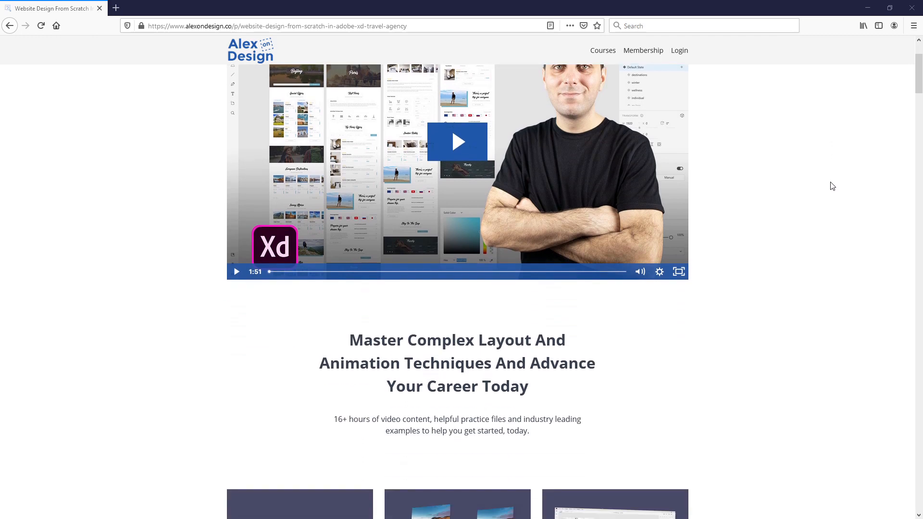
scroll(832, 186, "down", 14)
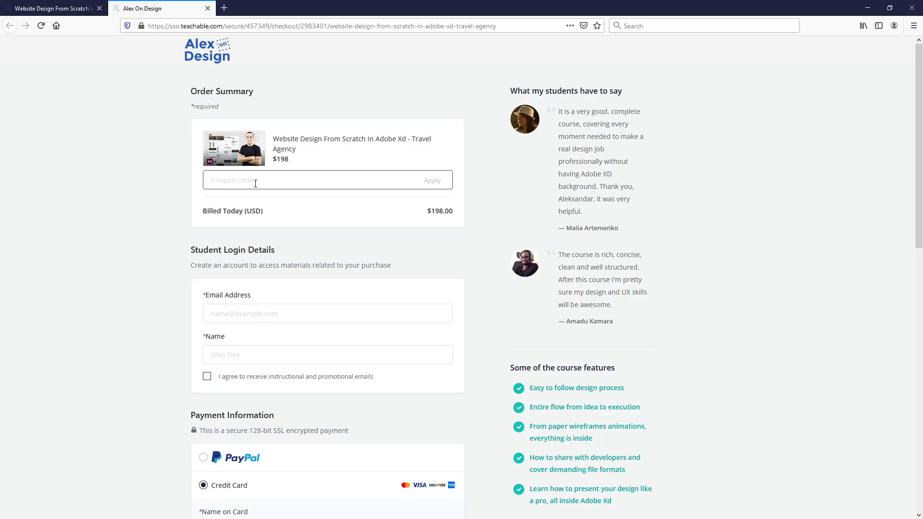
Step: Scroll through the course page and the All Access Membership page to review its included features
type("youtube")
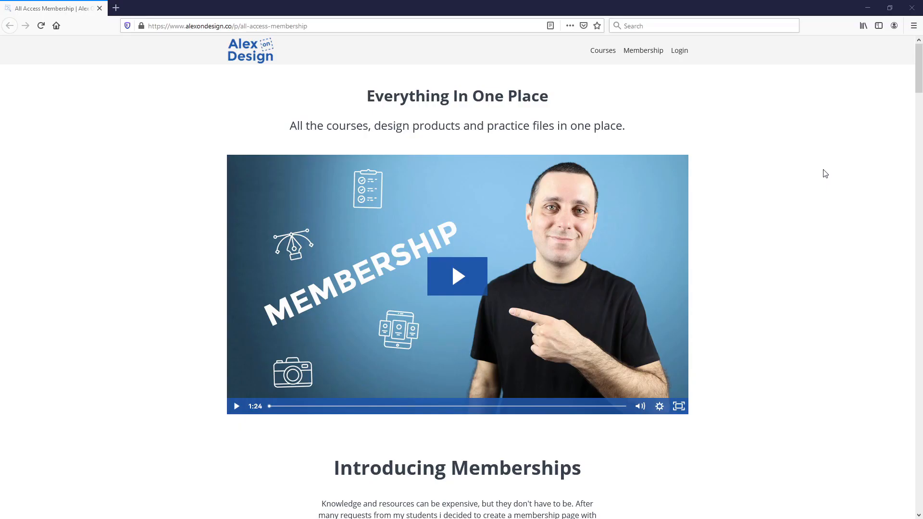
scroll(825, 174, "down", 8)
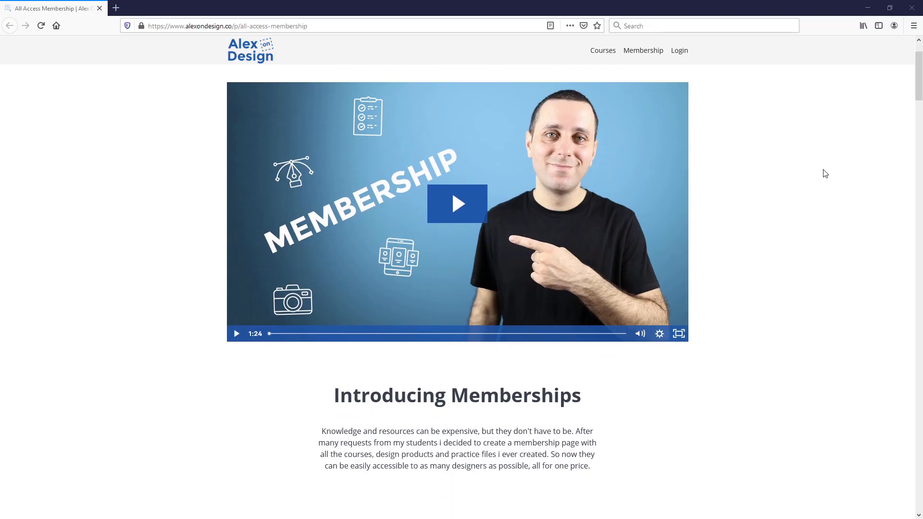
scroll(825, 174, "down", 14)
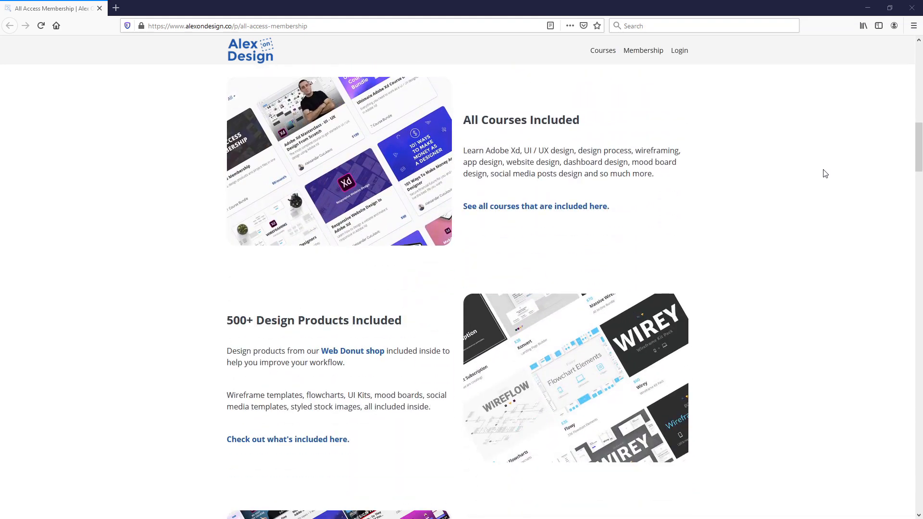
scroll(825, 174, "down", 14)
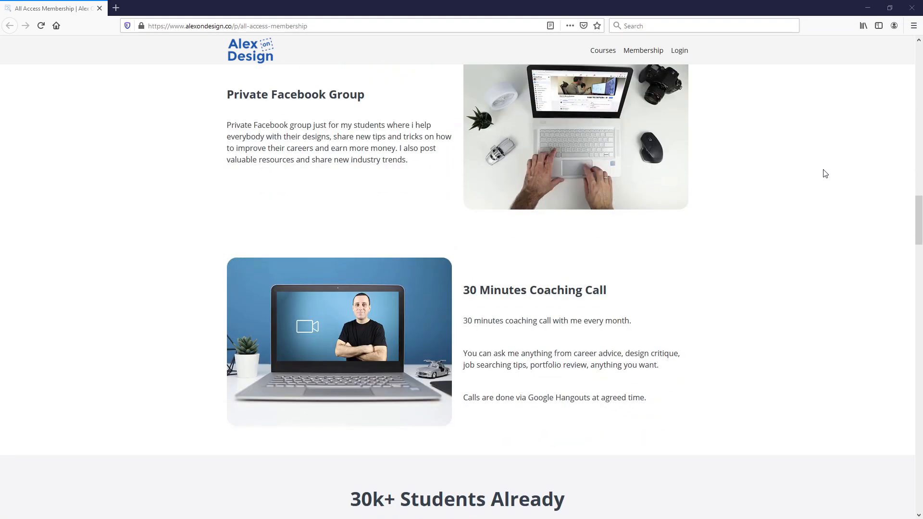
scroll(825, 174, "down", 4)
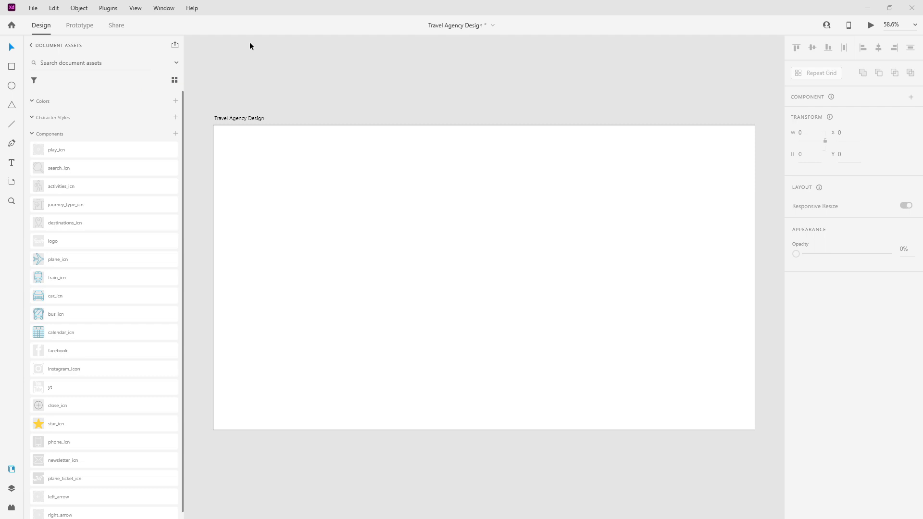
Step: Turn on the artboard's layout grid and set the gutter width to 60
left_click(260, 119)
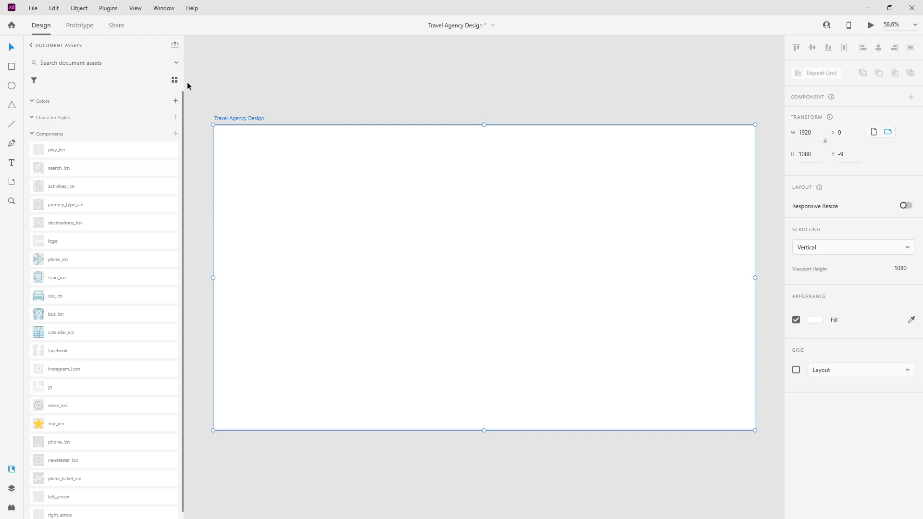
left_click(796, 370)
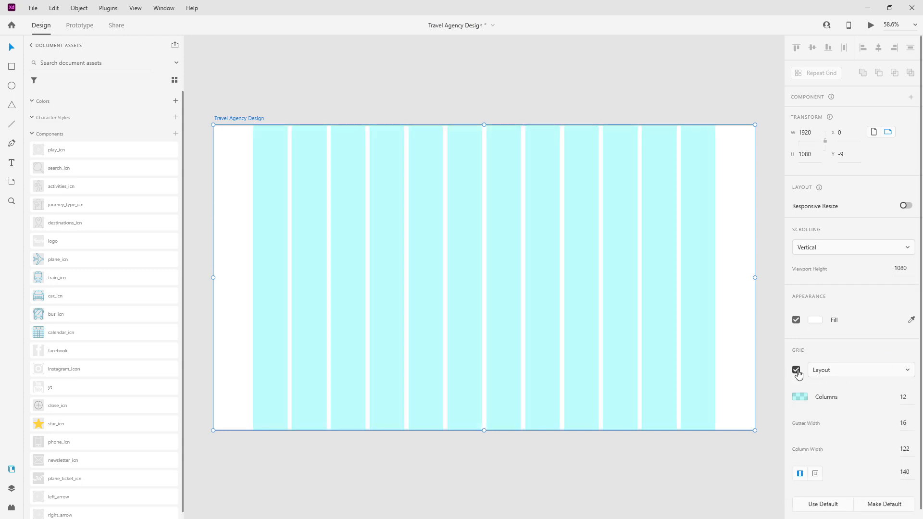
left_click(905, 425)
type("60")
key("Return")
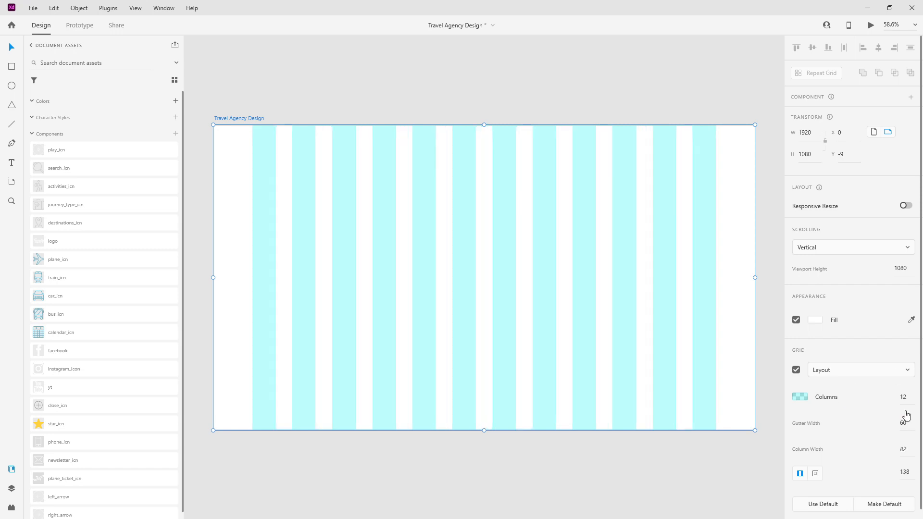
Step: Set the grid column colour's alpha to 8% and reselect the artboard
left_click(808, 401)
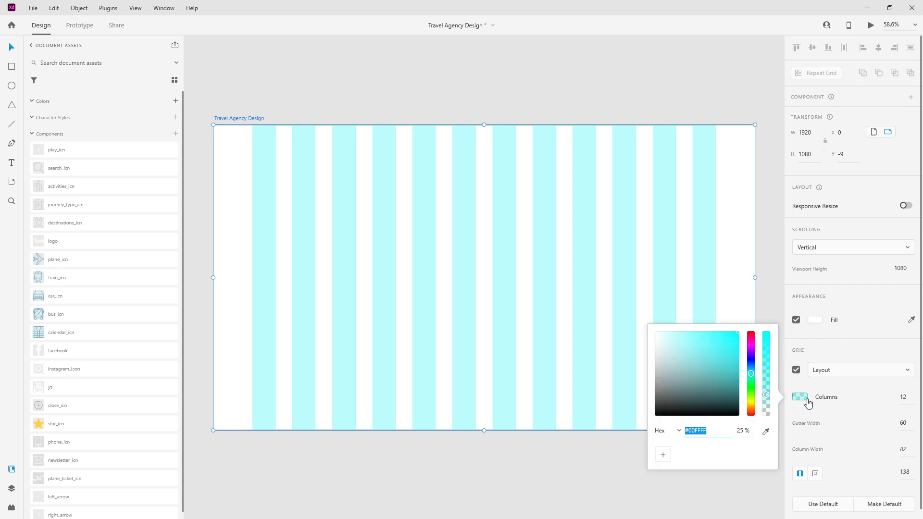
left_click(742, 431)
type("10")
key("Return")
left_click(742, 432)
type("8")
key("Return")
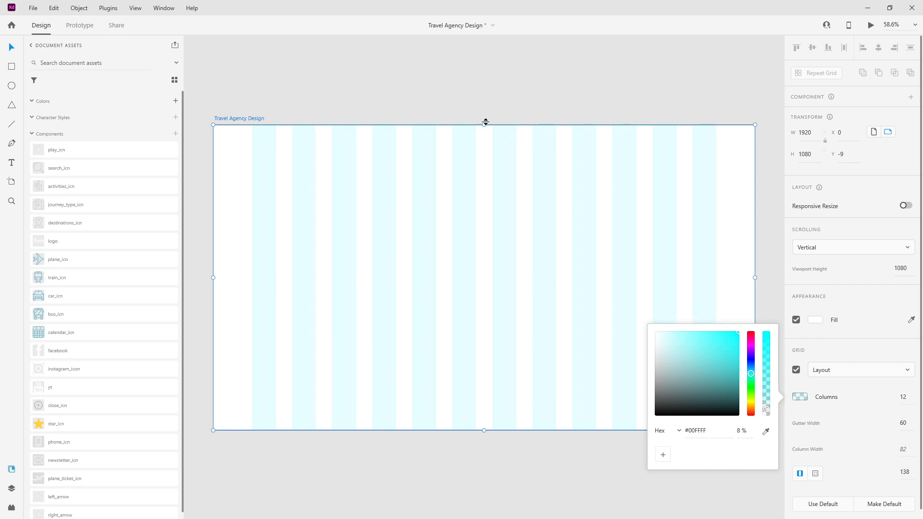
left_click(312, 108)
scroll(313, 106, "down", 3, "ctrl")
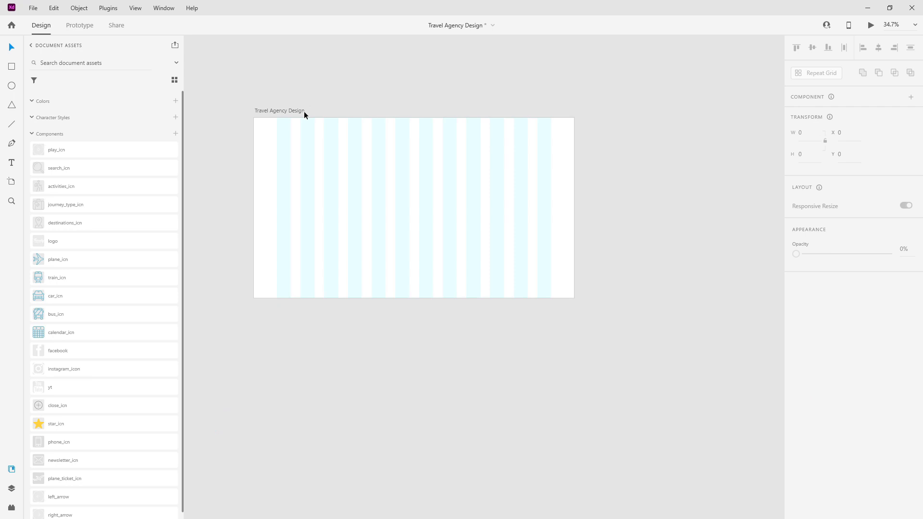
left_click(287, 111)
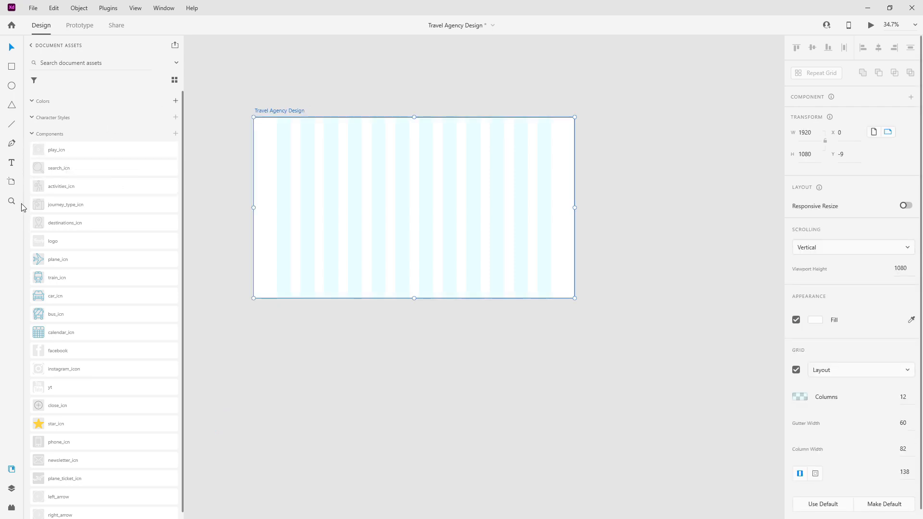
scroll(89, 303, "down", 1)
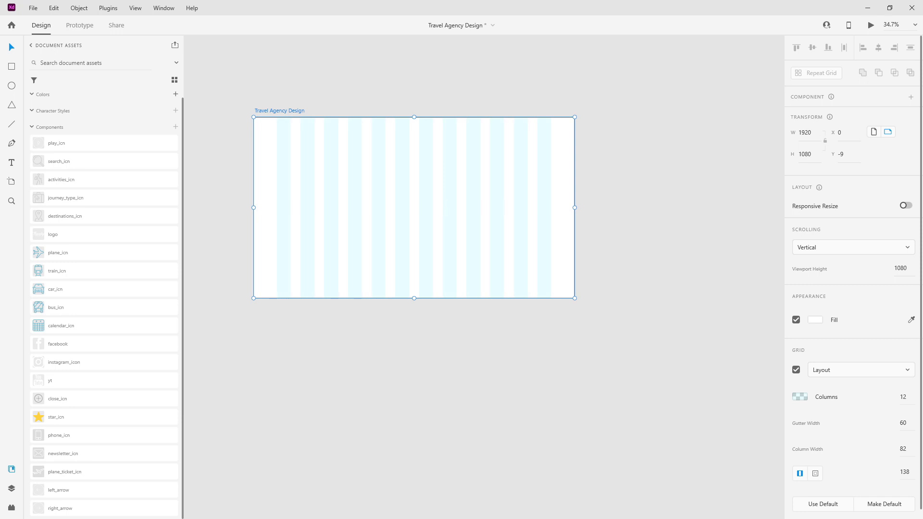
scroll(460, 209, "down", 5)
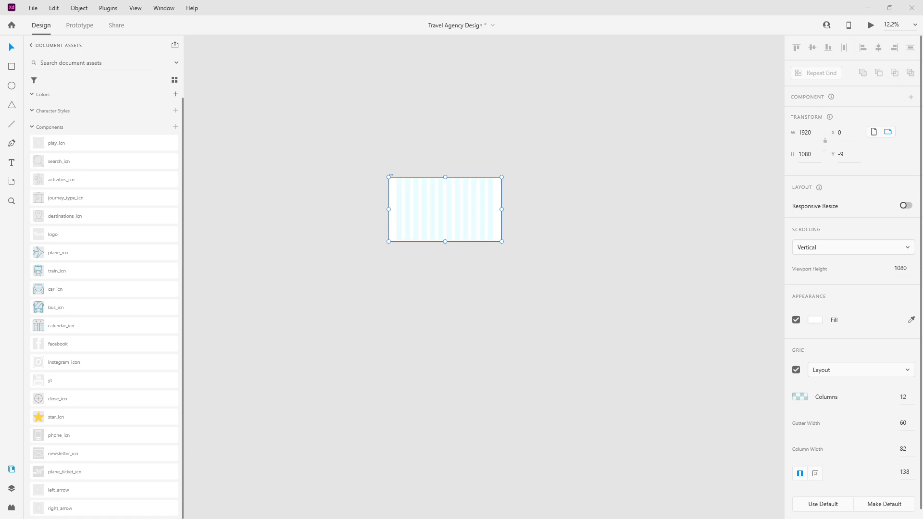
Step: Bring both wireframe sketch images onto the canvas and move them left of the artboard
left_click_drag(922, 162, 613, 184)
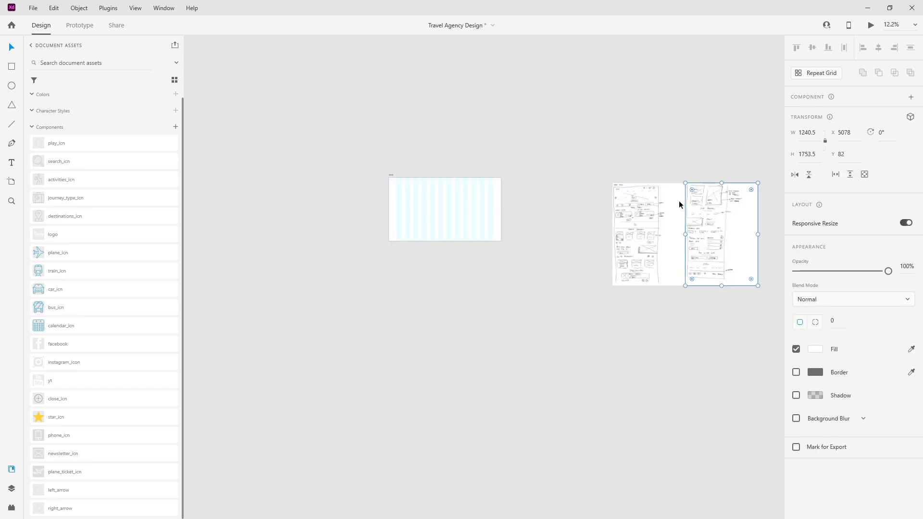
left_click_drag(621, 161, 729, 264)
mouse_move(714, 226)
left_mouse_down()
mouse_move(309, 213)
mouse_move(340, 220)
left_mouse_up()
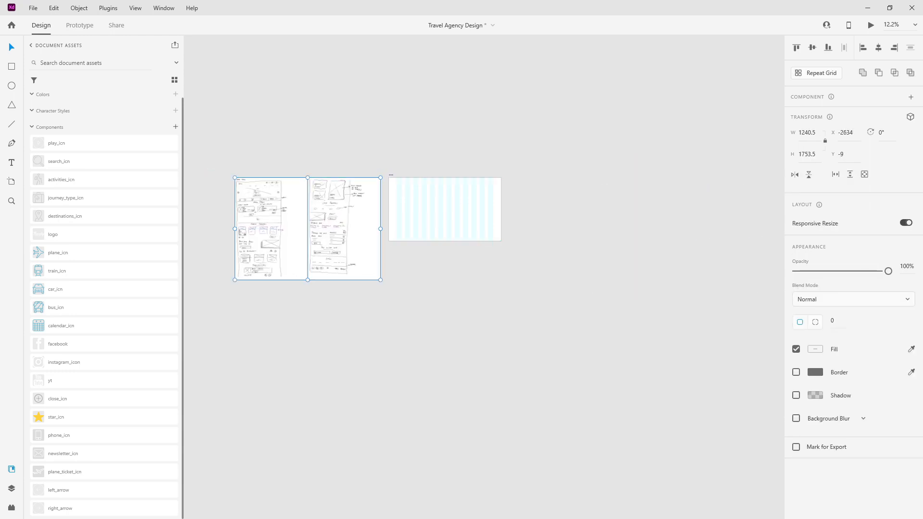
key("alt+Tab")
left_click(343, 108)
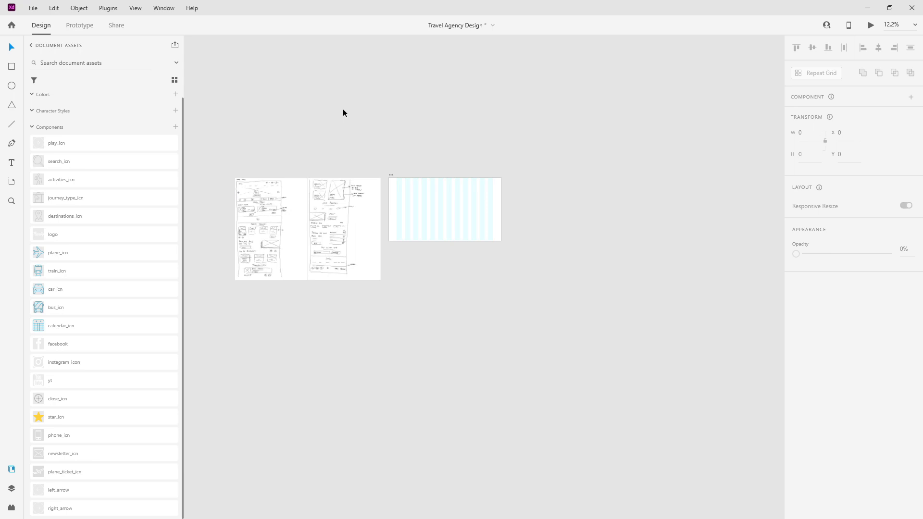
key("ctrl+0")
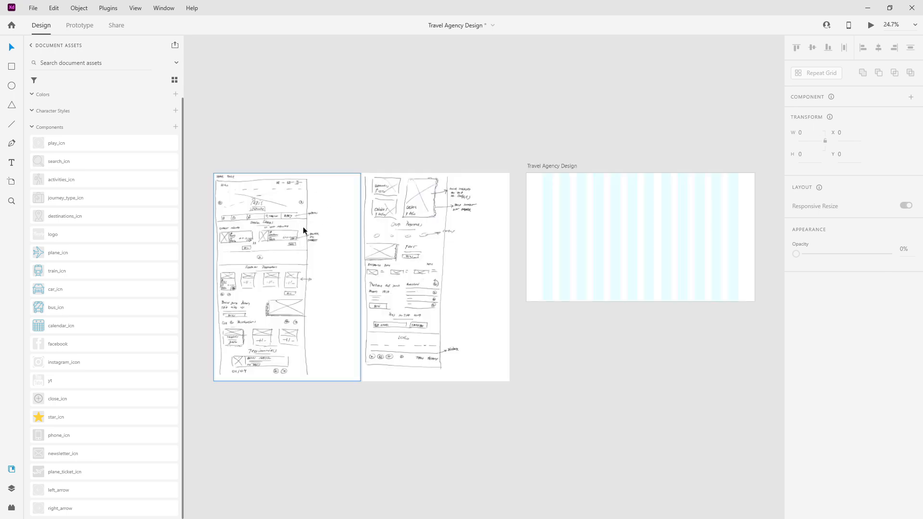
Step: Butt the two sketches side by side and shift them closer to the artboard
left_click(389, 240)
left_click_drag(429, 238, 391, 238)
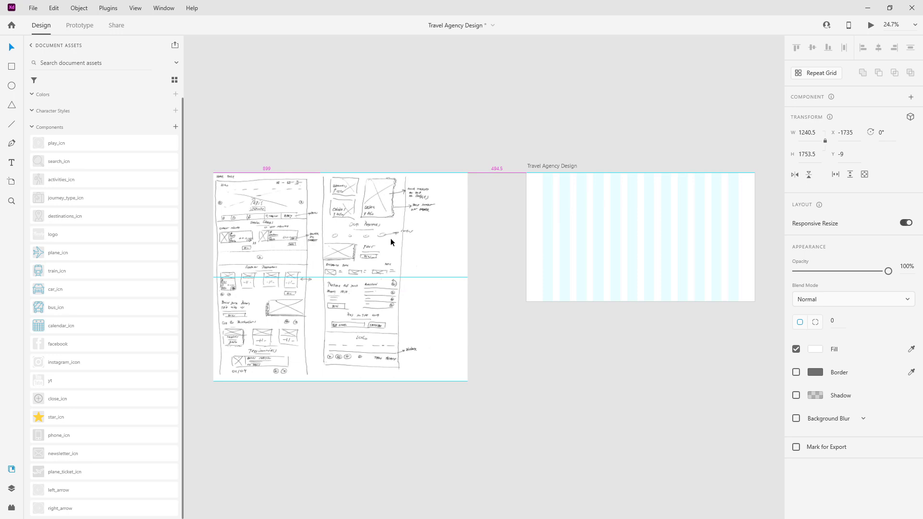
left_click(266, 238, "shift")
left_click_drag(262, 236, 316, 236)
scroll(315, 235, "up", 3)
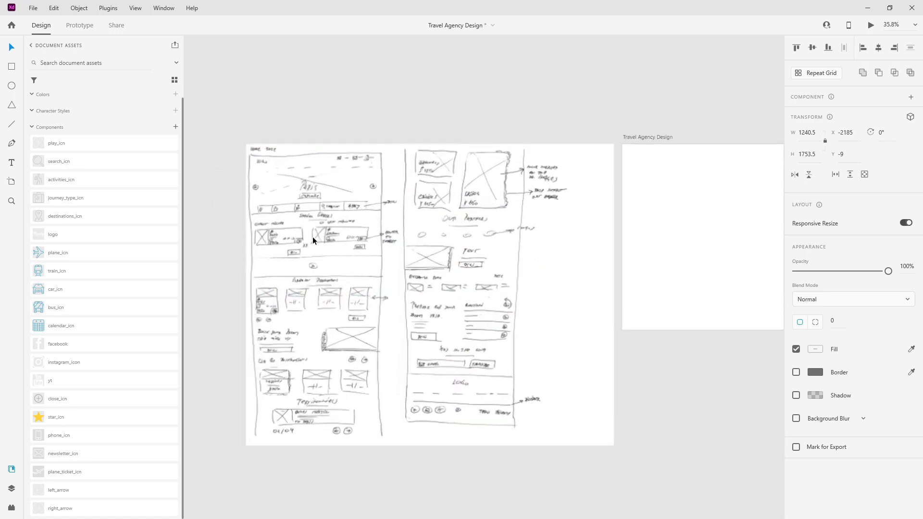
scroll(313, 237, "up", 2)
scroll(336, 202, "down", 2)
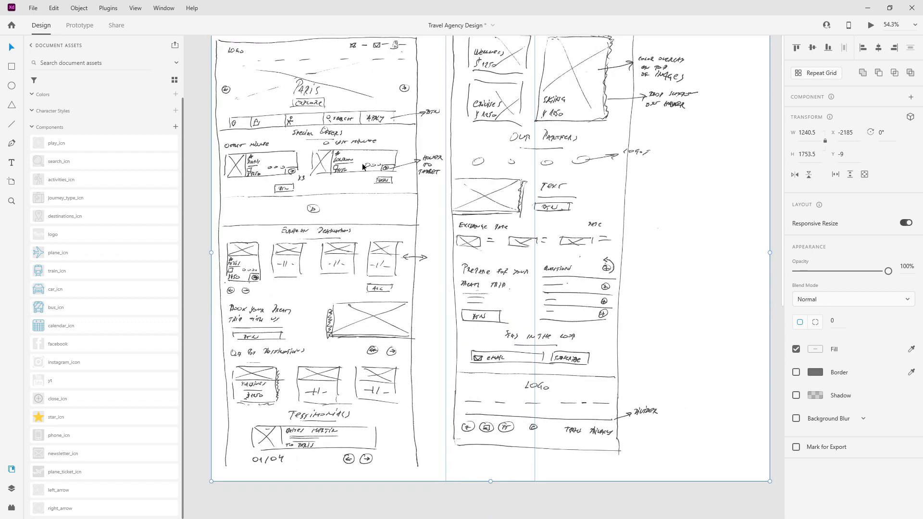
scroll(282, 212, "down", 2)
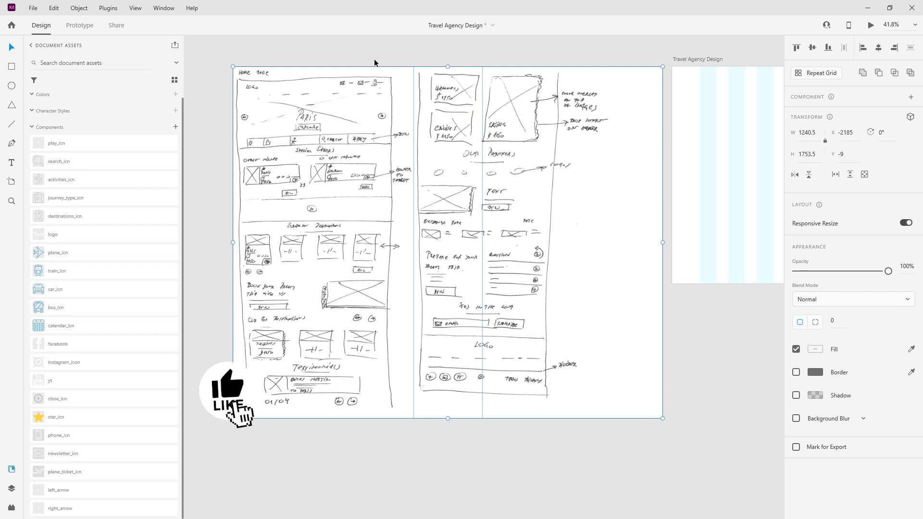
left_click(399, 46)
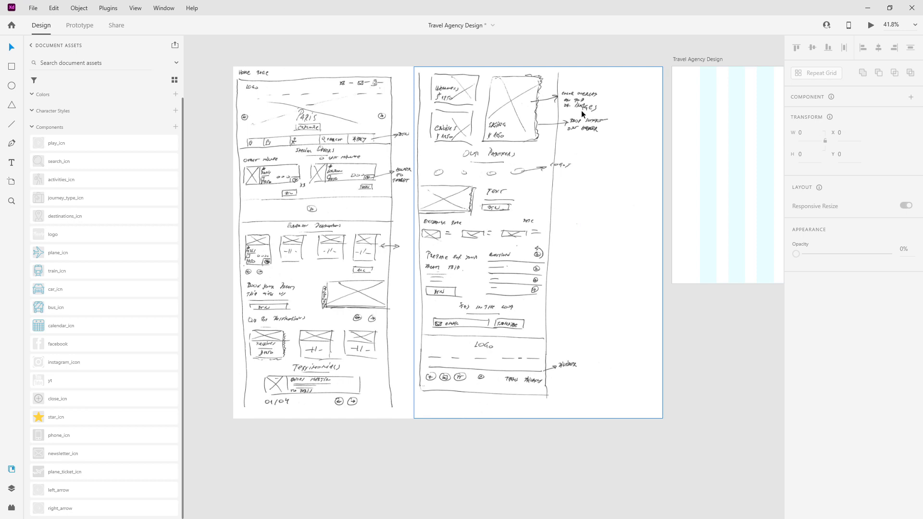
key("ctrl+0")
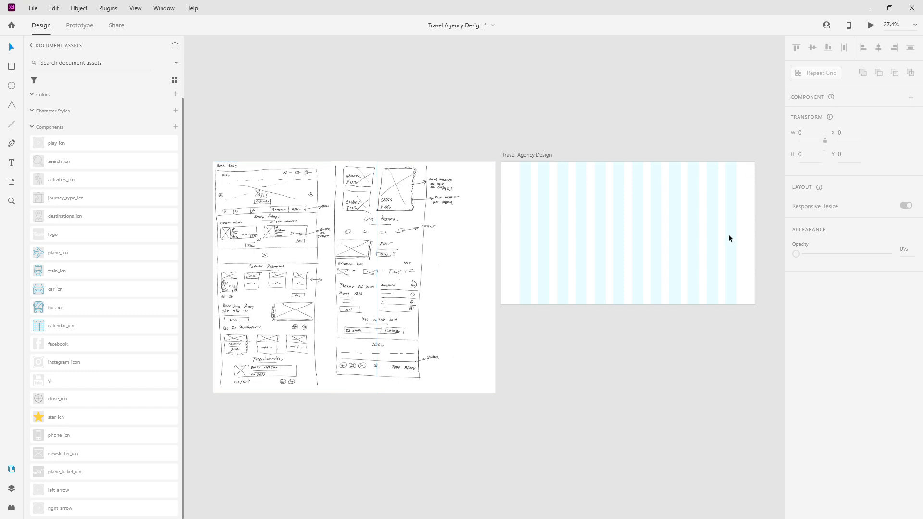
left_click(532, 154)
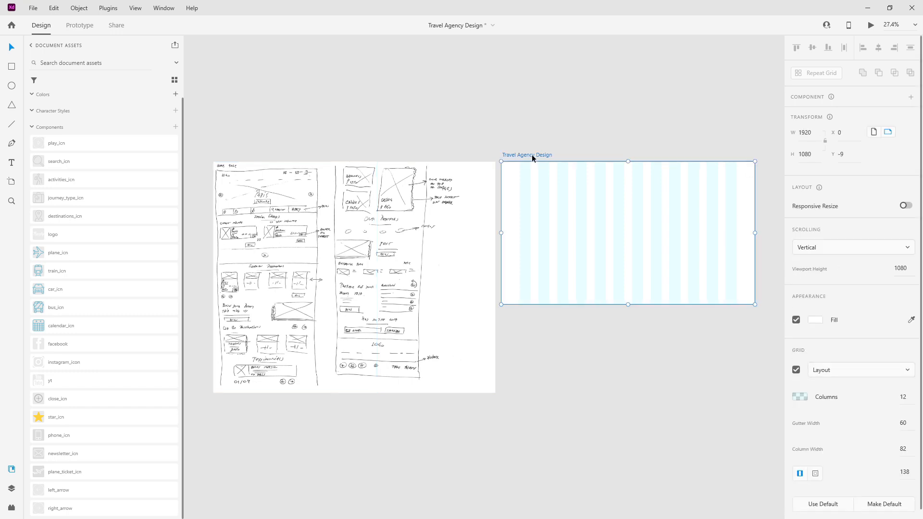
Step: Stretch the artboard to 12556 tall for a long scrolling page
scroll(498, 158, "down", 6)
left_click_drag(529, 181, 532, 493)
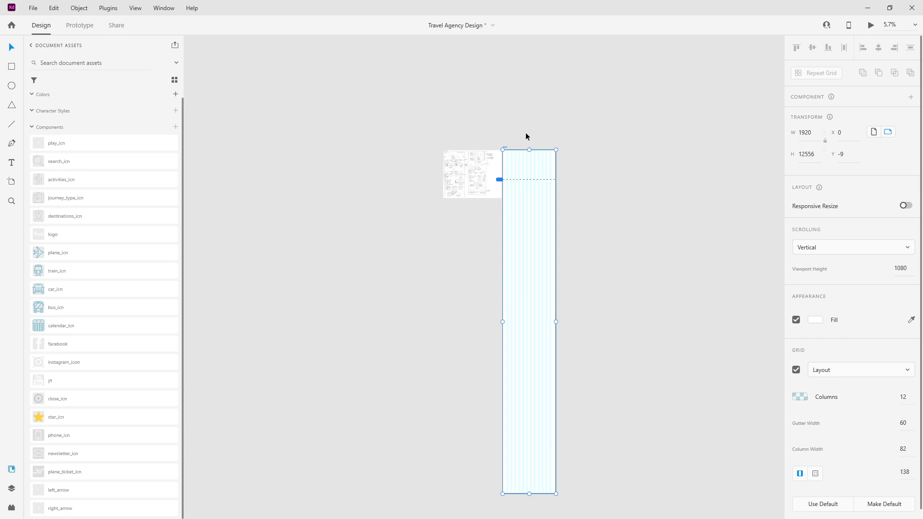
scroll(525, 134, "up", 1)
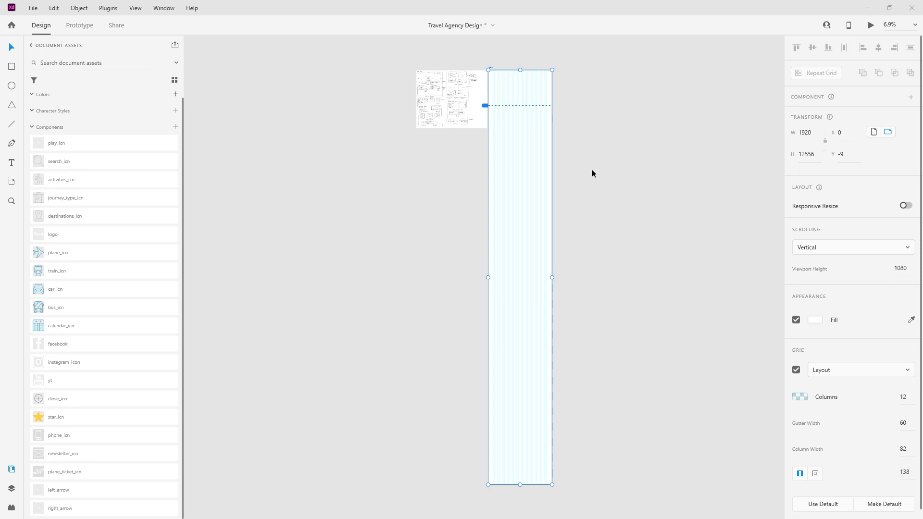
scroll(504, 93, "up", 6)
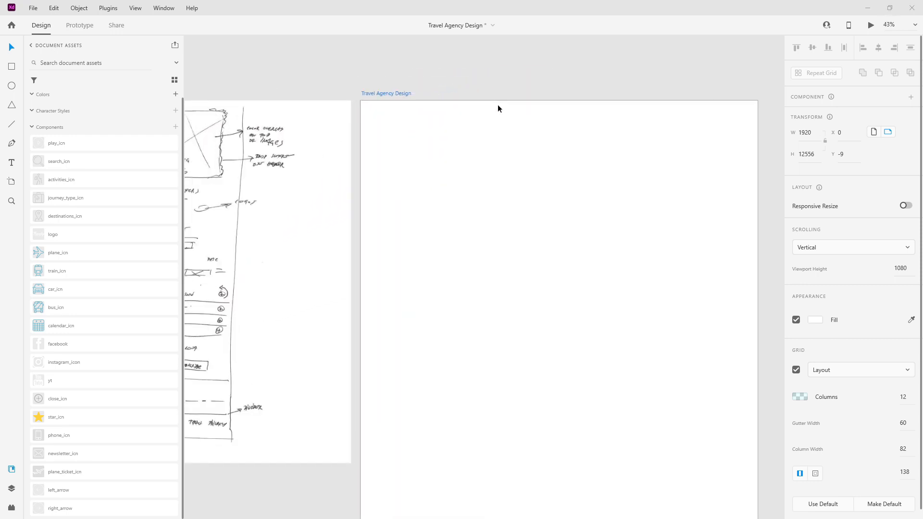
scroll(498, 105, "up", 1)
scroll(365, 108, "down", 1)
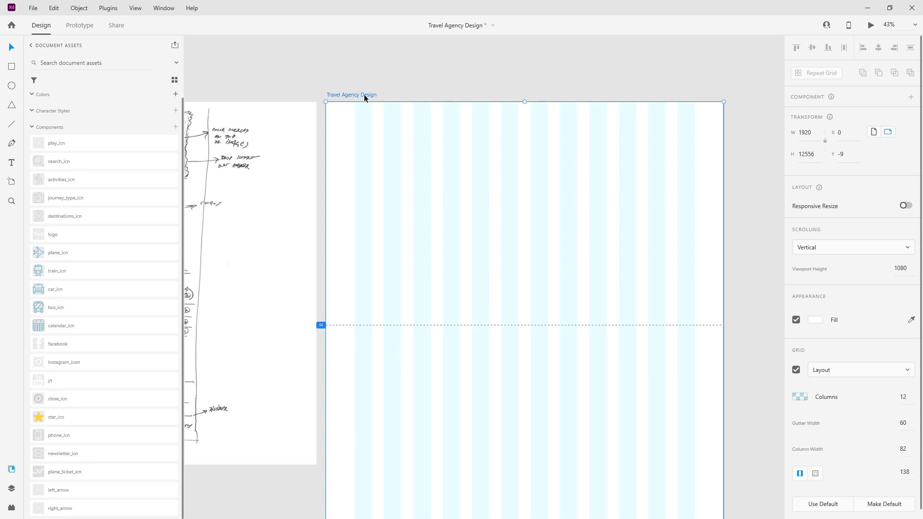
Step: Set the artboard fill to #FFFFFF
left_click(816, 320)
left_click_drag(672, 278, 660, 290)
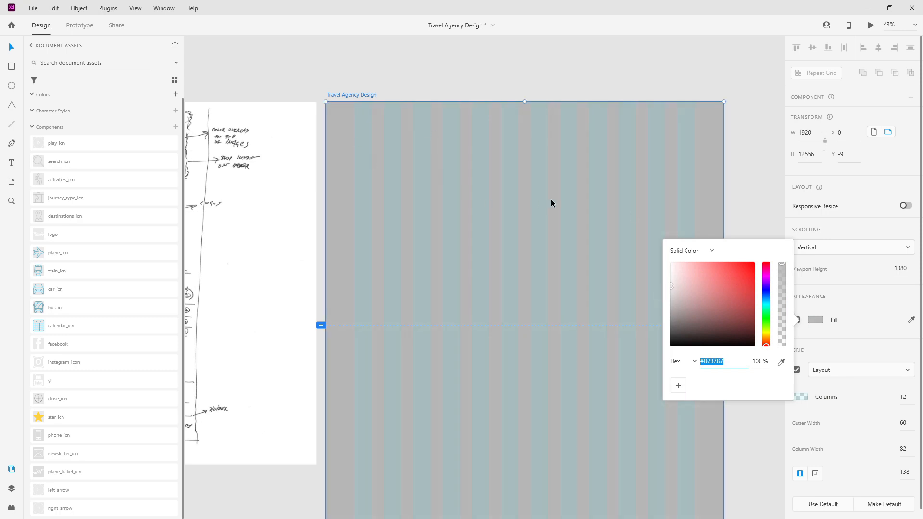
type("ffffff")
key("Return")
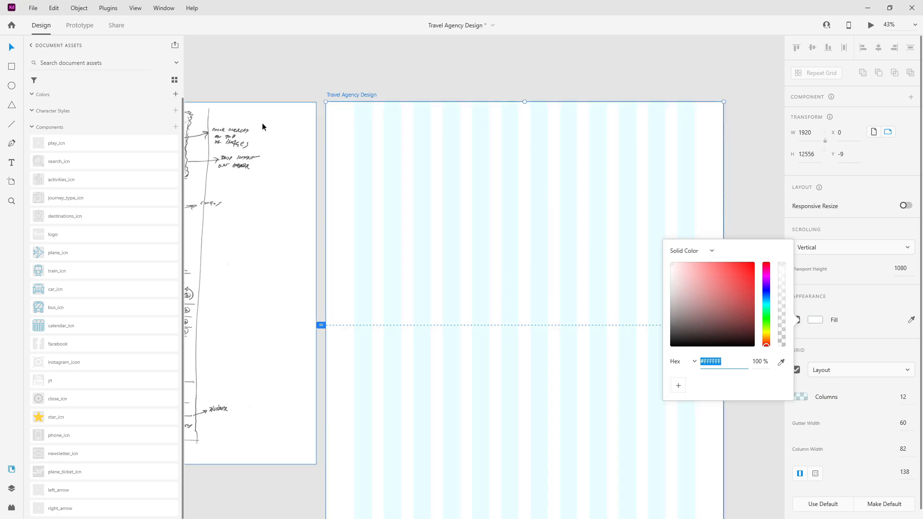
Step: Draw a 1920×1080 rectangle on the artboard
left_click(12, 68)
left_click_drag(360, 132, 569, 239)
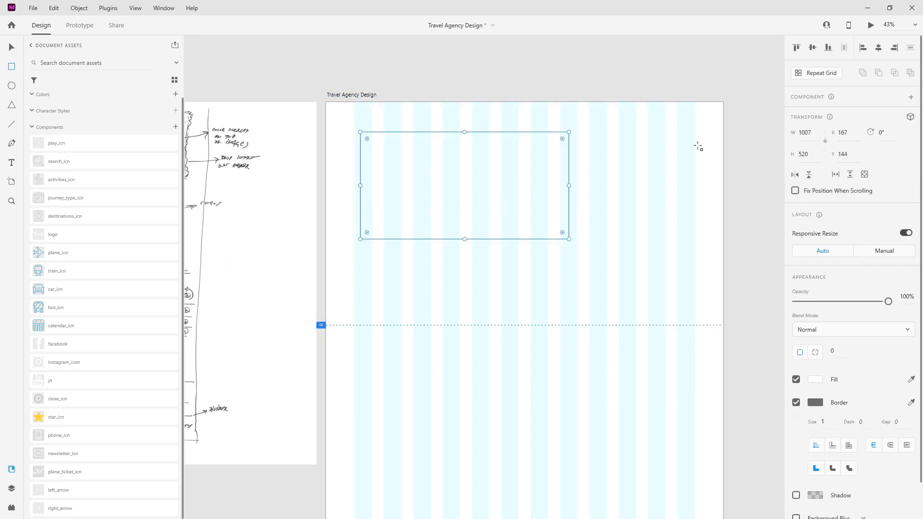
left_click(813, 132)
type("1920")
key("Tab")
type("1080")
key("Return")
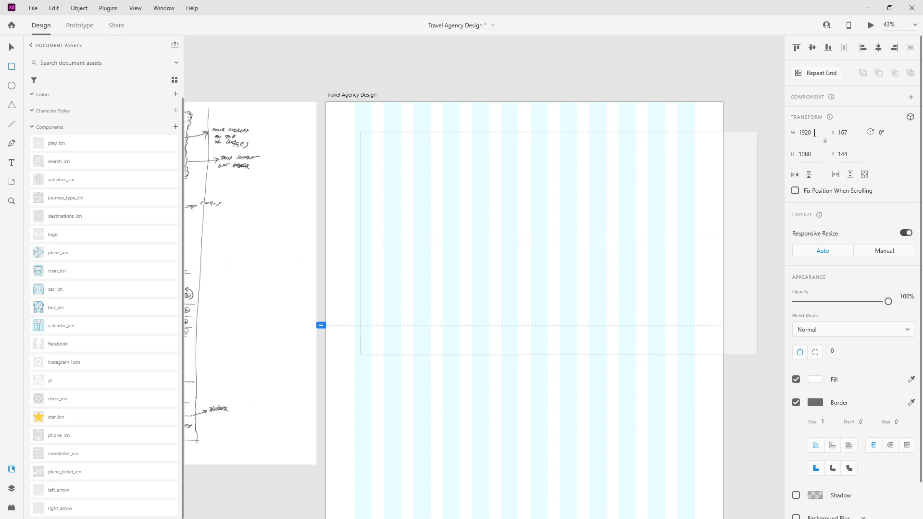
Step: Remove the rectangle's border, fill it light grey, and align it to the artboard's top-left
left_click(798, 403)
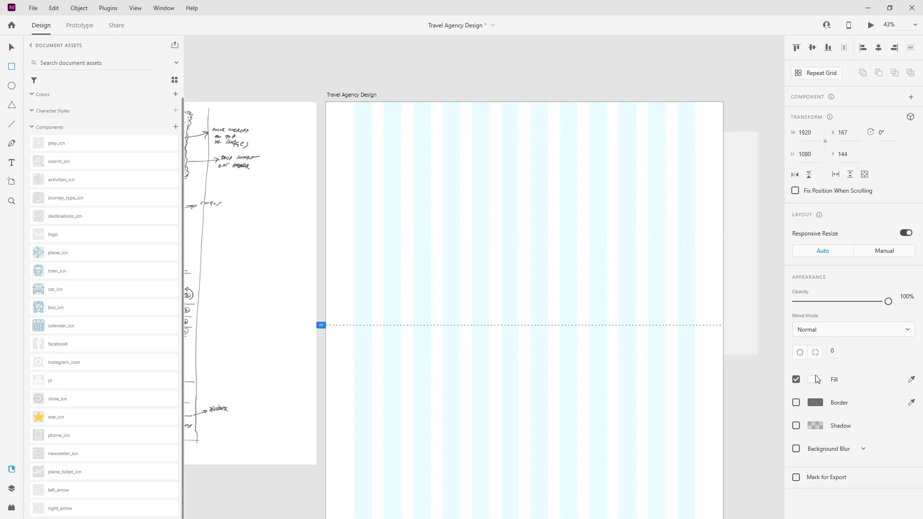
left_click(815, 379)
left_click(670, 343)
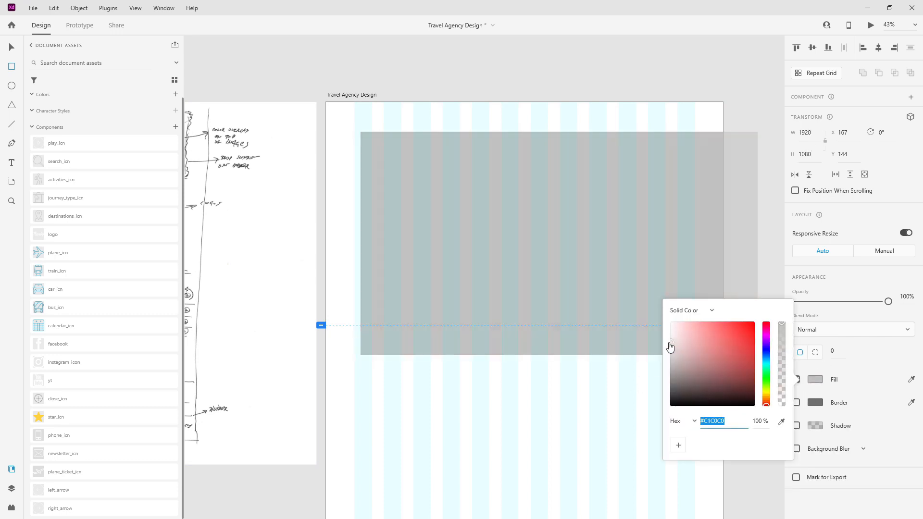
left_click(12, 49)
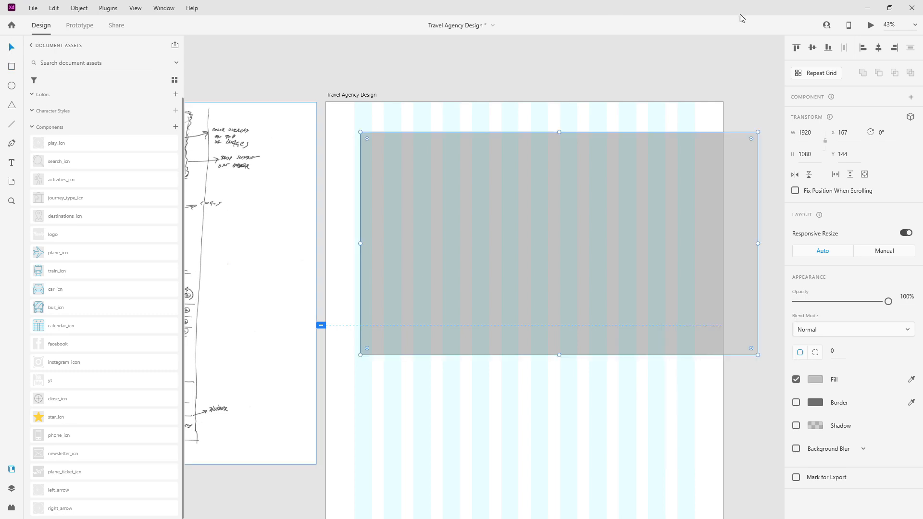
left_click(863, 49)
left_click(797, 48)
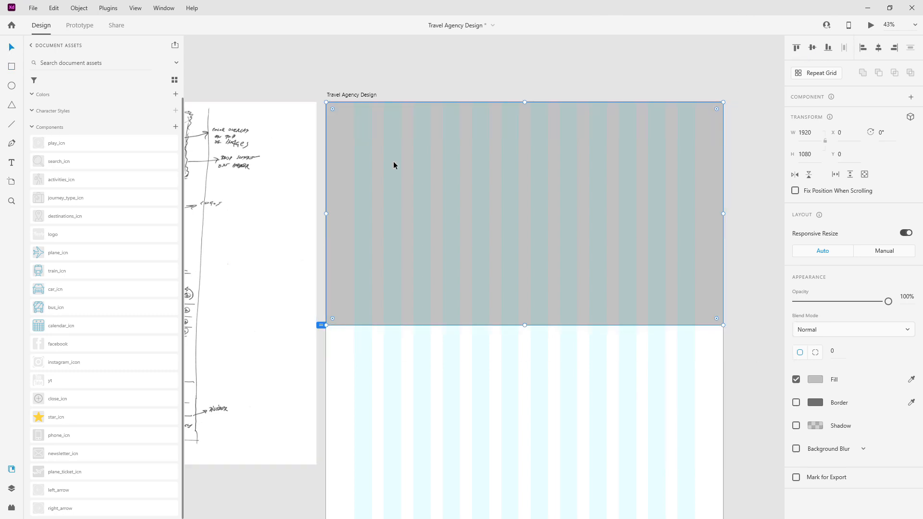
Step: Rename the rectangle layer to hero_img
left_click(11, 488)
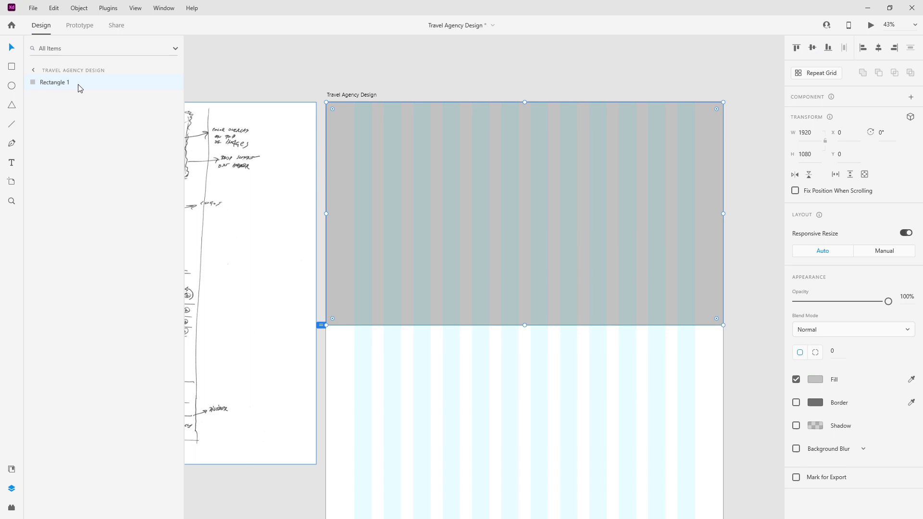
double_click(51, 83)
type("hero img")
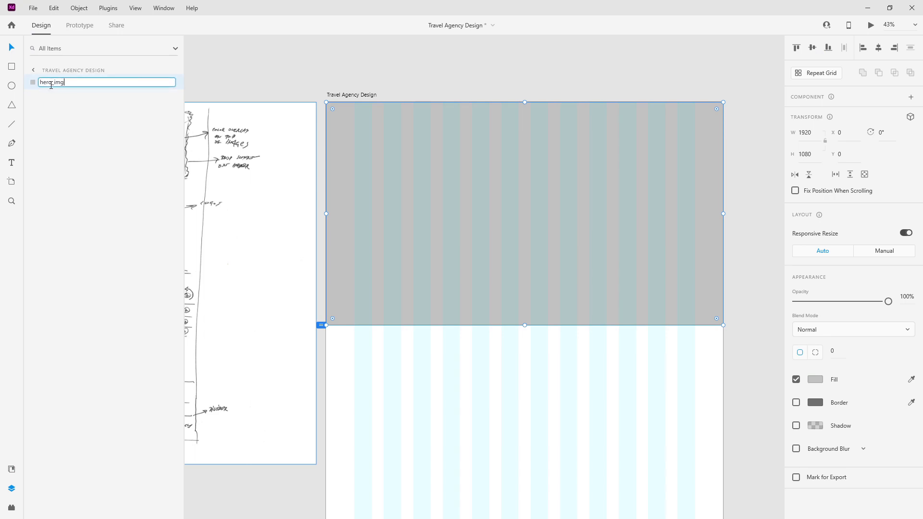
key("Return")
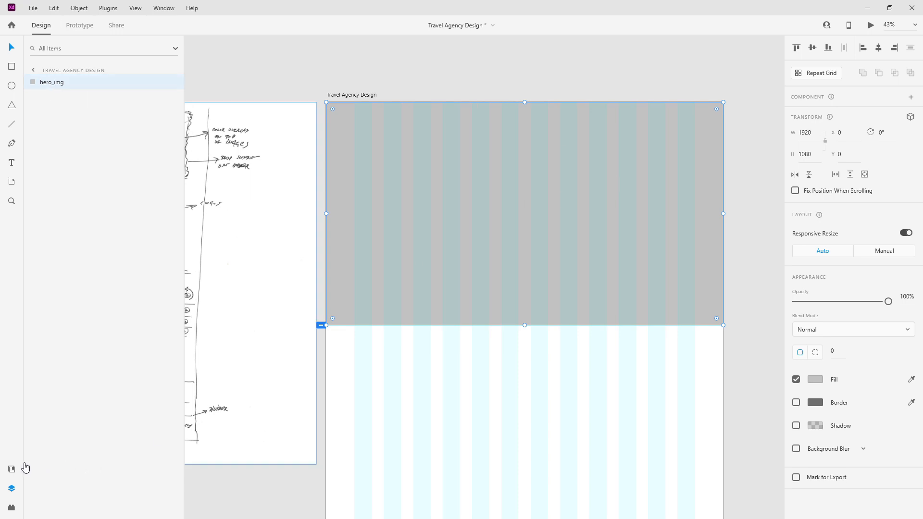
left_click(11, 470)
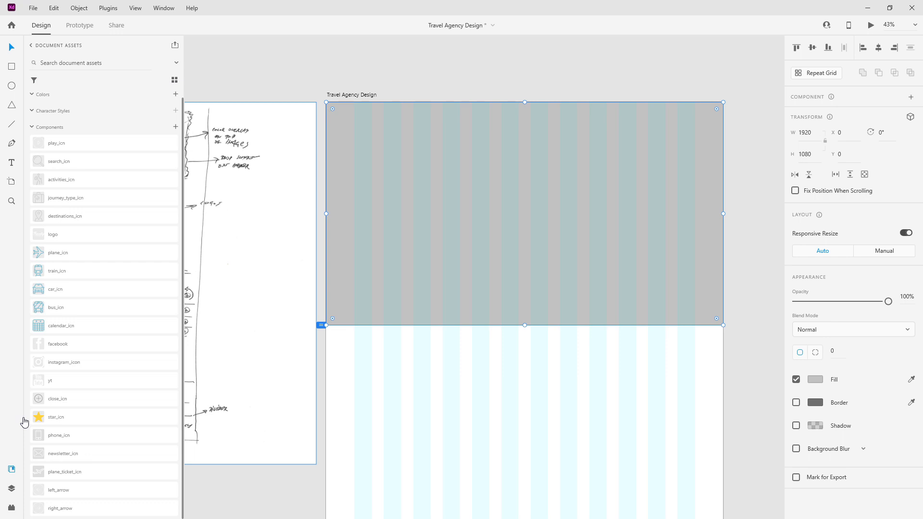
Step: Place the Travelly logo component on the hero at X 138, Y 40
scroll(56, 331, "up", 1)
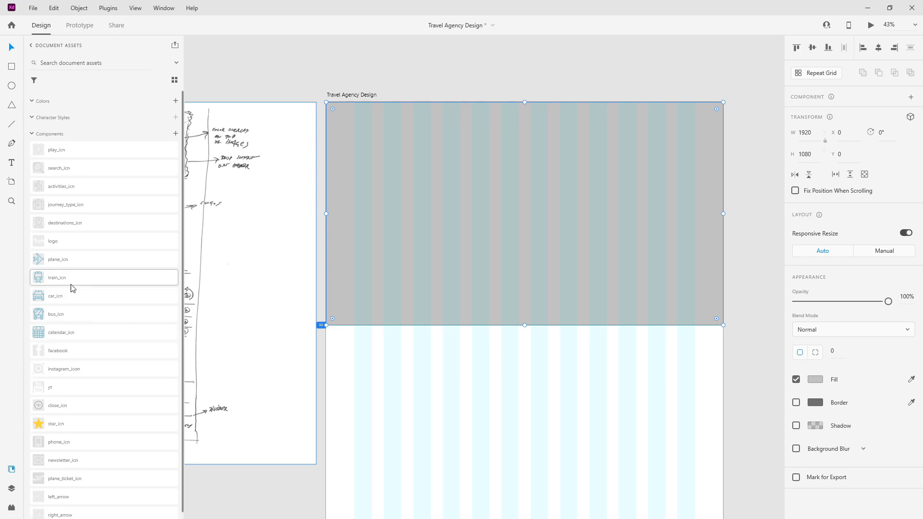
mouse_move(67, 244)
left_mouse_down()
mouse_move(316, 131)
mouse_move(358, 126)
left_mouse_up()
scroll(353, 110, "up", 8)
left_click_drag(486, 224, 457, 170)
scroll(363, 191, "down", 4)
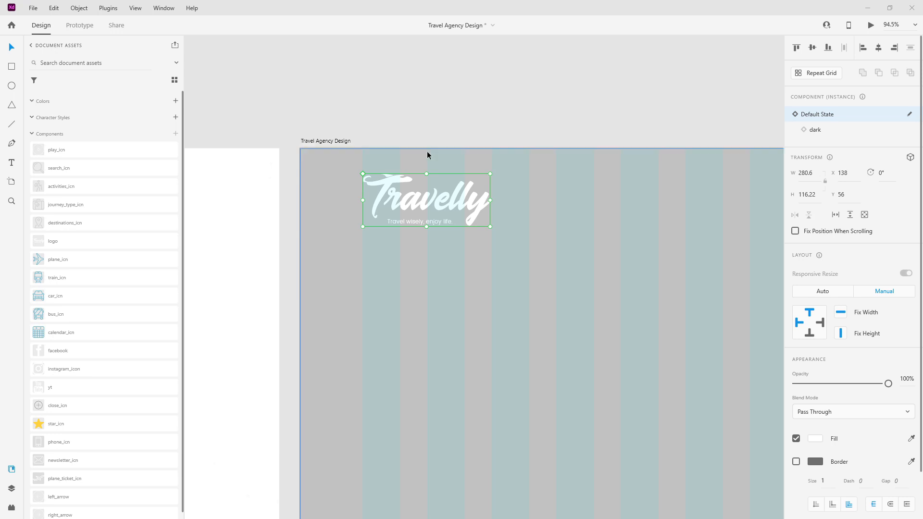
left_click_drag(422, 207, 424, 181)
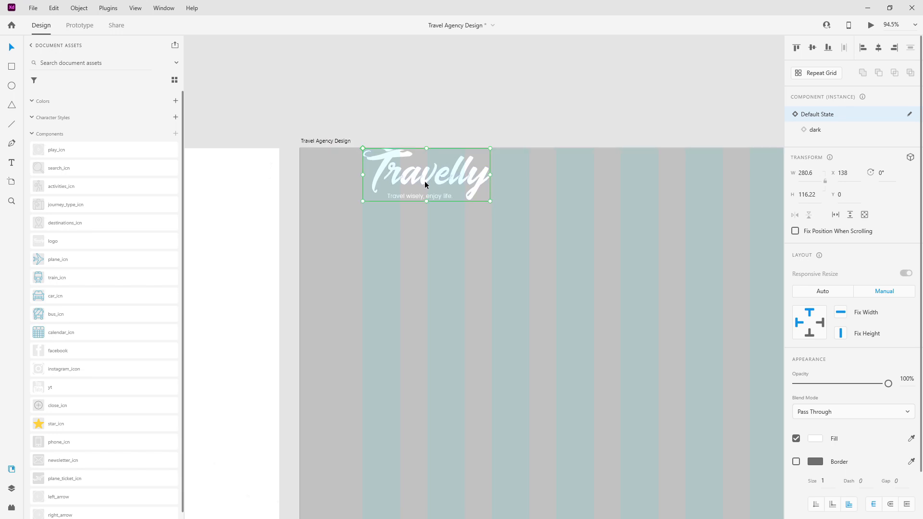
key("shift+Down")
key("shift+Down")
key("shift+Down")
key("shift+Down")
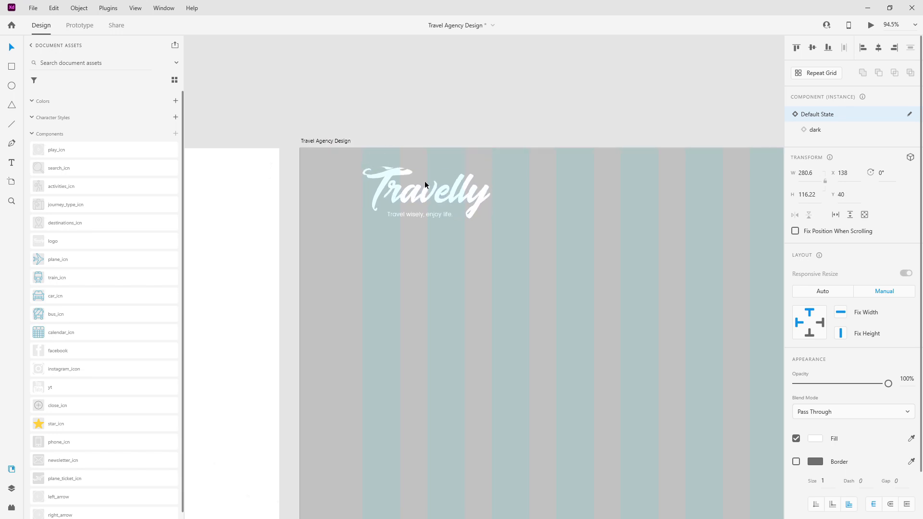
scroll(408, 139, "down", 5)
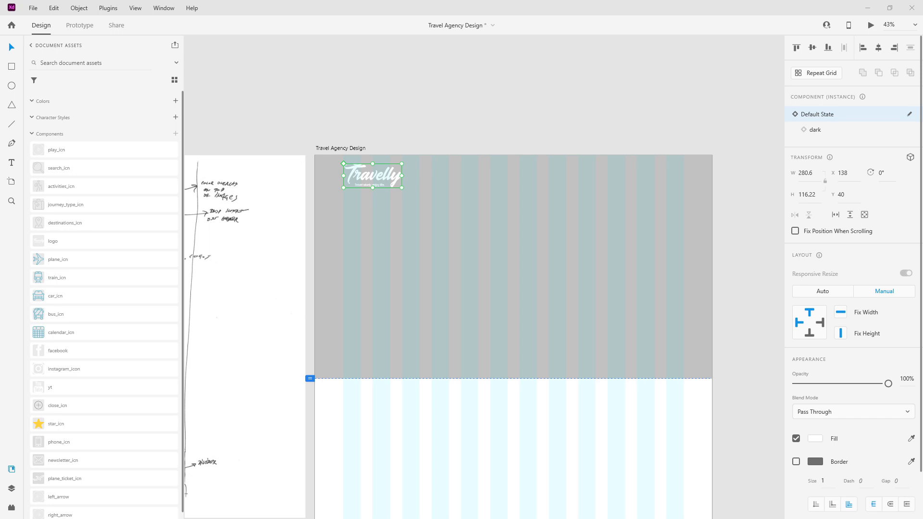
scroll(616, 182, "up", 3)
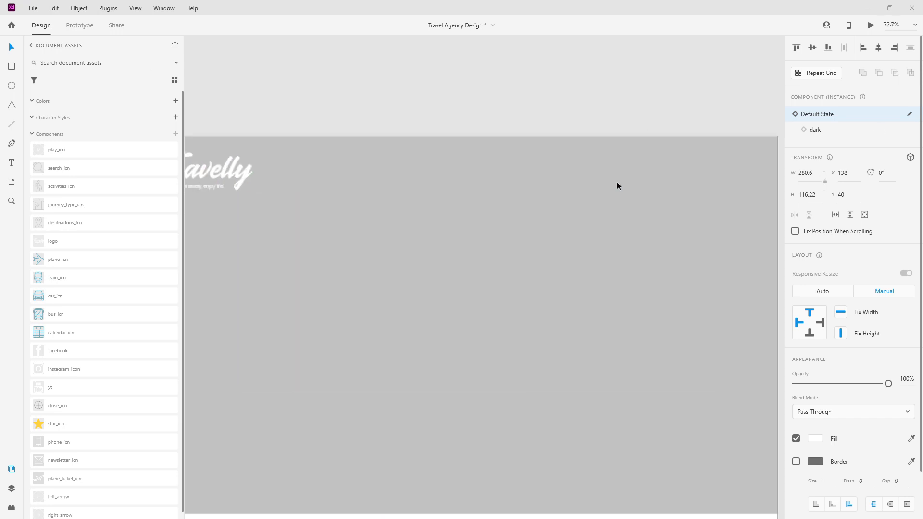
left_click(11, 162)
Step: Type 'About Us' right of the logo and set it in Poppins Light
left_click(491, 194)
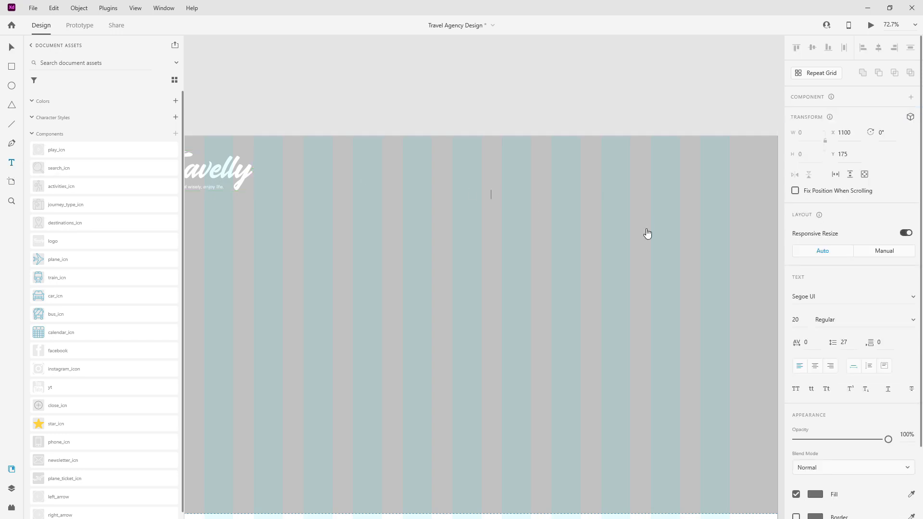
type("About Us")
key("ctrl+a")
left_click(811, 295)
type("Pop")
key("Return")
left_click(912, 320)
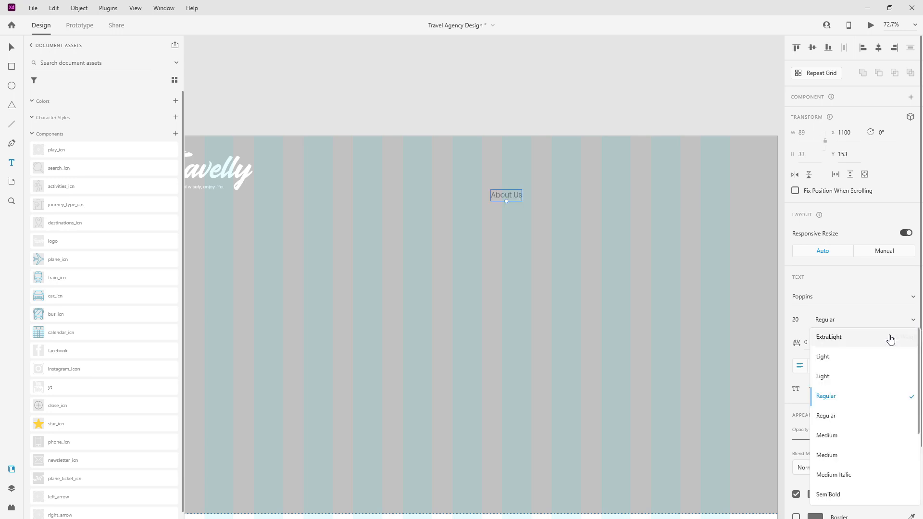
left_click(853, 379)
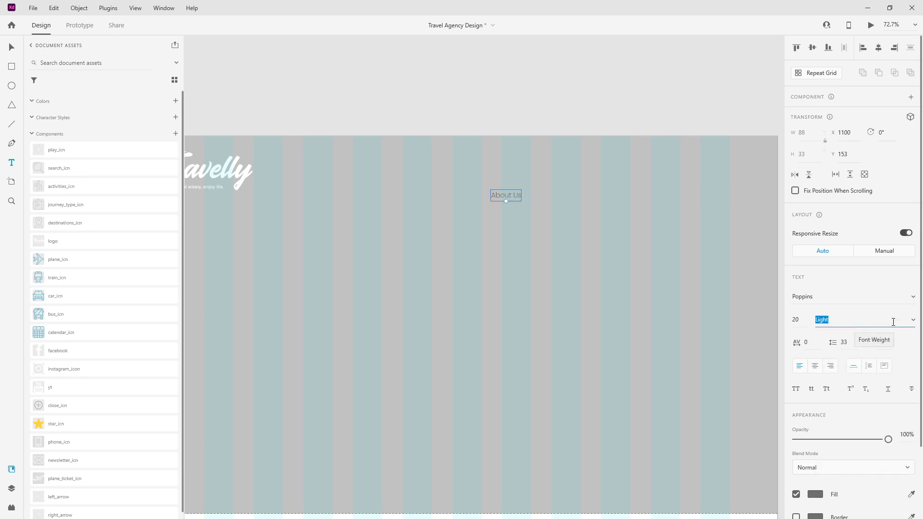
left_click(913, 320)
scroll(854, 339, "up", 1)
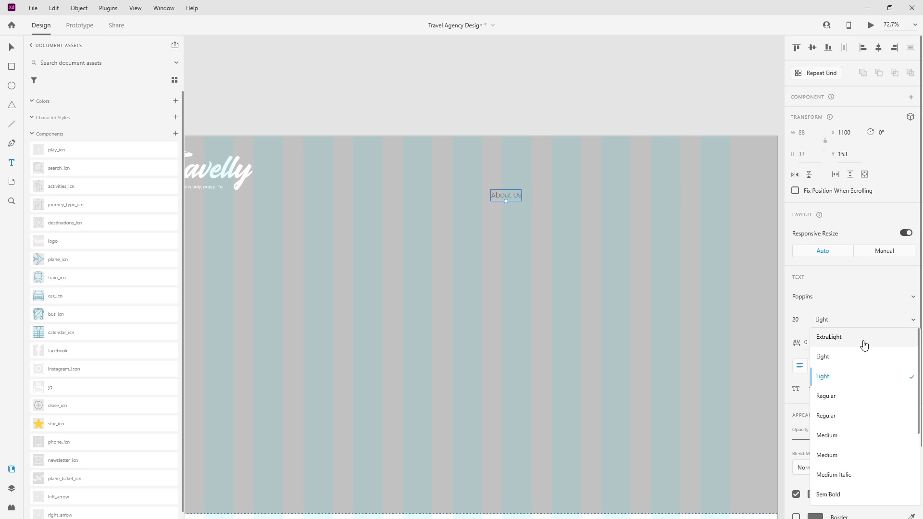
left_click(845, 364)
Step: Make the About Us text size 24, white, and right-aligned
left_click(807, 320)
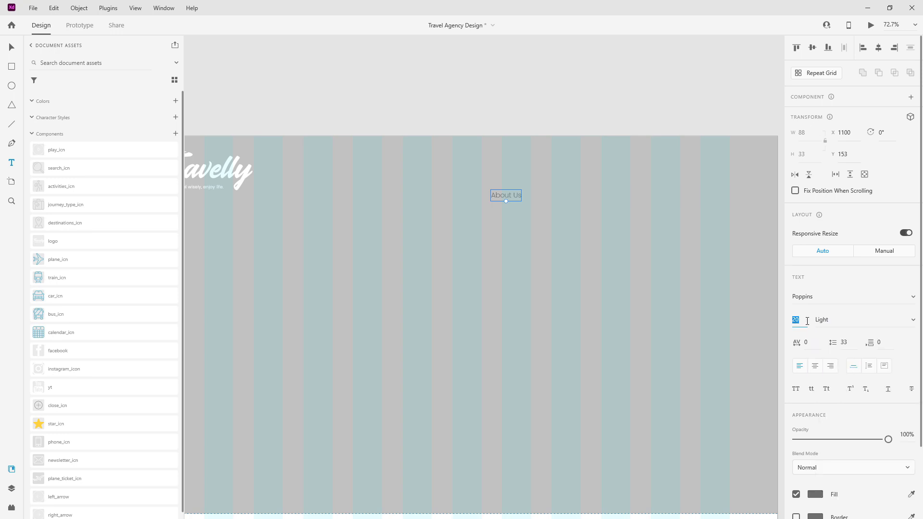
type("24")
key("Return")
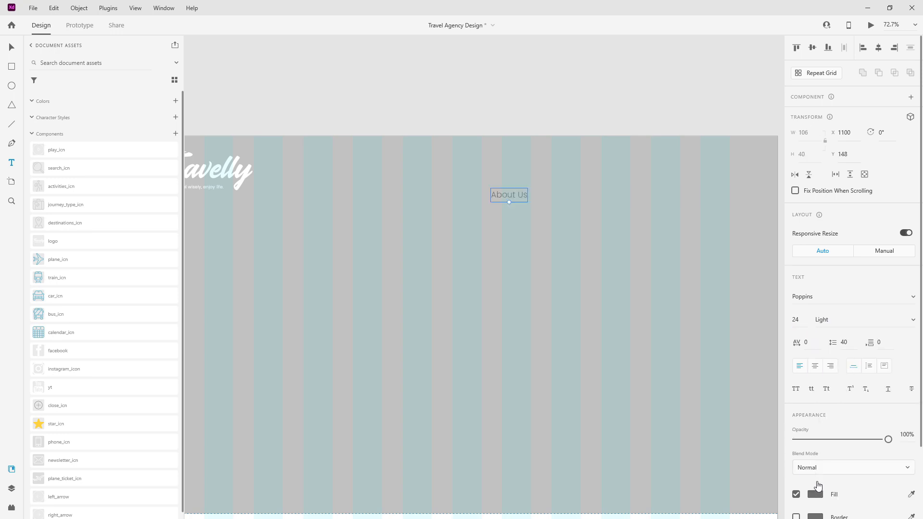
left_click(812, 485)
left_click_drag(712, 448, 639, 360)
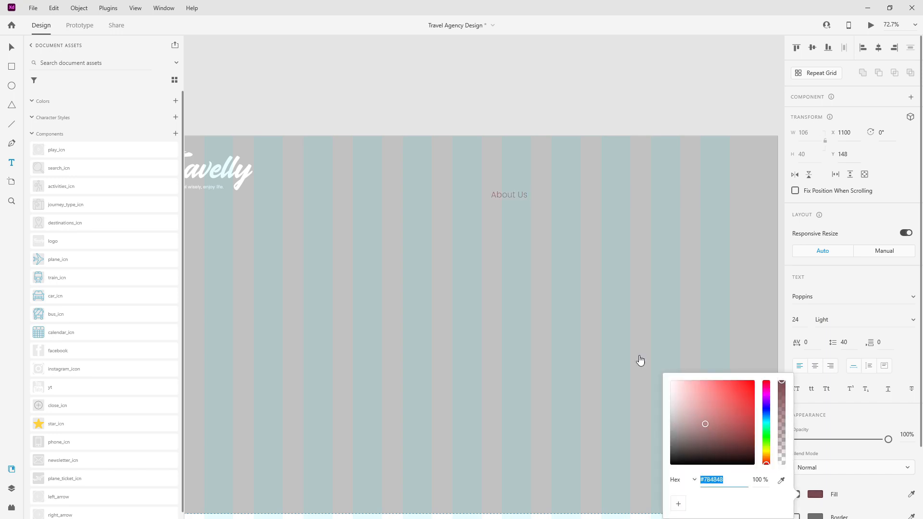
left_click(834, 372)
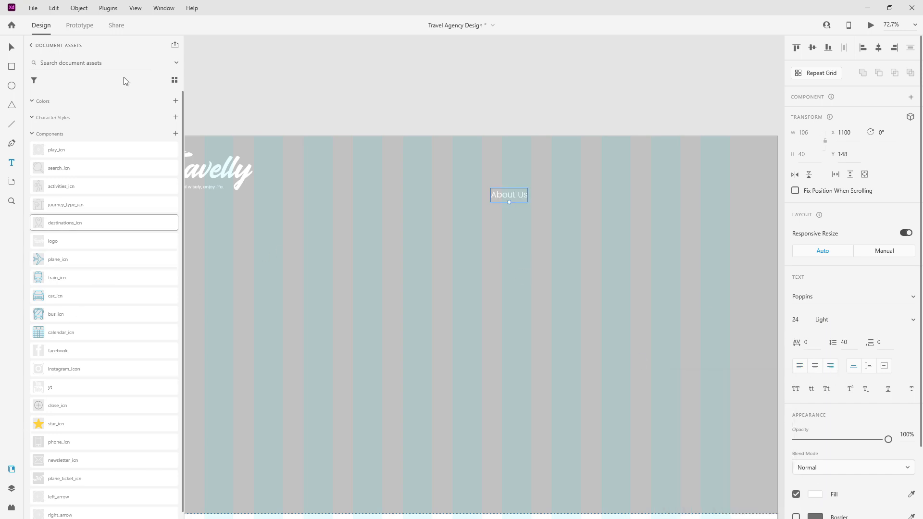
Step: Save white as document colour 'plain-white', then move About Us below the logo layer
left_click(176, 100)
double_click(58, 117)
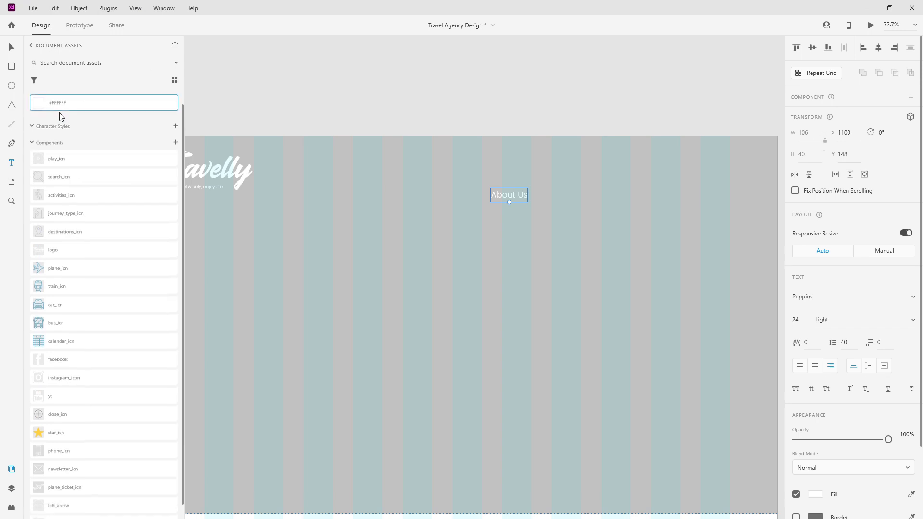
right_click(61, 105)
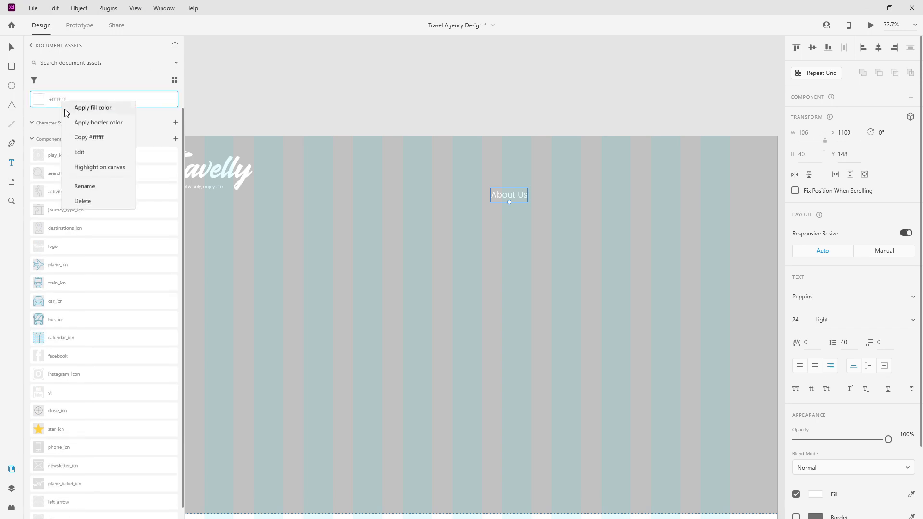
left_click(93, 187)
type("plain-")
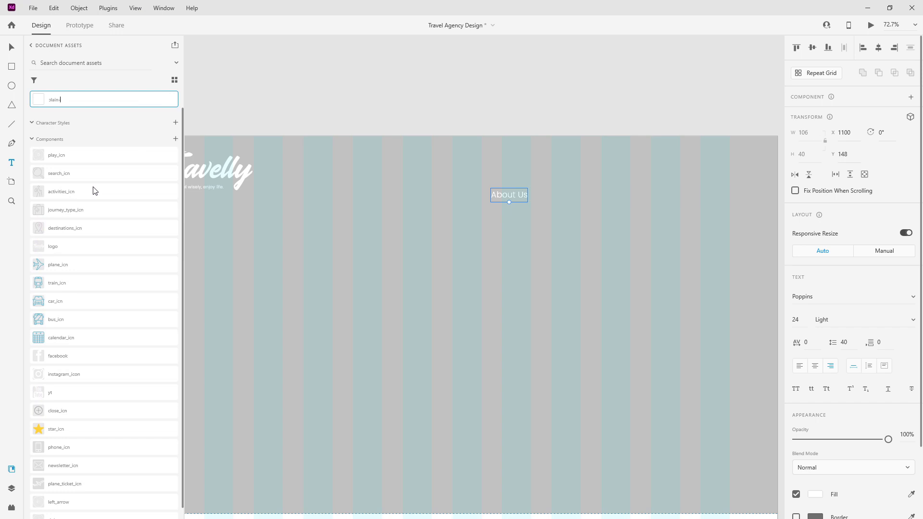
type("white")
key("Return")
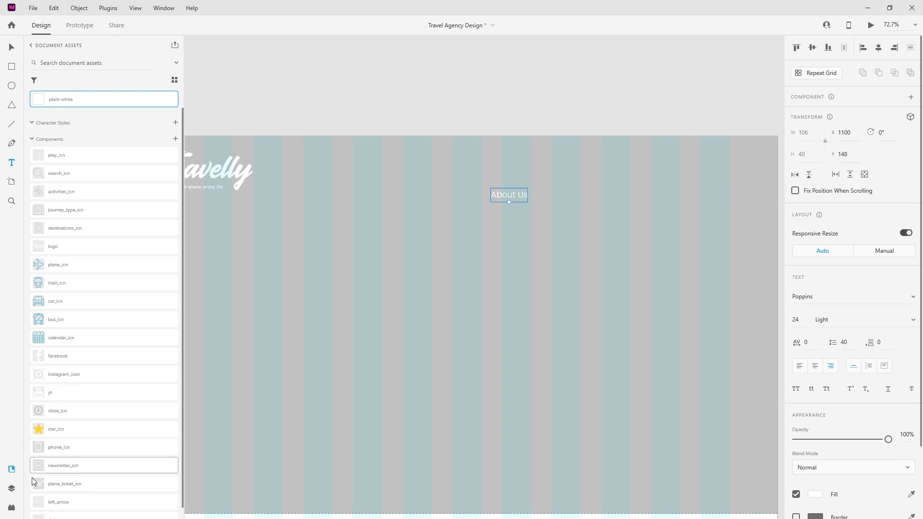
left_click(12, 489)
left_click_drag(67, 88, 73, 111)
Step: Move About Us toward the hero's right edge, group it, and enable stacking
left_click(11, 47)
left_click_drag(501, 179, 710, 169)
scroll(408, 184, "down", 1)
key("alt")
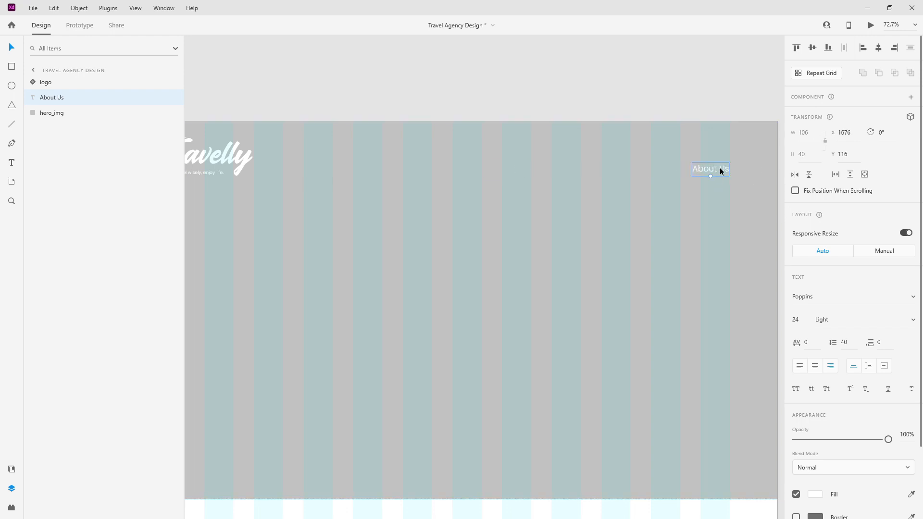
key("ctrl+g")
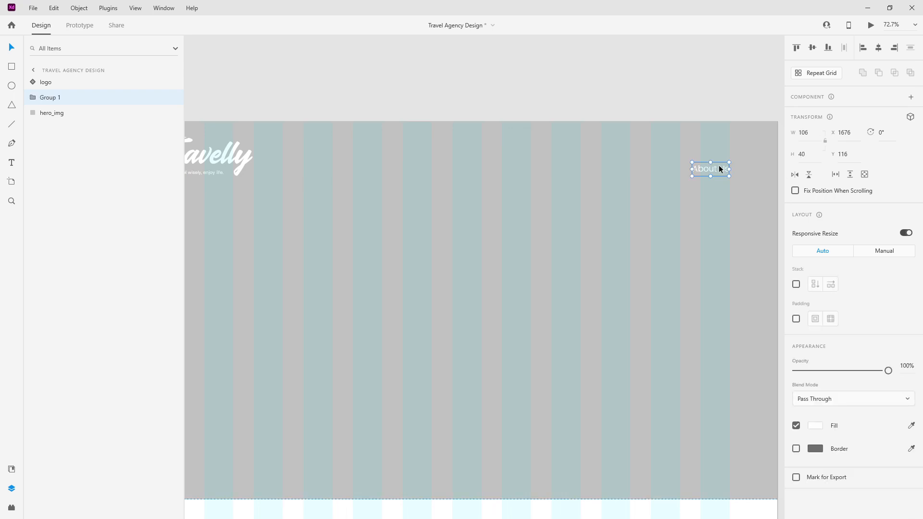
left_click(796, 284)
Step: Duplicate About Us inside the group, then delete the four extra copies
double_click(711, 169)
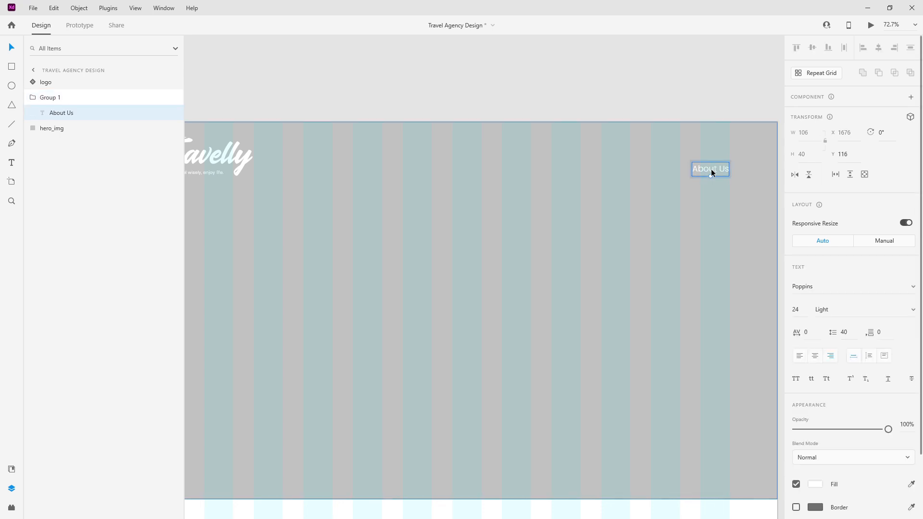
key("ctrl+d")
key("ctrl+d")
key("ctrl+d")
key("ctrl+d")
scroll(567, 163, "down", 4)
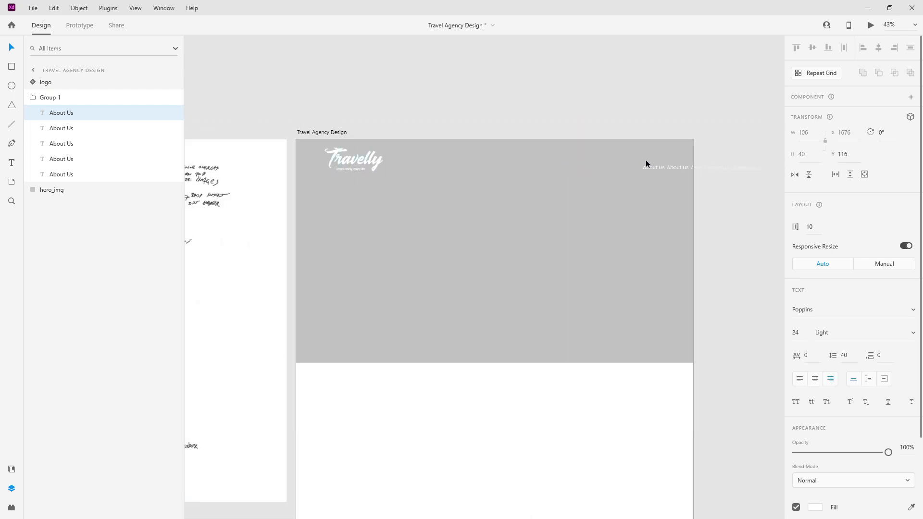
scroll(761, 161, "up", 5)
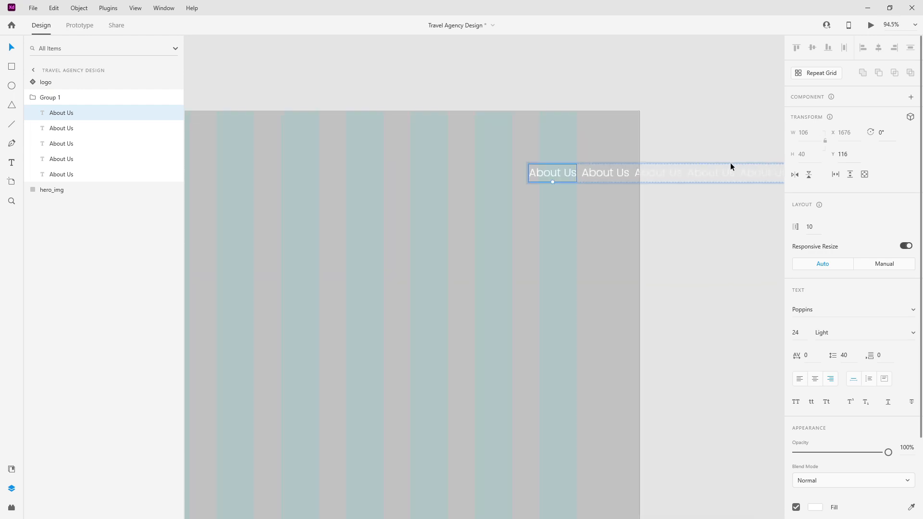
scroll(459, 165, "down", 3)
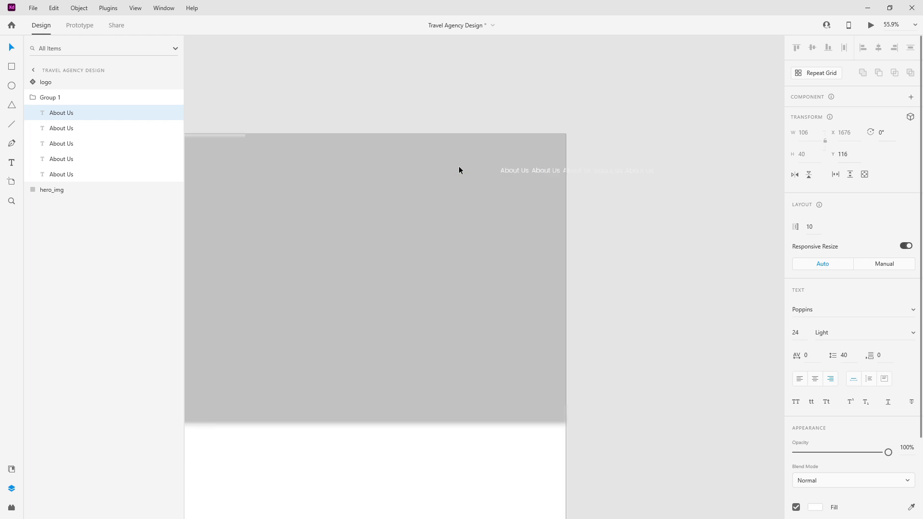
left_click(81, 161, "shift")
left_click(83, 171)
left_click(85, 129, "shift")
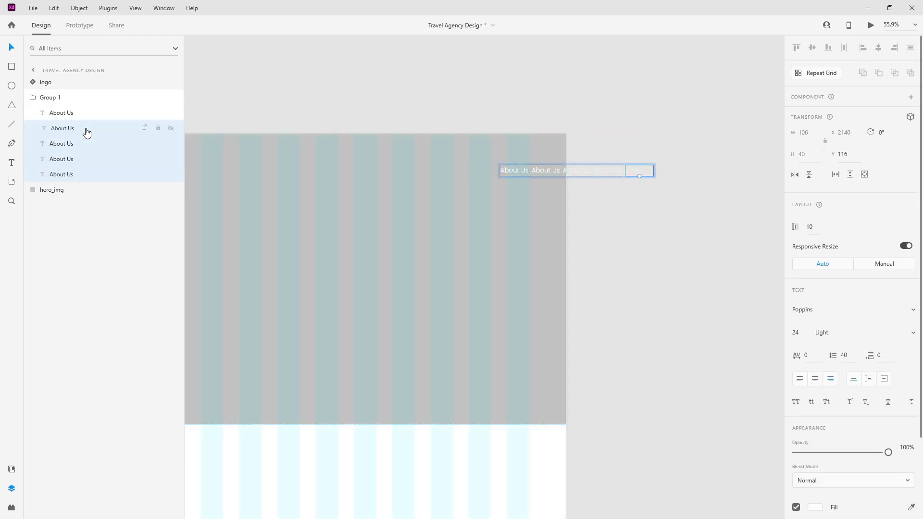
key("Delete")
Step: Left-align the text of the remaining About Us label
left_click(84, 115)
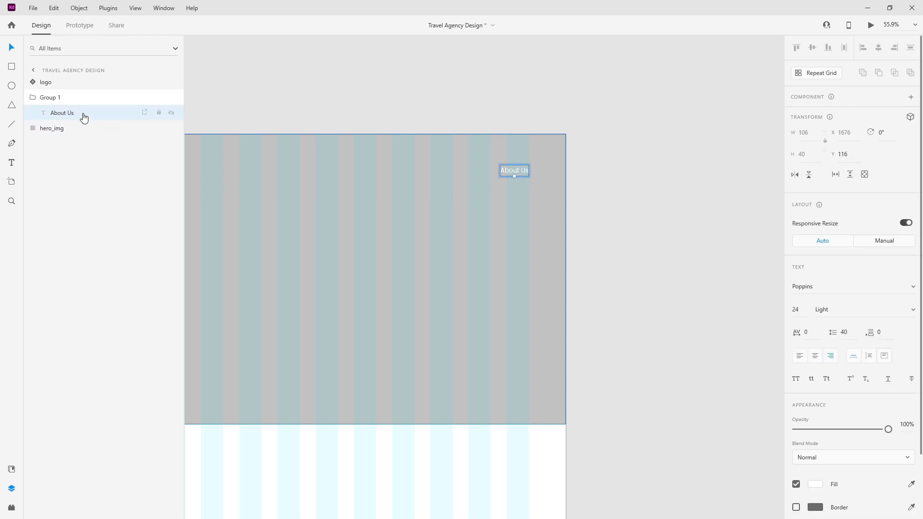
left_click(799, 357)
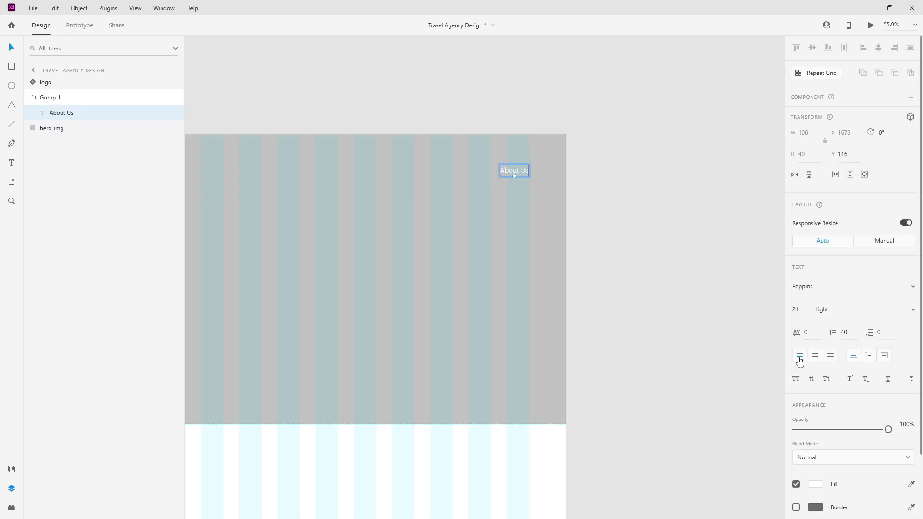
double_click(527, 171)
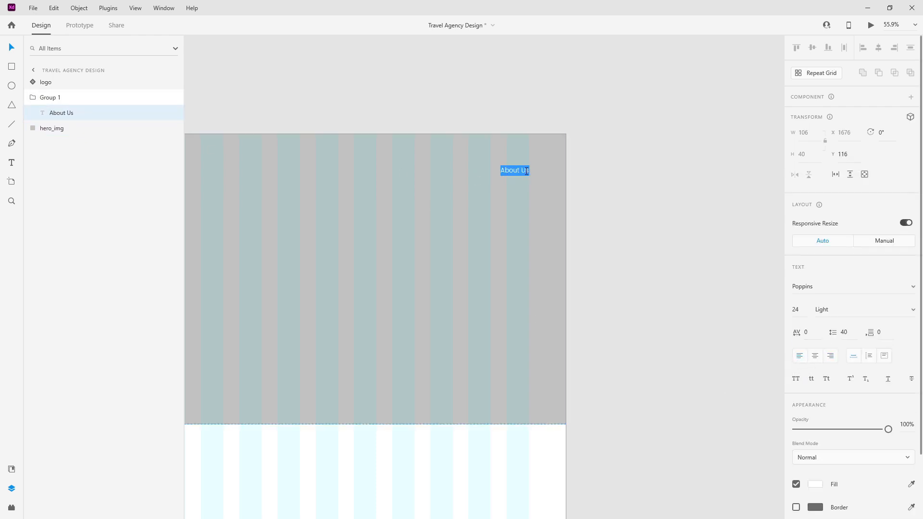
Step: Retype the label as 'Destinations' and move the nav group further left
type("Destinations")
key("Escape")
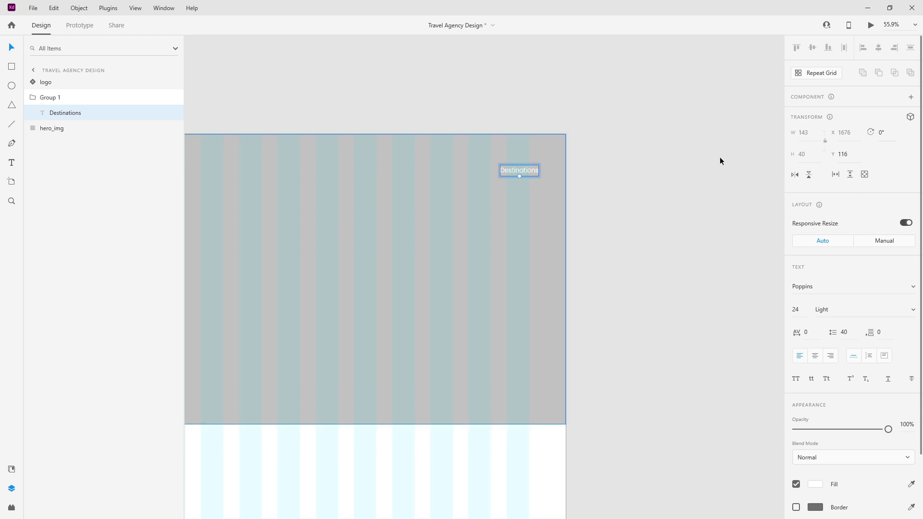
left_click(32, 97)
left_click_drag(498, 169, 230, 162)
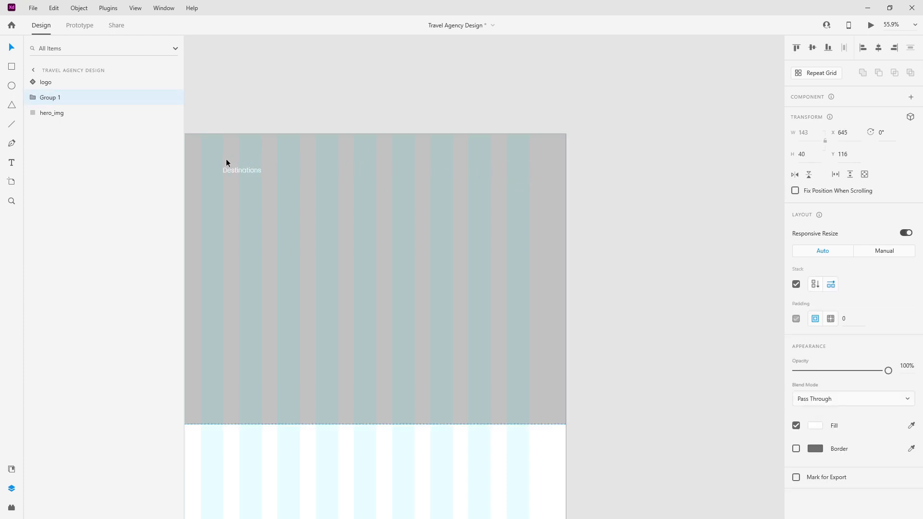
left_click(33, 97)
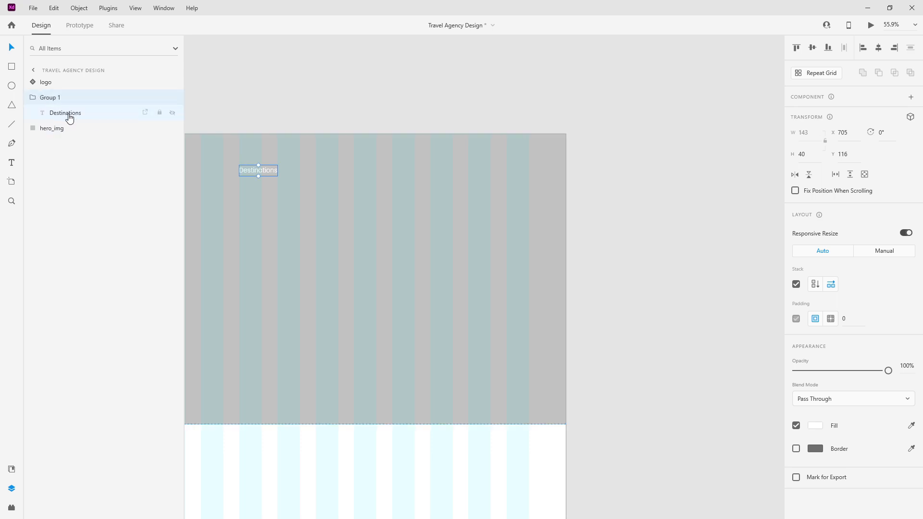
left_click(67, 113)
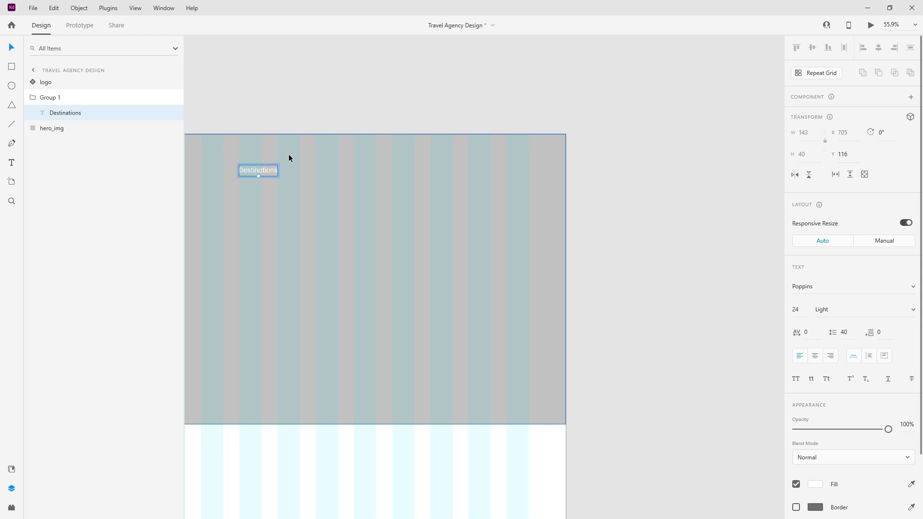
Step: Duplicate Destinations into six labels and set the nav stack spacing to 80
key("ctrl+d")
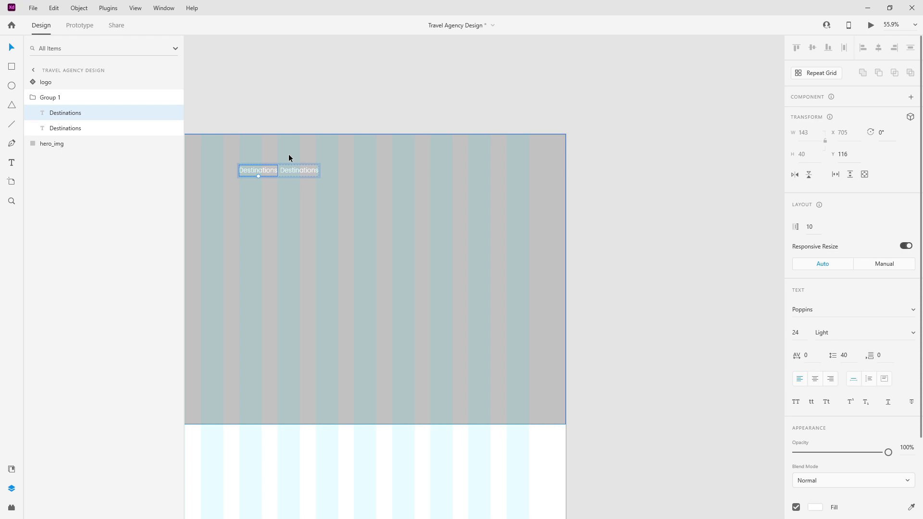
key("ctrl+d")
key("ctrl+d")
key("ctrl+d")
key("ctrl+d")
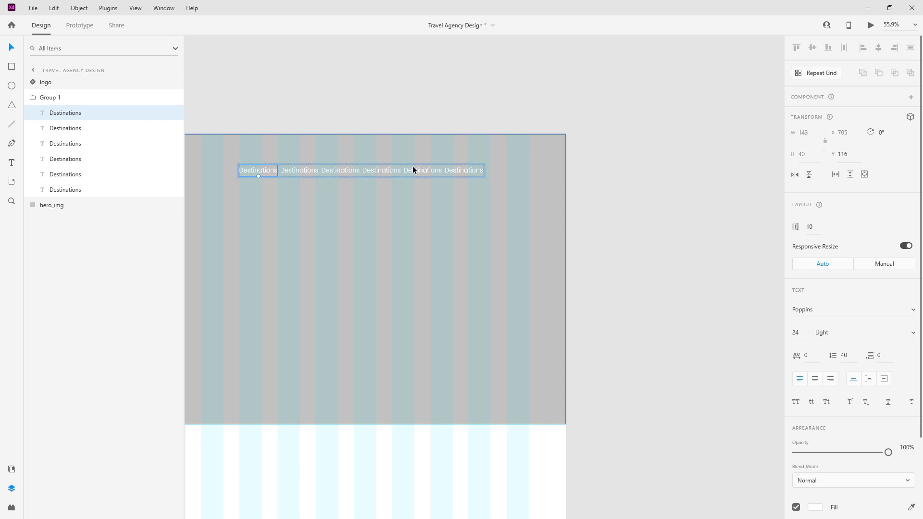
left_click(817, 228)
type("80")
key("Return")
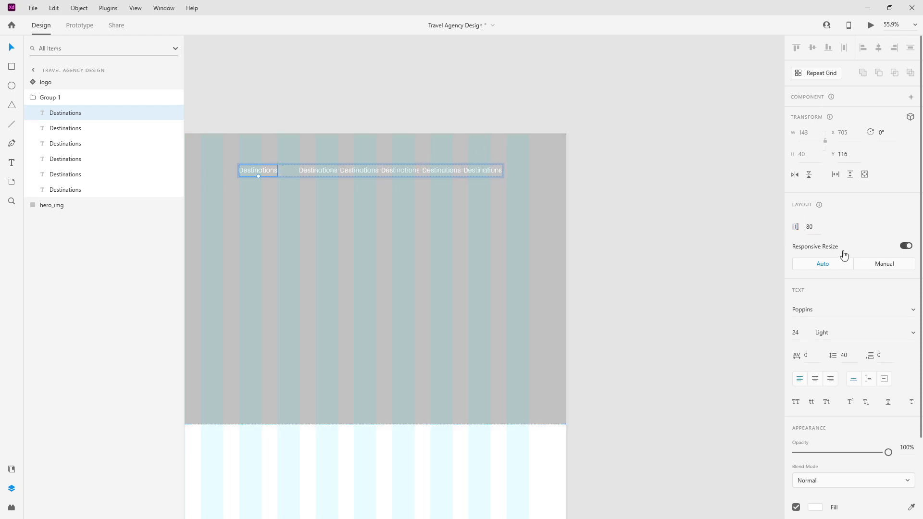
key("ctrl+z")
left_click(49, 97)
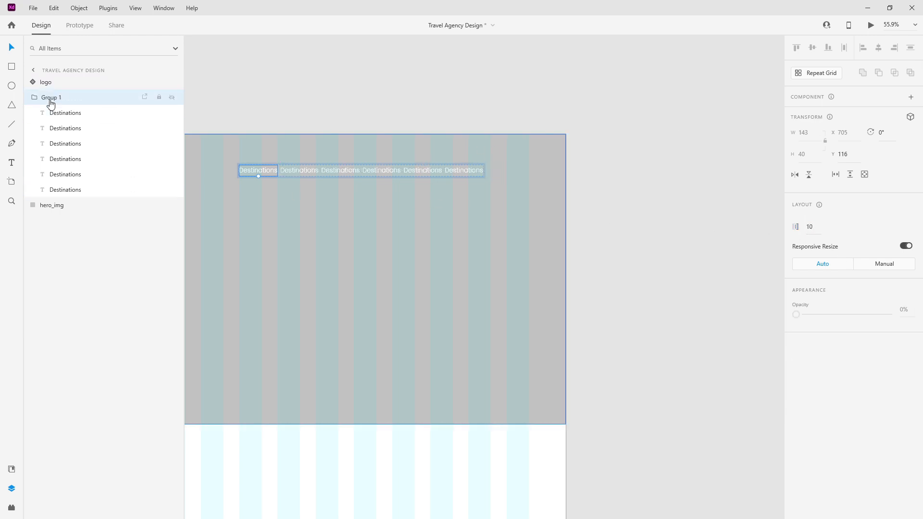
type("80")
key("Return")
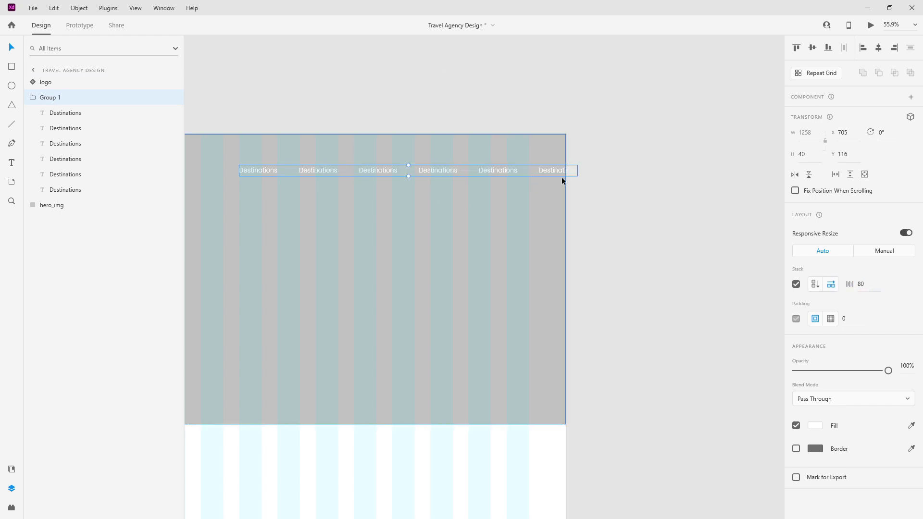
Step: Retype the repeated nav labels as Winter, Wellness, Individual, Cruises and About Us
double_click(313, 169)
double_click(313, 168)
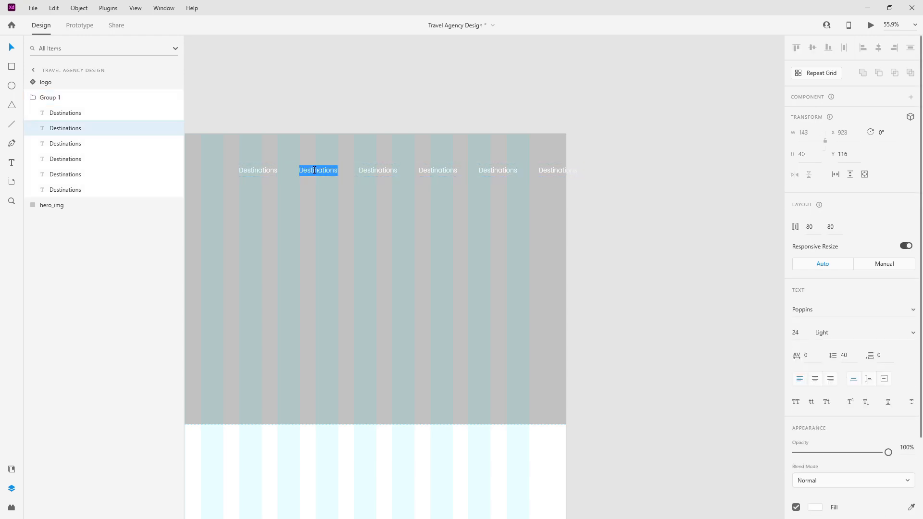
type("Winter")
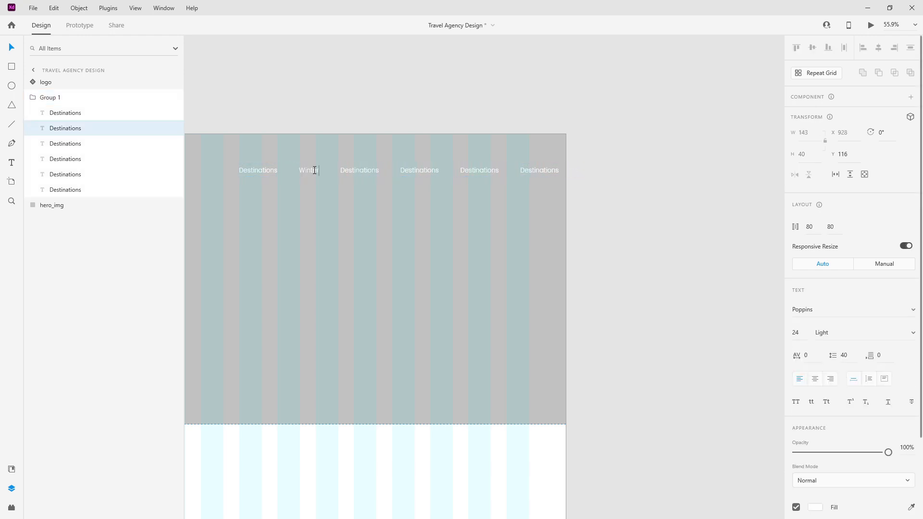
double_click(352, 170)
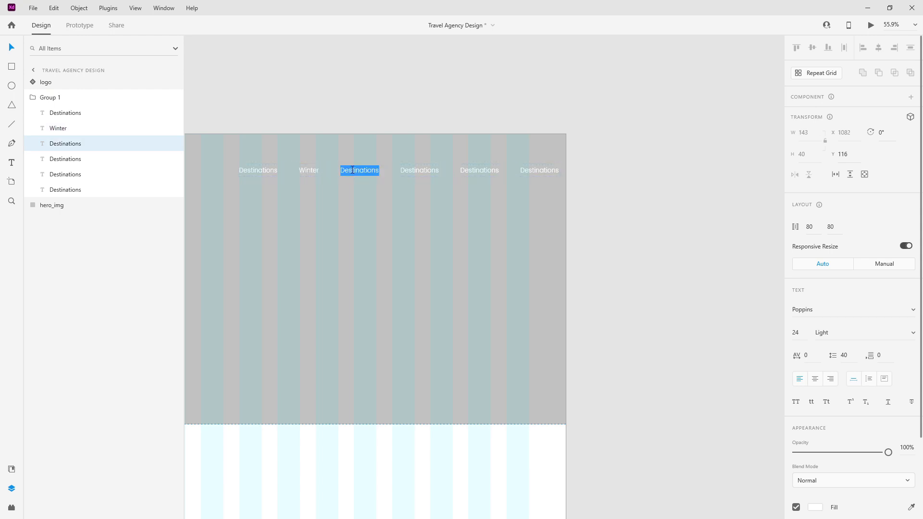
type("Wellness")
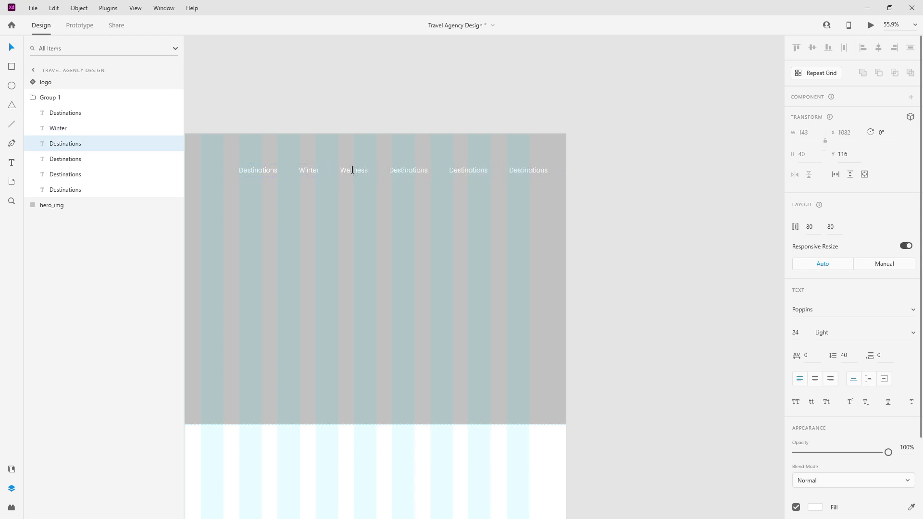
double_click(399, 172)
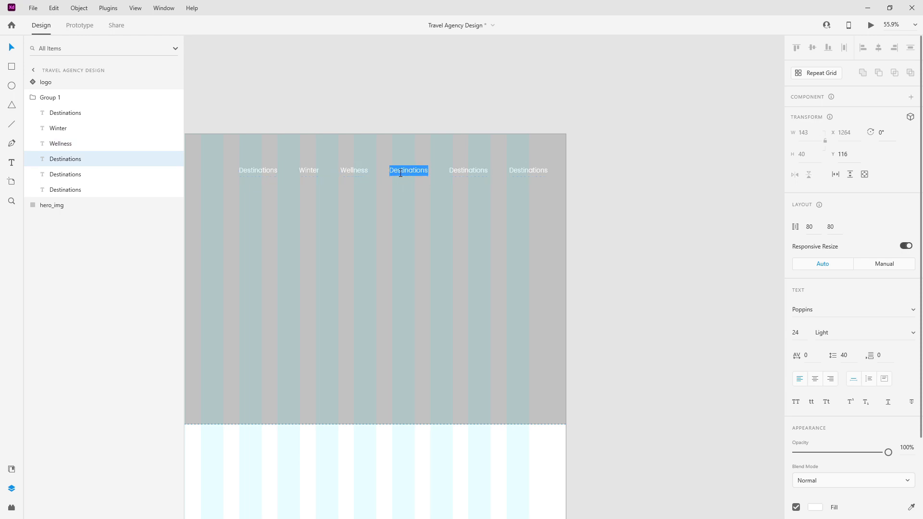
type("Individual")
double_click(451, 169)
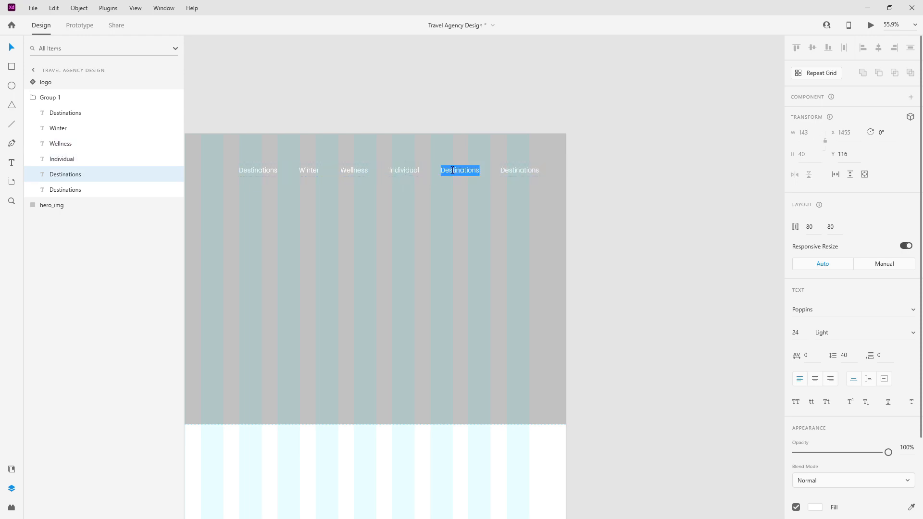
type("Cruises")
double_click(494, 171)
type("About Us")
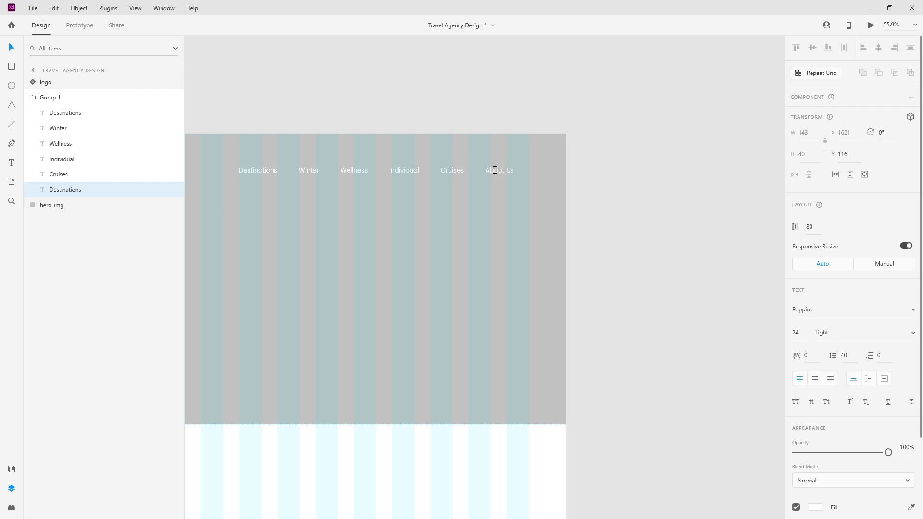
key("Escape")
Step: Rename the nav group layer to nav_items
left_click(33, 98)
double_click(53, 97)
type("nav_")
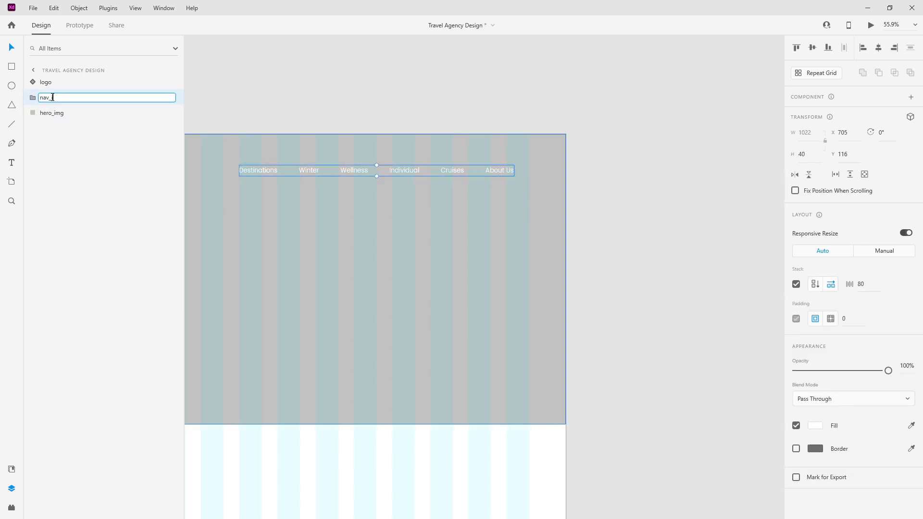
type("items")
key("Return")
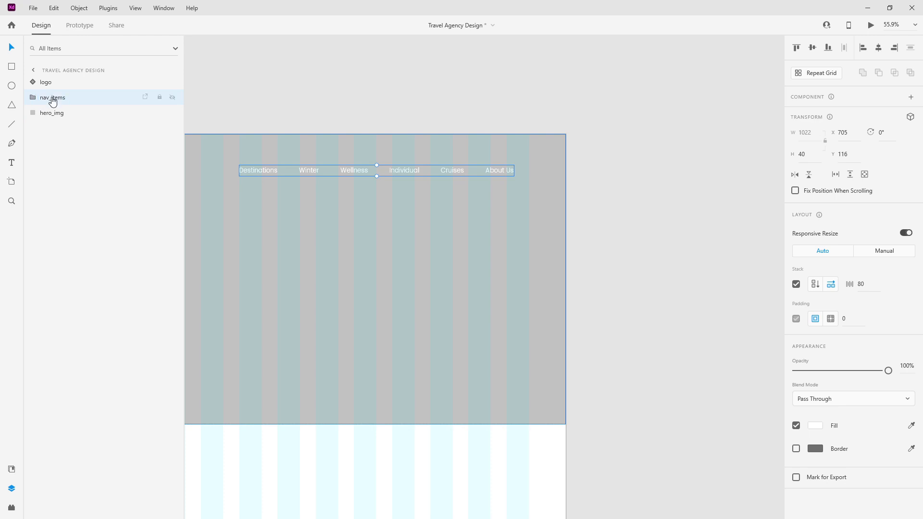
Step: Nudge nav_items right and paste a standalone Destinations text copy below the logo layer
left_click_drag(455, 172, 469, 172)
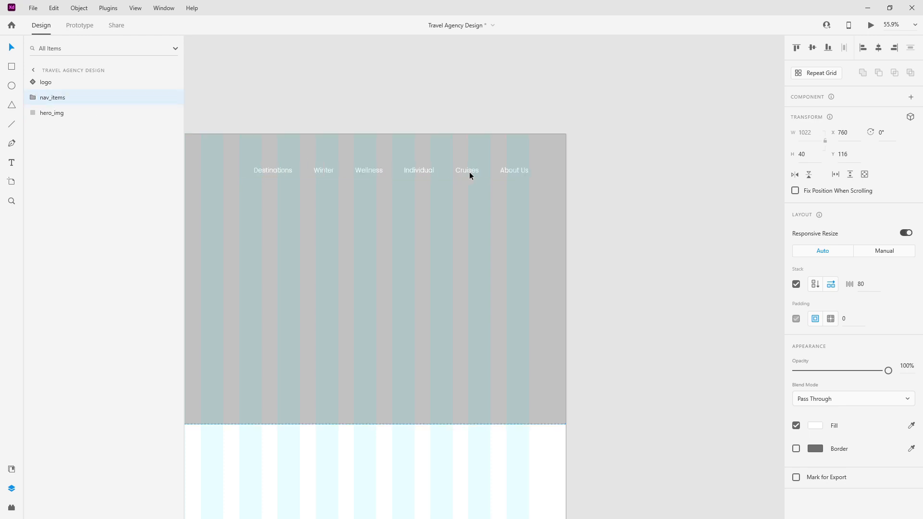
scroll(555, 187, "down", 3)
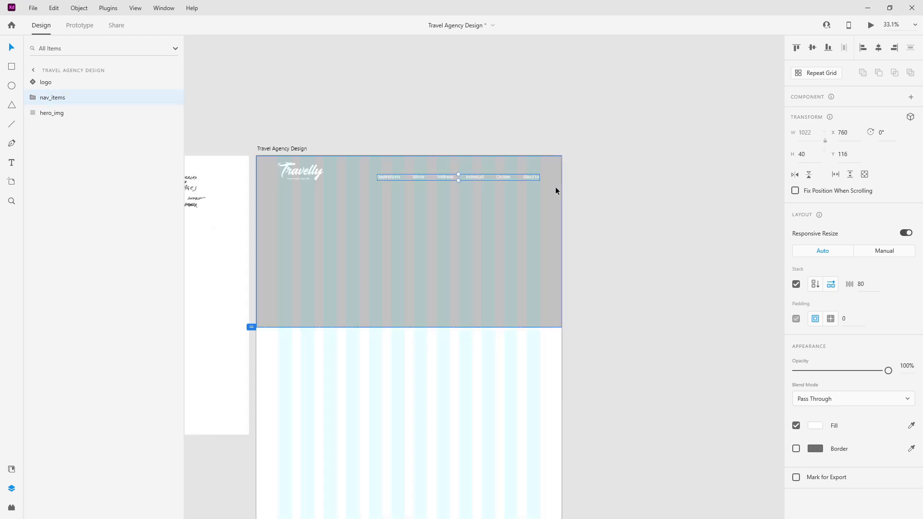
left_click(31, 102)
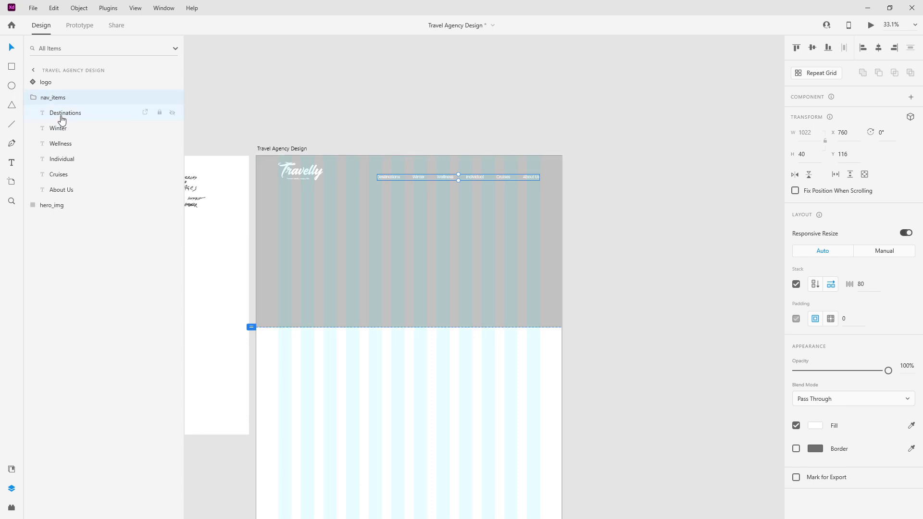
left_click(62, 117)
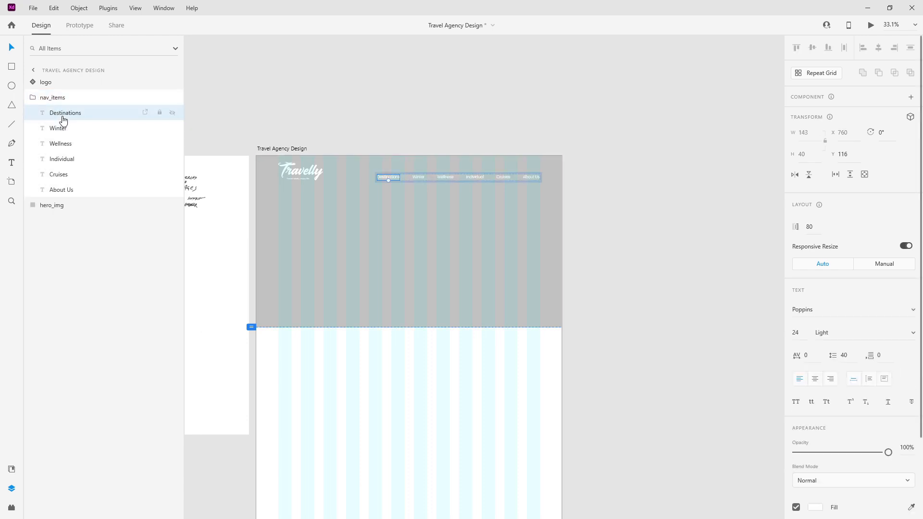
left_click(55, 98)
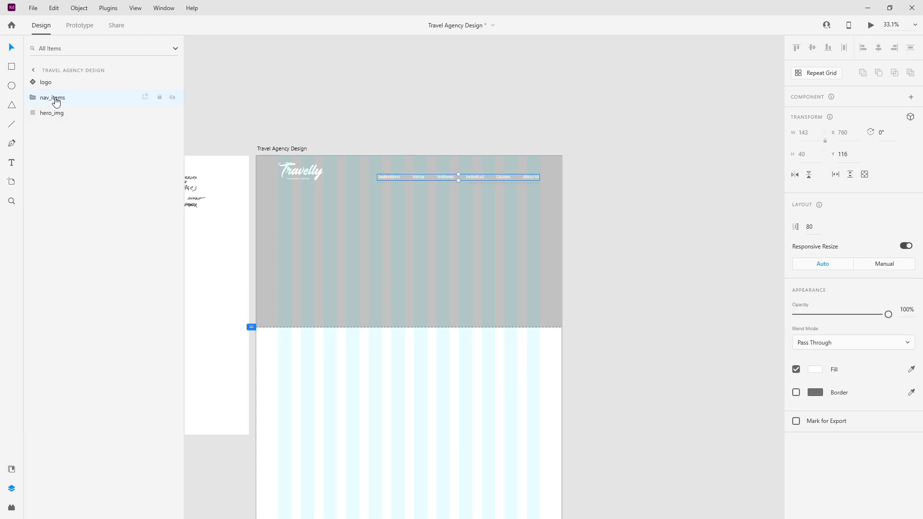
key("ctrl+v")
left_click_drag(53, 87, 55, 104)
left_click(34, 112)
left_click(62, 128)
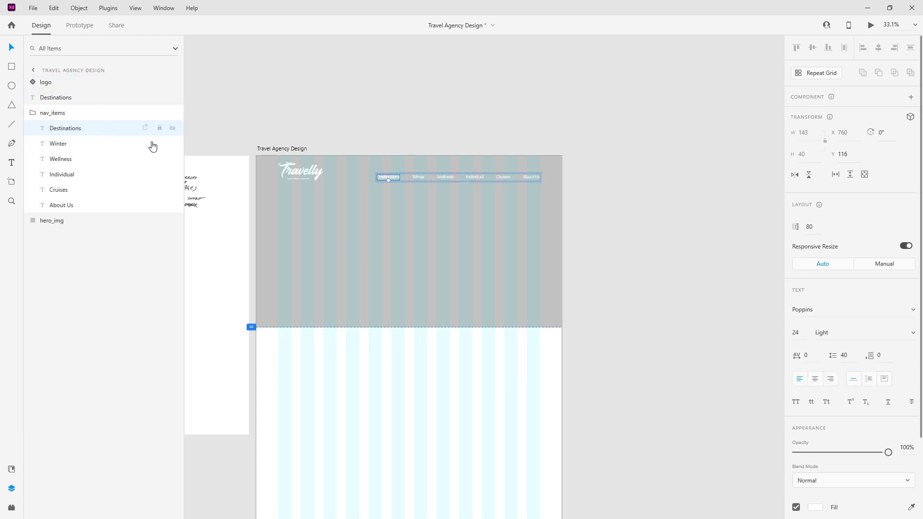
scroll(426, 177, "up", 4)
Step: Save the Destinations text's Poppins 24pt styling as a character style in document assets
left_click(11, 468)
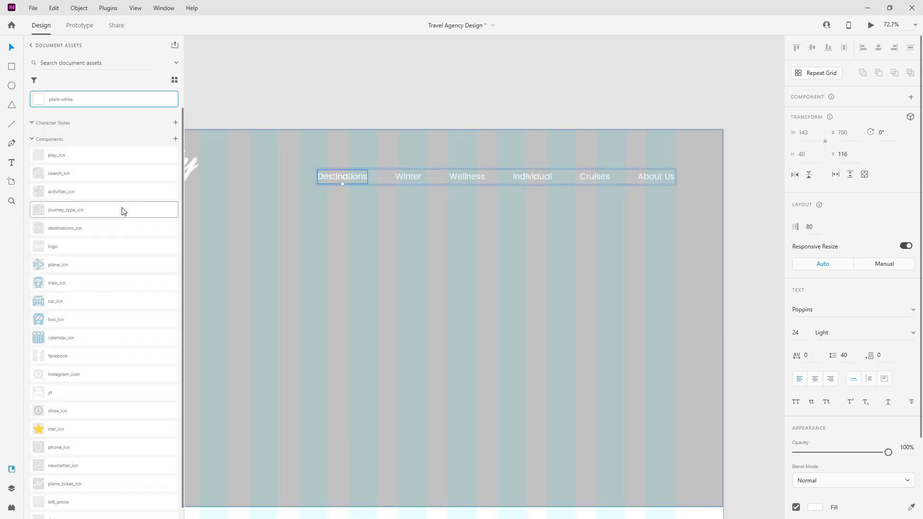
left_click(176, 123)
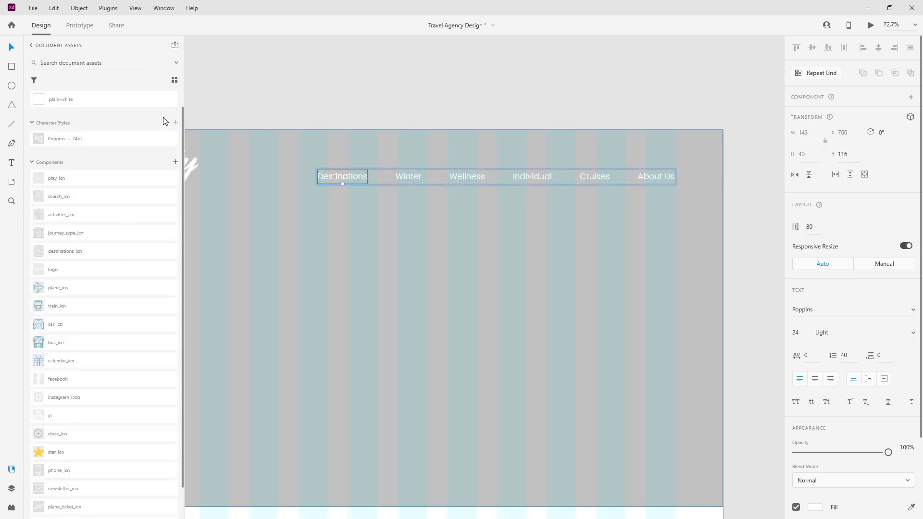
left_click(14, 491)
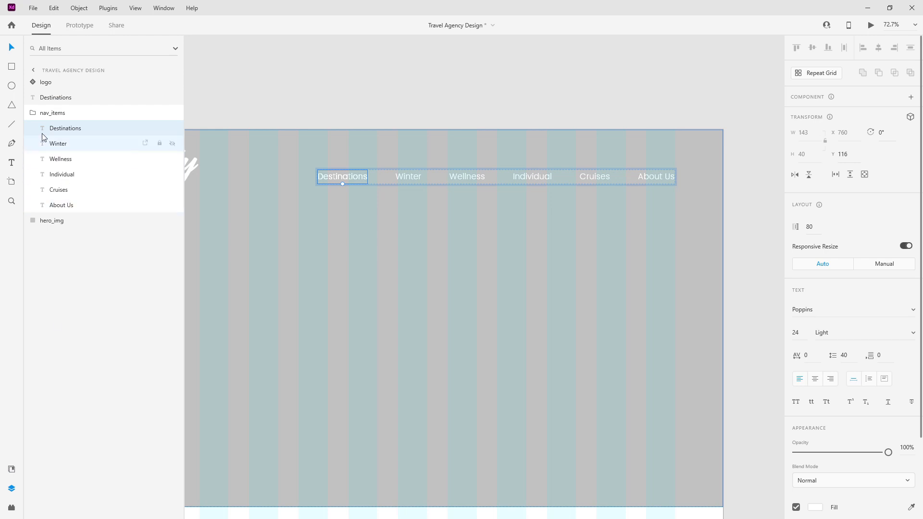
left_click(55, 97)
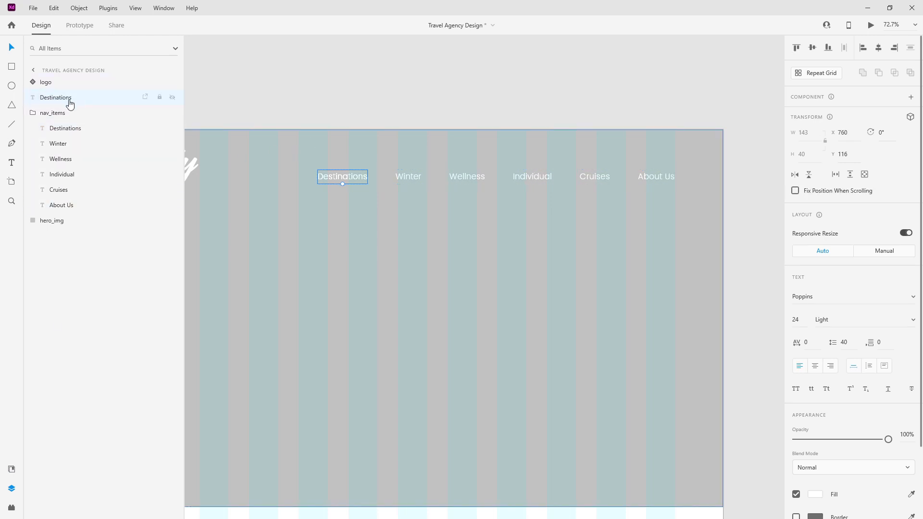
Step: Place the Destinations copy above the nav row at 18pt and save an 18pt character style
left_click_drag(335, 174, 380, 150)
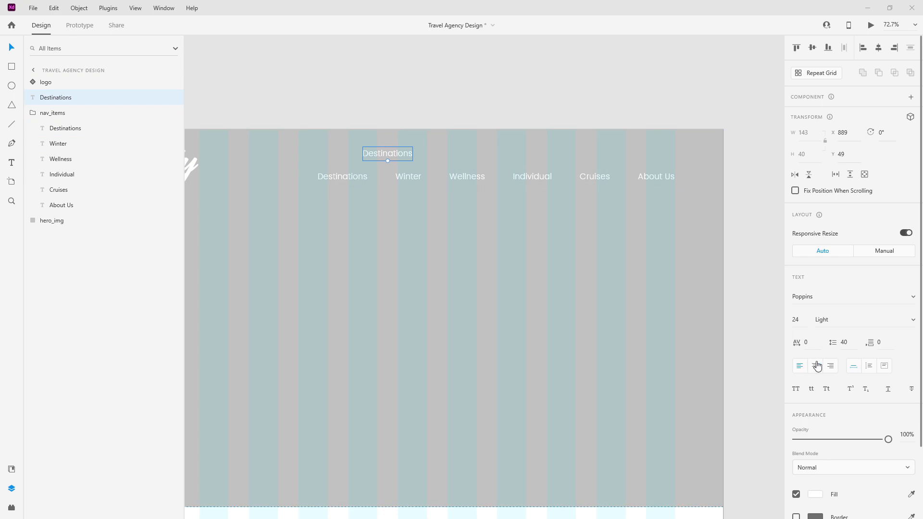
left_click(805, 319)
type("18")
key("Return")
left_click(11, 468)
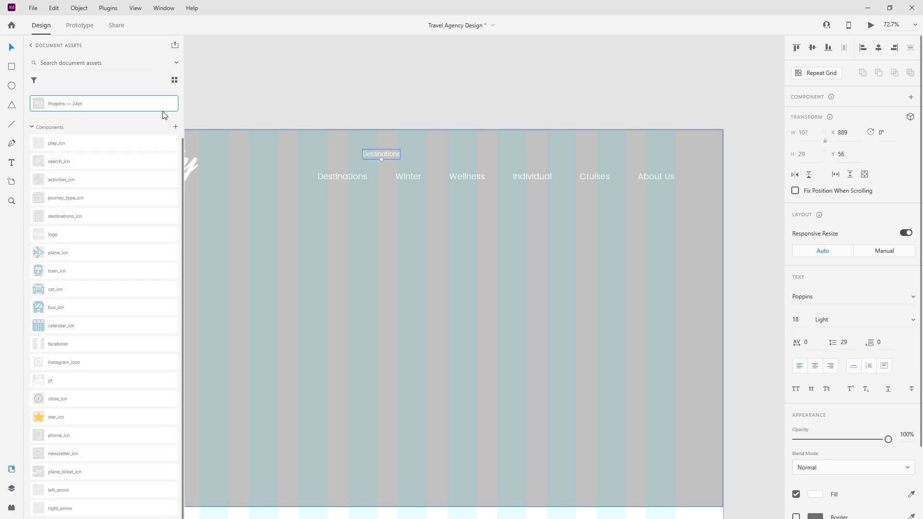
left_click(169, 138)
left_click(175, 140)
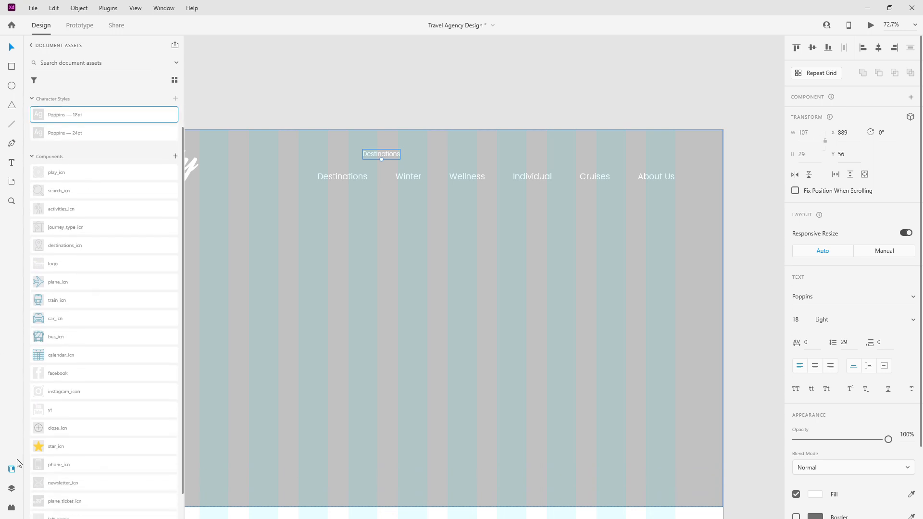
left_click(11, 488)
Step: Move the copy further up and right and retype it as 'Plane Tickets'
left_click_drag(382, 152, 428, 146)
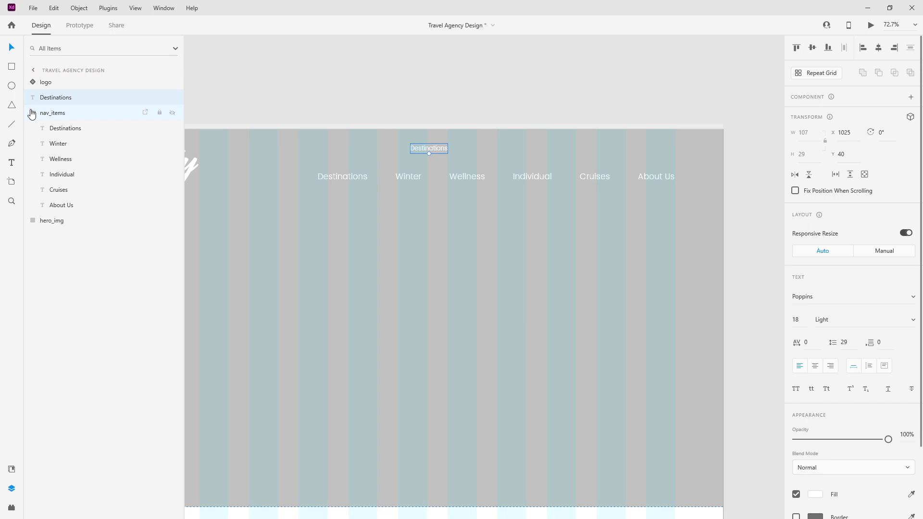
left_click(31, 114)
left_click(429, 148)
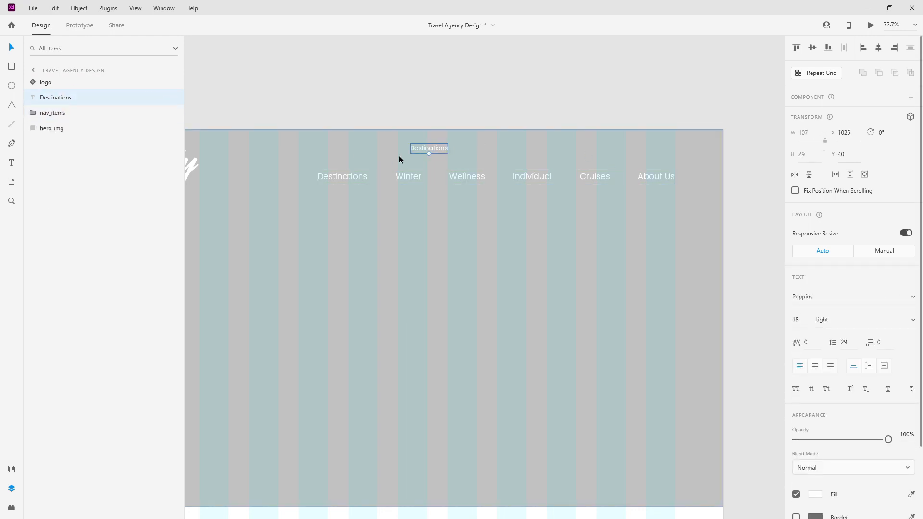
double_click(425, 150)
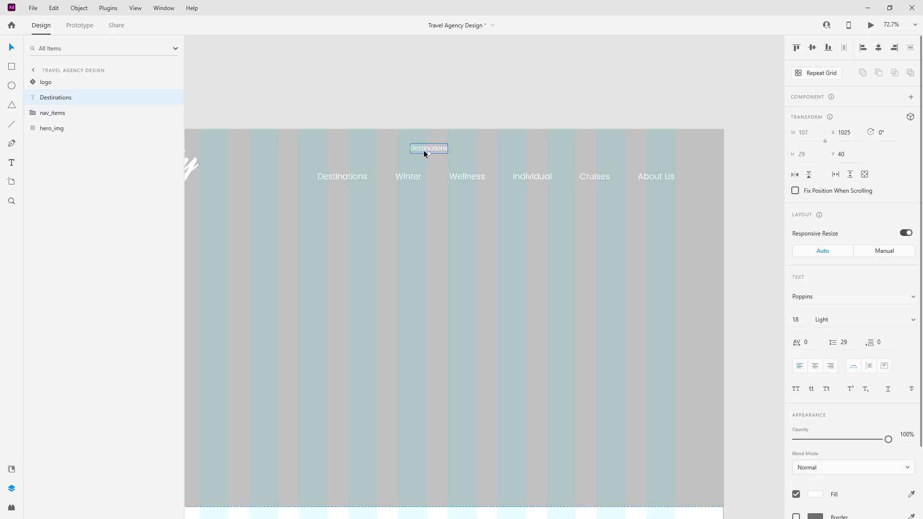
type("Plane Tickets")
key("Escape")
left_click(11, 468)
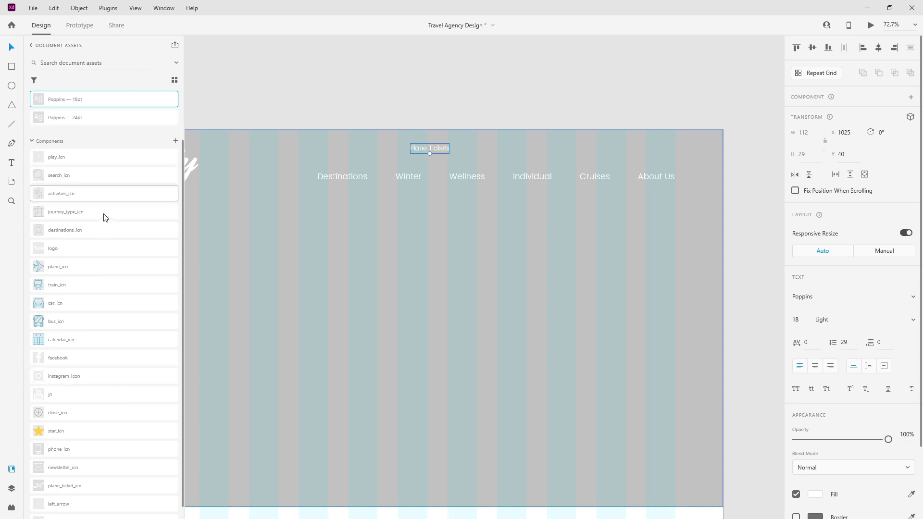
Step: Place plane_ticket_icn from Assets just left of the Plane Tickets label
scroll(94, 385, "down", 1)
left_click_drag(82, 475, 435, 200)
scroll(356, 138, "up", 8)
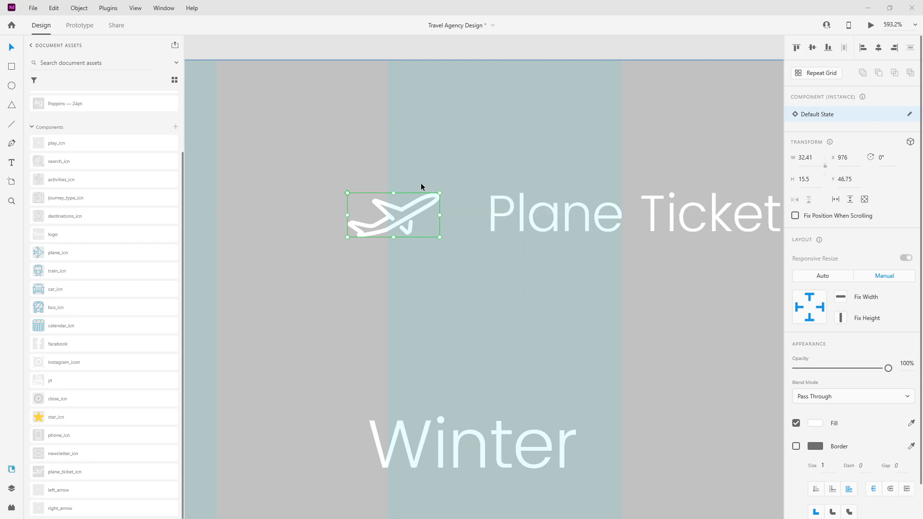
left_click_drag(432, 194, 479, 193)
key("shift+Left")
key("shift+Left")
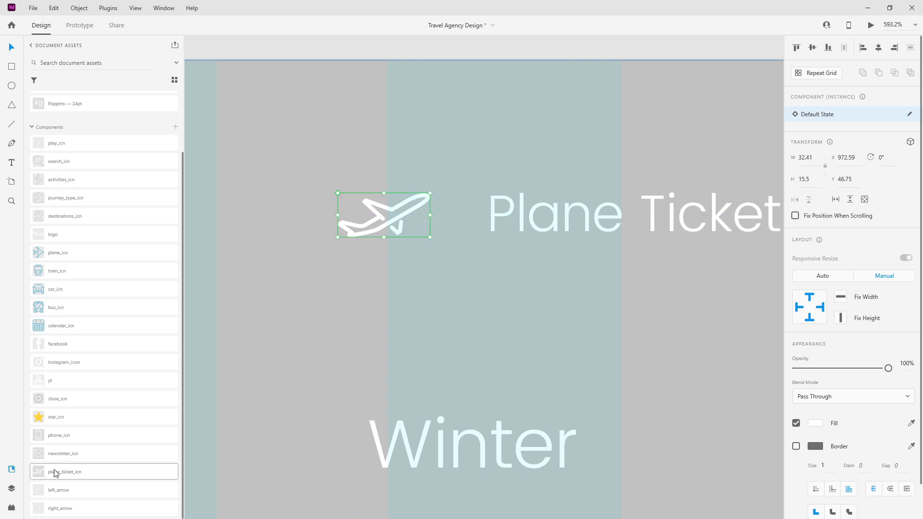
Step: Group the plane icon with its label and name the group plane_tickets
left_click(14, 487)
mouse_move(65, 103)
left_mouse_down()
mouse_move(67, 119)
mouse_move(68, 109)
left_mouse_up()
left_click(67, 114, "shift")
key("ctrl+g")
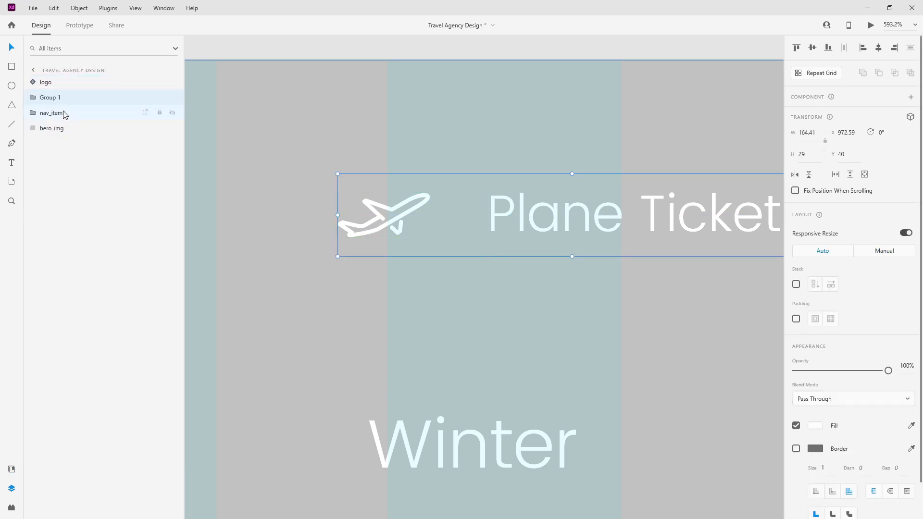
double_click(55, 98)
type("p")
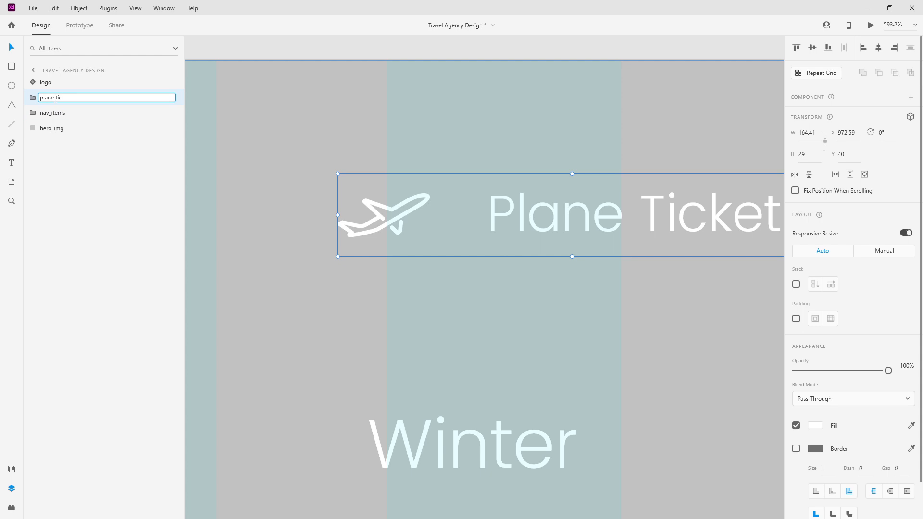
type("lane_tickets")
key("Return")
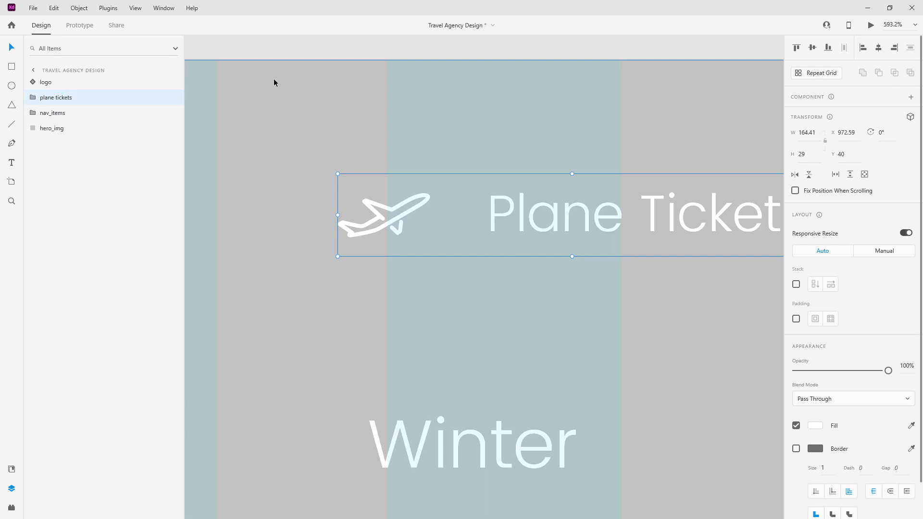
scroll(284, 140, "down", 8)
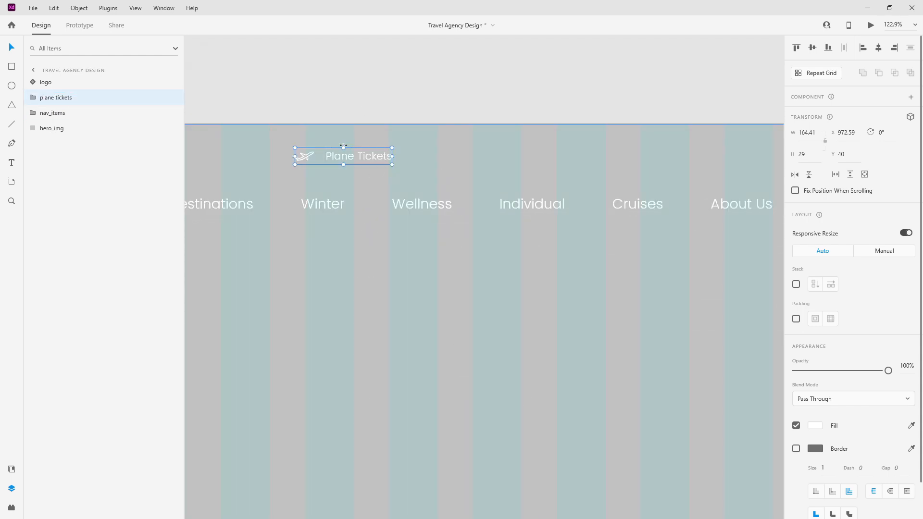
Step: Wrap plane tickets in a horizontally stacked outer group and duplicate the item into a row of three
key("ctrl+z")
left_click(796, 284)
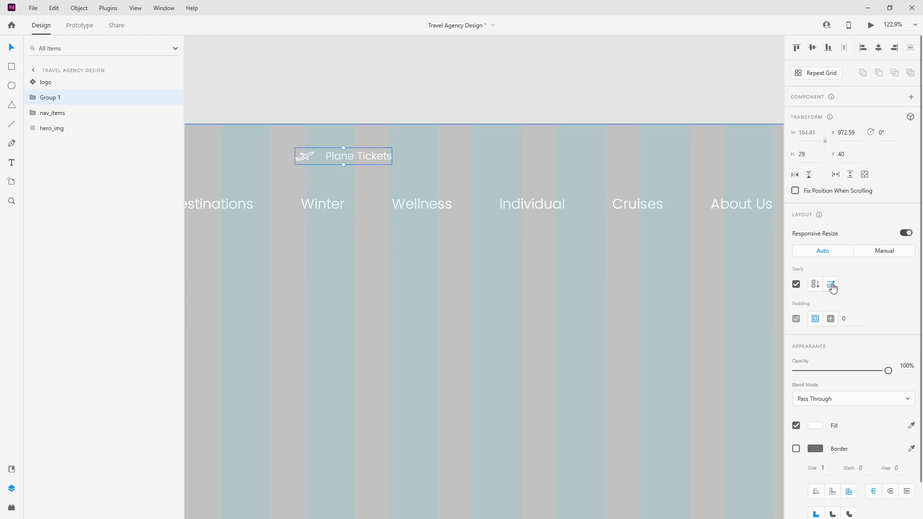
left_click(28, 97)
left_click(56, 117)
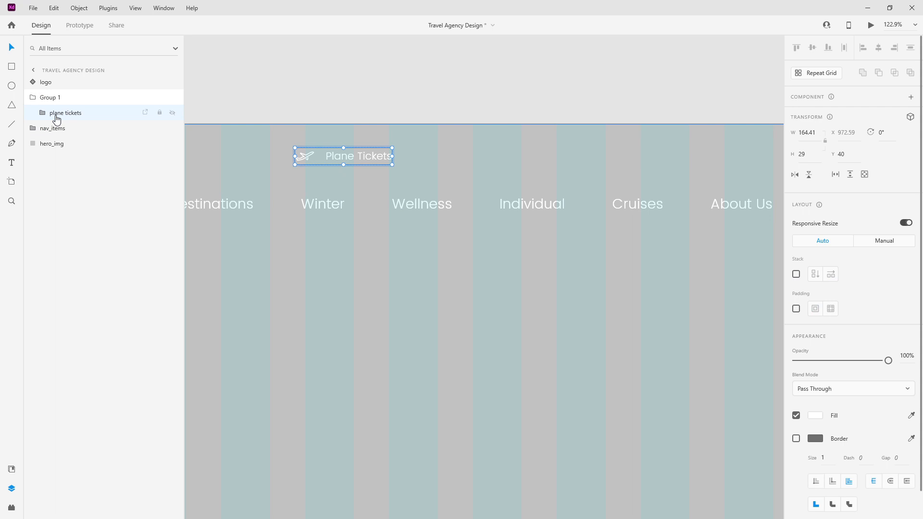
key("ctrl+d")
key("ctrl+d")
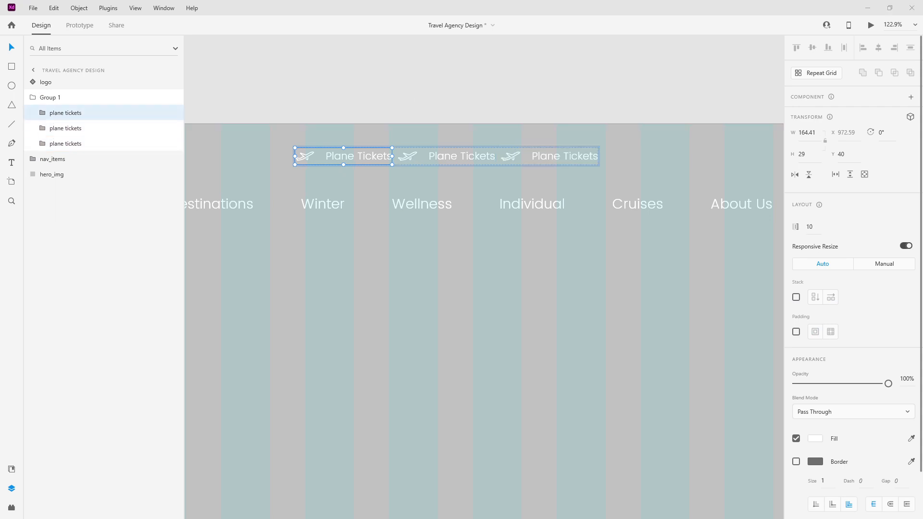
Step: Set the stack spacing between the three items to 40
left_click(57, 98)
left_click(864, 284)
type("40")
key("Return")
Step: Retype the copied labels as 'Newsletter' and a placeholder phone number
double_click(474, 161)
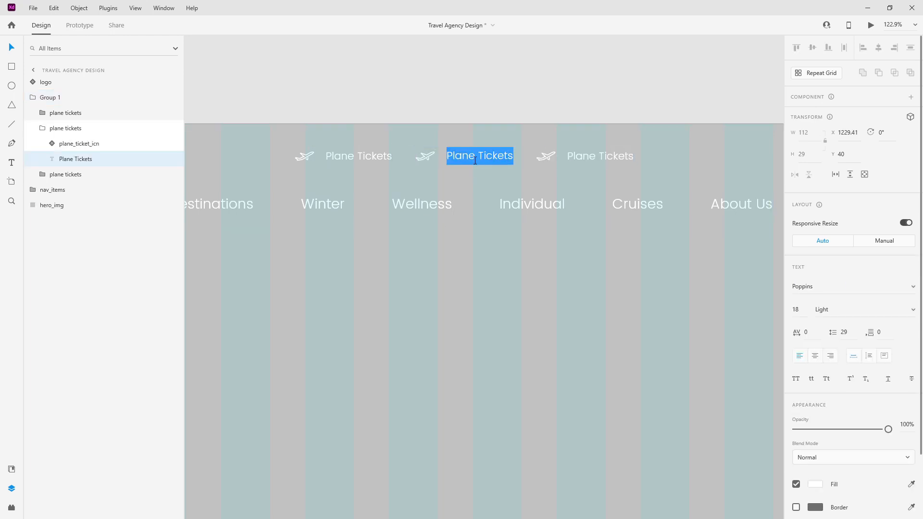
type("Newsletter")
double_click(600, 159)
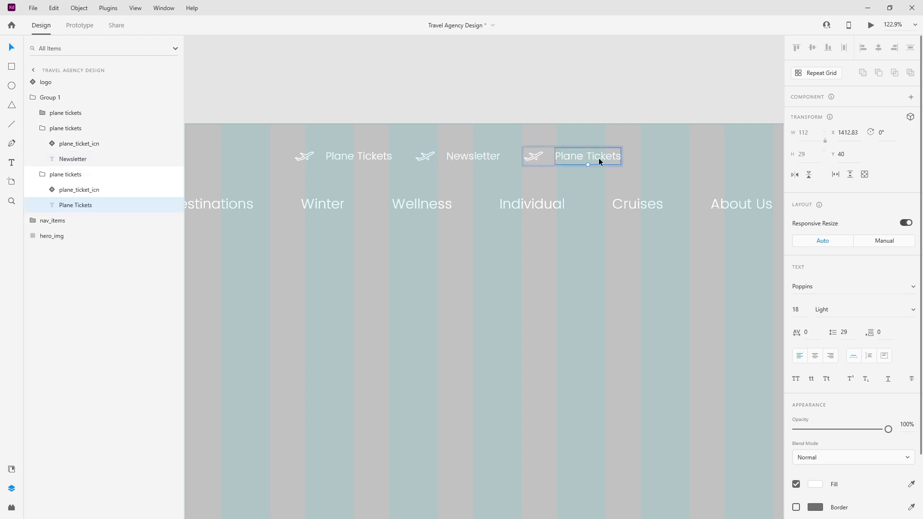
type("+")
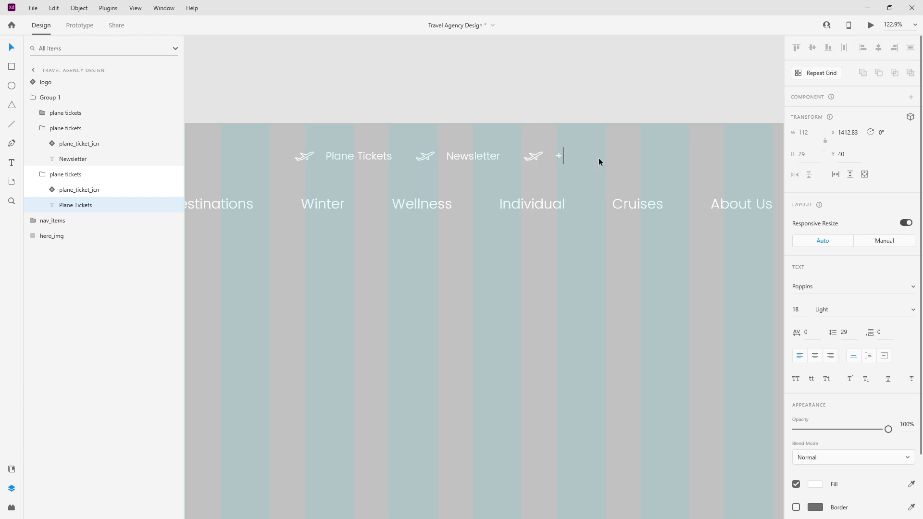
type("123 456 7890")
key("Escape")
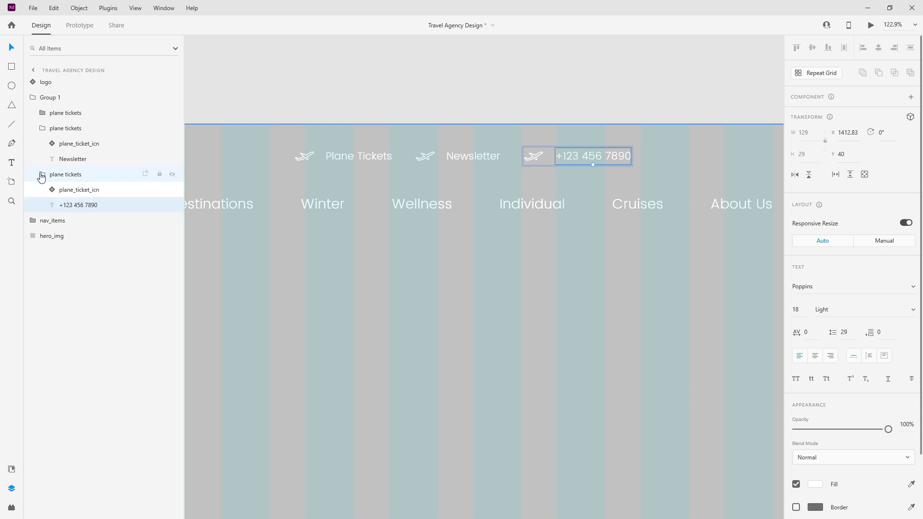
left_click(12, 469)
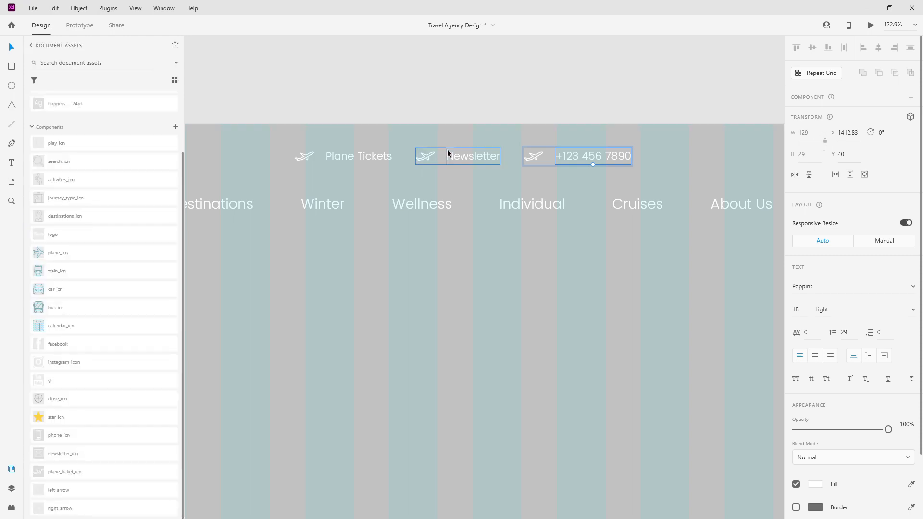
Step: Replace the plane icon beside Newsletter with the newsletter_icn envelope
left_click(73, 453)
left_click(458, 159)
double_click(457, 160)
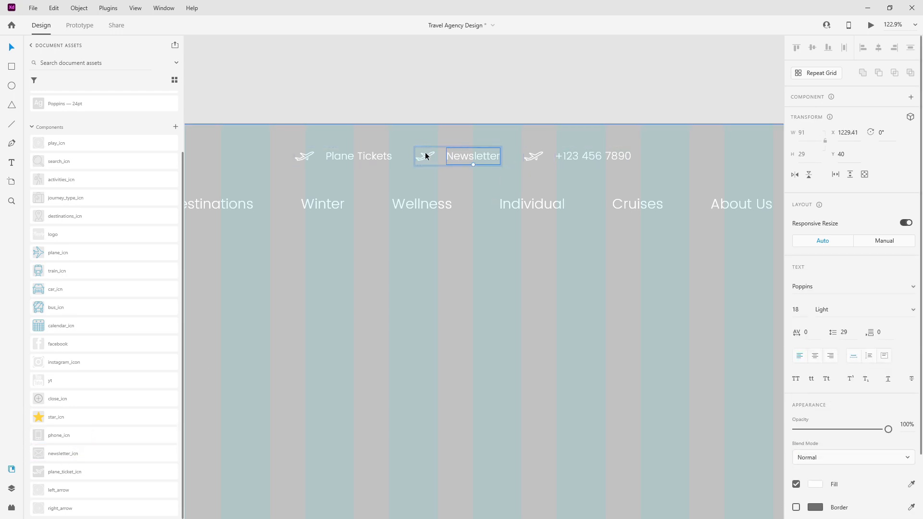
left_click(431, 157)
left_click_drag(93, 456, 426, 156)
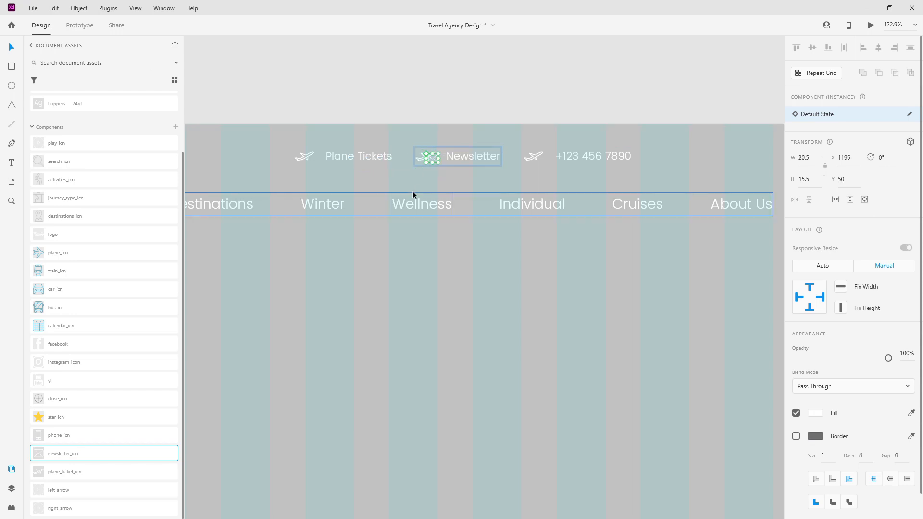
scroll(414, 162, "up", 2)
scroll(414, 162, "up", 6)
key("ctrl+z")
scroll(443, 118, "up", 5)
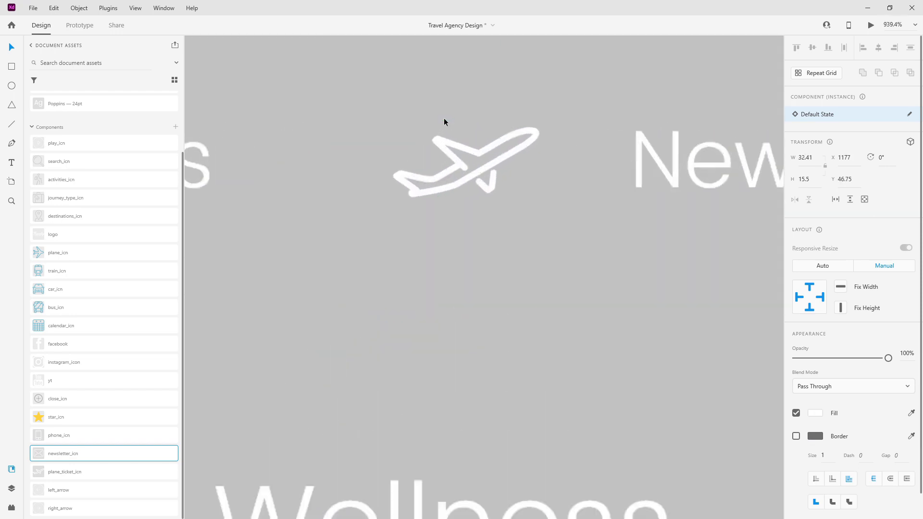
left_click_drag(69, 455, 448, 196)
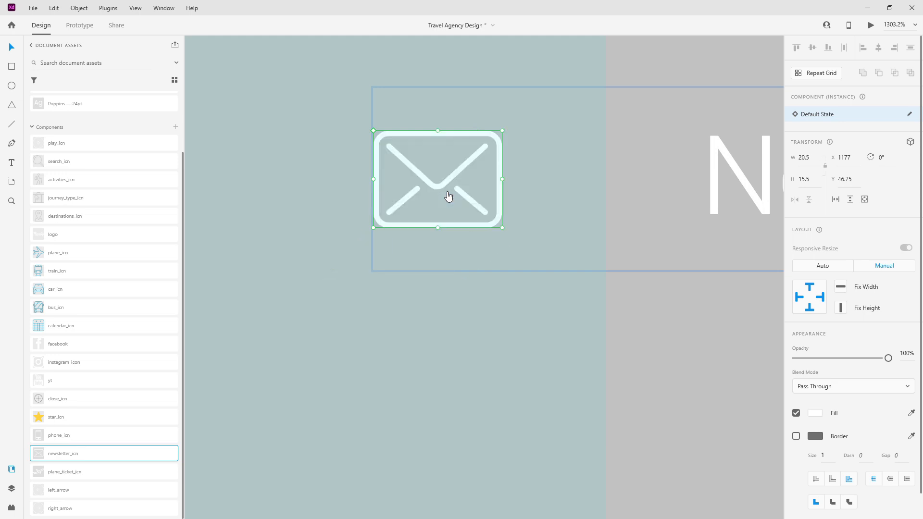
scroll(448, 196, "down", 5)
Step: Move the Newsletter label next to the envelope and nudge it right to even the gap
left_click(551, 195)
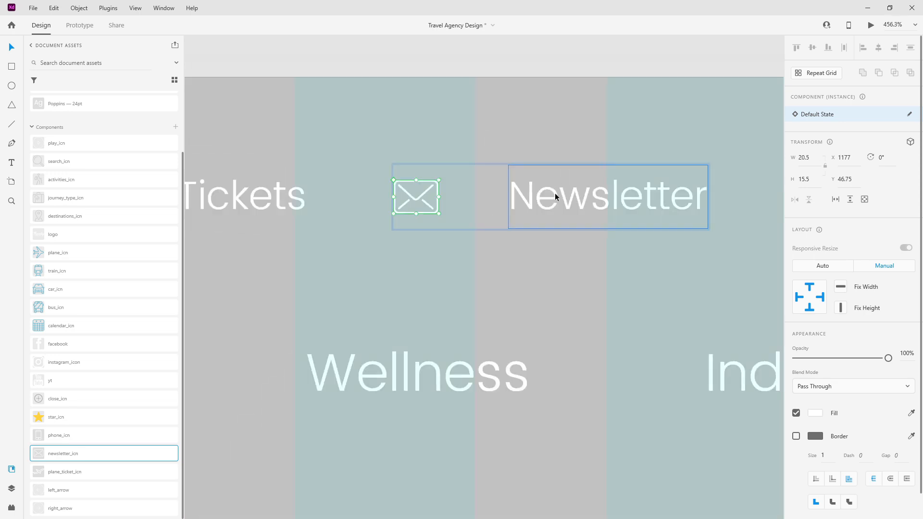
left_click_drag(557, 194, 497, 200)
key("Escape")
double_click(493, 204)
key("shift+Right")
key("shift+Right")
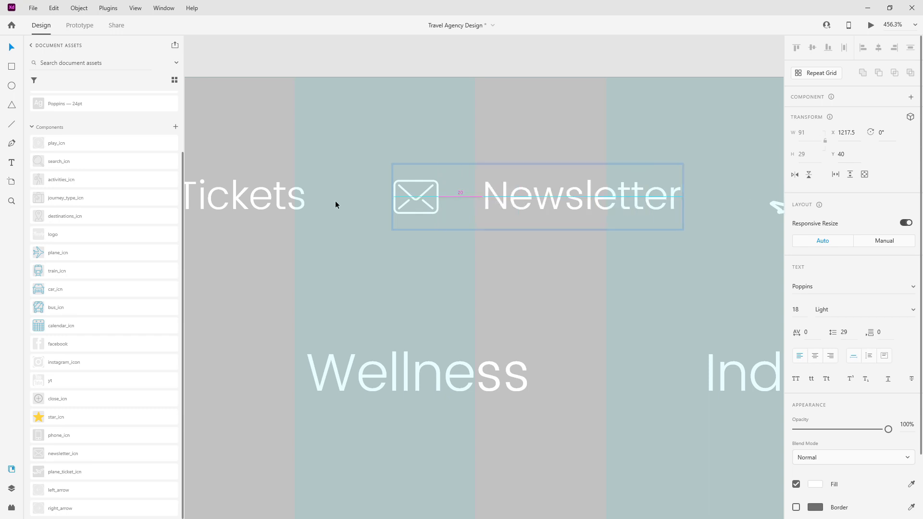
scroll(383, 200, "down", 1)
scroll(382, 200, "down", 10)
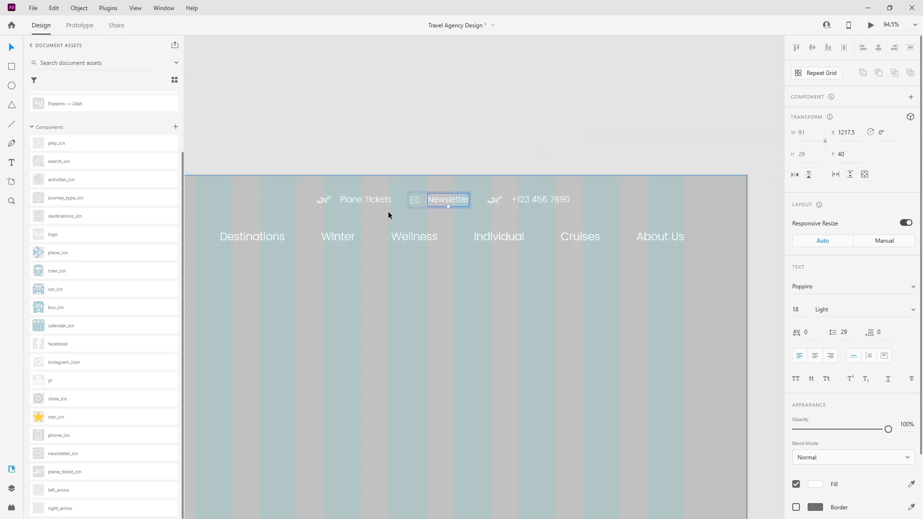
scroll(553, 176, "up", 6)
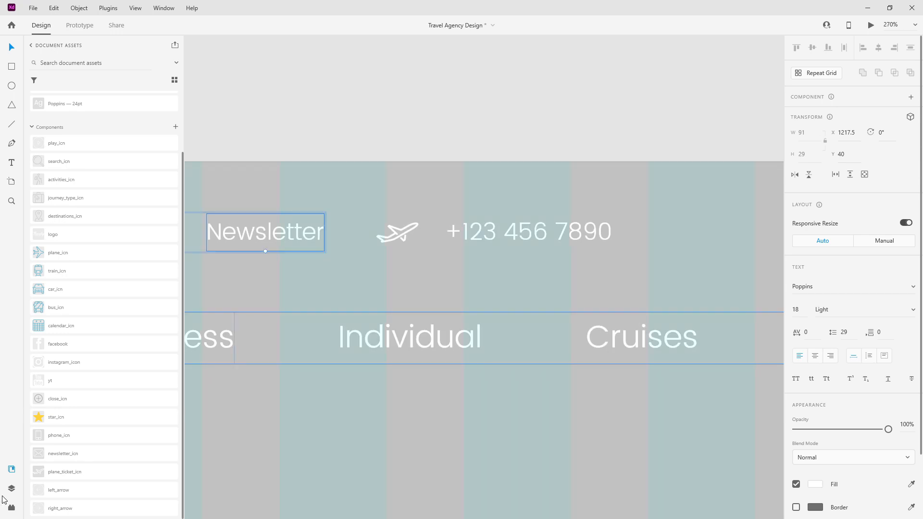
Step: Swap in phone_icn for the plane icon and set the phone number 20 units after it
left_click(415, 225)
double_click(415, 225)
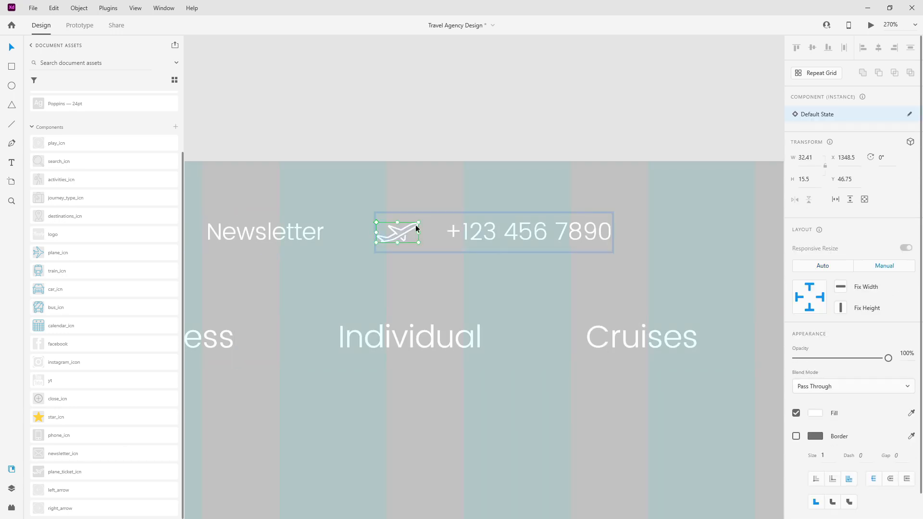
left_click(90, 436)
left_click_drag(345, 241, 399, 207)
scroll(388, 241, "up", 3)
left_click_drag(692, 223, 542, 223)
key("shift+Right")
key("shift+Right")
scroll(548, 223, "down", 10)
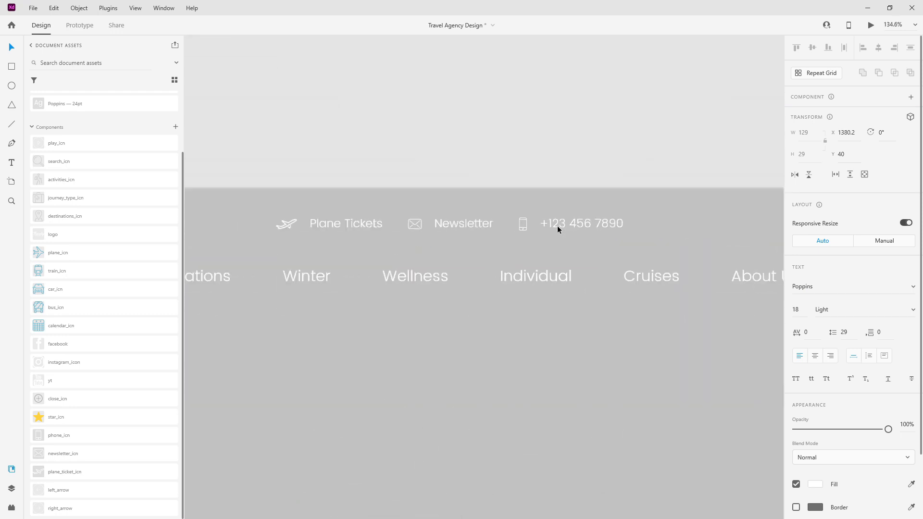
Step: Rename the second and third contact groups to newsletter and phone
left_click(12, 488)
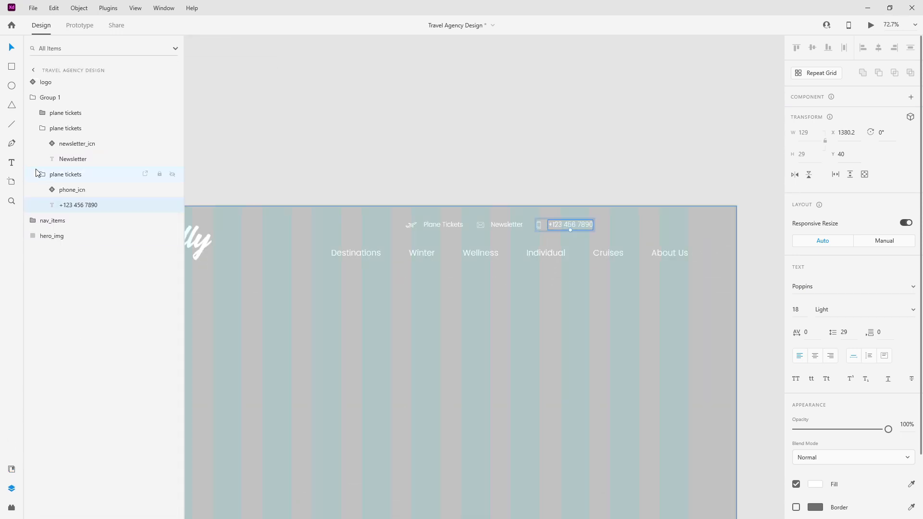
left_click(36, 174)
left_click(36, 128)
left_click(77, 127)
left_click(72, 112)
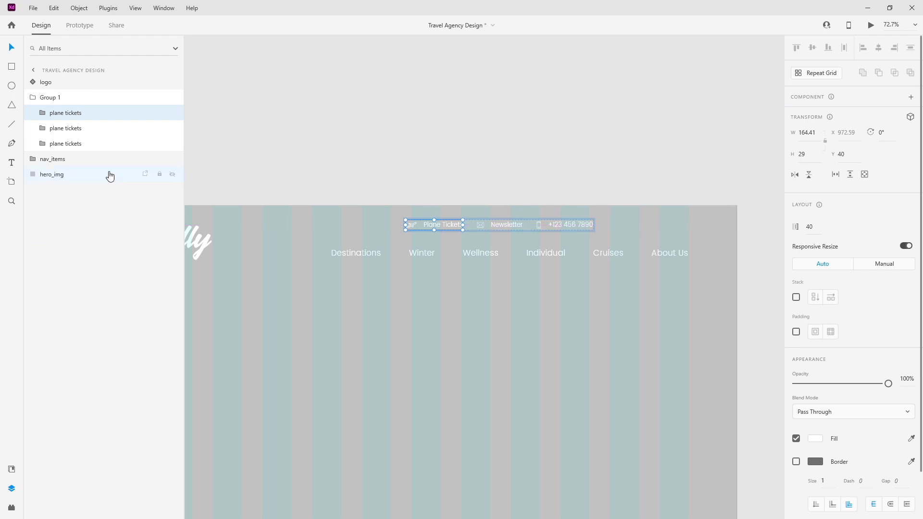
double_click(57, 128)
type("newsletter")
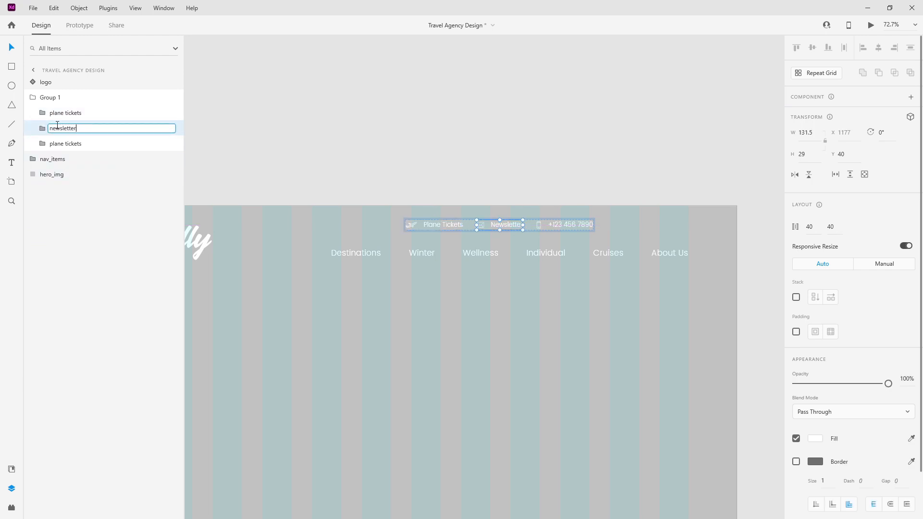
key("Return")
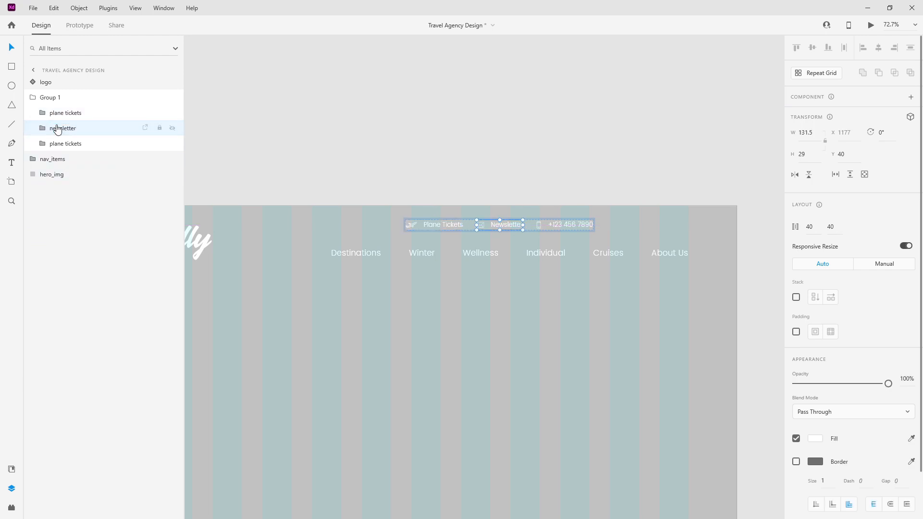
double_click(61, 144)
type("phone")
key("Return")
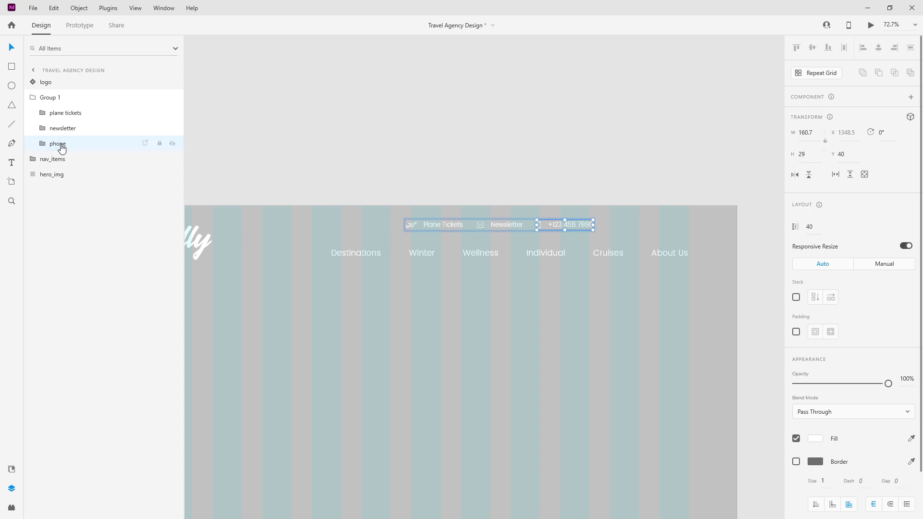
Step: Rename the parent Group 1 to secondary_nav
left_click(63, 114, "shift")
left_click(23, 97)
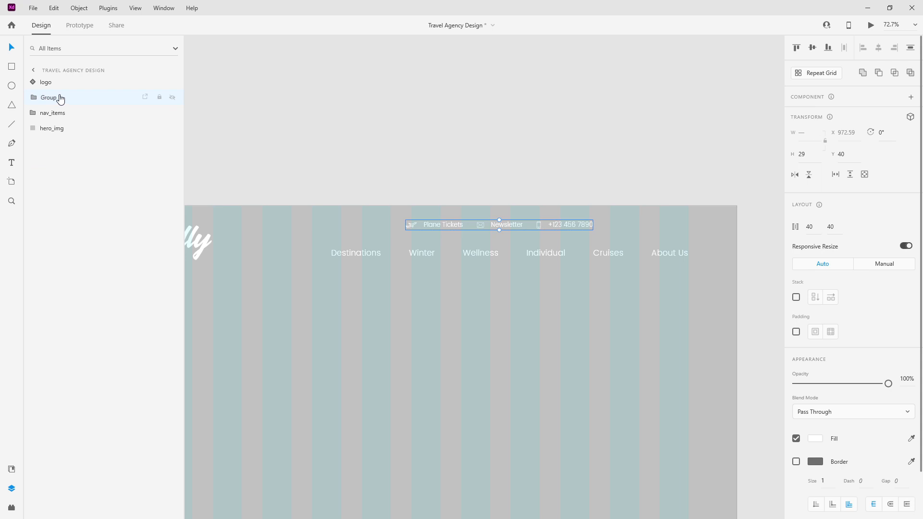
double_click(52, 99)
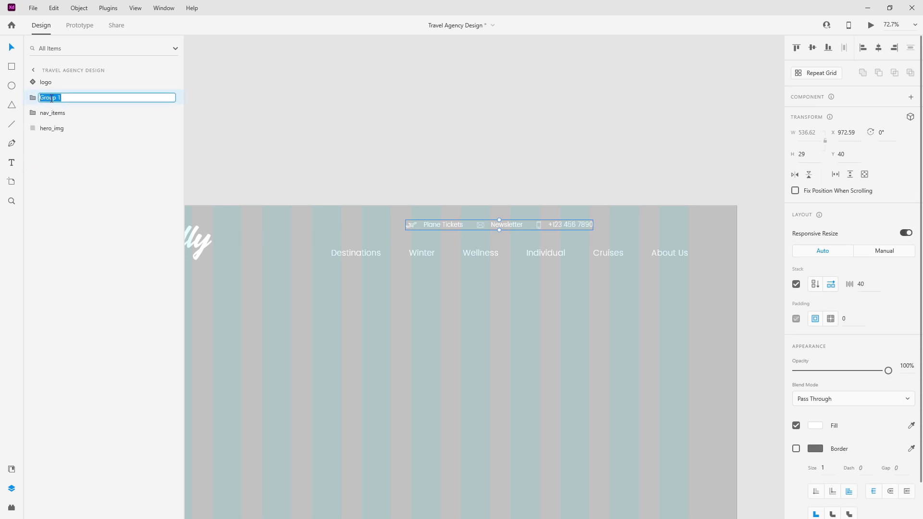
type("t")
type("econdary_nav")
key("Return")
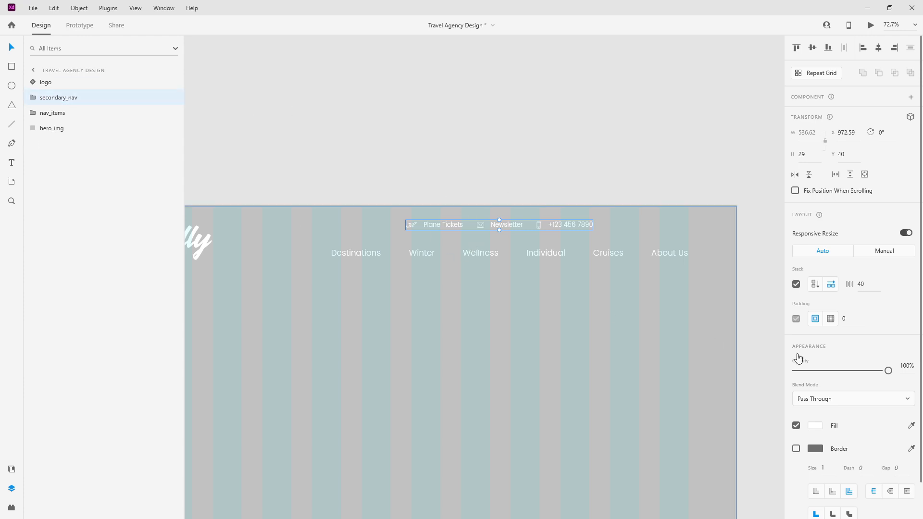
left_click(814, 284)
Step: Keep secondary_nav as a horizontal row, reverting the trial wider gap after Plane Tickets
left_click(830, 285)
left_click(815, 284)
left_click(830, 284)
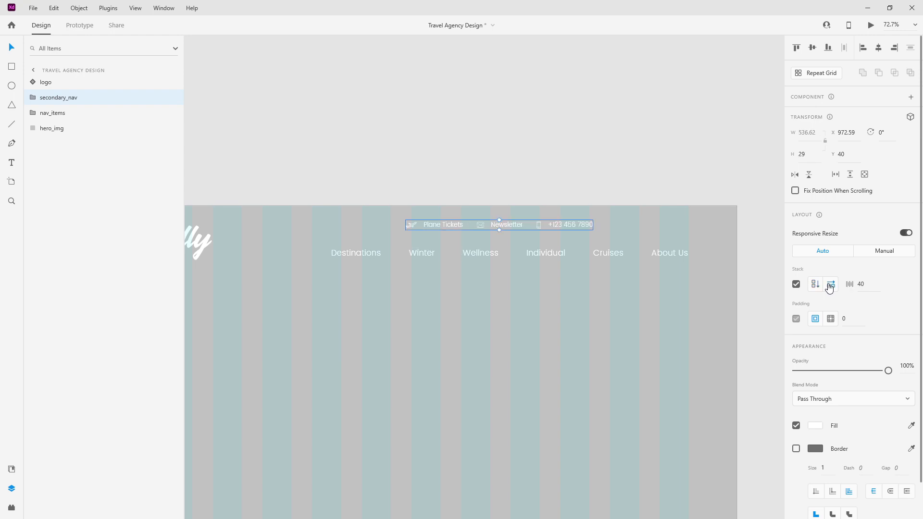
double_click(456, 225)
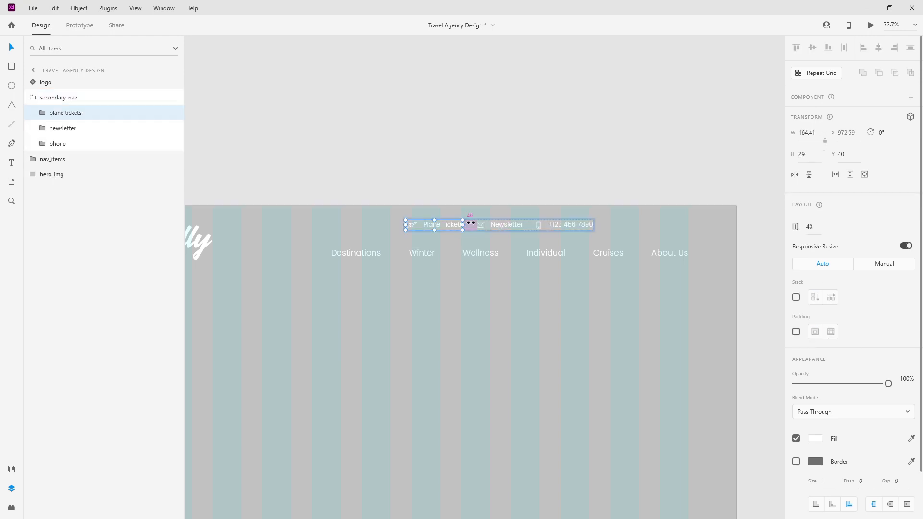
left_click_drag(471, 223, 535, 219)
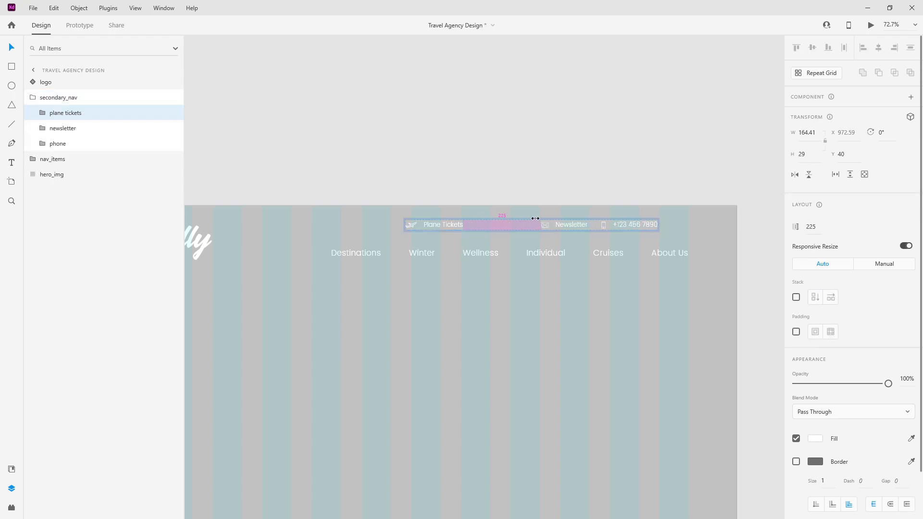
key("ctrl+z")
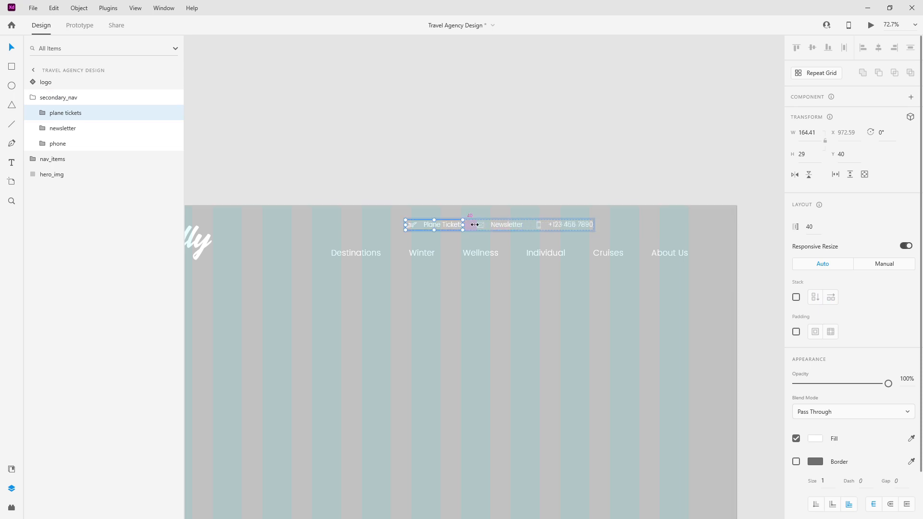
left_click_drag(474, 224, 539, 221)
key("ctrl+z")
Step: Move secondary_nav right to X 1245.38, Y 40, in line with About Us
left_click(34, 97)
left_click(34, 97)
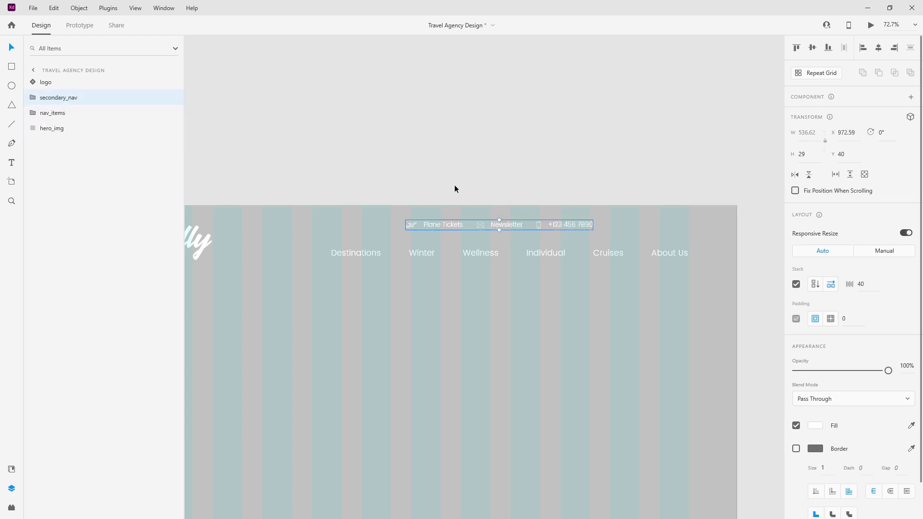
left_click_drag(562, 223, 652, 221)
Step: Group the logo, secondary_nav and nav_items and name the group nav
scroll(629, 302, "down", 3)
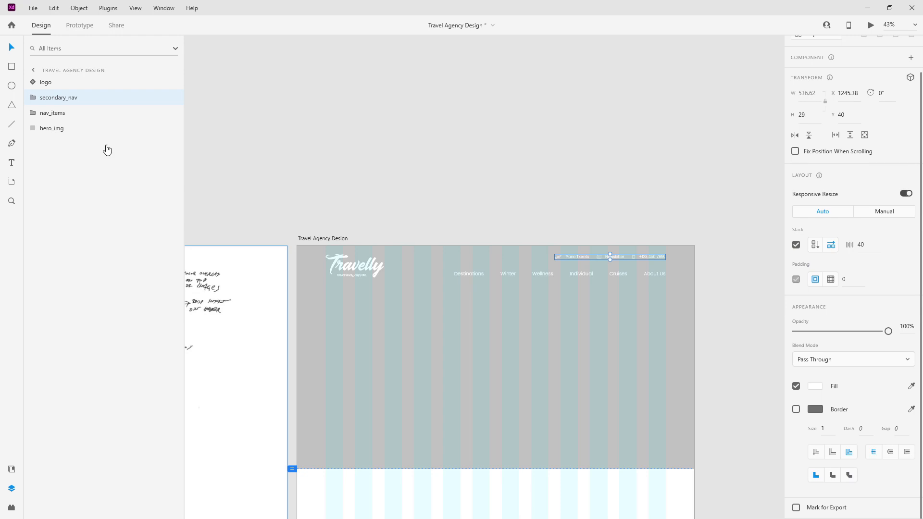
left_click(76, 85)
left_click(79, 115, "shift")
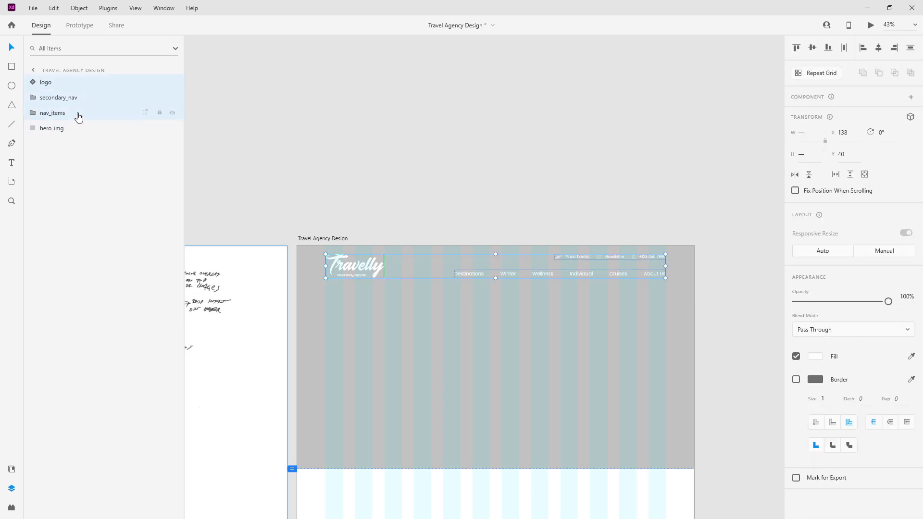
key("ctrl+g")
double_click(53, 84)
type("nav")
key("Return")
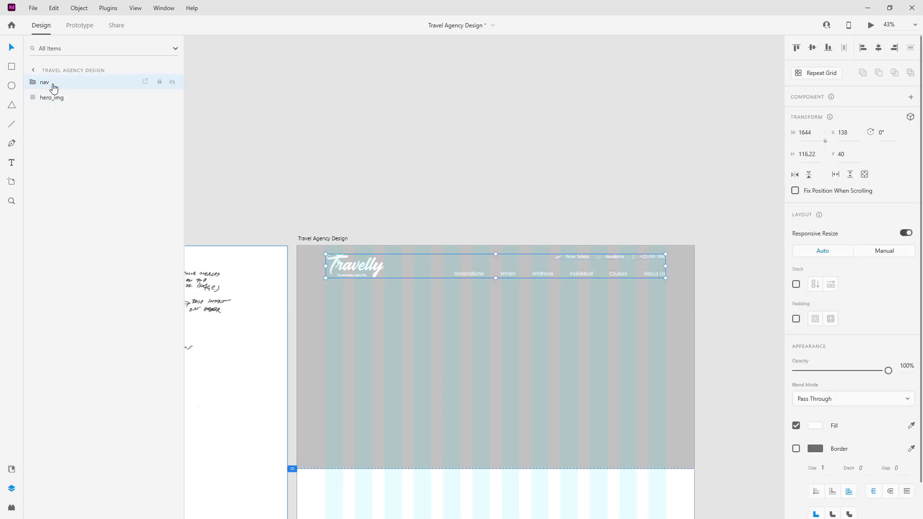
Step: Start a new text line in the hero area with the Text tool
scroll(435, 322, "down", 2)
scroll(421, 351, "up", 1)
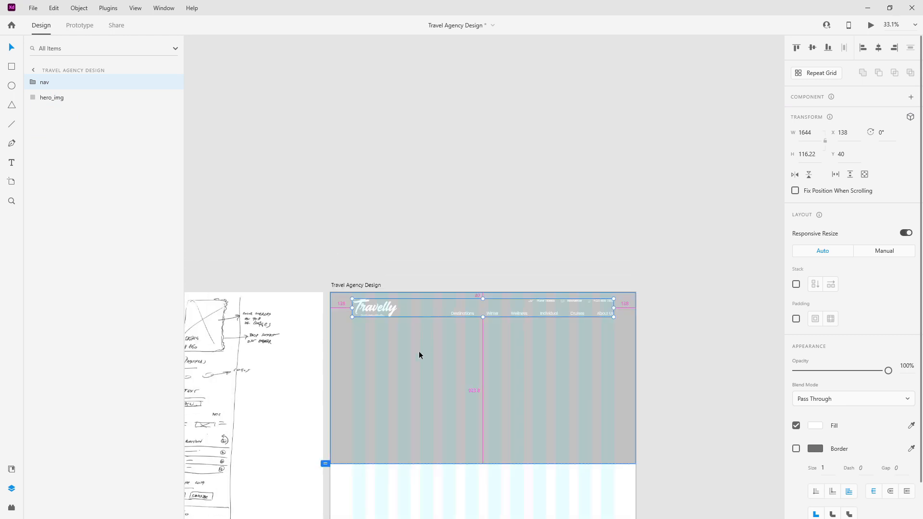
scroll(405, 357, "up", 3)
scroll(405, 356, "down", 1)
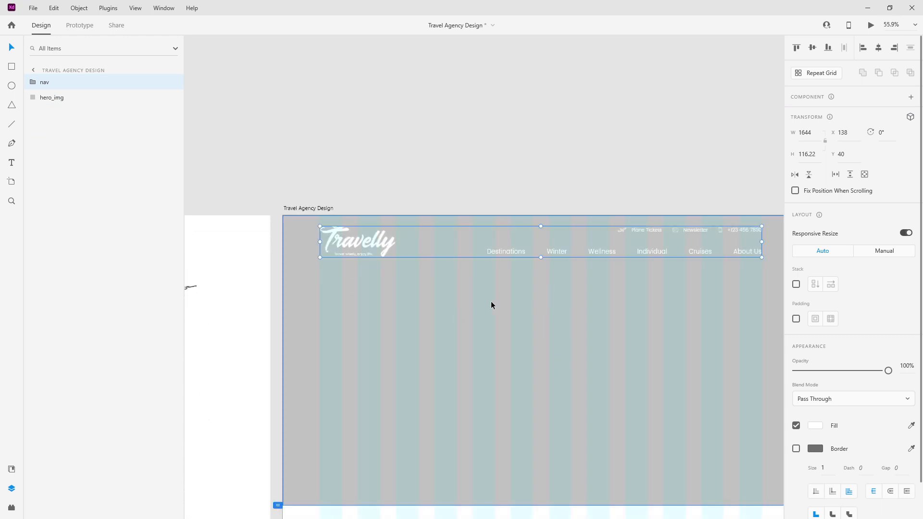
scroll(480, 301, "down", 1)
scroll(519, 355, "up", 1)
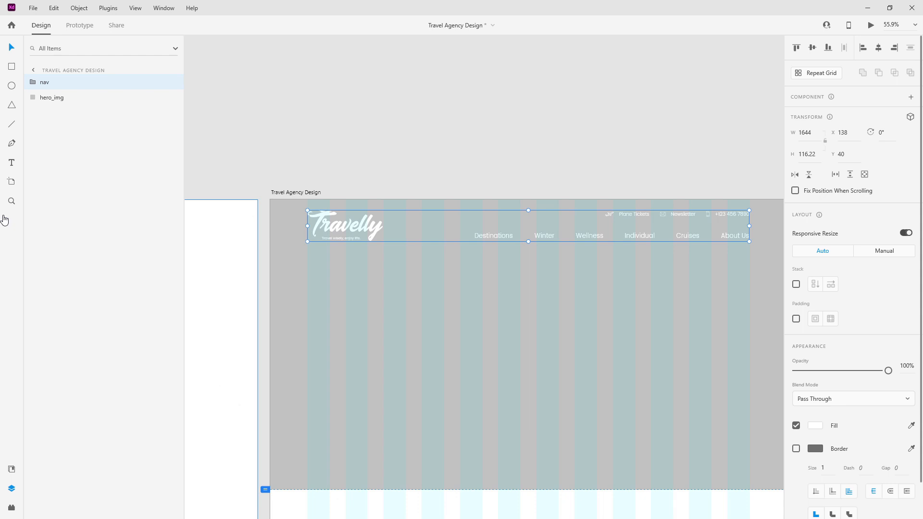
left_click(8, 159)
left_click(482, 302)
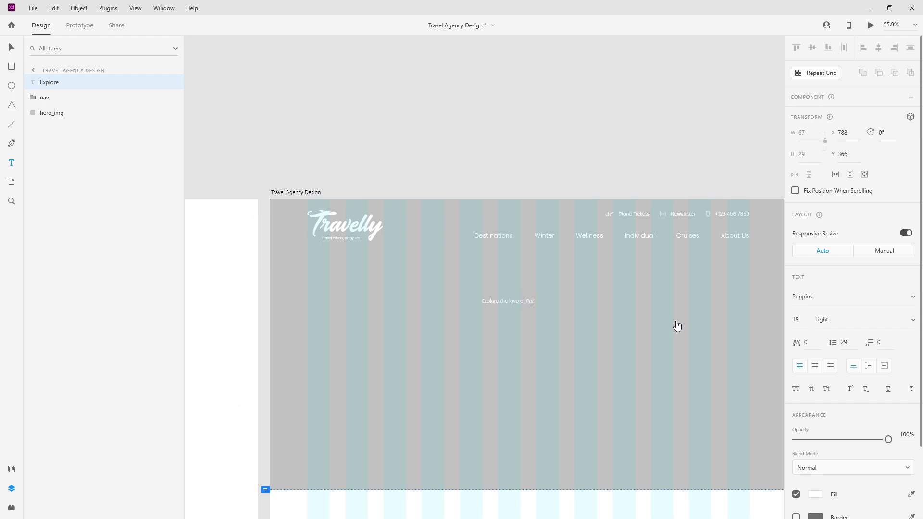
Step: Centre-align the caption, apply the Poppins 24pt text style, and centre it on the artboard
key("ctrl+a")
left_click(814, 366)
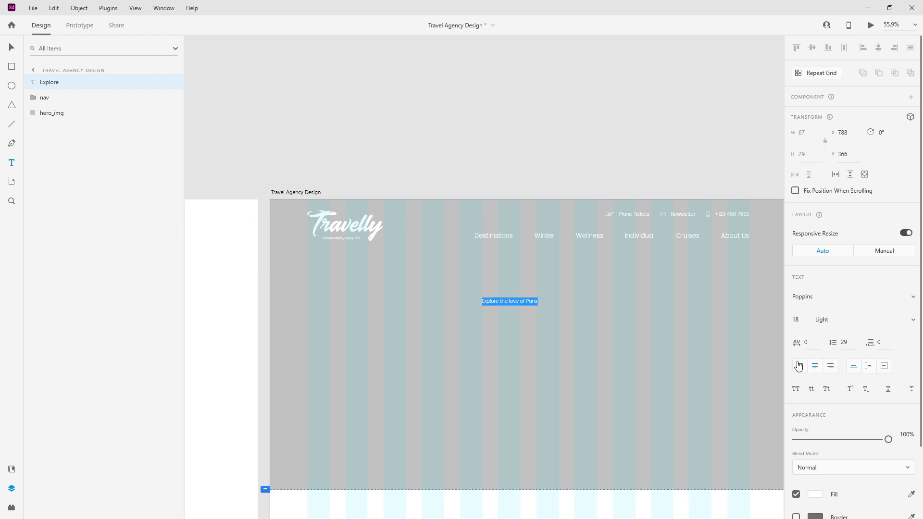
key("Escape")
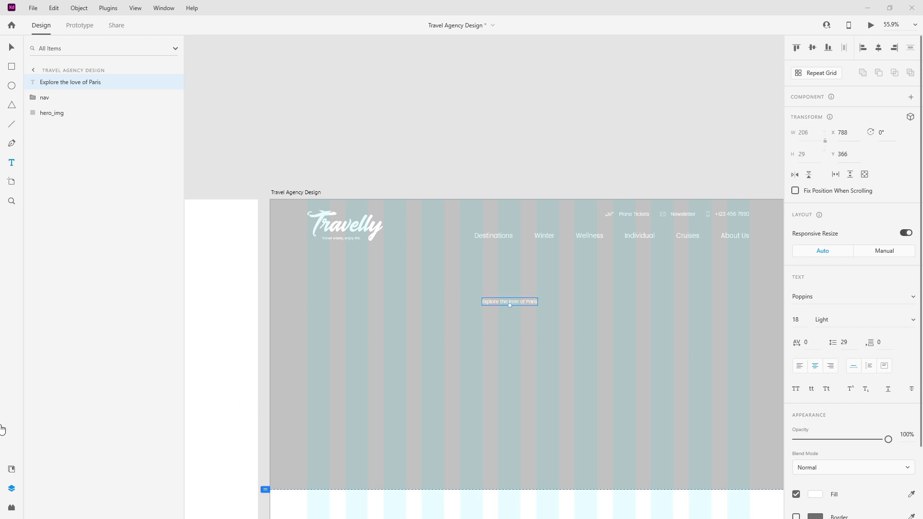
left_click(12, 469)
left_click(104, 178)
left_click(877, 48)
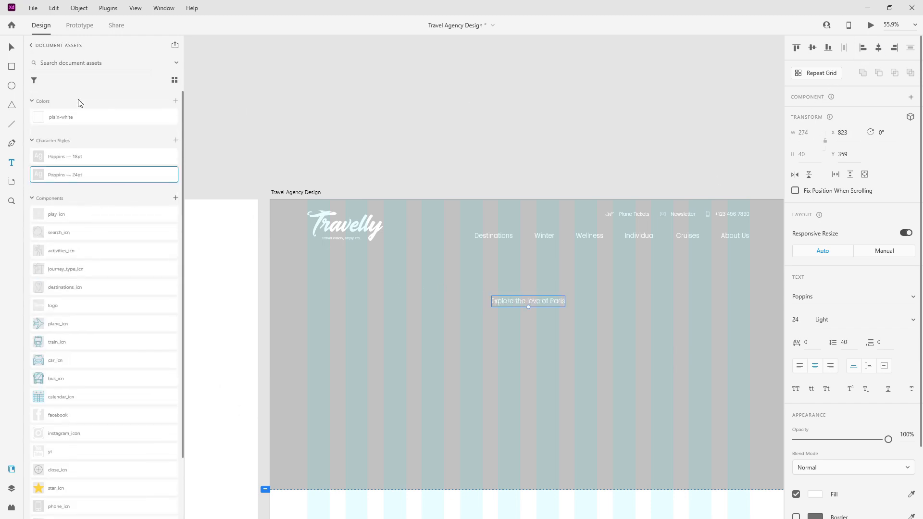
Step: Duplicate the caption just below and set the copy's font to Baksoda
key("v")
left_click_drag(557, 301, 559, 332)
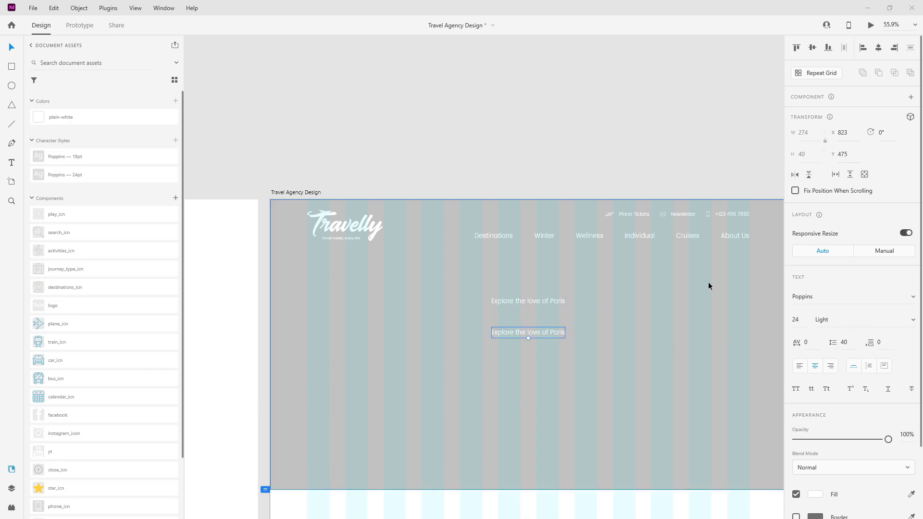
left_click(820, 297)
type("Bak")
key("Return")
Step: Set the copy's font size to 200 and change its text to 'Paris'
left_click(798, 320)
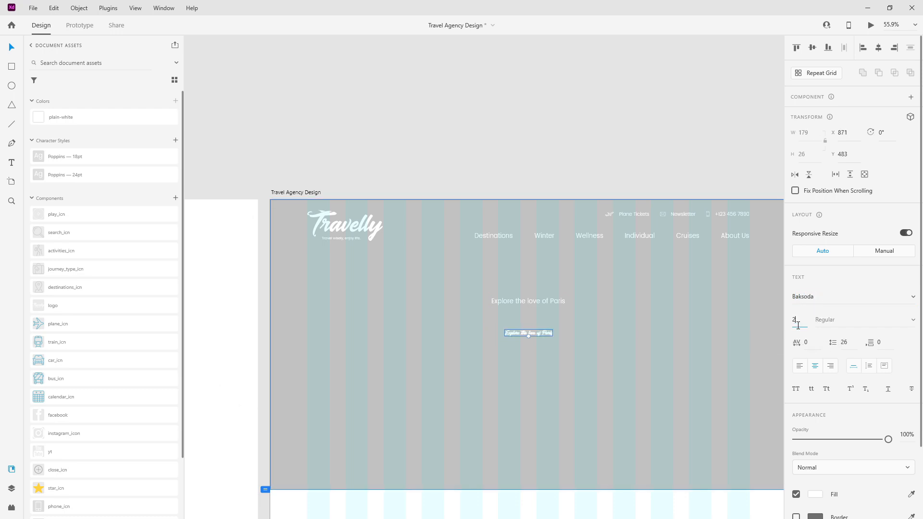
key("Return")
double_click(588, 321)
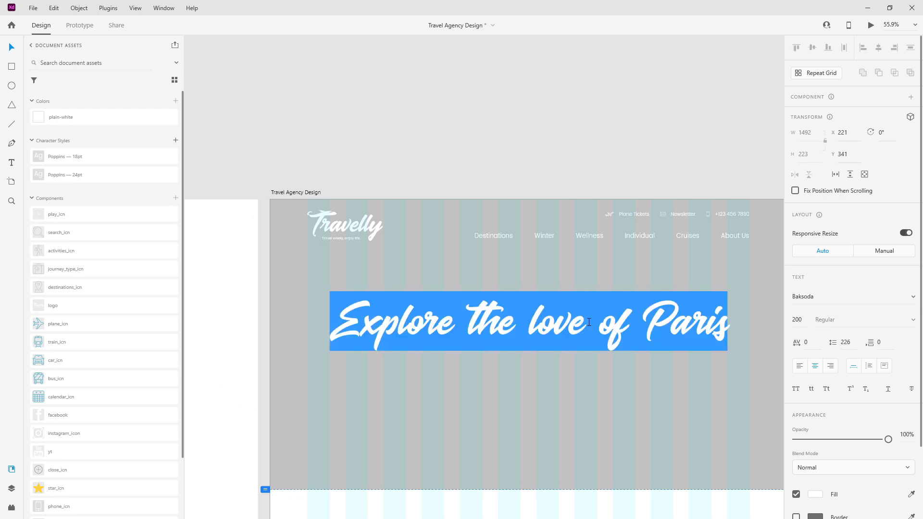
type("Paris")
key("Escape")
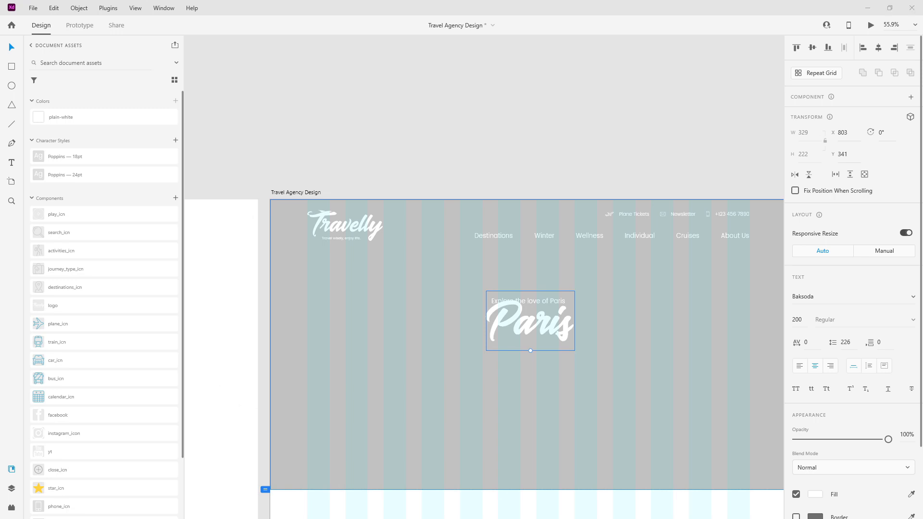
Step: Move Paris below the caption and change the caption's wording to 'city of love'
left_click_drag(549, 309, 549, 346)
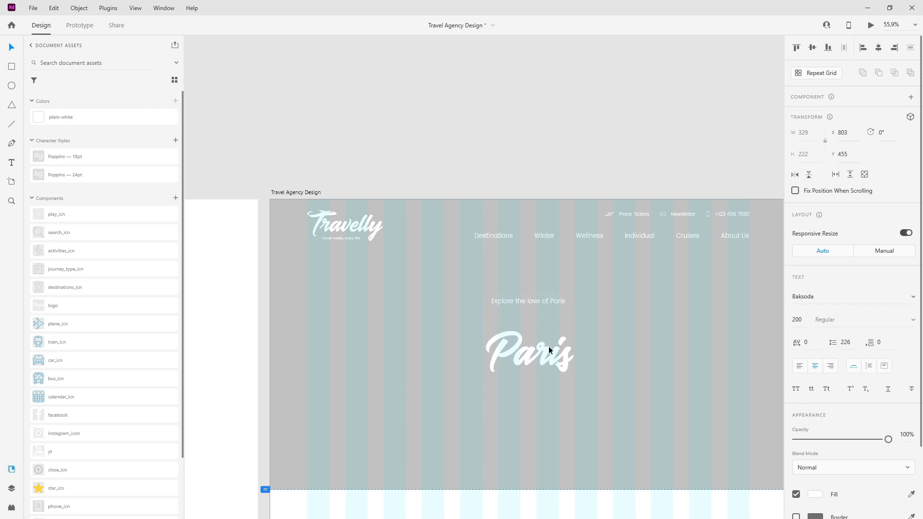
double_click(554, 304)
type("city of love")
key("Escape")
Step: Move Paris up closer to City of love and group the two texts
left_click(545, 369)
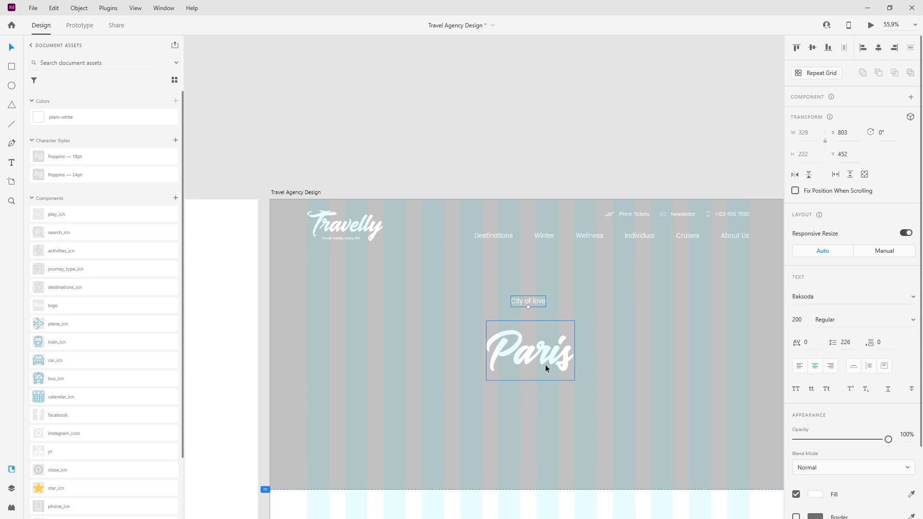
left_click(535, 301)
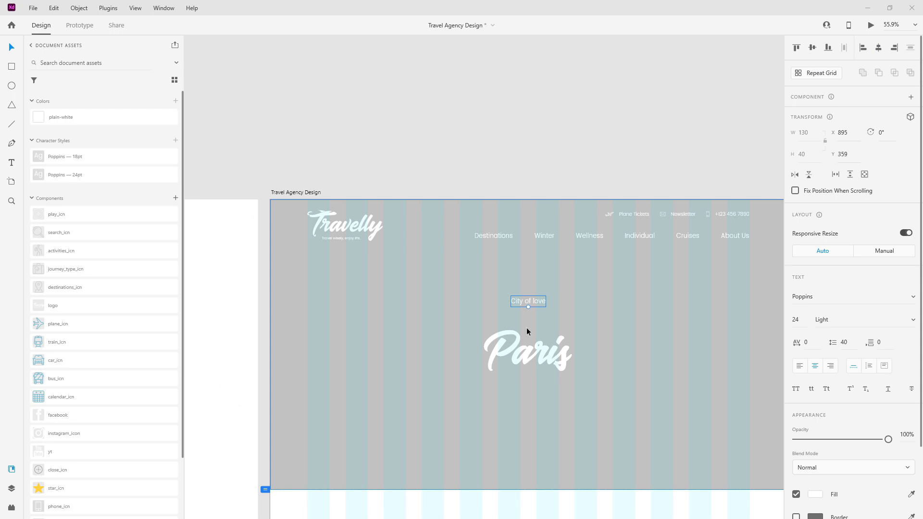
left_click_drag(518, 335, 521, 322)
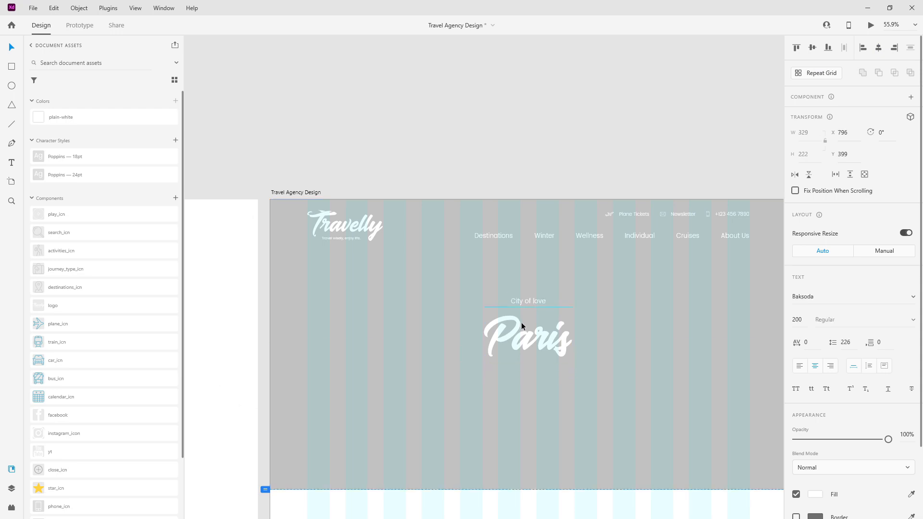
left_click(525, 301, "shift")
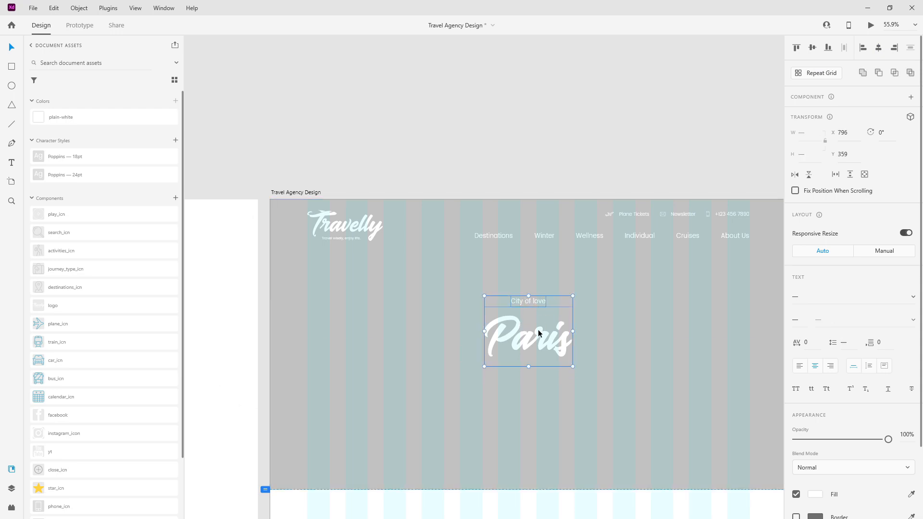
key("ctrl+g")
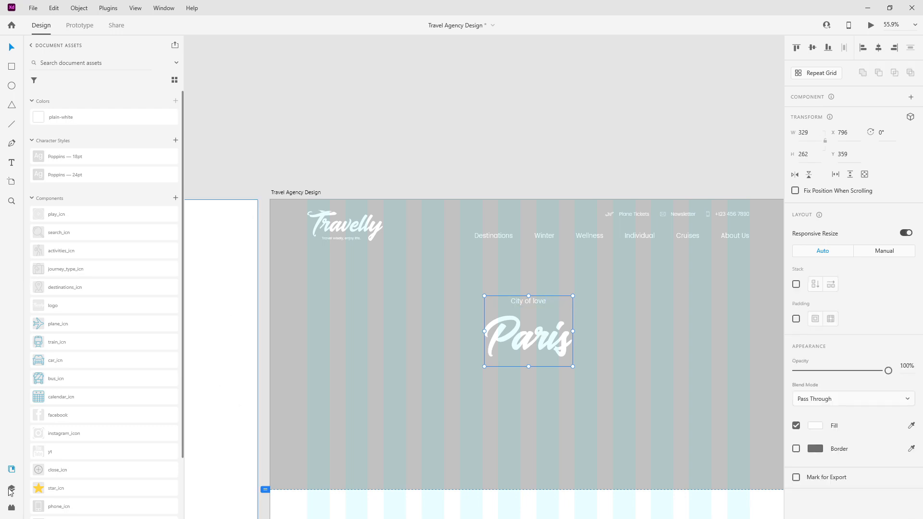
Step: Put City of love above Paris, name the group 'hero text', and move it below nav
left_click(12, 488)
left_click(32, 82)
left_click(67, 113)
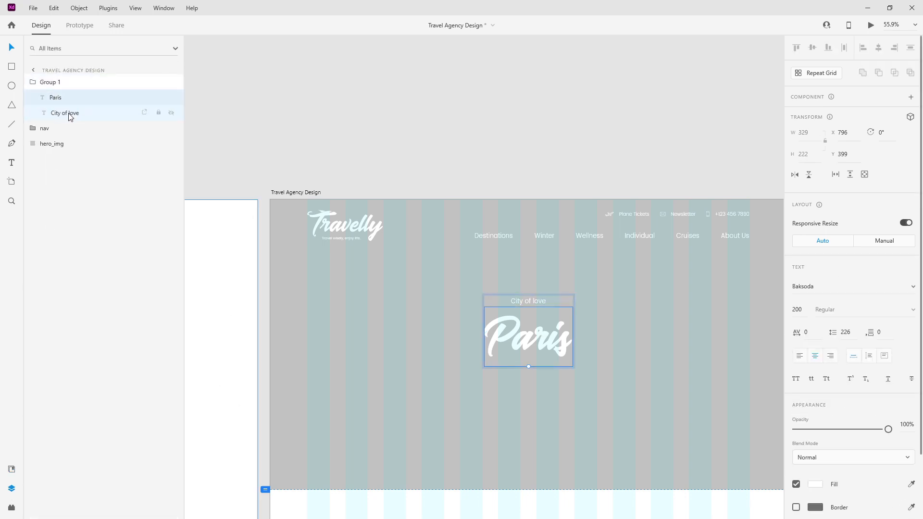
left_click_drag(80, 113, 76, 89)
left_click(32, 82)
double_click(55, 83)
type("hero text")
key("Return")
left_click_drag(56, 84, 59, 104)
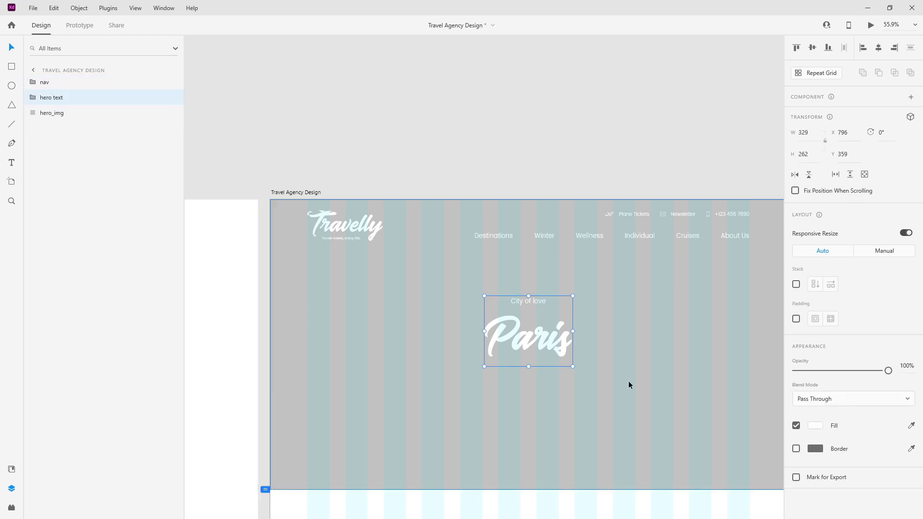
Step: Pull a City of love copy out of the group, move it below Paris, and retype it 'Explore Now'
left_click_drag(561, 333, 560, 331)
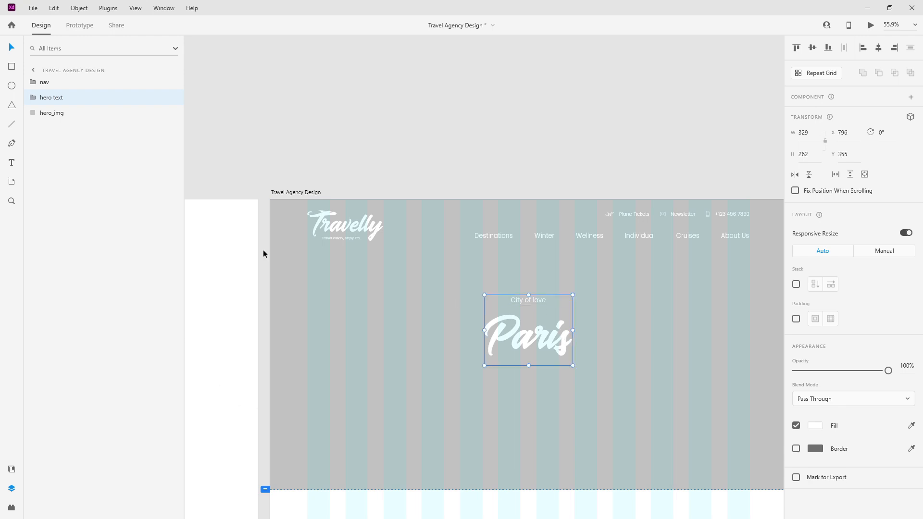
left_click(33, 98)
left_click(67, 114)
left_click_drag(70, 117, 49, 105)
left_click(49, 105)
left_click_drag(517, 300, 537, 407)
double_click(538, 407)
type("Explore Now")
key("Escape")
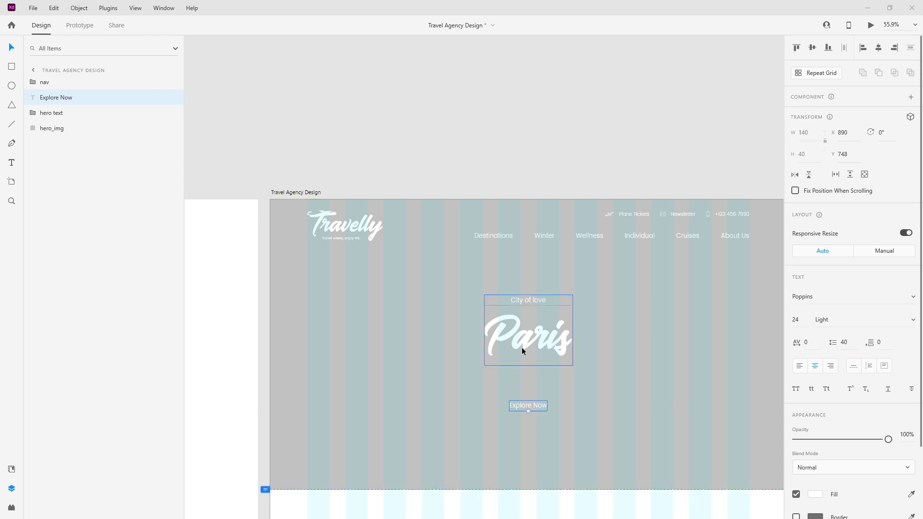
Step: Draw a rectangle below Paris and place it beneath Explore Now in the layer order
key("r")
scroll(528, 374, "up", 3)
scroll(528, 374, "down", 2)
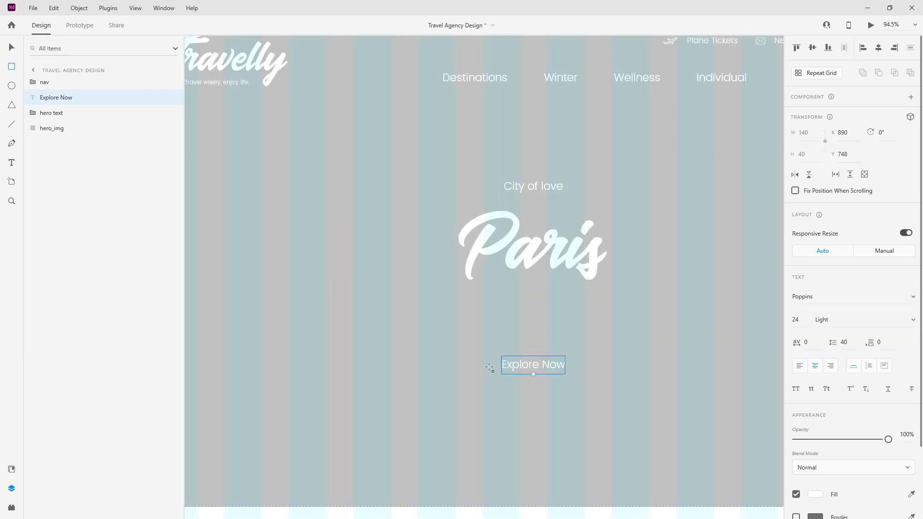
left_click_drag(472, 330, 603, 387)
left_click_drag(56, 84, 60, 115)
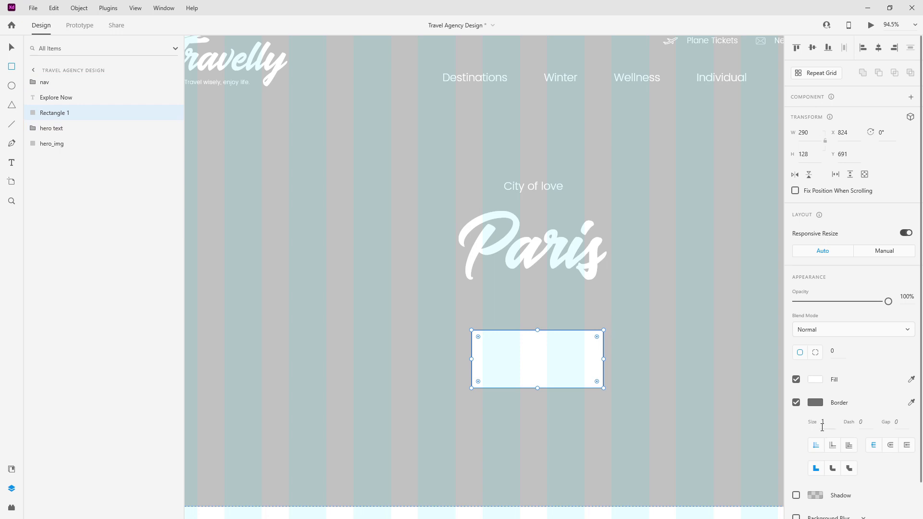
Step: Give the rectangle a white border and no fill
left_click(796, 404)
left_click(797, 403)
left_click(911, 403)
left_click(816, 379)
left_click(796, 379)
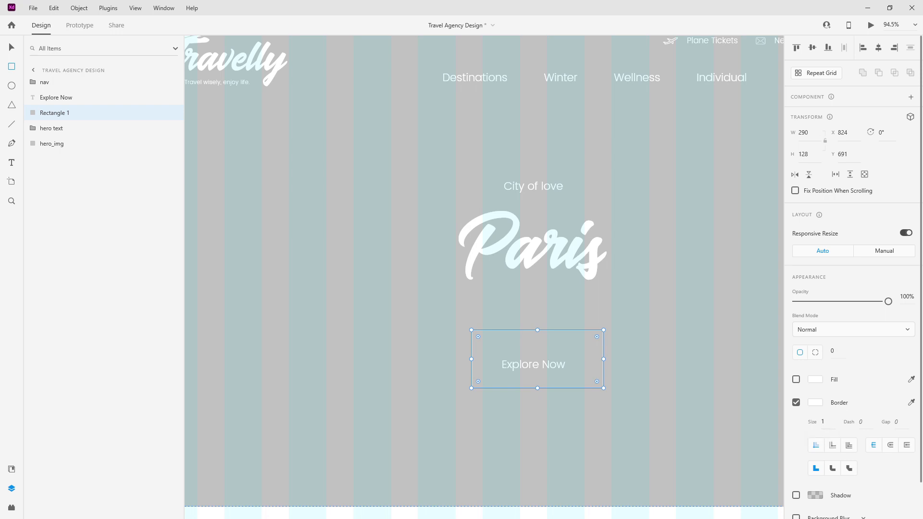
Step: Resize the rectangle to 224 × 70
left_click(809, 129)
type("224")
key("Tab")
type("70")
key("Return")
Step: Centre the rectangle under Paris and centre the Explore Now text inside it
left_click(11, 48)
scroll(495, 288, "up", 3)
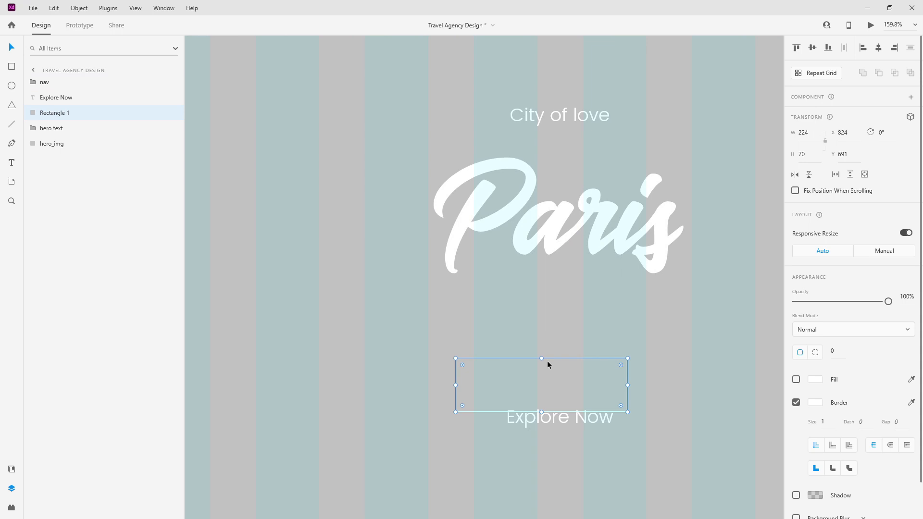
left_click(552, 361)
left_click_drag(626, 391, 644, 386)
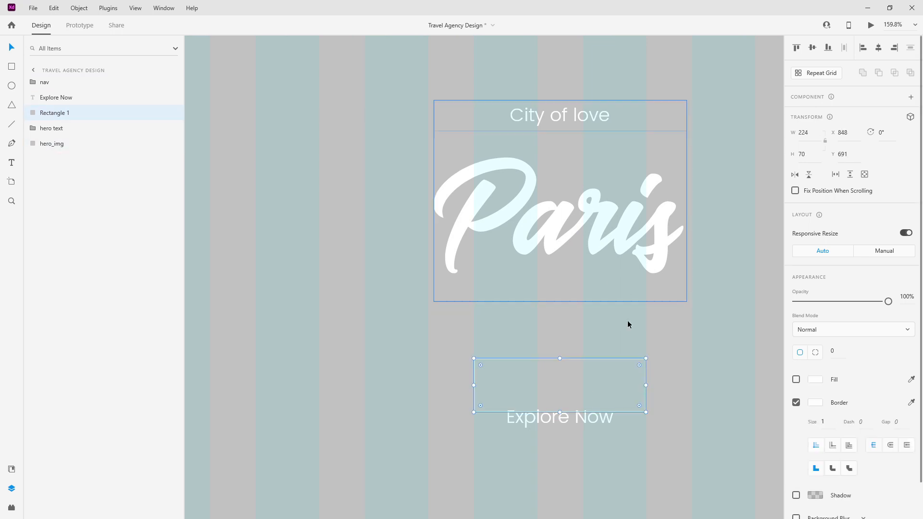
left_click_drag(584, 420, 583, 388)
Step: Rename the rectangle btn_bg and group it with the Explore Now text
double_click(57, 112)
type("btn_bg")
key("Return")
left_click(64, 102, "shift")
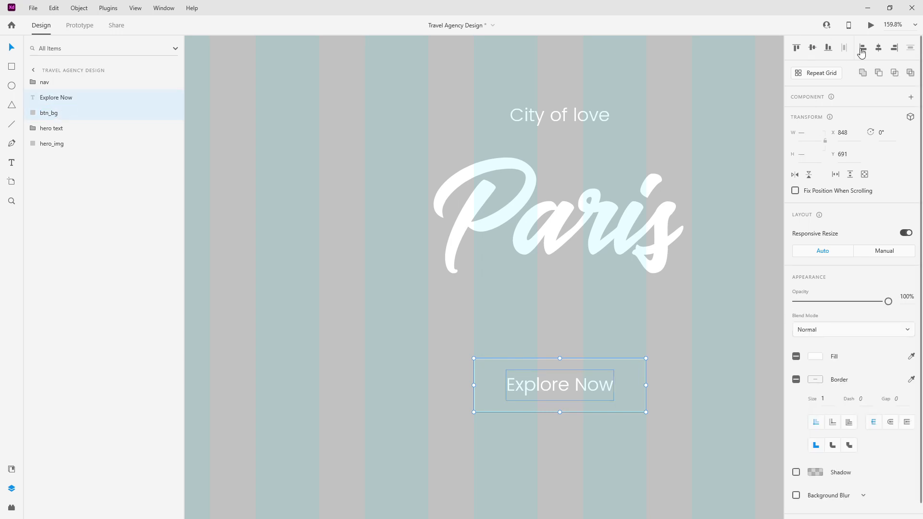
key("ctrl+g")
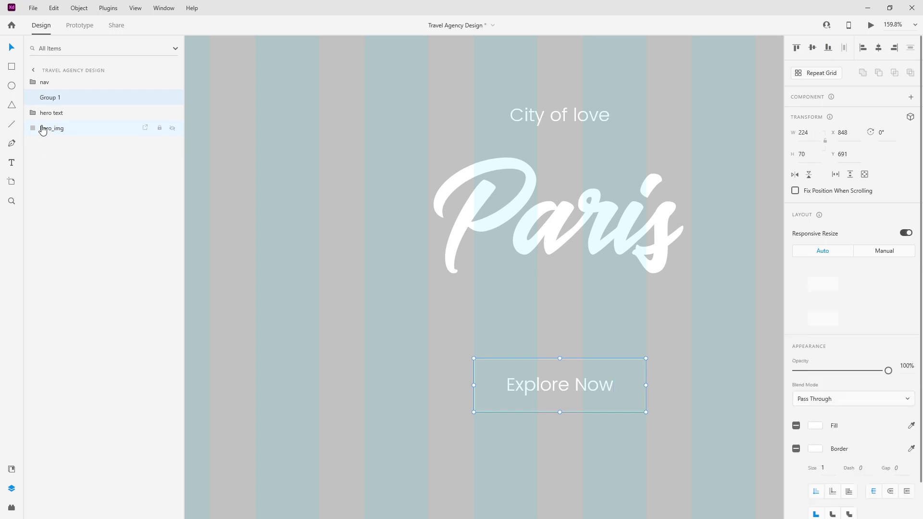
Step: Name the button group small_btn and shift it slightly higher, keeping it centred
double_click(50, 97)
type("s")
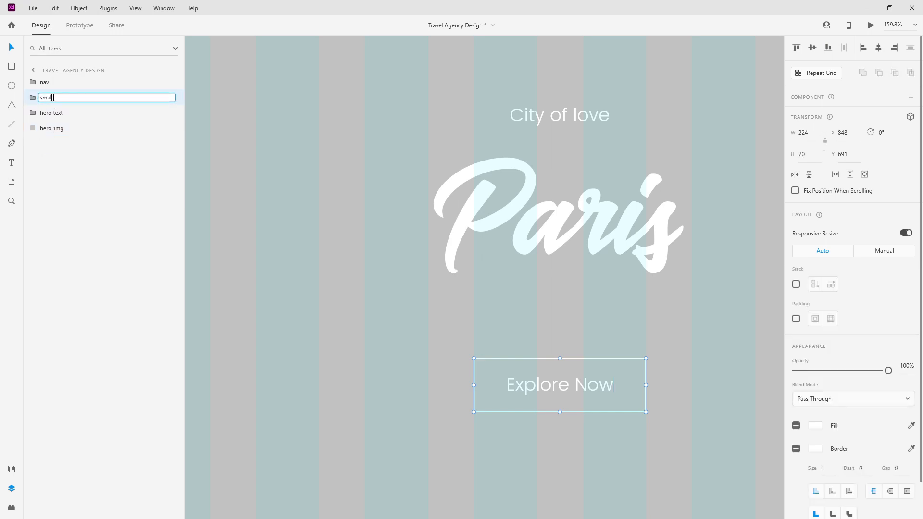
type("mall_btn")
key("Return")
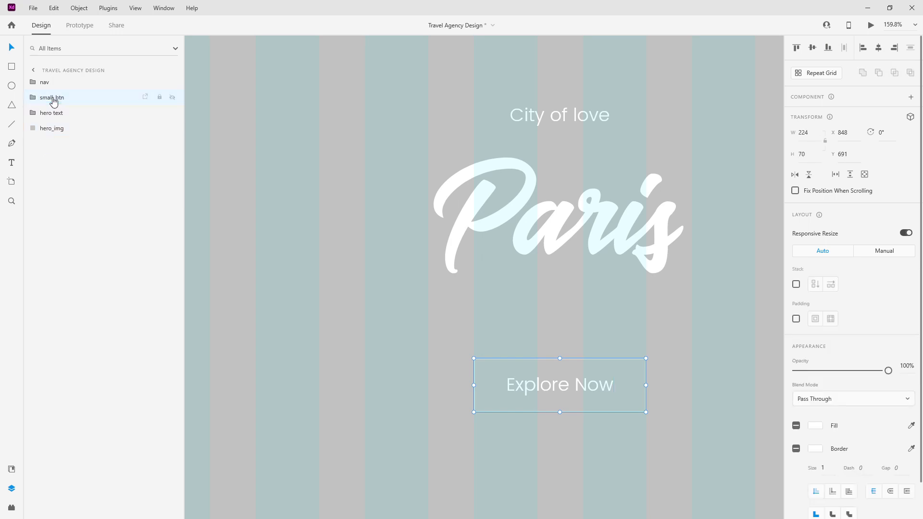
scroll(388, 235, "down", 5)
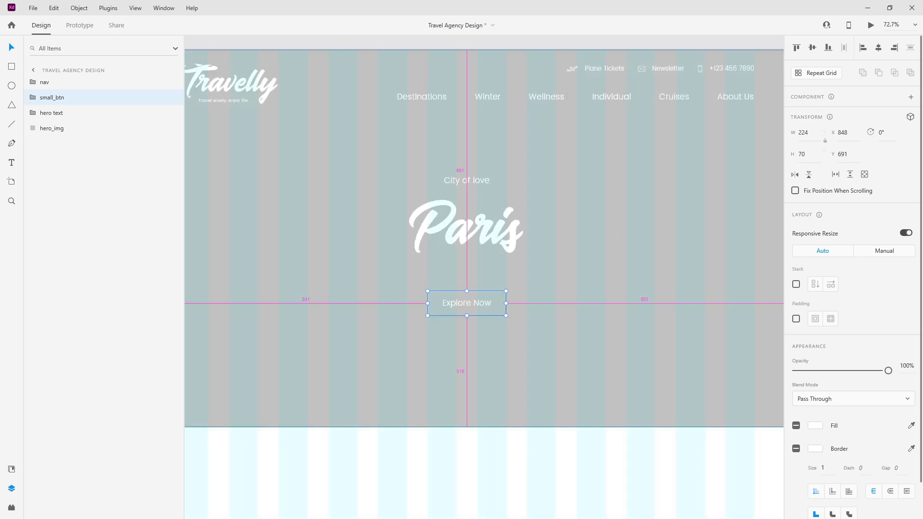
left_click_drag(475, 302, 477, 276)
key("shift+Down")
key("shift+Down")
key("shift+Down")
key("shift+Down")
key("shift+Down")
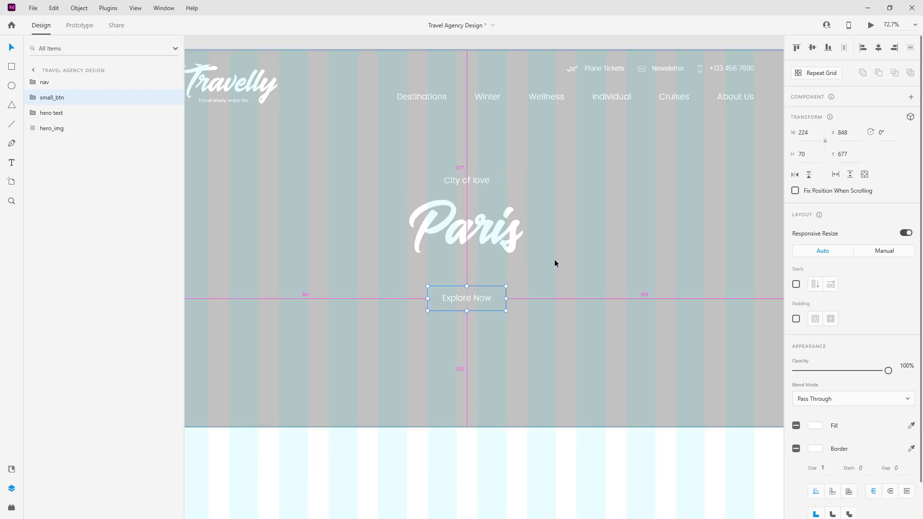
Step: Align the hero image horizontally centred on the artboard
scroll(557, 260, "down", 3)
left_click(382, 212)
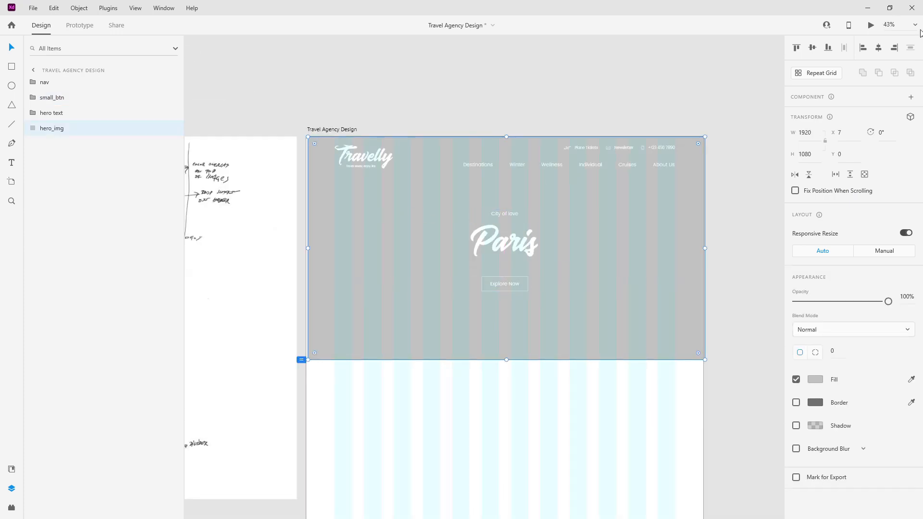
left_click(879, 48)
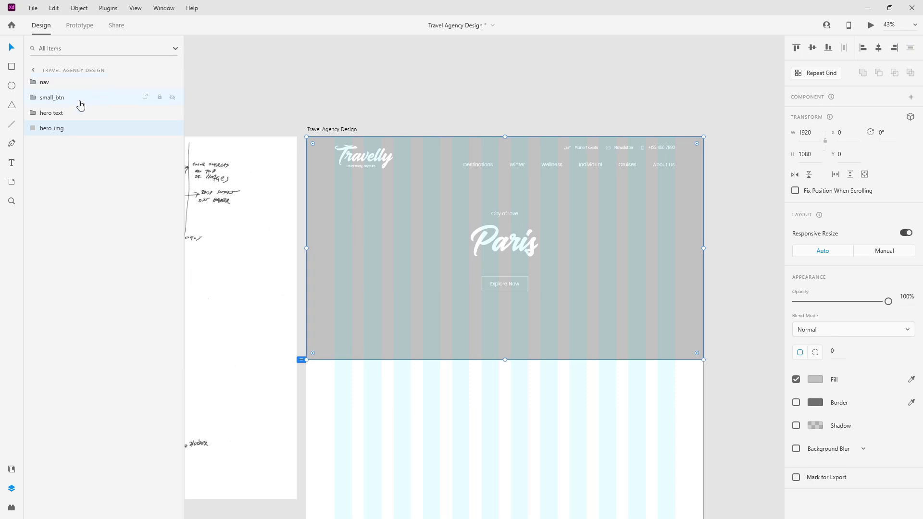
Step: Move small_btn into the hero text group under Paris and nudge the group upward
left_click(66, 113)
left_click(33, 112)
left_click_drag(51, 99, 72, 150)
left_click(33, 98)
left_click(52, 99)
left_click_drag(512, 243, 512, 243)
left_click(11, 469)
scroll(72, 385, "down", 3)
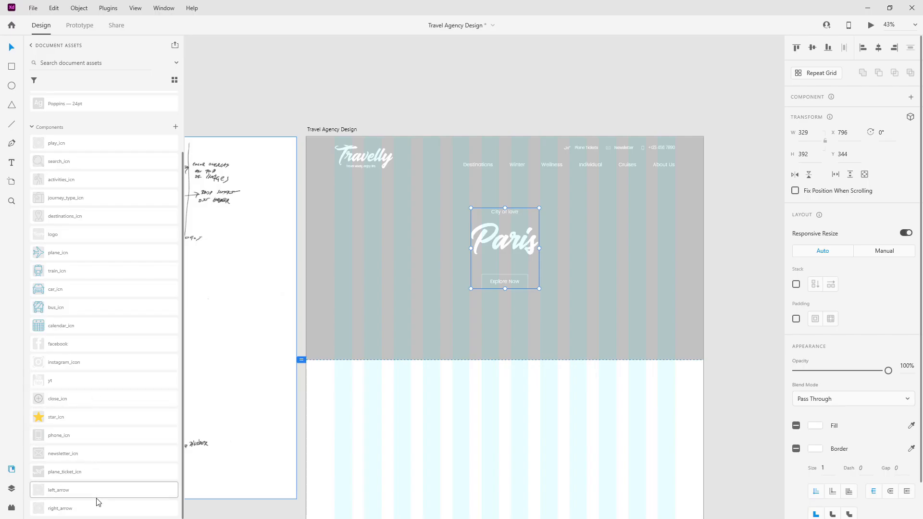
Step: Drag the left_arrow and right_arrow components from Assets into the hero
left_click_drag(96, 489, 345, 247)
left_click_drag(60, 508, 662, 239)
scroll(674, 241, "up", 3)
scroll(673, 237, "up", 5)
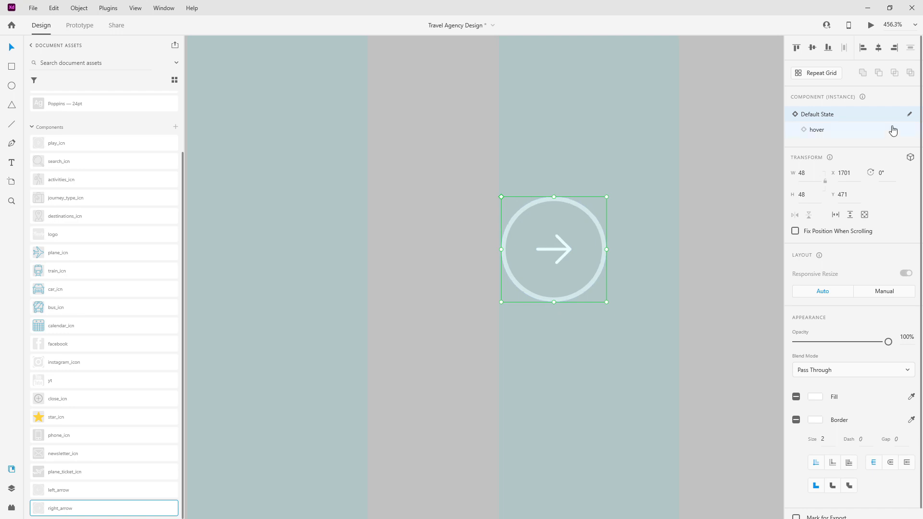
Step: Inspect the right arrow's parts and move it down and right toward the hero's edge
double_click(550, 226)
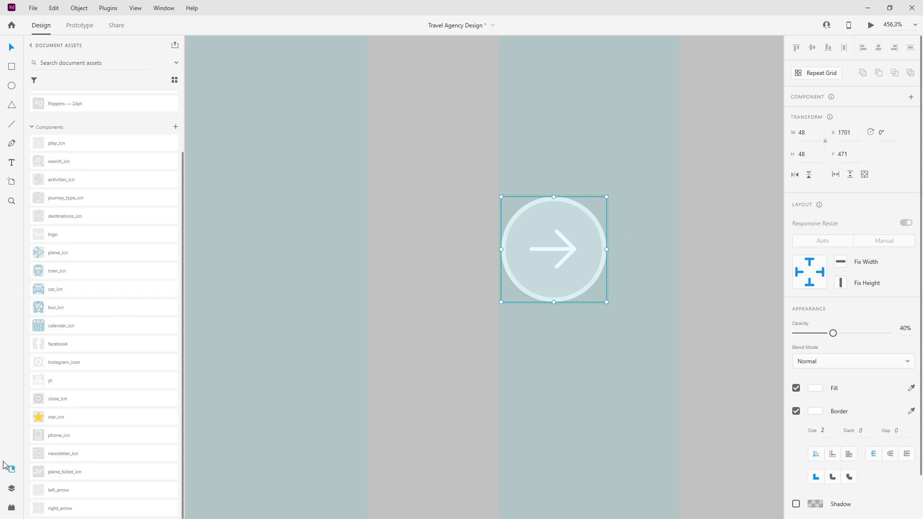
left_click(11, 488)
left_click(62, 130)
left_click(66, 115)
left_click(65, 98)
left_click(37, 84)
left_click(39, 85)
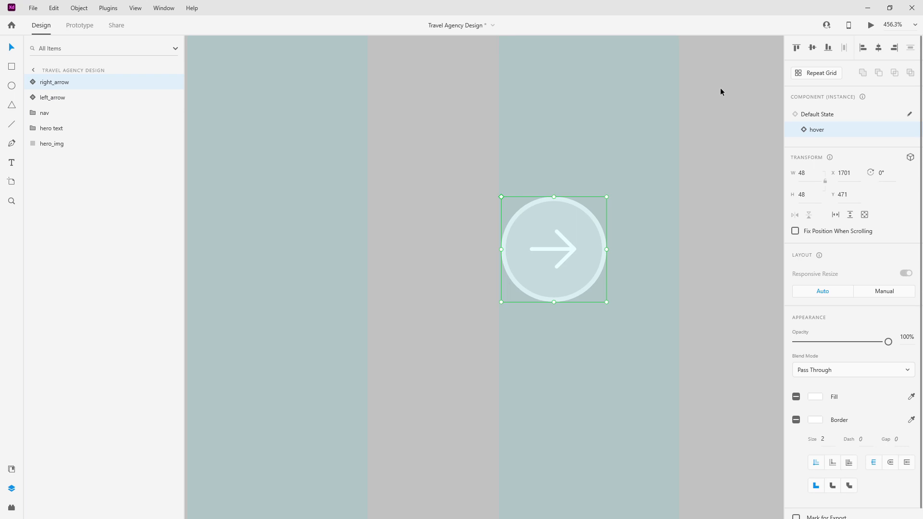
scroll(688, 218, "down", 8)
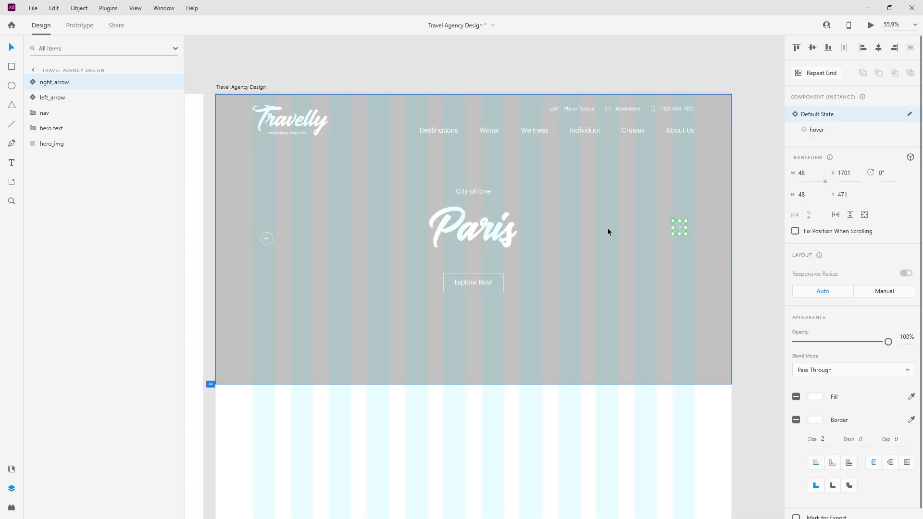
scroll(691, 217, "up", 2)
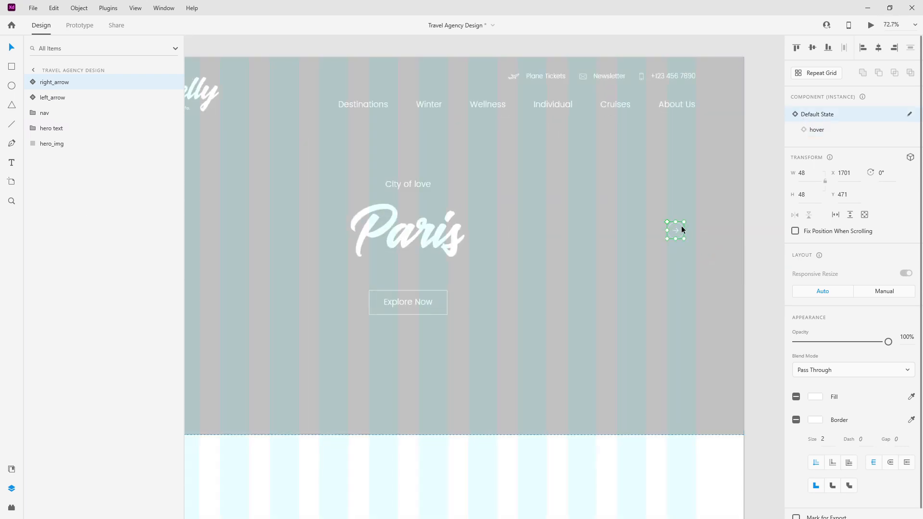
left_click_drag(682, 226, 692, 237)
scroll(529, 250, "down", 3)
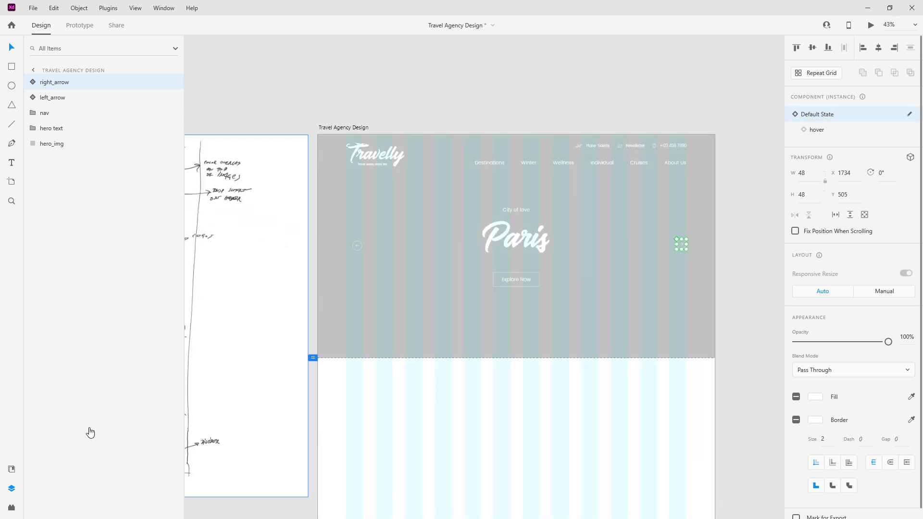
Step: Select the left and right arrow layers together in the layer list
left_click(72, 97, "ctrl")
left_click(74, 144, "ctrl")
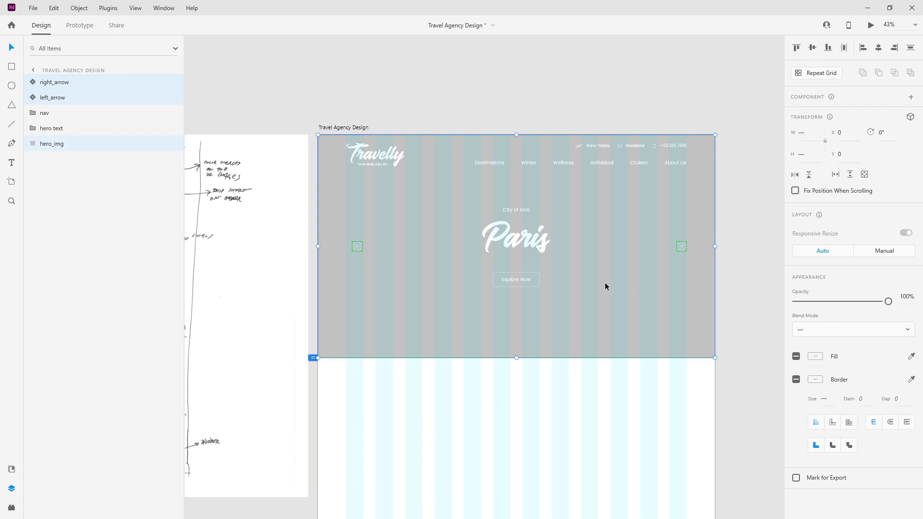
scroll(338, 251, "up", 8)
left_click(463, 210)
scroll(393, 214, "down", 7)
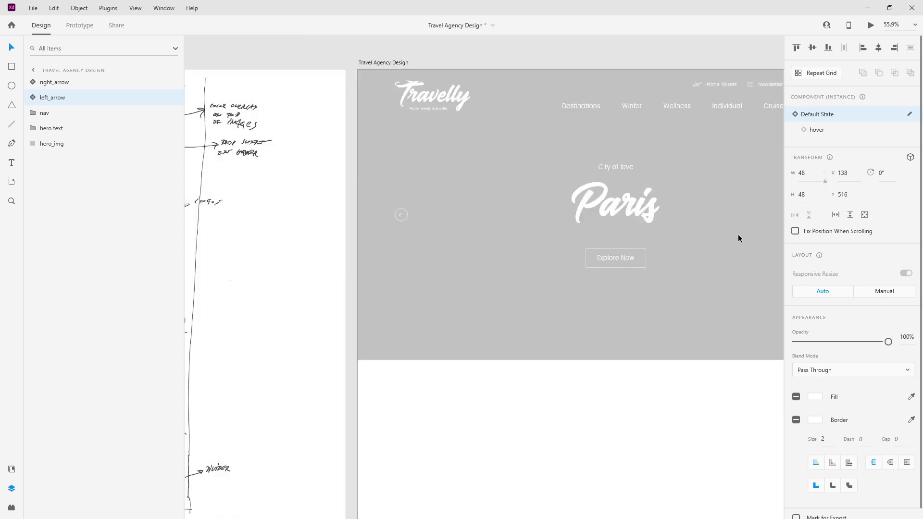
scroll(738, 234, "down", 2)
scroll(735, 232, "up", 6)
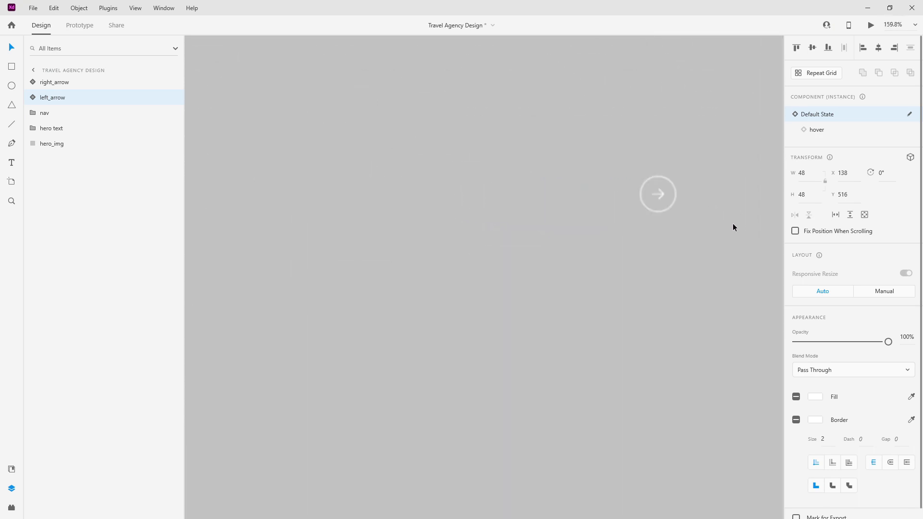
scroll(702, 206, "down", 4)
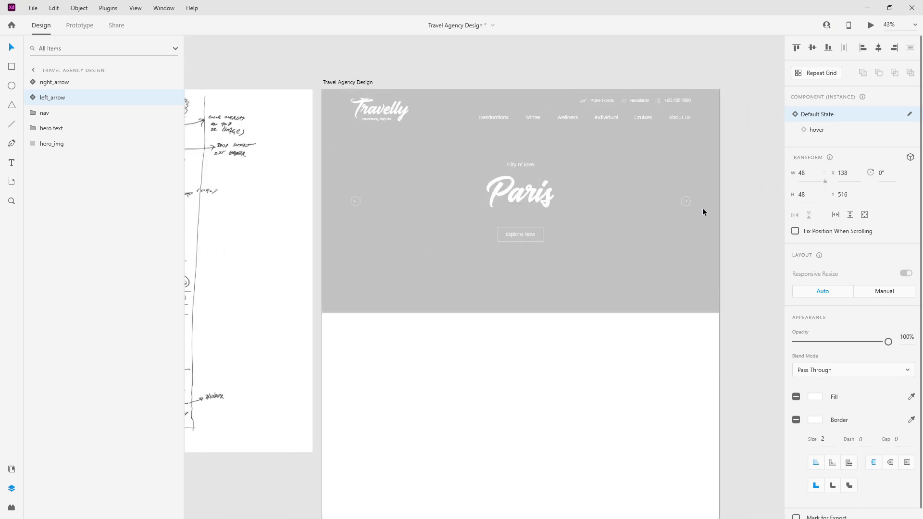
left_click(88, 87, "shift")
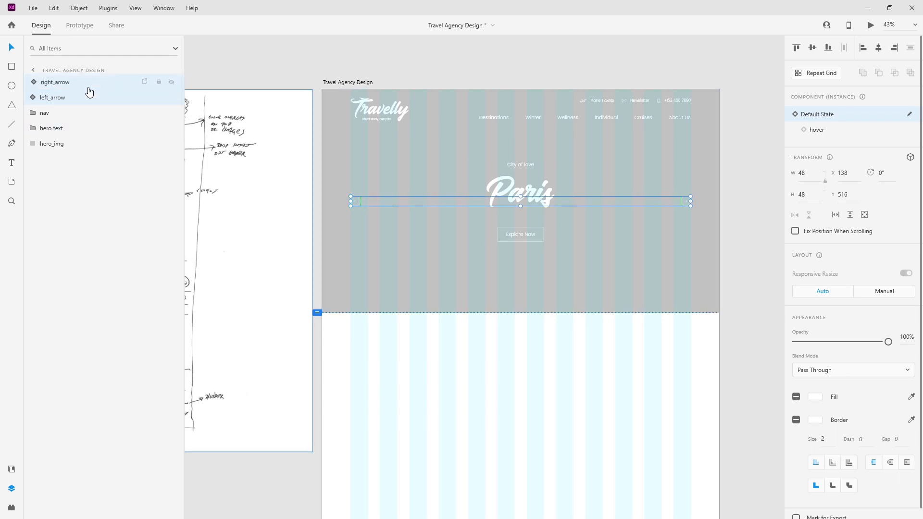
Step: Group left_arrow and right_arrow as 'arrows' and move the group below hero text
left_click(89, 87)
left_click_drag(82, 89, 79, 104)
left_click(79, 87, "shift")
key("ctrl+g")
double_click(56, 82)
type("arrows")
key("Return")
left_click_drag(56, 84, 63, 124)
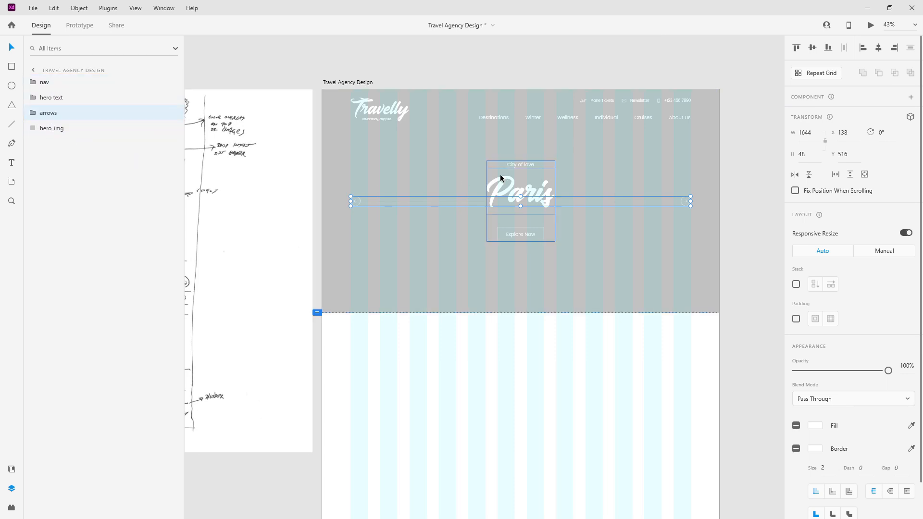
scroll(500, 174, "down", 3)
scroll(500, 174, "up", 1)
scroll(509, 239, "up", 1)
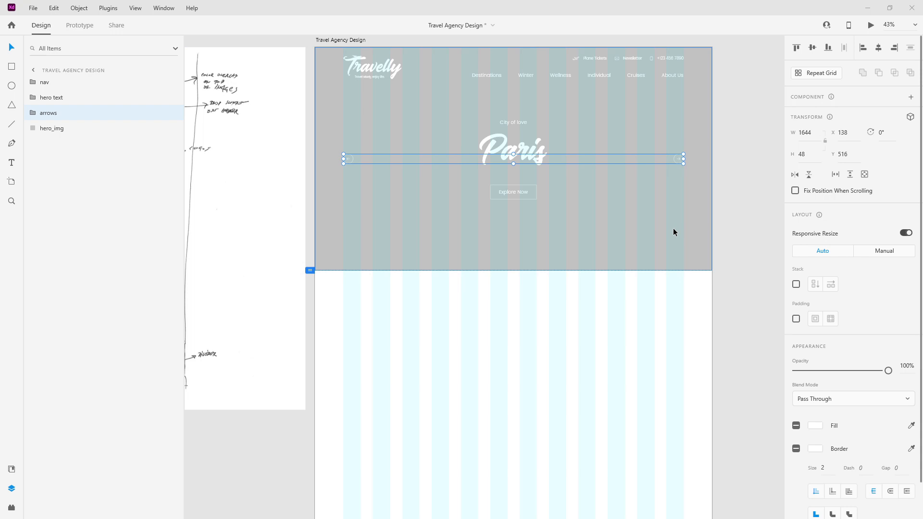
Step: Draw a borderless rectangle 70 high across the bottom of the hero image
left_click(11, 66)
left_click_drag(343, 239, 684, 258)
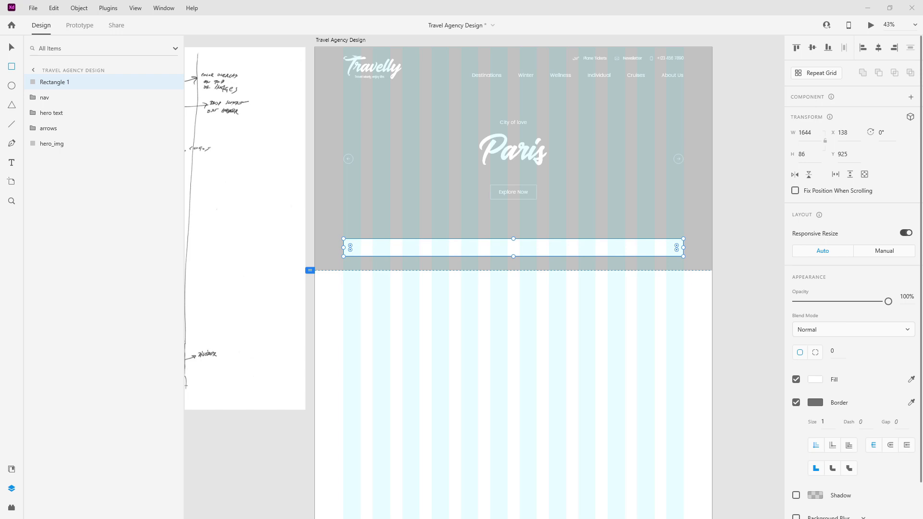
left_click(810, 152)
type("70")
key("Return")
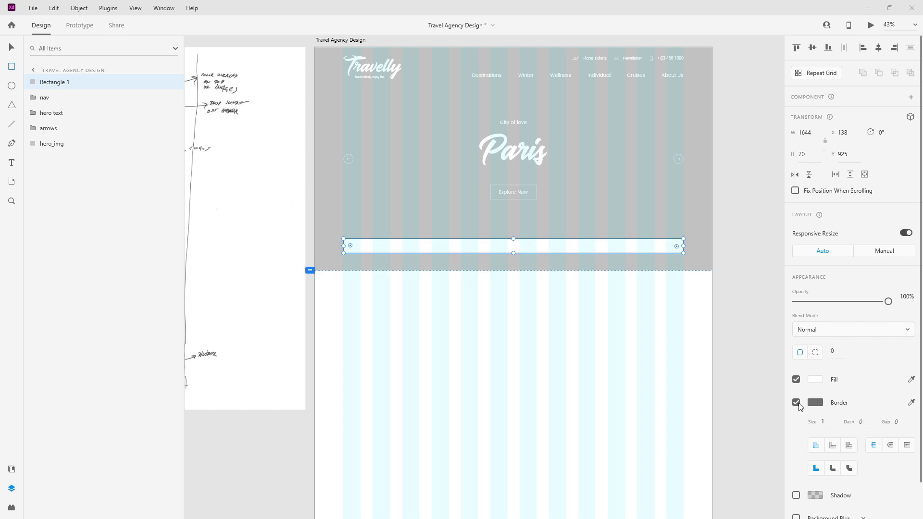
left_click(796, 403)
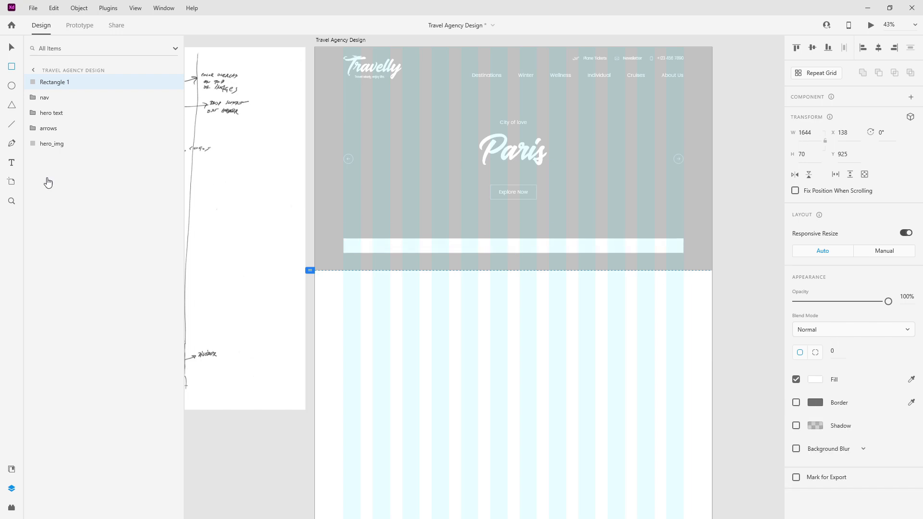
Step: Give the bar a corner radius of 5 and move it to Y 950
left_click(11, 47)
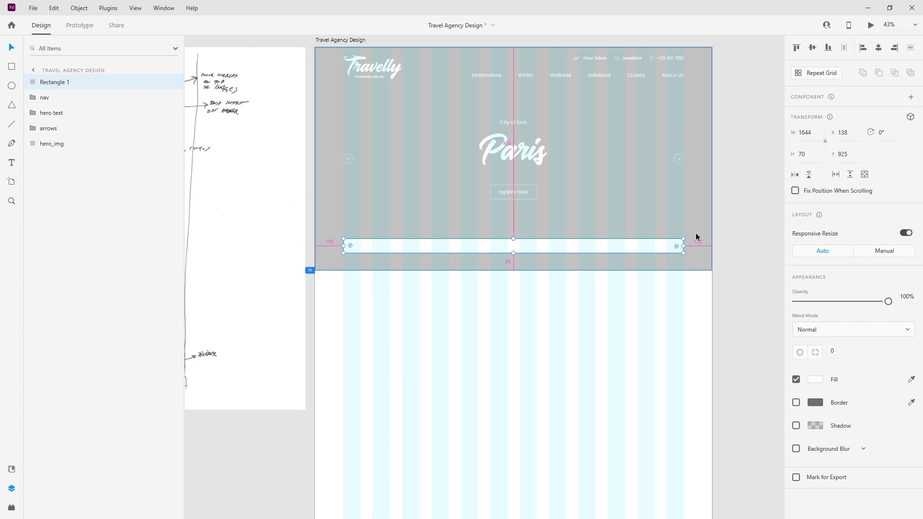
scroll(694, 237, "up", 10)
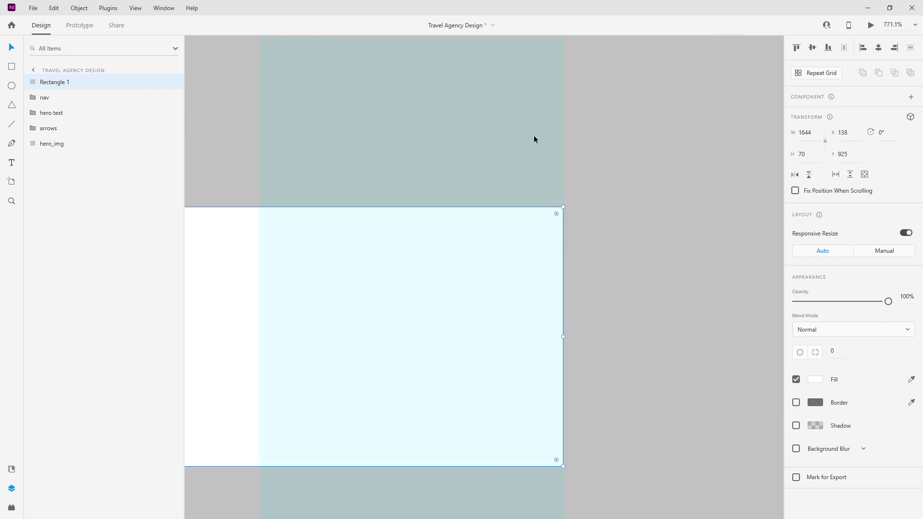
left_click(838, 354)
type("5")
key("Return")
scroll(622, 221, "down", 10)
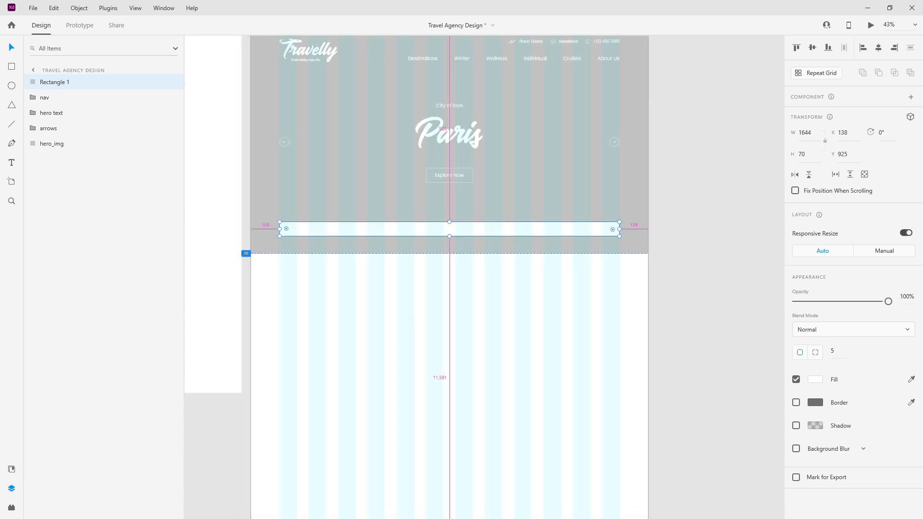
left_click_drag(471, 224, 475, 231)
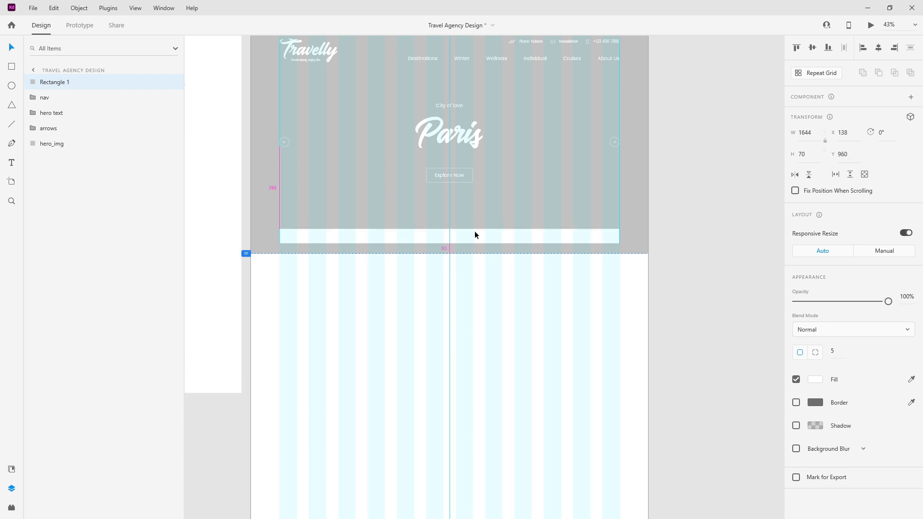
key("shift+Up")
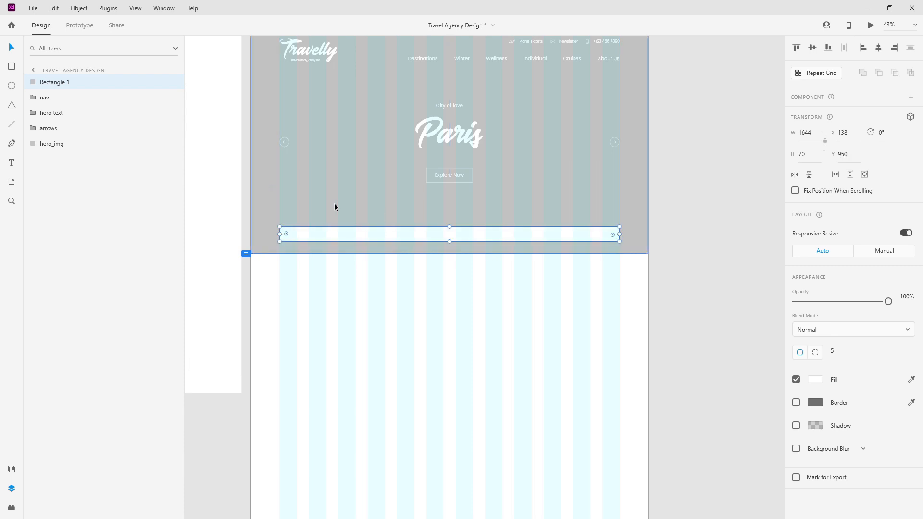
scroll(358, 185, "up", 2)
scroll(324, 221, "up", 1)
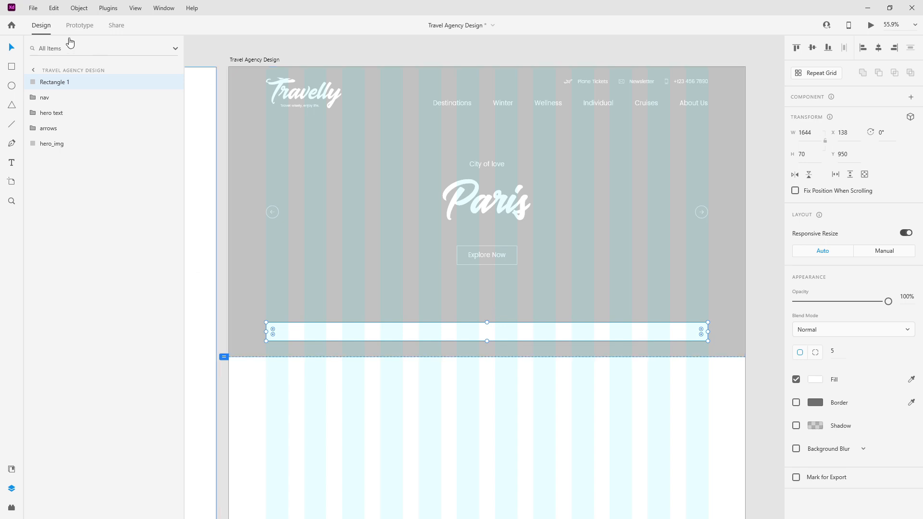
Step: Move the rectangle layer between arrows and hero_img and rename it bottom_nav_bg
left_click_drag(74, 85, 55, 134)
double_click(55, 131)
type("bottom")
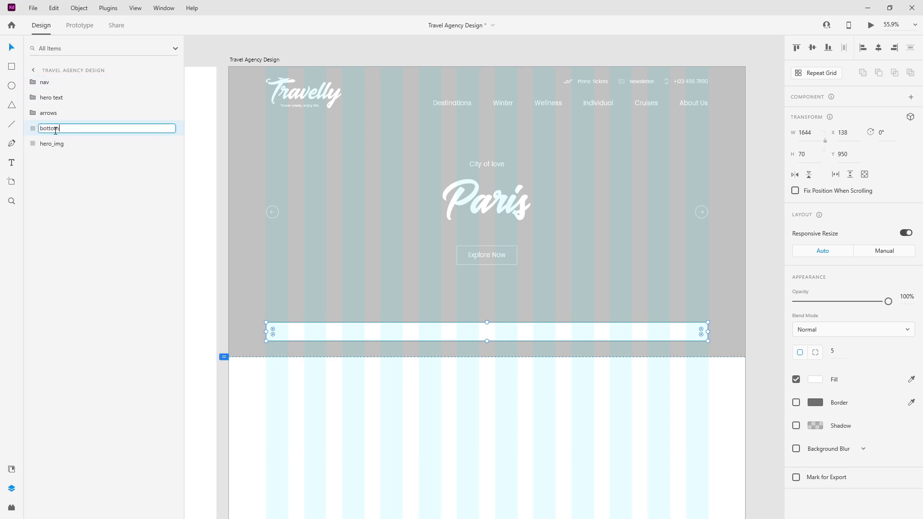
type("_nav_bg")
key("Return")
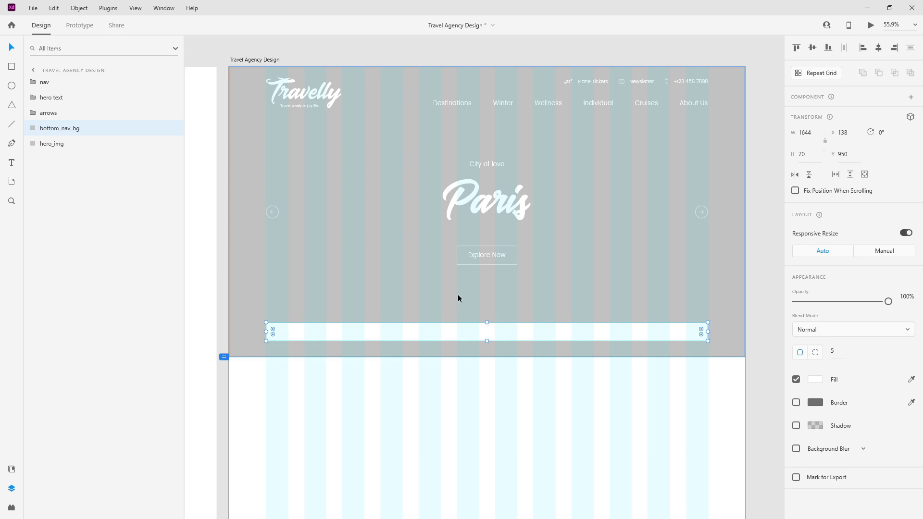
Step: Align Middle the arrows and hero text using a temporary tall copy of the bar, then delete the copy
key("ctrl+d")
left_click_drag(465, 332, 504, 110)
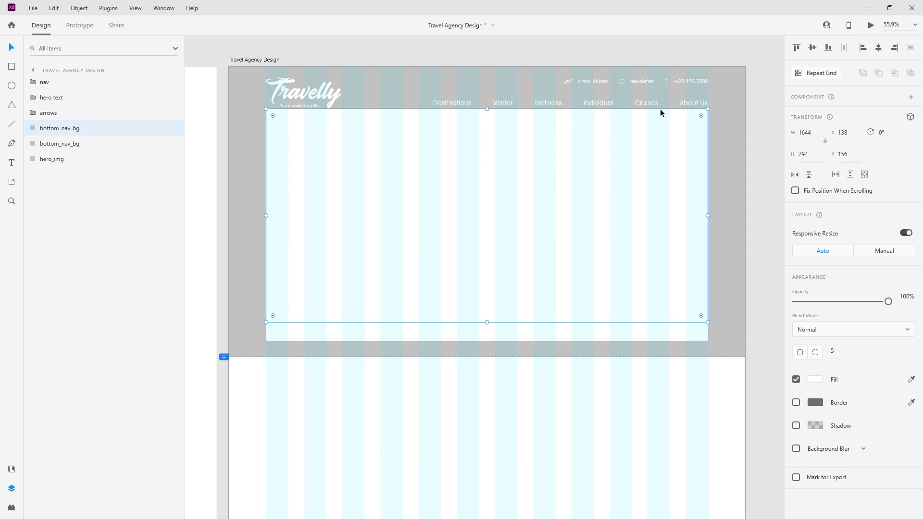
left_click(67, 115, "shift")
left_click(811, 50)
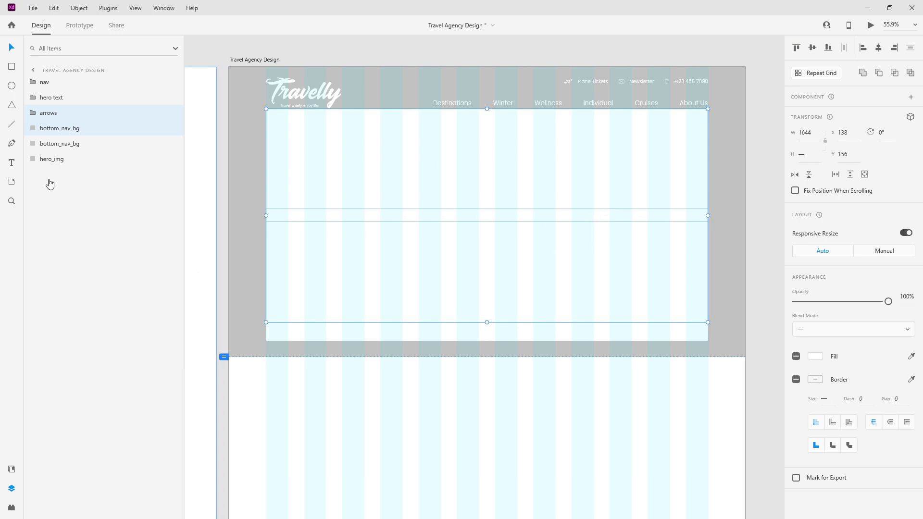
left_click(68, 127)
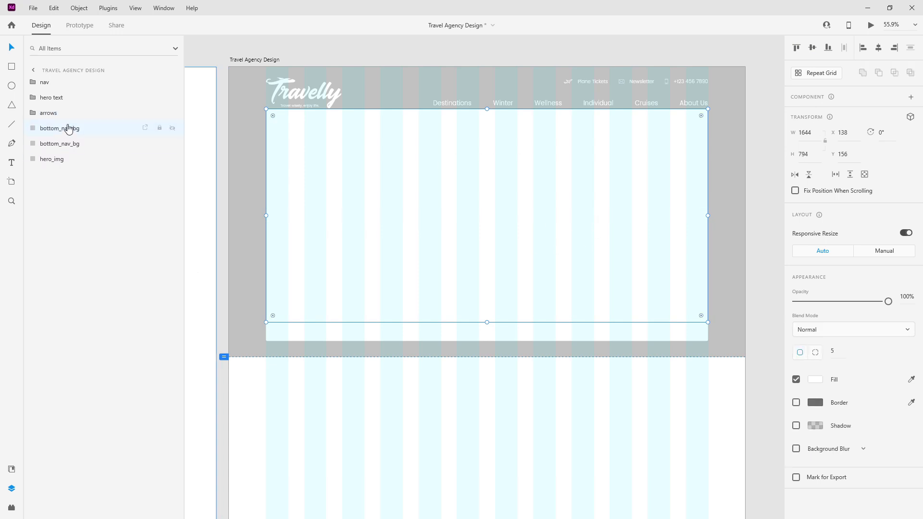
left_click(73, 98, "shift")
left_click(811, 49)
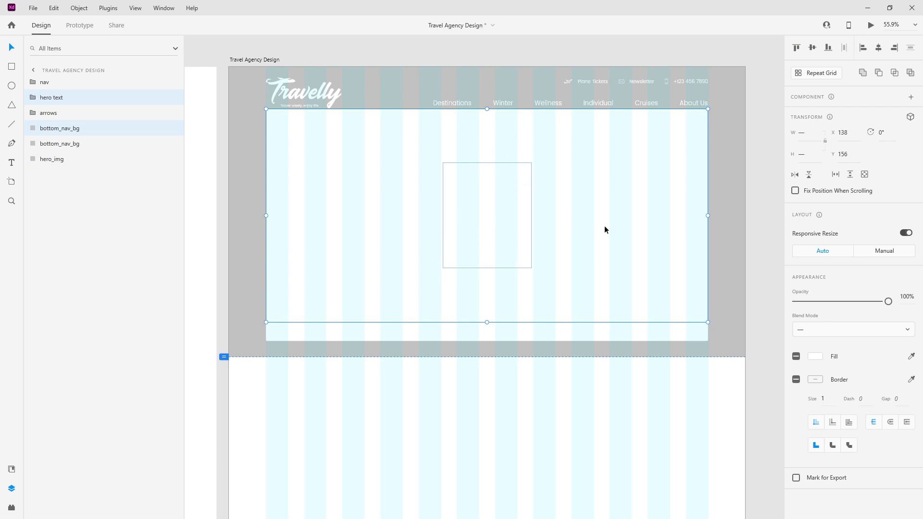
left_click(742, 301)
left_click(627, 204)
key("Delete")
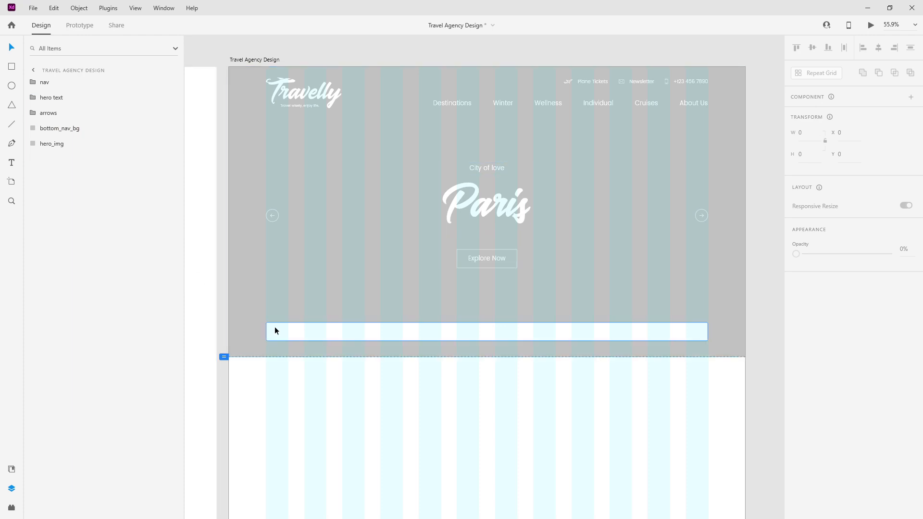
scroll(264, 345, "up", 5)
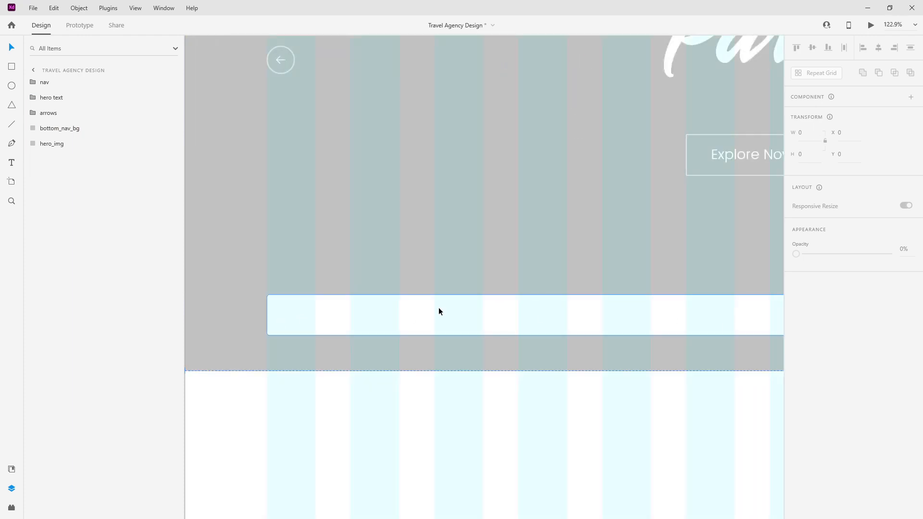
Step: Place destinations_icn, journey_type_icn, activities_icn and search_icn from Assets onto the bottom bar
left_click(12, 469)
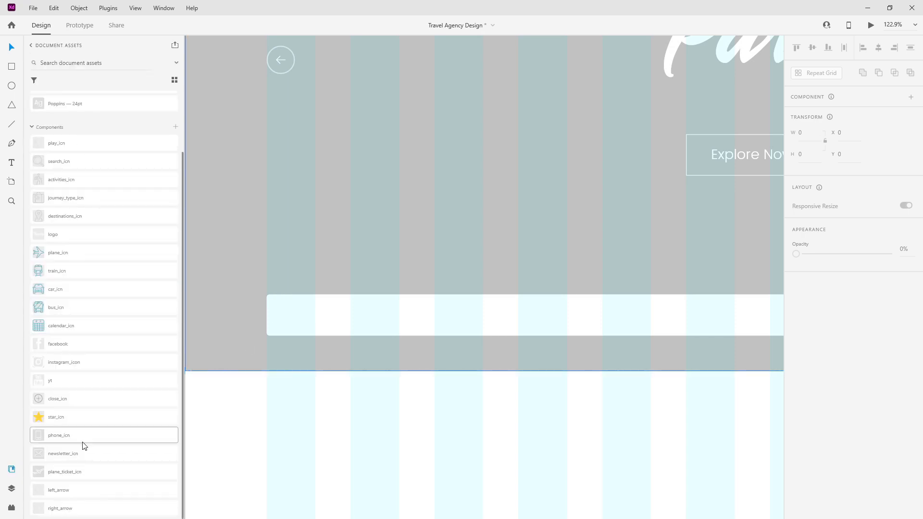
scroll(84, 446, "up", 3)
left_click_drag(124, 285, 291, 320)
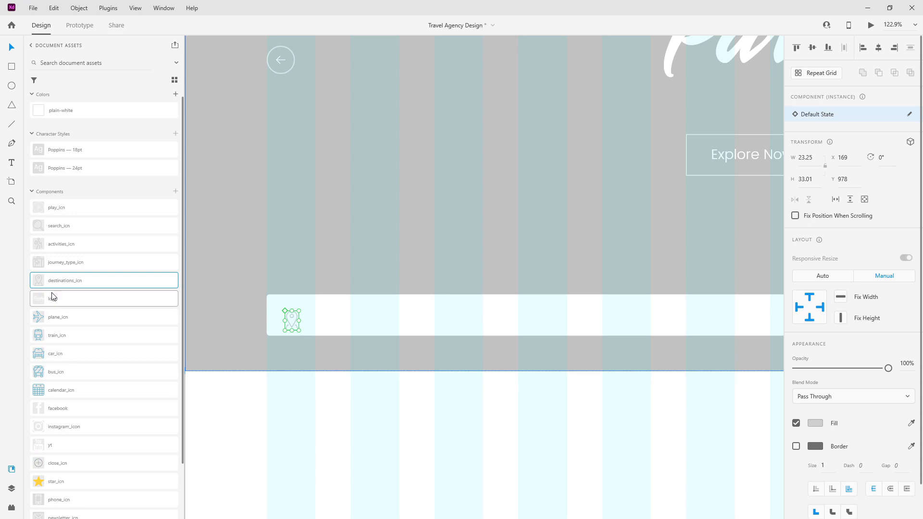
left_click_drag(74, 264, 568, 319)
scroll(690, 362, "right", 5)
left_click_drag(61, 249, 487, 325)
left_click_drag(397, 239, 655, 314)
scroll(562, 370, "down", 4)
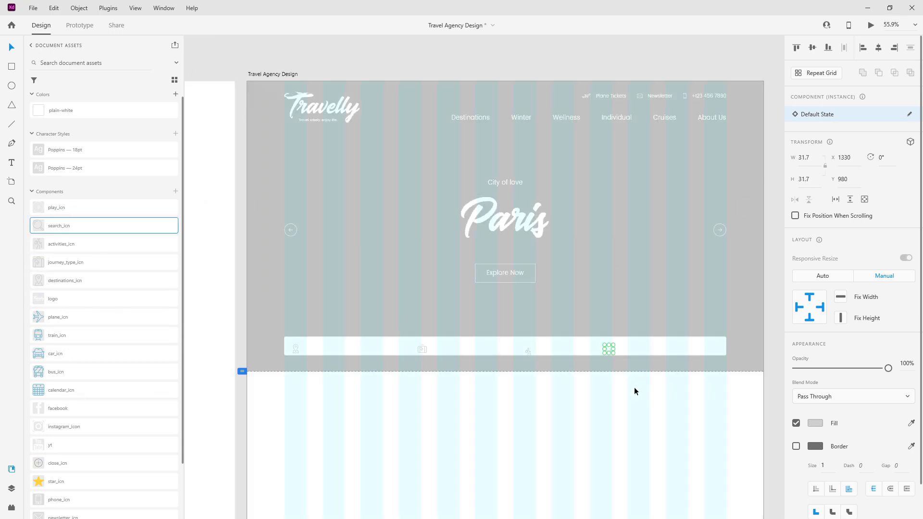
Step: Move the four icon layers below arrows and Align Middle them with bottom_nav_bg
left_click(14, 486)
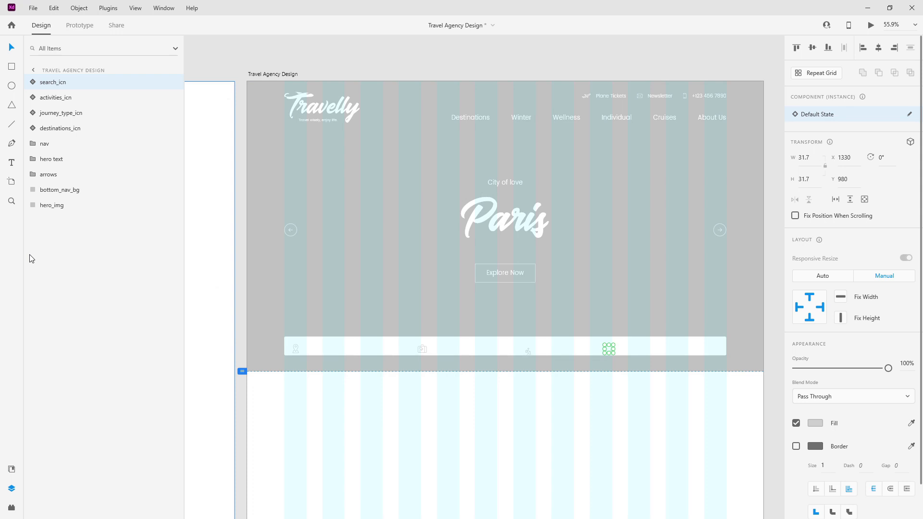
left_click(70, 125, "shift")
left_click(80, 126)
left_click(82, 82, "shift")
left_click_drag(83, 82, 76, 191)
left_click(72, 190, "shift")
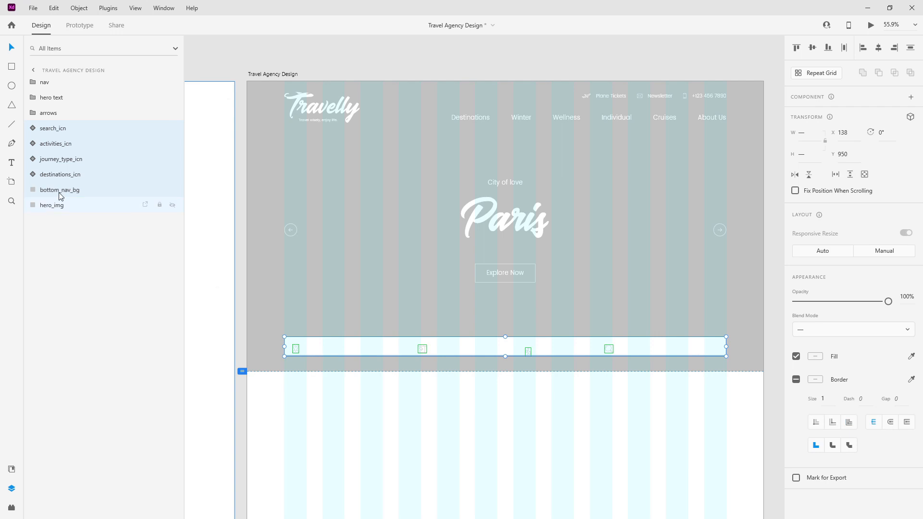
left_click(811, 50)
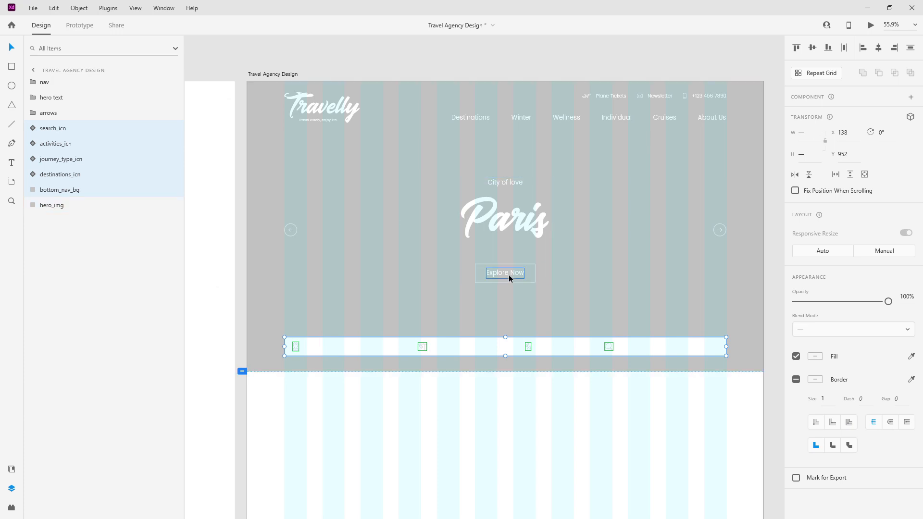
Step: Pull the Explore Now text layer out of the small_btn and hero text groups
left_click(33, 97)
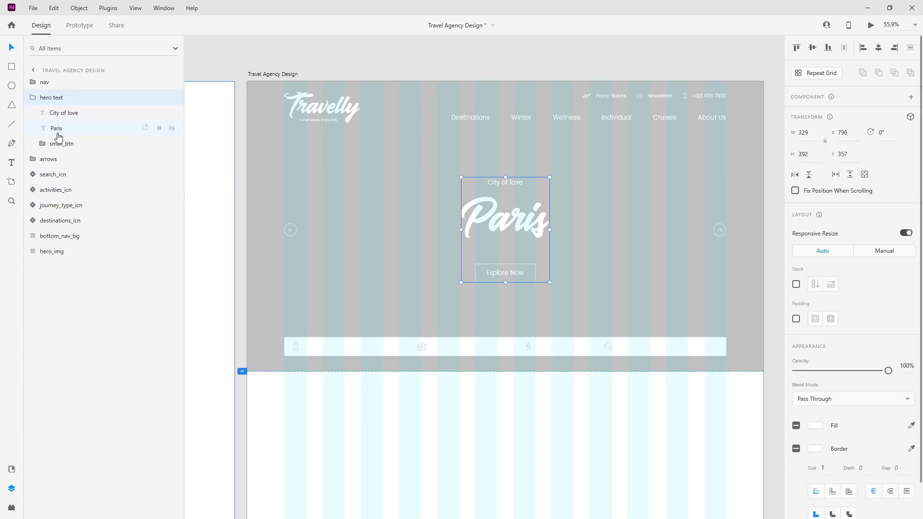
left_click(55, 130)
double_click(518, 273)
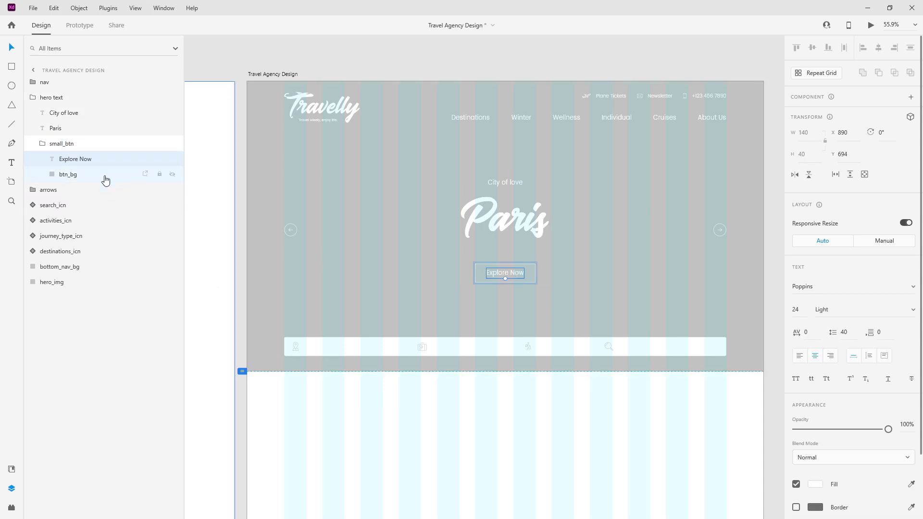
left_click_drag(79, 159, 84, 91)
left_click(43, 159)
left_click(34, 112)
left_click(51, 100)
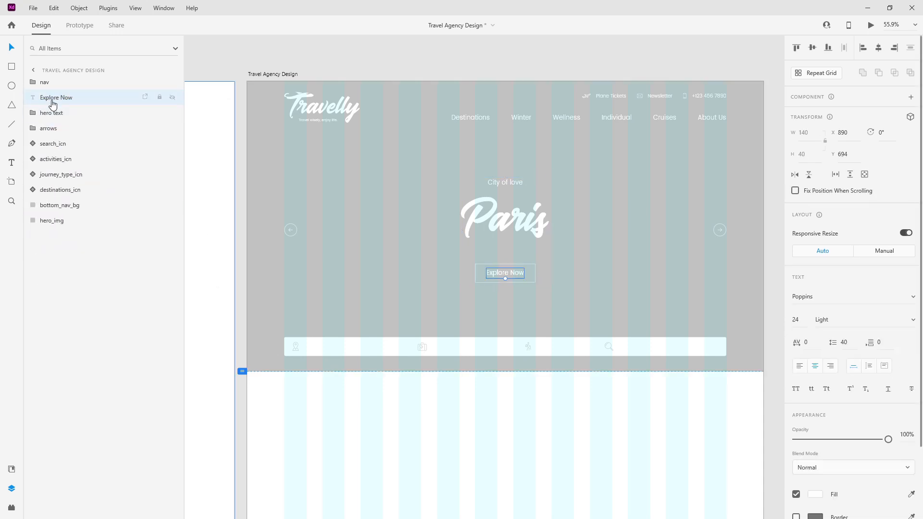
scroll(814, 379, "down", 2)
Step: Move the Explore Now label onto the bottom bar beside the first icon and fill it grey
left_click_drag(514, 275, 335, 345)
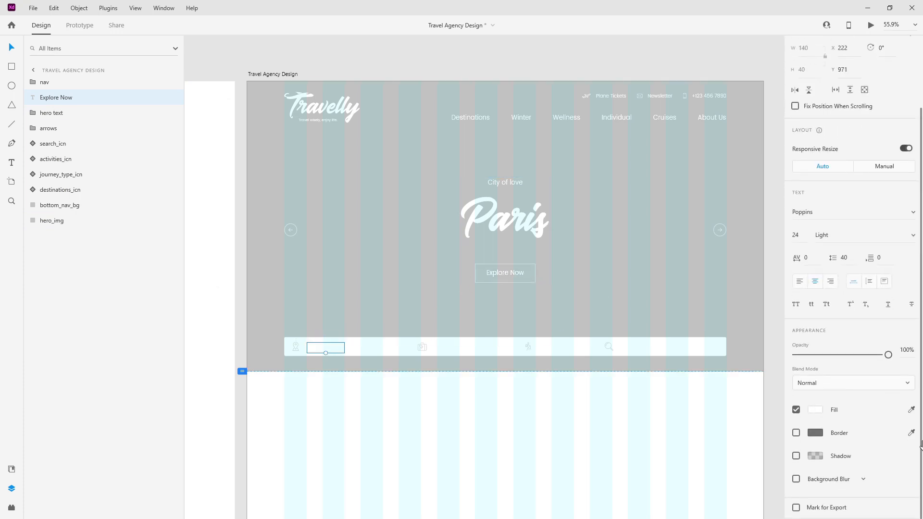
left_click(911, 410)
left_click(739, 295)
left_click(12, 469)
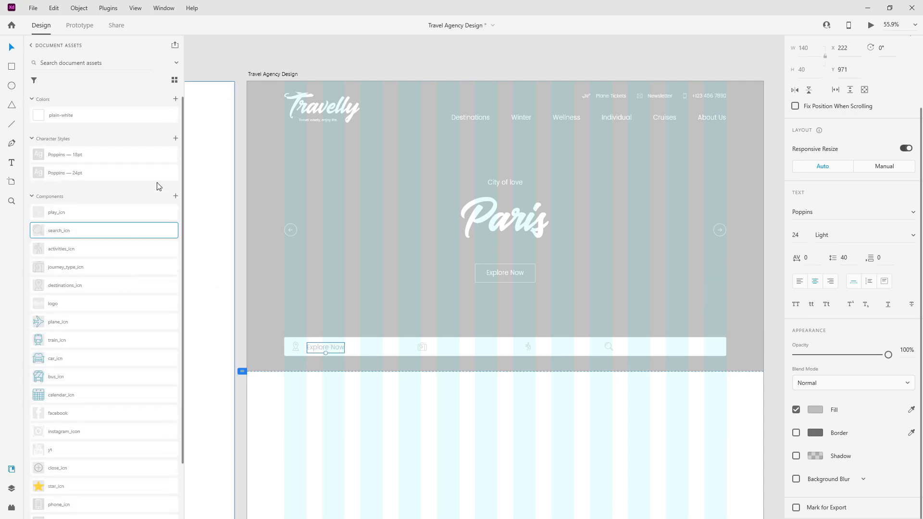
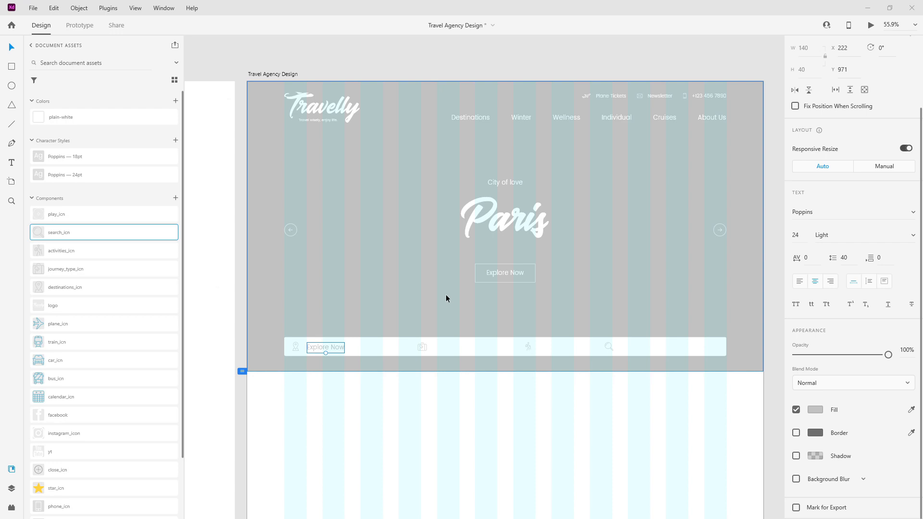
Step: Recolour the Explore Now search-bar text to grey #CECECE
left_click(815, 409)
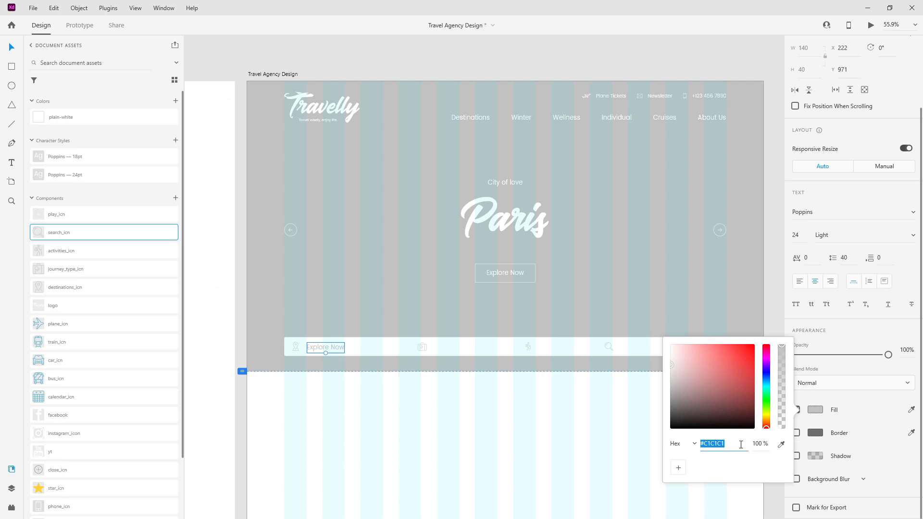
type("cecede")
key("Return")
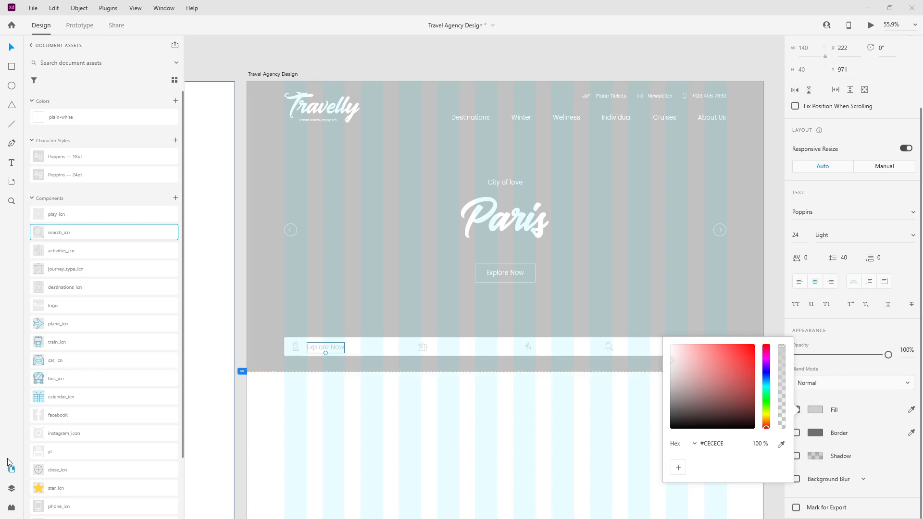
Step: Save the grey as the document colour light_grey and apply the Poppins 18pt style
left_click(725, 444)
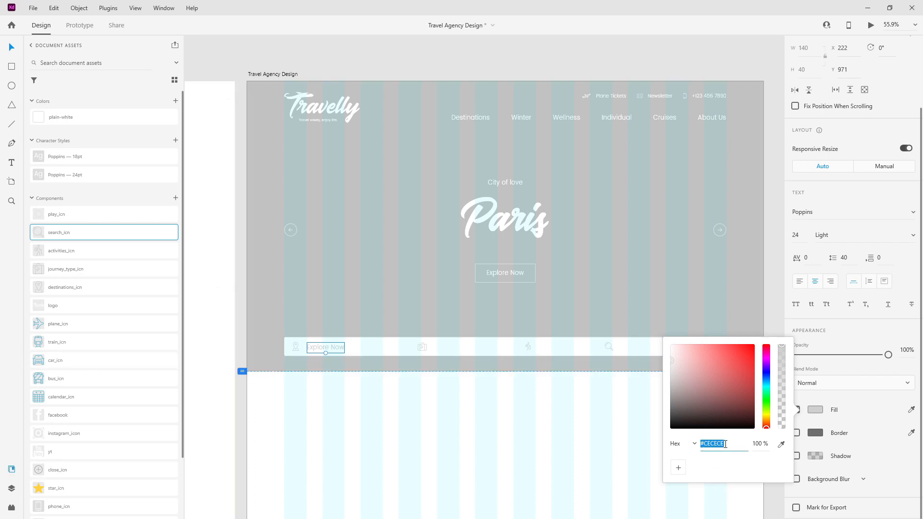
left_click(175, 99)
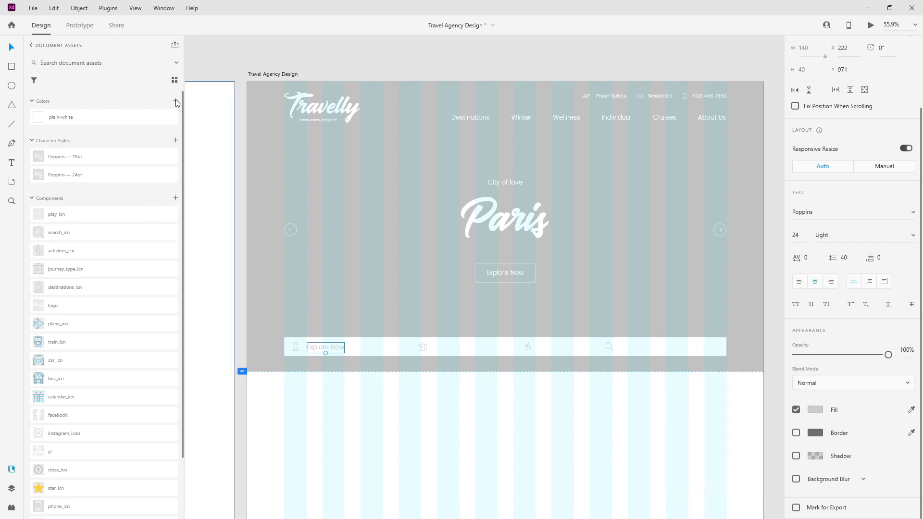
left_click(175, 100)
double_click(61, 101)
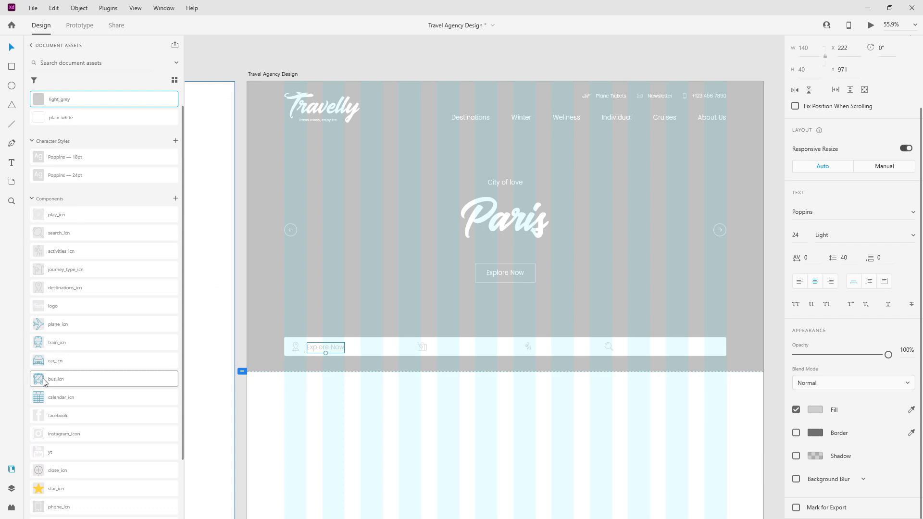
left_click(88, 162)
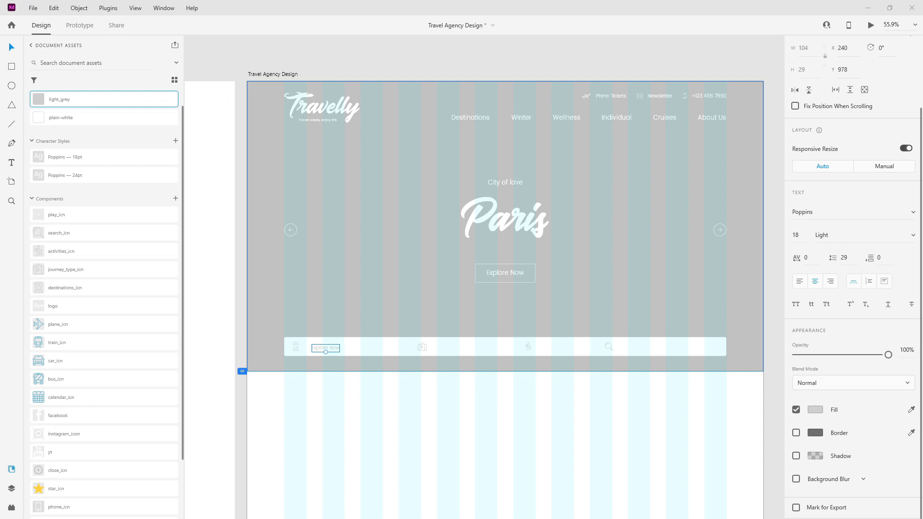
Step: Move the pin icon left in the search bar with the Explore Now text beside it
scroll(309, 334, "up", 10)
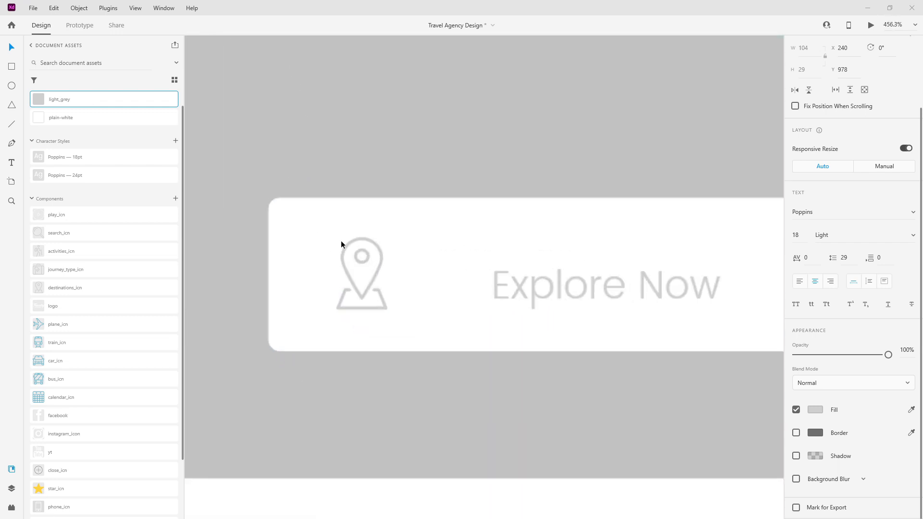
left_click(379, 250)
left_click_drag(379, 252, 311, 253)
key("shift+Right")
key("shift+Right")
key("shift+Right")
key("shift+Right")
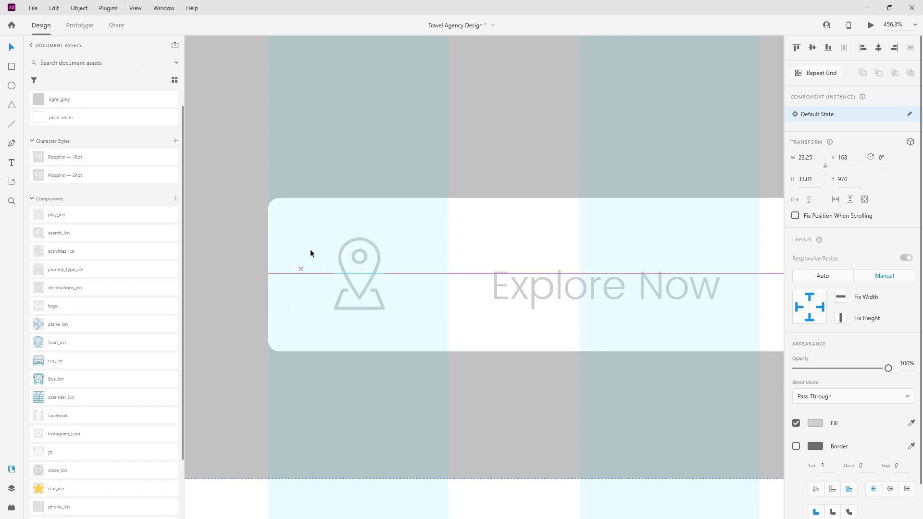
left_click_drag(532, 287, 477, 281)
key("shift+Right")
key("shift+Right")
key("shift+Right")
key("shift+Right")
Step: Shift the suitcase icon left and place a copy of the text beside it
scroll(407, 237, "down", 4)
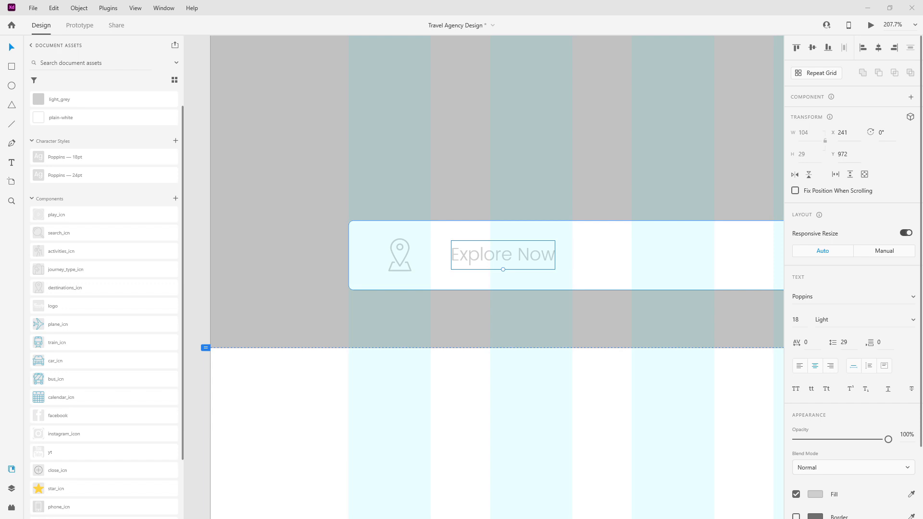
scroll(334, 250, "down", 4)
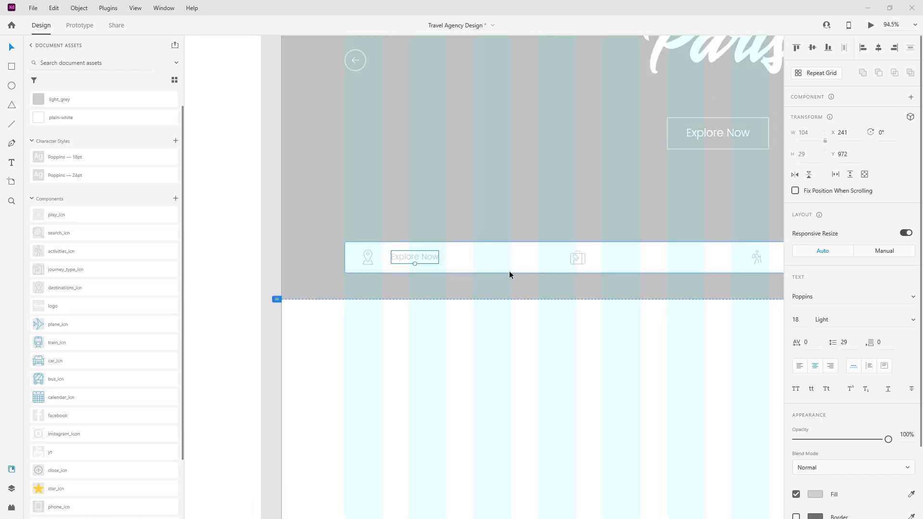
left_click(573, 256)
left_click(551, 255)
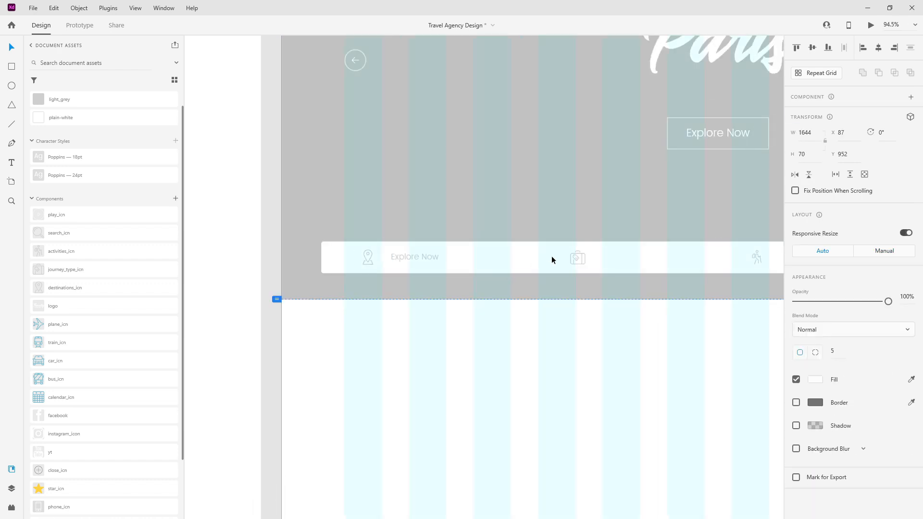
left_click_drag(581, 259, 549, 258)
left_click(416, 256)
left_click_drag(415, 255, 599, 256)
Step: Retype the first label as 'Destinations' and left-align it
double_click(432, 262)
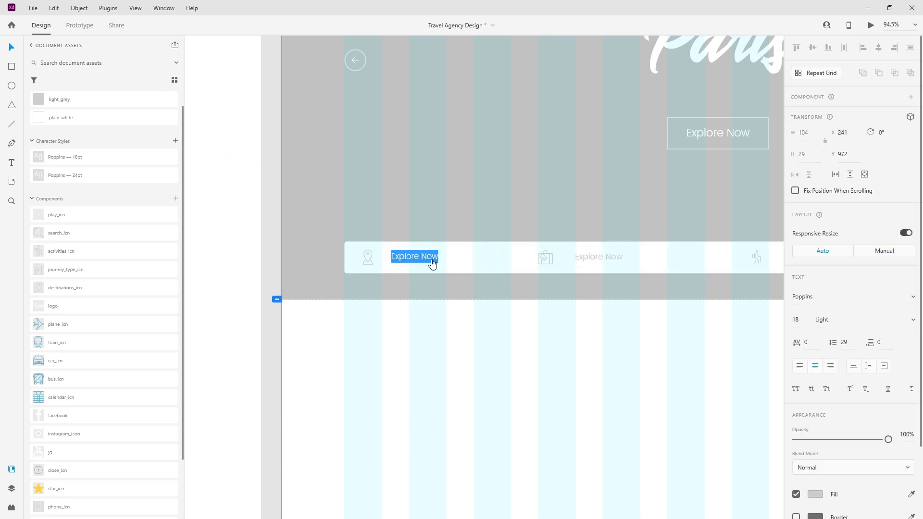
type("Destinations")
key("ctrl+a")
left_click(801, 370)
key("Escape")
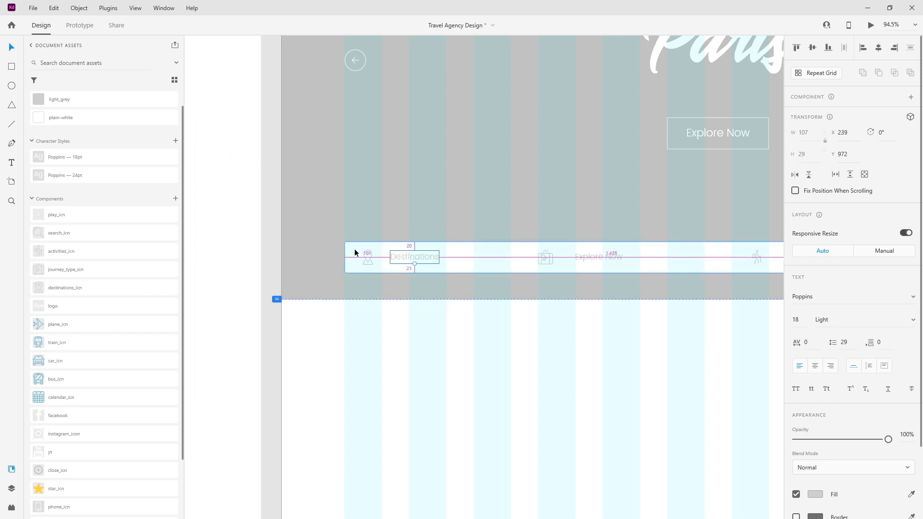
scroll(354, 251, "up", 3)
left_click_drag(453, 266, 423, 268)
key("ctrl+z")
Step: Left-align the copied label and nudge it close to the suitcase icon
scroll(422, 268, "down", 4)
left_click(689, 271)
left_click(797, 371)
key("alt")
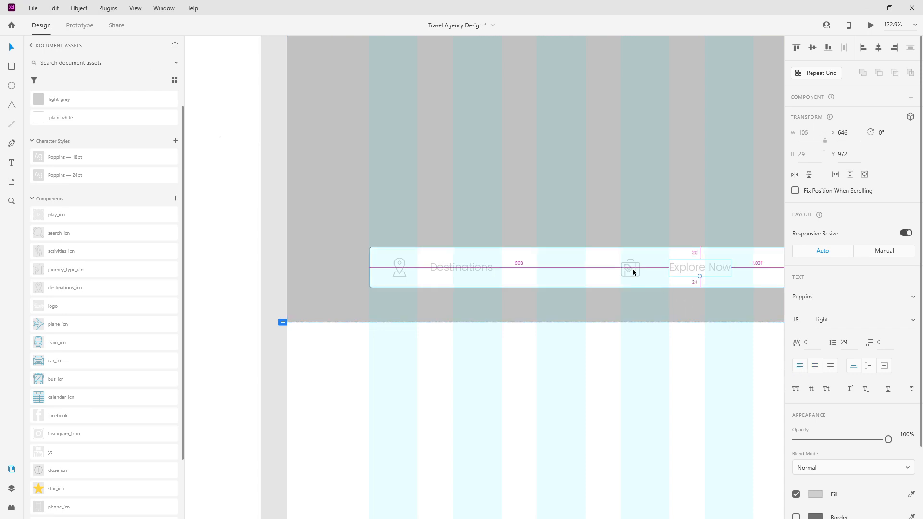
key("shift+Left")
key("Right")
Step: Retype the copied label as 'Journey Type'
scroll(592, 268, "down", 2)
scroll(510, 267, "down", 3)
scroll(704, 273, "up", 4)
double_click(507, 264)
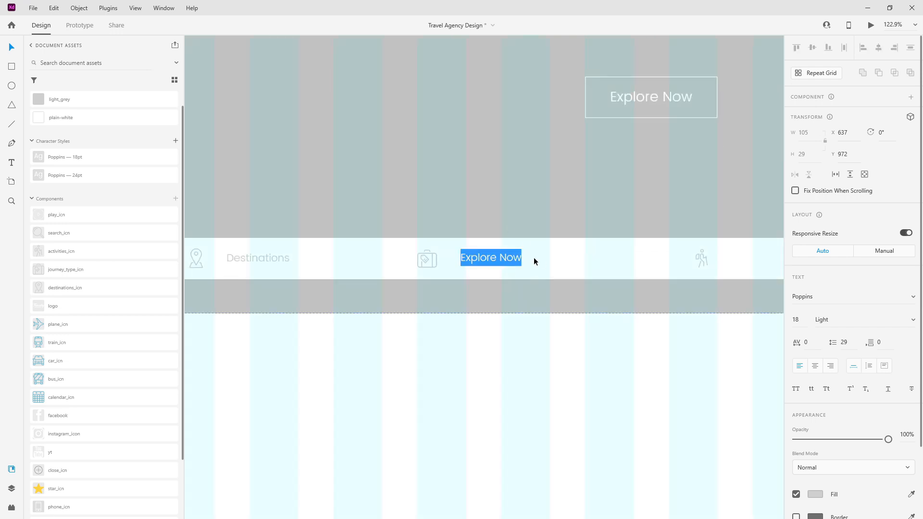
type("Journe")
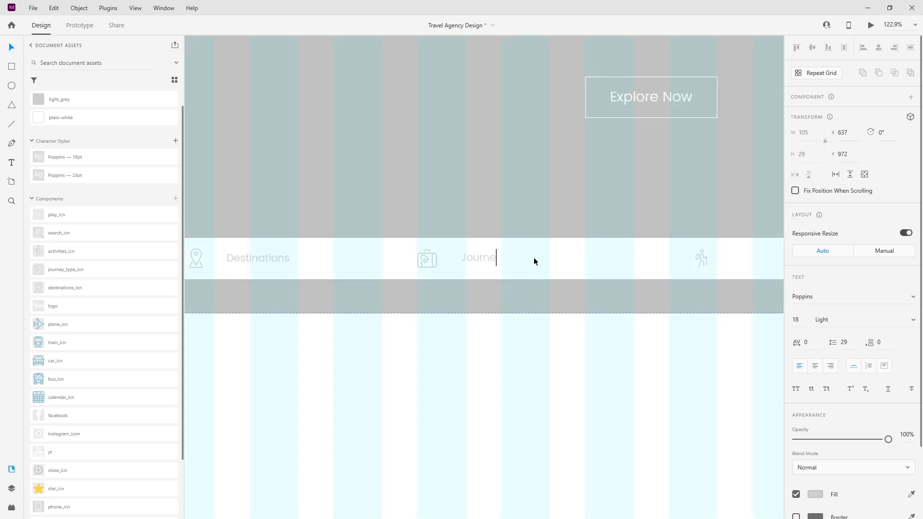
type("y Type")
key("Escape")
scroll(360, 263, "down", 3)
scroll(607, 262, "up", 3)
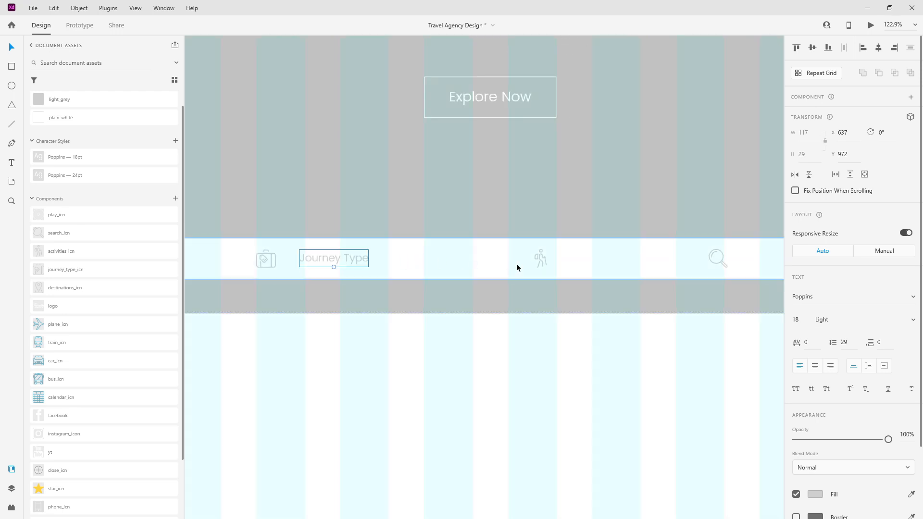
Step: Move the walking icon left and add an 'Activities' label copied beside it
left_click_drag(542, 259, 446, 258)
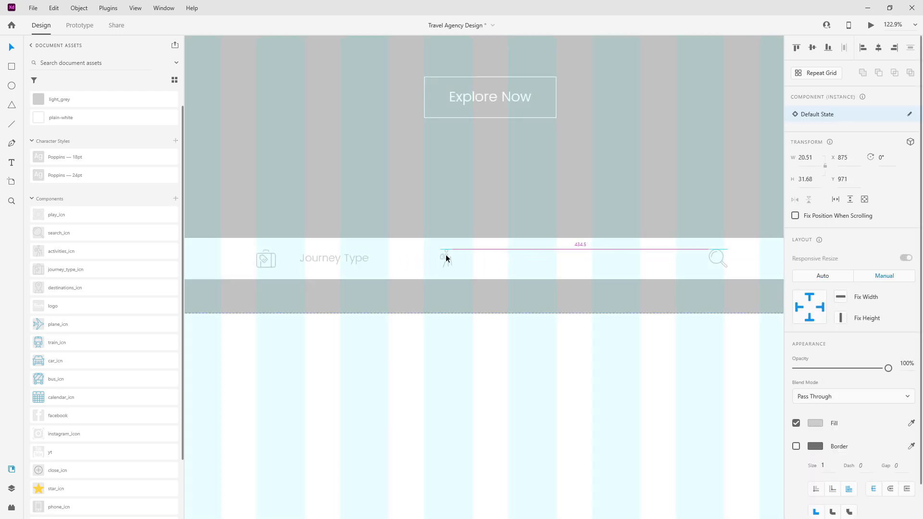
left_click(360, 259)
left_click_drag(321, 259, 483, 260, "alt")
double_click(483, 260)
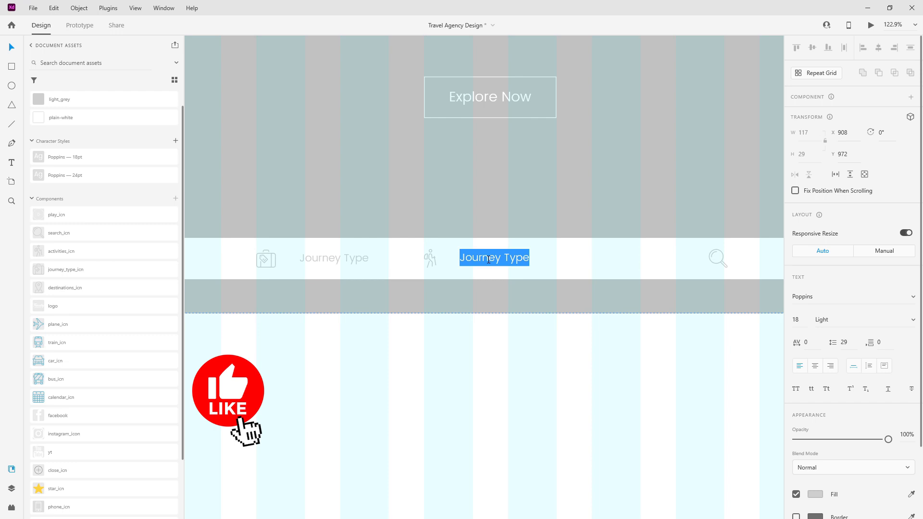
type("Activities")
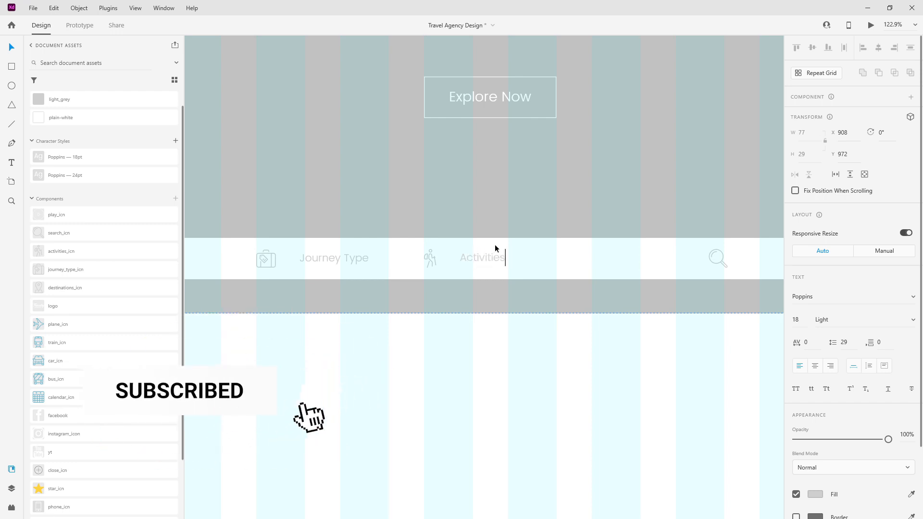
key("Escape")
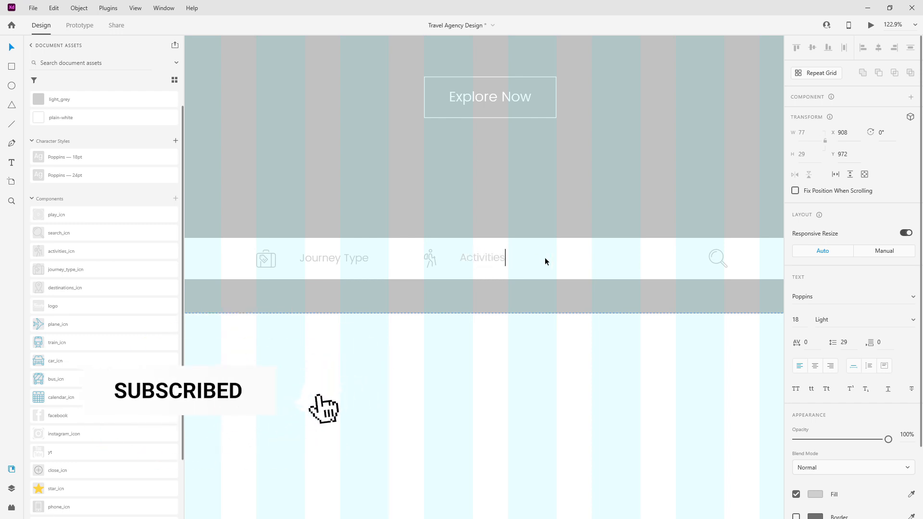
Step: Copy the Activities label further right and retype it as 'Search For Trips'
scroll(392, 237, "down", 2)
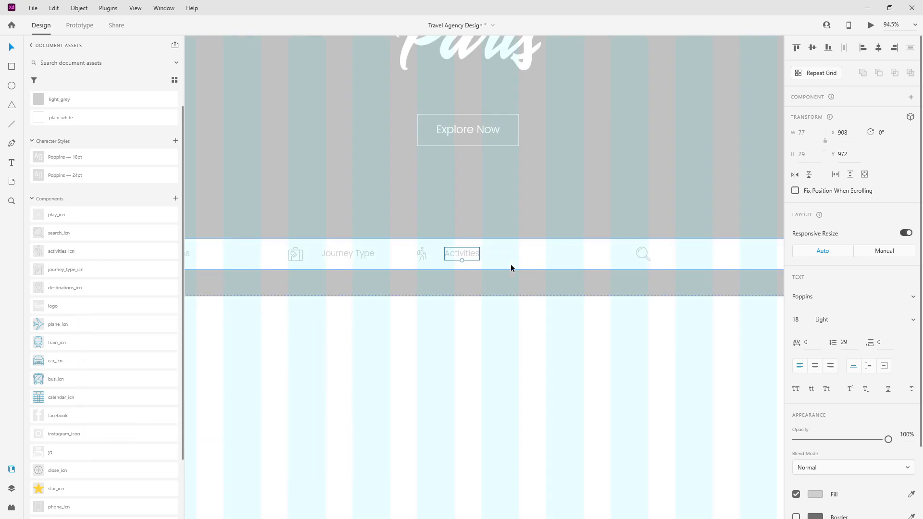
left_click_drag(465, 254, 598, 254)
double_click(598, 255)
type("Search For Trips")
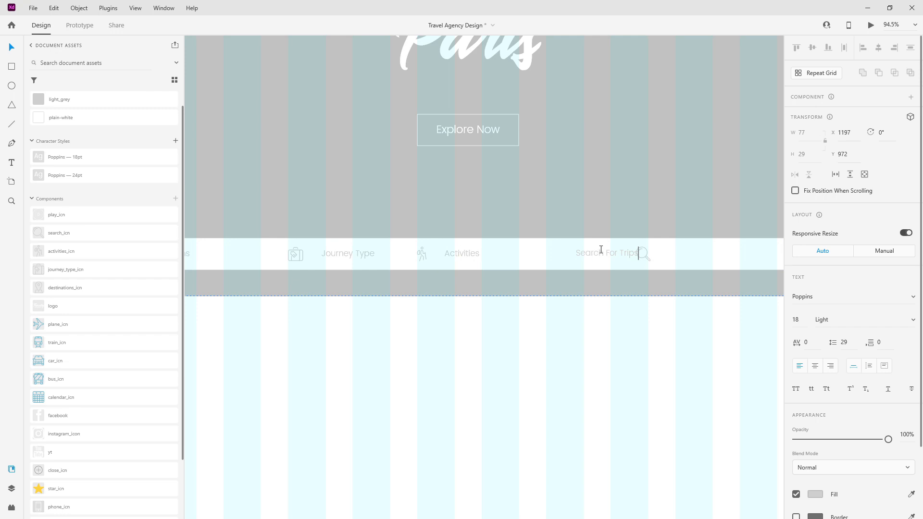
key("Escape")
left_click_drag(598, 258, 677, 251)
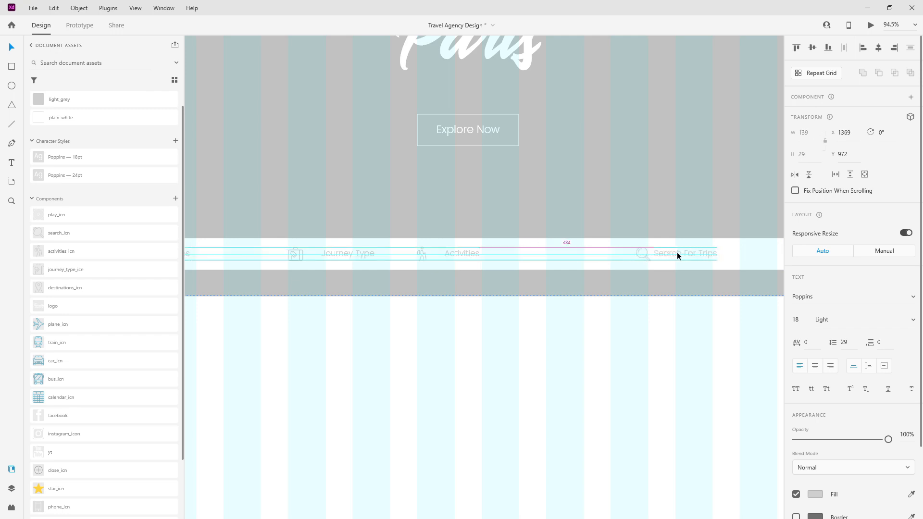
Step: Move the search icon left and set Search For Trips just right of it
left_click(646, 255)
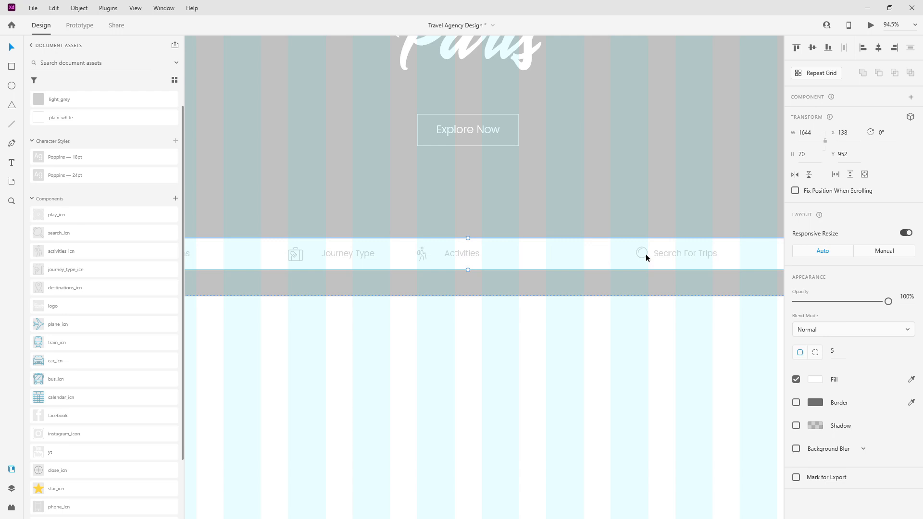
left_click_drag(646, 253, 558, 253)
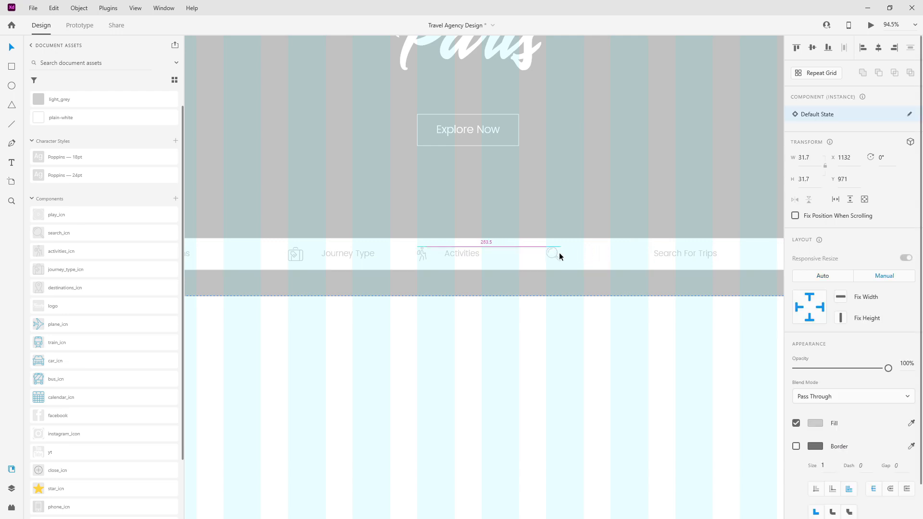
left_click_drag(686, 253, 594, 255)
key("shift+Right")
key("shift+Right")
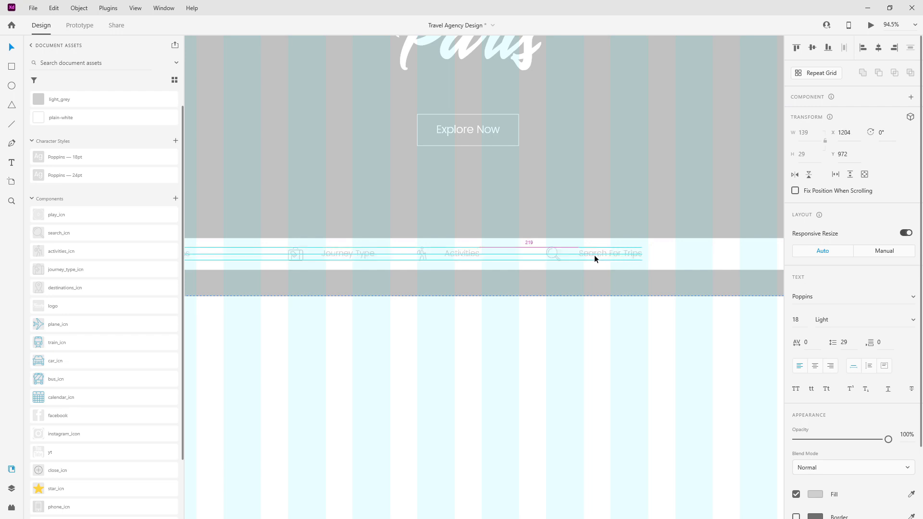
scroll(454, 239, "down", 3)
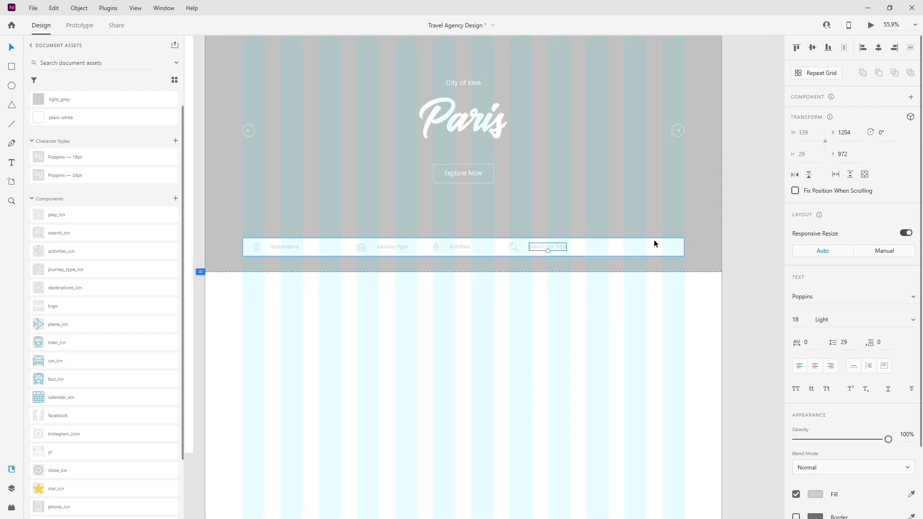
left_click(632, 250)
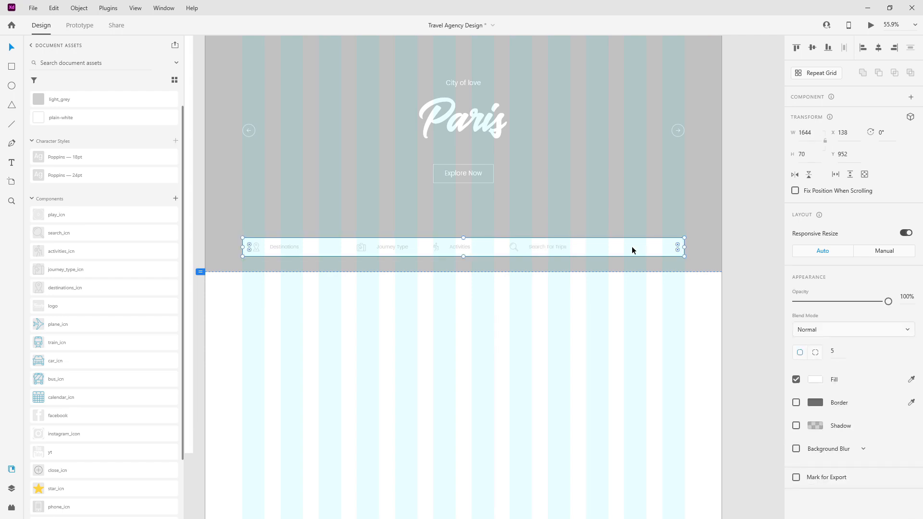
Step: Shorten the end rectangle from its left edge and fill it with the existing dark grey
left_click_drag(242, 248, 590, 240)
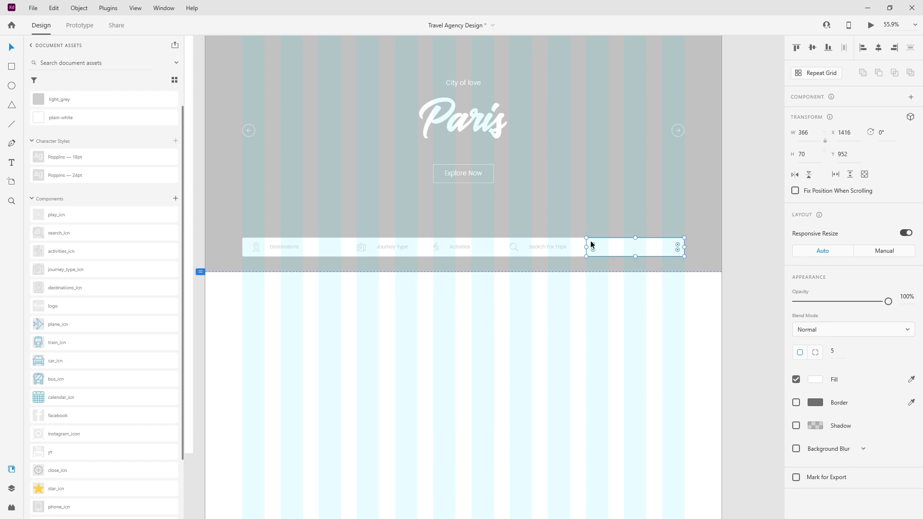
scroll(596, 241, "up", 3)
scroll(596, 241, "up", 4)
scroll(430, 237, "down", 5)
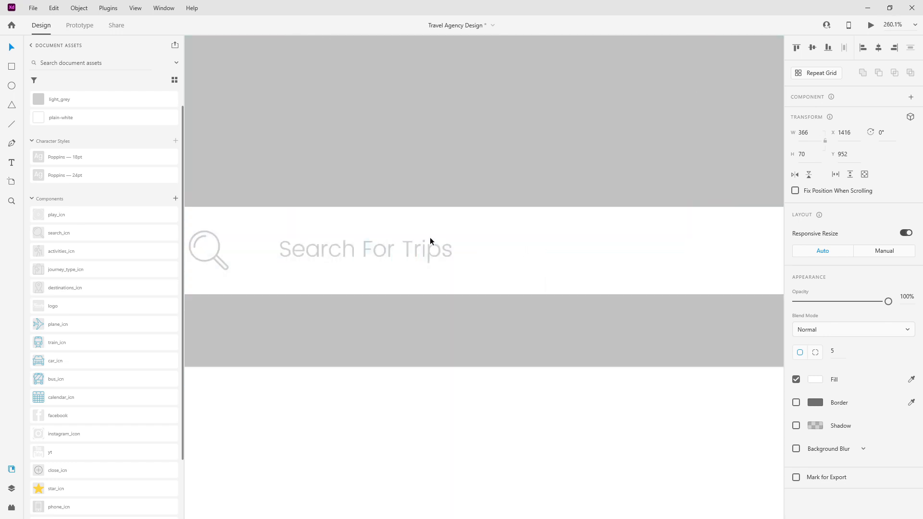
key("ctrl+shift+apostrophe")
scroll(68, 212, "up", 1)
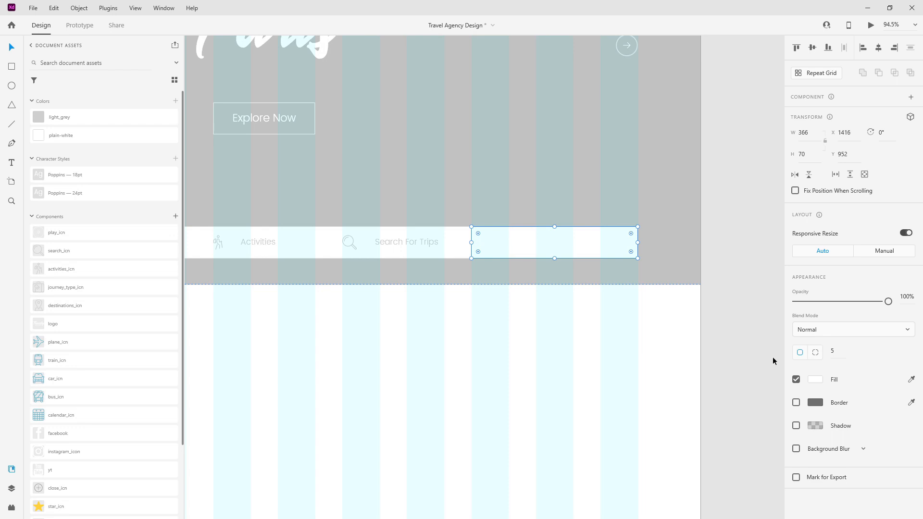
left_click(911, 380)
left_click(817, 402)
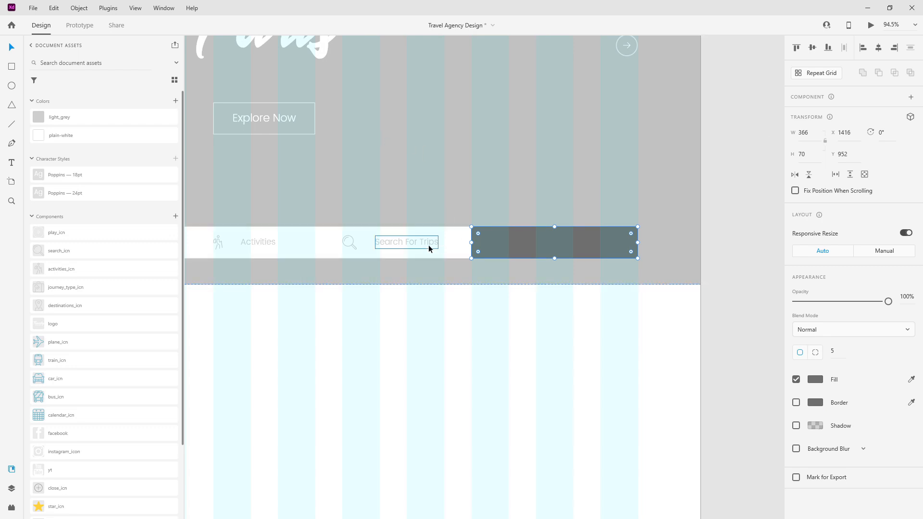
Step: Save the dark grey as a document colour named dark-grey
left_click(404, 244)
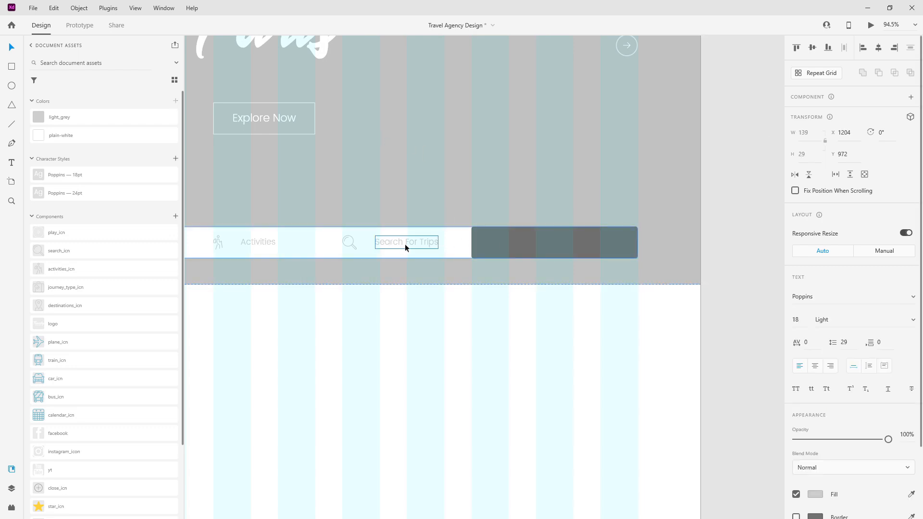
left_click(513, 243)
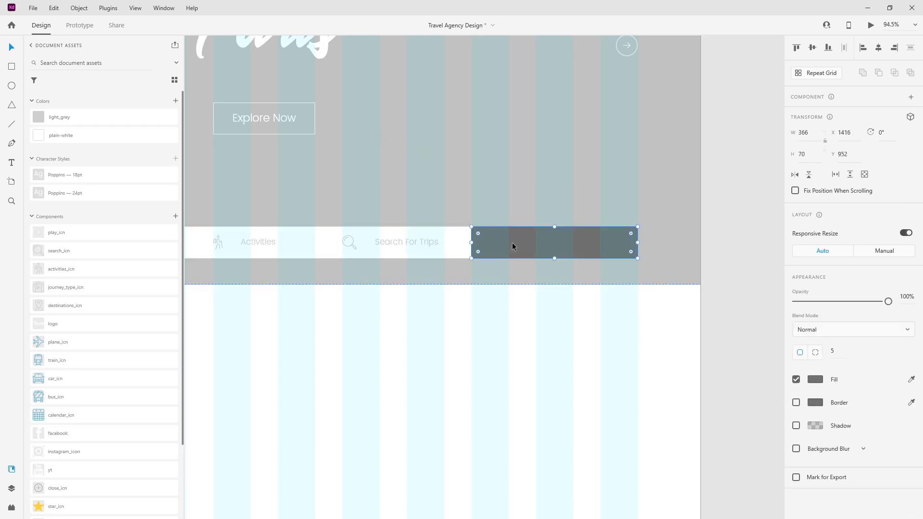
left_click(173, 103)
right_click(60, 99)
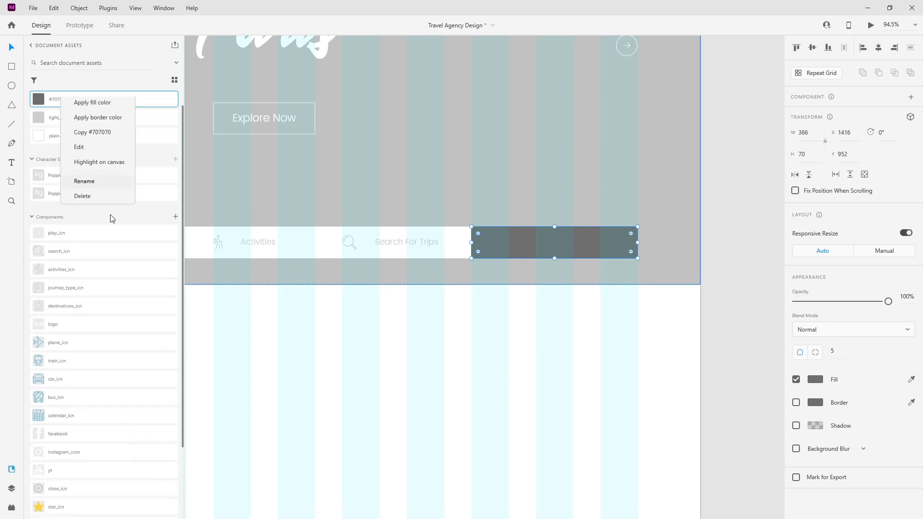
left_click(96, 196)
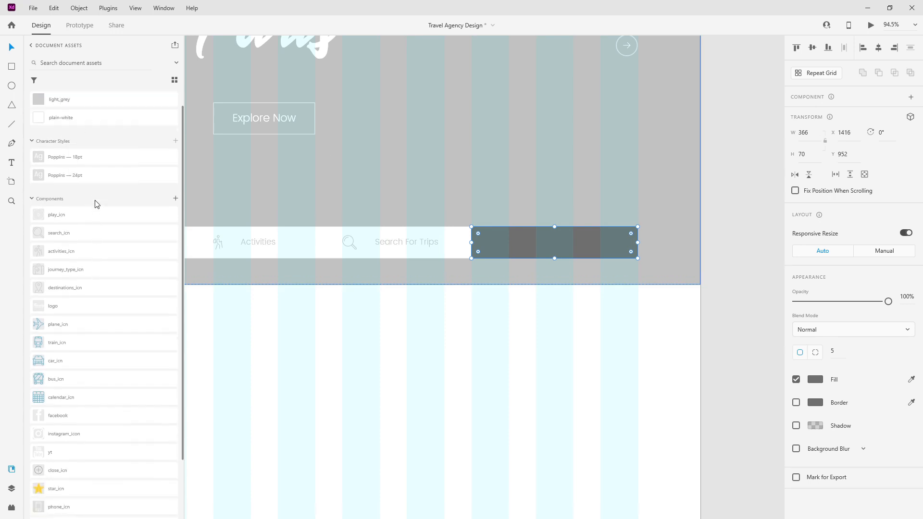
scroll(95, 199, "up", 1)
key("ctrl+z")
right_click(50, 118)
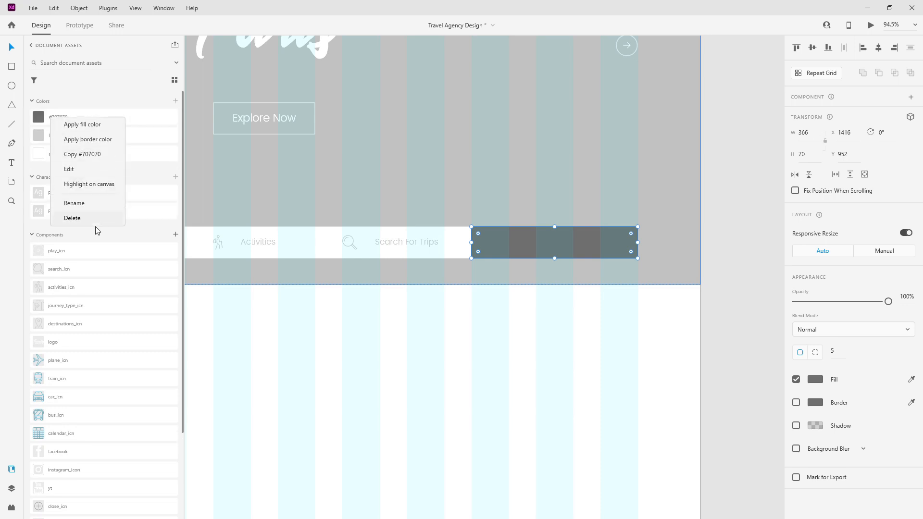
left_click(92, 203)
type("dark-grey")
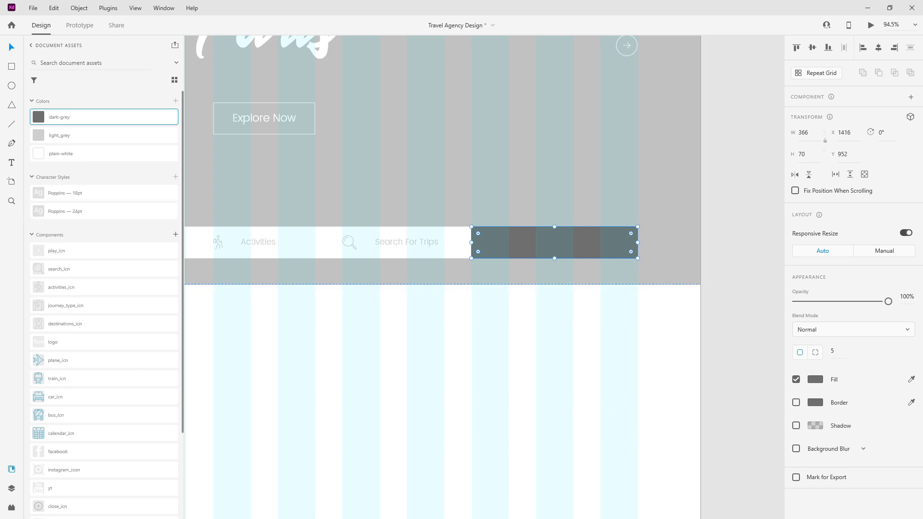
Step: Copy the text onto the dark button as 'Apply Filters', centred horizontally and vertically
left_click(413, 244)
left_click_drag(416, 244, 565, 243)
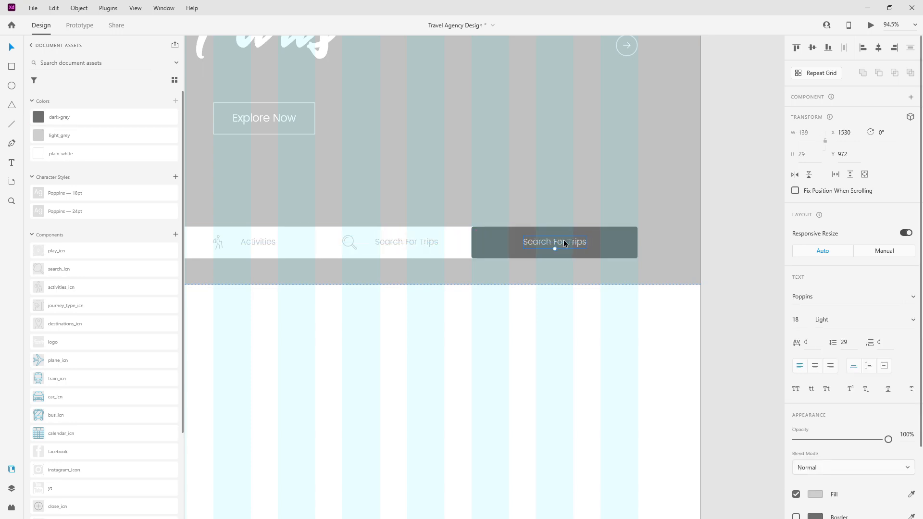
double_click(565, 243)
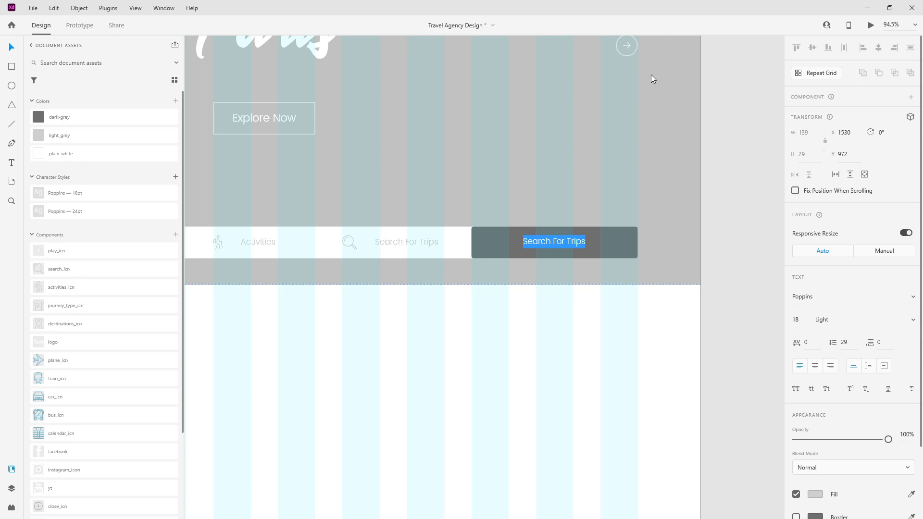
type("Apply Fil")
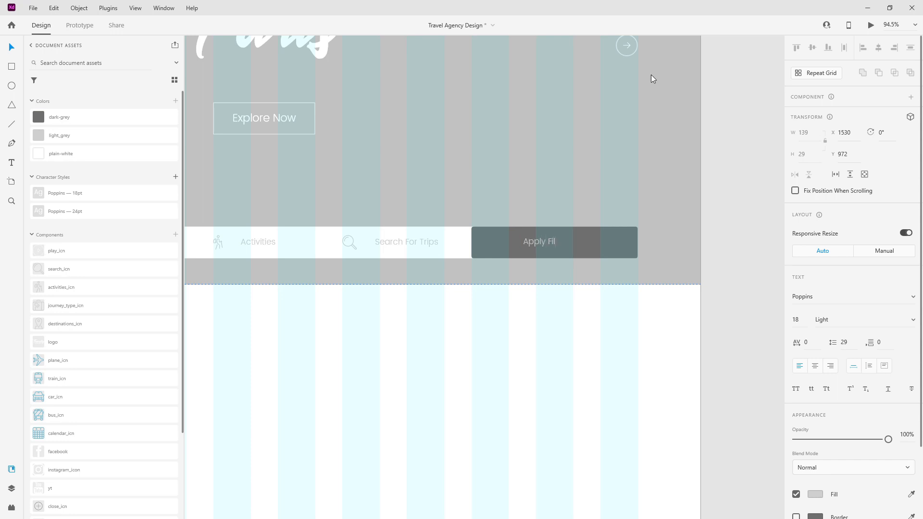
left_click(814, 366)
left_click(607, 253)
left_click(555, 240, "shift")
left_click(878, 48)
left_click(814, 48)
left_click(501, 126)
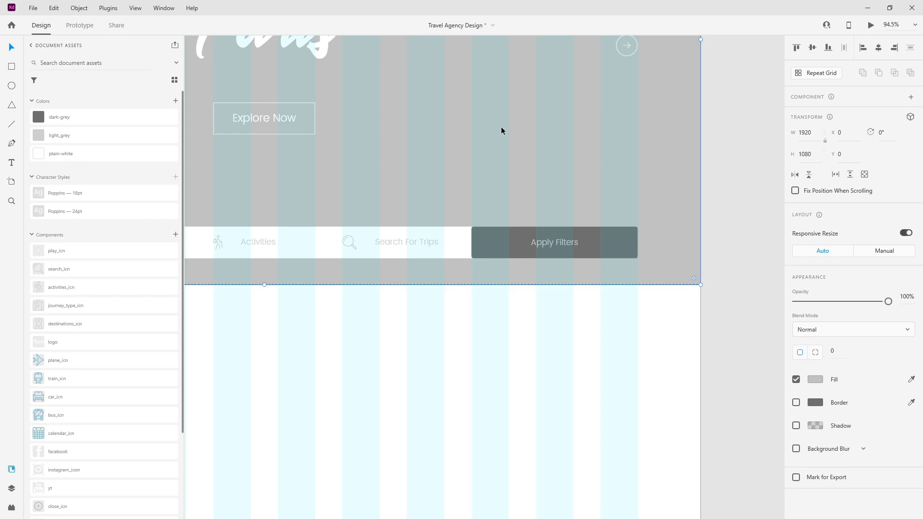
Step: Set the button's corner radii to 0/5/5/0 so only the right corners are rounded
scroll(463, 254, "up", 5)
left_click(668, 190)
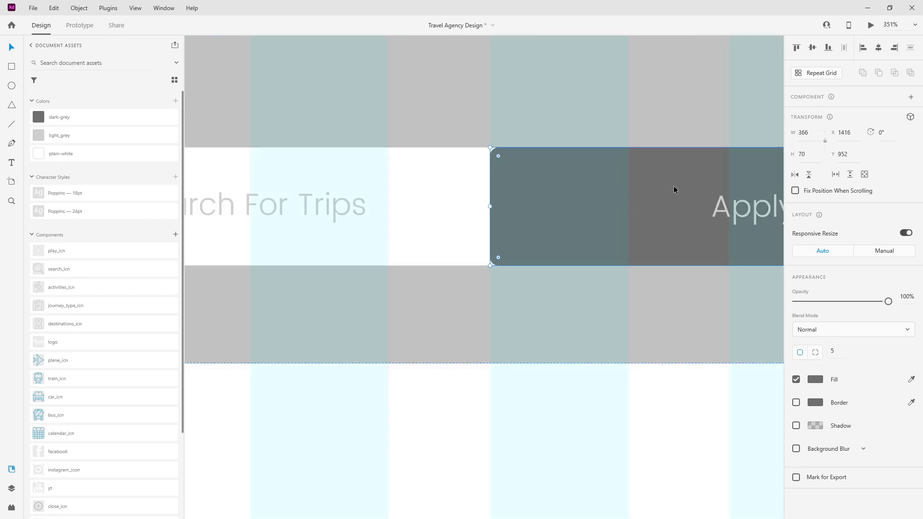
left_click(815, 353)
left_click(843, 349)
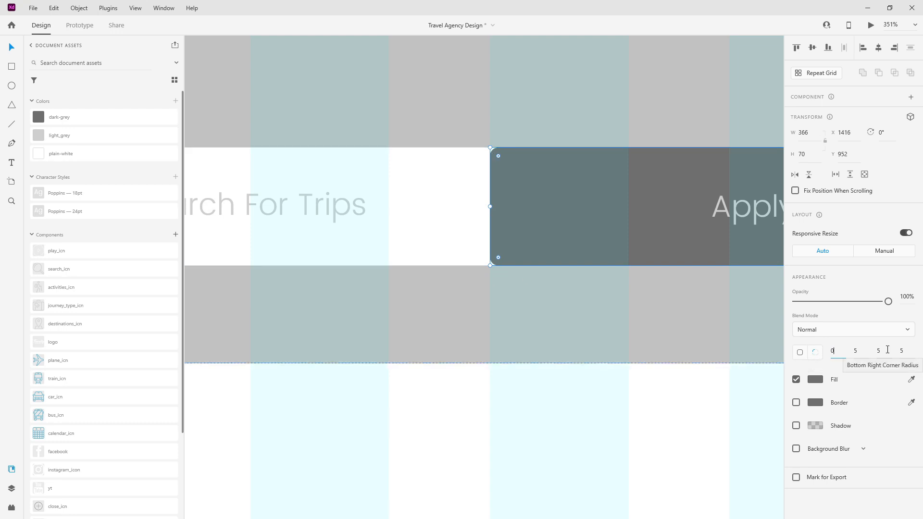
left_click(902, 351)
type("0")
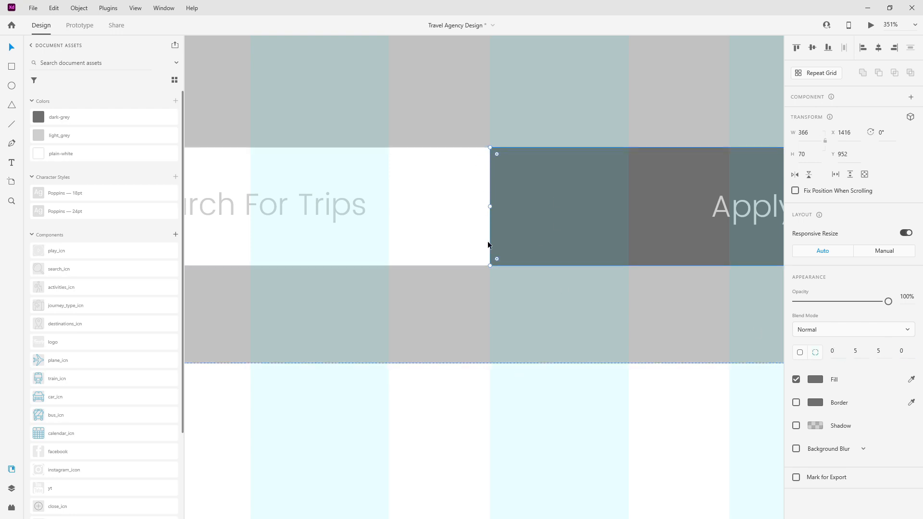
scroll(488, 241, "down", 3)
scroll(568, 252, "down", 3)
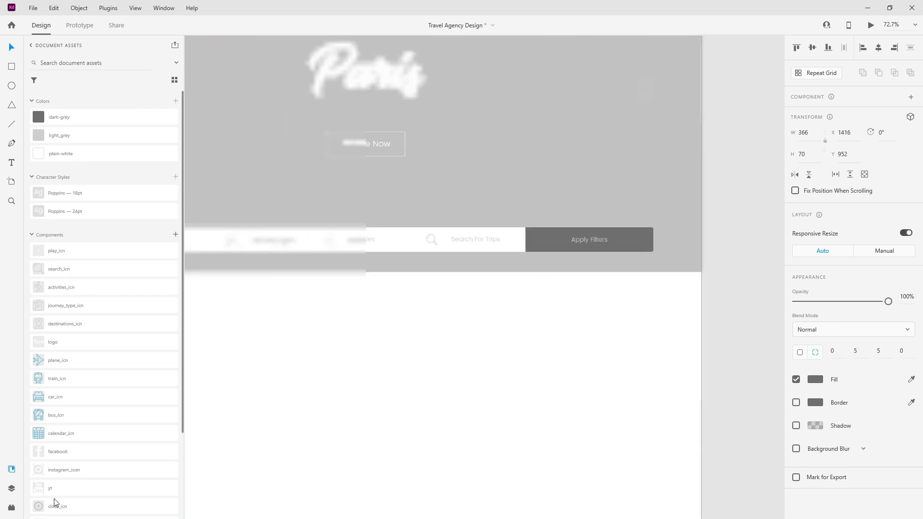
left_click(11, 488)
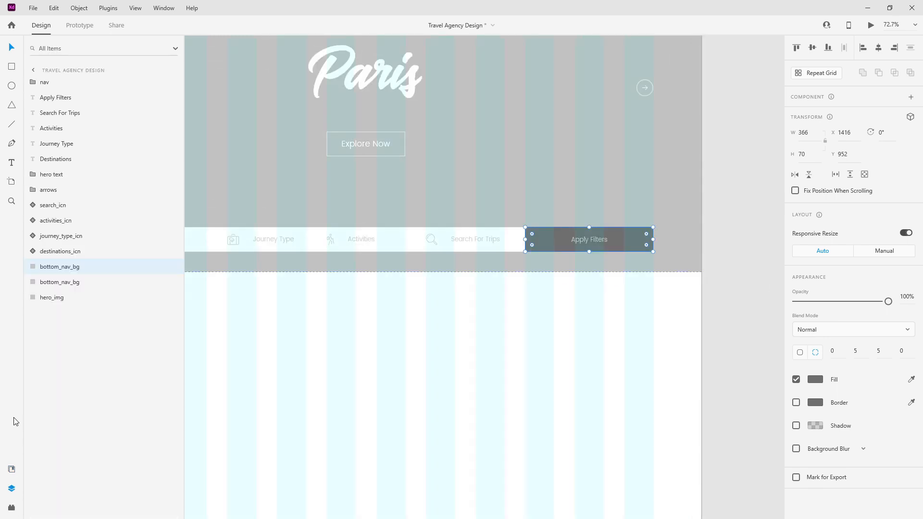
Step: Rename the button background btn_bg and group it with its text as 'btn' below destinations_icn
double_click(63, 267)
type("b")
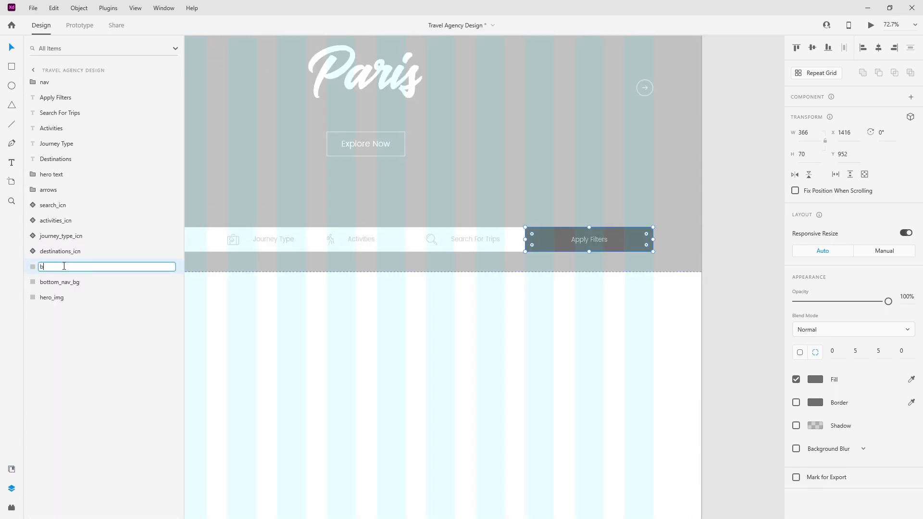
type("tn_bg")
key("Return")
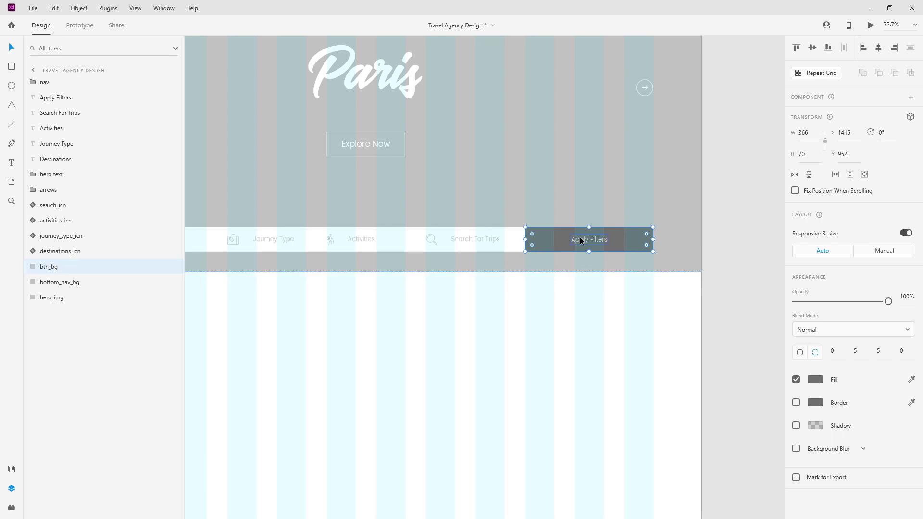
key("ctrl+g")
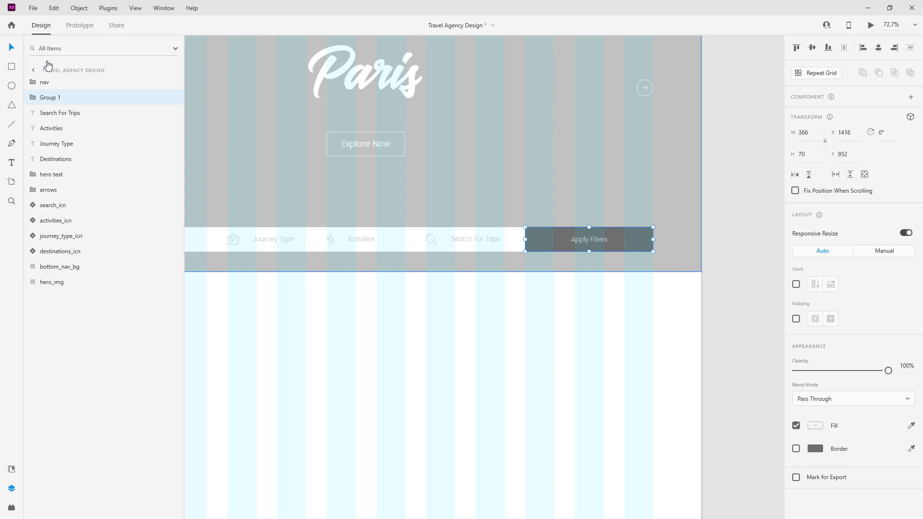
double_click(54, 99)
type("btn")
key("Return")
left_click_drag(54, 99, 62, 259)
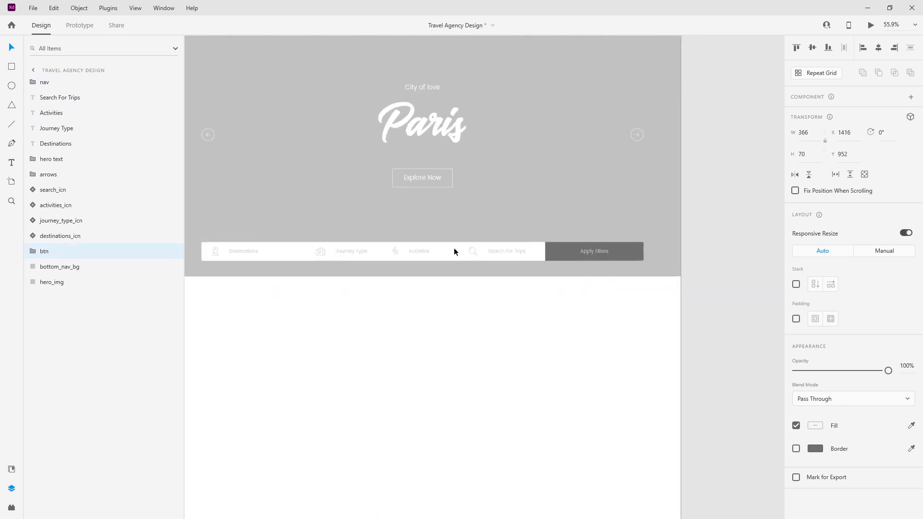
Step: Group the search icon and Search For Trips text as 'search' beside btn
scroll(454, 251, "up", 5)
left_click(577, 264)
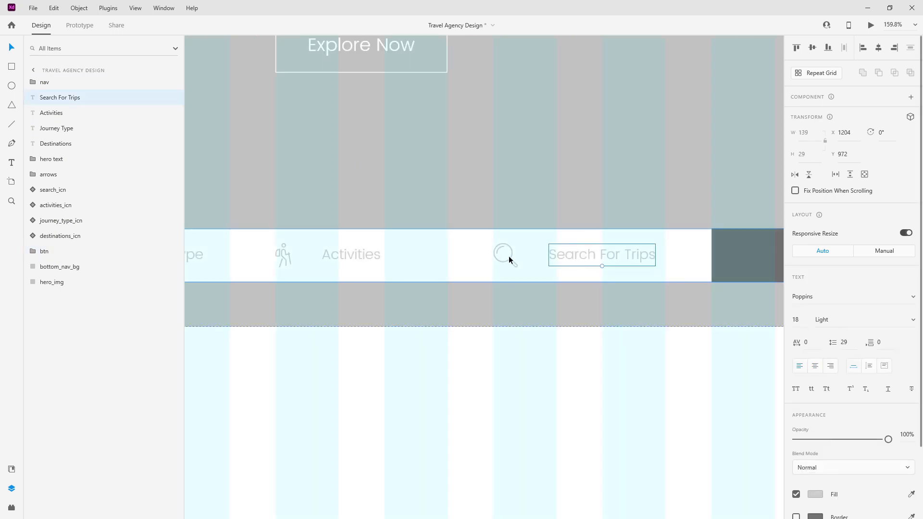
left_click(510, 261, "shift")
key("ctrl+g")
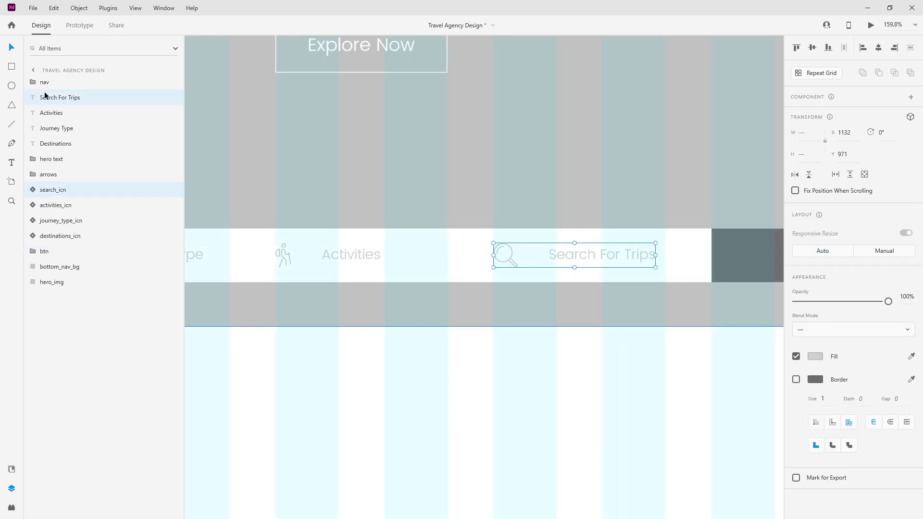
double_click(59, 99)
type("search")
key("Return")
left_click_drag(60, 100, 64, 226)
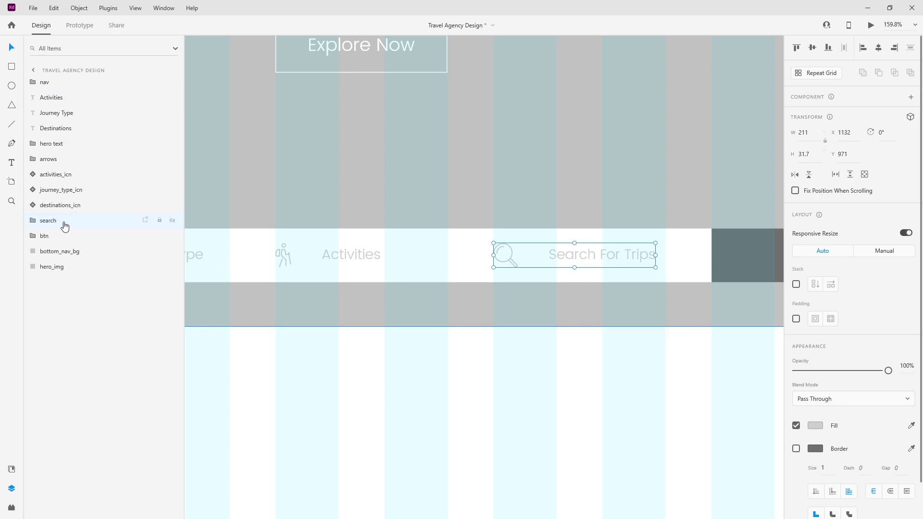
Step: Group the activities icon and Activities text as 'activities' below destinations_icn
left_click(352, 262)
left_click(284, 253, "shift")
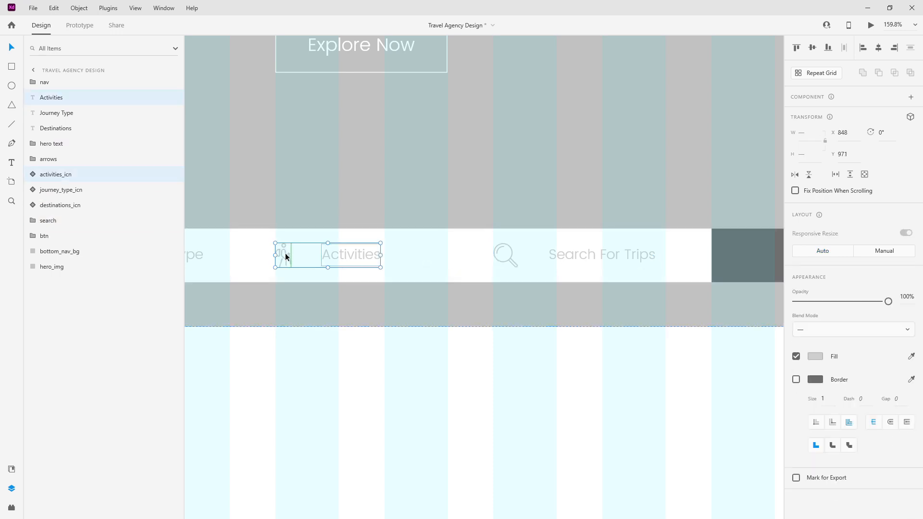
key("ctrl+g")
double_click(50, 97)
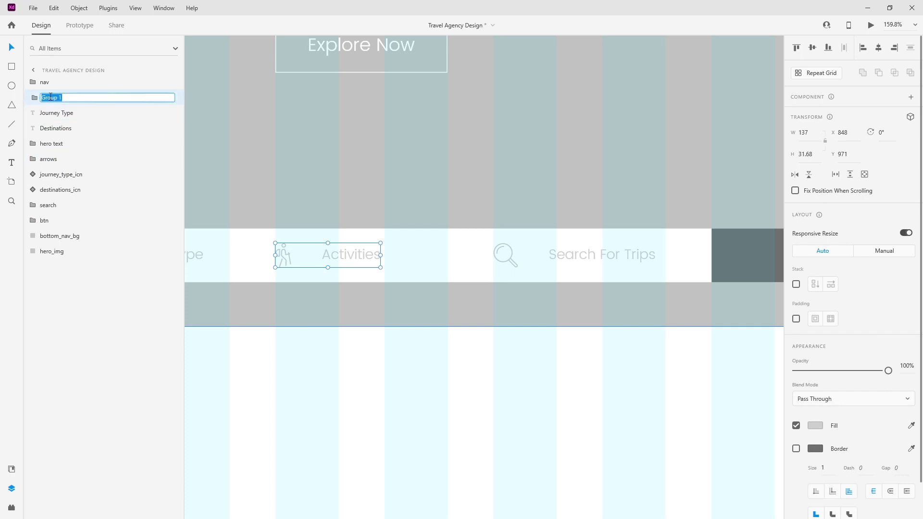
type("activities")
key("Return")
left_click_drag(50, 99, 62, 193)
Step: Group the Journey Type icon and text into a journey type group
left_click_drag(336, 148, 633, 130)
left_click(489, 236)
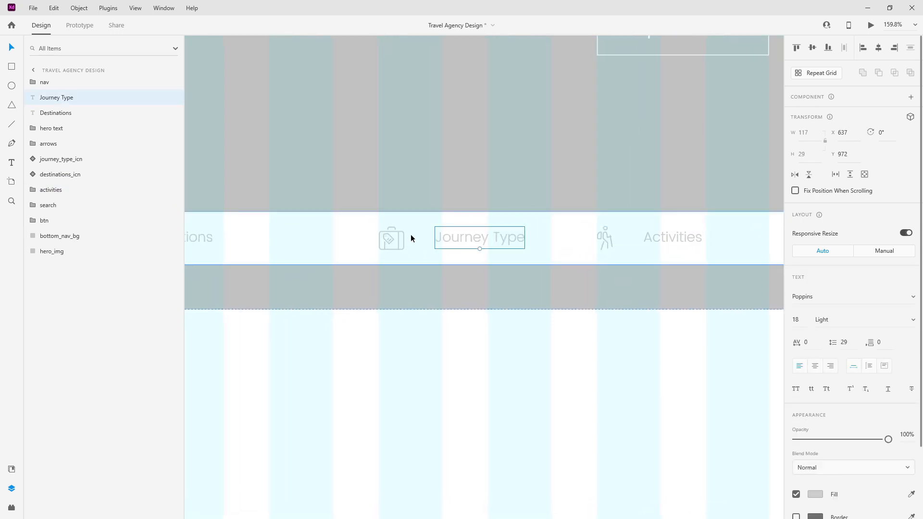
left_click(403, 235, "shift")
key("ctrl+g")
double_click(47, 97)
type("journey type")
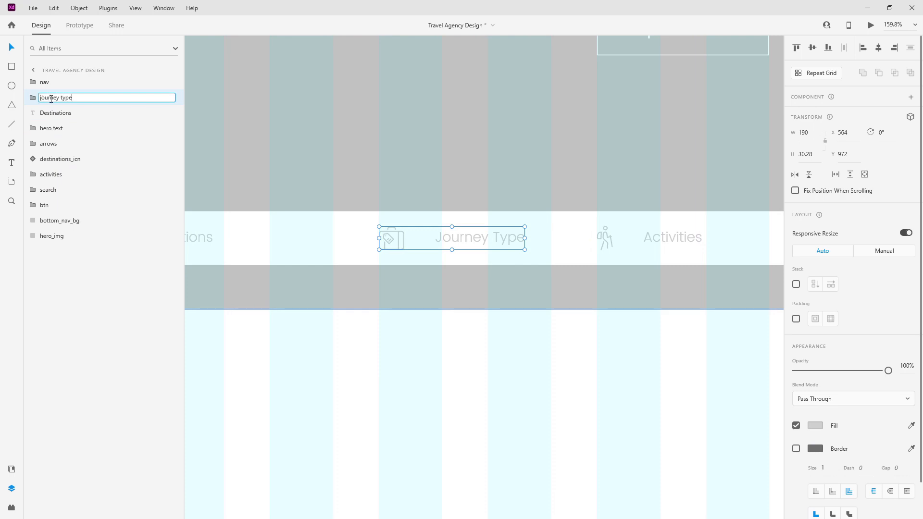
key("Return")
Step: Group the Destinations pin icon and label, naming the group 'destinations'
left_click_drag(260, 119, 532, 108)
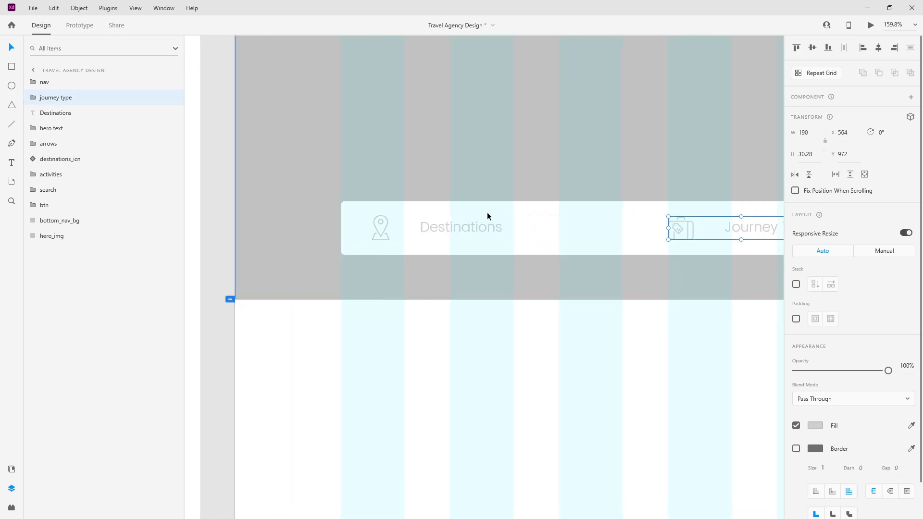
left_click(452, 227)
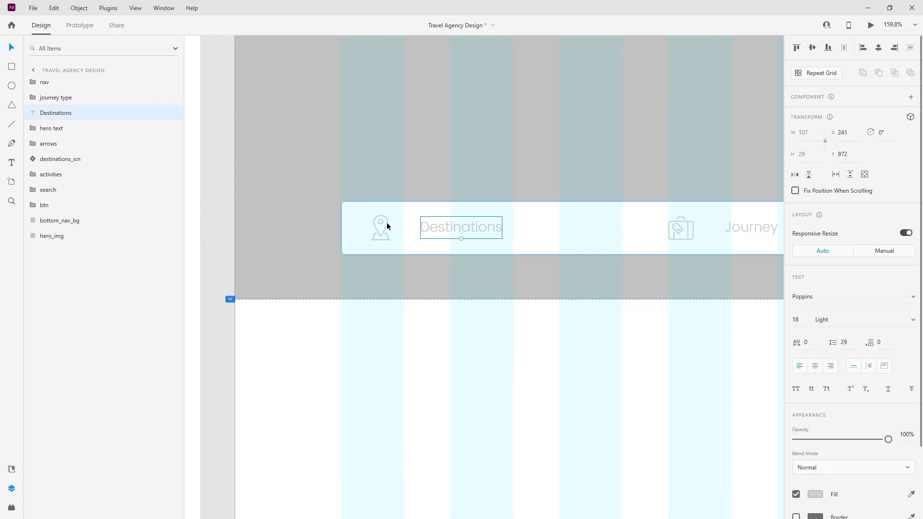
left_click(386, 223, "shift")
left_click(70, 113)
left_click(61, 158, "shift")
key("ctrl+g")
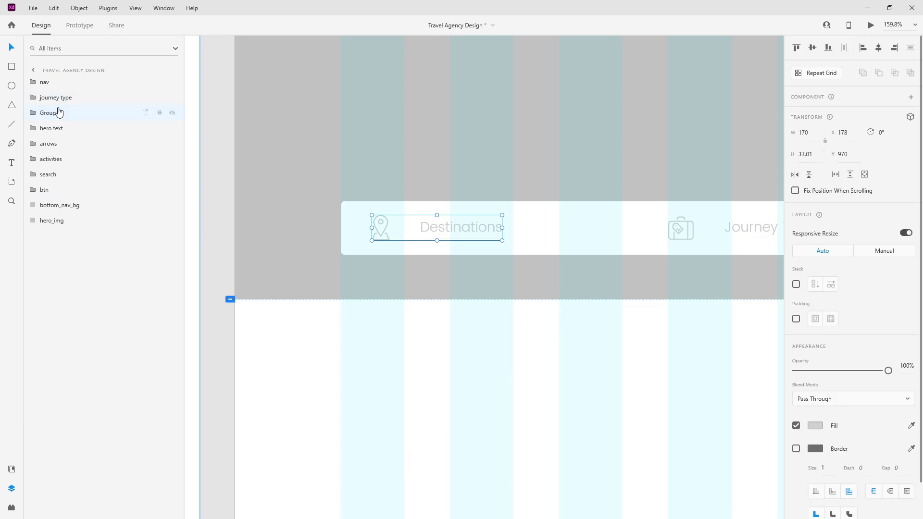
double_click(59, 113)
type("destinations")
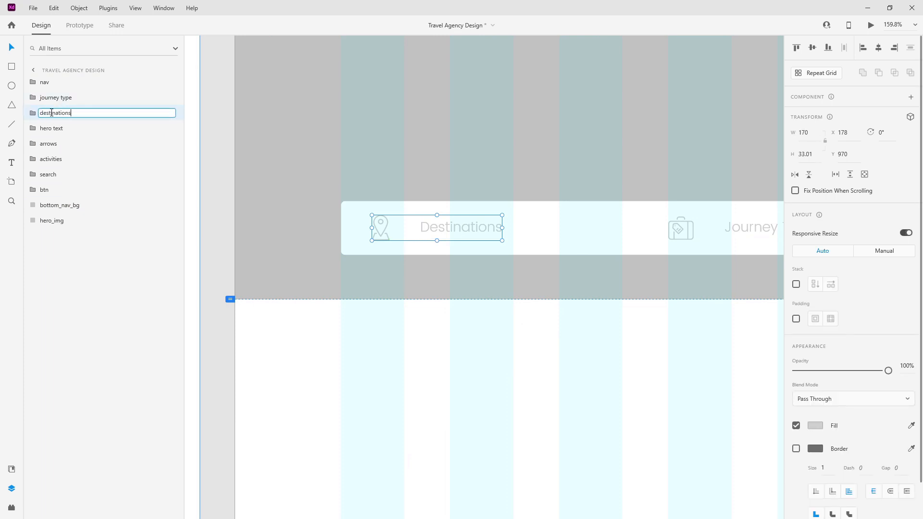
key("Return")
Step: Distribute the Destinations, Journey Type, Activities and Search fields evenly horizontally
scroll(378, 107, "down", 6)
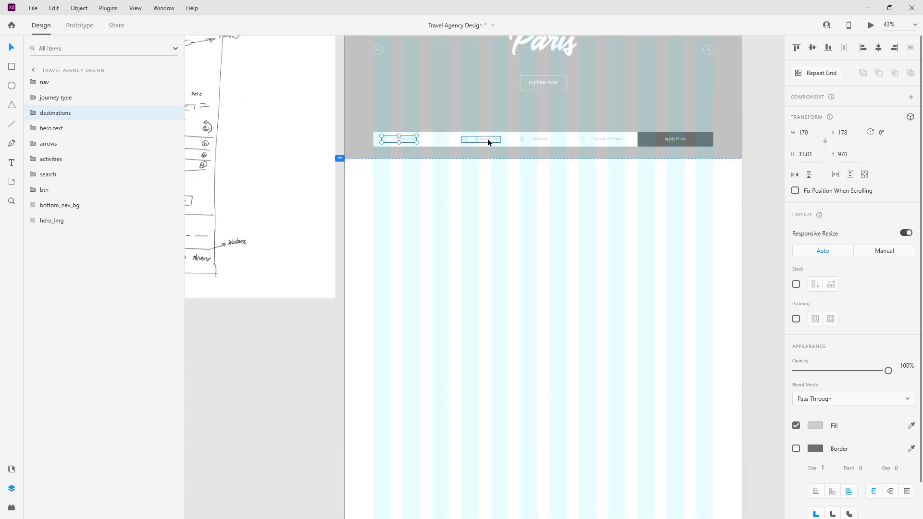
left_click(488, 139, "shift")
left_click(534, 138, "shift")
left_click(600, 136, "shift")
left_click(844, 48)
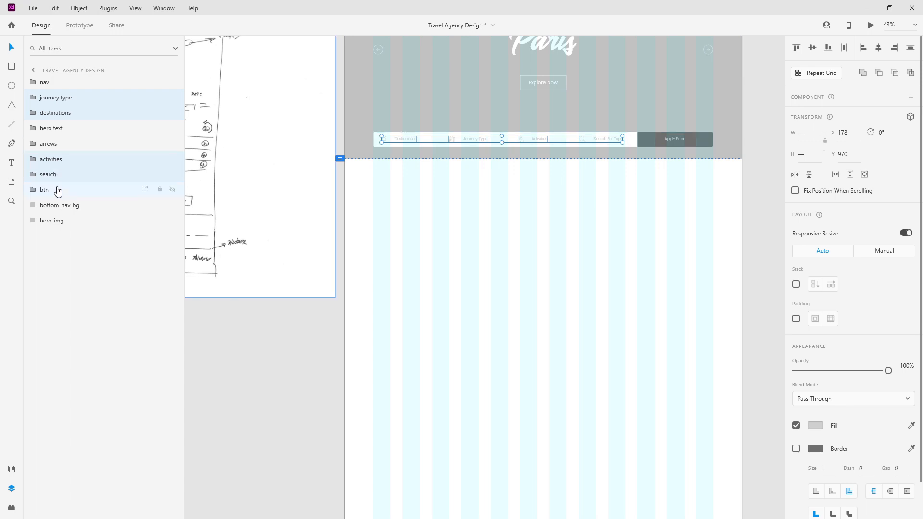
Step: Group the four fields with their background and name the group bottom_nav_bg
left_click(60, 206, "ctrl")
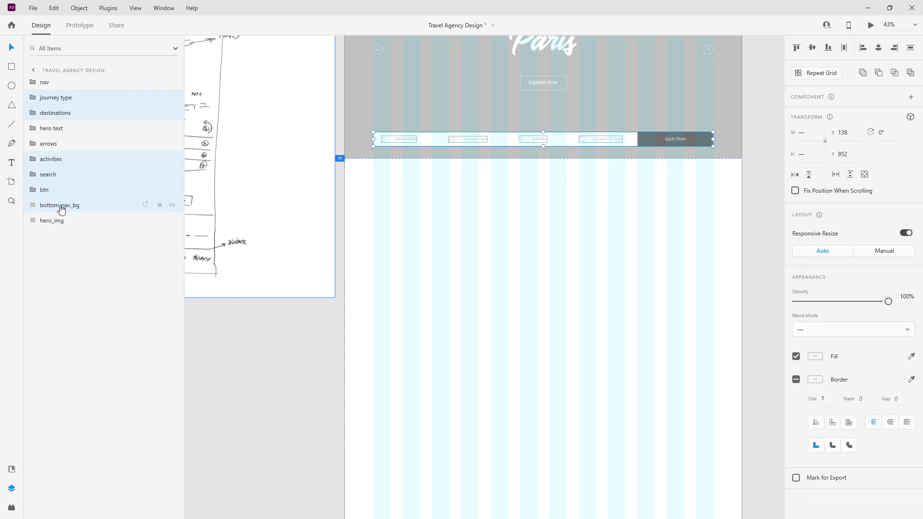
key("ctrl+g")
left_click_drag(49, 100, 38, 133)
left_click(38, 133)
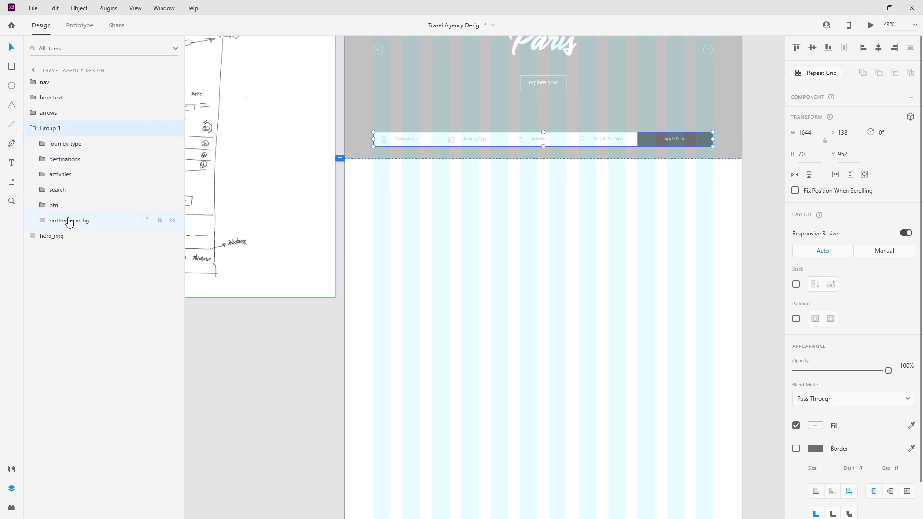
double_click(68, 220)
key("ctrl+c")
left_click(32, 128)
double_click(48, 128)
key("ctrl+v")
key("Return")
scroll(682, 232, "down", 3)
scroll(682, 232, "up", 3)
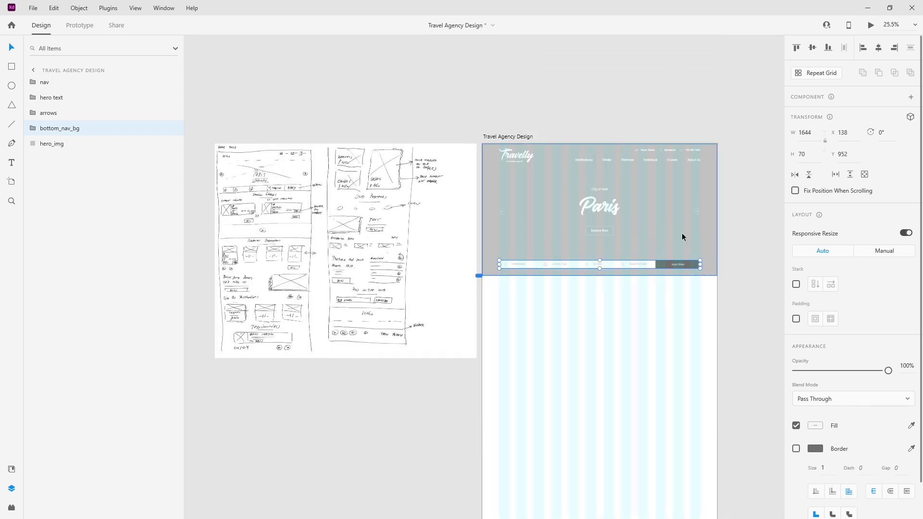
scroll(224, 214, "up", 6)
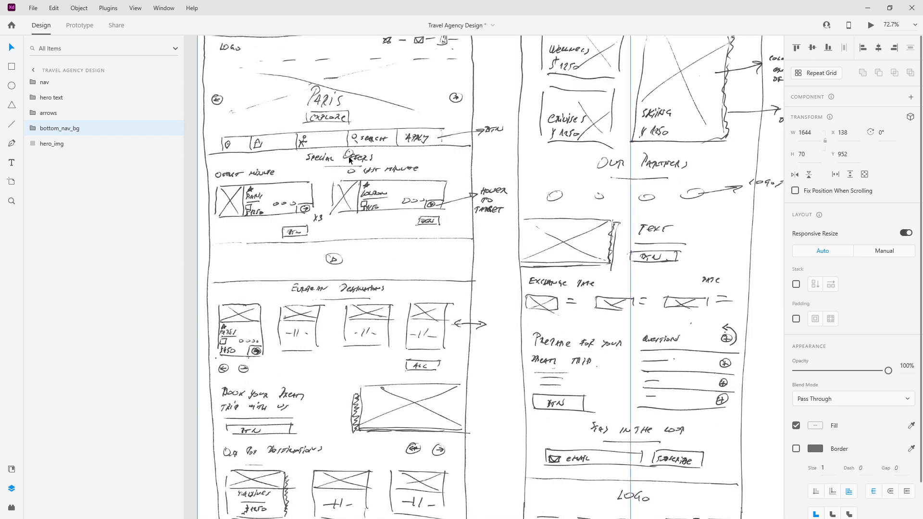
scroll(349, 160, "down", 5)
scroll(521, 222, "up", 2)
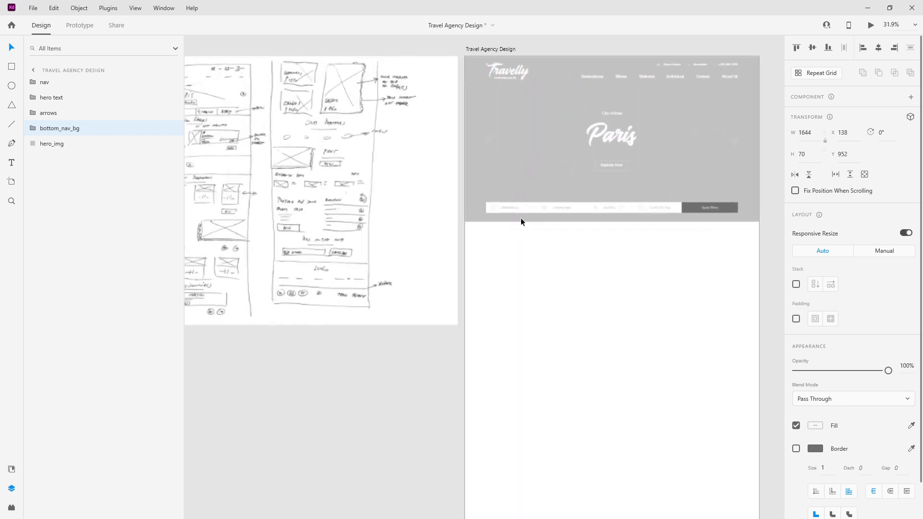
scroll(521, 218, "up", 1)
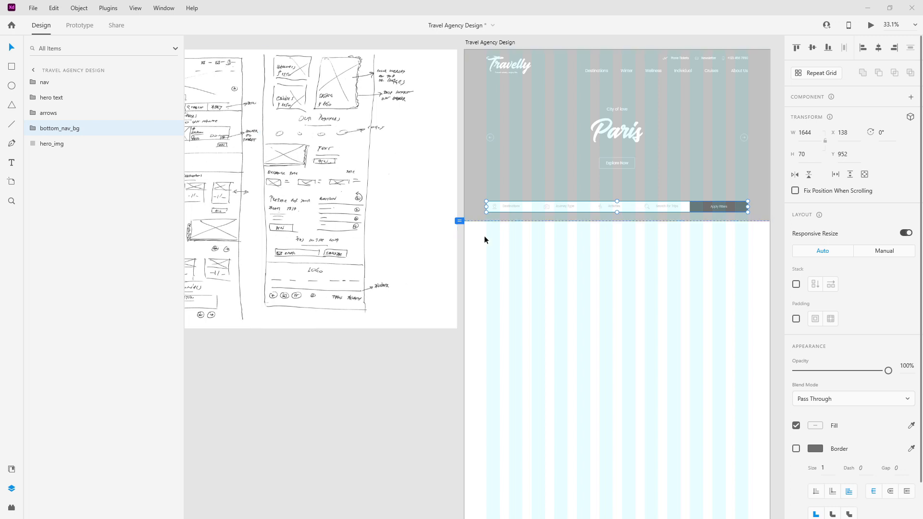
scroll(387, 238, "down", 2)
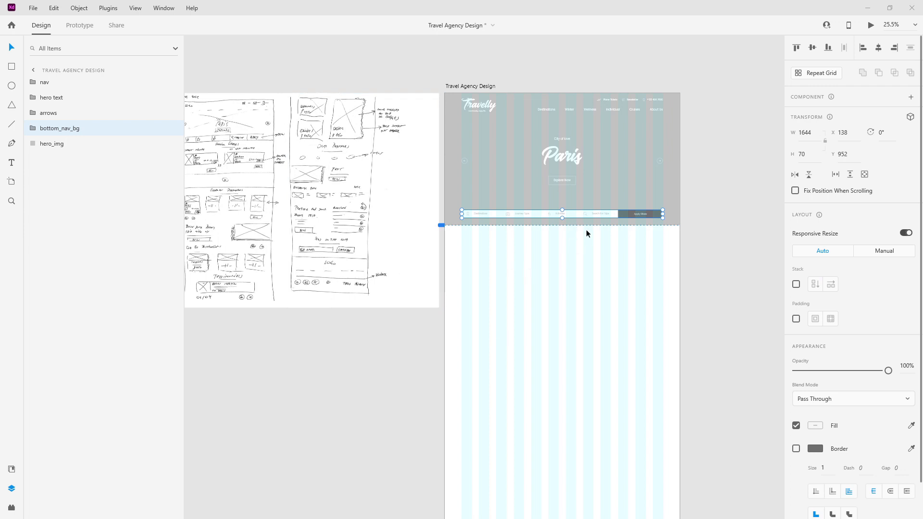
scroll(589, 239, "up", 2)
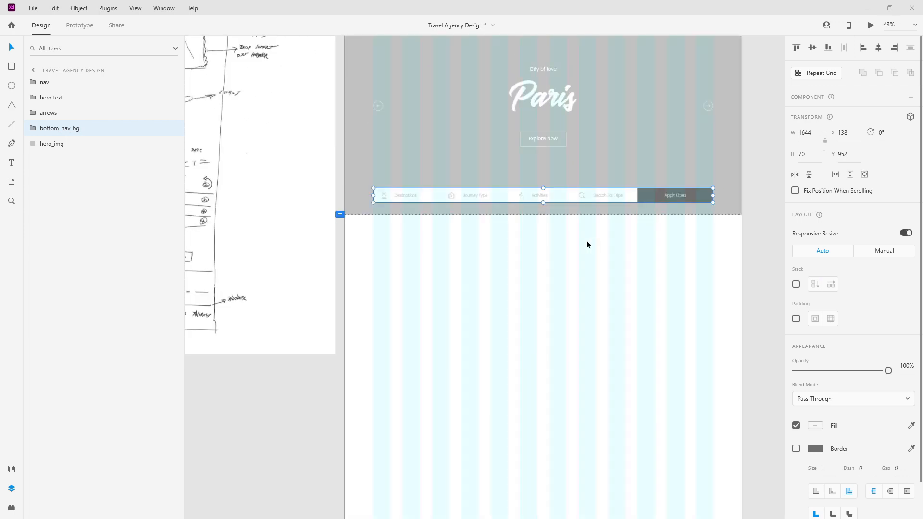
Step: Type 'Special Offers' below the hero and save Paris's text style as a Baksoda — 200pt character style
key("t")
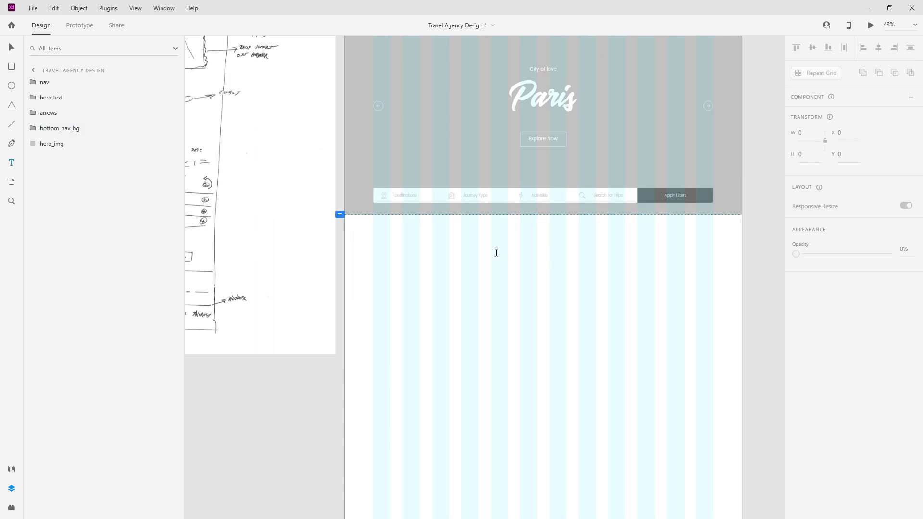
left_click(497, 255)
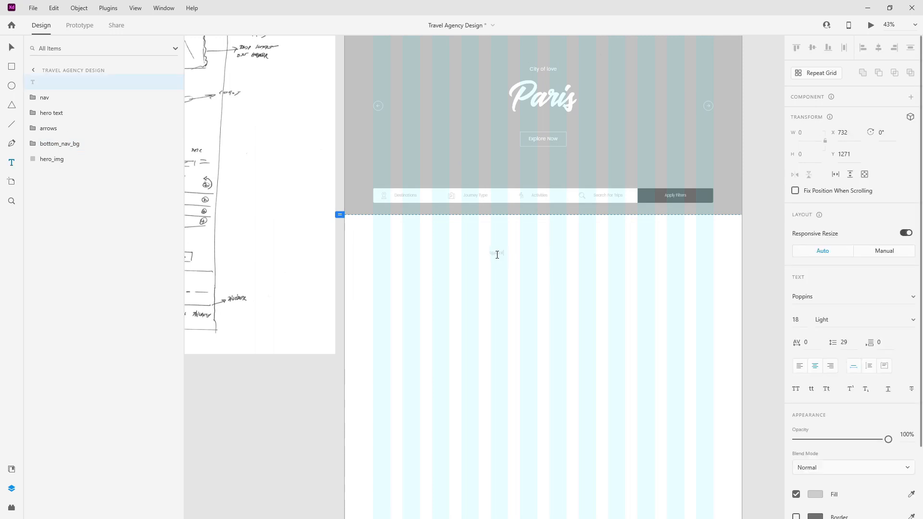
key("Escape")
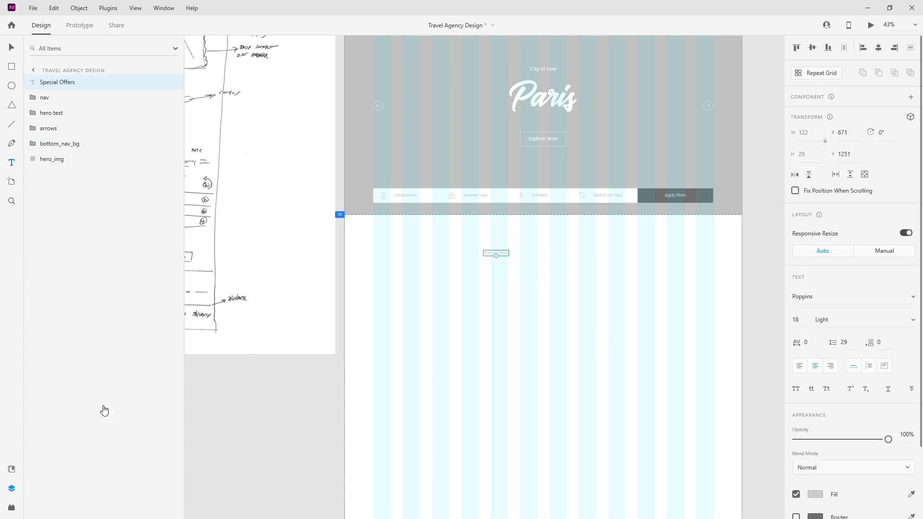
left_click(11, 470)
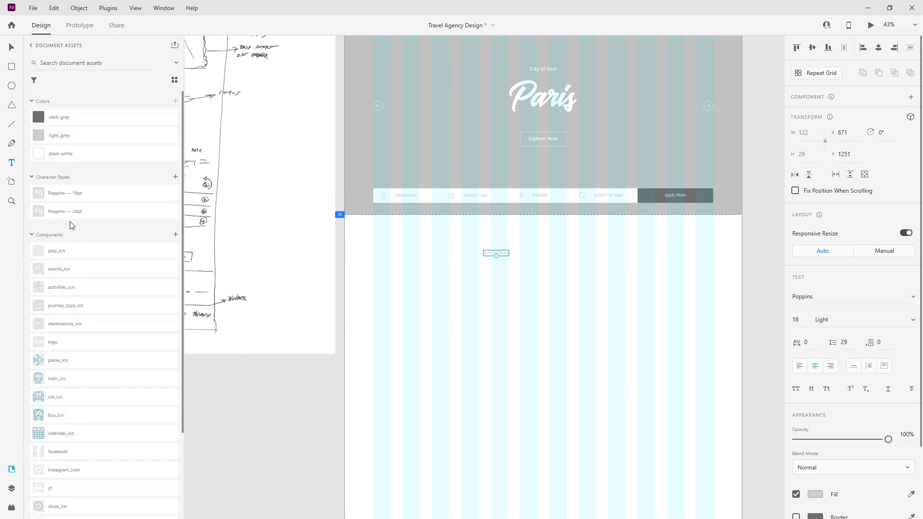
scroll(558, 210, "up", 2)
double_click(559, 143)
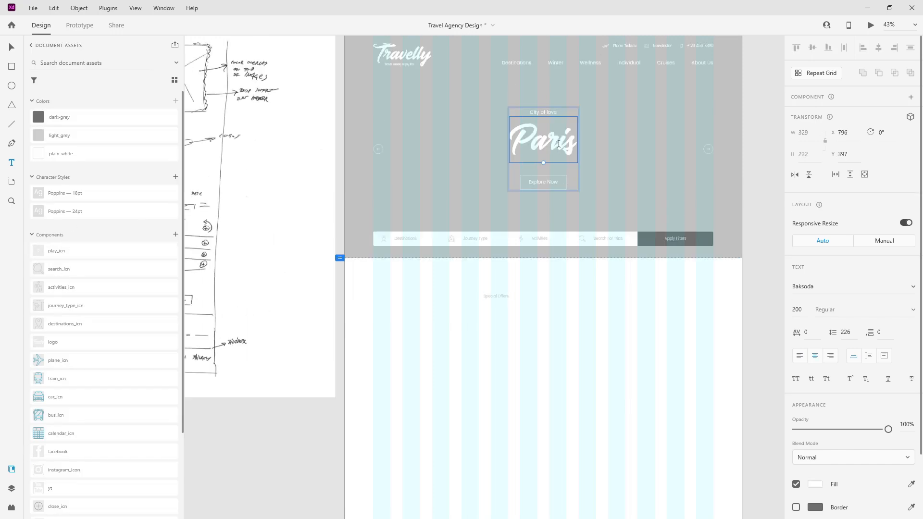
left_click(12, 47)
double_click(551, 147)
key("Escape")
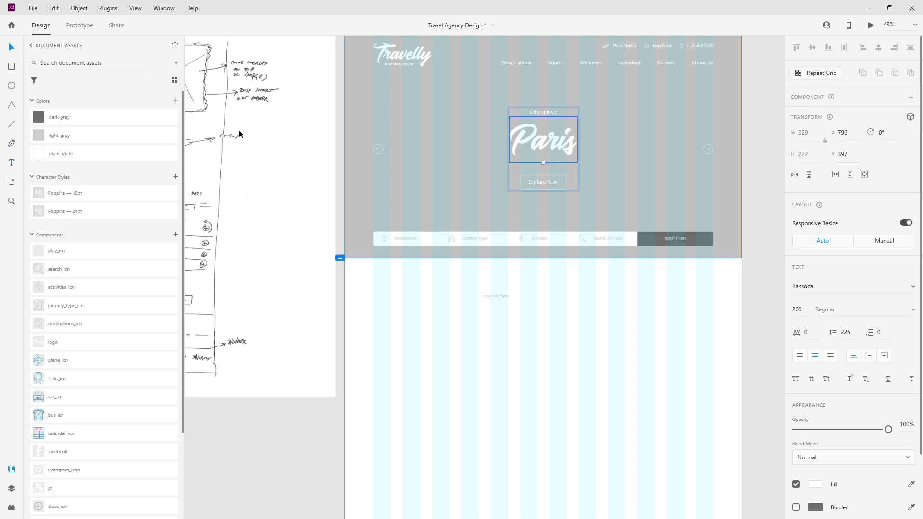
left_click(175, 177)
Step: Apply the Baksoda — 200pt style to the heading, eyedrop dark grey, and set size 120
scroll(165, 186, "down", 2)
left_click(490, 296)
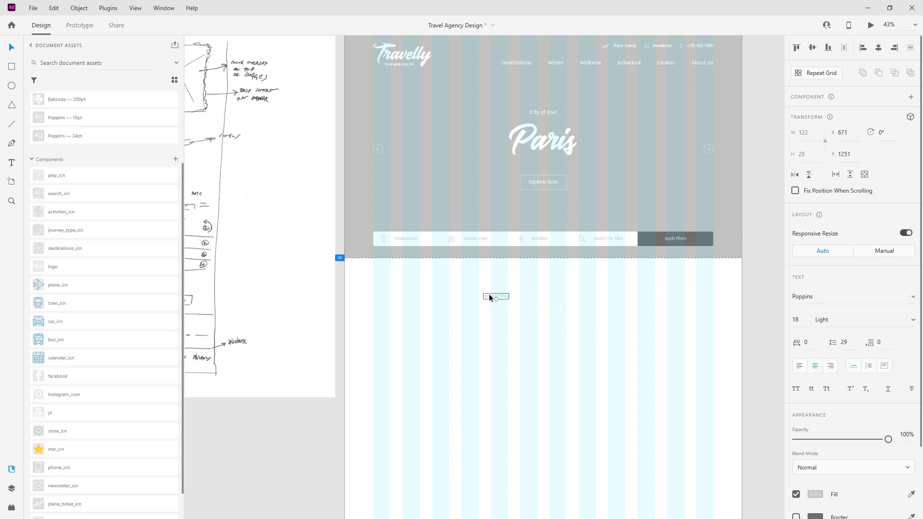
left_click(107, 98)
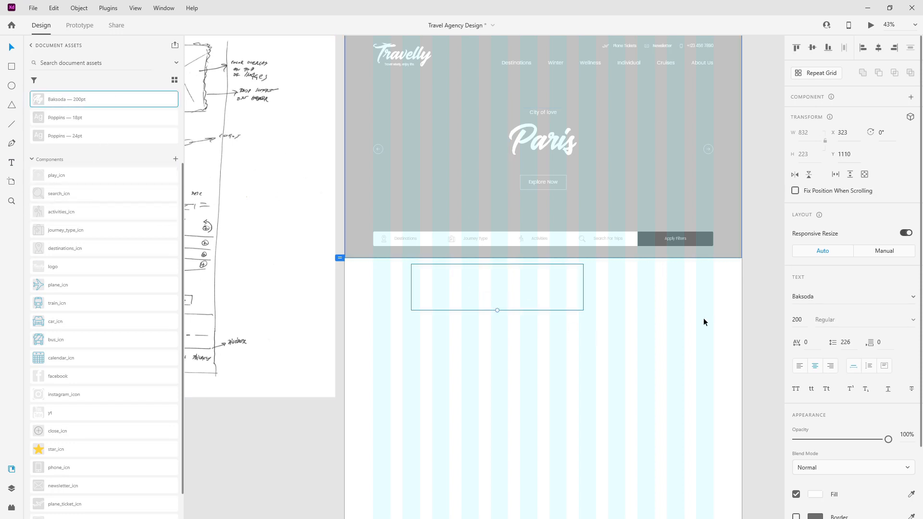
scroll(891, 437, "down", 2)
left_click(911, 409)
left_click(661, 242)
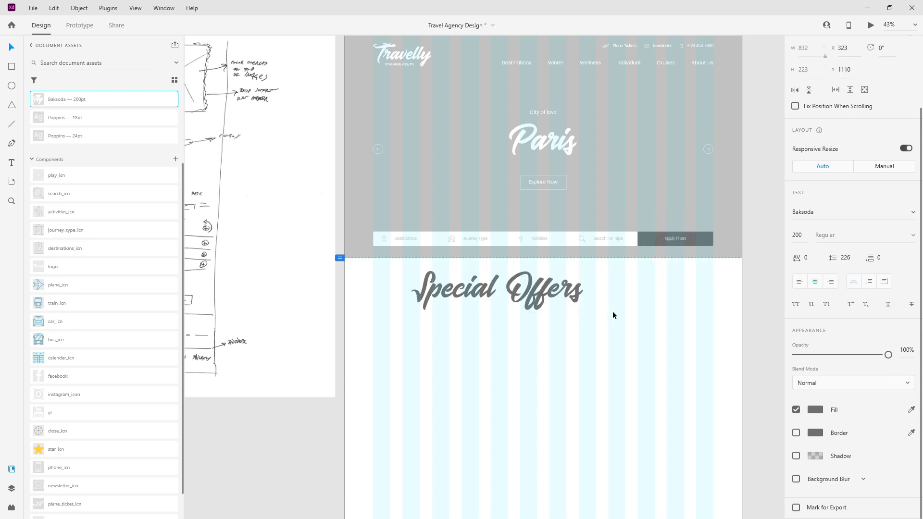
left_click(802, 237)
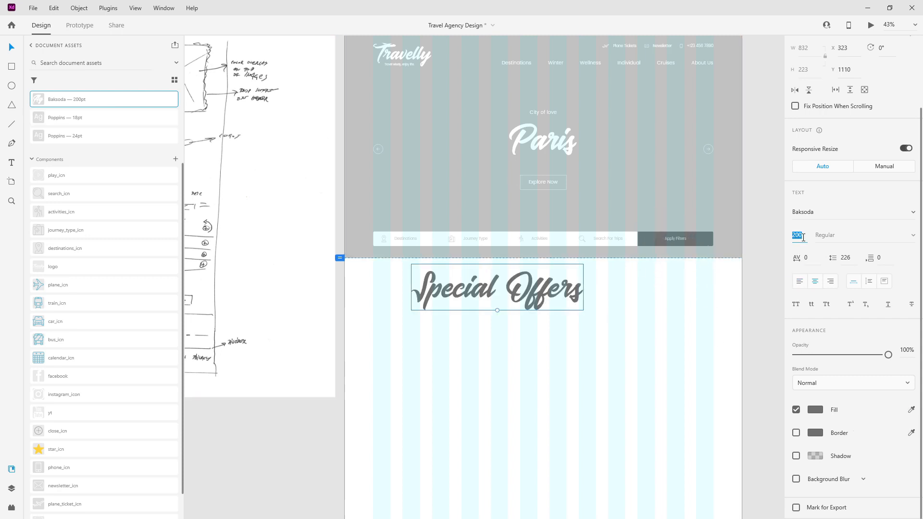
type("120")
key("Return")
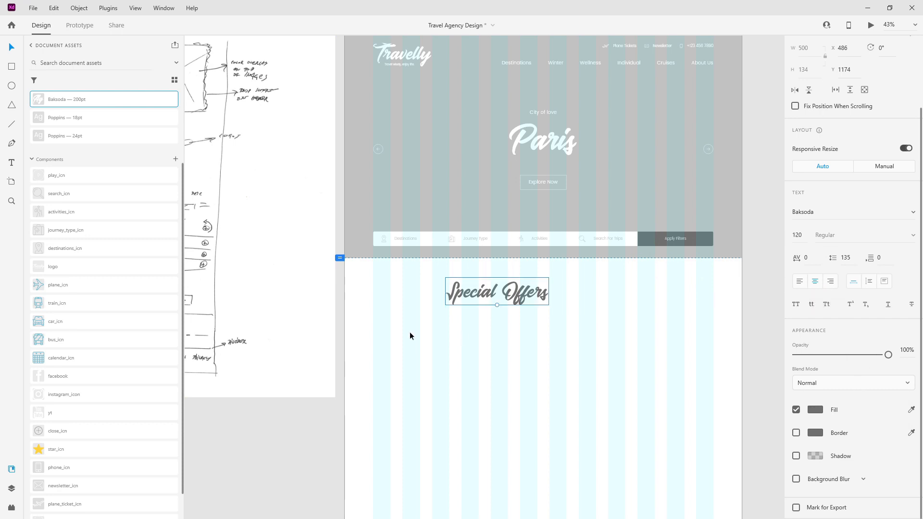
Step: Centre the heading horizontally below the hero and place its layer under hero_img
left_click(420, 346)
scroll(420, 347, "up", 2)
left_click(548, 363)
left_click(879, 48)
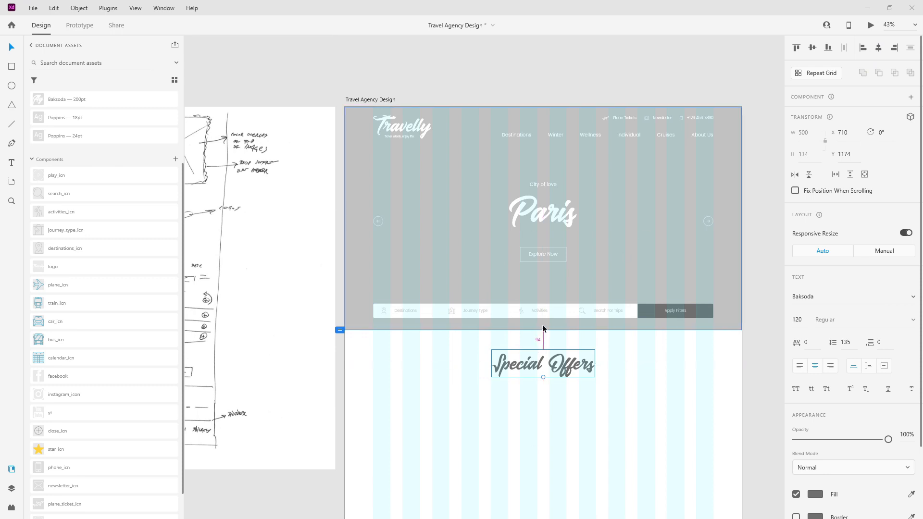
left_click_drag(581, 365, 578, 370)
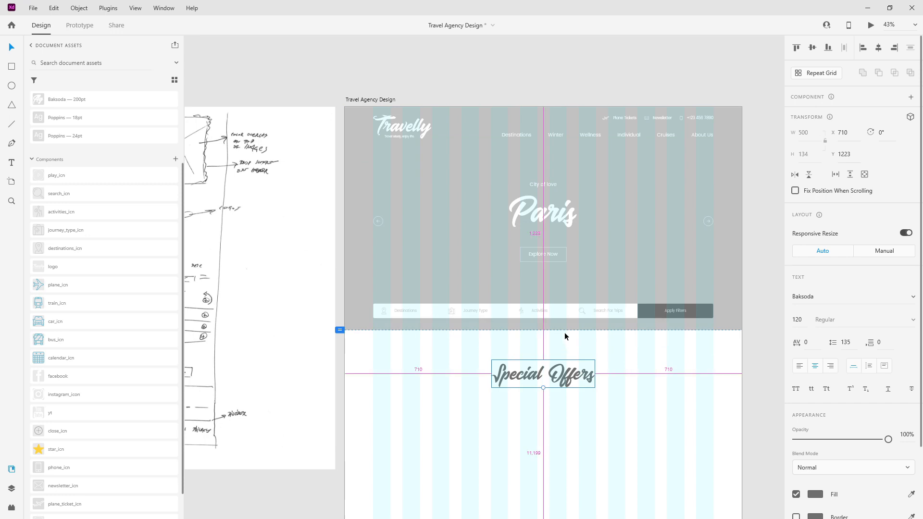
key("Up")
key("Up")
key("Up")
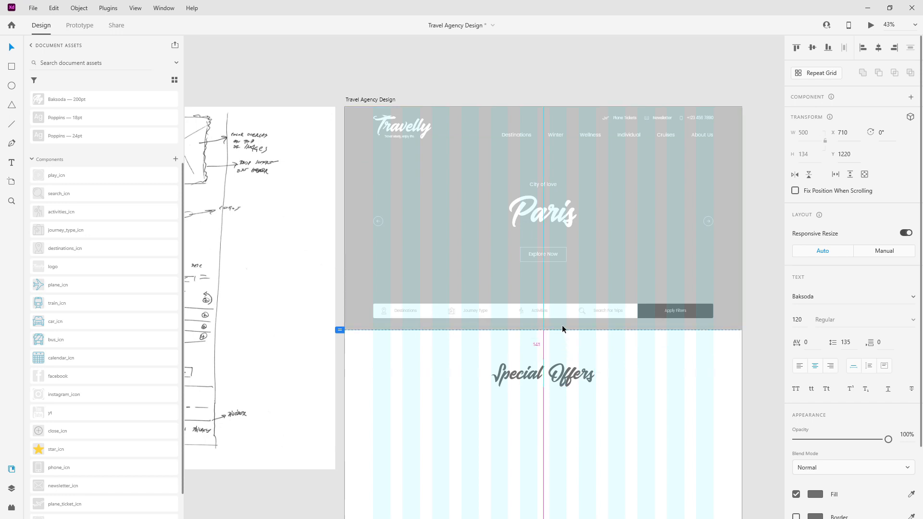
key("shift+Down")
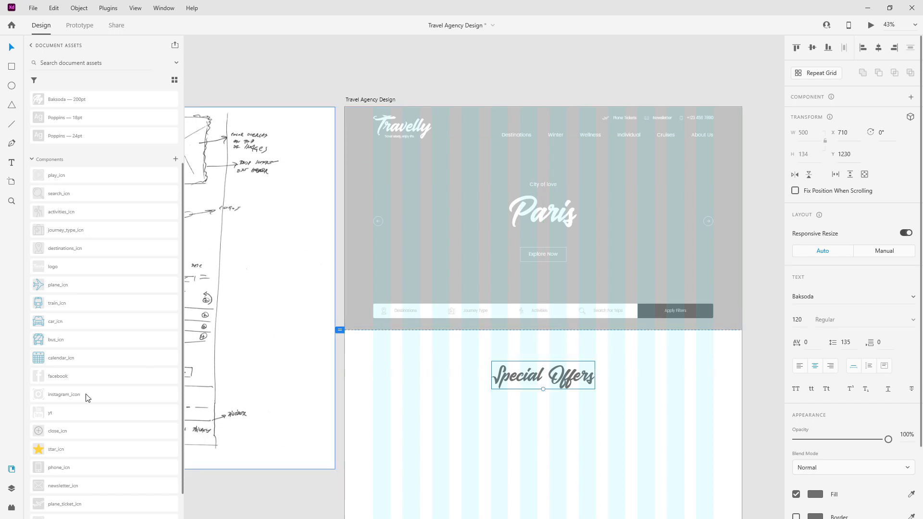
left_click(10, 490)
left_click_drag(70, 83, 67, 184)
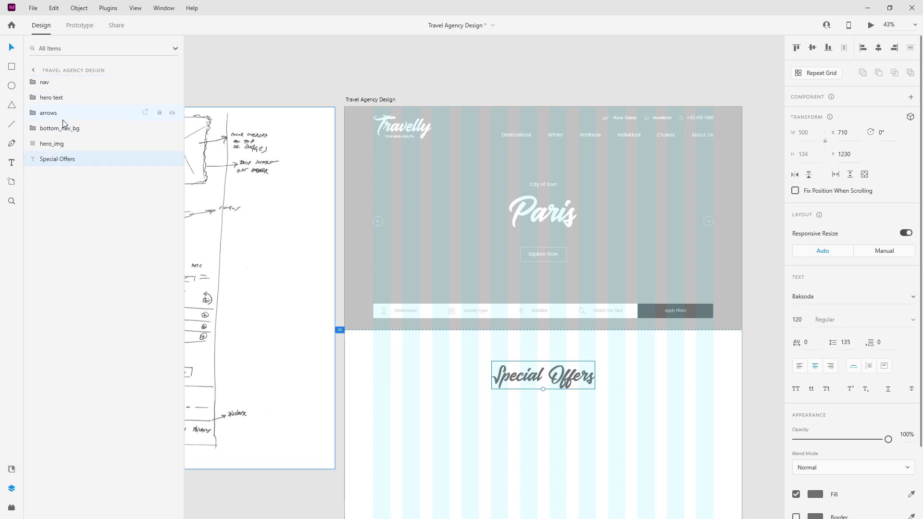
left_click(64, 144)
Step: Group the five hero layers from nav to hero_img and name the group 'top sections'
left_click(66, 87, "shift")
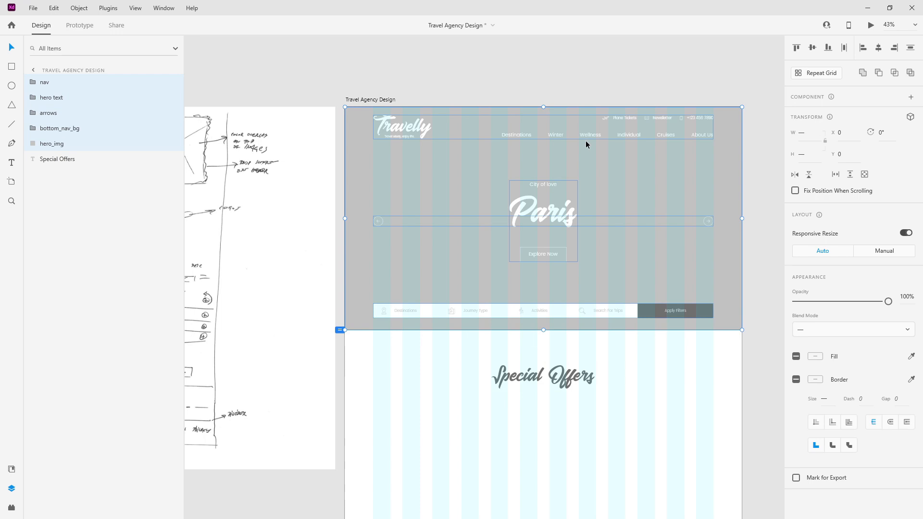
key("ctrl+g")
double_click(52, 83)
type("h")
double_click(52, 82)
type("top sections")
key("Return")
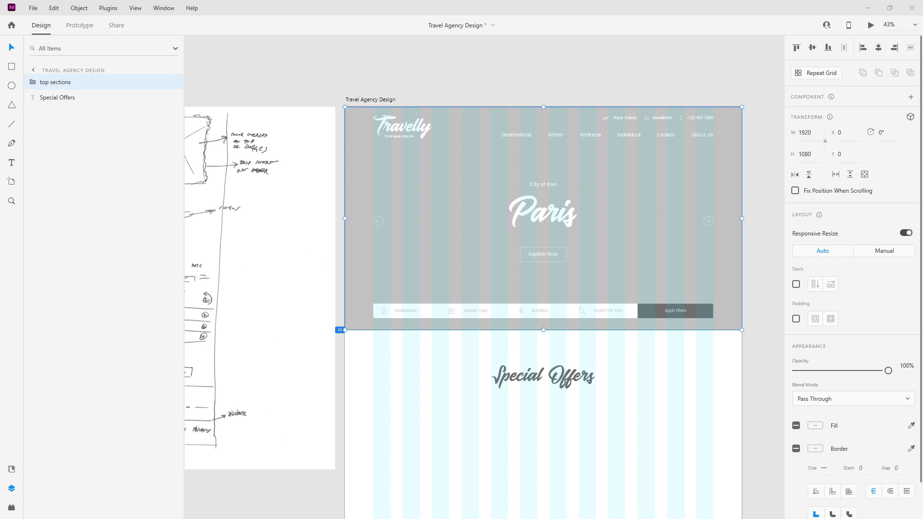
left_click(548, 380)
scroll(549, 362, "down", 3)
Step: Duplicate the heading below itself and give the copy the Poppins 24pt style in dark grey
scroll(529, 281, "up", 3)
left_click_drag(561, 262, 580, 294)
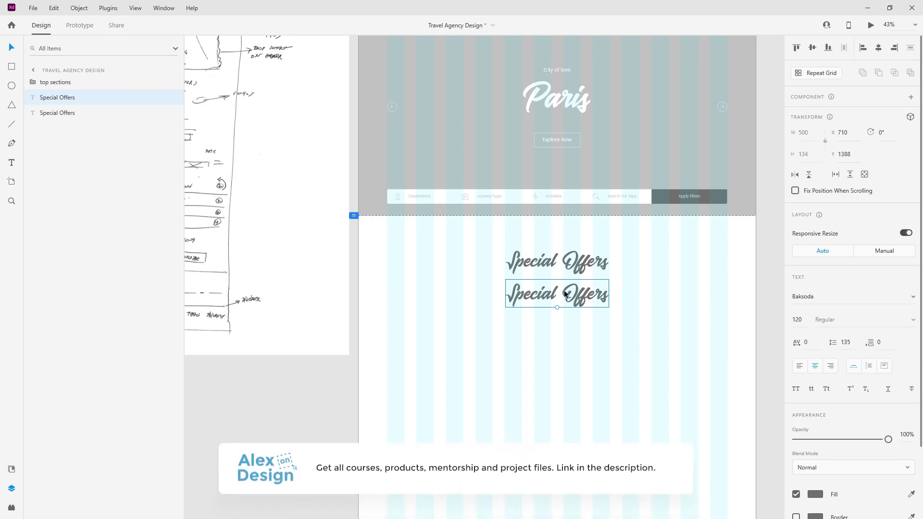
left_click_drag(80, 98, 71, 134)
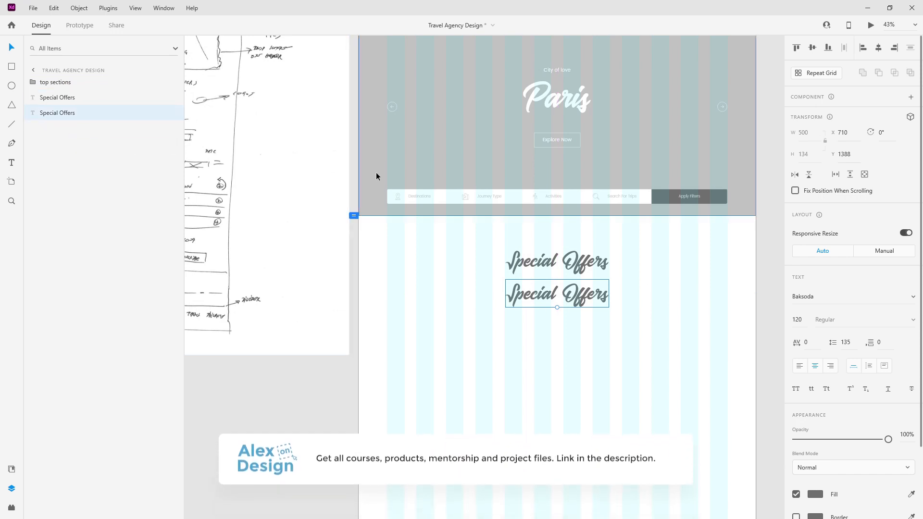
left_click(11, 469)
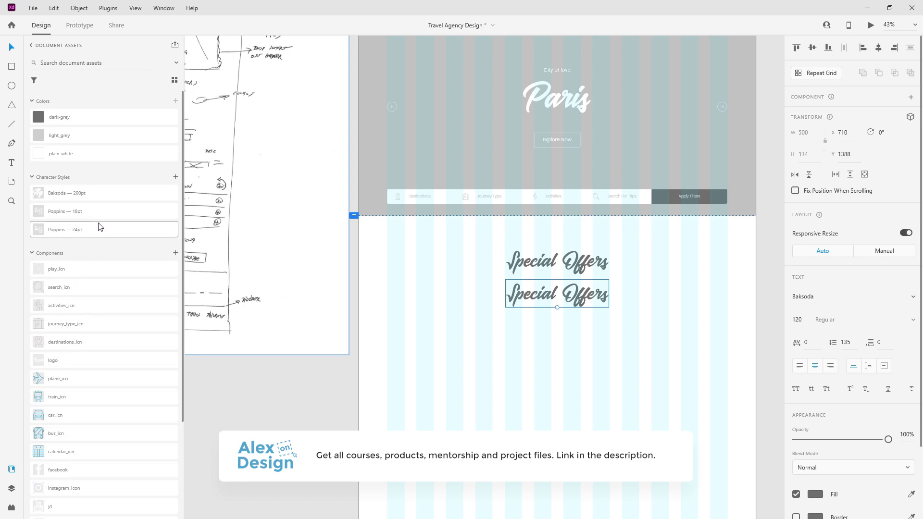
left_click(100, 226)
left_click(72, 121)
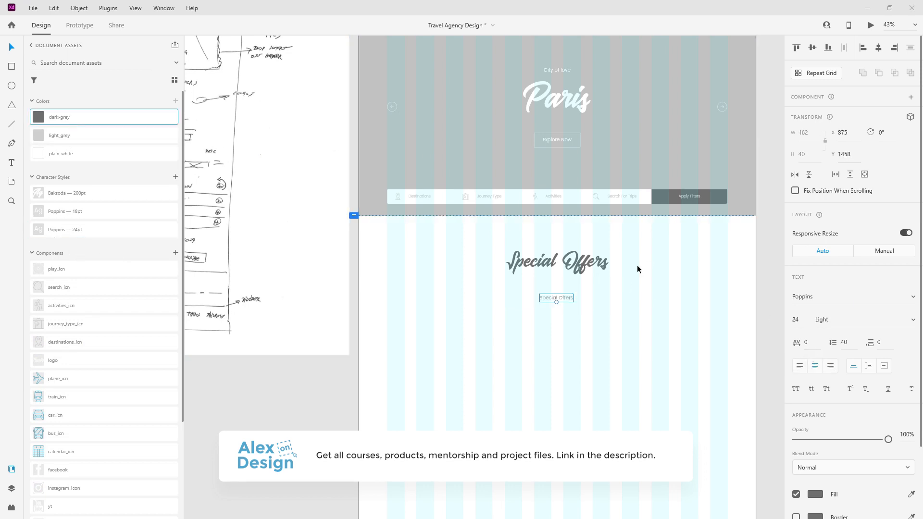
Step: Retype the copy as 'special offers which are expiring soon' and set it 40 px below the title
double_click(563, 297)
type("special offers which are expiring soon")
key("Escape")
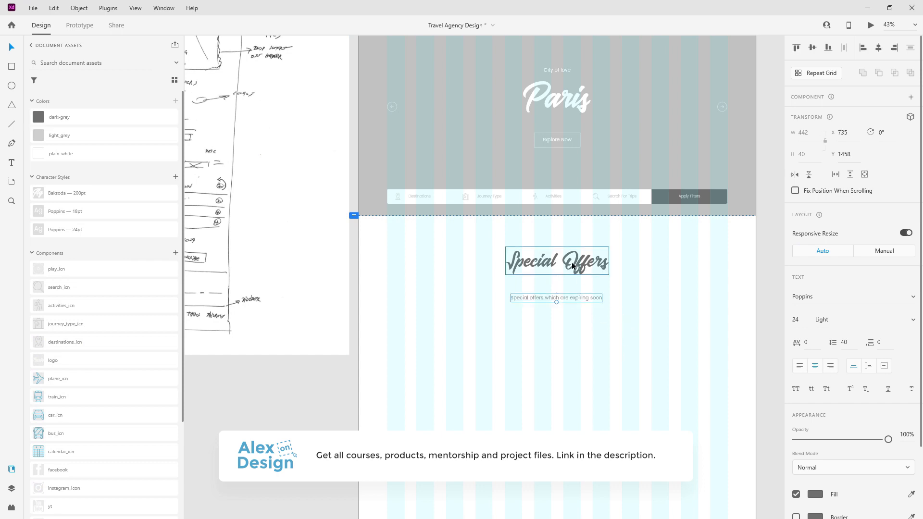
left_click_drag(575, 295, 578, 276)
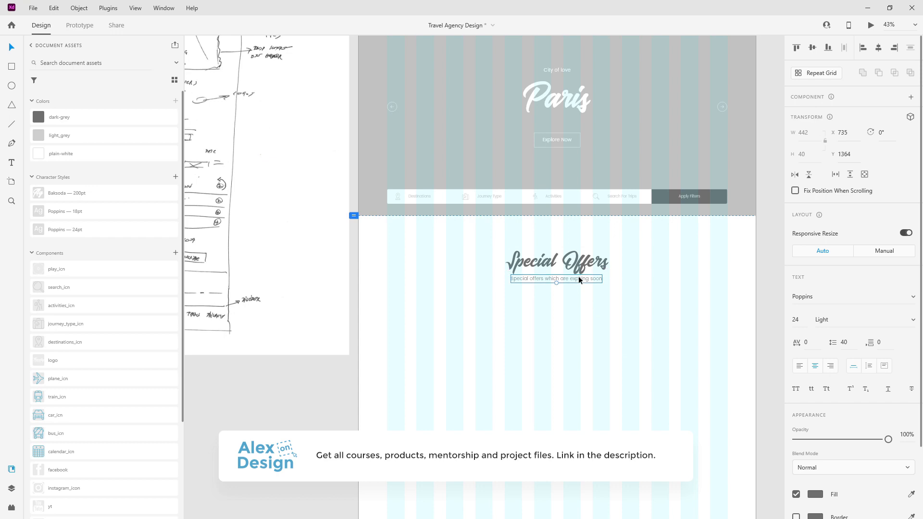
key("shift+Down")
key("shift+Down")
key("shift+Down")
key("shift+Down")
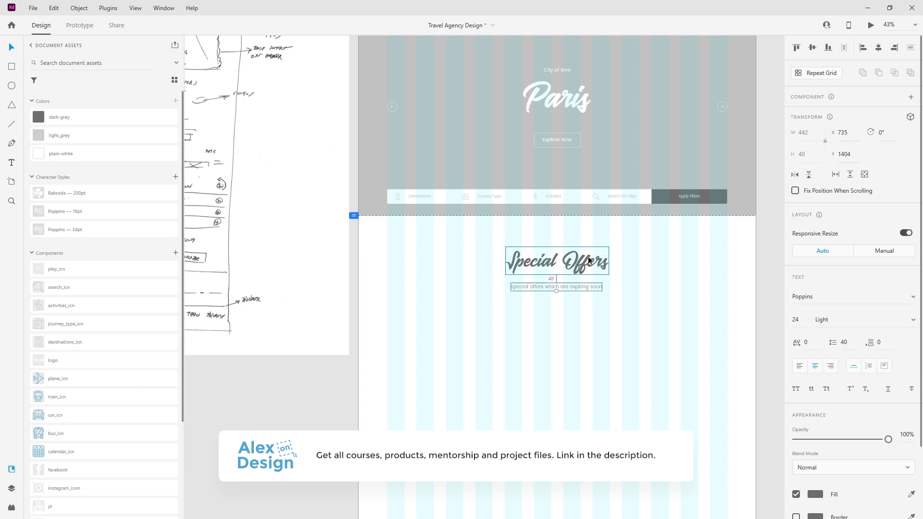
Step: Group the title and subtitle together as 'section title'
left_click(20, 490)
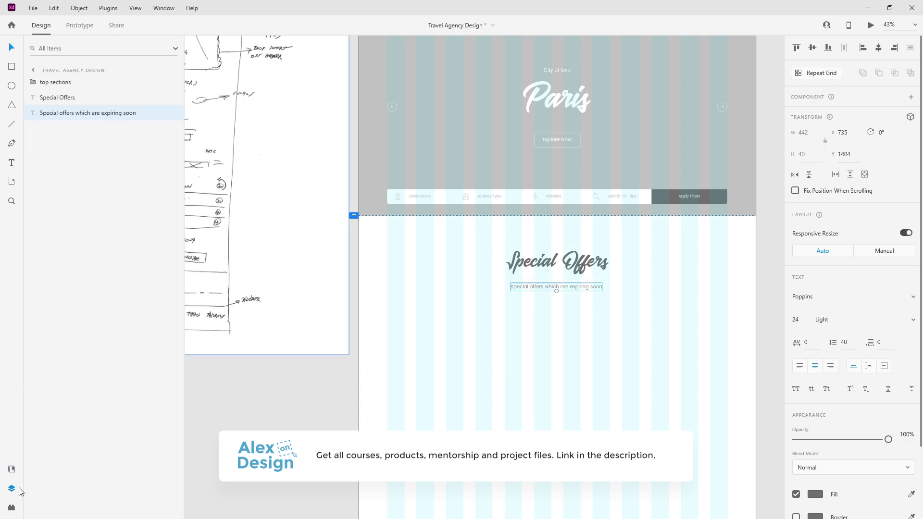
left_click(62, 98, "shift")
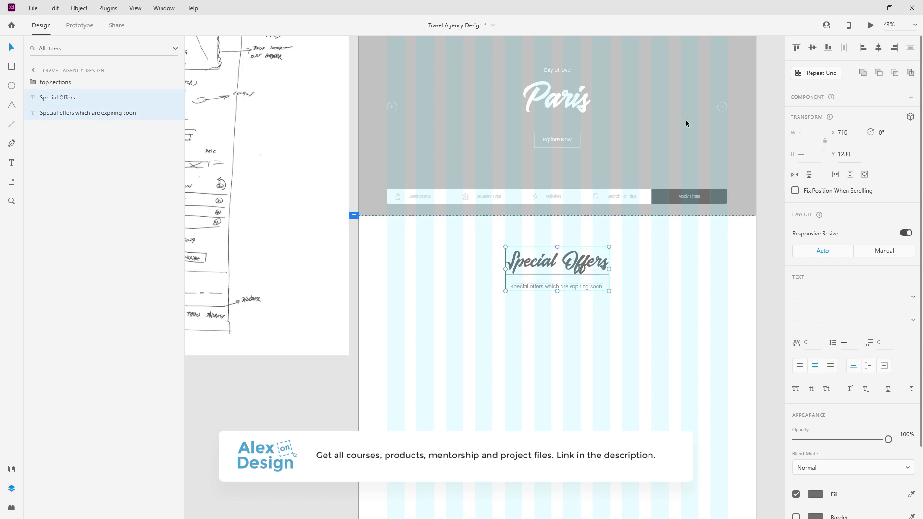
key("ctrl+g")
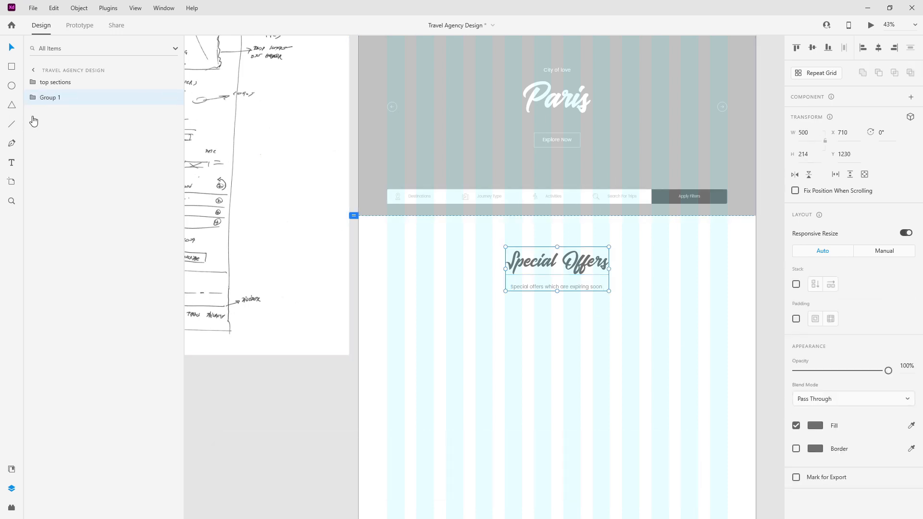
double_click(49, 98)
type("s")
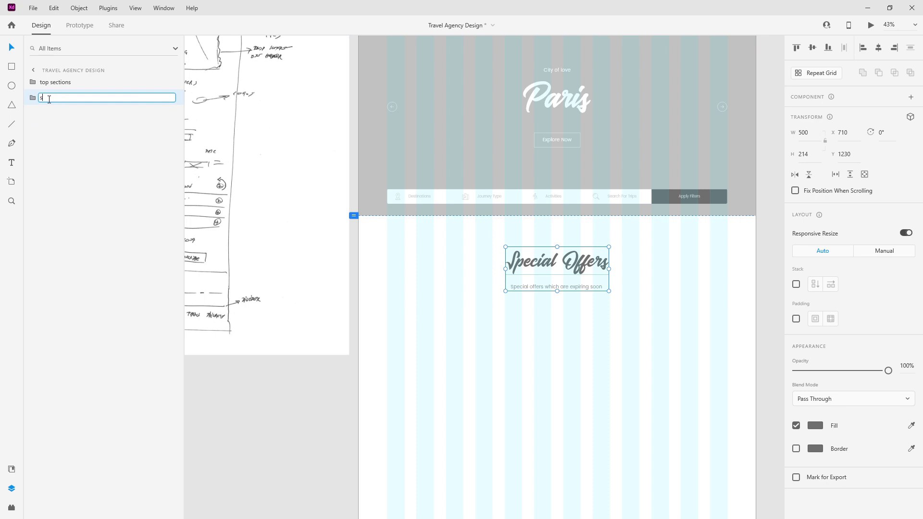
type("ection title")
key("Return")
Step: Duplicate the subtitle out of the group, left-align it, and move it to the artboard's left
scroll(630, 293, "down", 3)
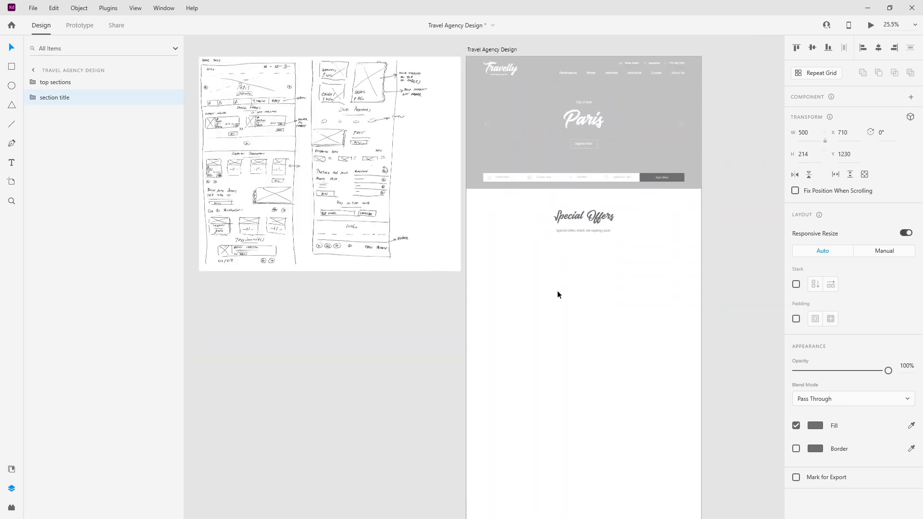
scroll(557, 290, "down", 2)
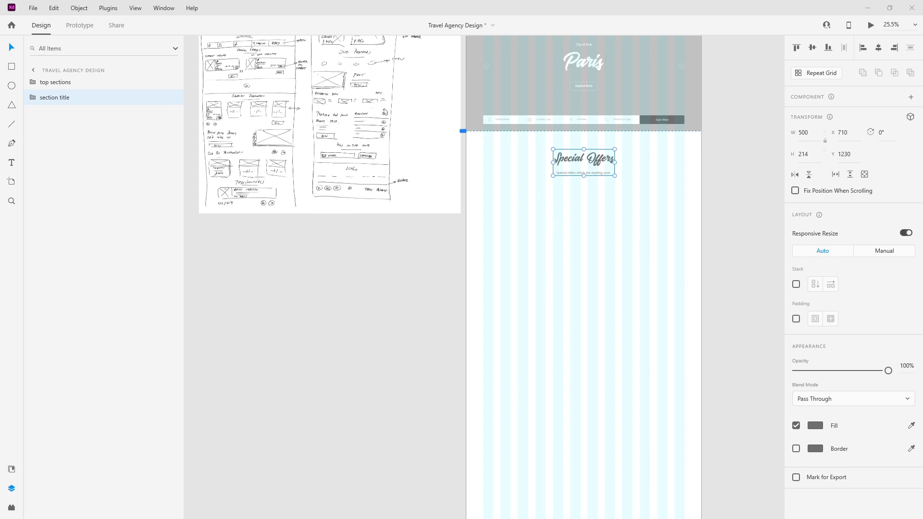
scroll(523, 178, "up", 3)
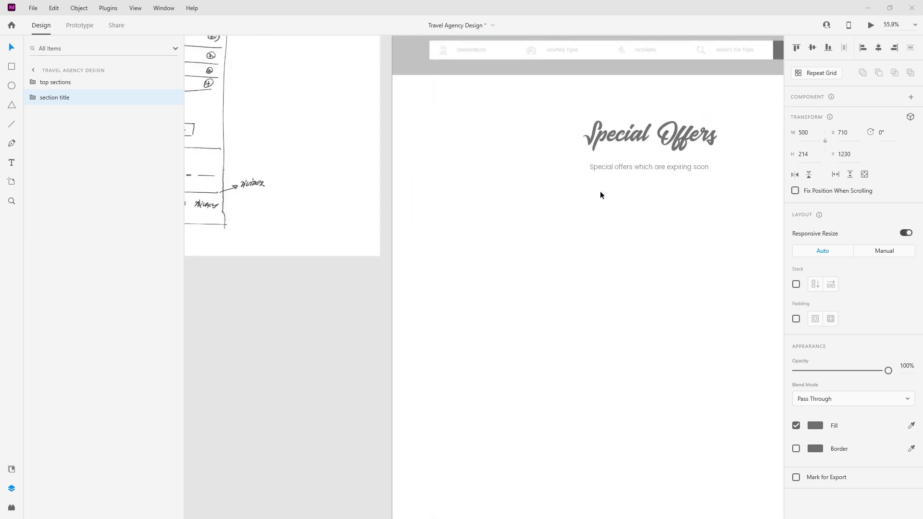
left_click(34, 99)
left_click(68, 129)
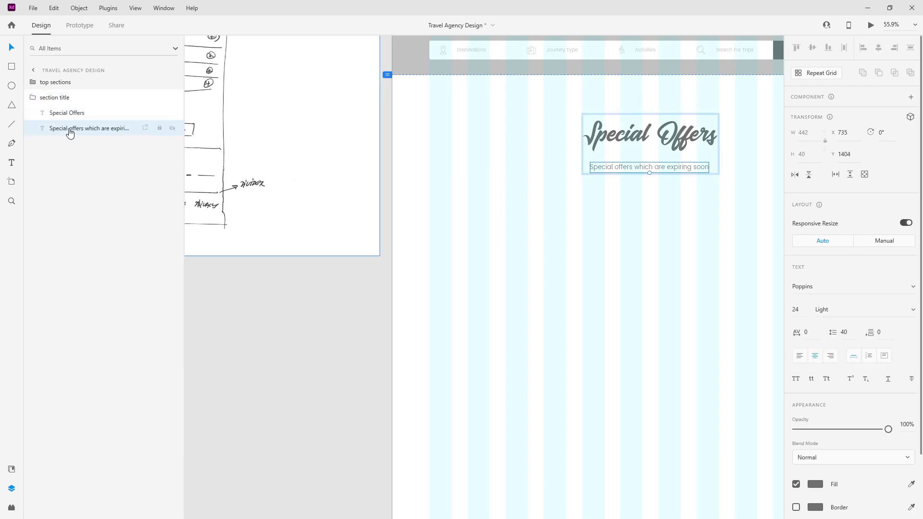
key("ctrl+d")
left_click_drag(76, 130, 83, 96)
left_click(32, 113)
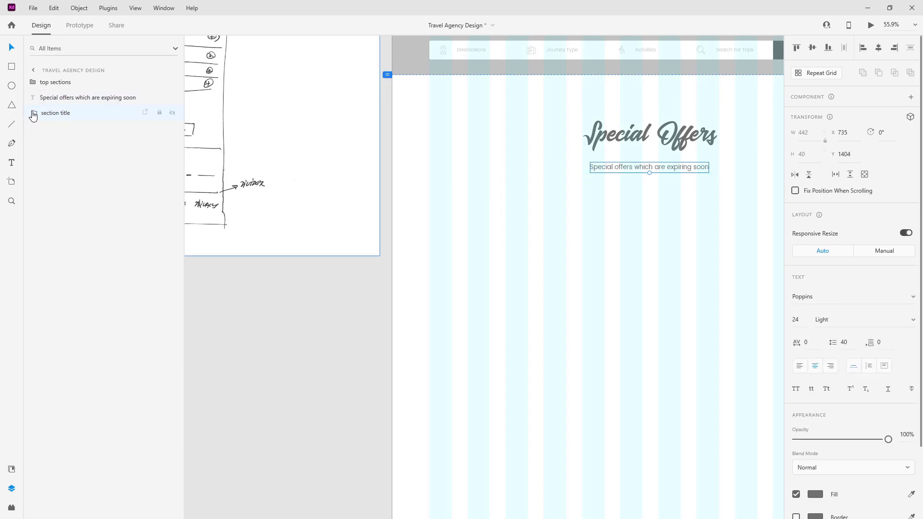
left_click(799, 366)
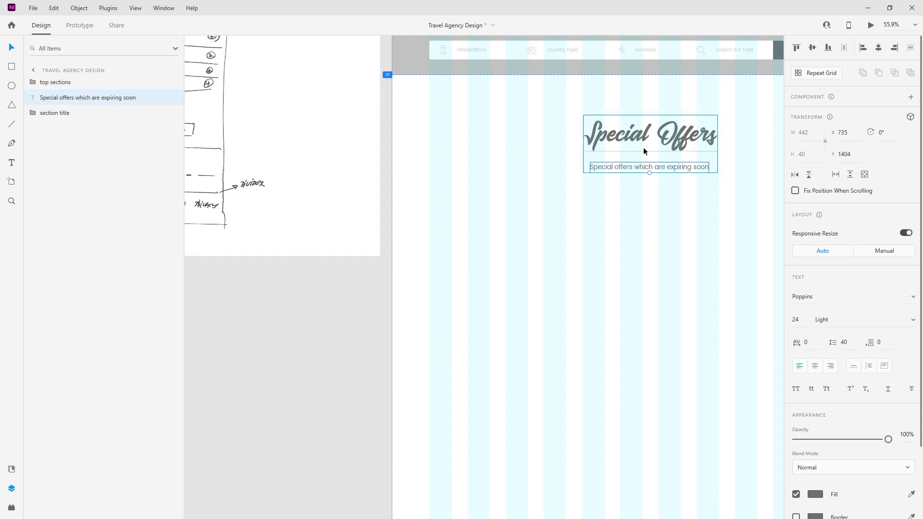
left_click_drag(631, 166, 514, 247)
Step: Retype the copy as 'First Minute Offers' in Bold, then paste the stopwatch icon onto the artboard
double_click(514, 247)
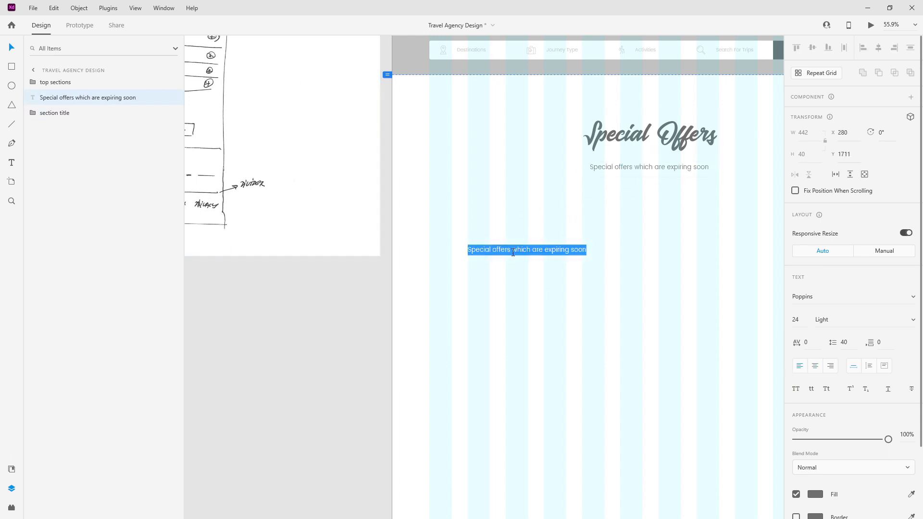
type("First ")
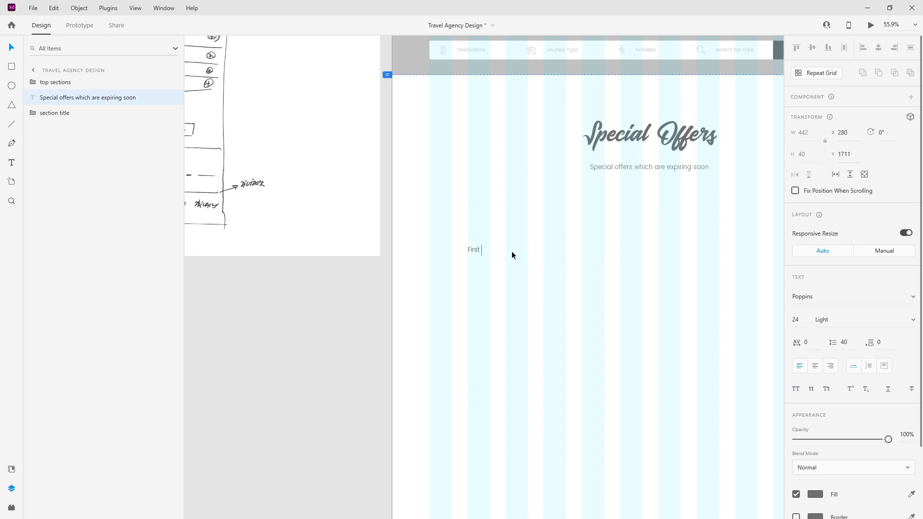
type("Minute Offers")
key("Escape")
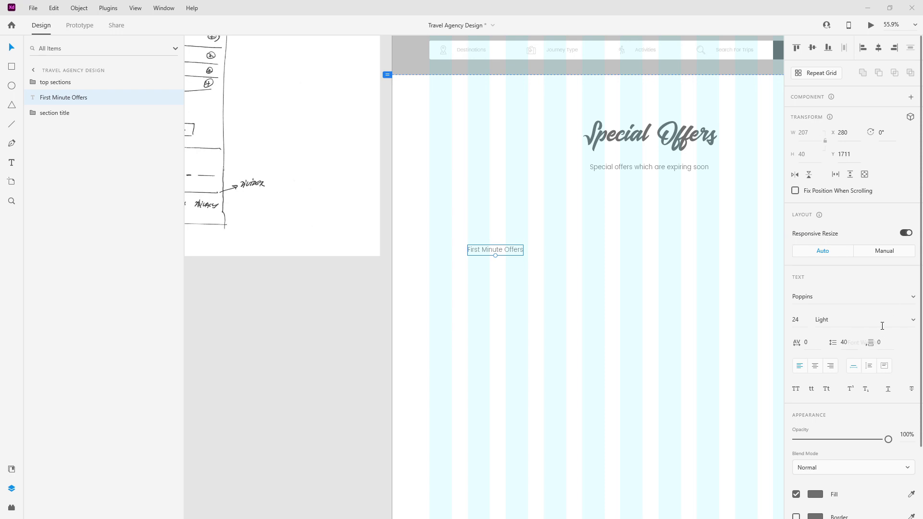
left_click(913, 320)
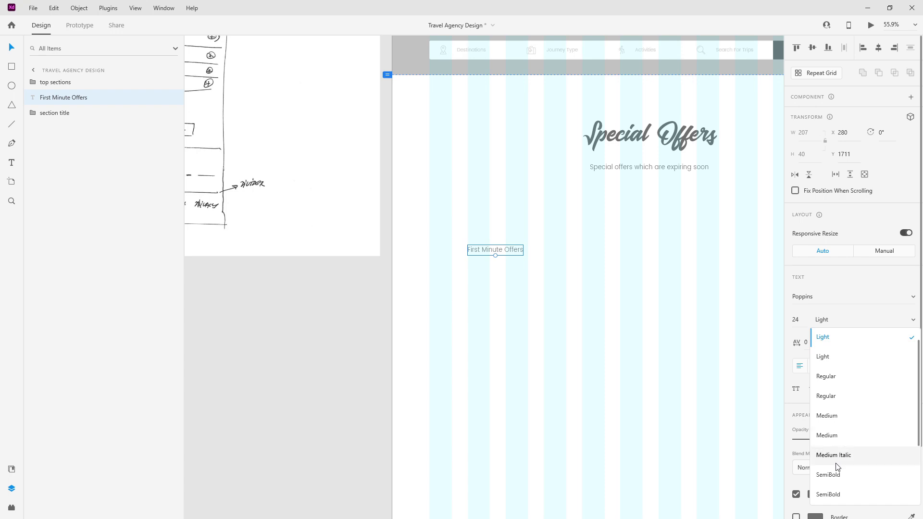
scroll(845, 478, "down", 2)
left_click(841, 435)
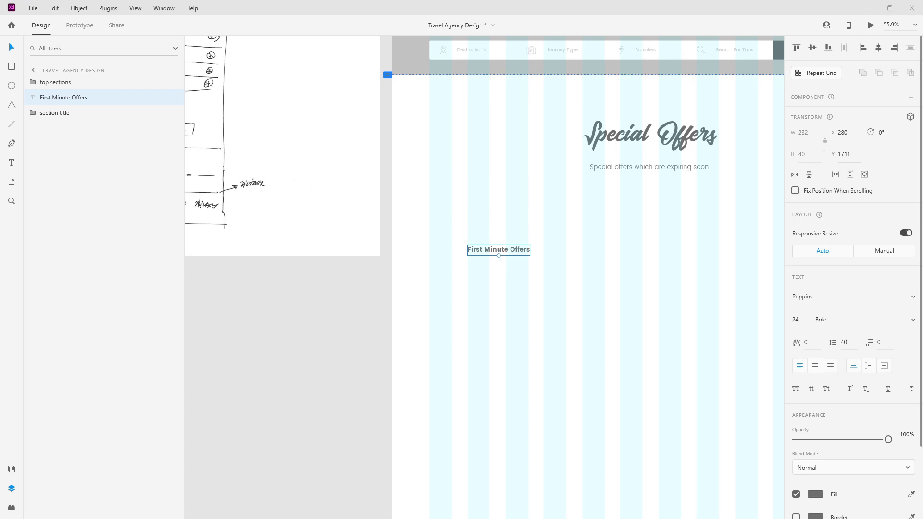
scroll(427, 240, "up", 5)
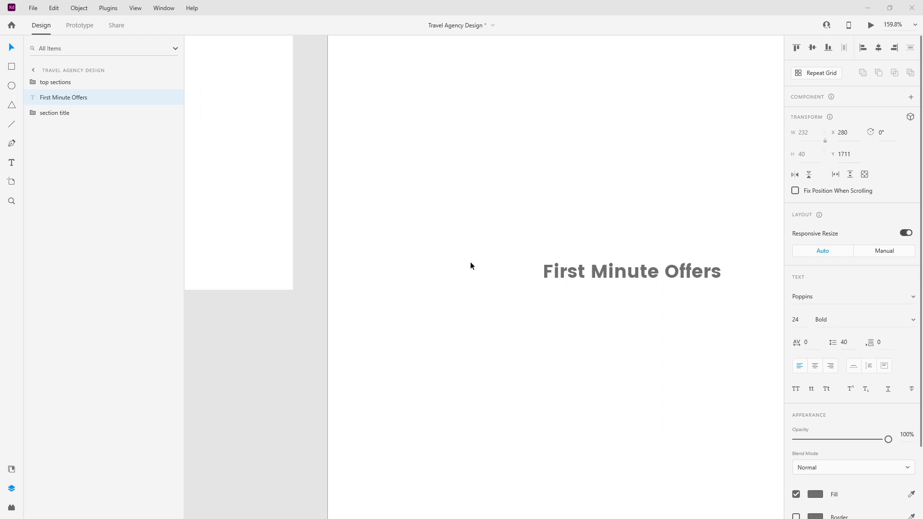
key("ctrl+v")
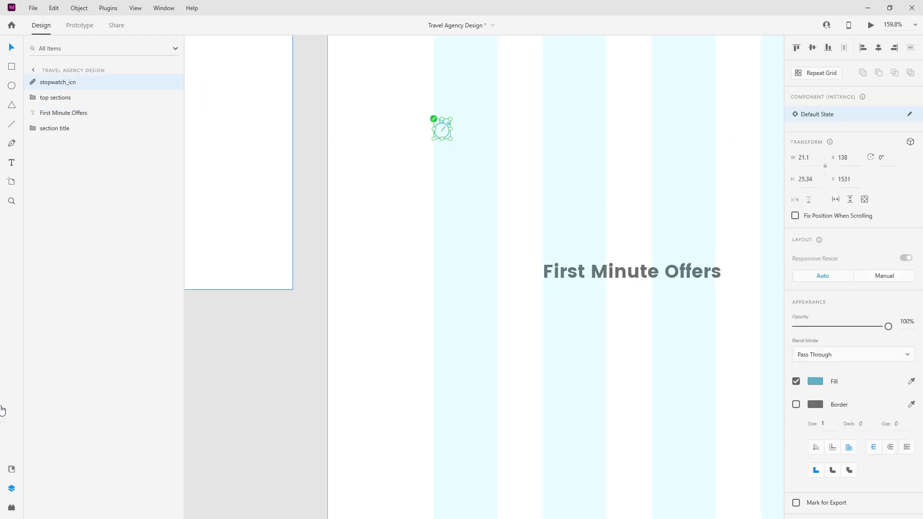
Step: Make the stopwatch component in Assets local and check its distances to the artboard edges
left_click(11, 469)
right_click(92, 270)
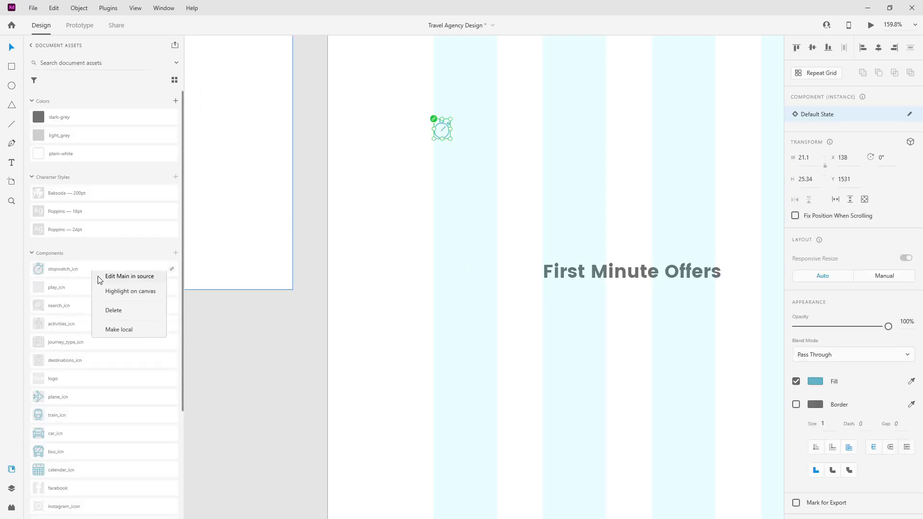
left_click(117, 332)
key("alt")
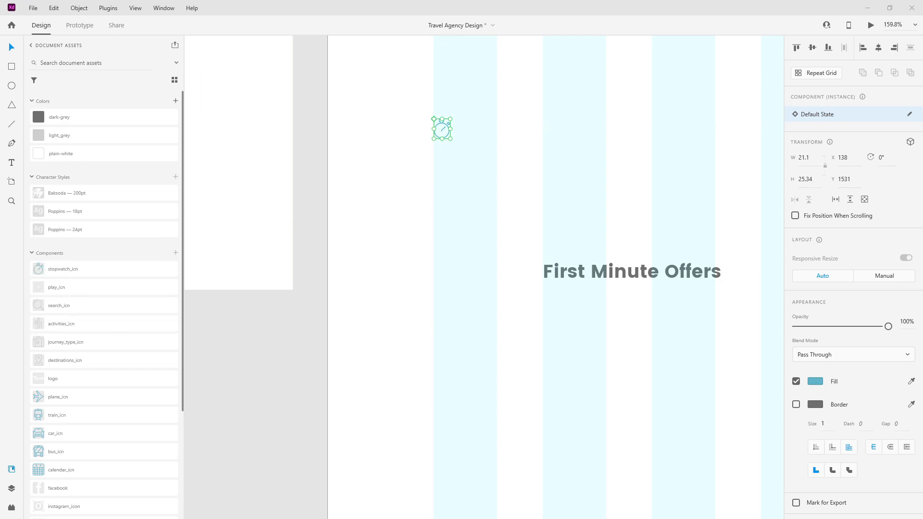
Step: Paste the clock icon near the heading, make it local, then delete it
left_click(501, 192)
key("ctrl+v")
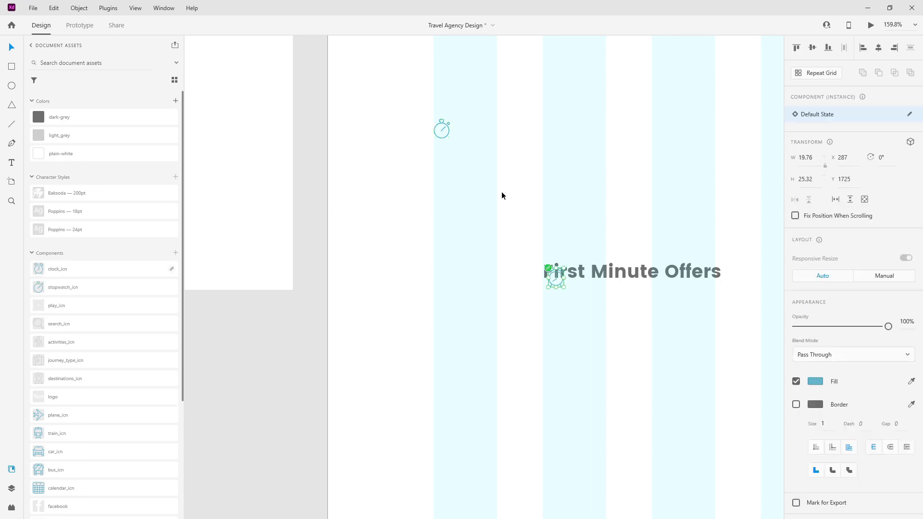
right_click(109, 269)
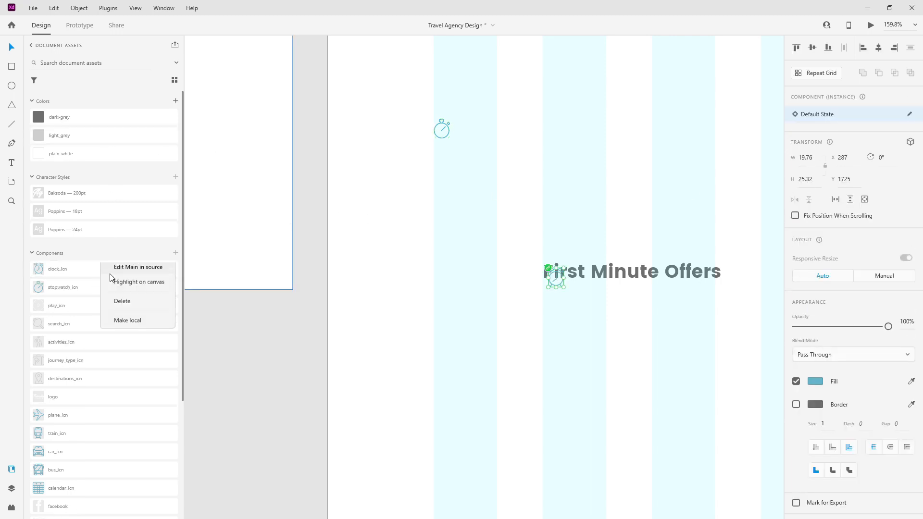
left_click(127, 322)
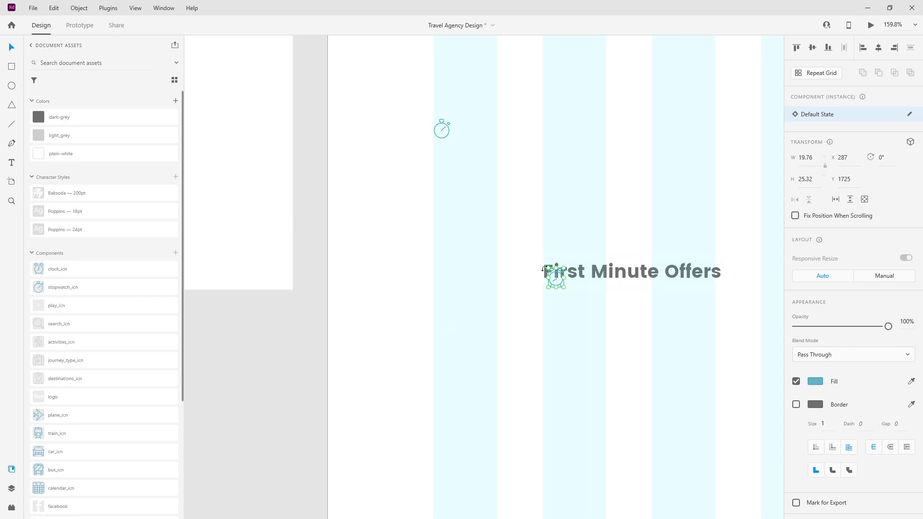
key("Delete")
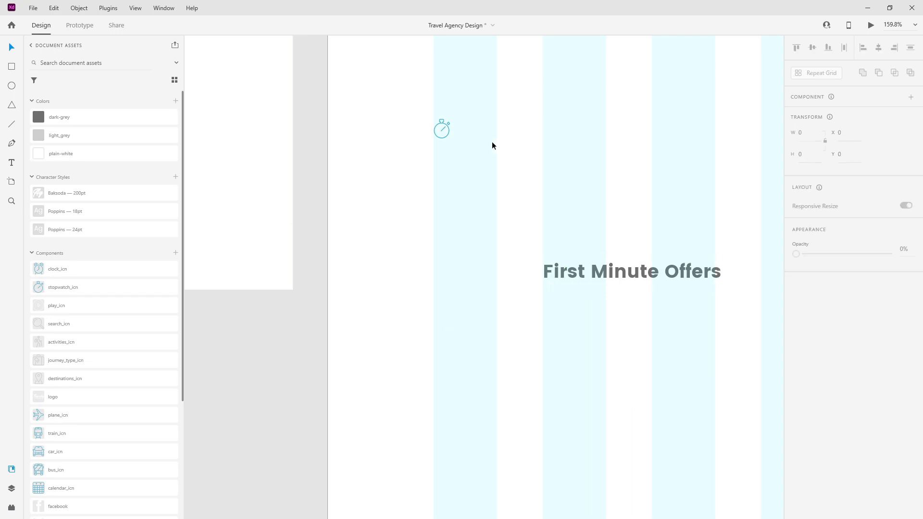
Step: Place the stopwatch icon beside First Minute Offers and move the heading to X 179, Y 1711
left_click_drag(448, 126, 450, 270)
left_click_drag(628, 269, 536, 272)
key("shift+Right")
key("shift+Right")
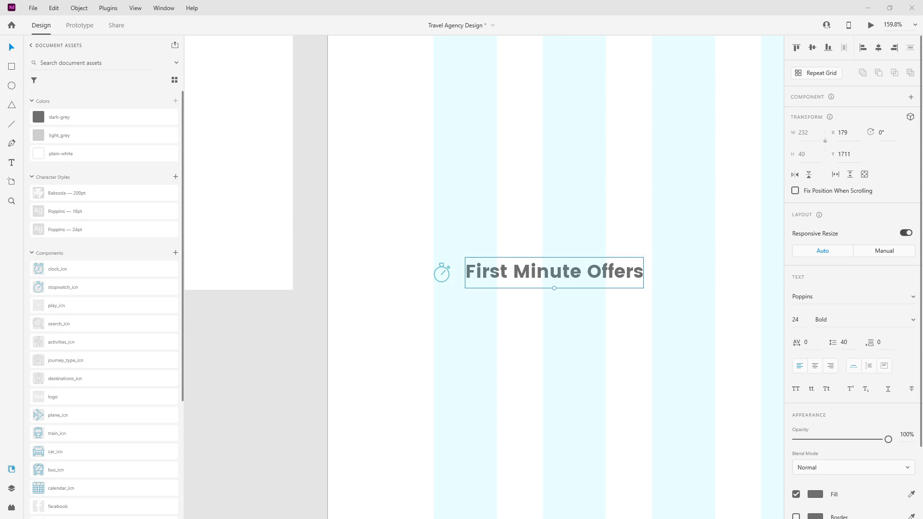
key("alt")
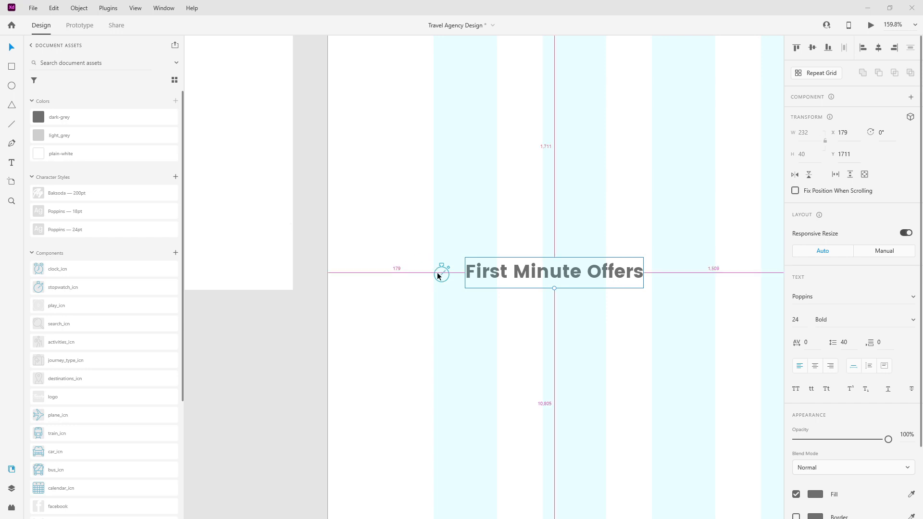
scroll(529, 247, "down", 5)
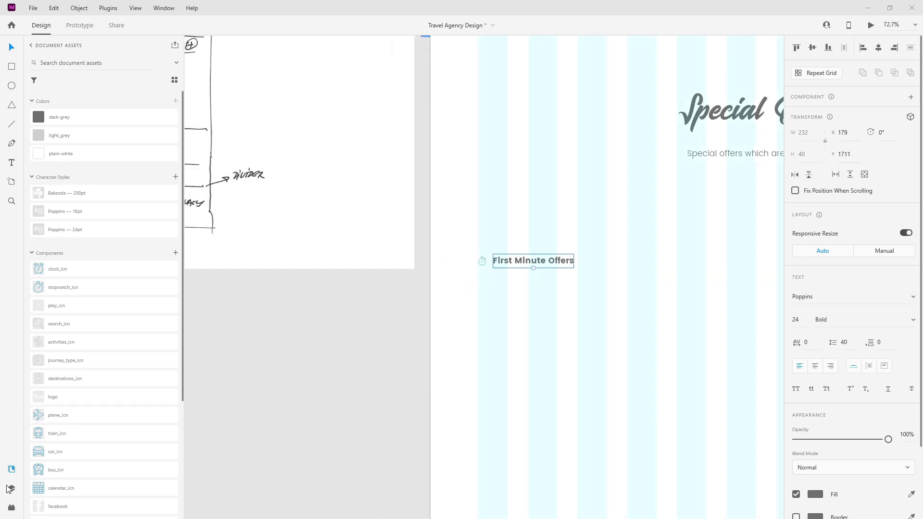
Step: Group the stopwatch icon and First Minute Offers heading as 'first minute' with Stack enabled
left_click(12, 488)
left_click_drag(66, 84, 70, 115)
left_click(70, 116, "shift")
key("ctrl+g")
double_click(54, 96)
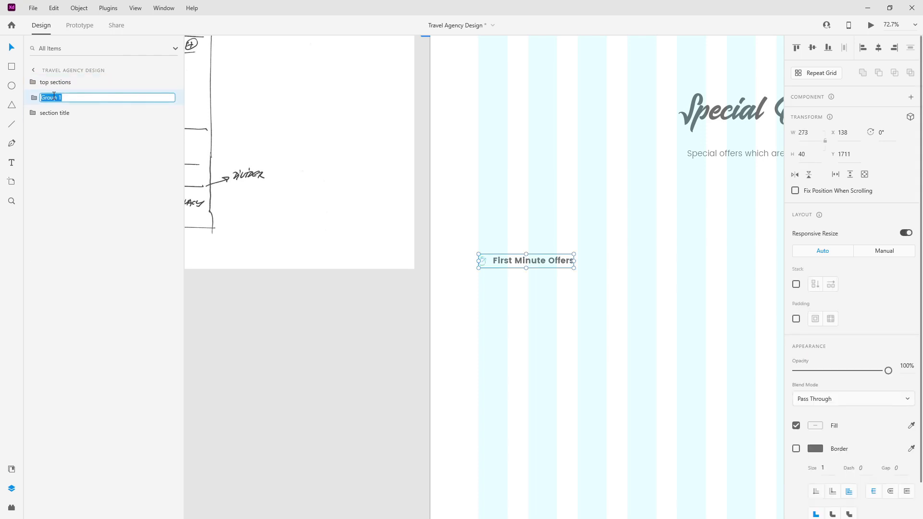
type("first minute")
key("Return")
left_click(796, 284)
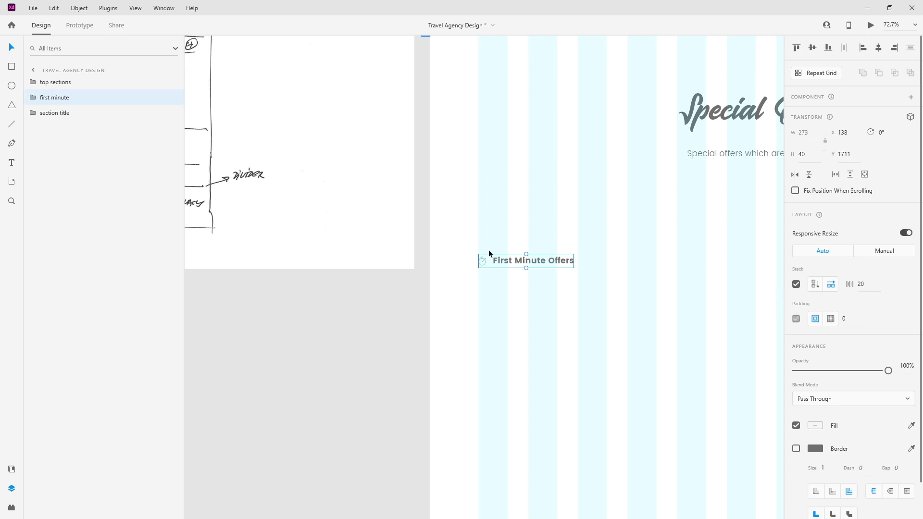
Step: Duplicate the first minute group and move the copy right to X 657
key("ctrl+d")
left_click_drag(538, 259, 719, 258)
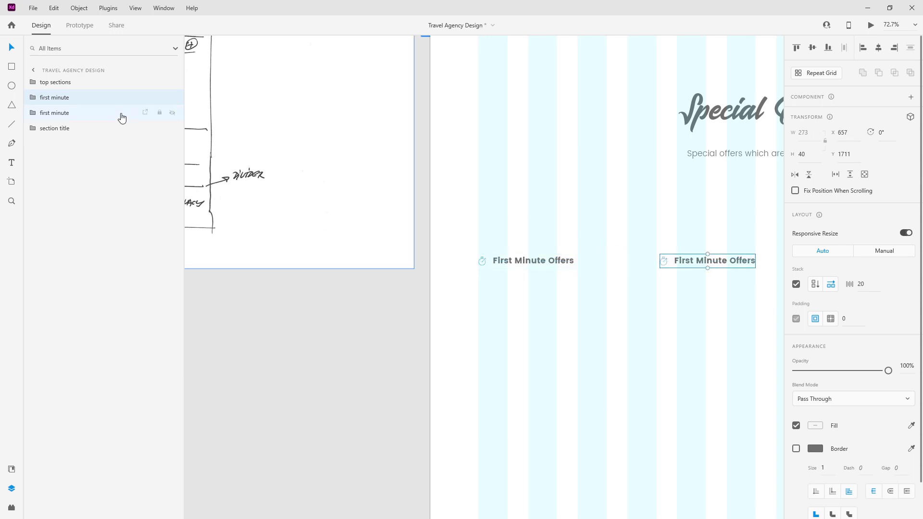
scroll(586, 204, "down", 5)
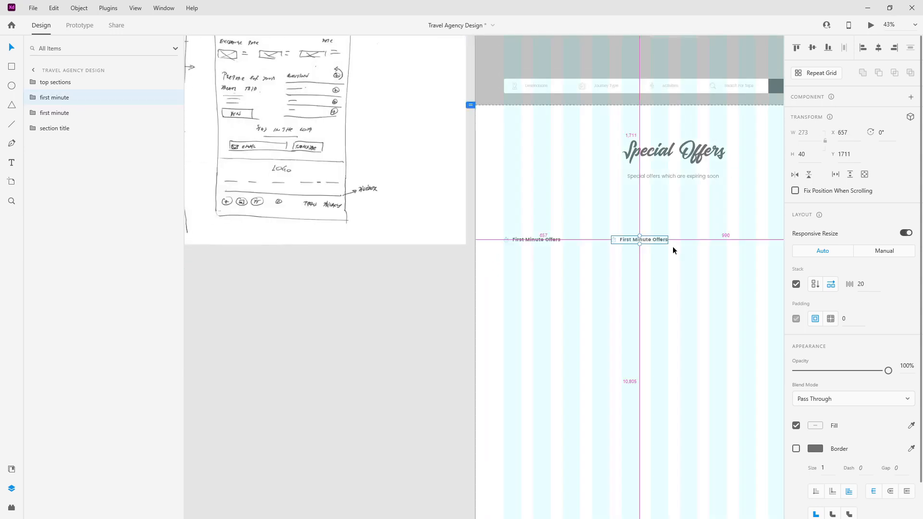
scroll(673, 246, "up", 4)
left_click_drag(48, 98, 55, 117)
Step: Rename the copied group 'last minute' and change its heading to 'Last Minute Offers'
double_click(56, 114)
type("last")
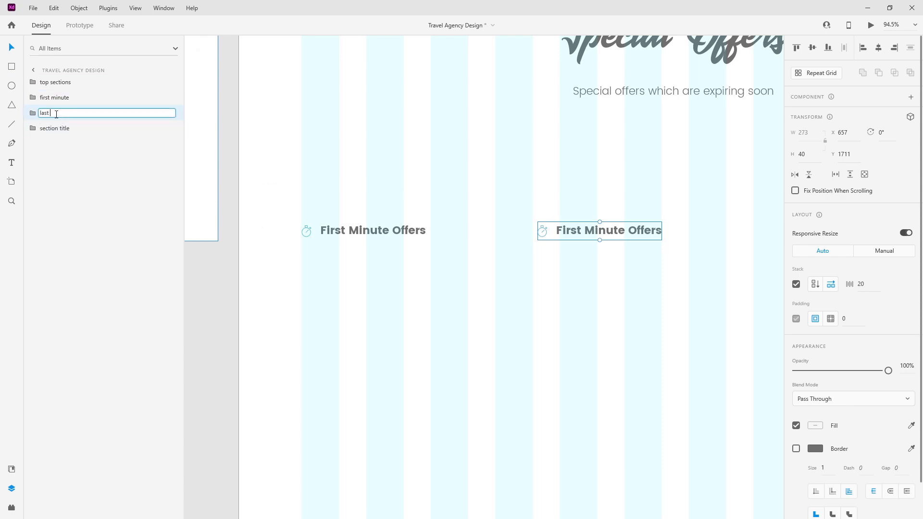
key("Return")
double_click(620, 233)
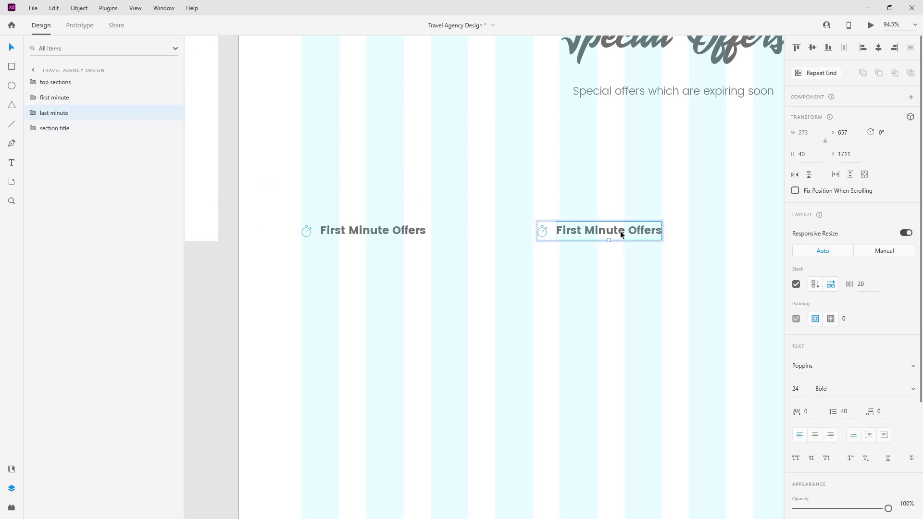
double_click(602, 231)
double_click(578, 233)
type("Last")
key("Escape")
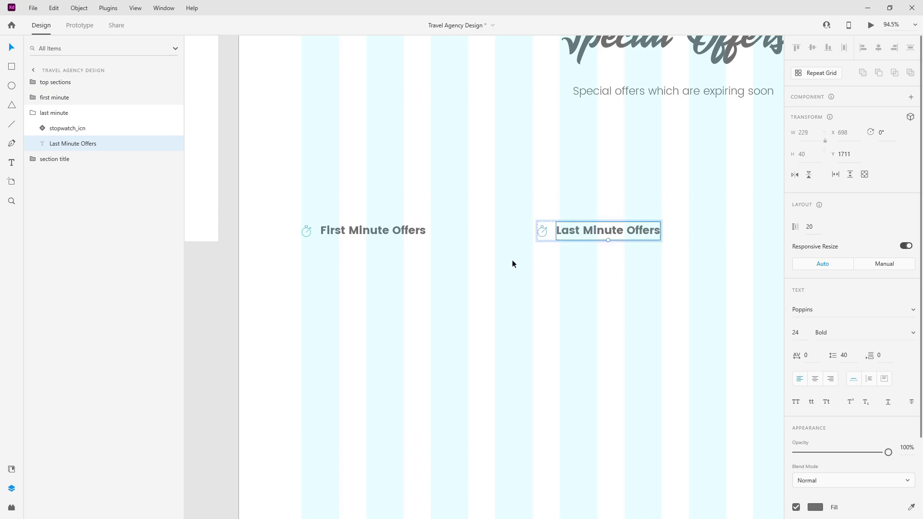
scroll(555, 234, "up", 10)
key("Escape")
Step: Replace the copied group's stopwatch icon with the clock_icn component from Assets
left_click(493, 202)
left_click(493, 202)
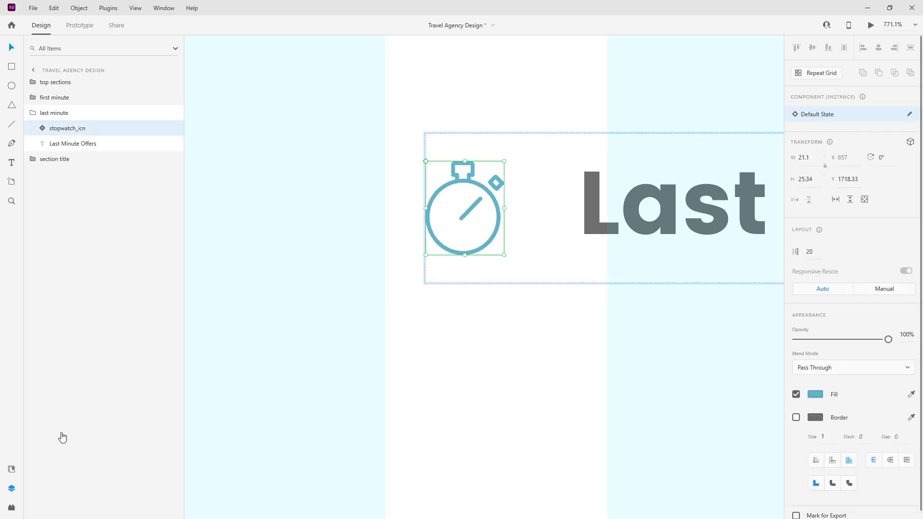
left_click(11, 468)
left_click_drag(269, 230, 428, 215)
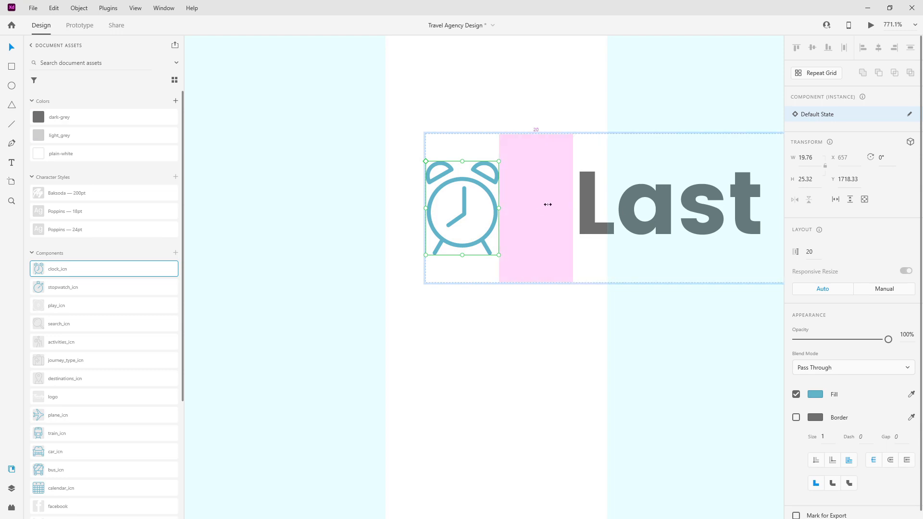
left_click(12, 488)
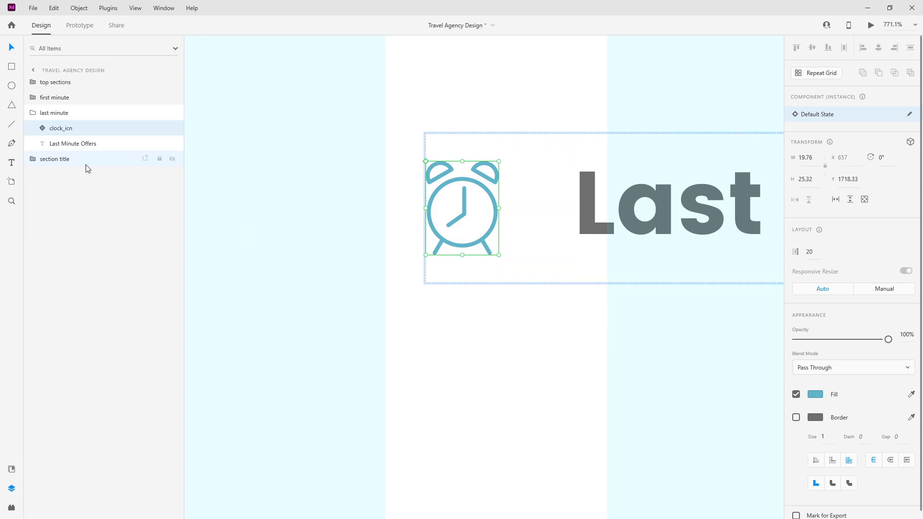
left_click(34, 113)
Step: Move the Last Minute Offers group right to X 990
scroll(474, 180, "down", 6)
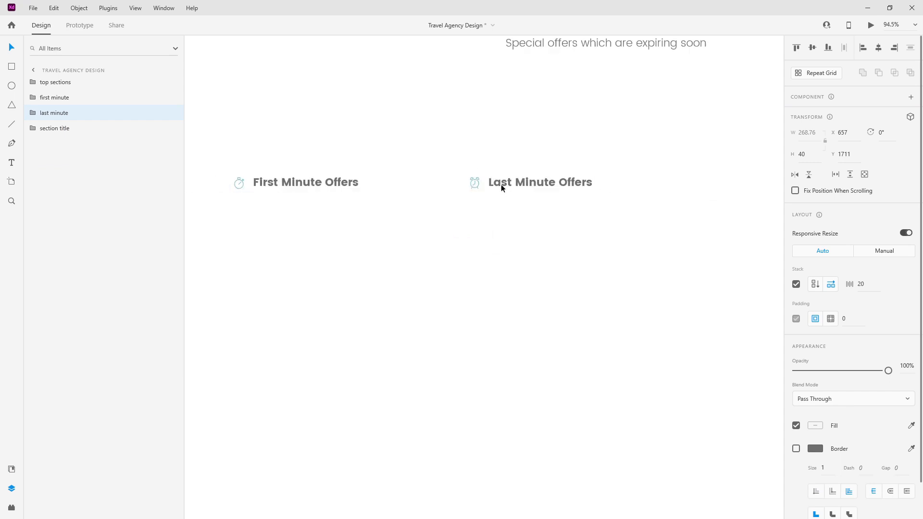
scroll(501, 184, "down", 1)
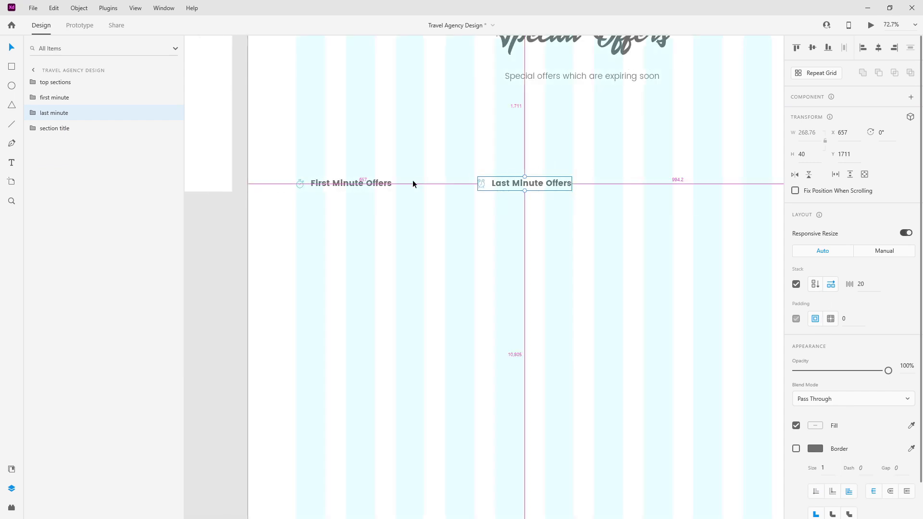
scroll(413, 179, "down", 1)
left_click_drag(505, 182, 701, 183)
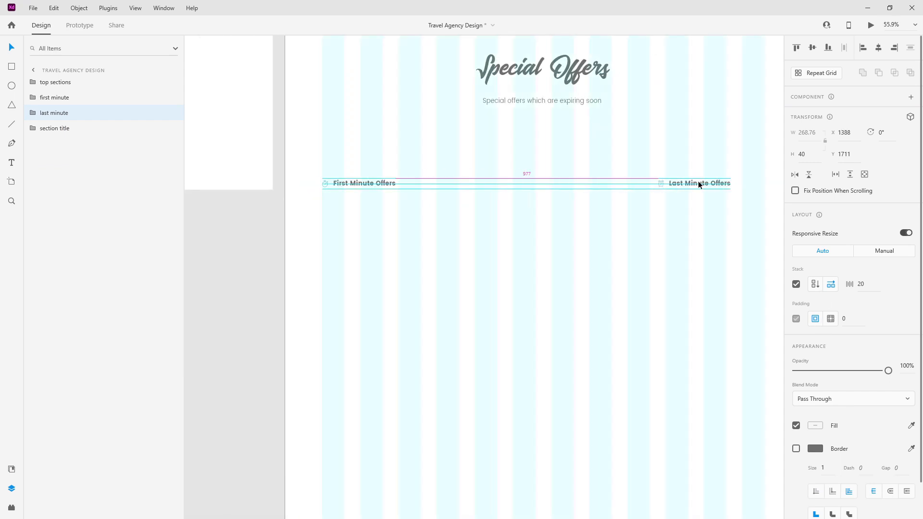
left_click_drag(652, 135, 585, 139)
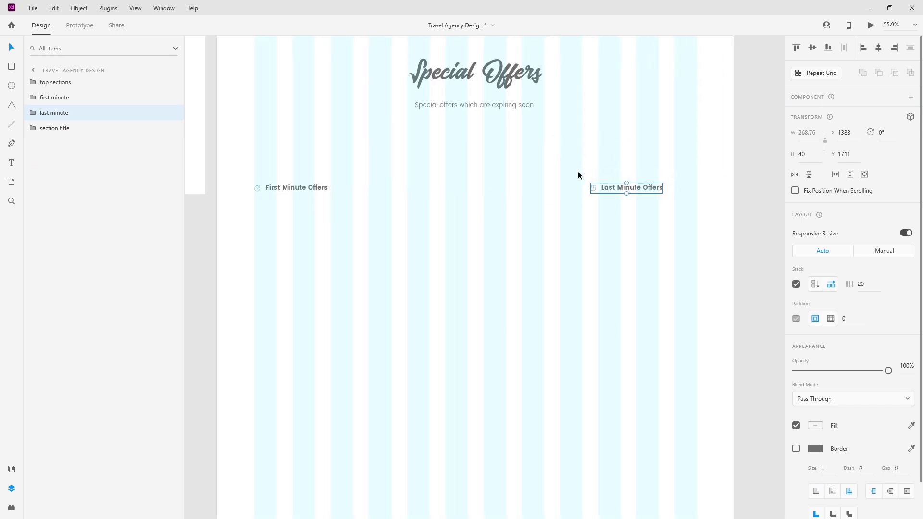
left_click(491, 186)
left_click_drag(640, 192, 525, 187)
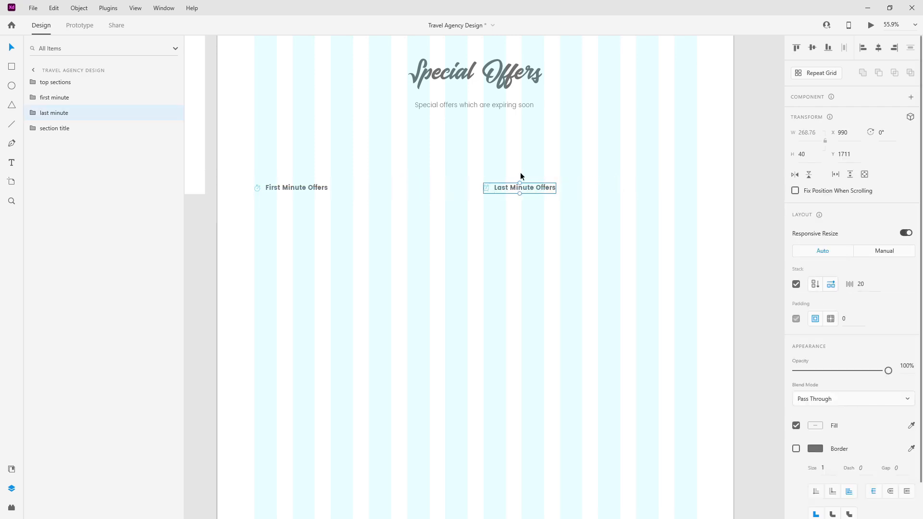
Step: Move both offer heading groups up beneath the Special Offers subtitle, to Y 1524
left_click(285, 182)
key("alt")
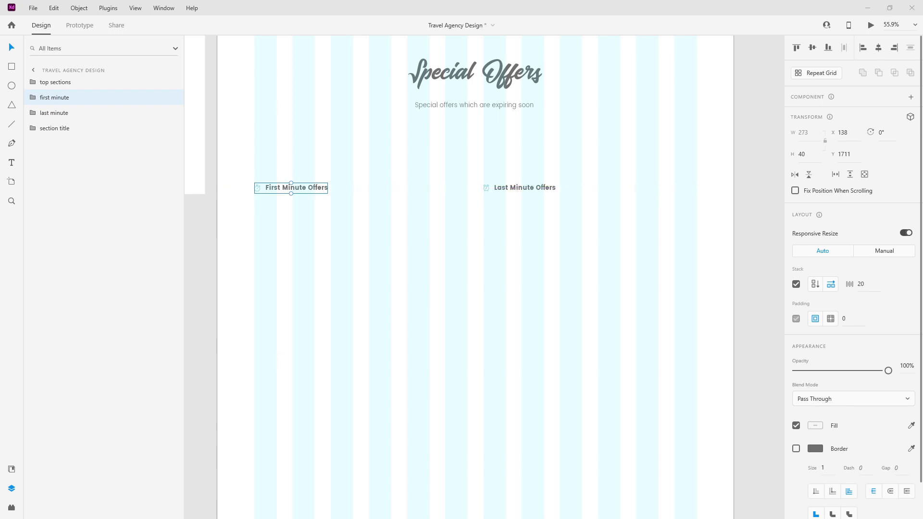
left_click_drag(607, 205, 295, 169)
left_click_drag(532, 186, 529, 115)
key("shift+Down")
key("shift+Down")
key("shift+Down")
key("shift+Down")
key("shift+Down")
key("shift+Down")
key("shift+Down")
key("shift+Down")
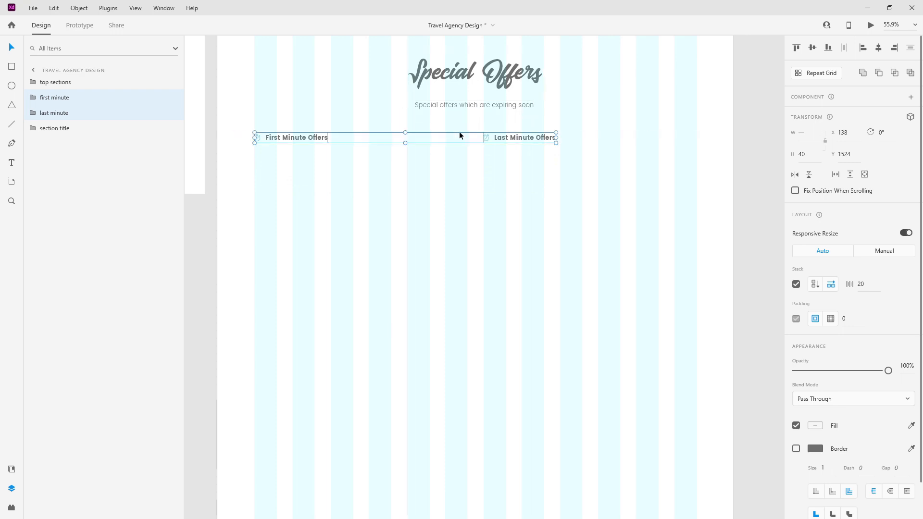
scroll(569, 169, "down", 3)
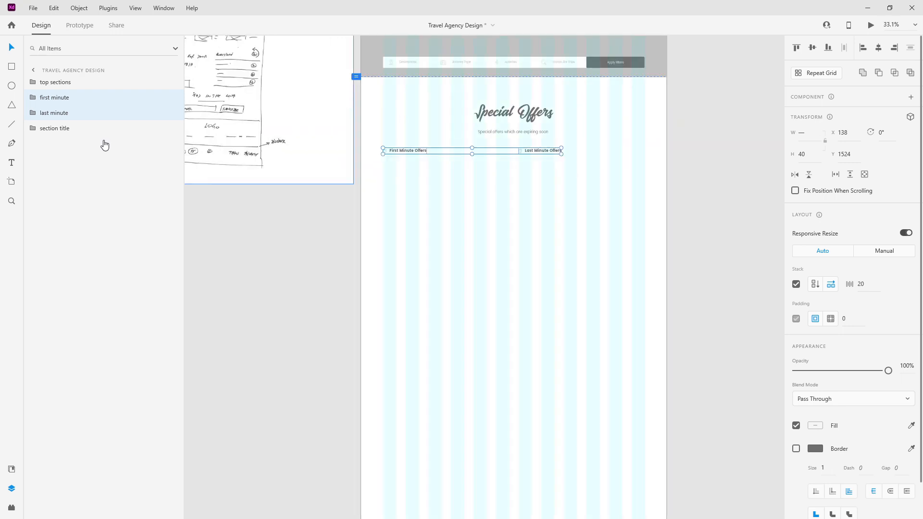
Step: Draw a card rectangle below the offer headings and name it special_offer_card_bg
left_click(10, 68)
scroll(440, 158, "up", 4)
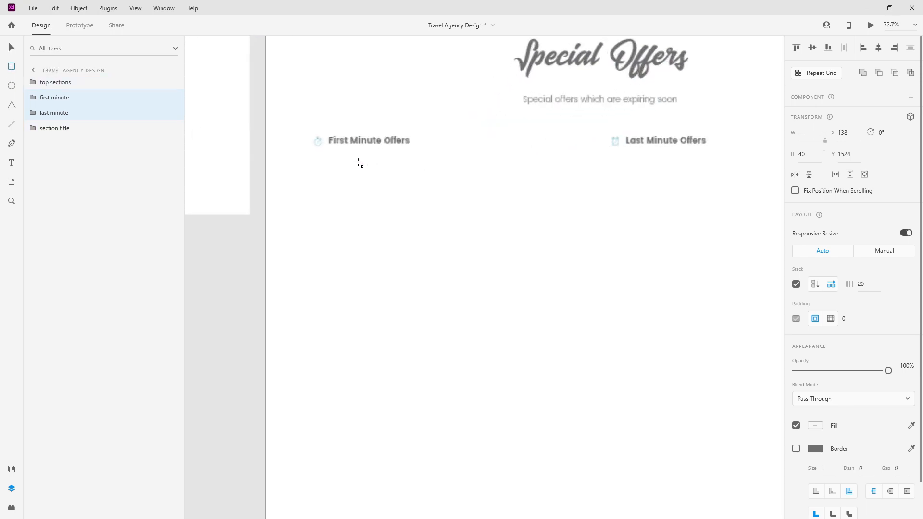
mouse_move(314, 177)
left_mouse_down()
mouse_move(332, 194)
mouse_move(578, 231)
mouse_move(579, 360)
mouse_move(590, 255)
mouse_move(592, 313)
left_mouse_up()
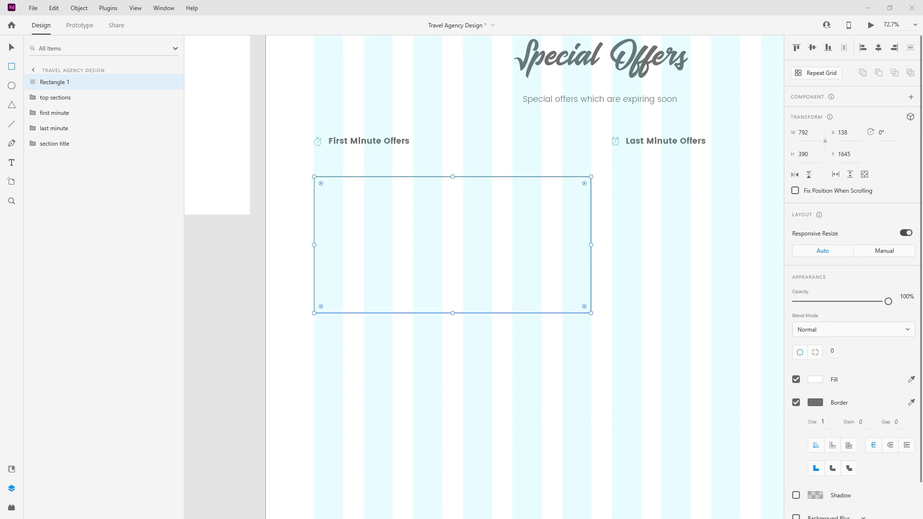
double_click(58, 82)
type("special_offer_card_bg")
key("Return")
Step: Give special_offer_card_bg a height of 391 and a corner radius of 5
left_click(811, 158)
type("3")
key("Return")
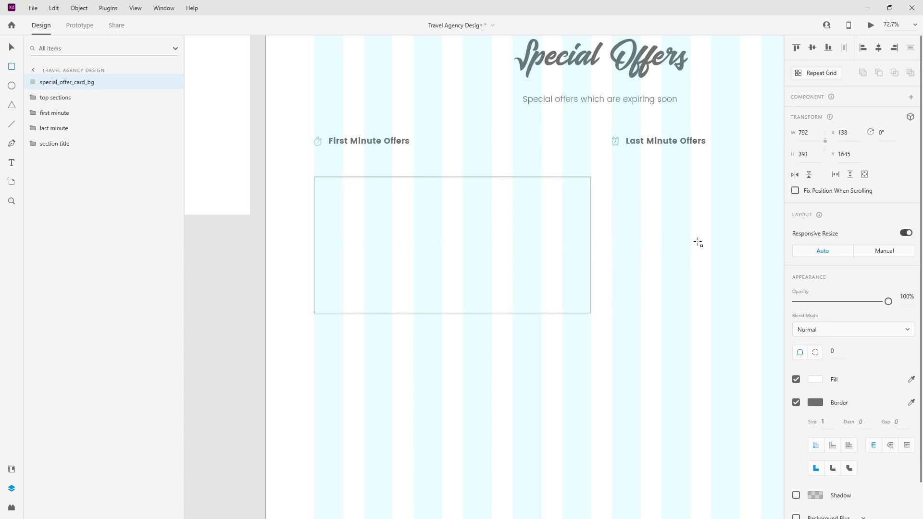
left_click(22, 48)
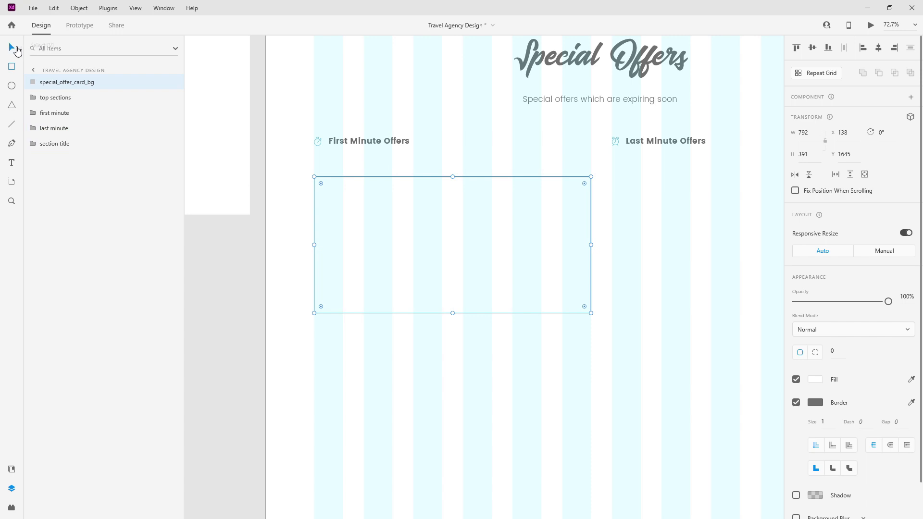
left_click(840, 351)
type("5")
key("Return")
Step: Duplicate the card background, name it special_card_img, and narrow it to 366 wide
key("ctrl+d")
double_click(79, 82)
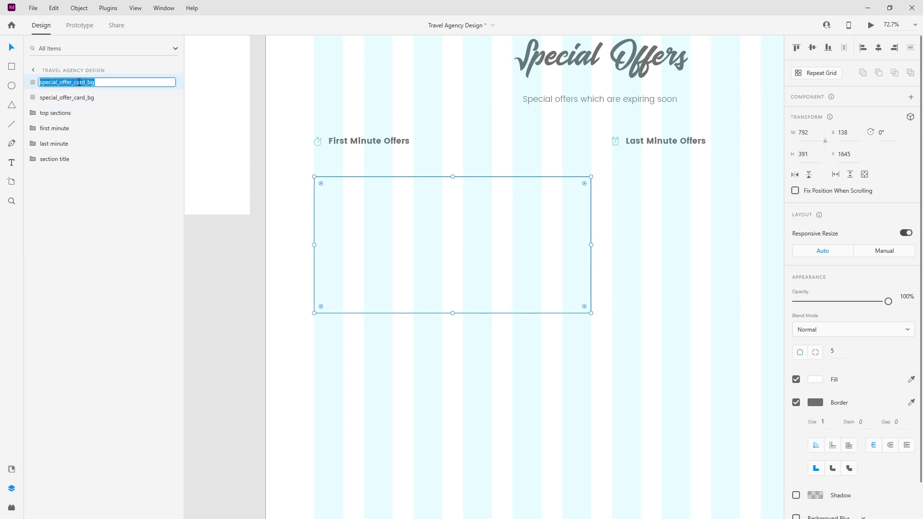
type("img")
key("ctrl+a")
type("ca")
key("ctrl+a")
type("sp")
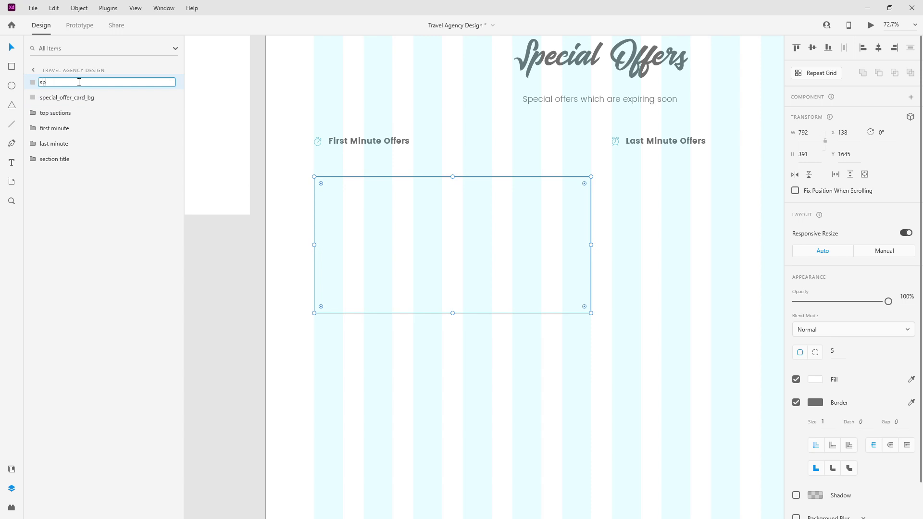
type("ecial_card_img")
key("Return")
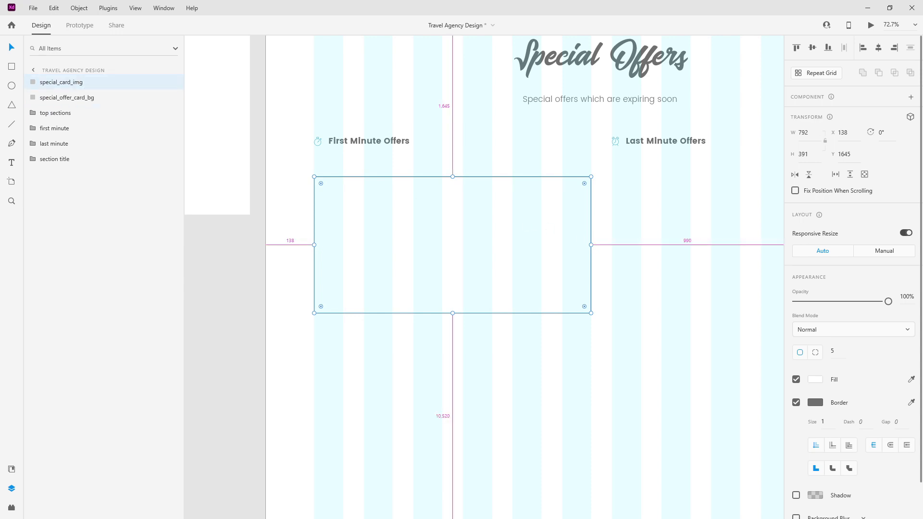
left_click_drag(592, 244, 442, 244)
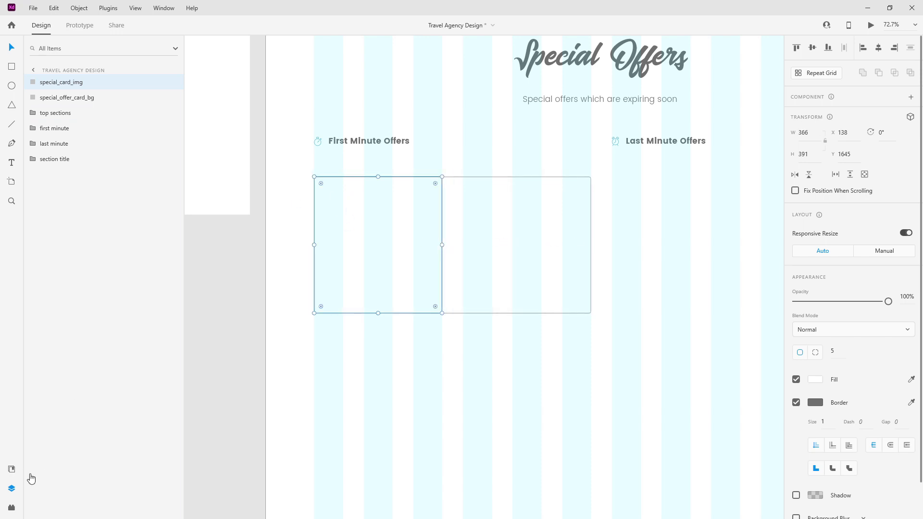
Step: Fill special_card_img with the light_grey asset colour and remove its border
left_click(12, 469)
left_click(83, 135)
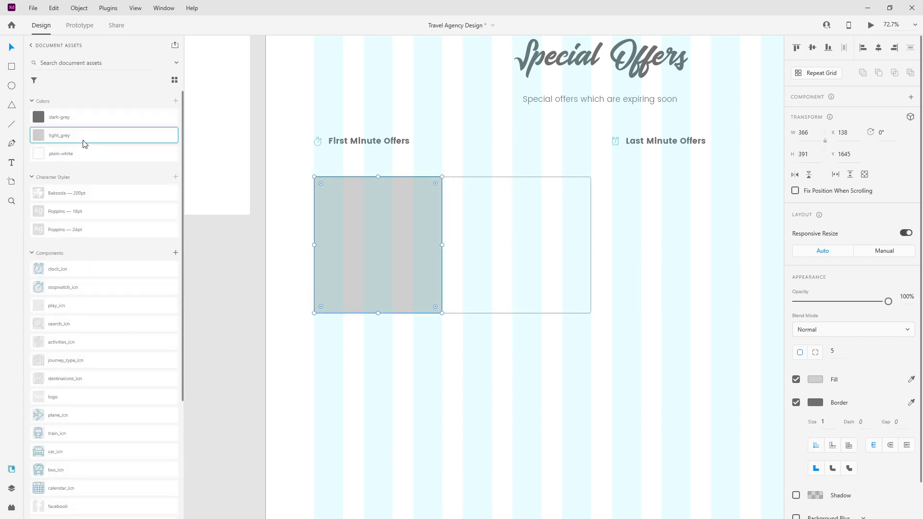
scroll(520, 262, "down", 4)
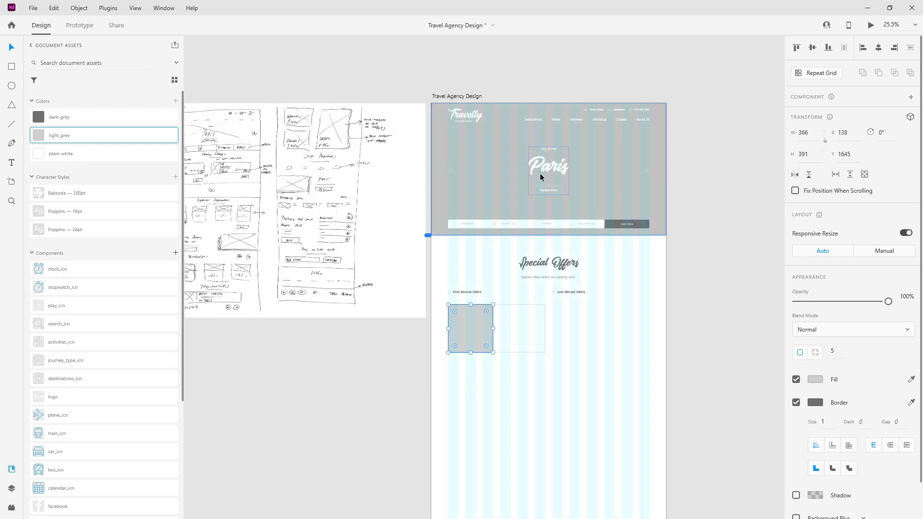
scroll(466, 332, "up", 4)
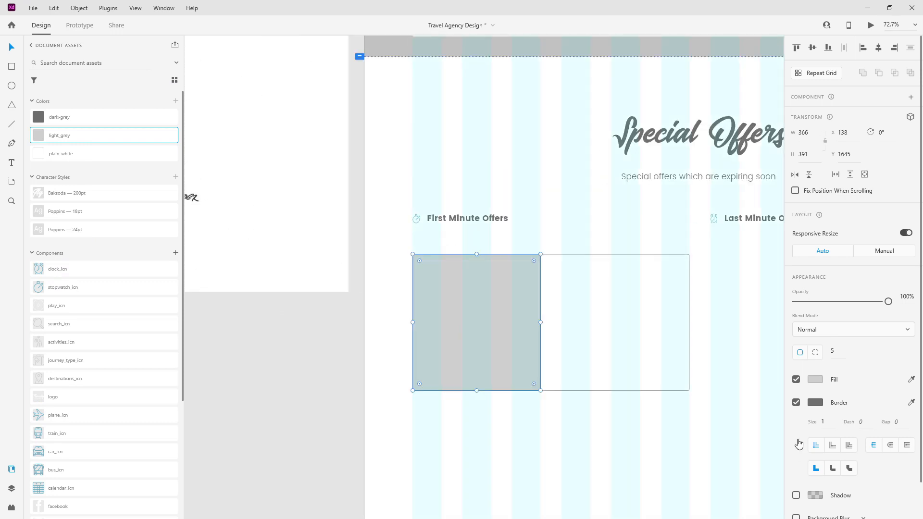
left_click(796, 404)
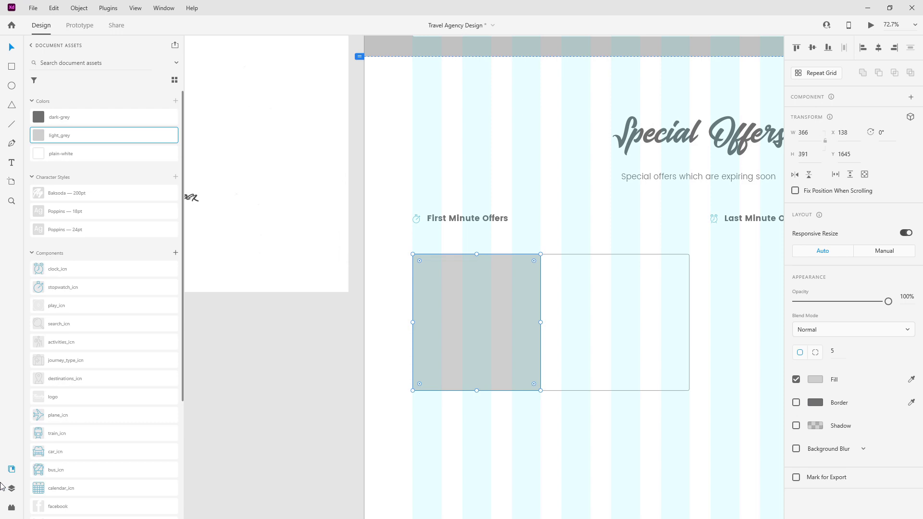
Step: Move both card layers below section title and move section title up under top sections
left_click(7, 487)
left_click(58, 98, "shift")
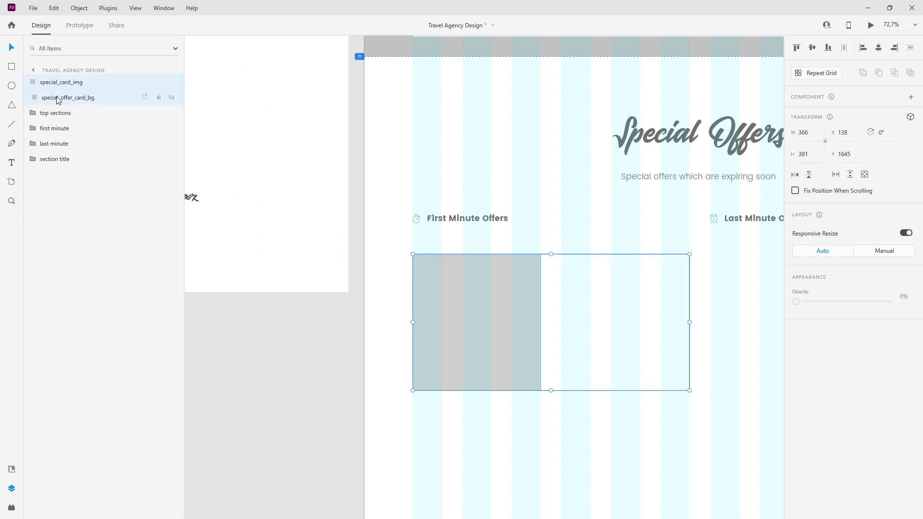
left_click_drag(80, 90, 64, 226)
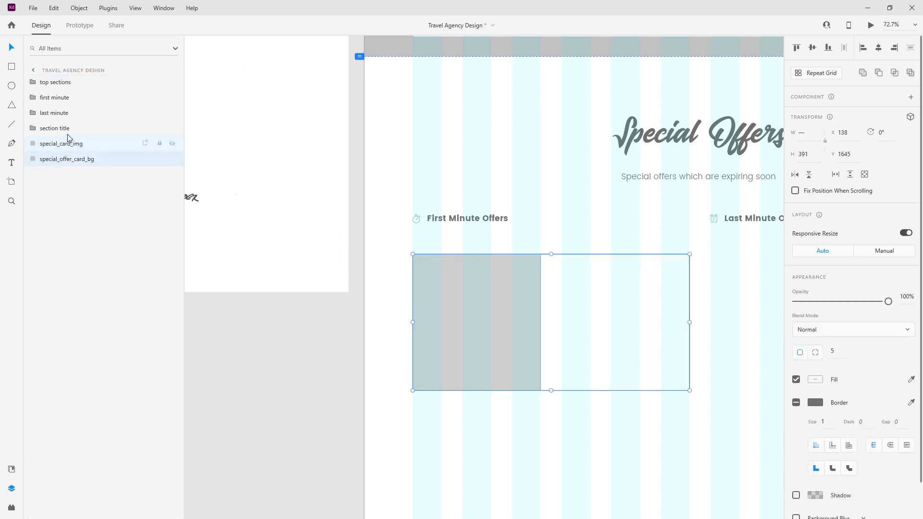
left_click(80, 131)
left_click_drag(79, 131, 80, 91)
left_click(72, 128)
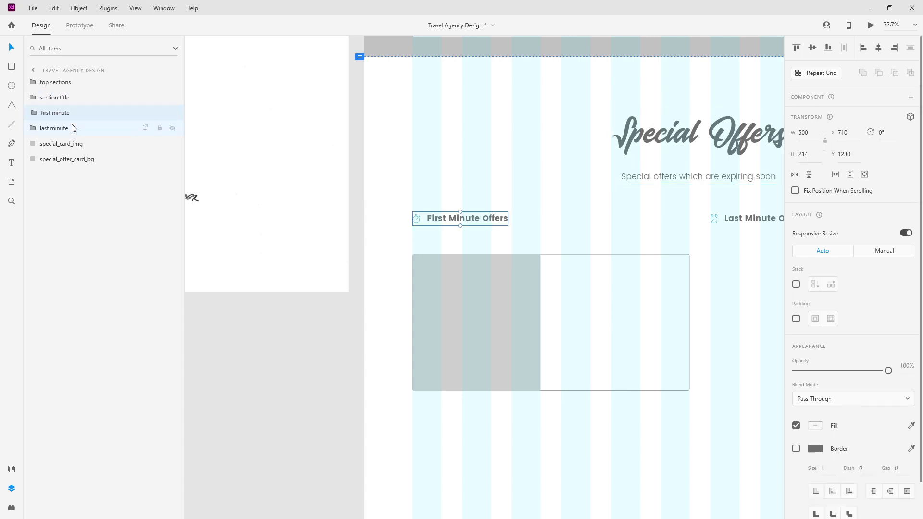
left_click(74, 159)
scroll(665, 276, "up", 5)
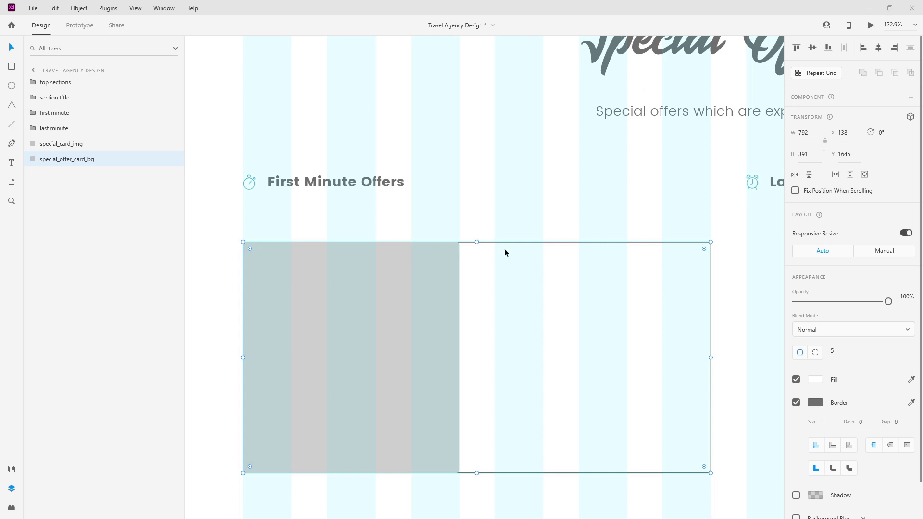
Step: Add a 'Hurghada' text title inside the card at font size 36
key("t")
left_click(503, 318)
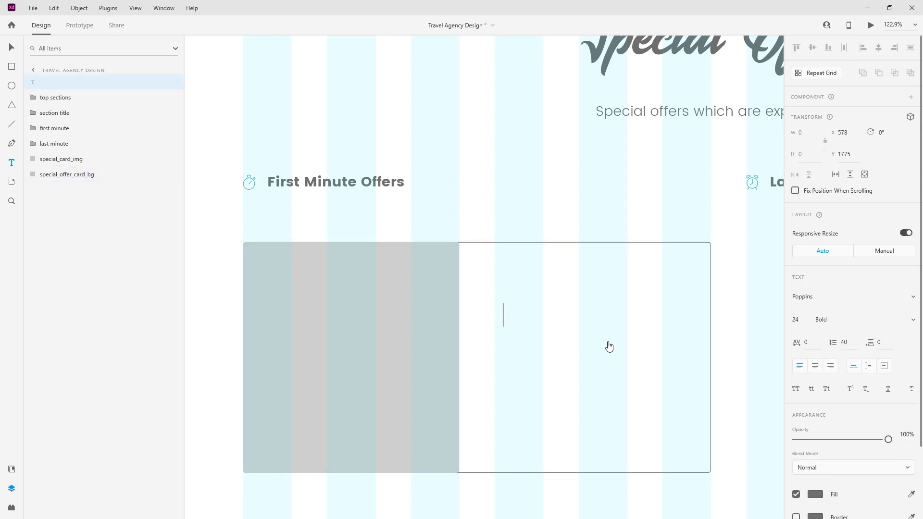
type("Hurghada")
key("Escape")
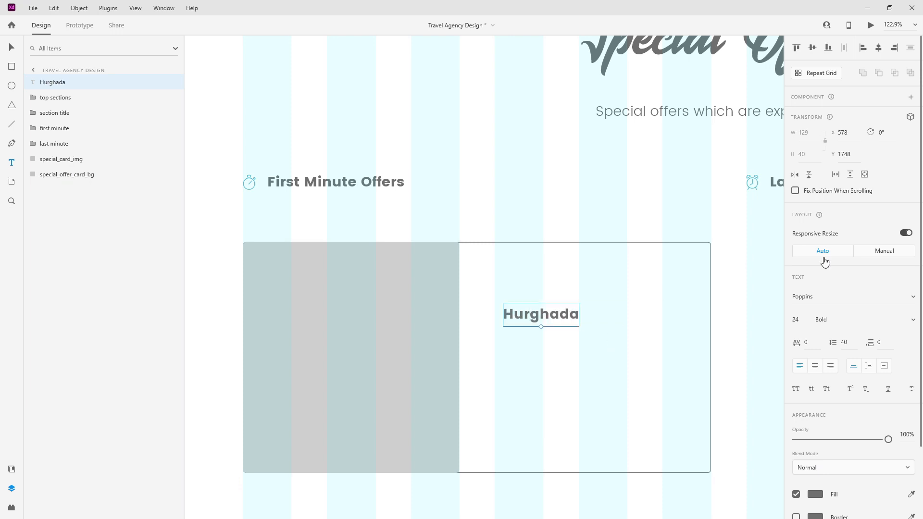
left_click(806, 317)
key("Return")
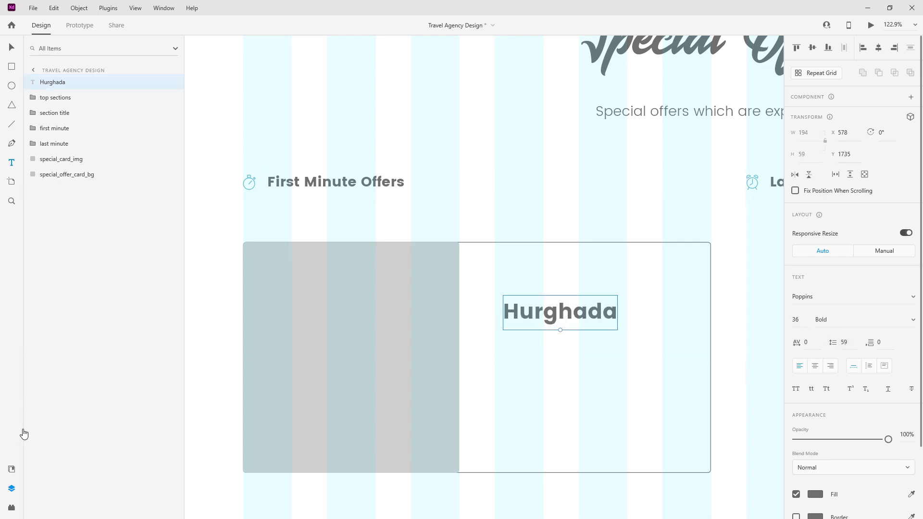
Step: Save the Hurghada title as a Poppins 36 pt character style and apply it
left_click(11, 469)
left_click(175, 178)
scroll(89, 159, "down", 2)
left_click_drag(92, 104, 93, 132)
left_click(93, 104)
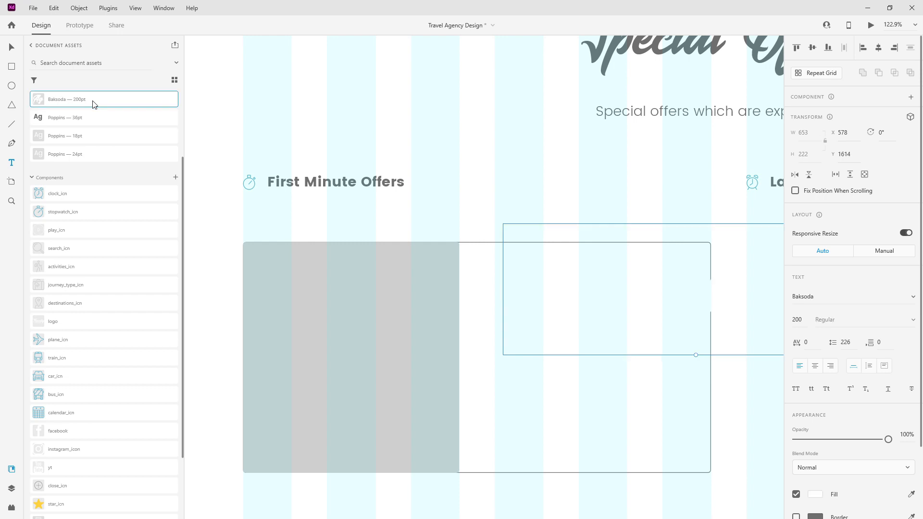
left_click(92, 117)
scroll(474, 217, "down", 5)
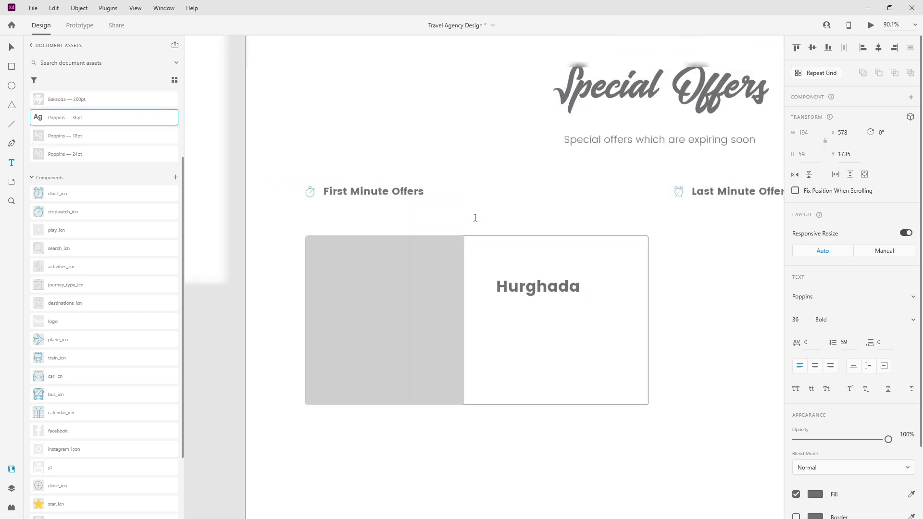
Step: Save the Special Offers heading as a character style, then reselect the Hurghada text
double_click(645, 171)
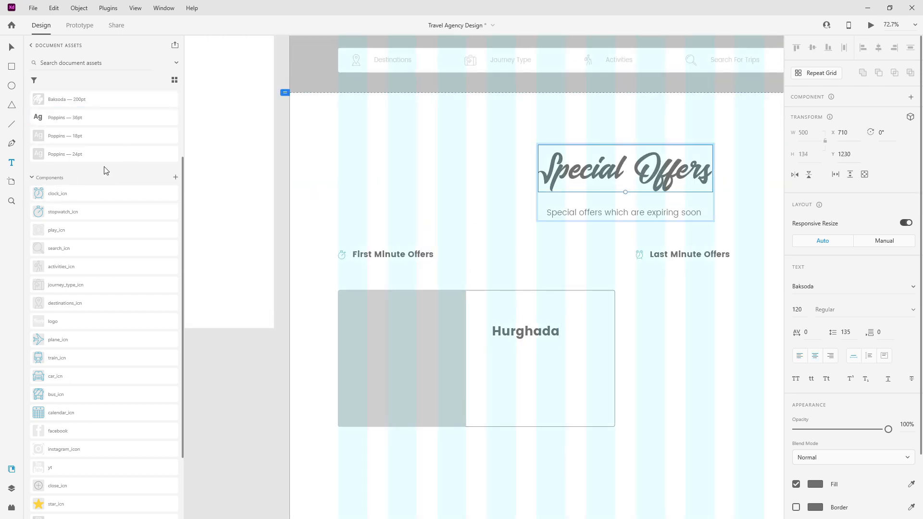
scroll(164, 139, "up", 4)
left_click(175, 177)
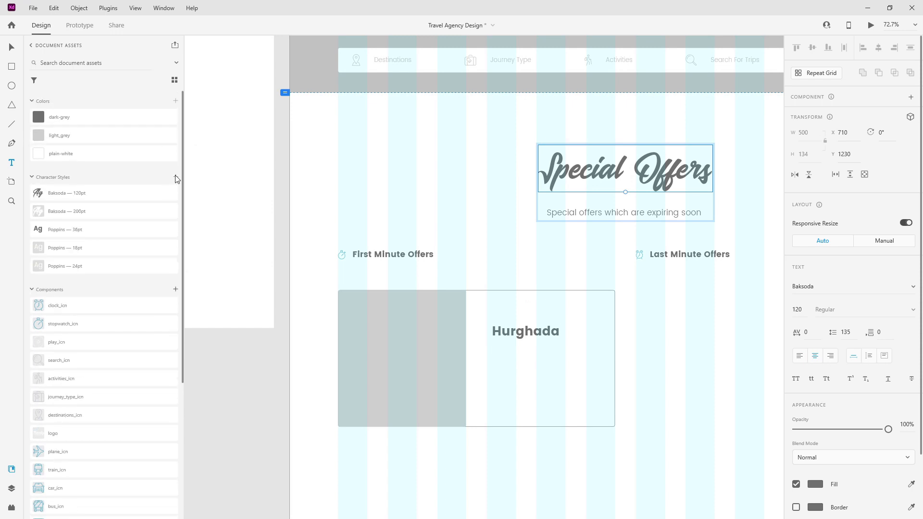
left_click(12, 488)
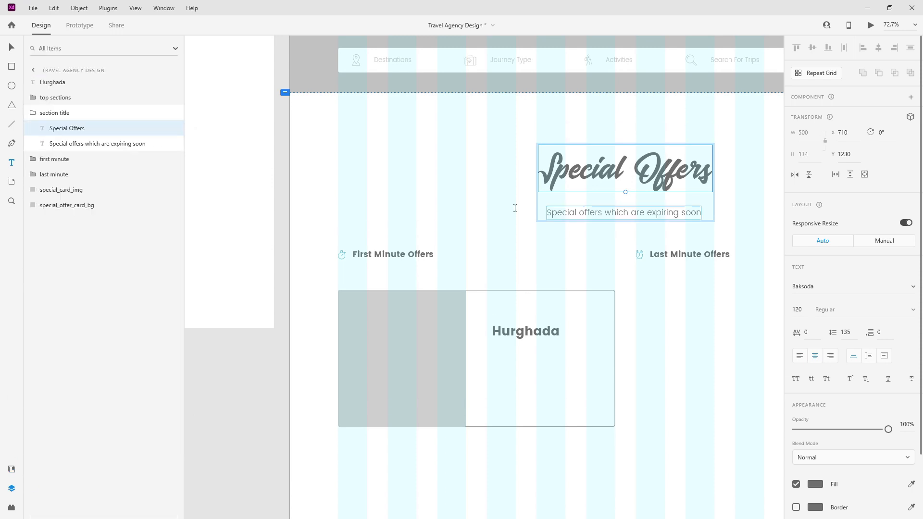
left_click(33, 113)
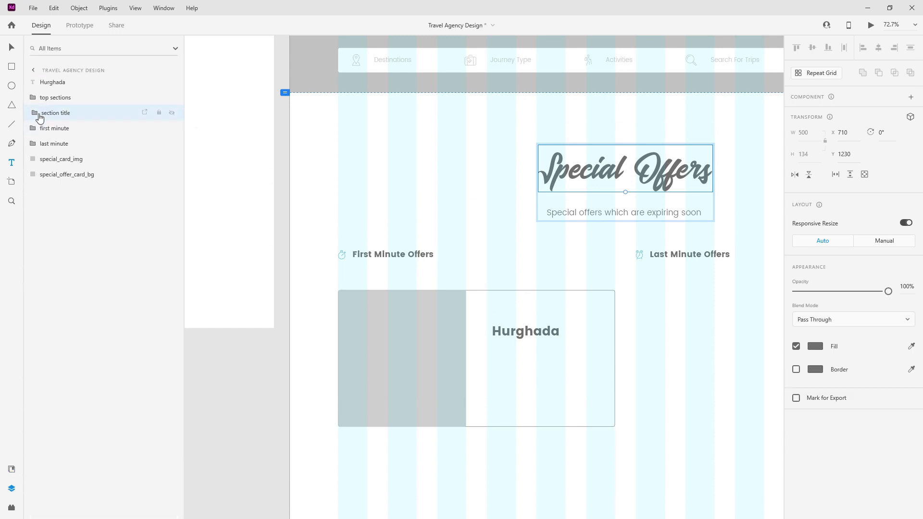
left_click(88, 160)
scroll(551, 345, "up", 3)
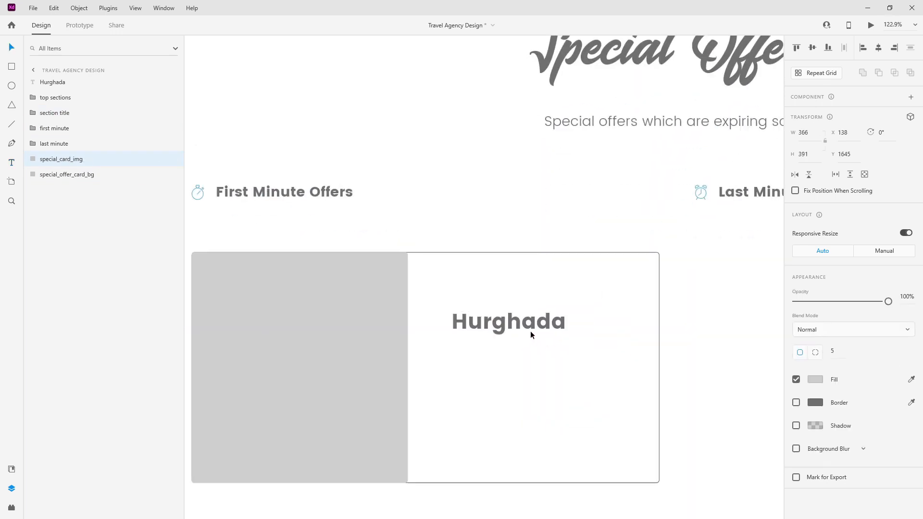
left_click(529, 329)
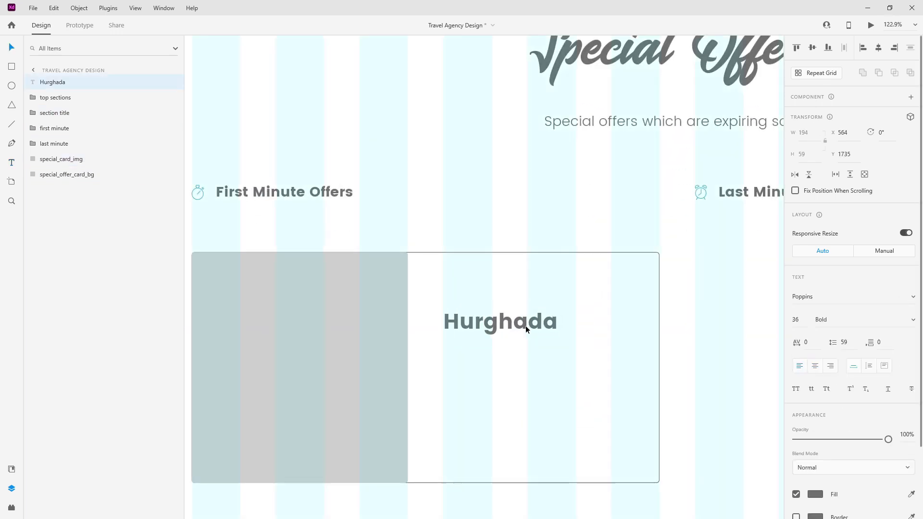
left_click(12, 468)
scroll(62, 438, "down", 3)
Step: Drop star_icn onto the card as a repeat grid of five closely spaced stars
left_click_drag(82, 418, 741, 264)
scroll(467, 308, "up", 5)
left_click(830, 73)
mouse_move(605, 269)
left_click_drag(605, 269, 550, 271)
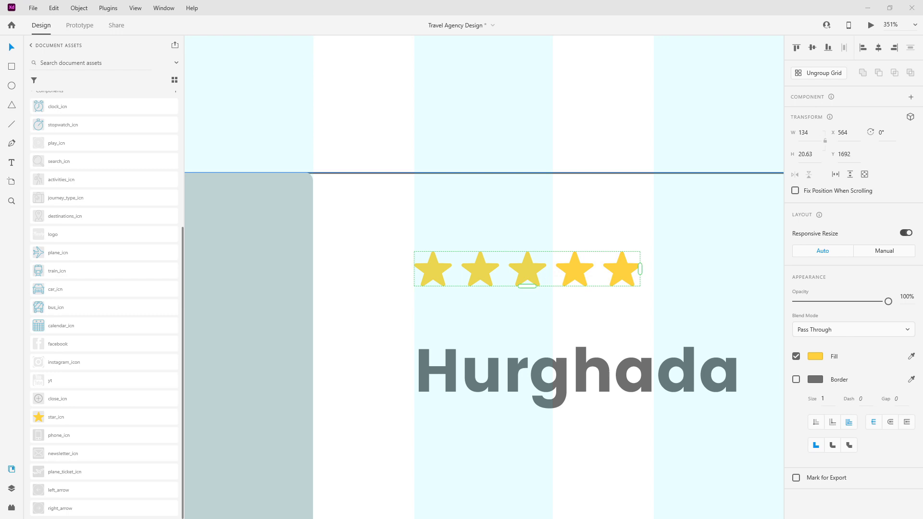
Step: Move the stars and Hurghada title together to 20 px below the card's top edge
left_click_drag(552, 361, 566, 327)
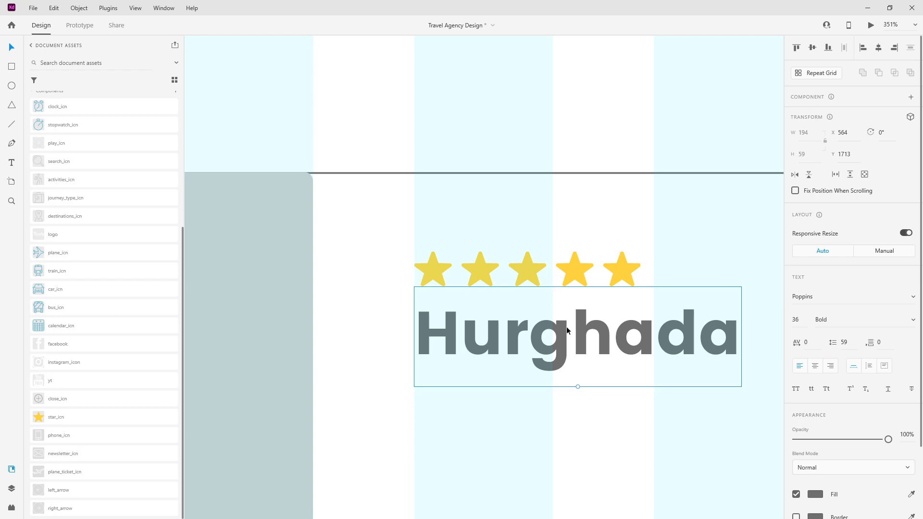
key("ctrl+z")
left_click(567, 327)
key("alt")
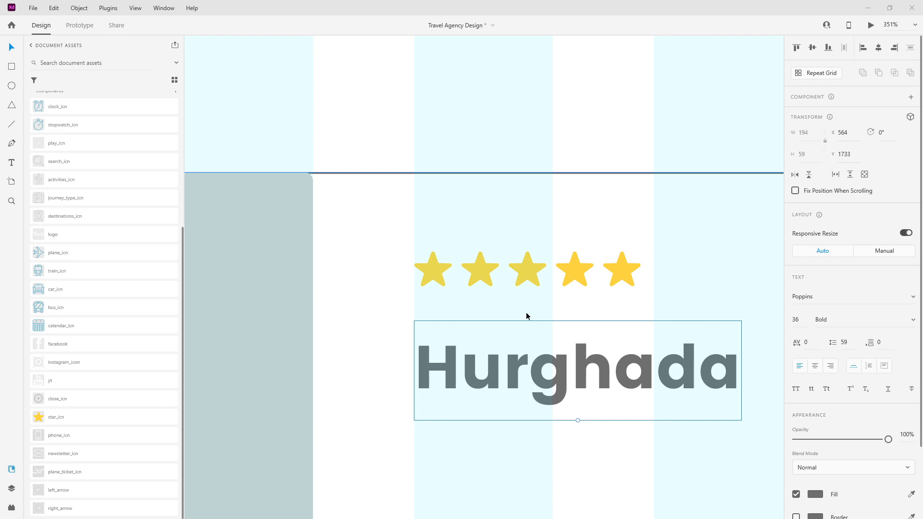
left_click(529, 275)
left_click(540, 324, "shift")
left_click_drag(538, 304, 520, 190)
key("shift+Down")
key("shift+Down")
scroll(520, 195, "down", 3)
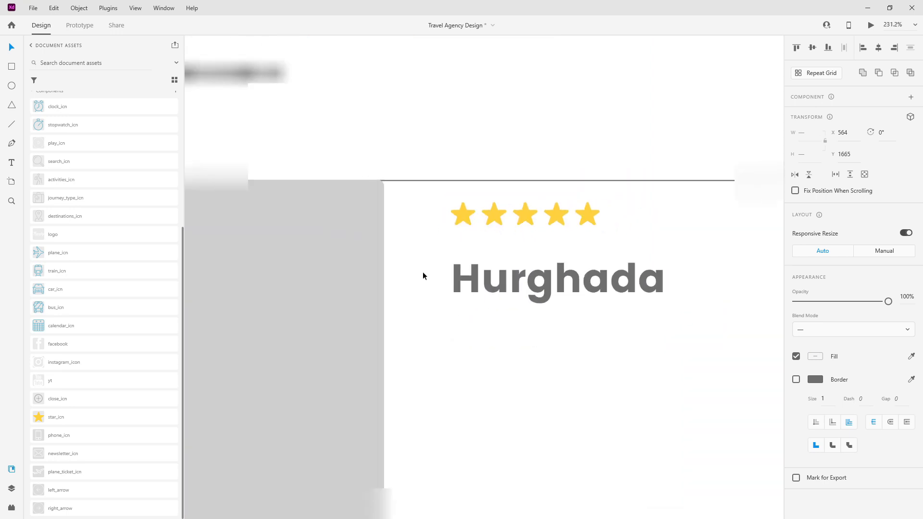
Step: Rename the star grid 'rating' and move it and Hurghada below last minute in the layers
left_click(11, 488)
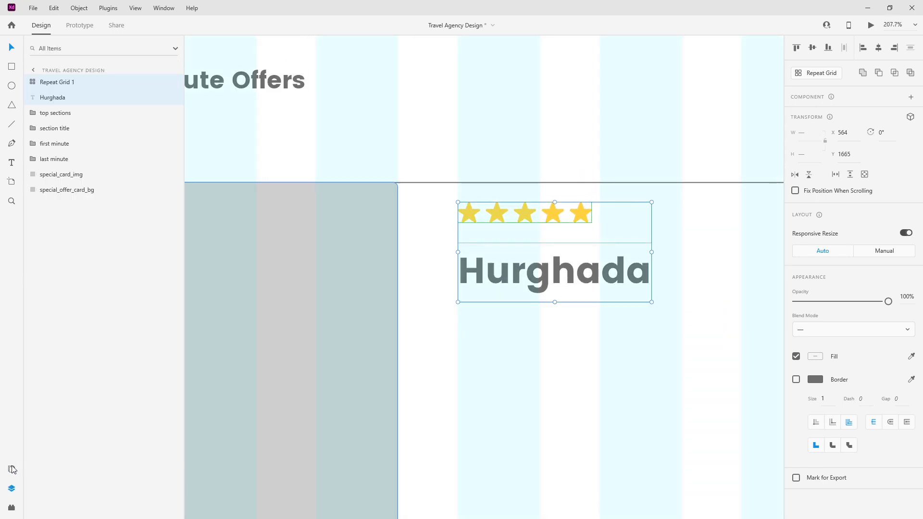
double_click(49, 82)
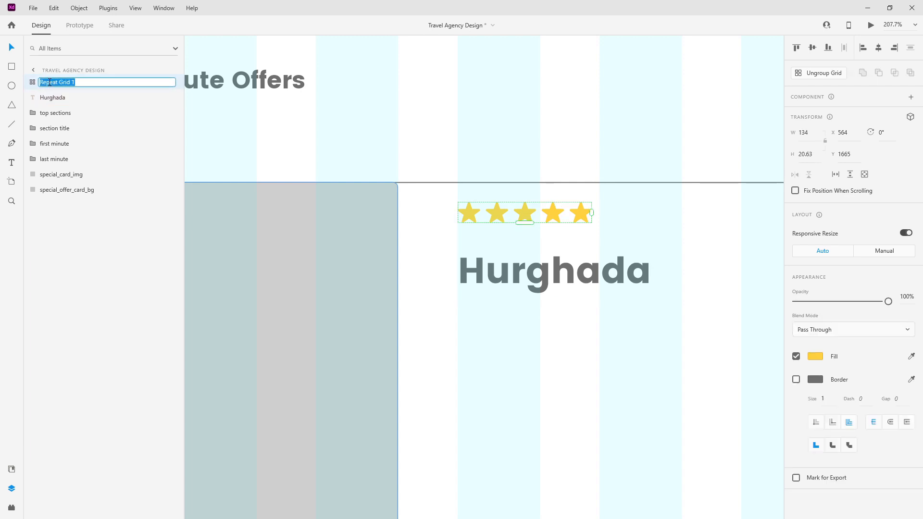
type("rating")
key("Return")
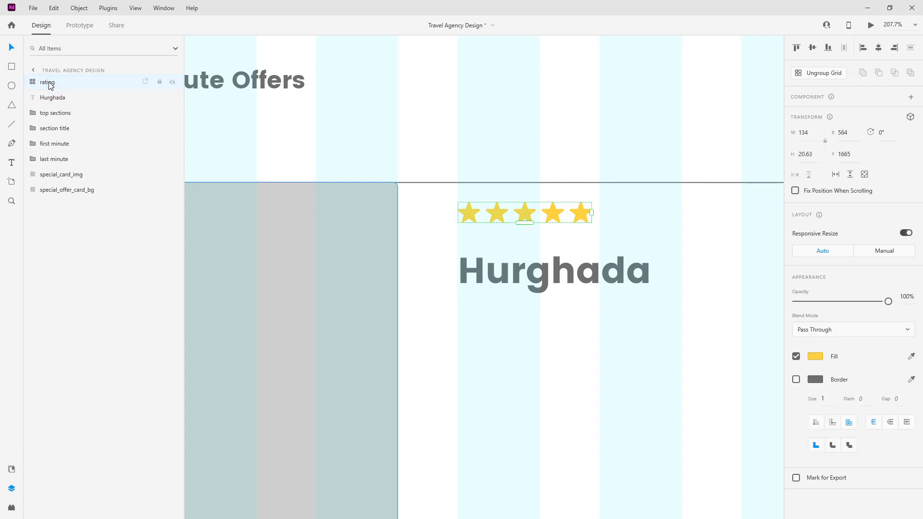
left_click(54, 97, "shift")
left_click_drag(65, 144, 62, 165)
scroll(446, 140, "down", 3)
left_click(532, 216)
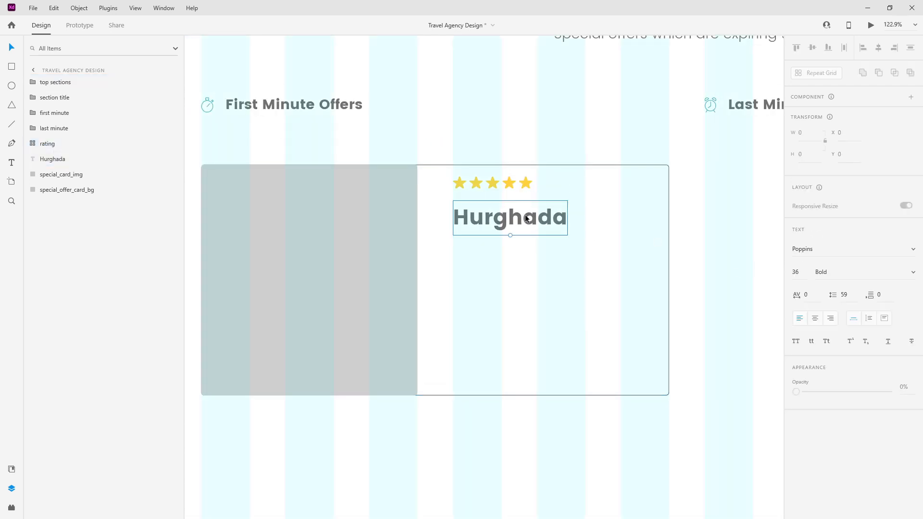
Step: Duplicate Hurghada into a Poppins 18pt light grey 'Explore and enjoy beautiful Egypt' line beneath the title
left_click_drag(531, 217, 531, 262, "alt")
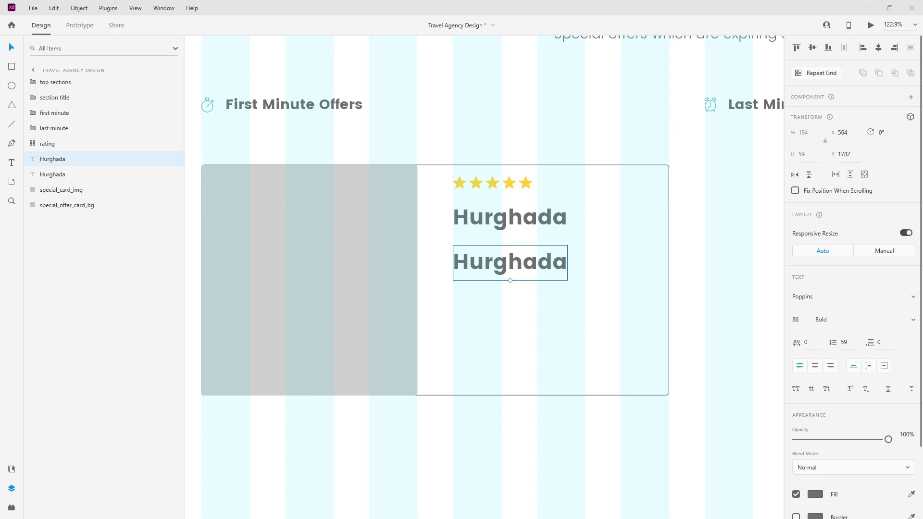
left_click(11, 468)
scroll(32, 443, "up", 5)
left_click(97, 249)
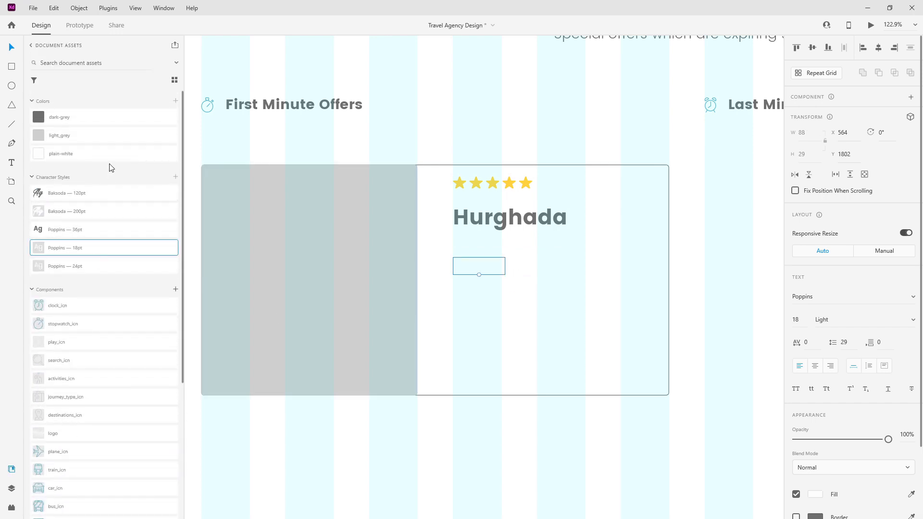
left_click(107, 136)
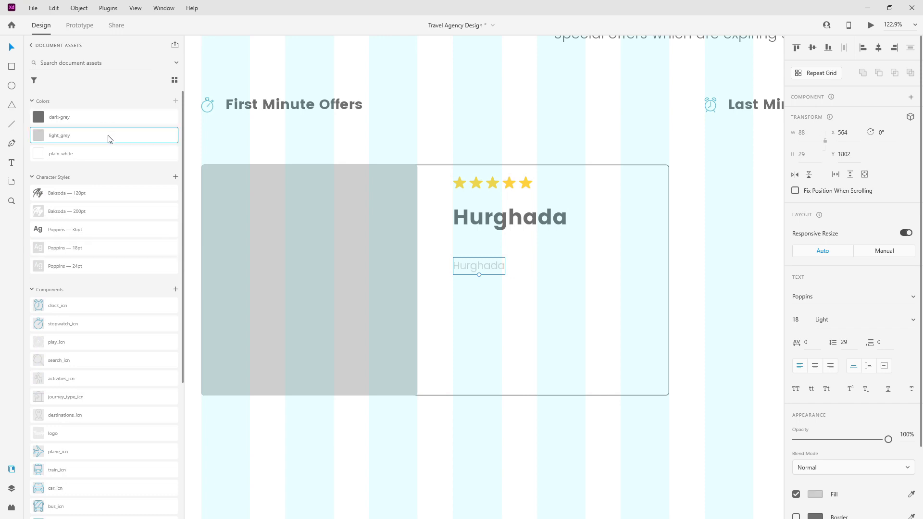
double_click(482, 265)
type("Explore and enjoy beautiful Egypt")
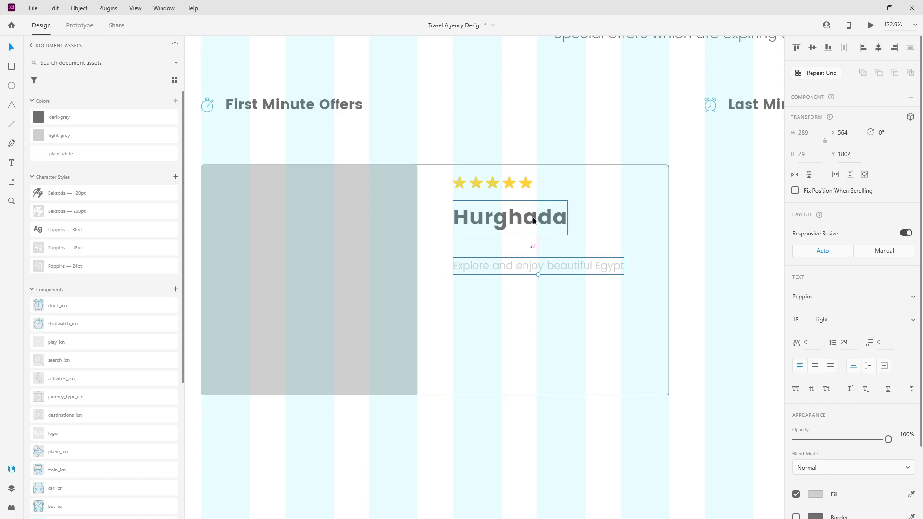
left_click_drag(593, 265, 590, 242)
key("shift+Down")
key("shift+Down")
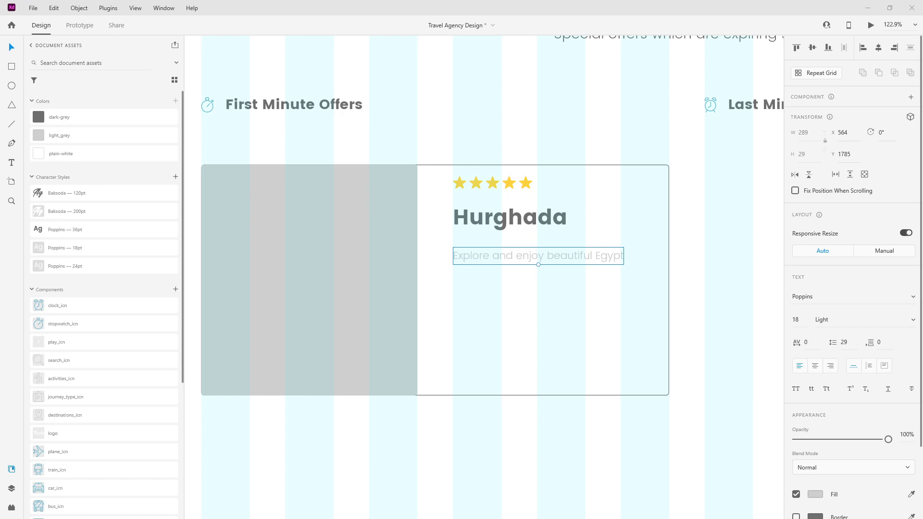
left_click(11, 66)
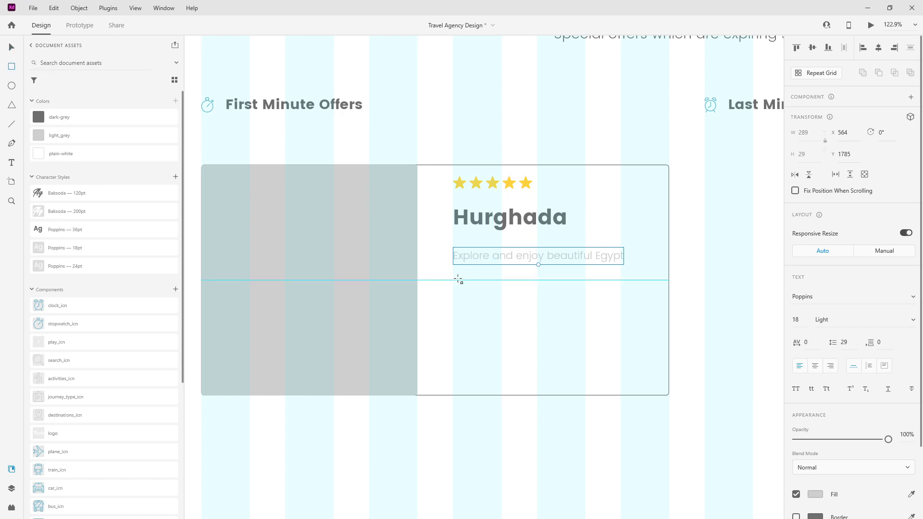
Step: Draw a 346 × 1 divider bar below the subtitle
left_click_drag(453, 278, 656, 284)
left_click_drag(657, 285, 656, 283)
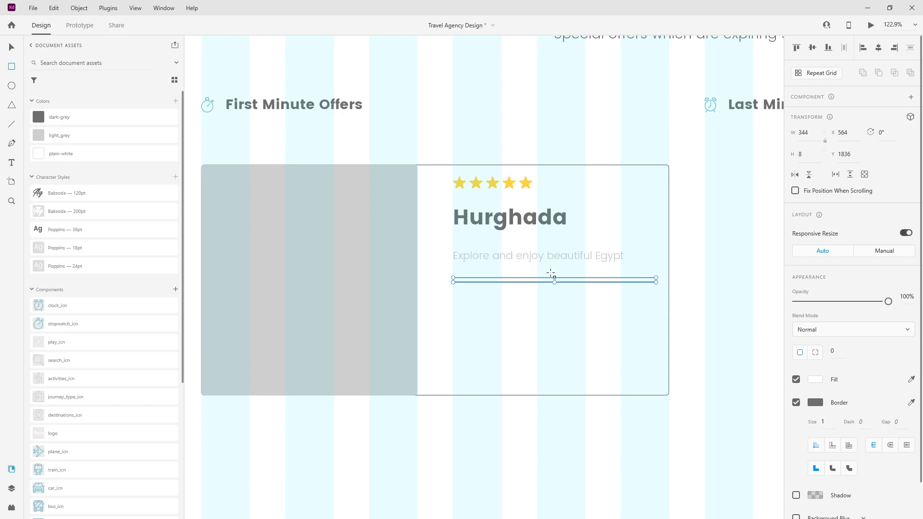
left_click(815, 153)
type("1")
key("Return")
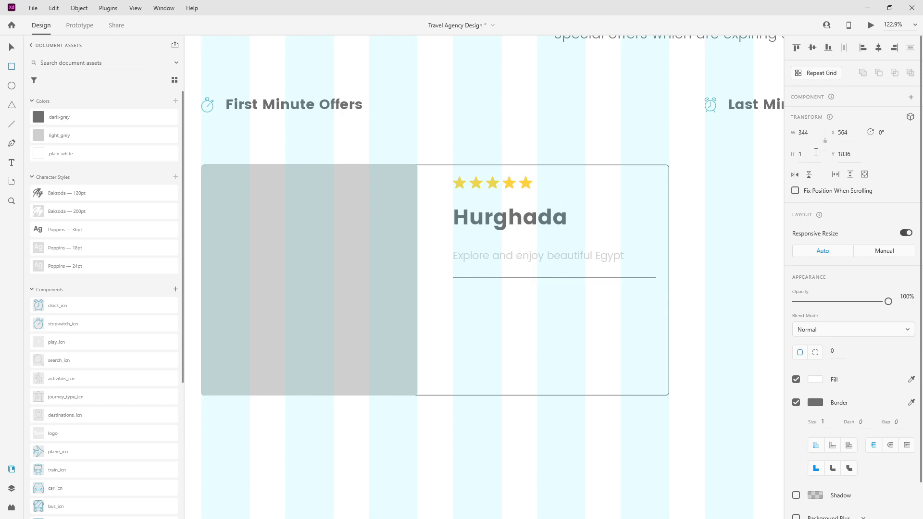
left_click(816, 134)
type("346")
key("Return")
Step: Fill the divider dark grey and nudge it slightly upward
left_click(911, 379)
left_click(815, 405)
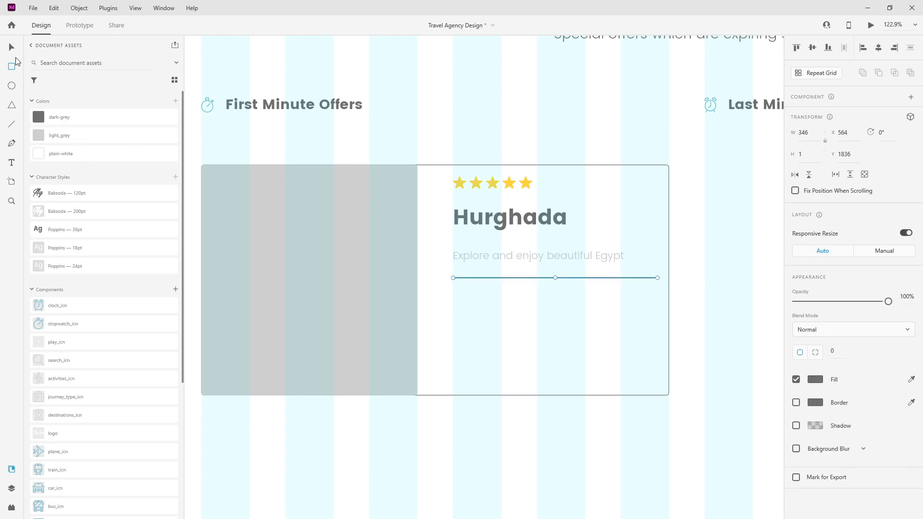
scroll(512, 270, "up", 5)
left_click_drag(410, 395, 412, 392)
scroll(455, 249, "down", 5)
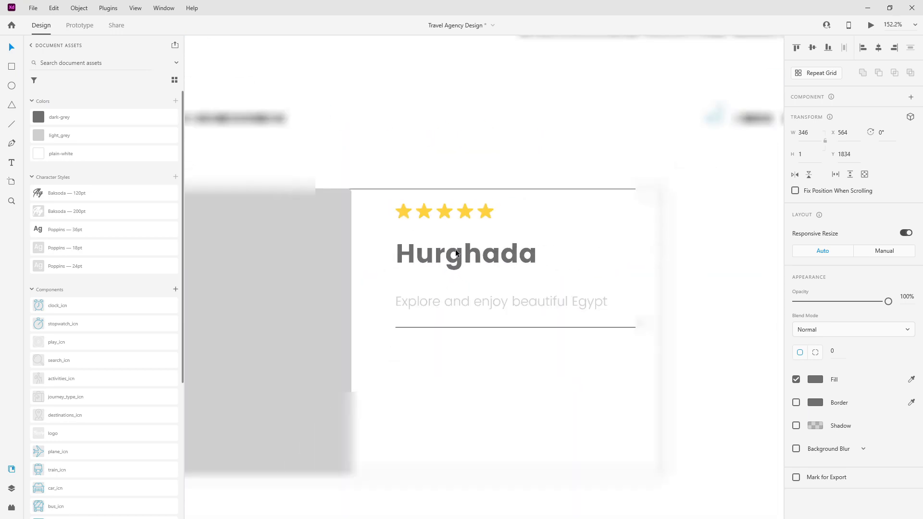
scroll(455, 249, "down", 3)
Step: Rename the Rectangle 1 layer 'divider' and move it below the Hurghada title layer
left_click(15, 489)
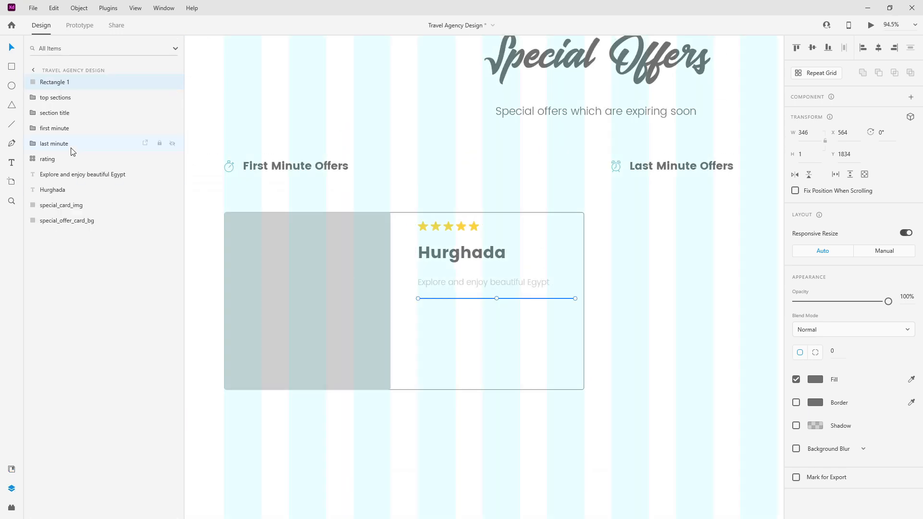
double_click(65, 83)
type("divider")
key("Return")
left_click_drag(66, 87, 69, 197)
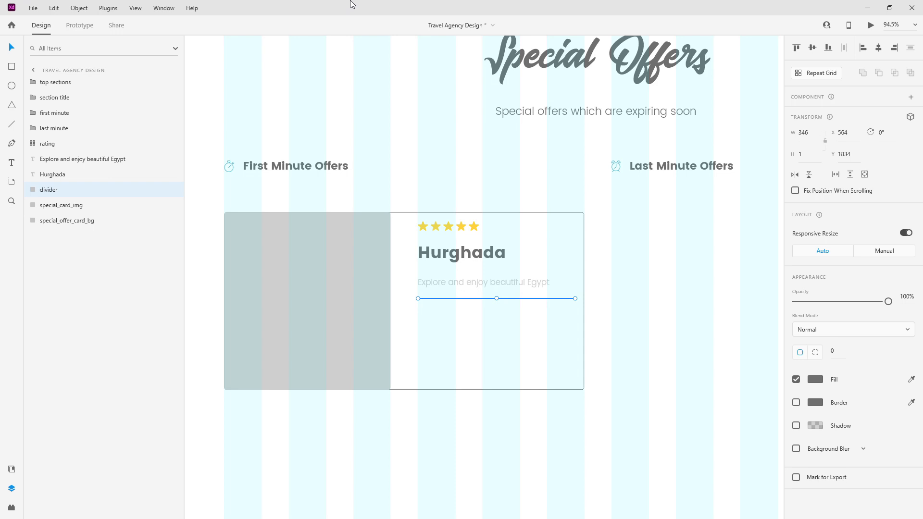
scroll(402, 146, "down", 3)
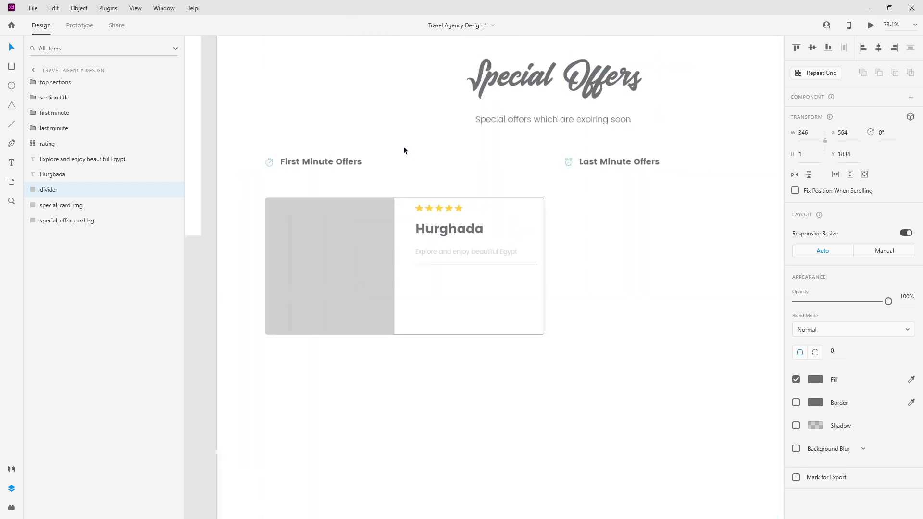
scroll(442, 211, "up", 5)
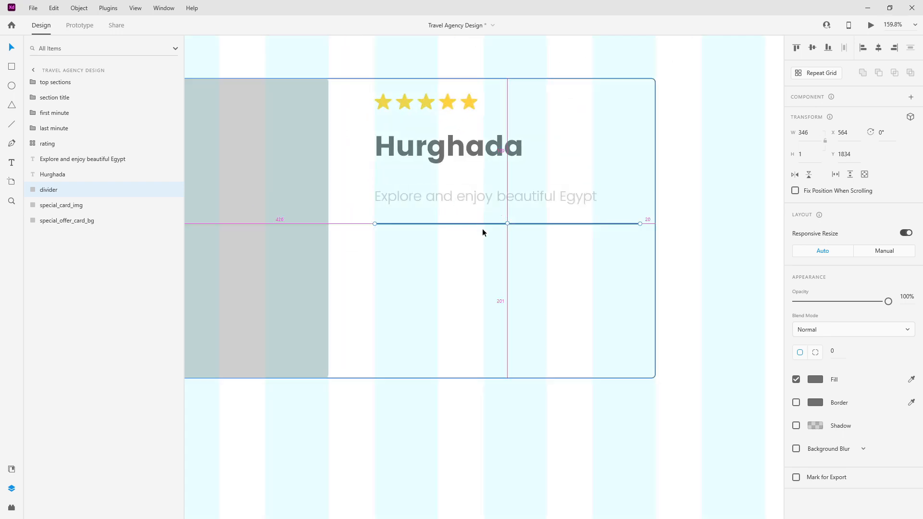
scroll(521, 242, "down", 5)
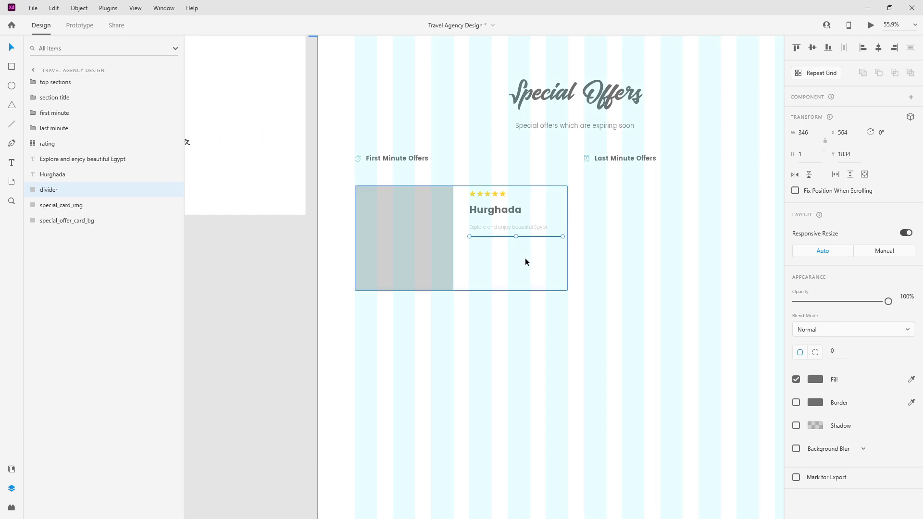
scroll(483, 256, "up", 6)
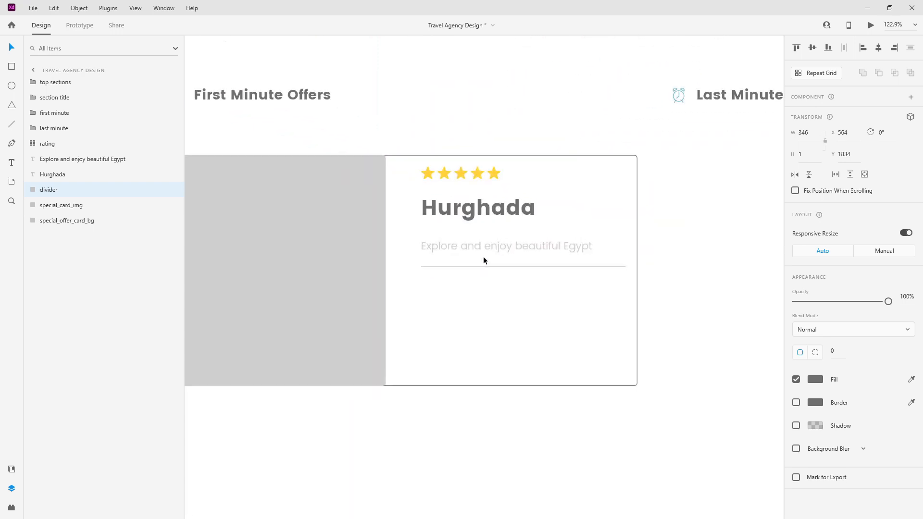
Step: Copy the subtitle below the divider and change its text to '24 days'
left_click(491, 242)
left_click_drag(492, 235, 488, 305)
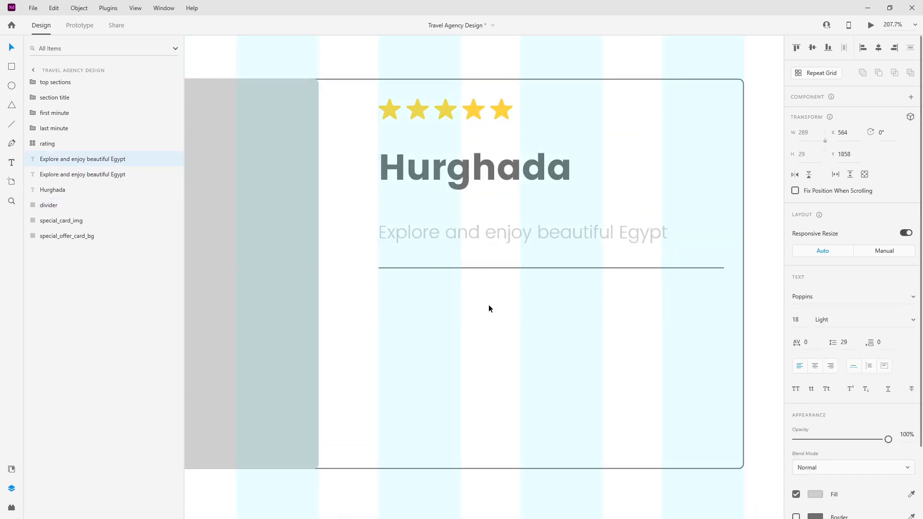
double_click(490, 306)
type("24 days")
key("Escape")
left_click_drag(450, 304, 547, 308)
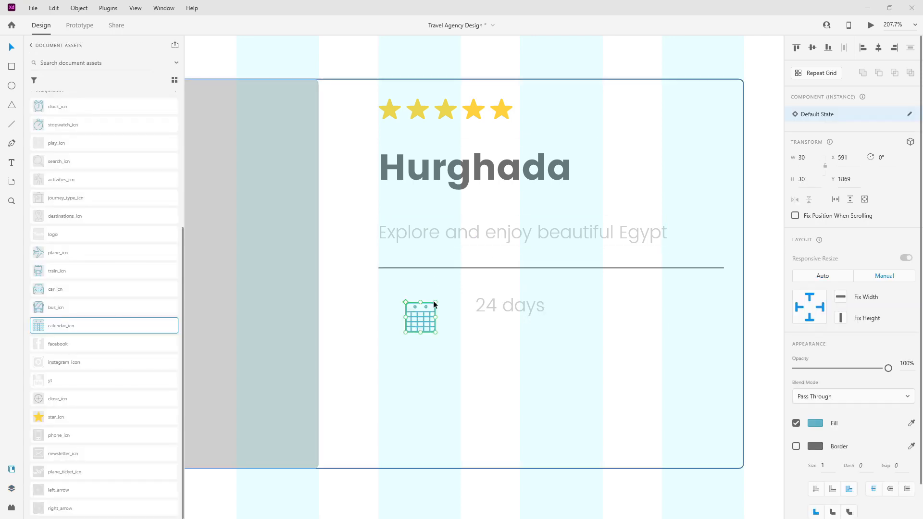
Step: Align the calendar icon with the text column and place '24 days' right beside it
scroll(402, 312, "up", 5)
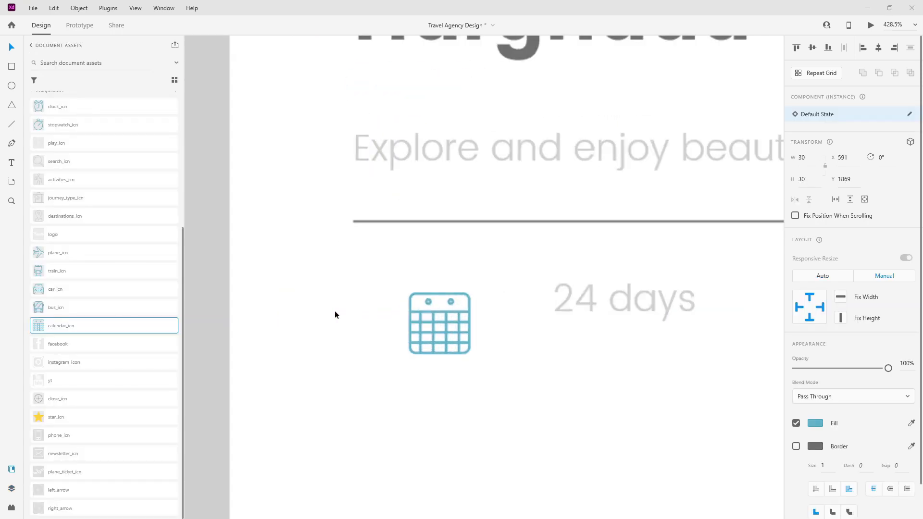
left_click_drag(474, 311, 408, 279)
left_click(665, 301)
left_click_drag(665, 301, 515, 290)
left_click(412, 282, "shift")
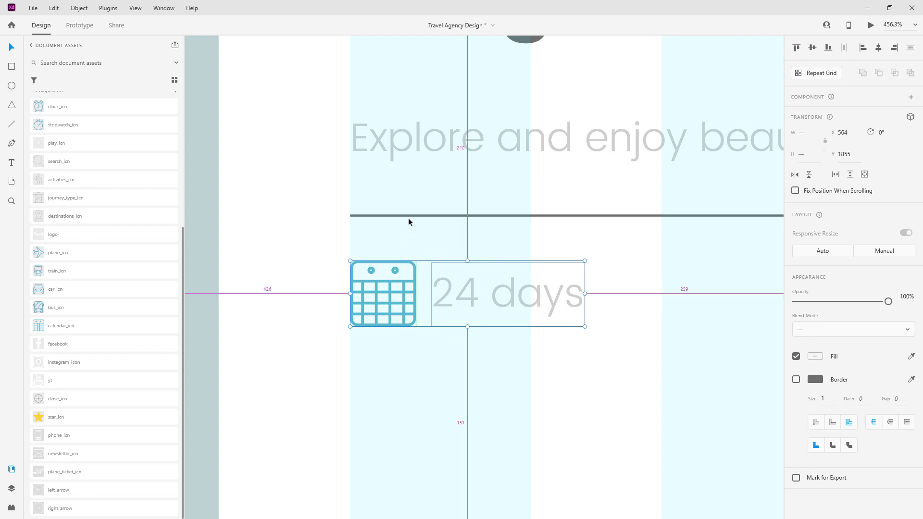
left_click(541, 297)
left_click_drag(540, 297, 527, 298)
key("shift+Right")
key("shift+Right")
Step: Group the calendar icon and '24 days' as 'days' and turn on Stack
left_click(14, 488)
left_click_drag(46, 175, 63, 226)
left_click_drag(68, 87, 74, 224)
left_click(73, 222, "shift")
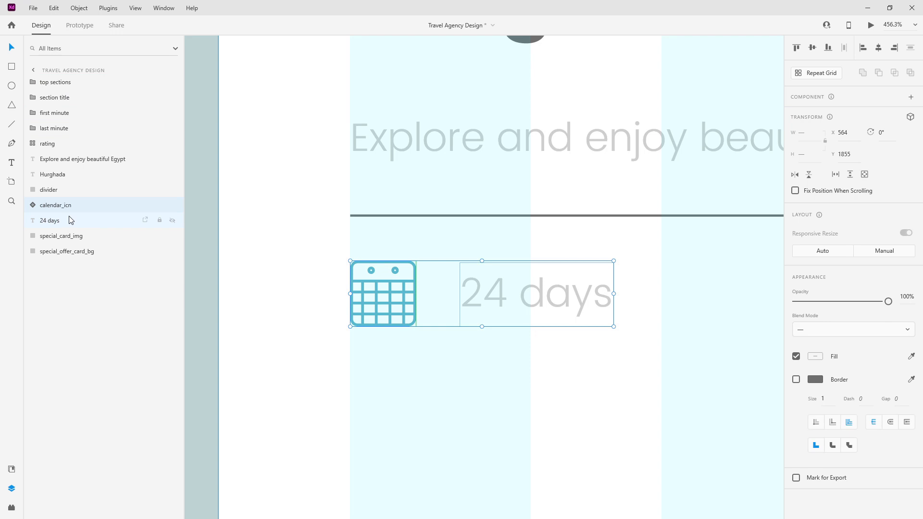
key("ctrl+g")
double_click(57, 206)
type("days")
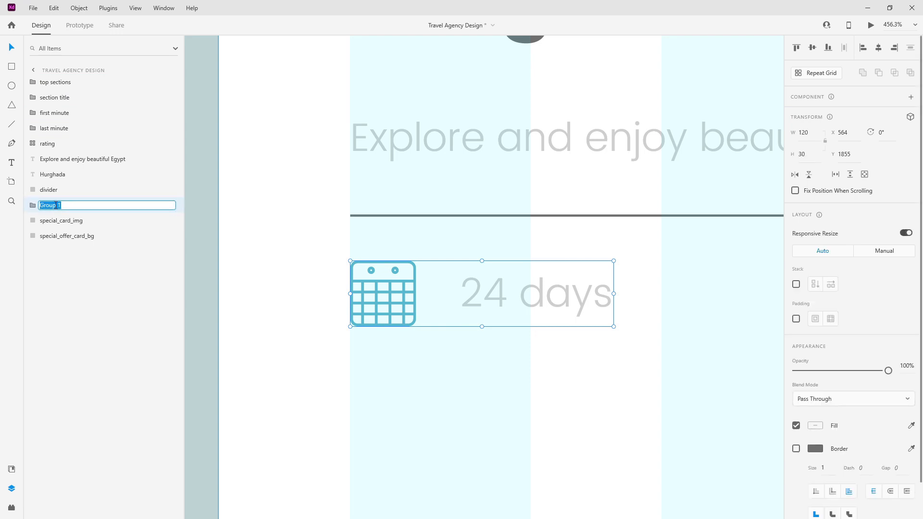
key("Return")
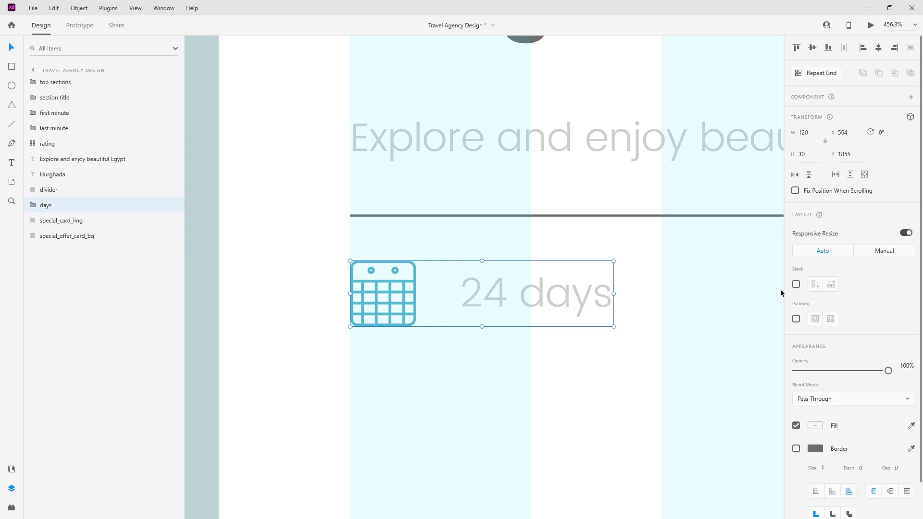
left_click(795, 284)
scroll(355, 238, "down", 4)
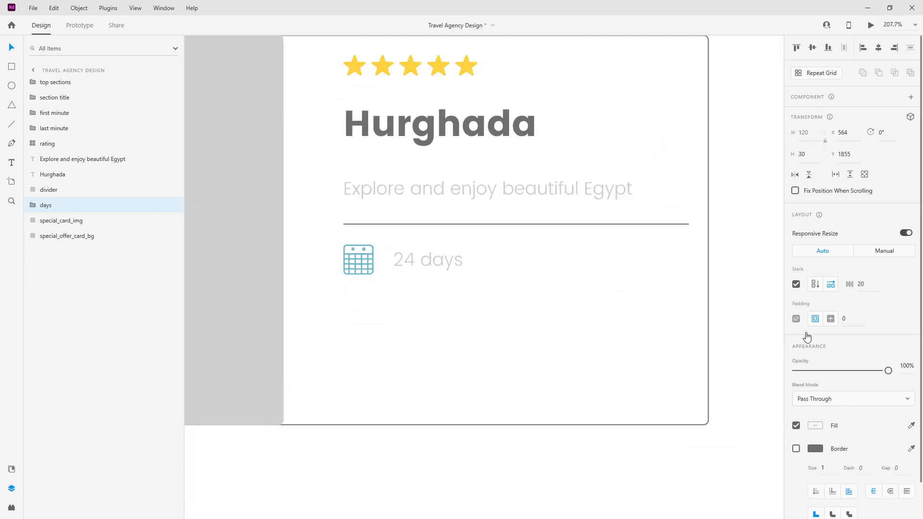
Step: Flip the days stack to vertical and back to horizontal, then show the component assets
left_click(814, 286)
left_click(830, 284)
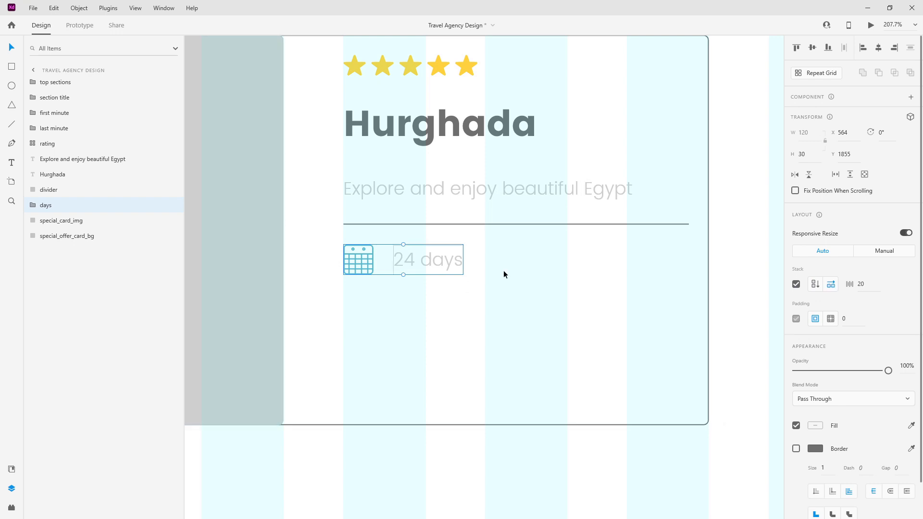
left_click(12, 469)
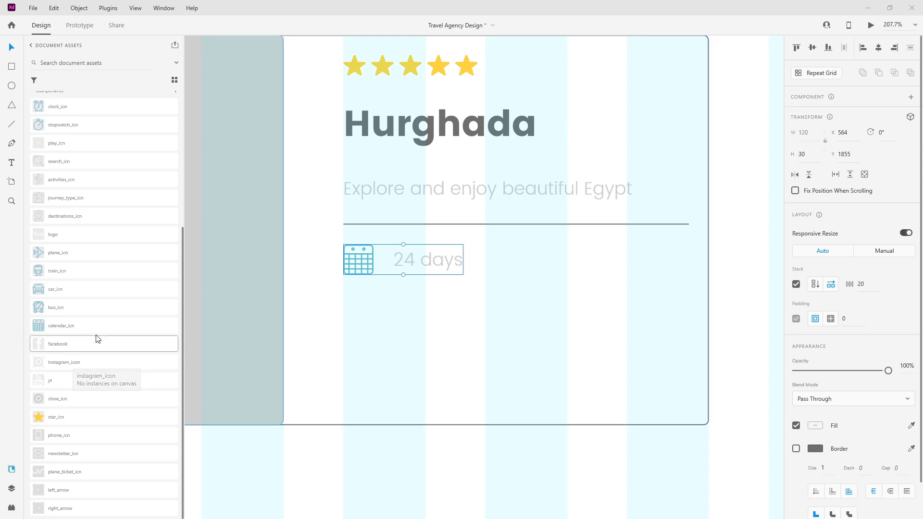
Step: Place plane, train, car and bus icons in a row right of '24 days'
left_click_drag(430, 256, 522, 253)
left_click_drag(124, 272, 588, 269)
left_click_drag(89, 292, 637, 264)
left_click_drag(85, 310, 699, 276)
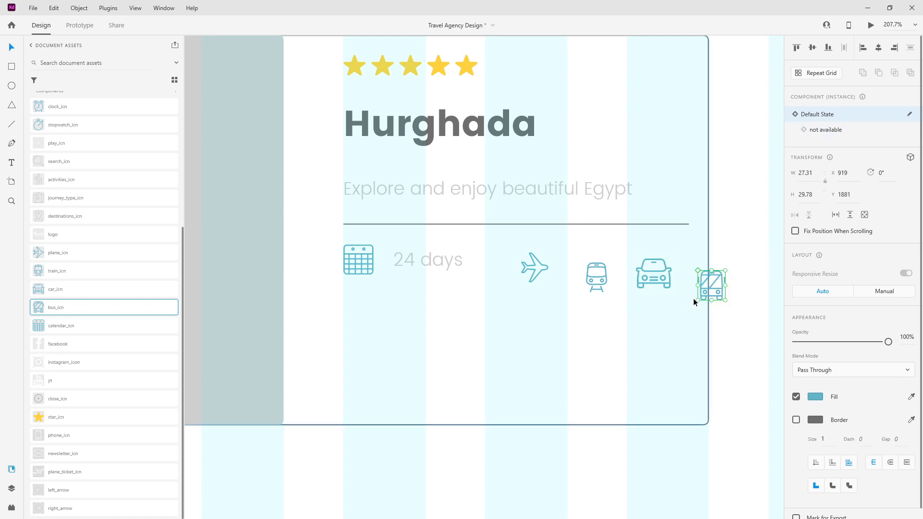
left_click(812, 131)
left_click(821, 116)
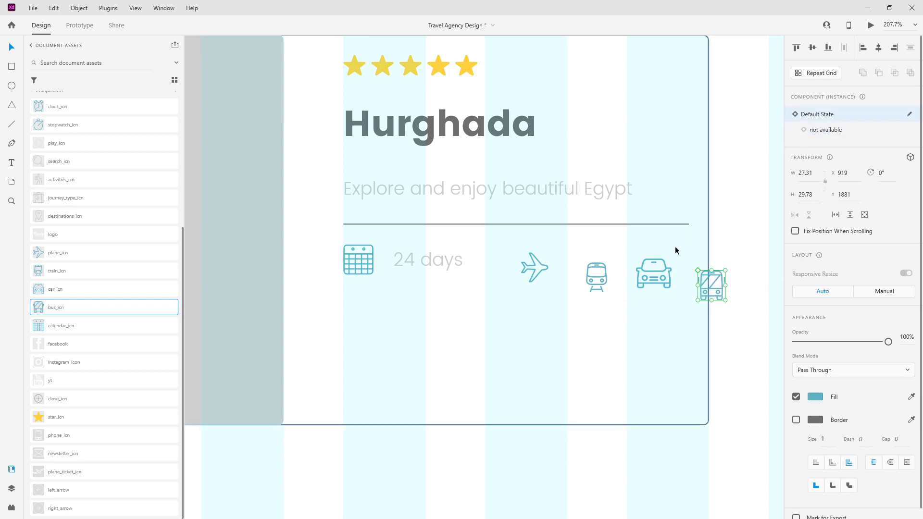
Step: Select all four transport icons and align them to a common middle line
left_click(660, 276, "shift")
left_click(605, 277, "shift")
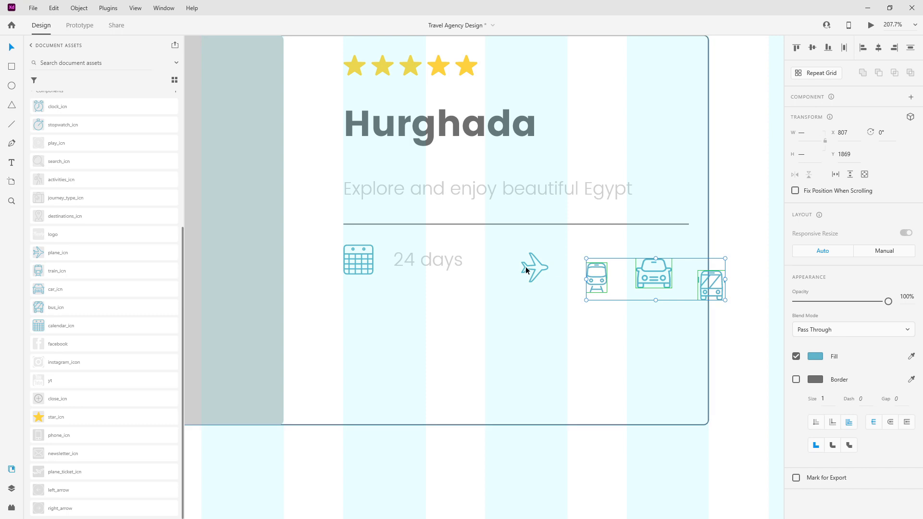
left_click(533, 268, "shift")
left_click(812, 48)
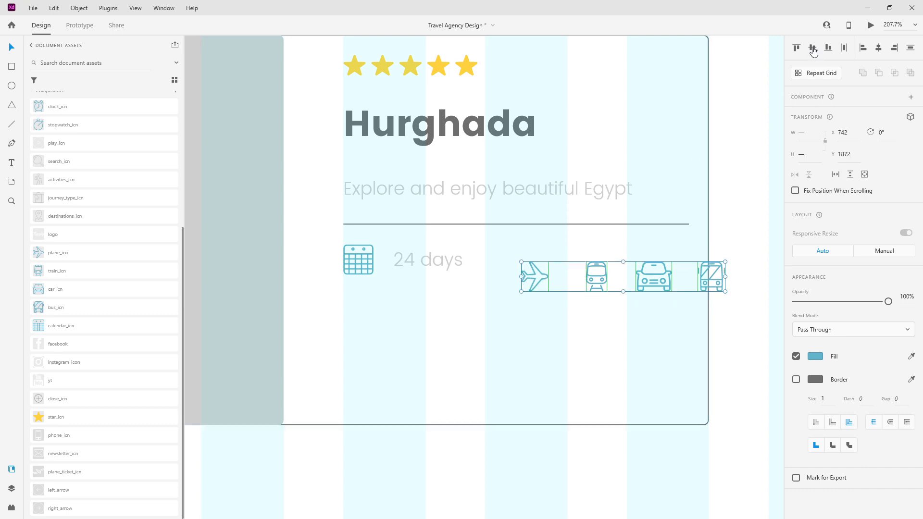
left_click(11, 488)
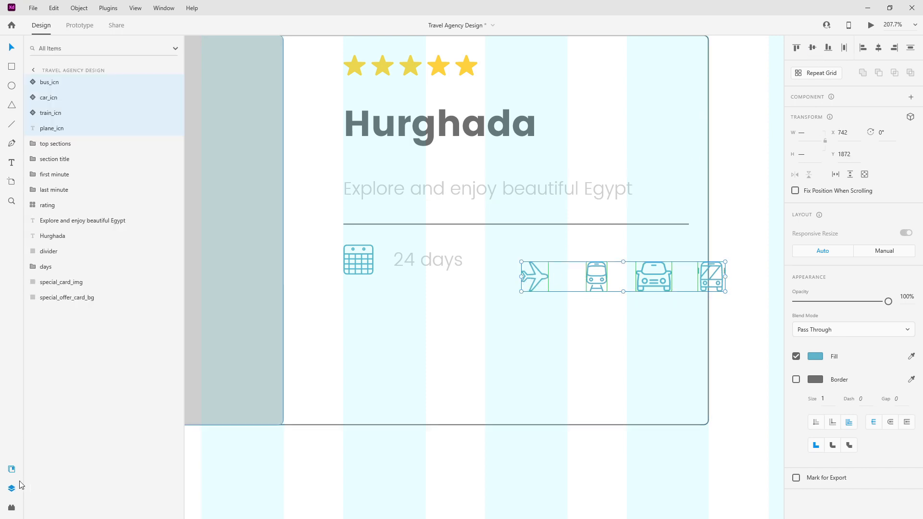
left_click(705, 279)
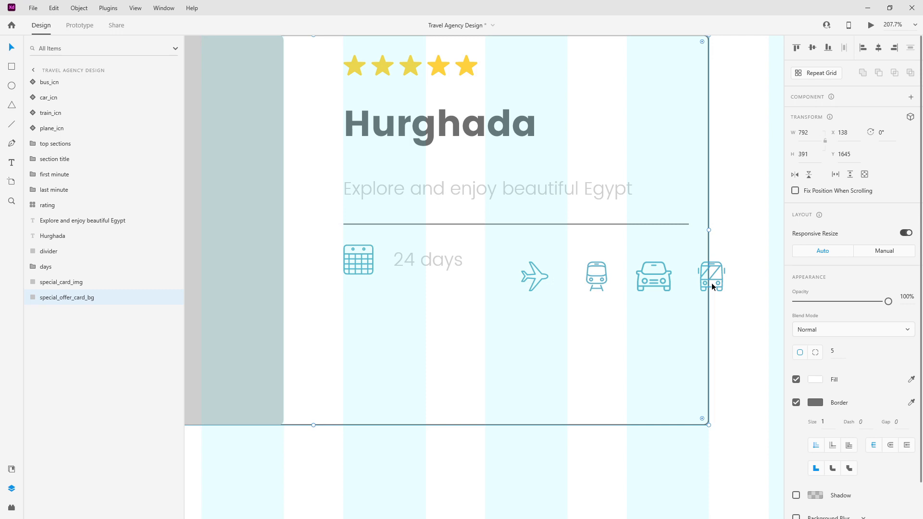
left_click(52, 128)
left_click(57, 89, "shift")
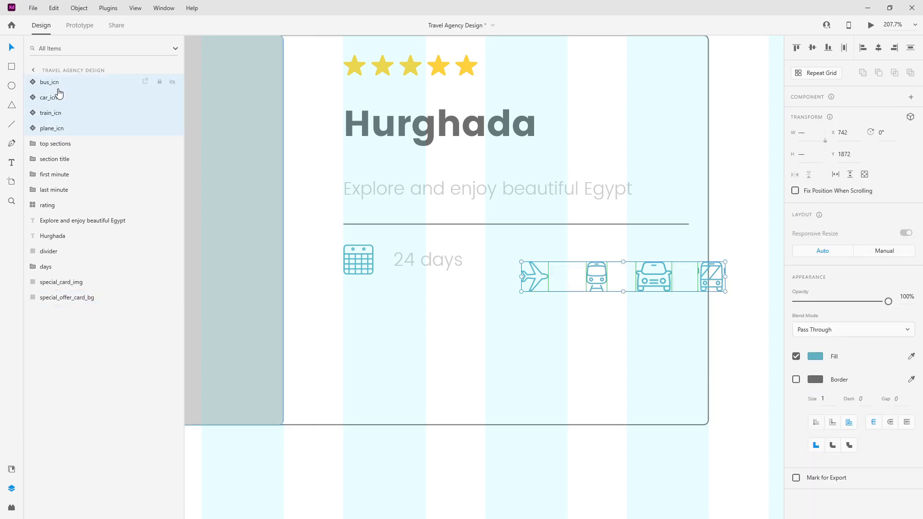
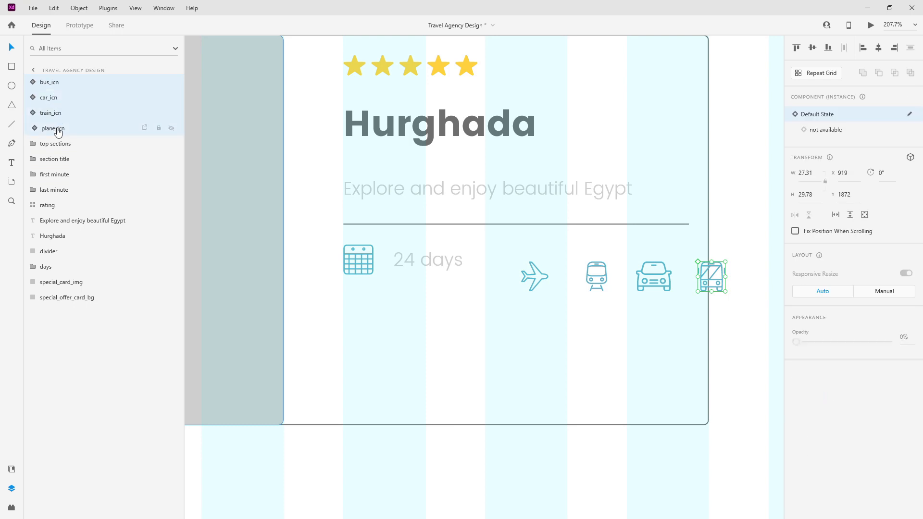
Step: Group the four transport icons into a stack spaced 20 and name it 'transportation'
key("ctrl+g")
left_click(796, 284)
left_click(866, 285)
type("20")
key("Return")
double_click(55, 84)
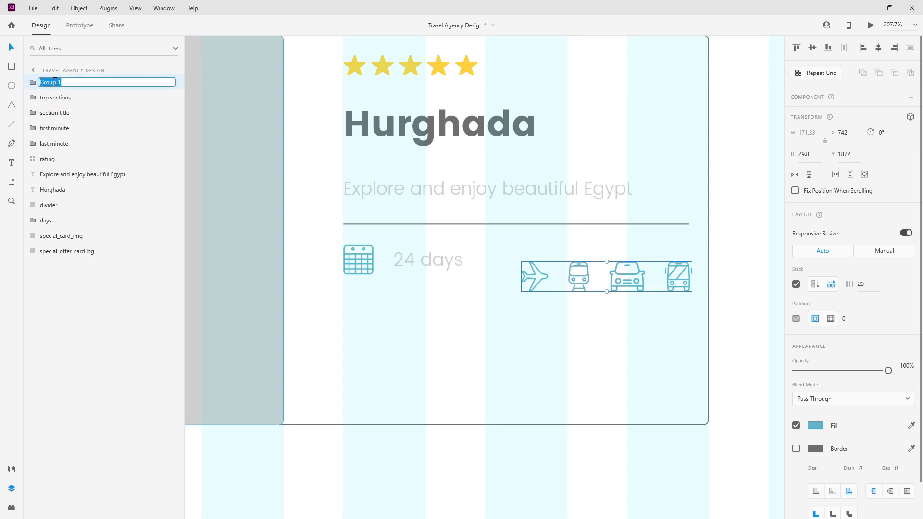
type("transportation")
key("Return")
Step: Move the transportation layer below days and align it with the 24 days row and divider's right end
left_click_drag(55, 86, 53, 226)
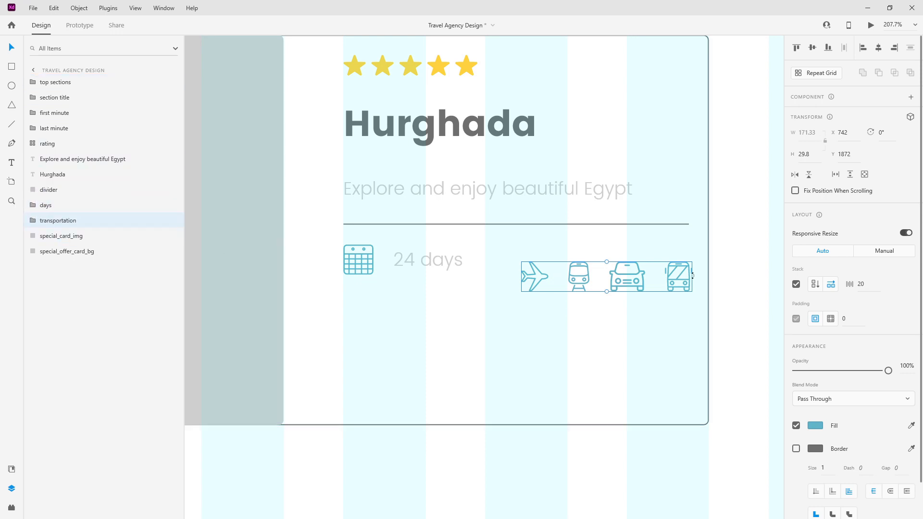
left_click_drag(641, 280, 638, 263)
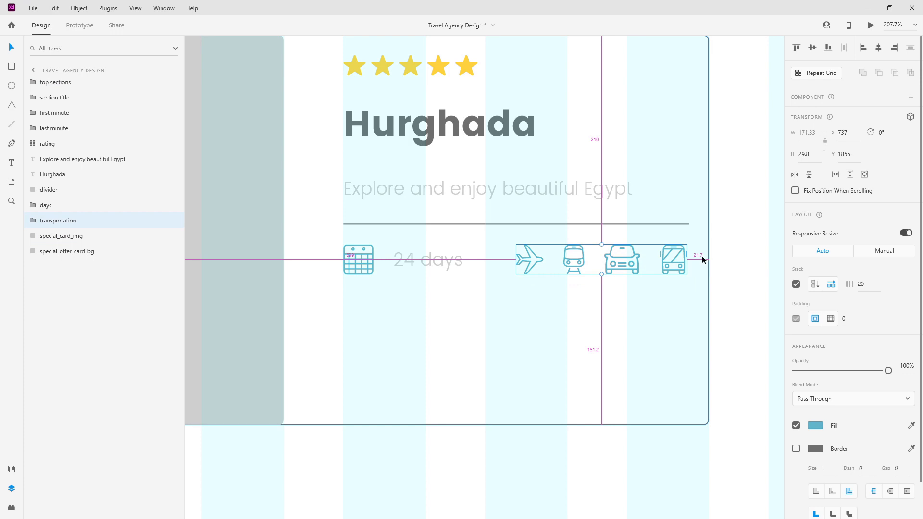
scroll(702, 256, "up", 5)
left_click_drag(649, 291, 654, 292)
key("alt")
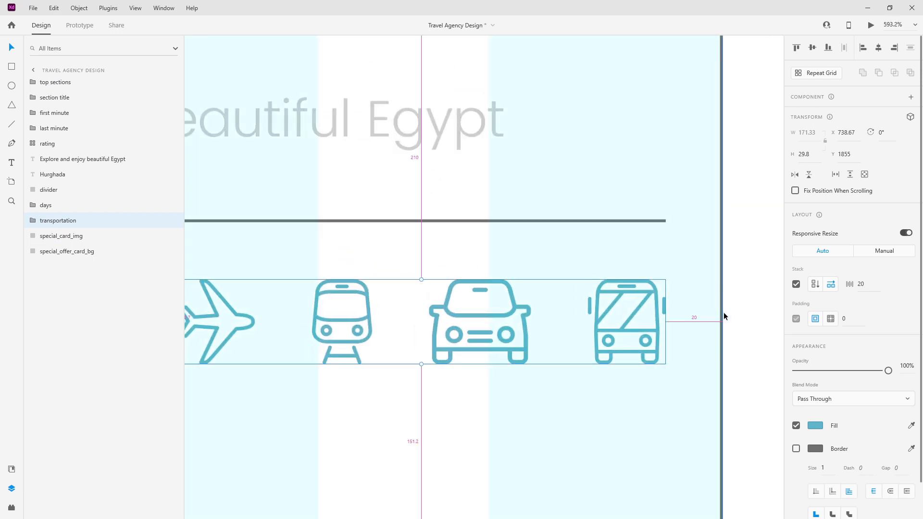
scroll(608, 311, "down", 5)
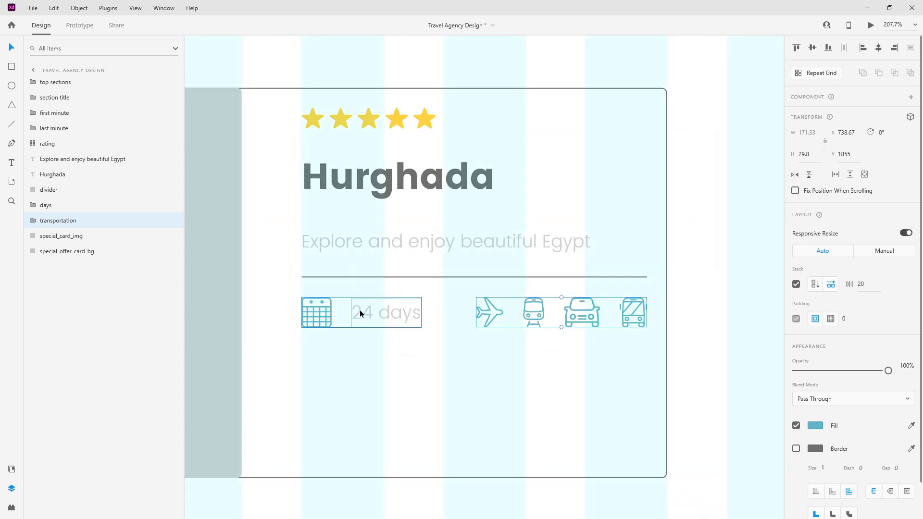
Step: Copy the divider below the icons and group both dividers, days and transportation as 'middle'
left_click(406, 276)
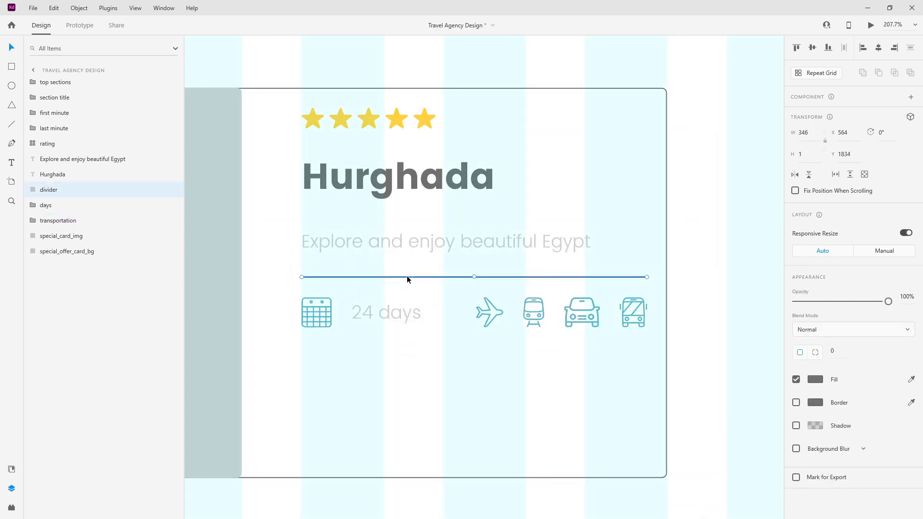
left_click_drag(407, 276, 405, 346)
left_click_drag(51, 194, 59, 245)
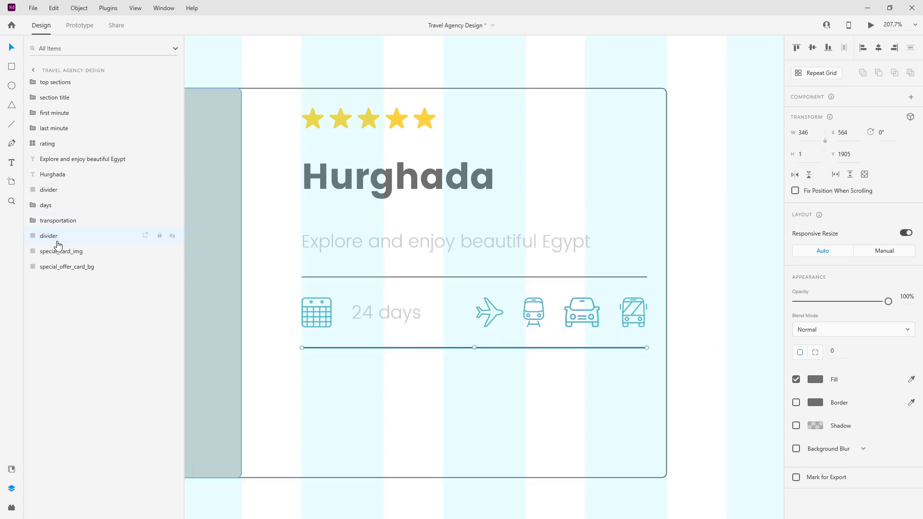
left_click(61, 192, "shift")
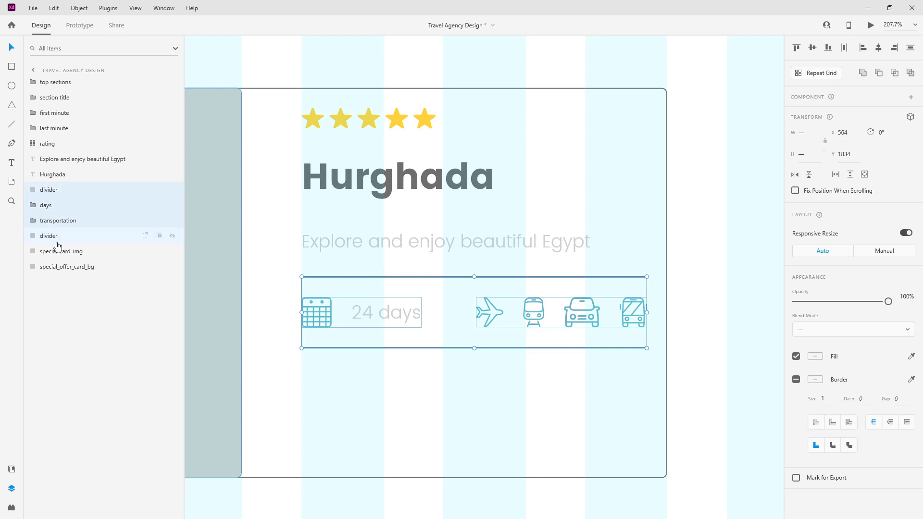
key("ctrl+g")
double_click(50, 190)
type("middle")
key("Return")
Step: Group the star rating, Hurghada title and tagline as 'info'
left_click_drag(56, 177, 70, 155)
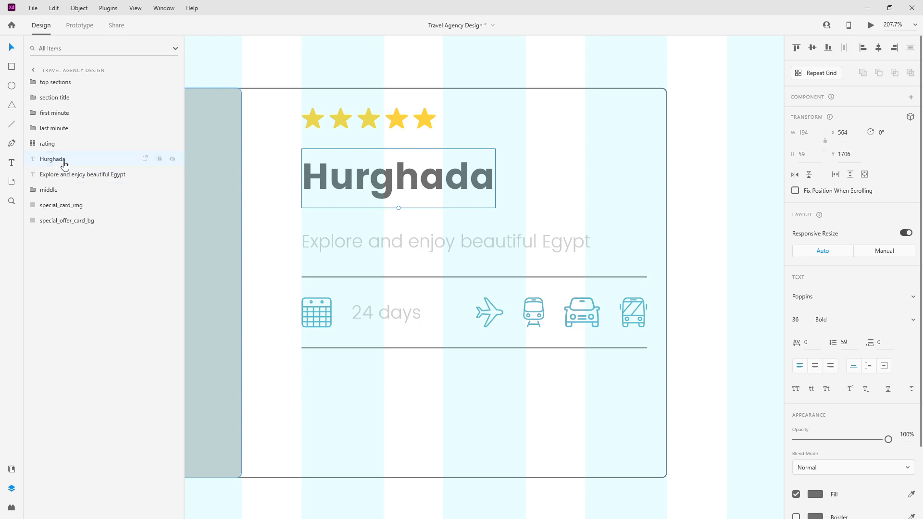
left_click(71, 144)
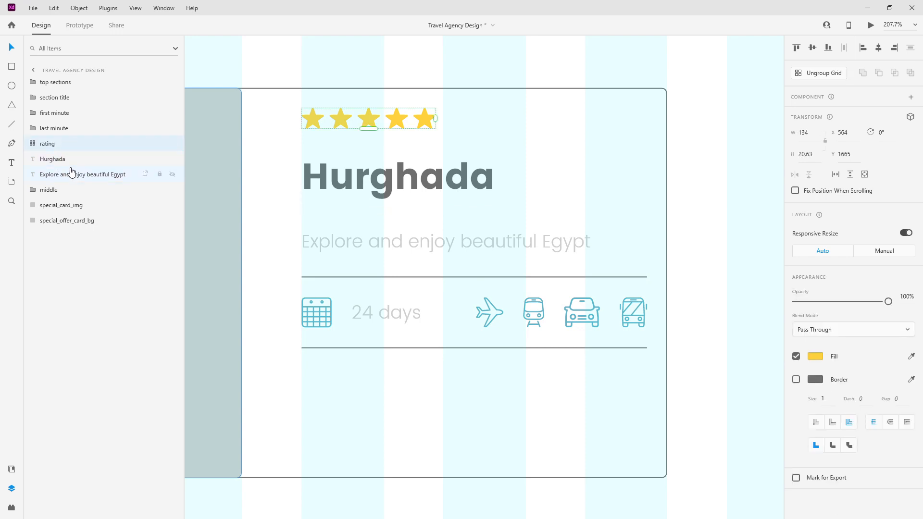
left_click(70, 174, "shift")
key("ctrl+g")
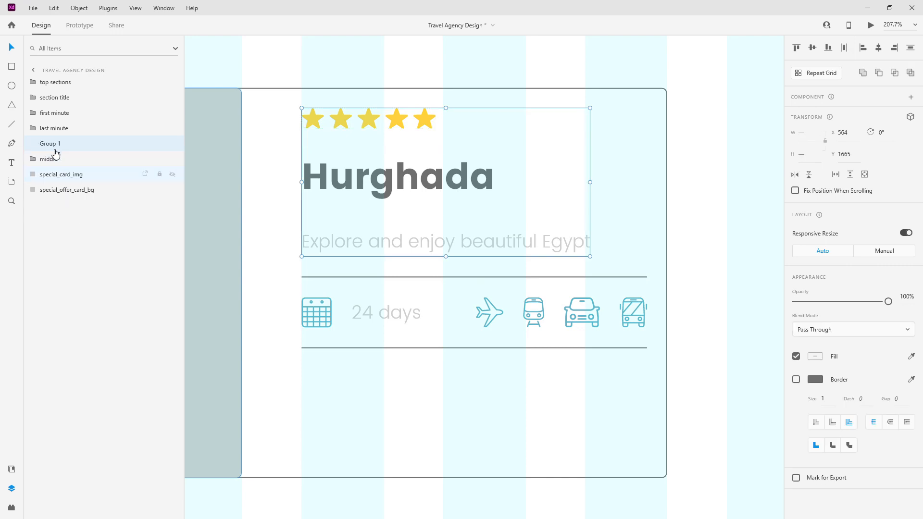
double_click(50, 144)
key("BackSpace")
type("info")
key("Return")
Step: Apply the light_grey colour to the top divider inside middle
scroll(646, 273, "down", 5, "ctrl")
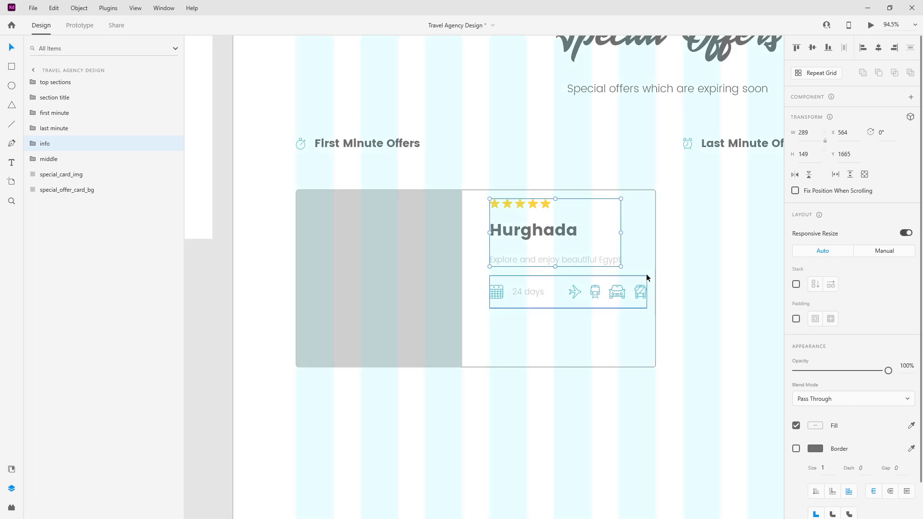
scroll(616, 294, "up", 5, "ctrl")
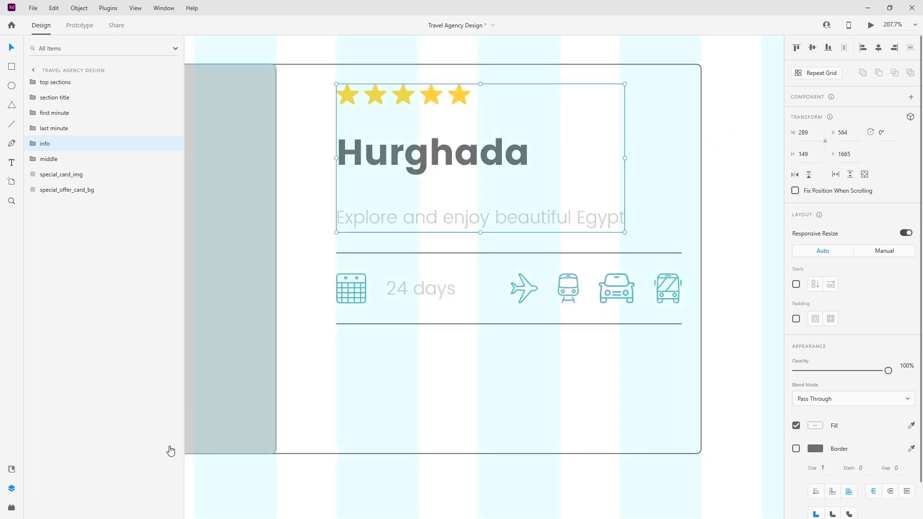
double_click(482, 254)
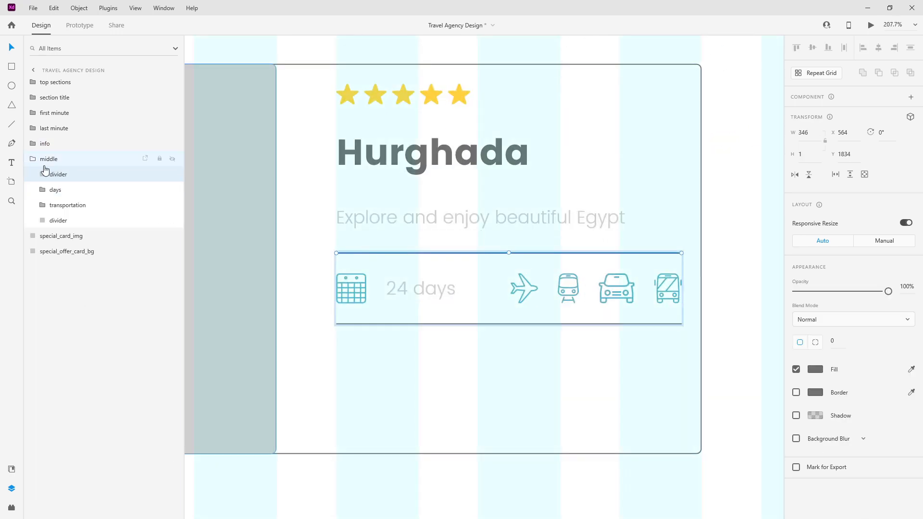
left_click(10, 469)
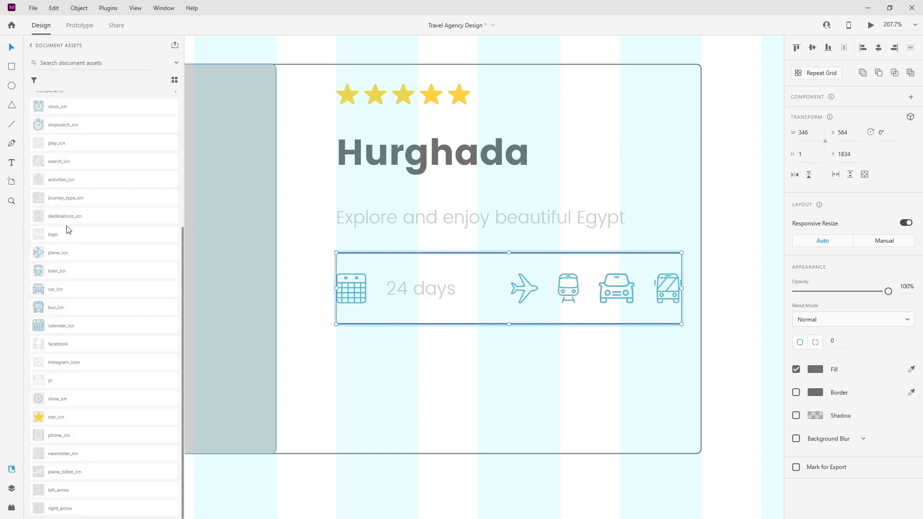
scroll(67, 230, "up", 5)
left_click(99, 138)
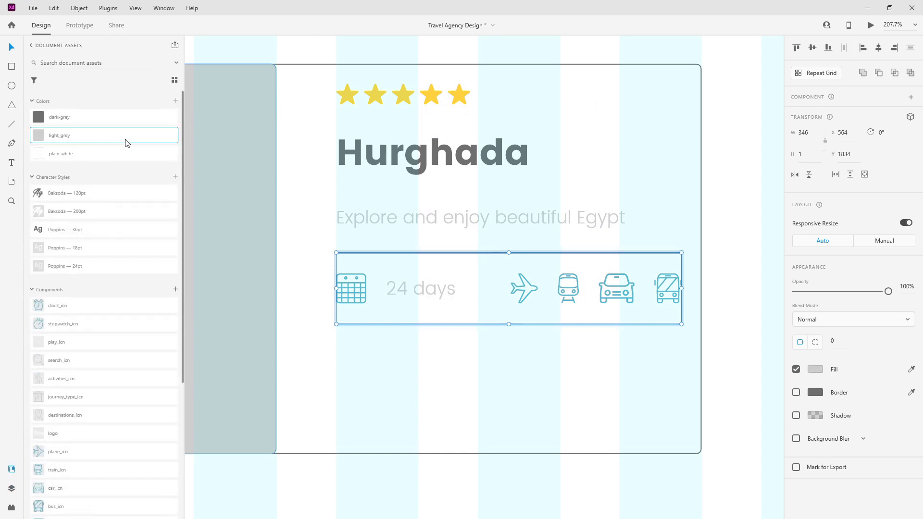
left_click(329, 280)
Step: Copy the Hurghada title out of the info group and move the copy toward the card's bottom
left_click(12, 488)
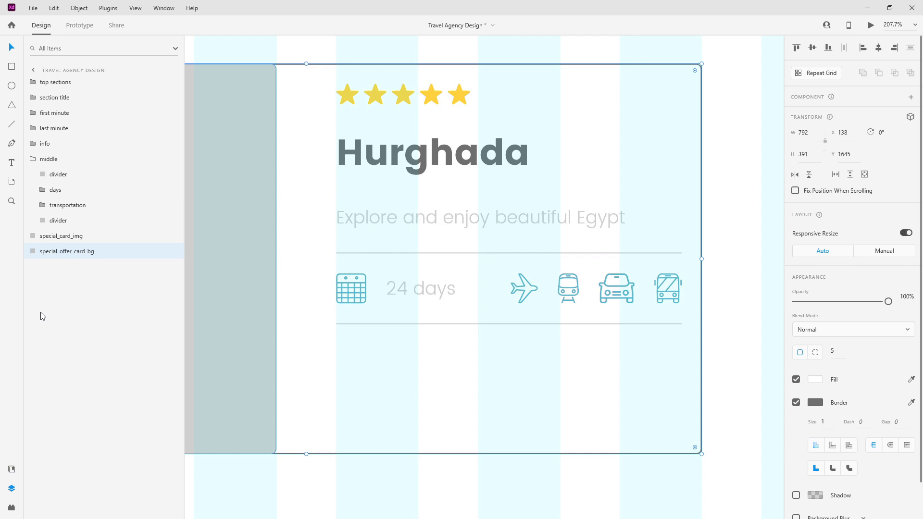
left_click(32, 159)
scroll(520, 193, "down", 3)
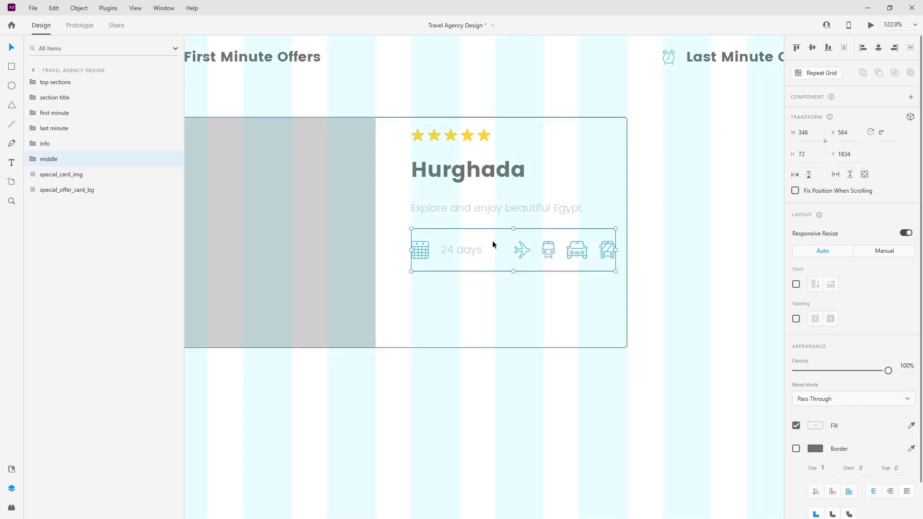
scroll(431, 253, "up", 3)
scroll(558, 217, "up", 2)
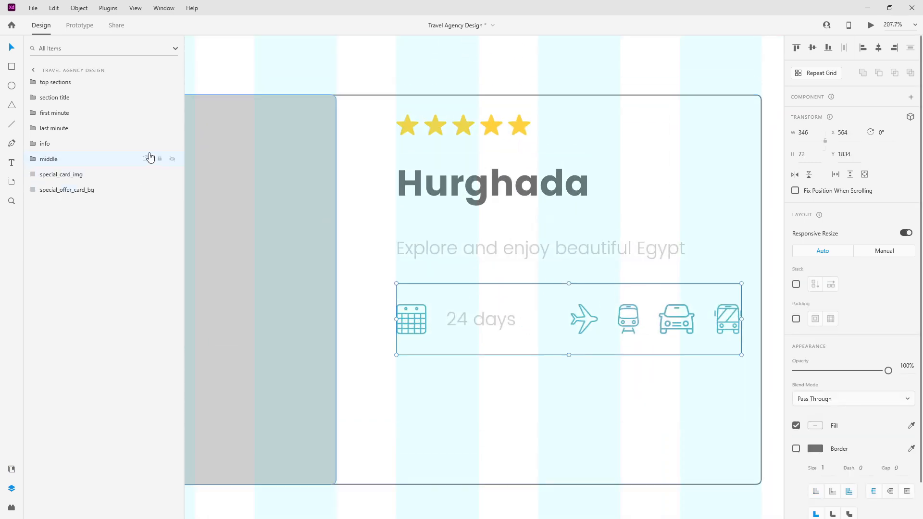
left_click(33, 143)
left_click(62, 174)
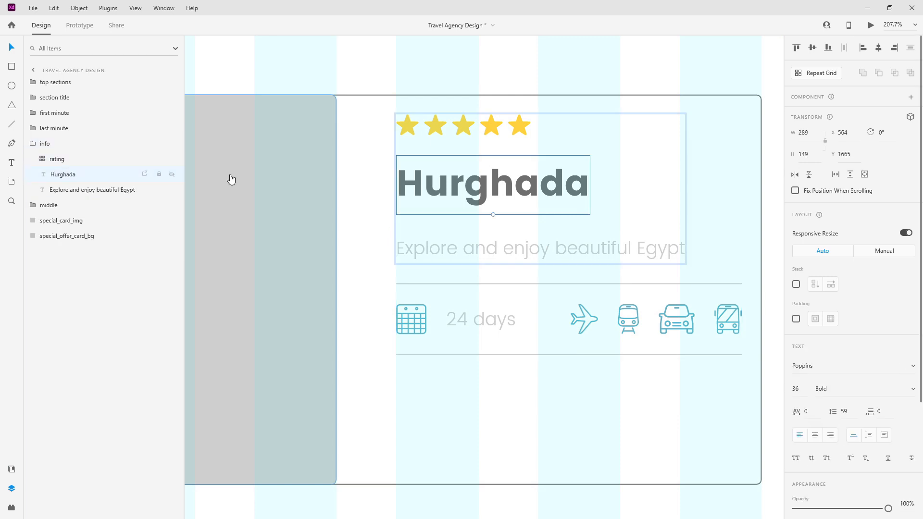
left_click_drag(115, 176, 80, 137)
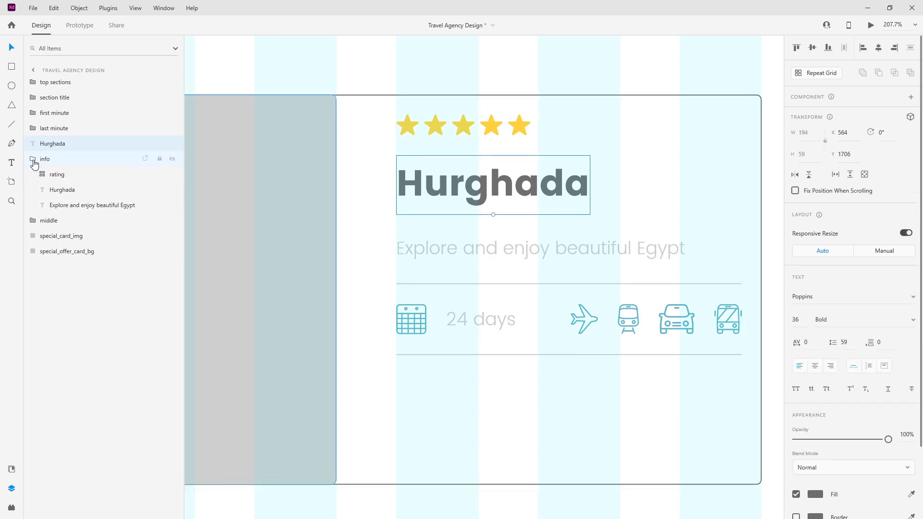
left_click(34, 159)
left_click(59, 146)
left_click_drag(532, 202, 535, 439)
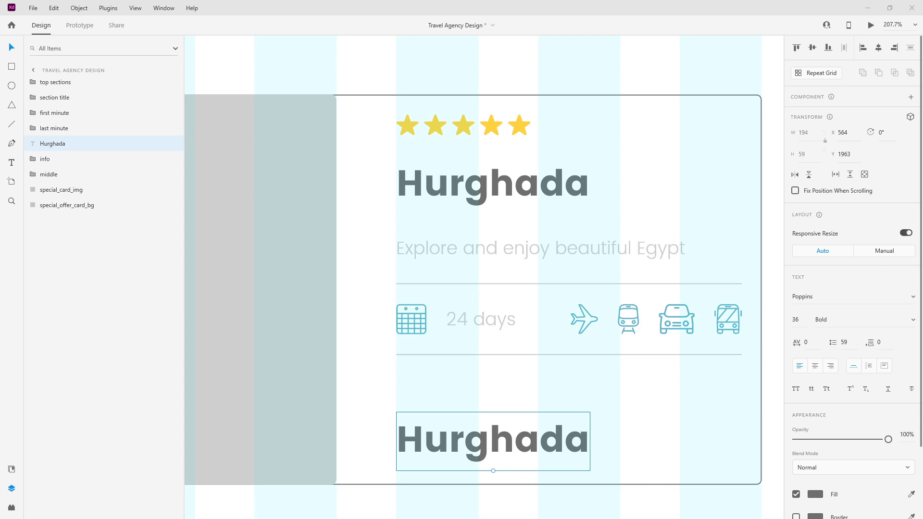
Step: Change the bottom copy to '$1250' and duplicate it above as a 'From' label
double_click(528, 435)
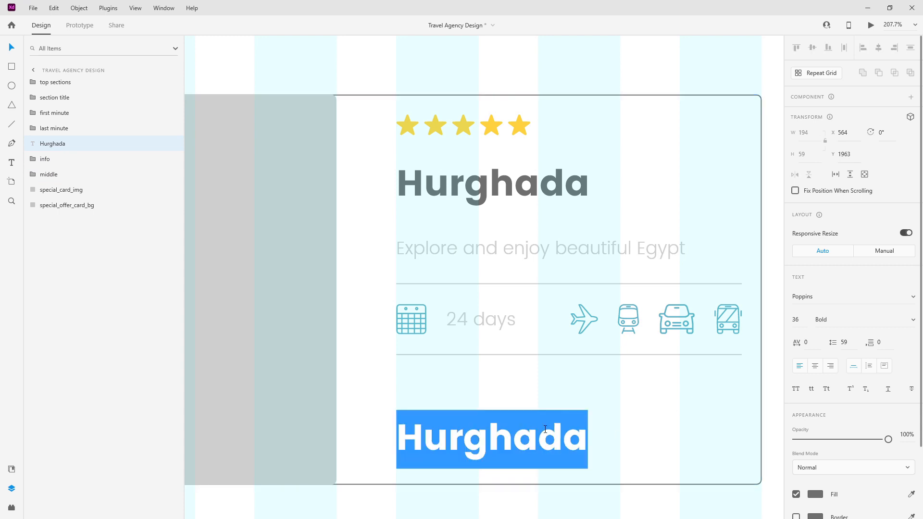
type("$1250")
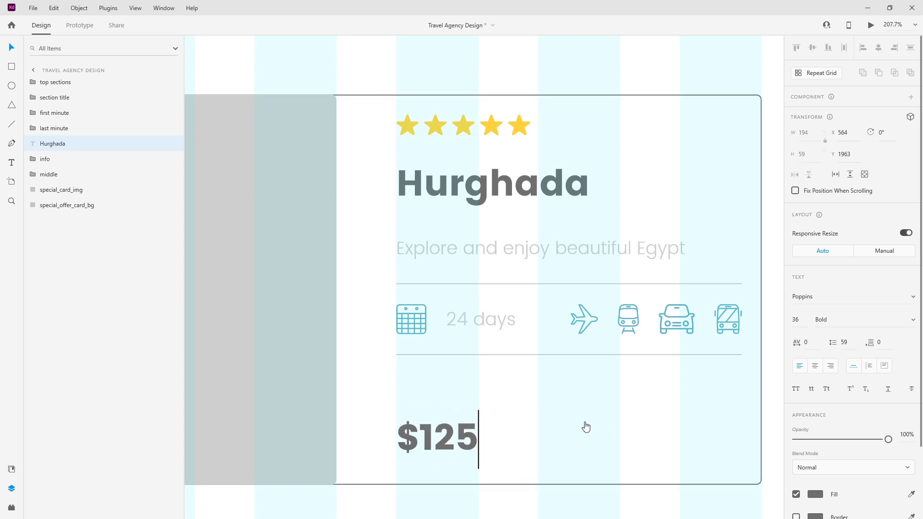
key("Escape")
key("ctrl+d")
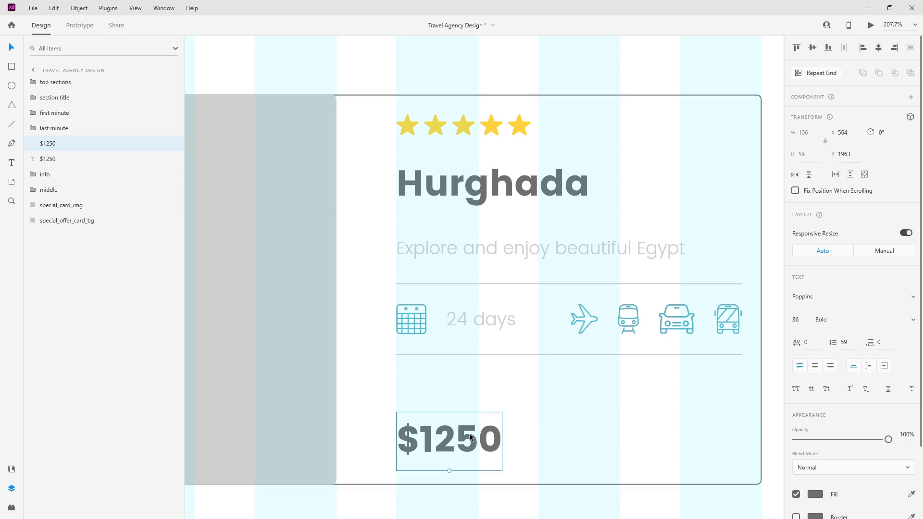
left_click_drag(465, 435, 465, 383)
double_click(465, 383)
type("From")
key("ctrl+a")
Step: Style the From label with the Poppins 18pt text style in light grey
left_click(19, 469)
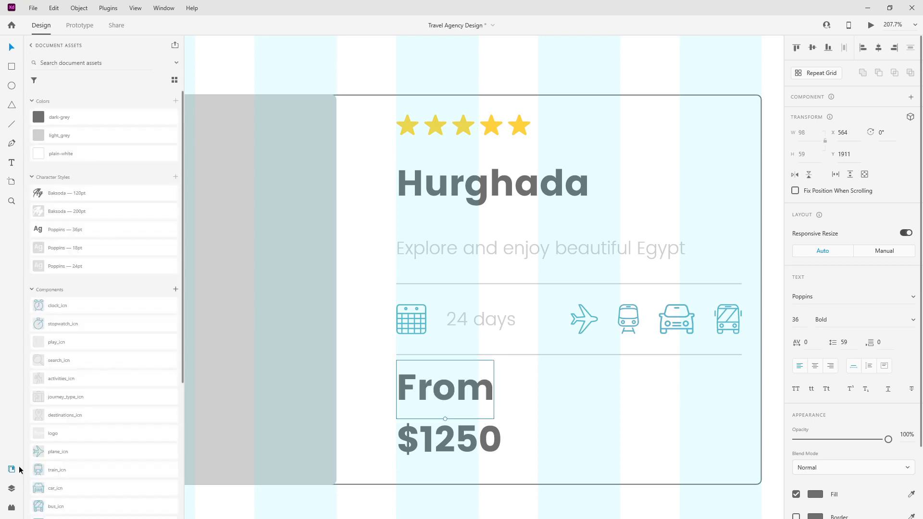
left_click(75, 264)
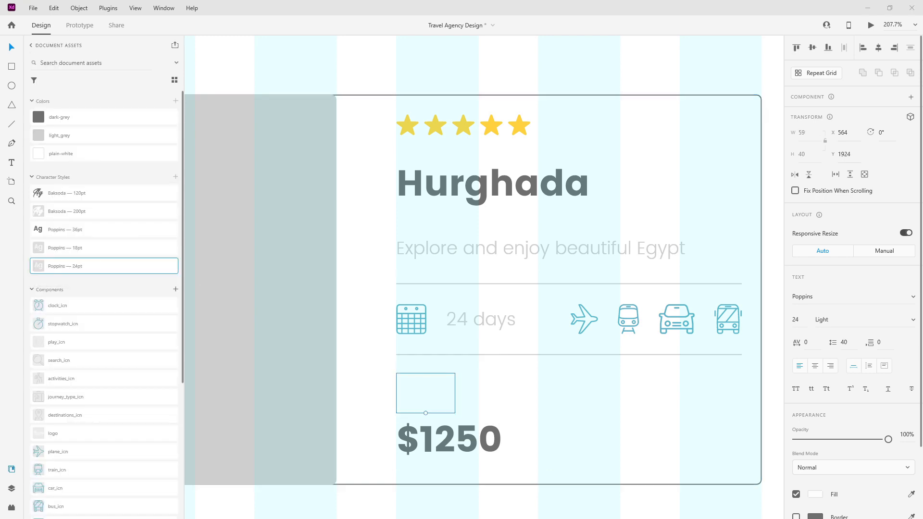
left_click(118, 248)
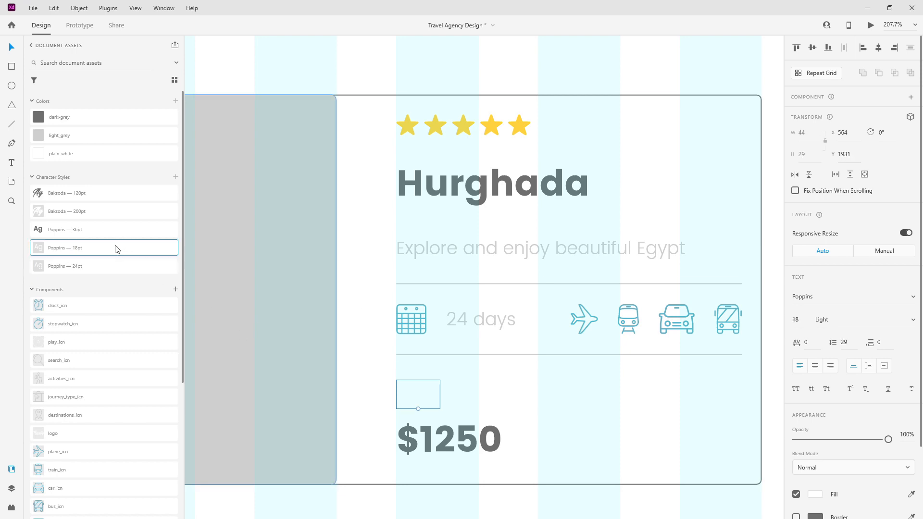
left_click(92, 134)
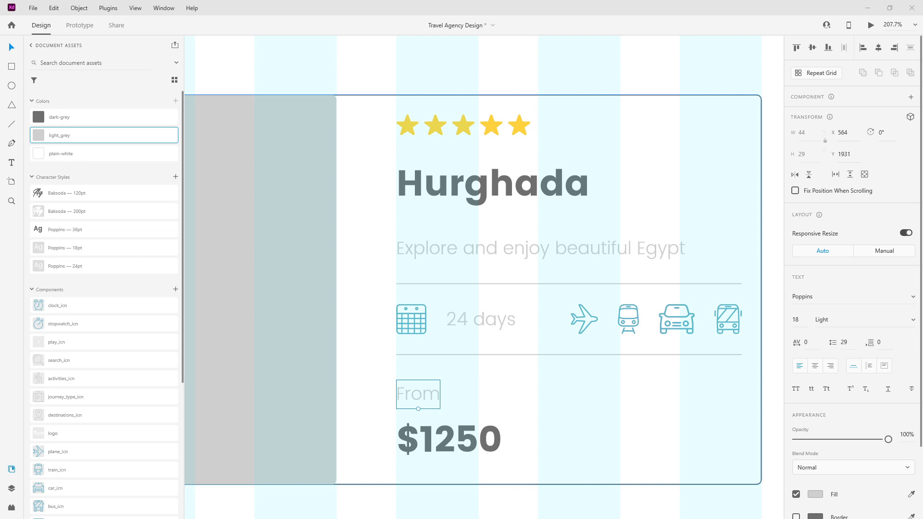
Step: Position From and $1250 together 20 px below the lower divider
left_click_drag(433, 394, 431, 388)
left_click(439, 428)
key("Down")
key("Down")
key("Down")
key("Down")
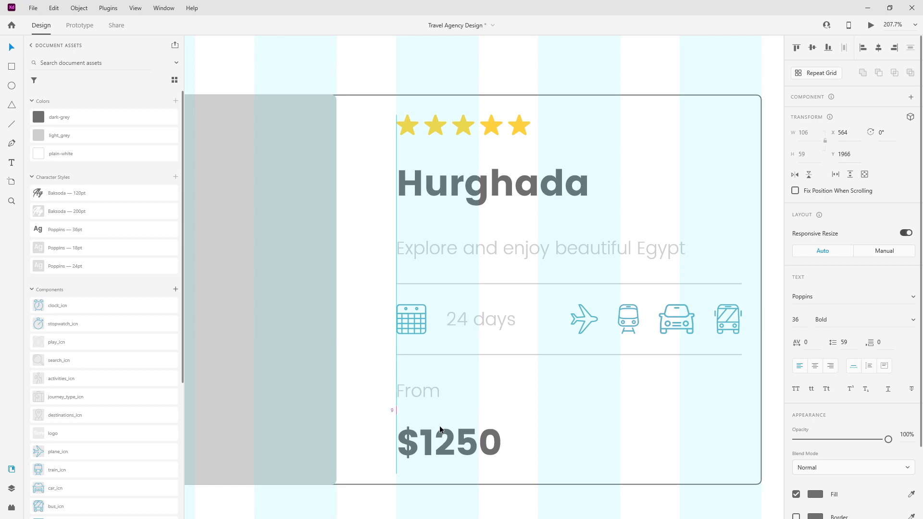
left_click(437, 387, "shift")
left_click_drag(431, 390, 431, 387)
key("alt")
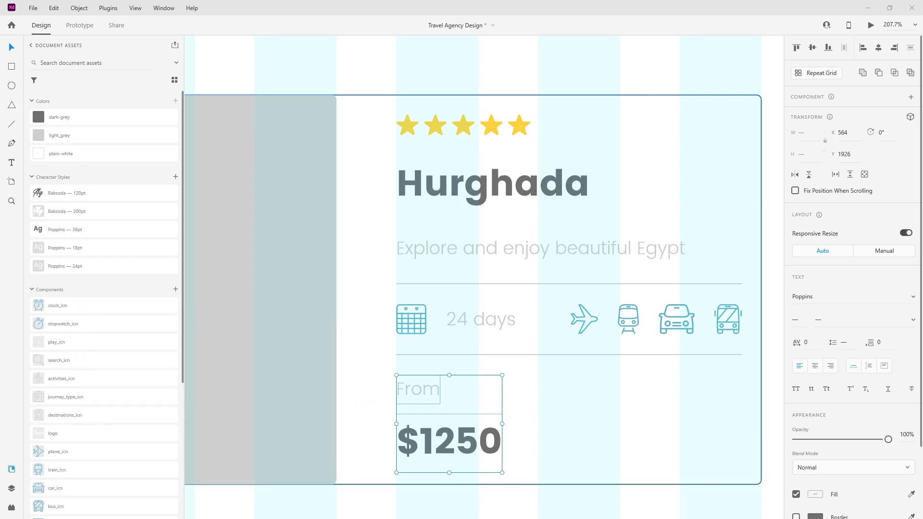
scroll(565, 367, "down", 3)
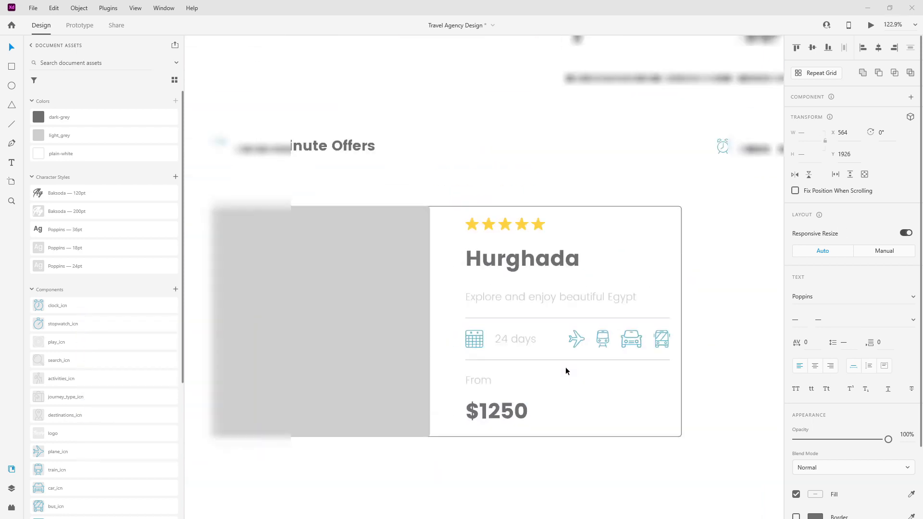
Step: Make the card background slightly taller, to H 399, and reposition the $1250 price
scroll(563, 366, "down", 2)
scroll(519, 419, "up", 4)
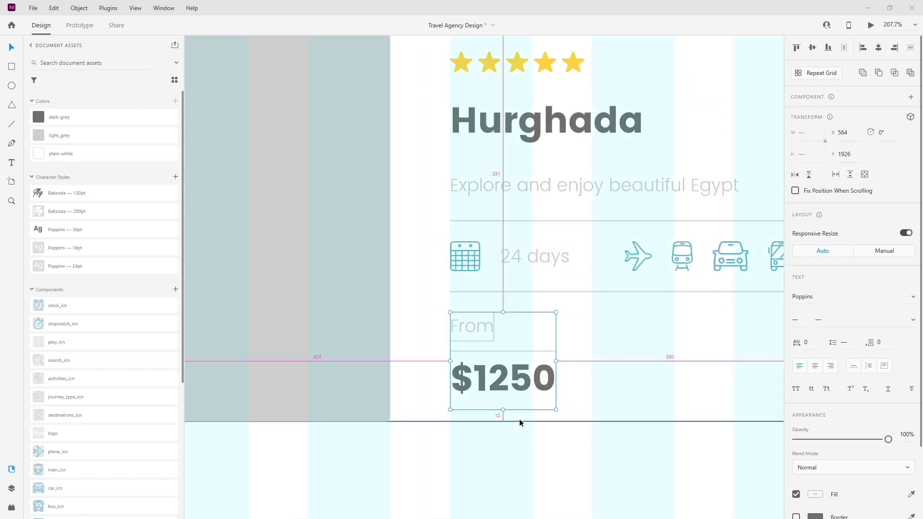
scroll(521, 252, "down", 3)
left_click(534, 197)
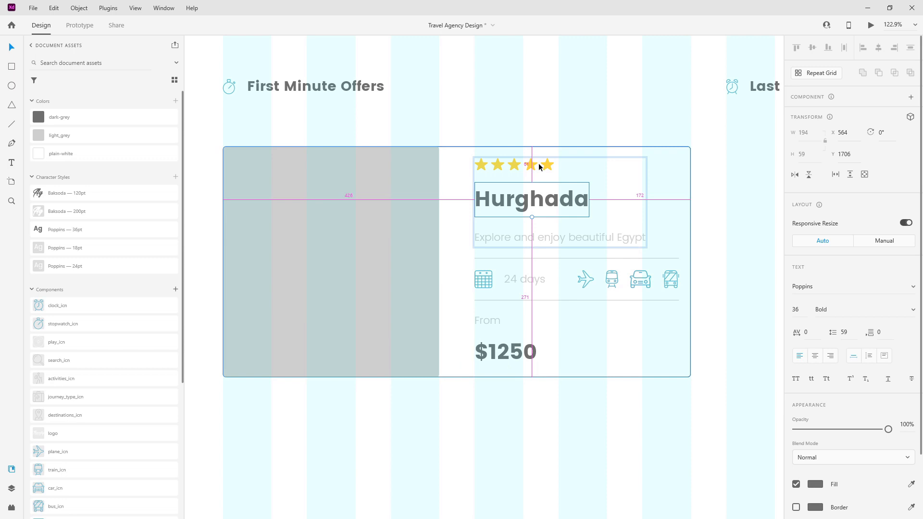
left_click(511, 361)
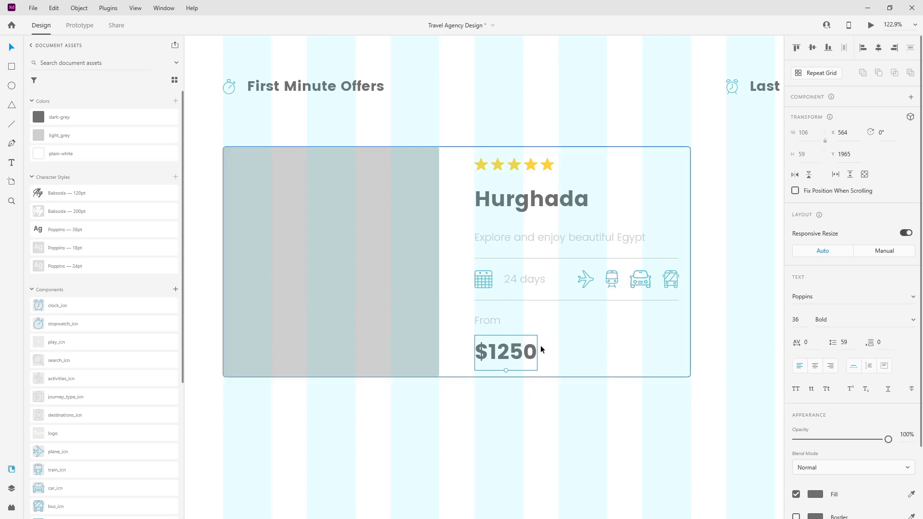
key("shift+Down")
key("shift+Down")
left_click(575, 352)
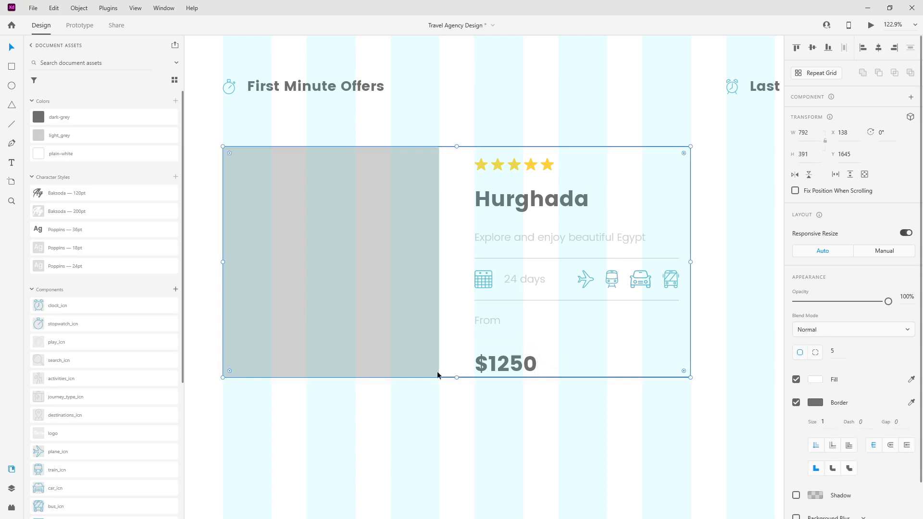
mouse_move(455, 377)
left_mouse_down()
mouse_move(454, 393)
mouse_move(455, 381)
left_mouse_up()
left_click(435, 359)
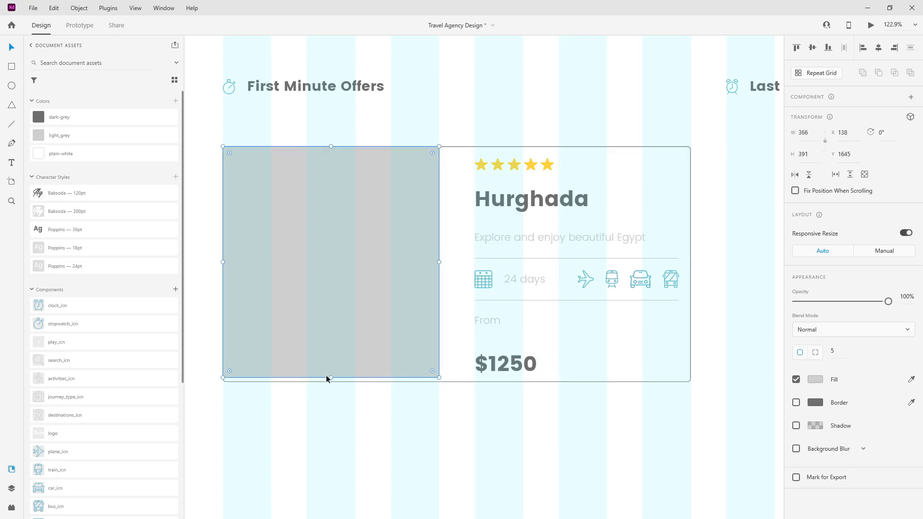
left_click_drag(492, 375, 501, 368)
Step: Group From and $1250 as 'price' and place the layer below middle
left_click(499, 322, "shift")
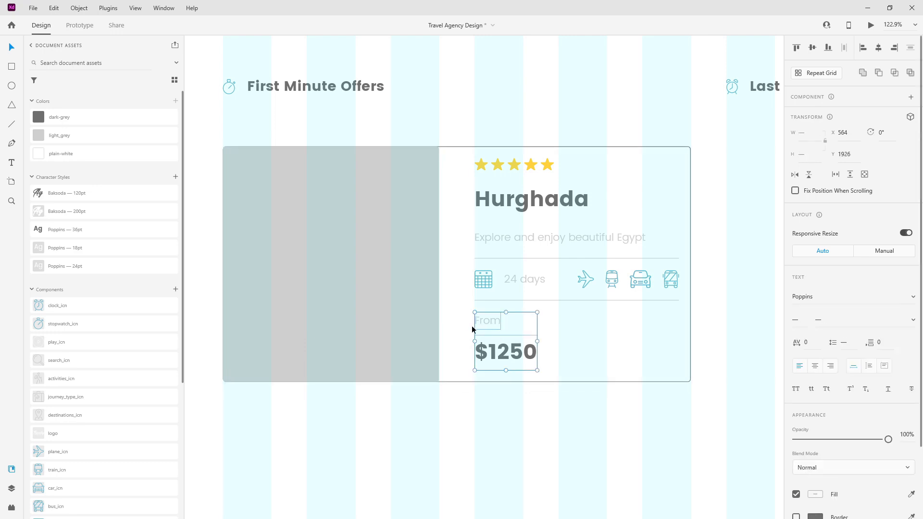
key("ctrl+g")
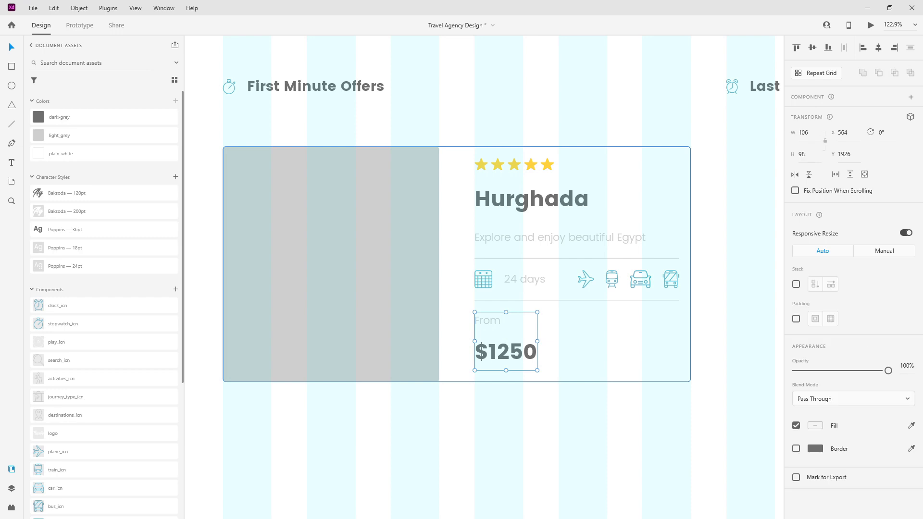
left_click(11, 488)
double_click(52, 145)
type("price")
key("Return")
left_click_drag(52, 146, 56, 191)
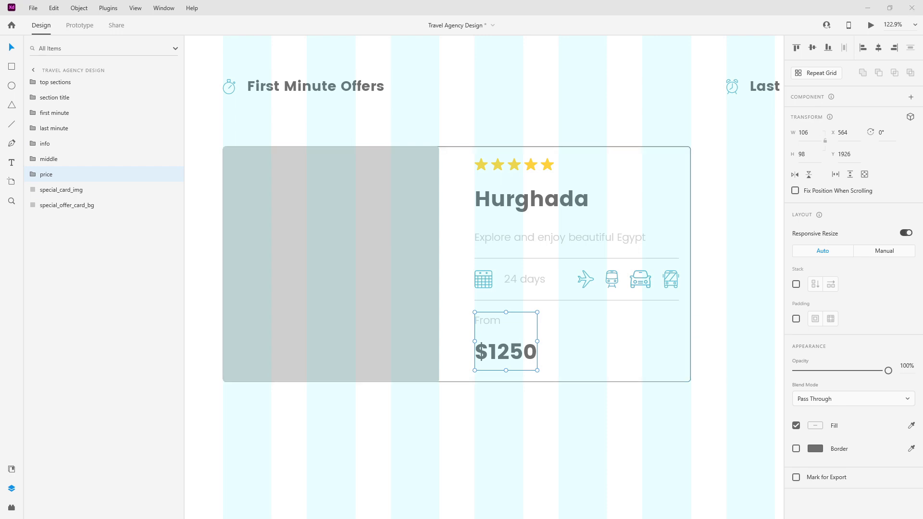
left_click(11, 66)
Step: Draw an 82 × 98 rectangle with the dark grey fill and no border
scroll(690, 340, "up", 5)
mouse_move(699, 280)
left_mouse_down()
mouse_move(542, 395)
mouse_move(553, 417)
left_mouse_up()
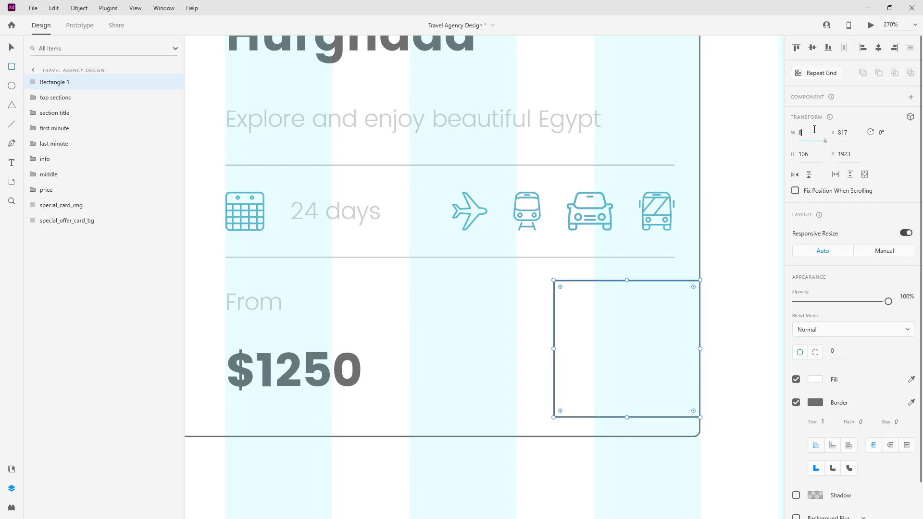
key("Tab")
type("9")
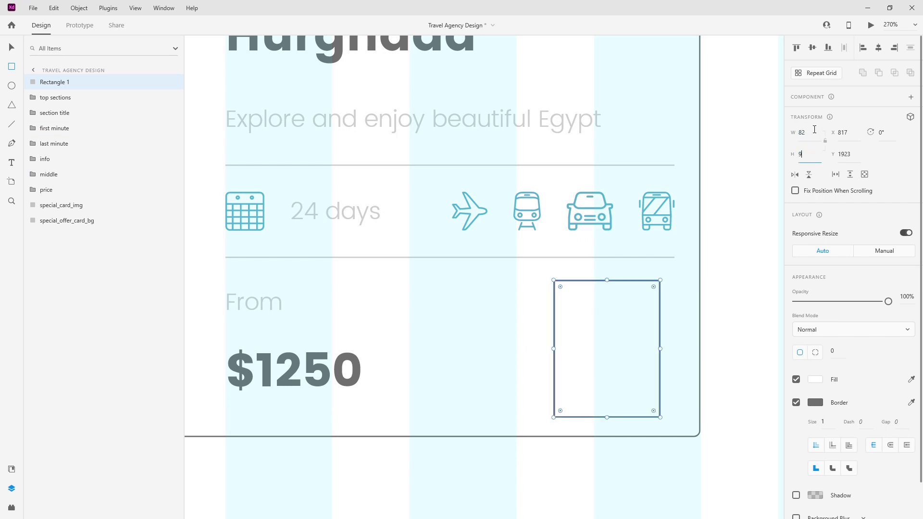
type("8")
key("Return")
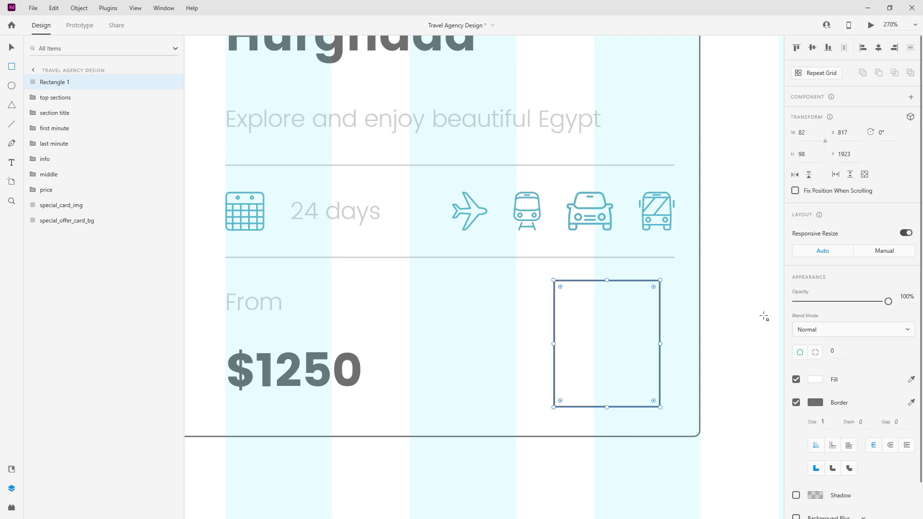
left_click(815, 403)
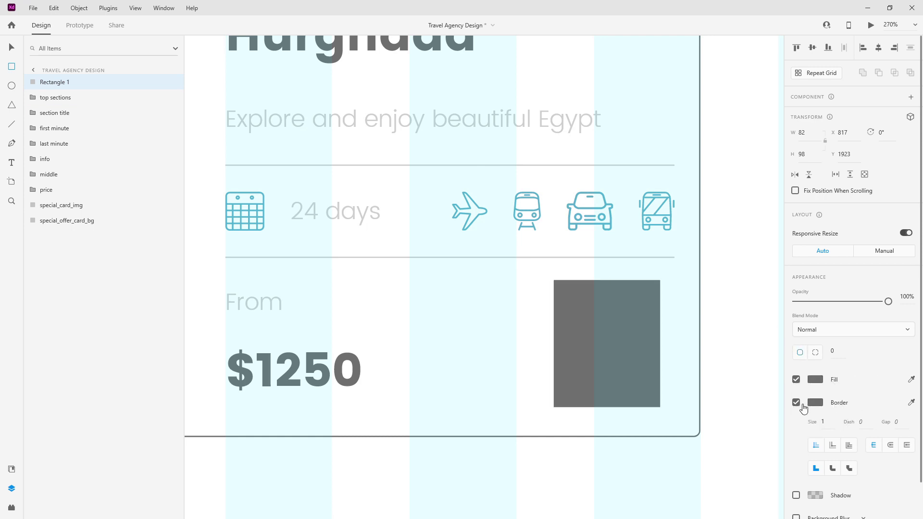
left_click(802, 404)
left_click(842, 394)
left_click(795, 402)
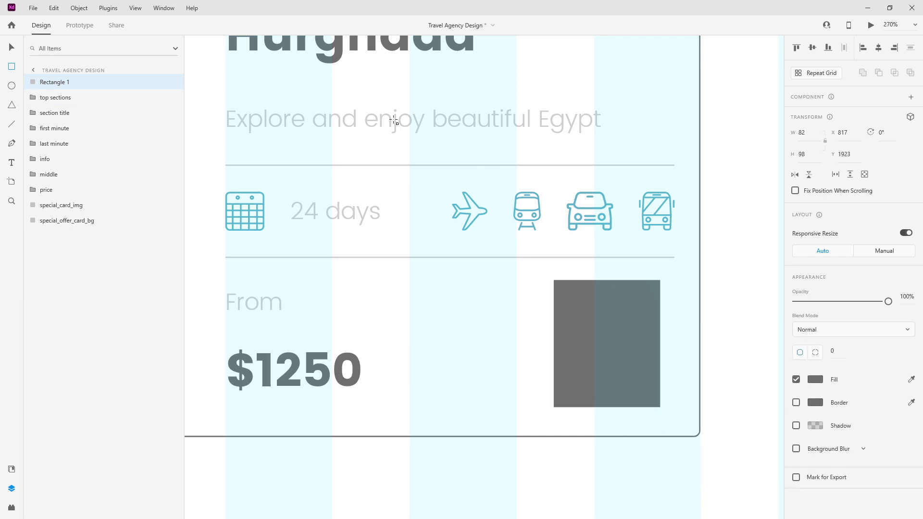
Step: Snap the rectangle into the card's bottom-right corner, name it arrow_bg, and layer it below price
left_click(11, 47)
left_click_drag(597, 305, 598, 310)
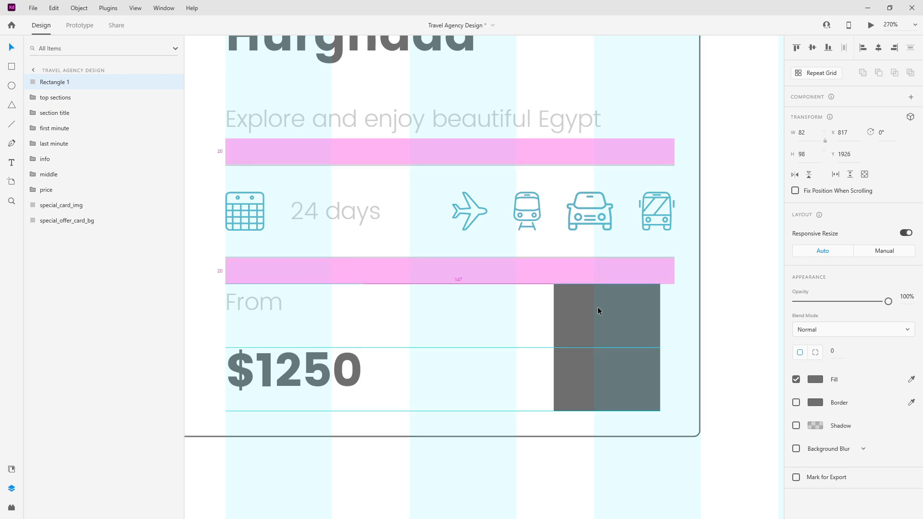
left_click_drag(634, 336, 672, 338)
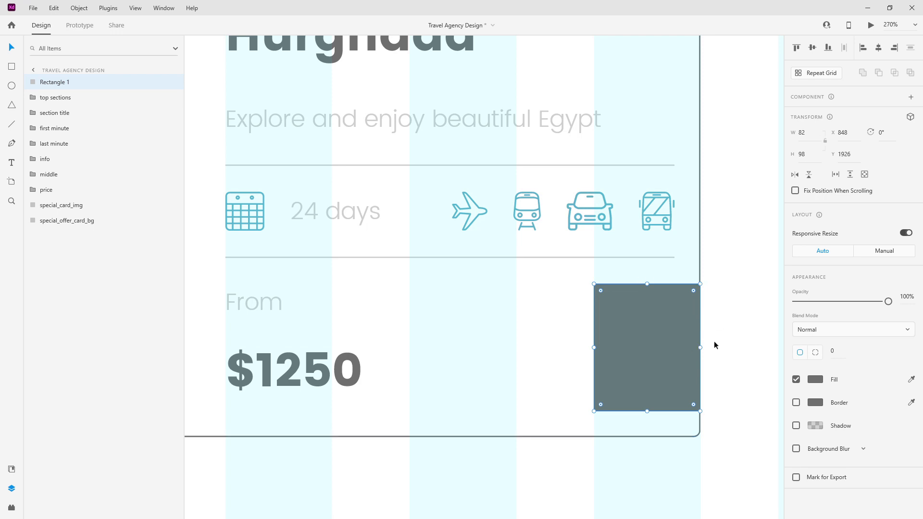
double_click(67, 81)
type("arrow_bg")
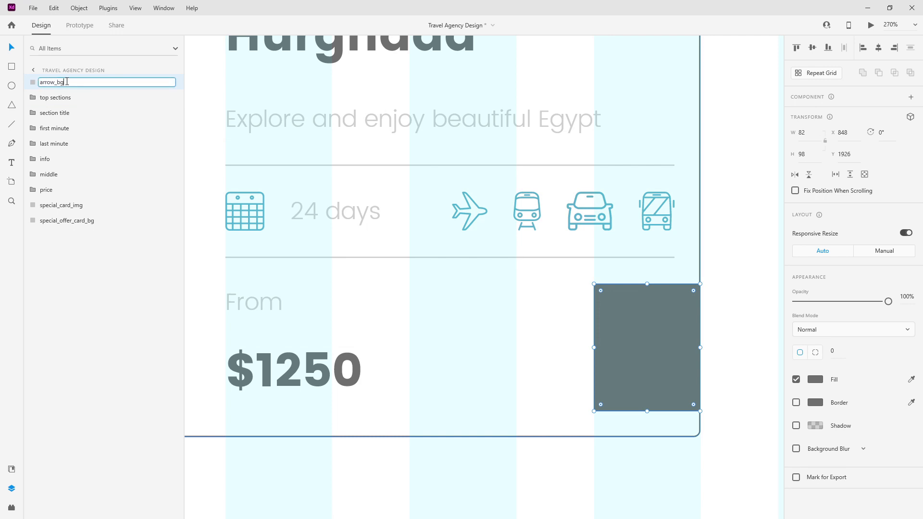
key("Return")
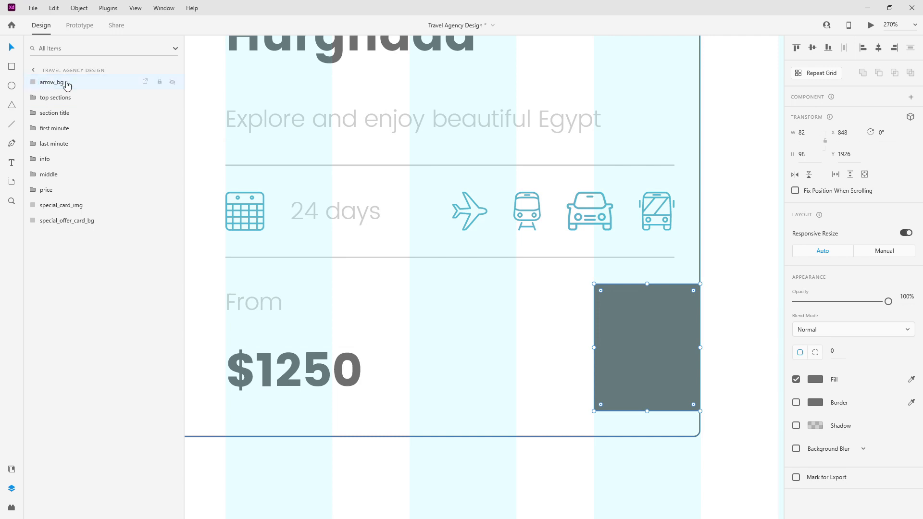
left_click_drag(67, 84, 68, 200)
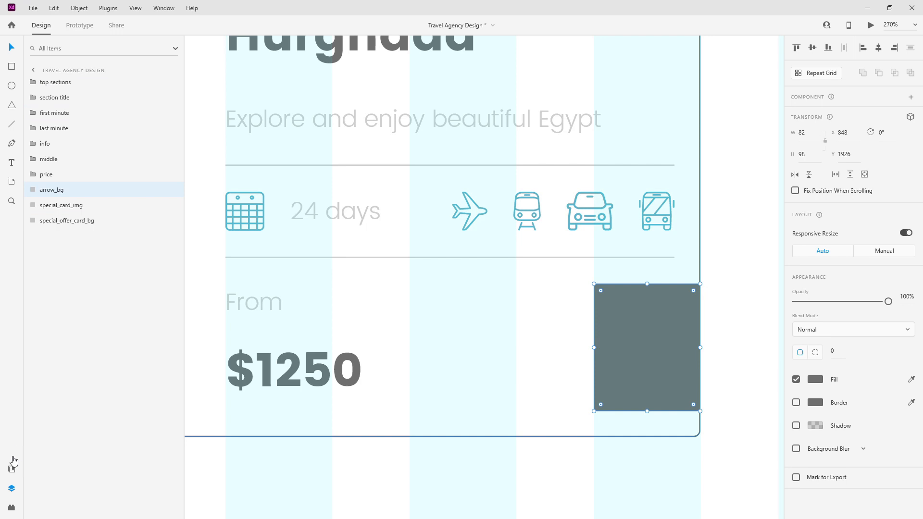
Step: Place the right_arrow component on the grey box, centred horizontally and vertically
left_click(11, 469)
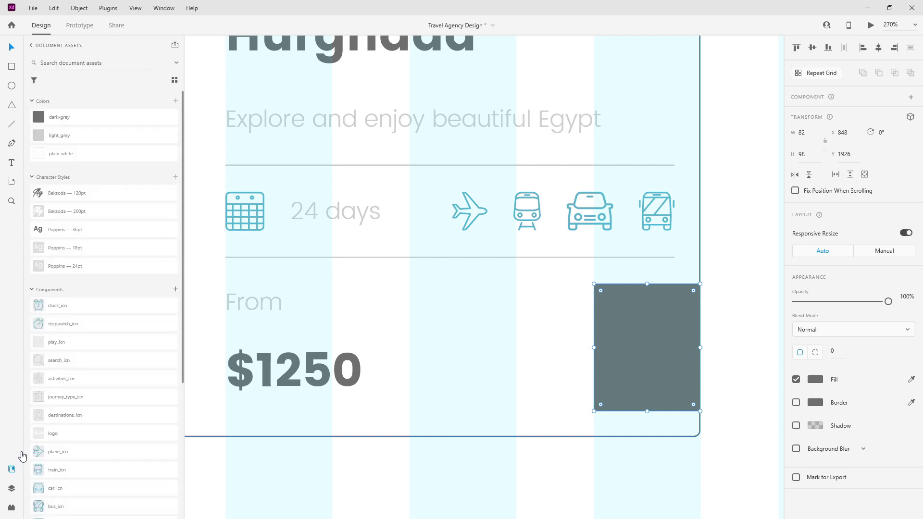
scroll(76, 348, "down", 4)
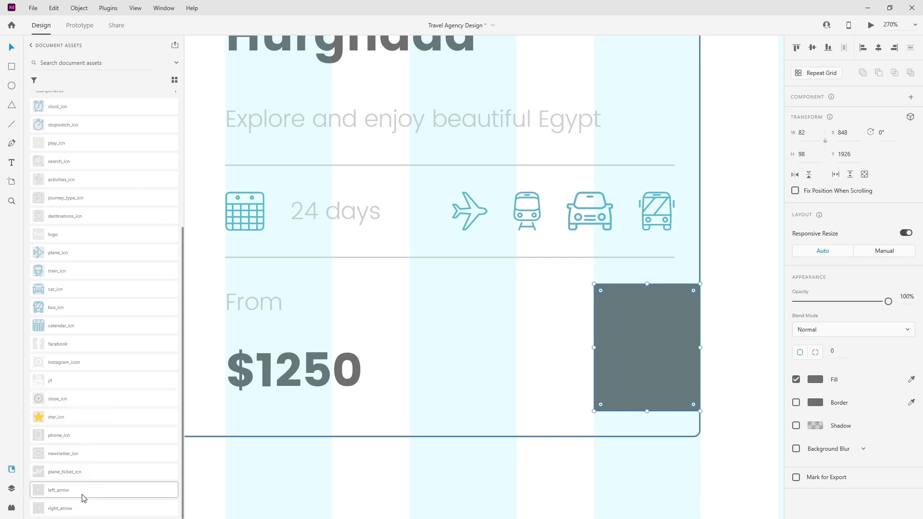
left_click_drag(83, 508, 618, 330)
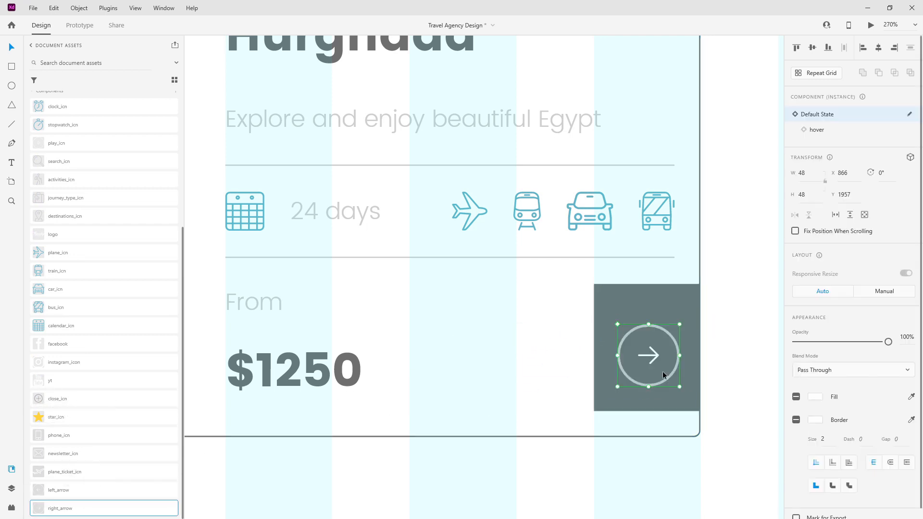
left_click(878, 47)
left_click(812, 47)
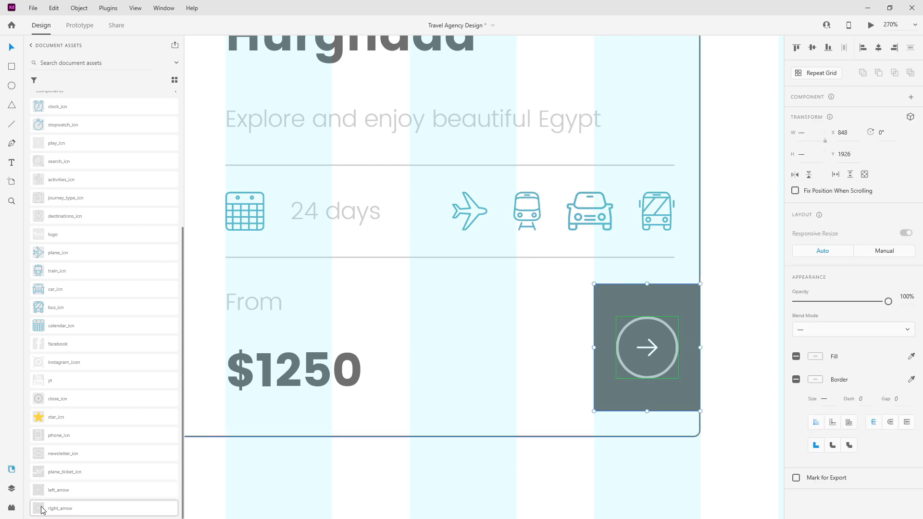
Step: Group right_arrow with arrow_bg and name the group 'arrow'
left_click(11, 488)
left_click(63, 84)
left_click_drag(53, 82, 72, 198)
left_click(60, 204, "shift")
key("ctrl+g")
double_click(57, 190)
type("arrow")
key("Return")
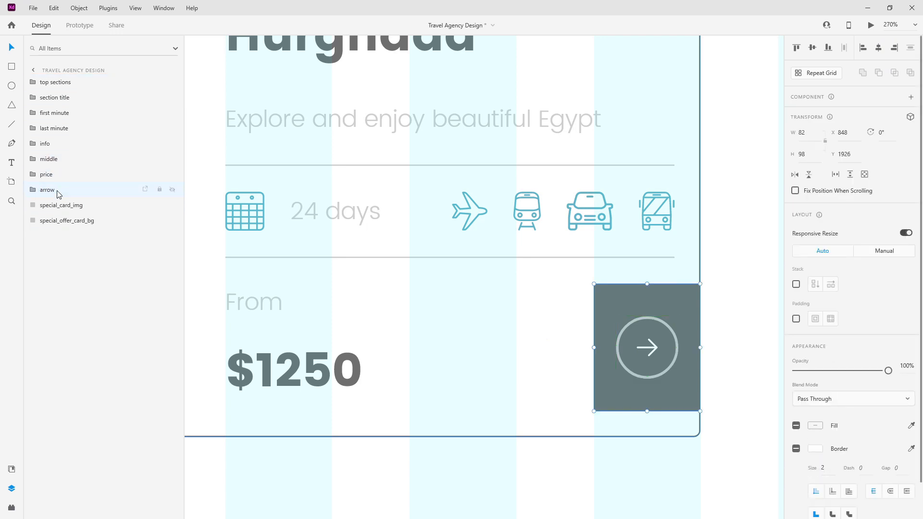
Step: Group all card layers, from info to background, as 'special offer card'
scroll(558, 243, "down", 5)
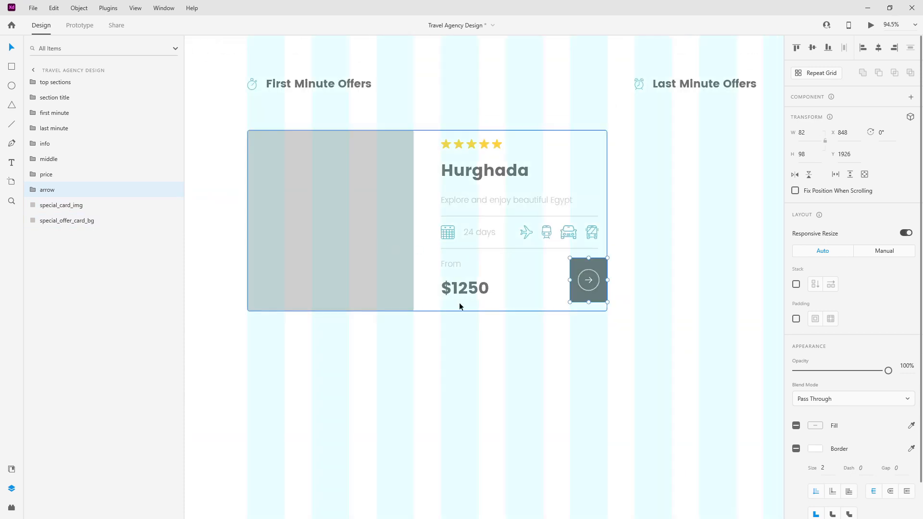
left_click(48, 220)
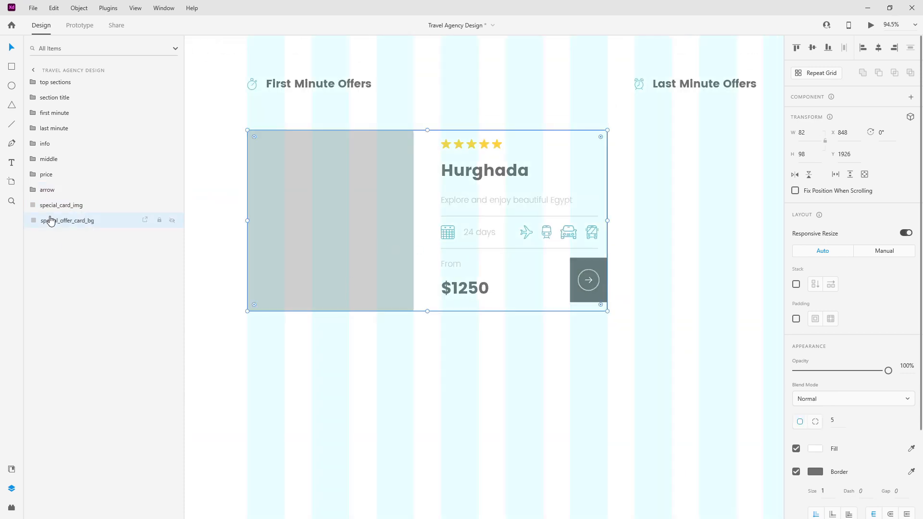
left_click(52, 150, "shift")
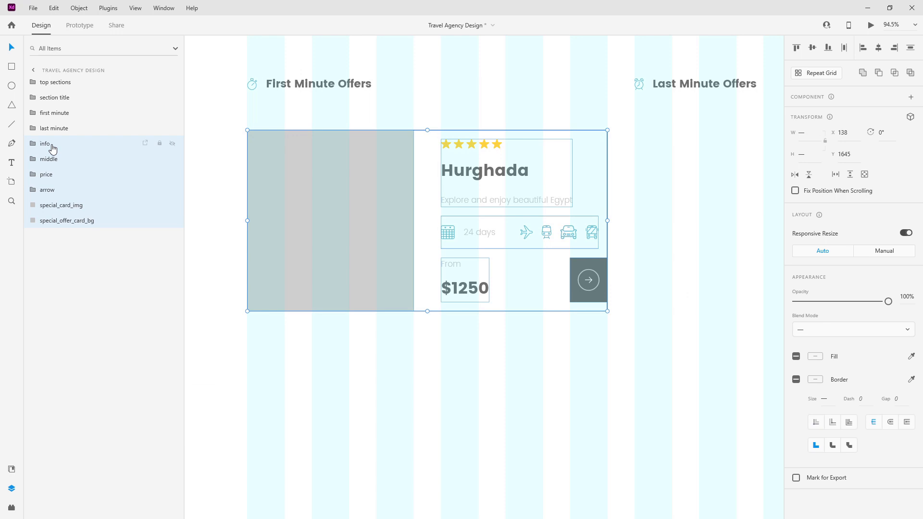
key("ctrl+g")
double_click(51, 145)
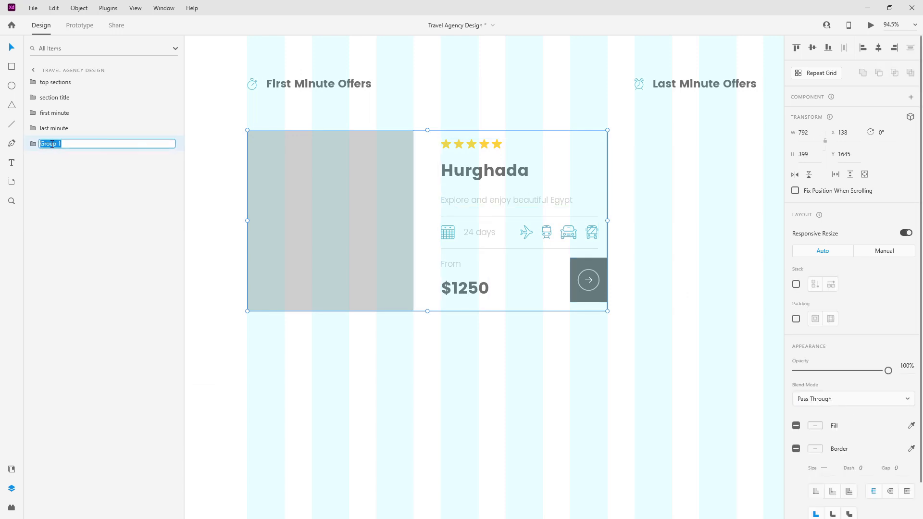
type("special offer card")
key("Return")
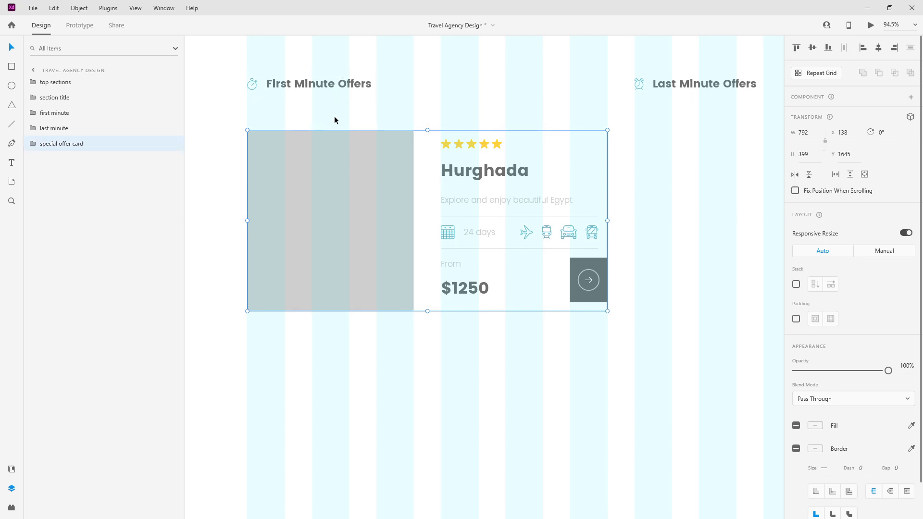
Step: Nudge the card group up from Y 1644 to Y 1604
key("Up")
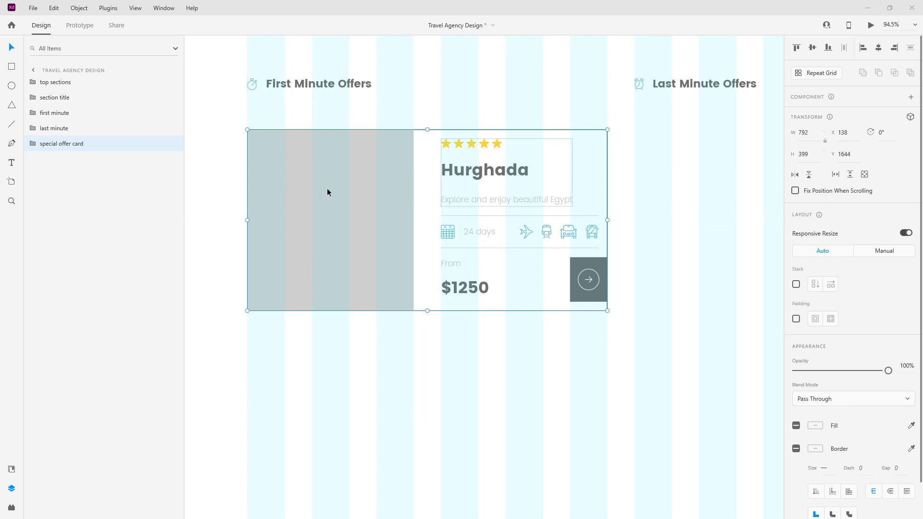
key("shift+Up")
key("shift+Up")
key("shift+Up")
key("shift+Up")
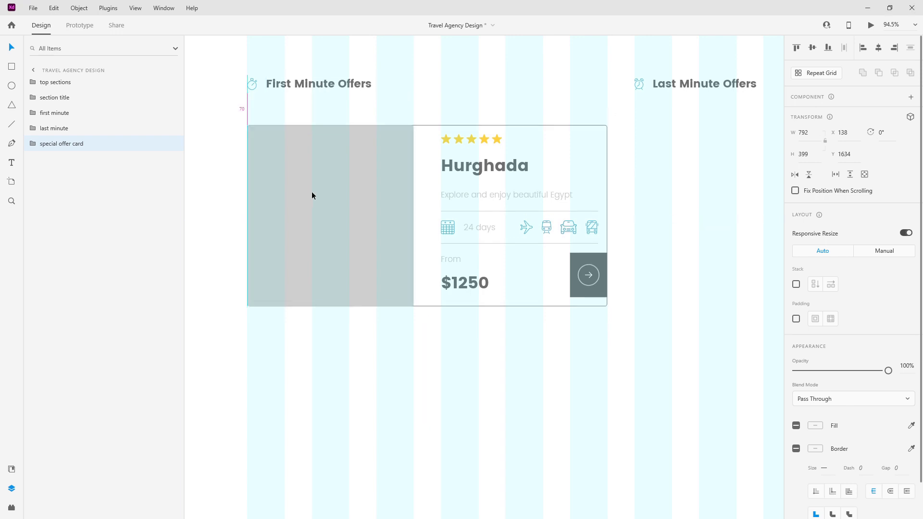
scroll(359, 149, "down", 5)
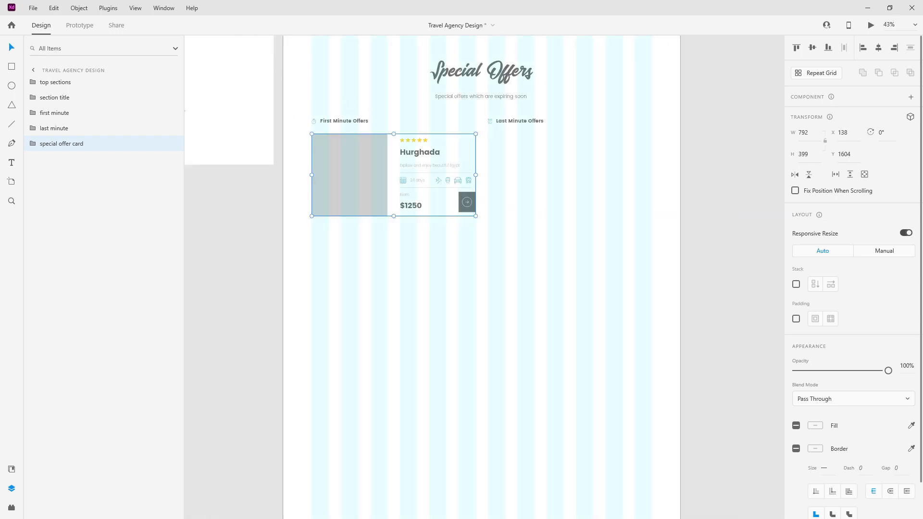
Step: Turn the Hurghada offer card into a repeat grid with a second copy beside it
left_click(818, 76)
left_click_drag(472, 175, 653, 170)
scroll(650, 154, "up", 3)
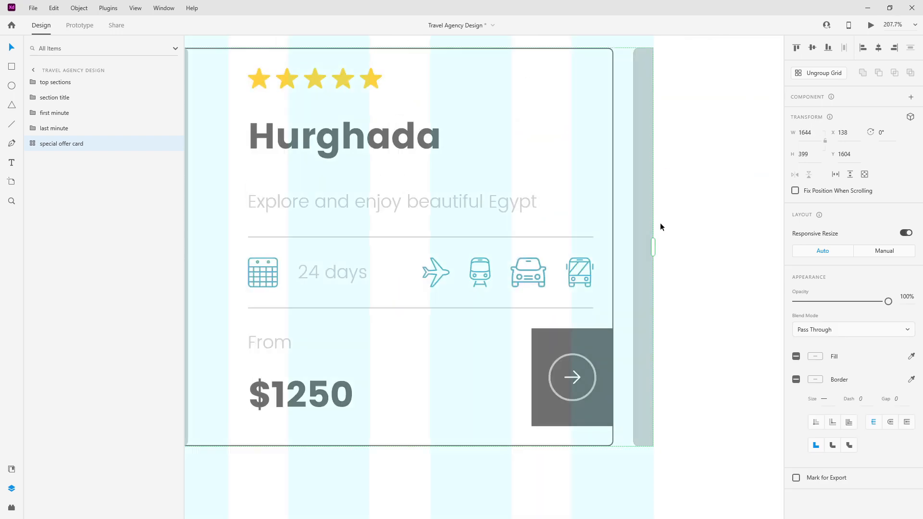
Step: Trim the card grid's width slightly and fine-tune the gap between the two cards
left_click_drag(655, 247, 614, 252)
scroll(613, 252, "down", 3)
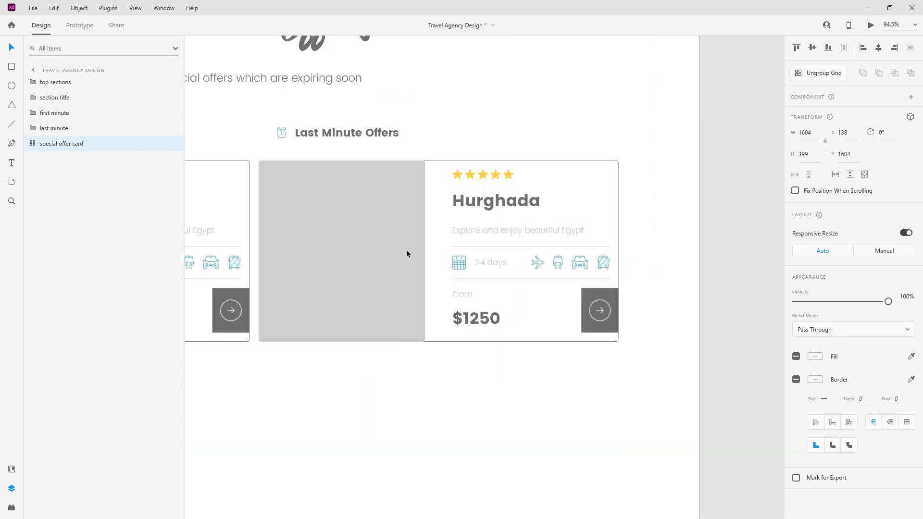
left_click_drag(252, 238, 272, 233)
scroll(267, 138, "up", 6)
scroll(291, 232, "up", 3)
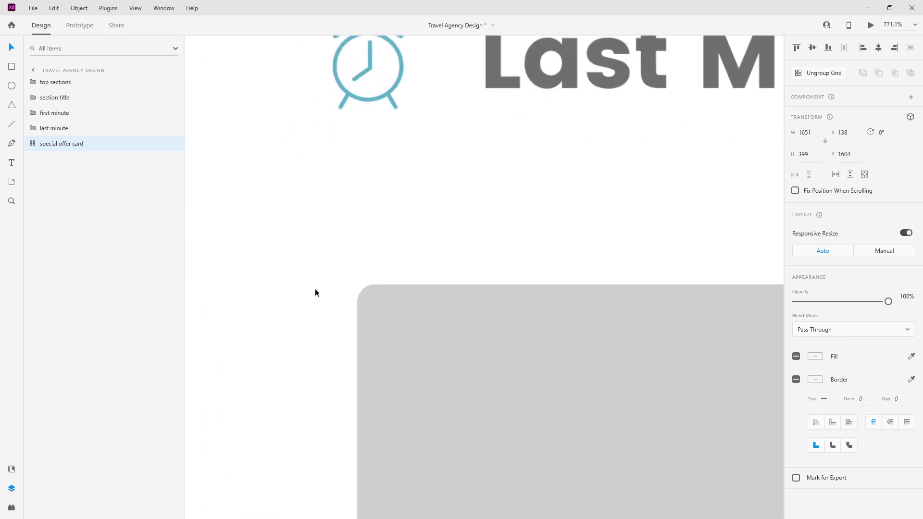
left_click_drag(331, 321, 304, 321)
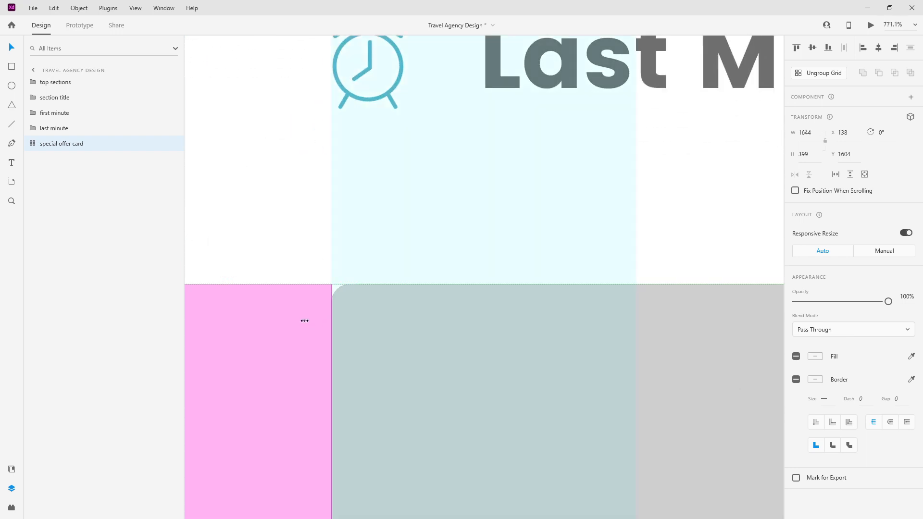
left_click(284, 251)
scroll(284, 248, "down", 6)
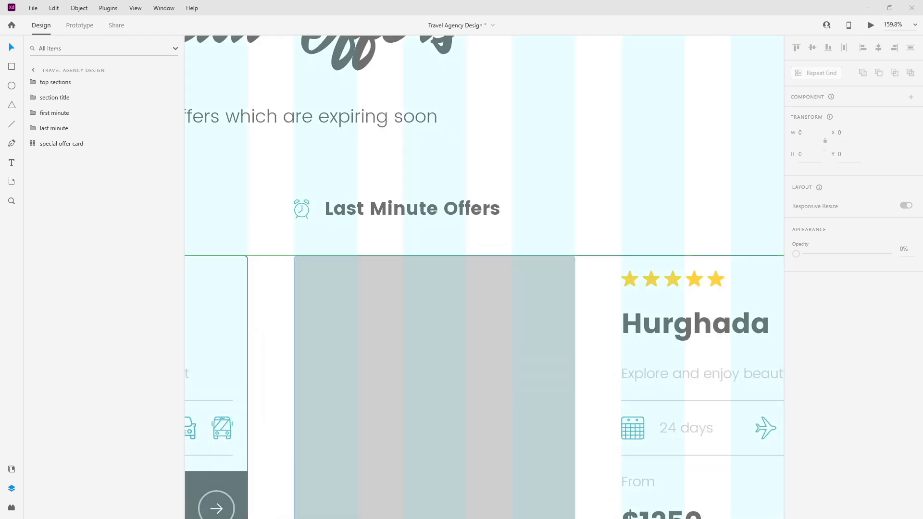
scroll(385, 175, "down", 1)
scroll(383, 179, "down", 2)
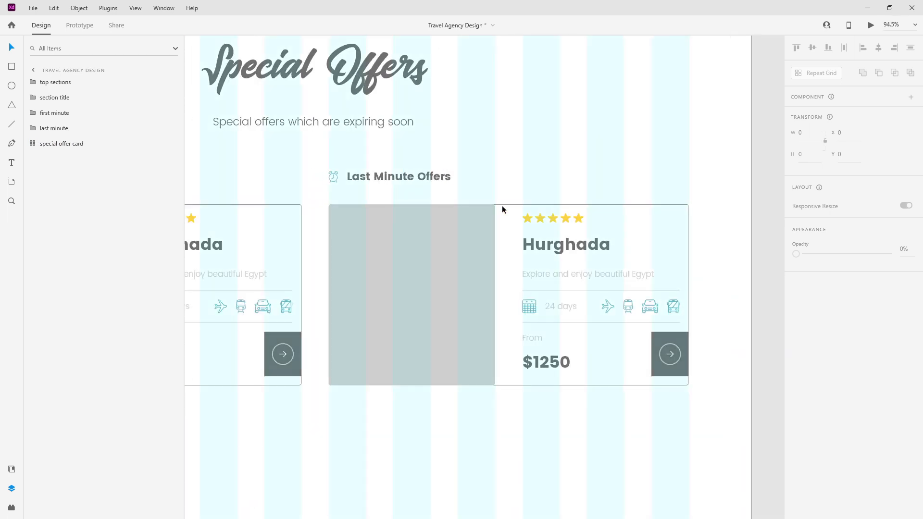
scroll(665, 205, "up", 6)
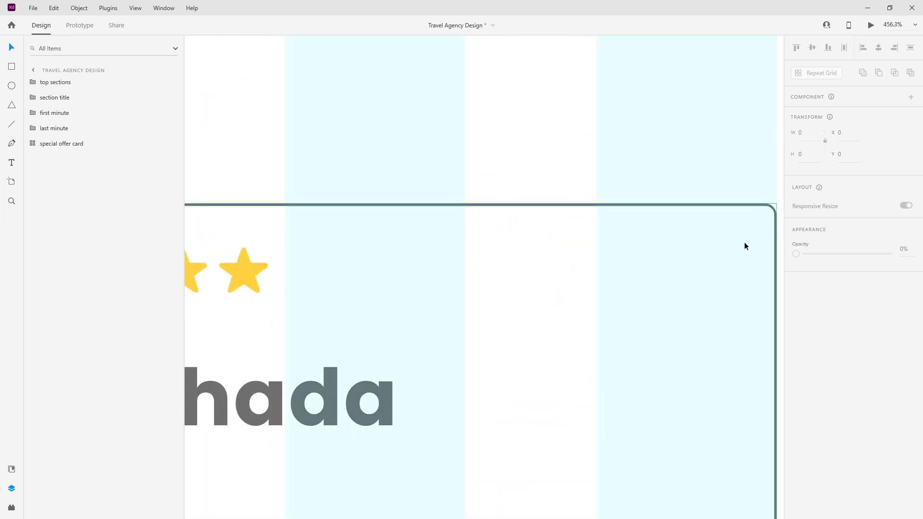
scroll(711, 226, "down", 5)
scroll(420, 168, "down", 3)
scroll(542, 177, "down", 2)
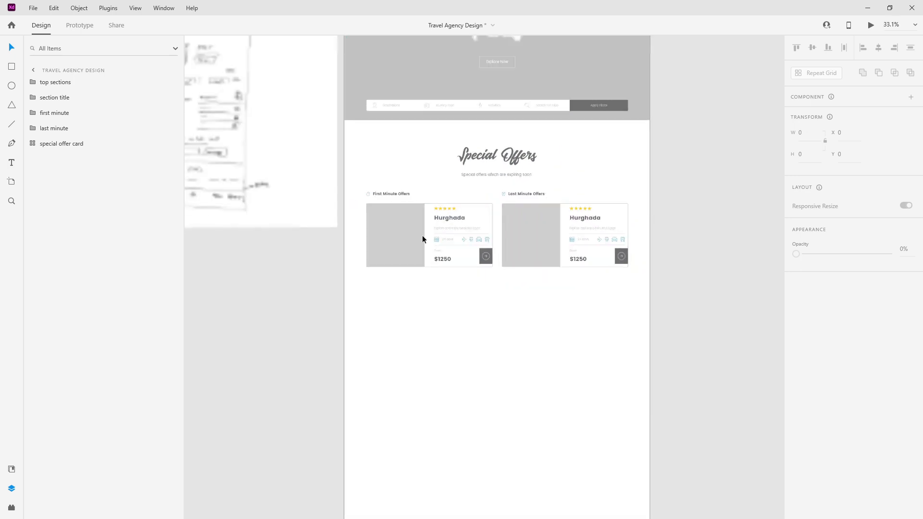
Step: Extend the offer card repeat grid down to three rows of cards
left_click(463, 226)
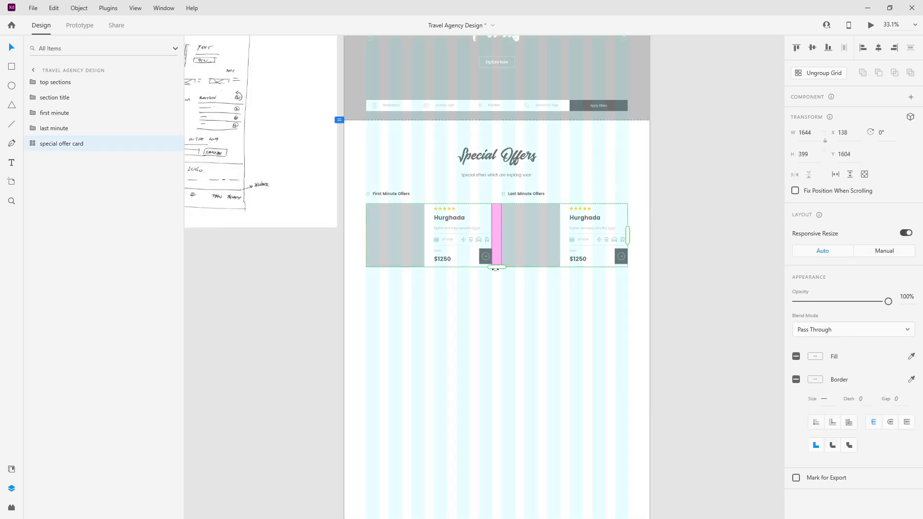
left_click_drag(495, 305, 498, 403)
scroll(422, 336, "up", 6)
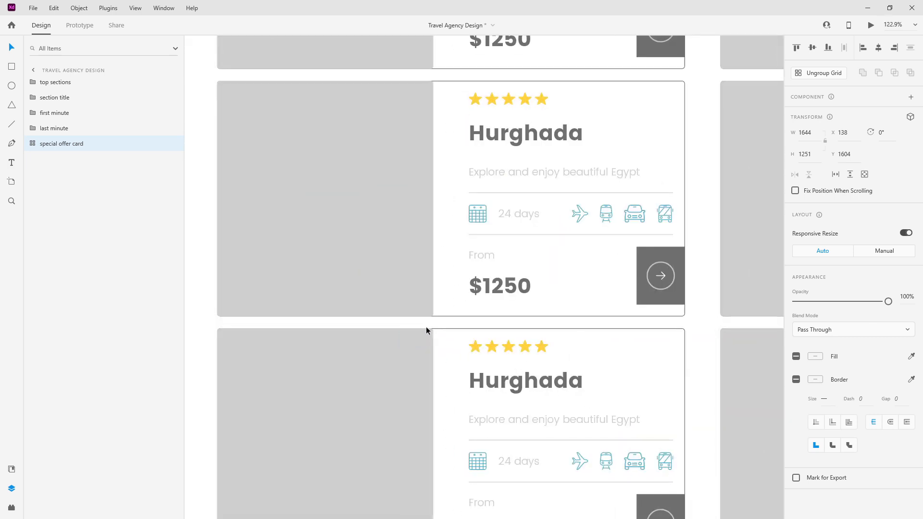
Step: Widen the spacing between card rows and trim the grid height back to 1277
left_click_drag(429, 320, 431, 343)
scroll(460, 310, "down", 5)
scroll(461, 310, "up", 3)
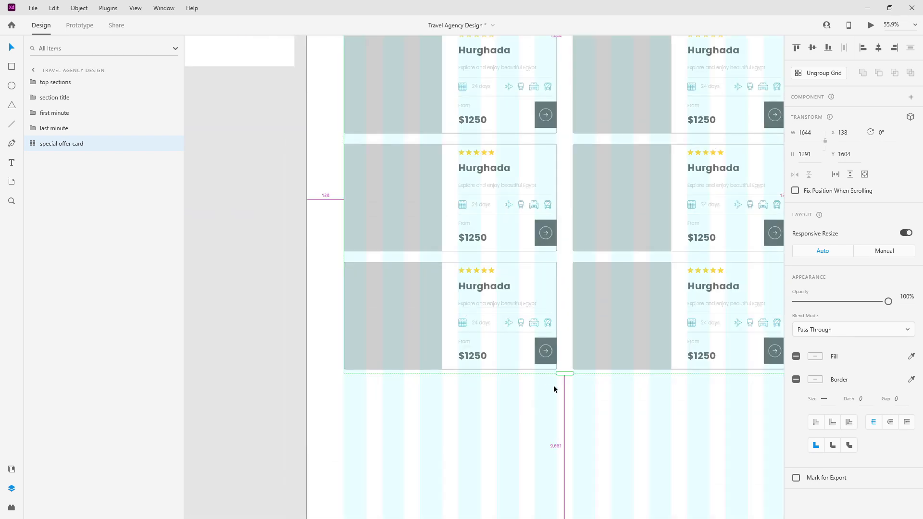
scroll(553, 385, "up", 10)
left_click_drag(611, 310, 614, 268)
scroll(614, 279, "down", 10)
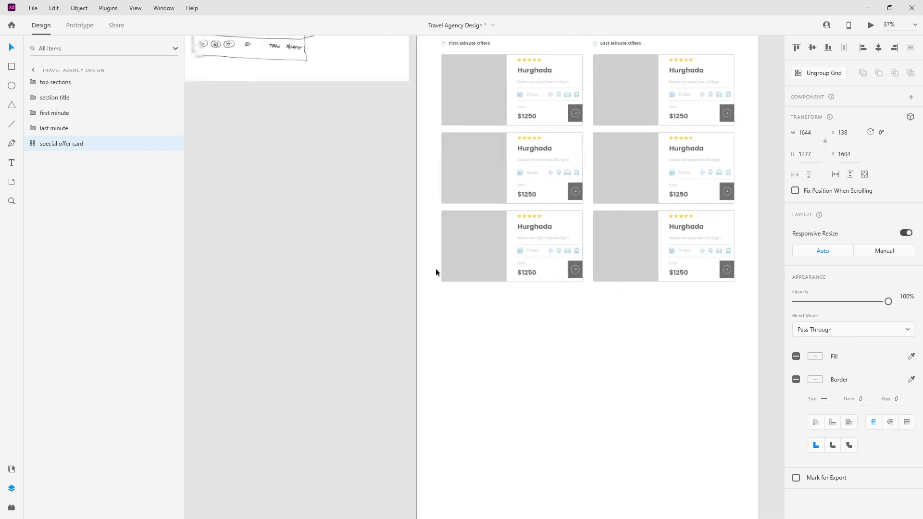
scroll(434, 269, "down", 2)
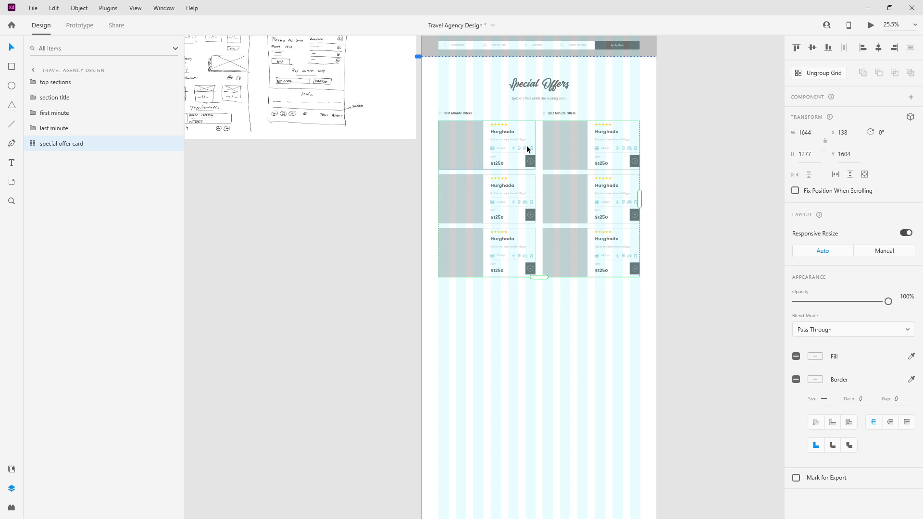
scroll(527, 148, "up", 5)
Step: Paste a copy of the Explore Now button below the offer cards, layered under the card grid
left_click(540, 171)
double_click(541, 171)
double_click(540, 171)
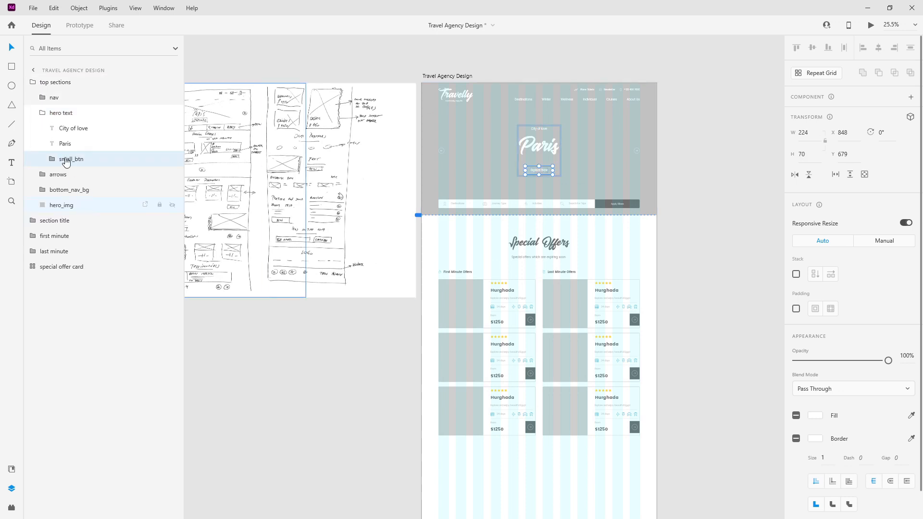
left_click(38, 82)
key("ctrl+v")
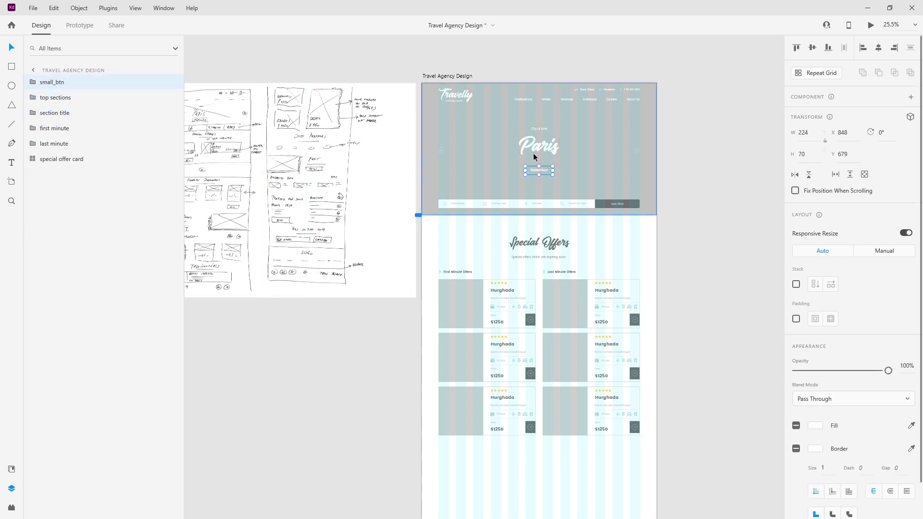
left_click_drag(540, 169, 526, 449)
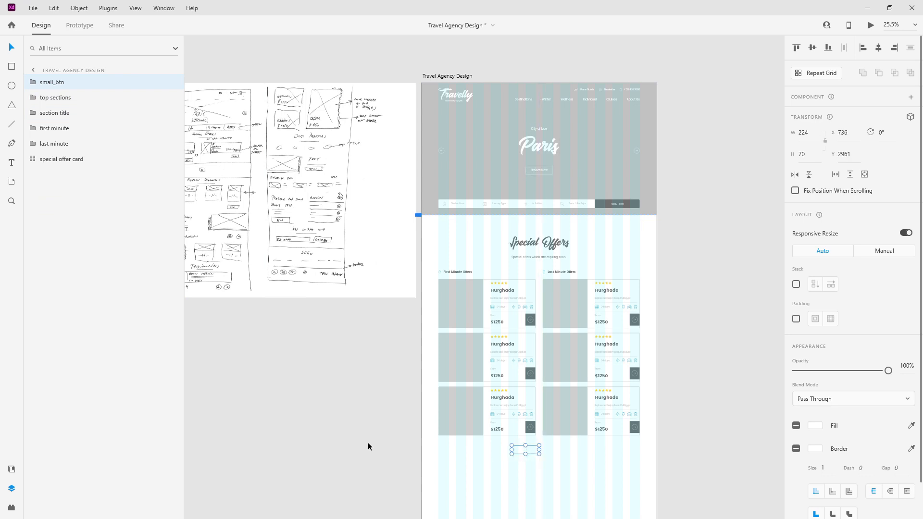
scroll(533, 513, "up", 5)
left_click_drag(61, 83, 58, 212)
Step: Colour the copied button's border and label dark grey from the document assets
left_click(34, 165)
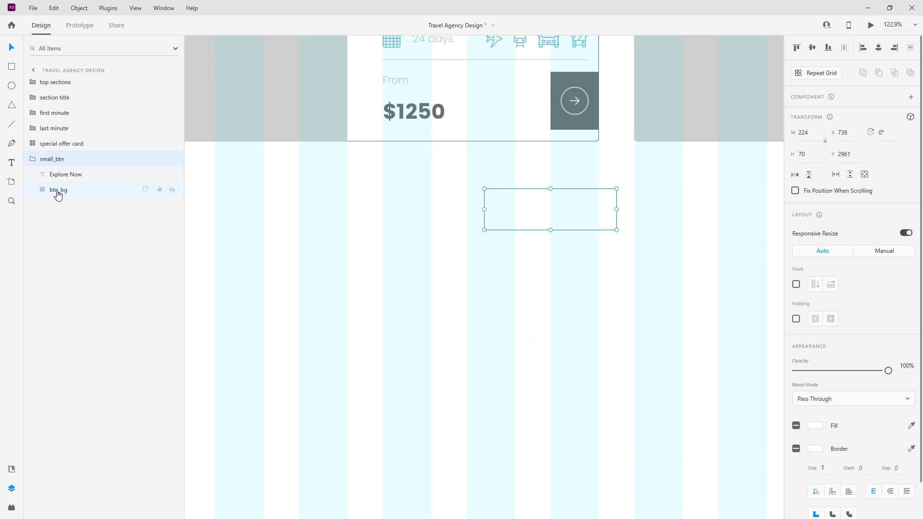
left_click(57, 189)
left_click(13, 469)
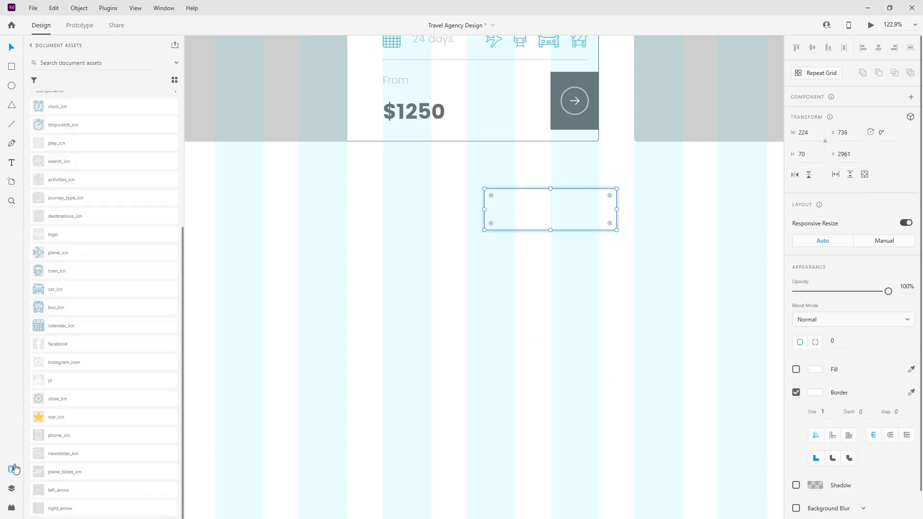
scroll(120, 215, "up", 5)
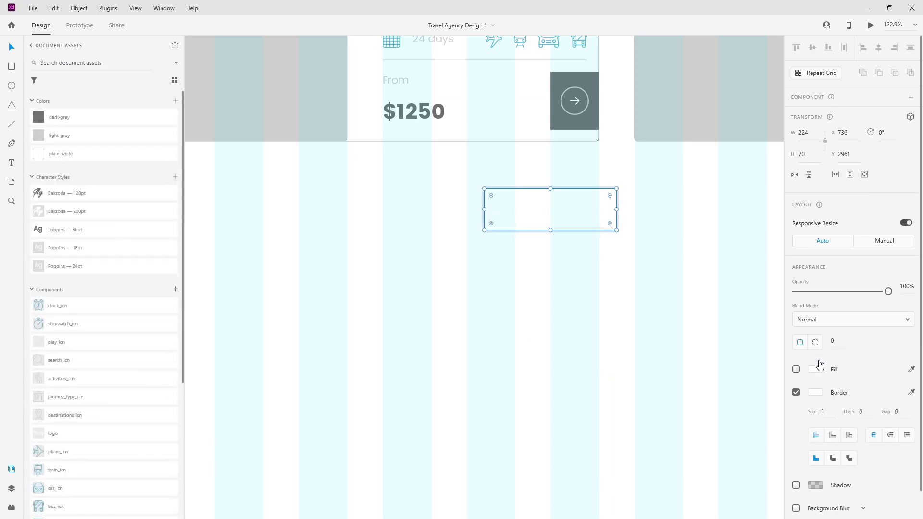
left_click(910, 392)
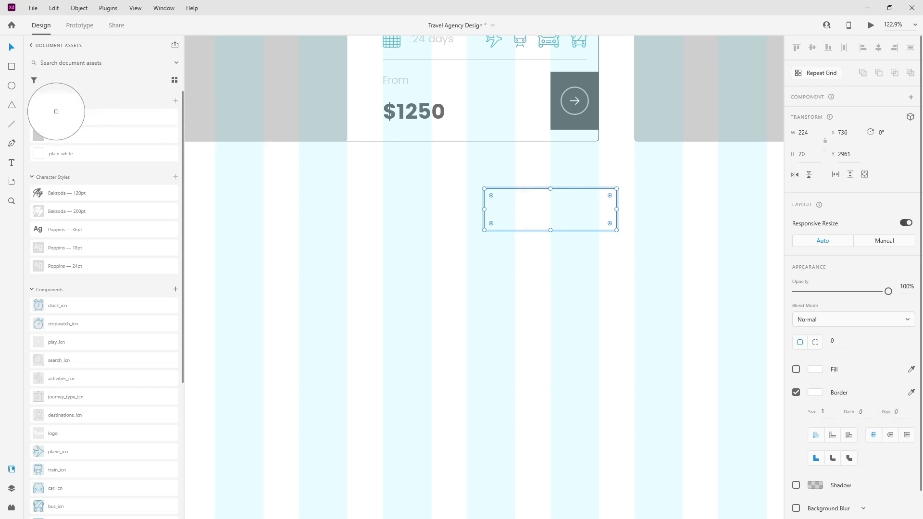
left_click(39, 116)
left_click(533, 210)
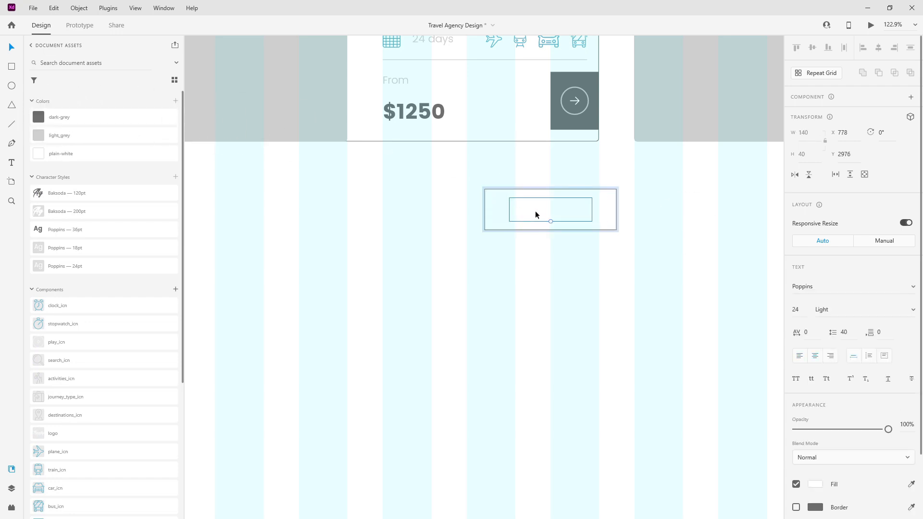
left_click(82, 123)
Step: Position the copied button at X 706, Y 2961 below the cards
left_click(16, 489)
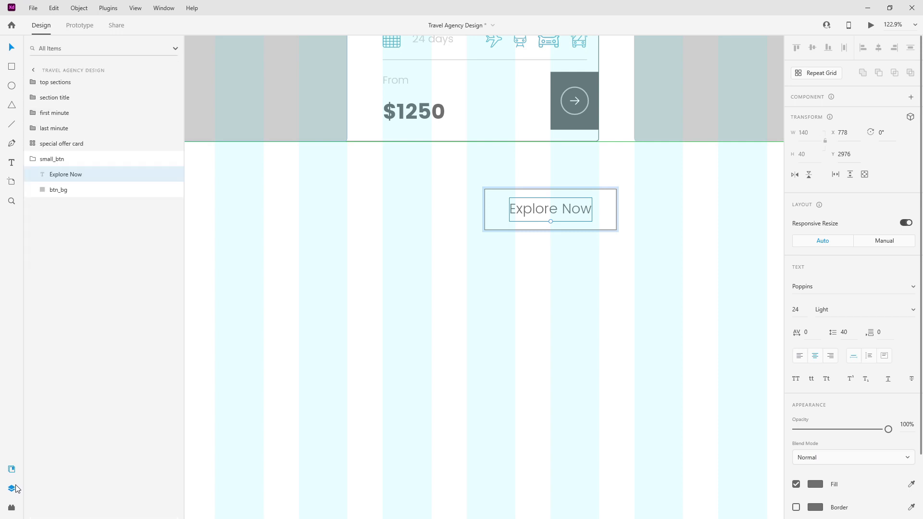
left_click(33, 159)
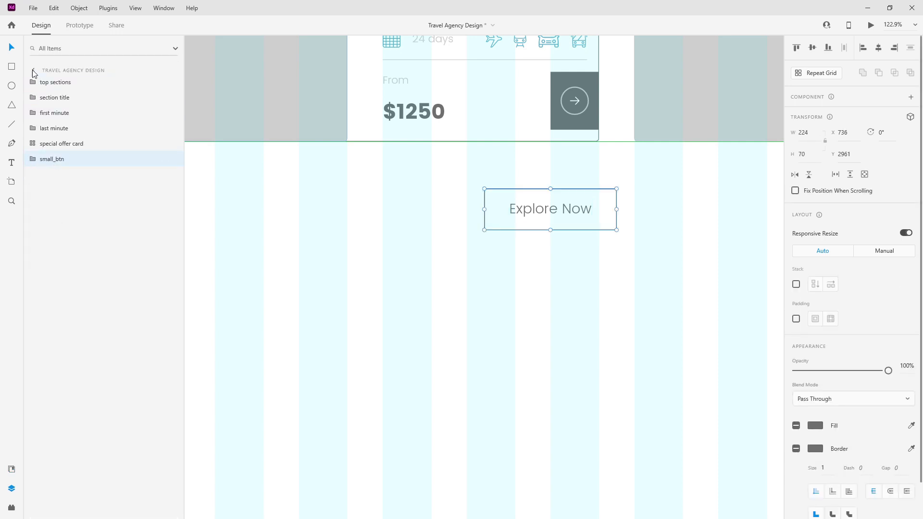
left_click_drag(577, 208, 560, 210)
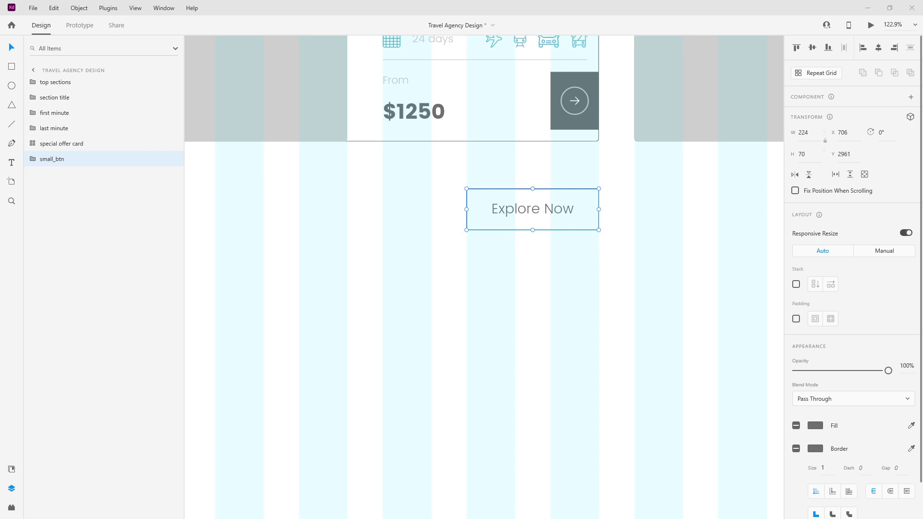
left_click_drag(562, 210, 561, 163)
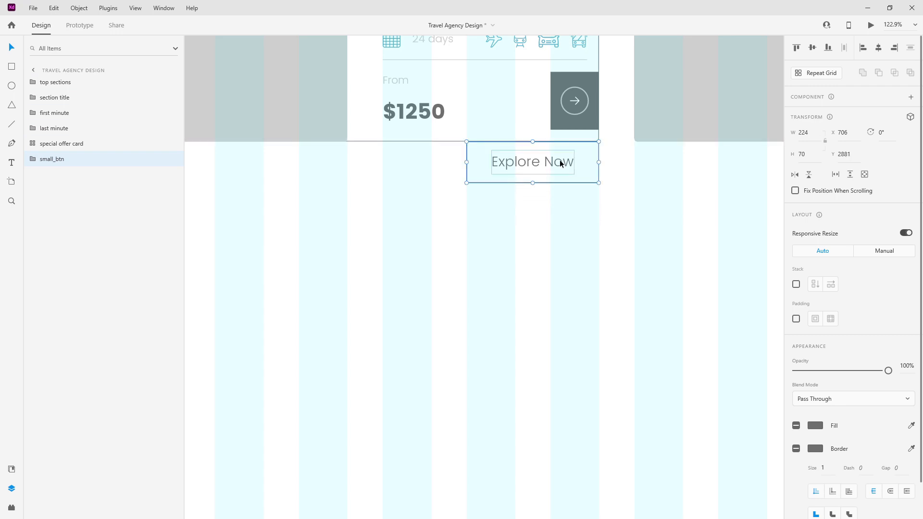
key("shift+Down")
key("shift+Down")
key("shift+Down")
key("shift+Down")
key("shift+Down")
key("shift+Down")
key("shift+Down")
key("shift+Down")
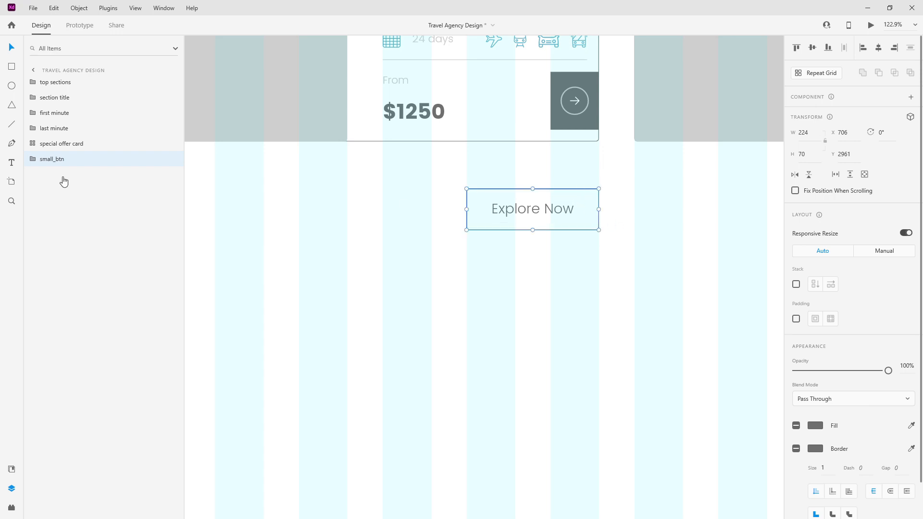
Step: Change the label to 'All First Minute' and round the background's corners to 5
left_click(34, 164)
double_click(553, 210)
type("A")
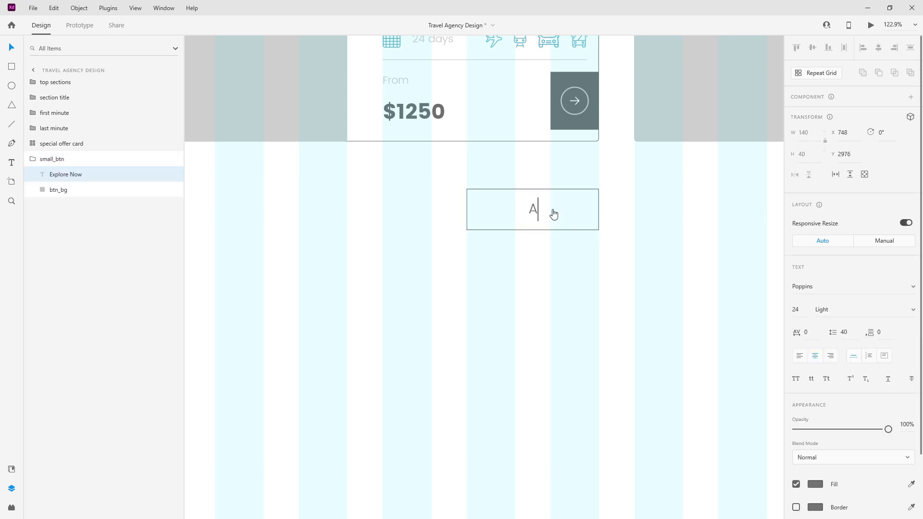
type("ll First Minute")
left_click(571, 261)
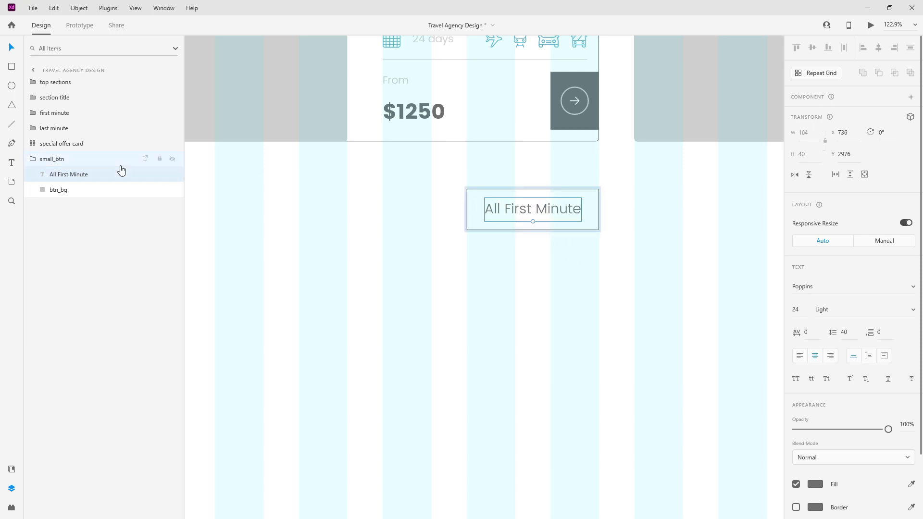
left_click(59, 189)
key("Return")
Step: Widen the button leftward to 366 and centre the label horizontally within it
left_click(52, 159)
left_click_drag(468, 209, 379, 205)
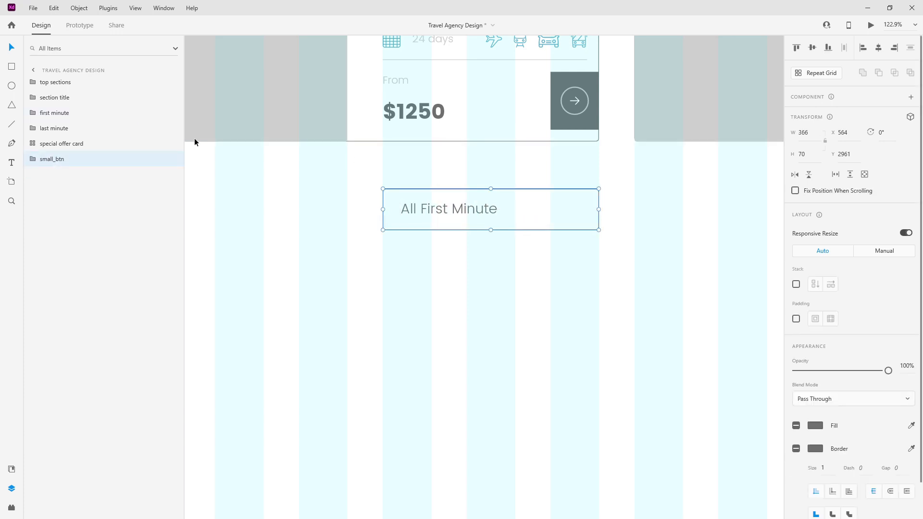
left_click(33, 162)
left_click(65, 174)
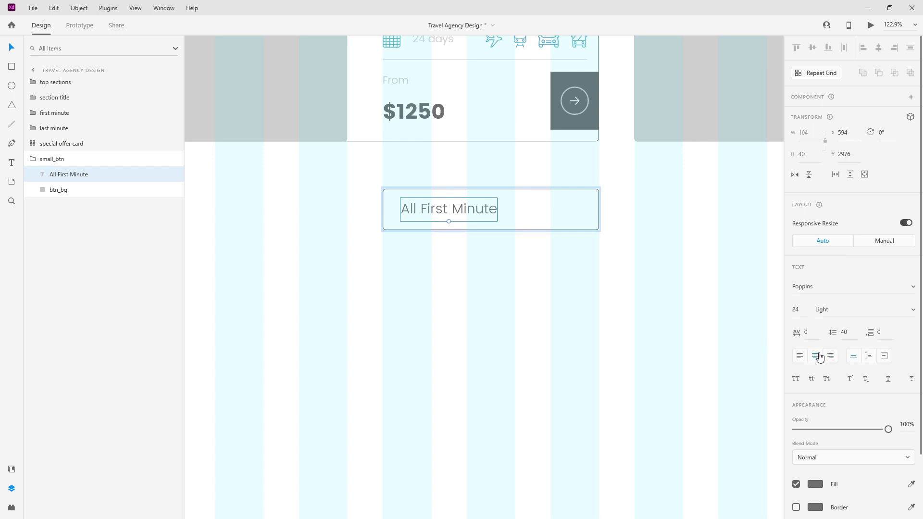
left_click(58, 190, "shift")
left_click(878, 47)
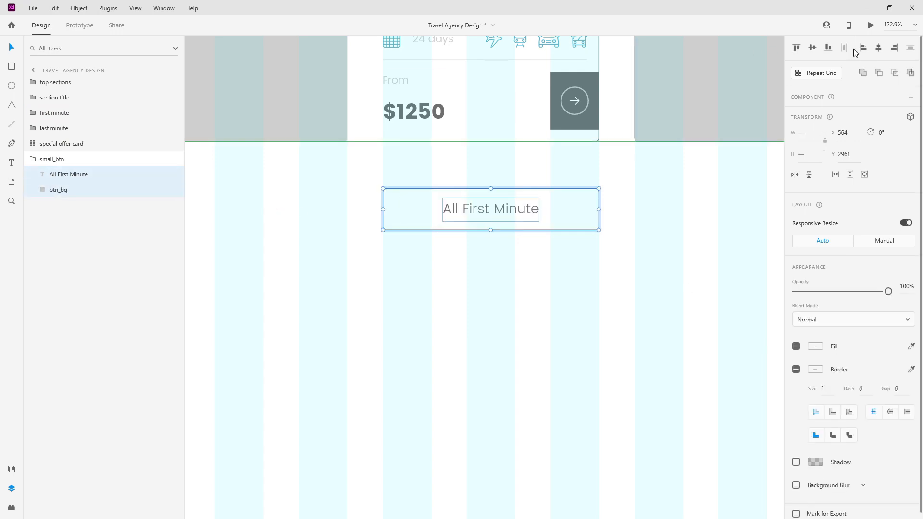
Step: Rename the button group to big_btn
left_click(61, 159)
double_click(62, 159)
type("big_bt")
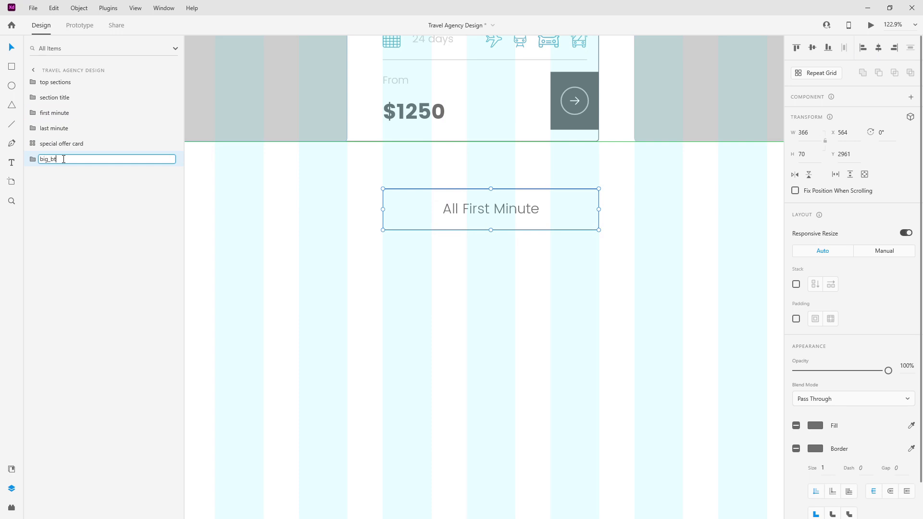
type("n")
key("Return")
scroll(458, 155, "down", 6)
scroll(466, 161, "up", 3)
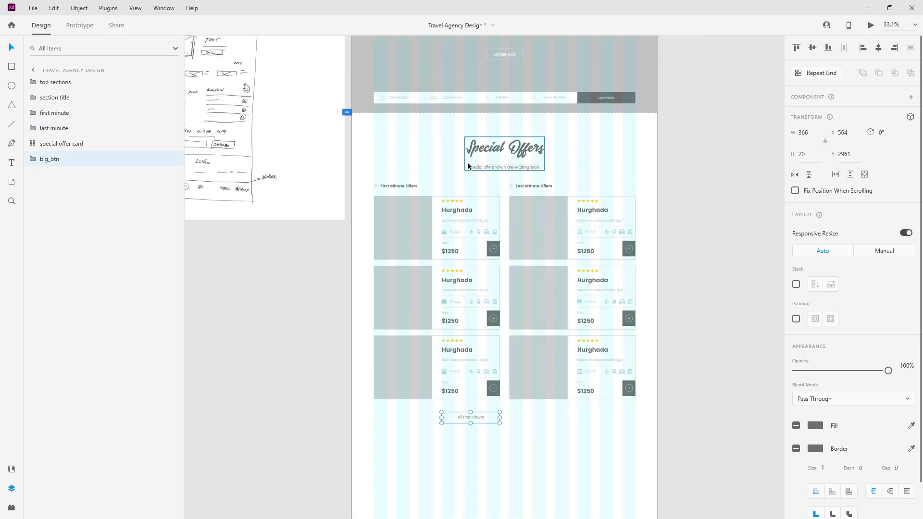
scroll(481, 183, "up", 5)
scroll(521, 224, "up", 8)
Step: Round the hero Explore Now button's background corners to 5
left_click(548, 263, "ctrl")
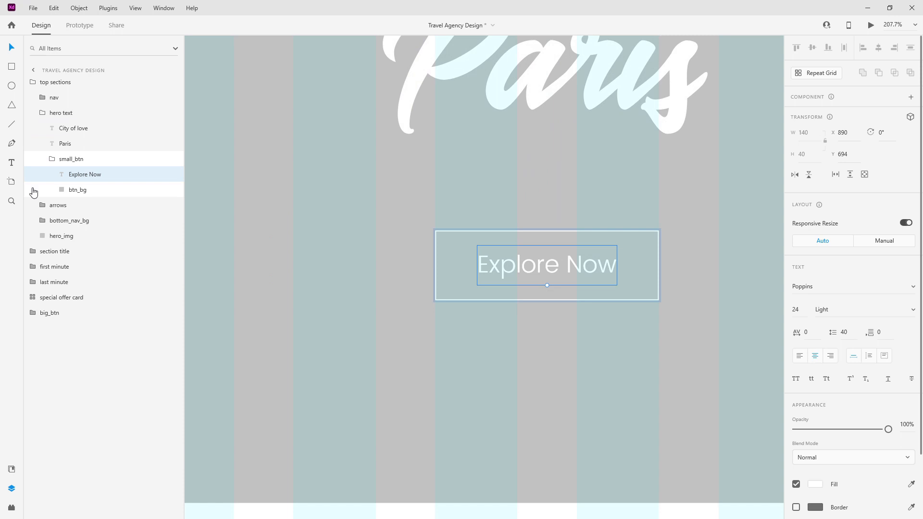
left_click(96, 191)
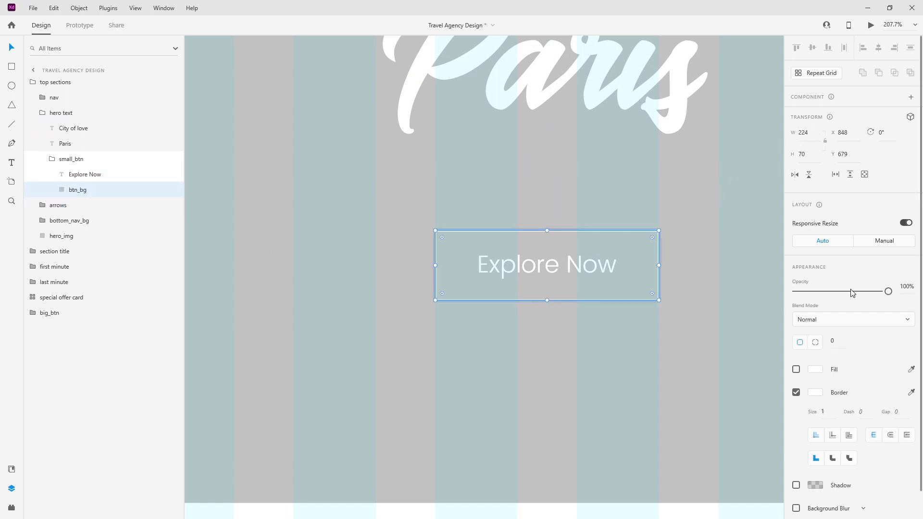
type("5")
key("Return")
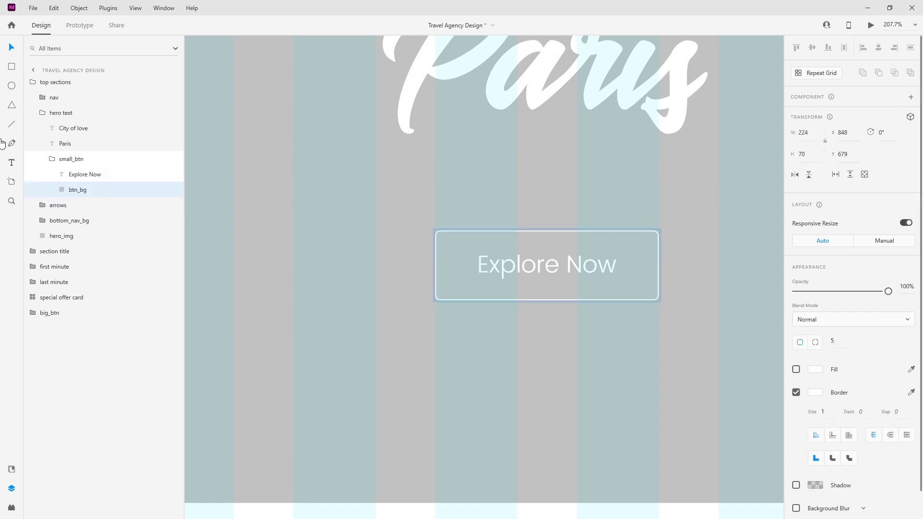
left_click(52, 158)
left_click(42, 112)
left_click(32, 82)
Step: Duplicate the All First Minute button and place it under the Last Minute offers column
scroll(523, 174, "down", 7)
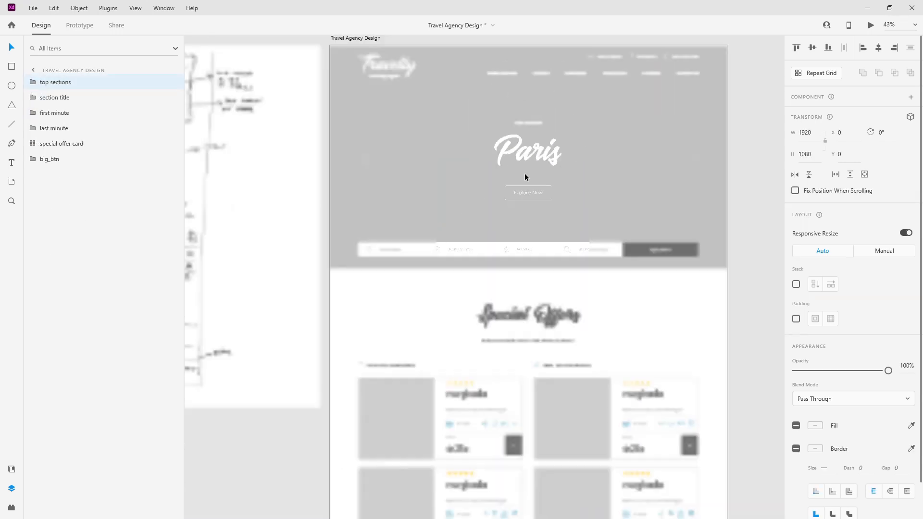
scroll(497, 262, "down", 3)
scroll(517, 257, "down", 5)
scroll(517, 257, "up", 10)
left_click(511, 130)
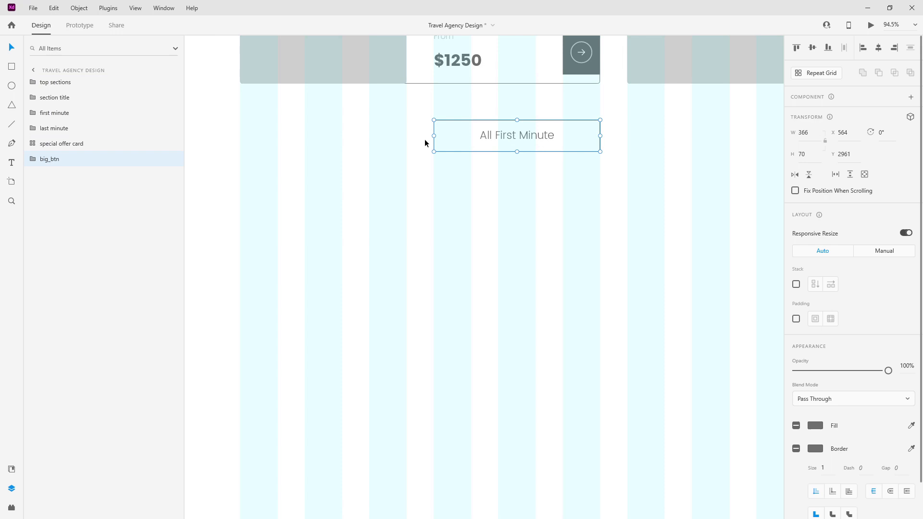
key("ctrl+d")
left_click_drag(523, 138, 664, 125)
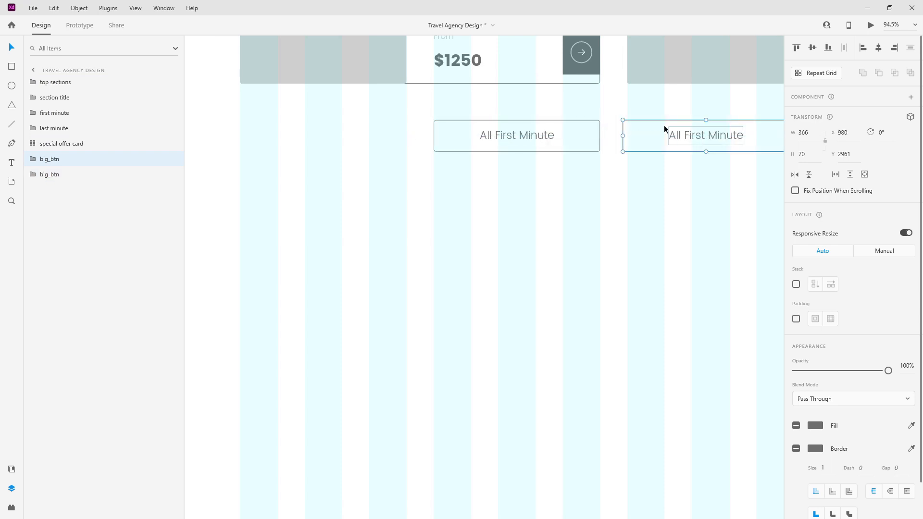
scroll(426, 149, "down", 6)
scroll(755, 143, "up", 6)
left_click_drag(370, 150, 547, 148)
Step: Change the duplicate's label to 'All Last Minute' and move it lower in the layers
double_click(547, 148)
double_click(520, 152)
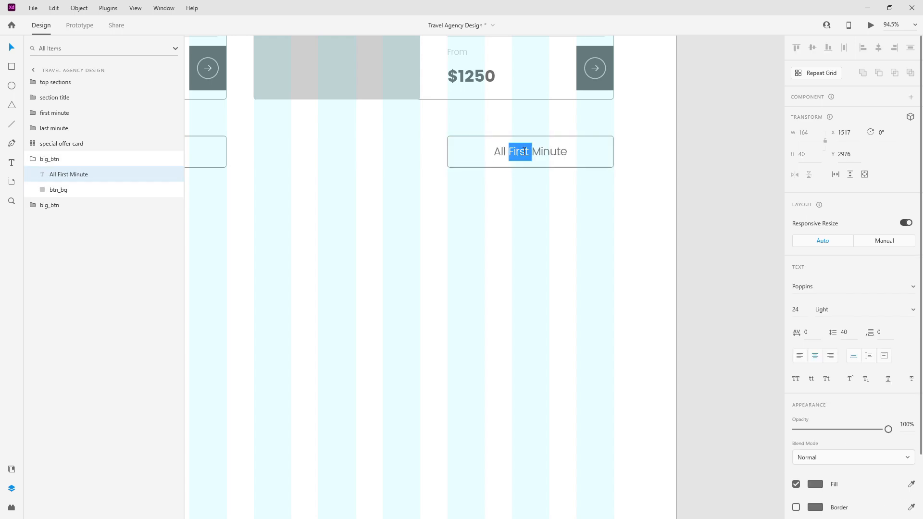
type("Last")
key("Escape")
left_click_drag(50, 161, 55, 190)
Step: Group all offer cards and both buttons, naming the group special_offers
scroll(632, 217, "down", 8)
left_click_drag(610, 304, 481, 123)
key("ctrl+g")
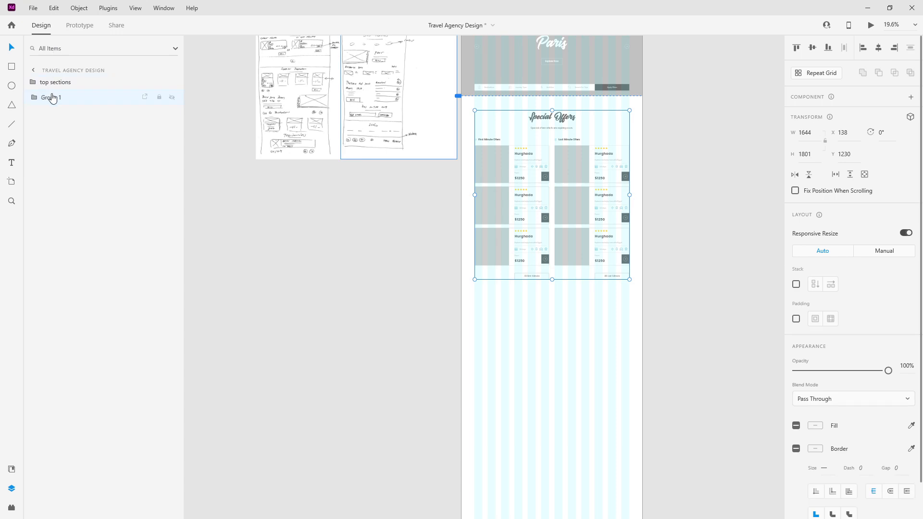
double_click(49, 98)
type("special_of")
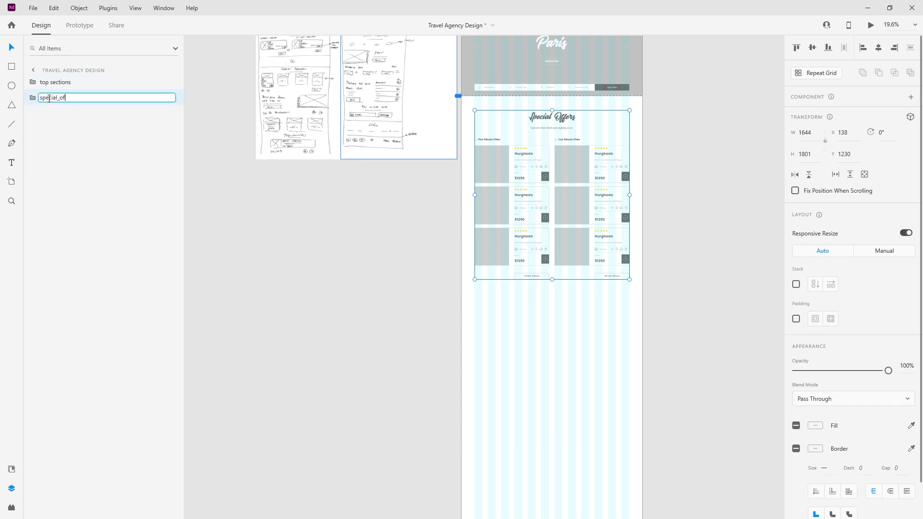
type("fers")
key("Return")
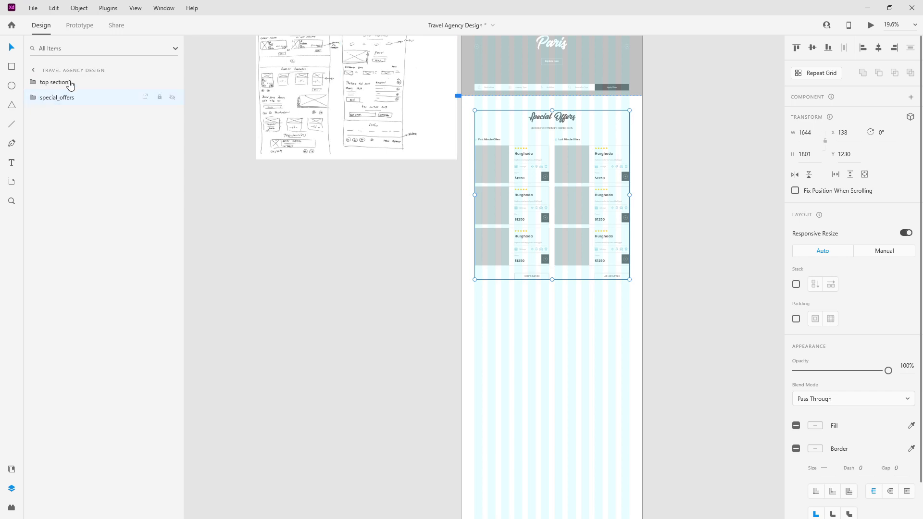
scroll(593, 250, "down", 2)
scroll(500, 238, "up", 1)
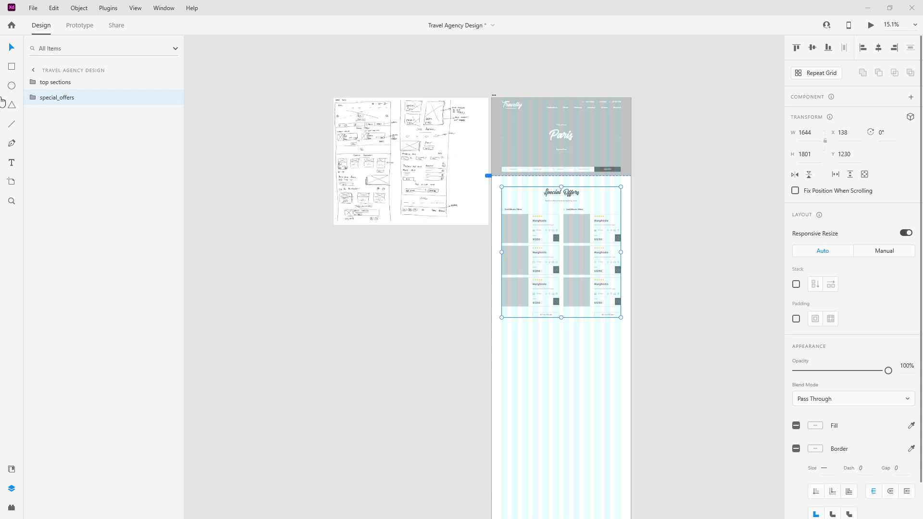
left_click(12, 67)
Step: Draw a full-width 600-tall rectangle below Special Offers, filled light_grey with no border
left_click_drag(492, 335, 629, 374)
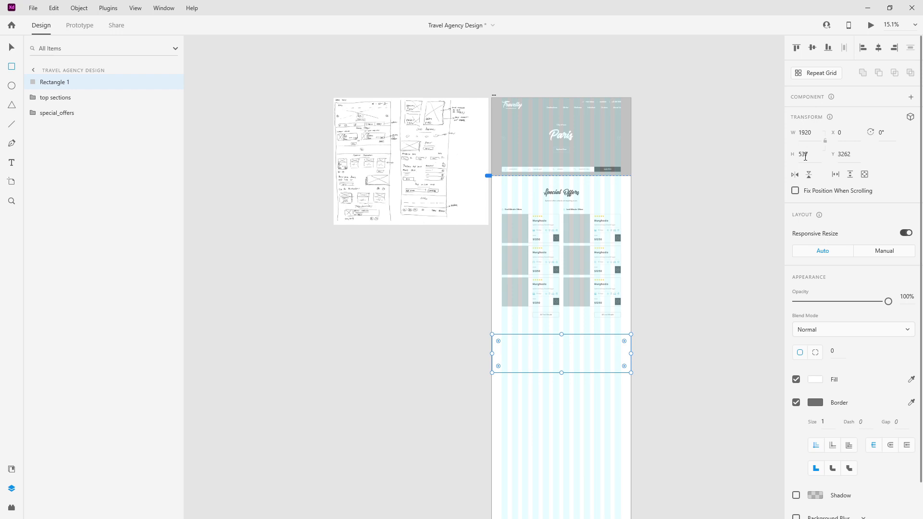
key("Return")
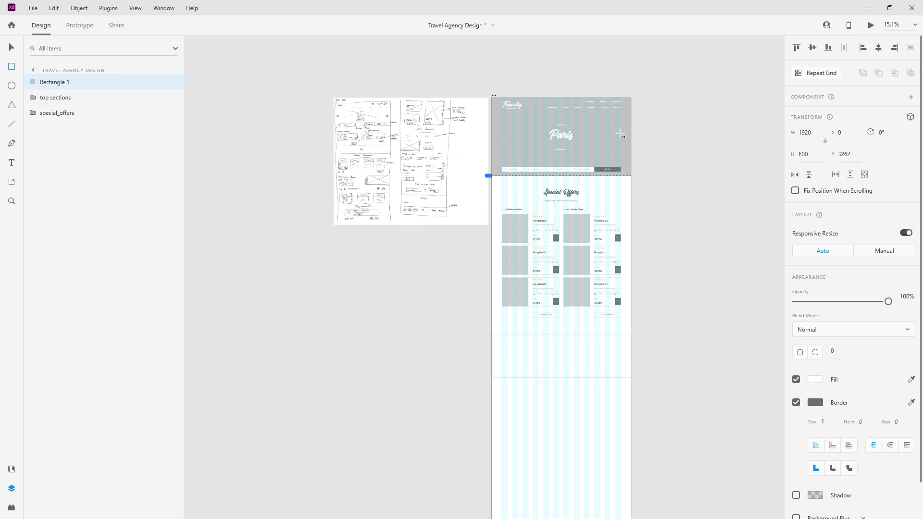
left_click(12, 468)
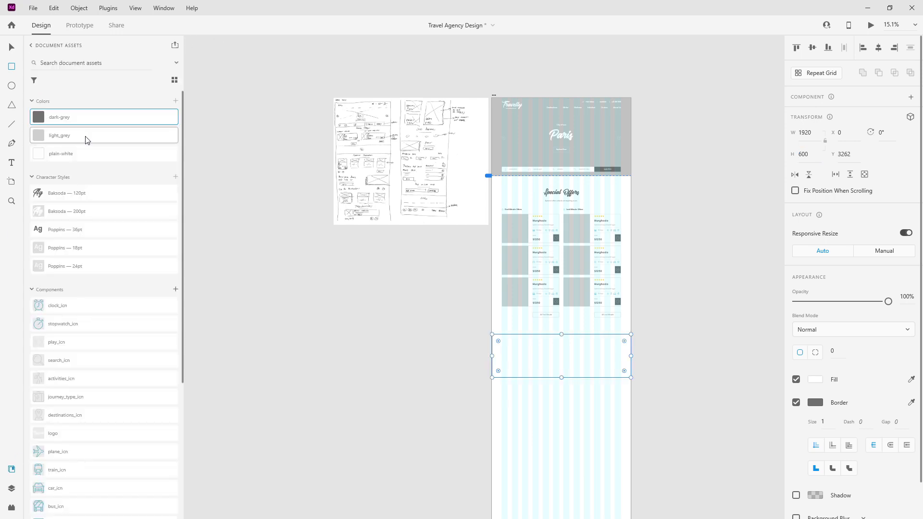
left_click(85, 135)
left_click(17, 487)
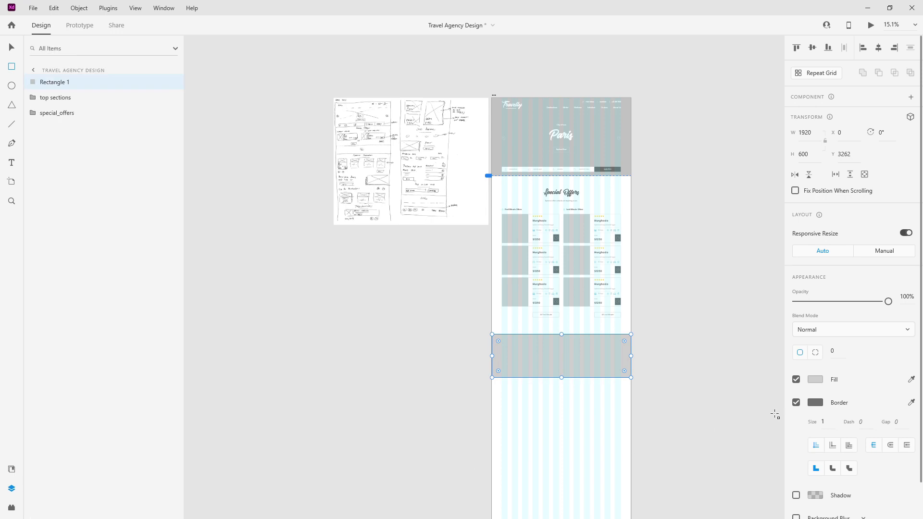
left_click(796, 402)
left_click(12, 47)
Step: Name the grey rectangle video and move it up closer to the offers
double_click(51, 82)
type("video")
key("Return")
scroll(576, 348, "up", 4)
left_click_drag(503, 322, 518, 307)
Step: Place a play_icn icon on the grey rectangle, centred horizontally and vertically
left_click(12, 469)
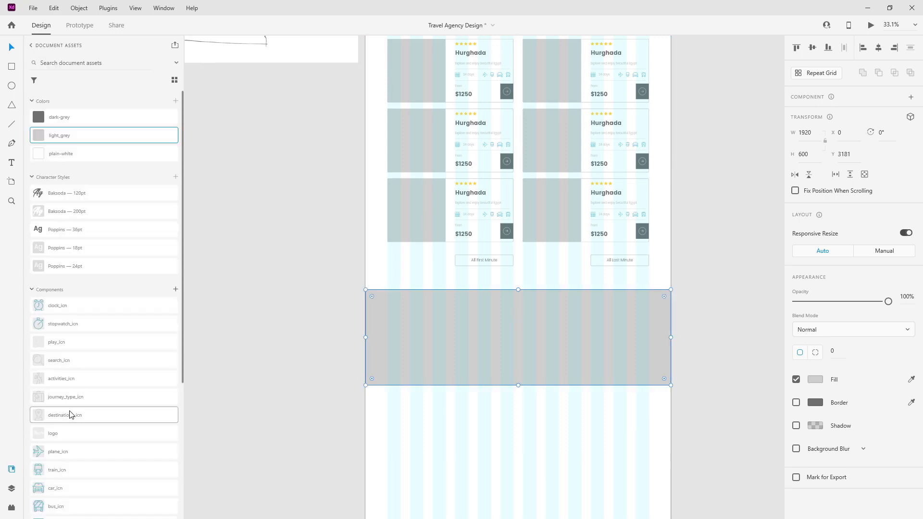
left_click_drag(76, 342, 476, 334)
left_click(605, 314, "shift")
left_click(877, 47)
left_click(812, 46)
left_click(483, 455)
scroll(536, 341, "up", 6)
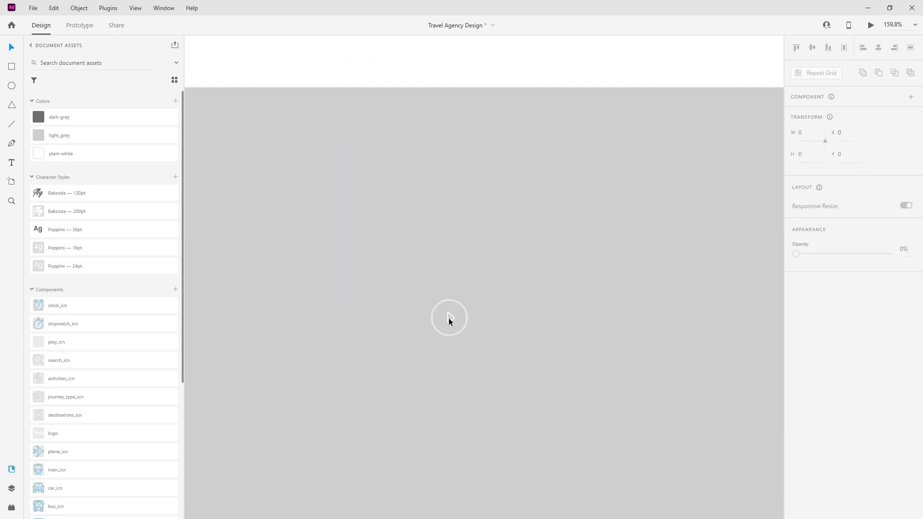
scroll(520, 301, "down", 6)
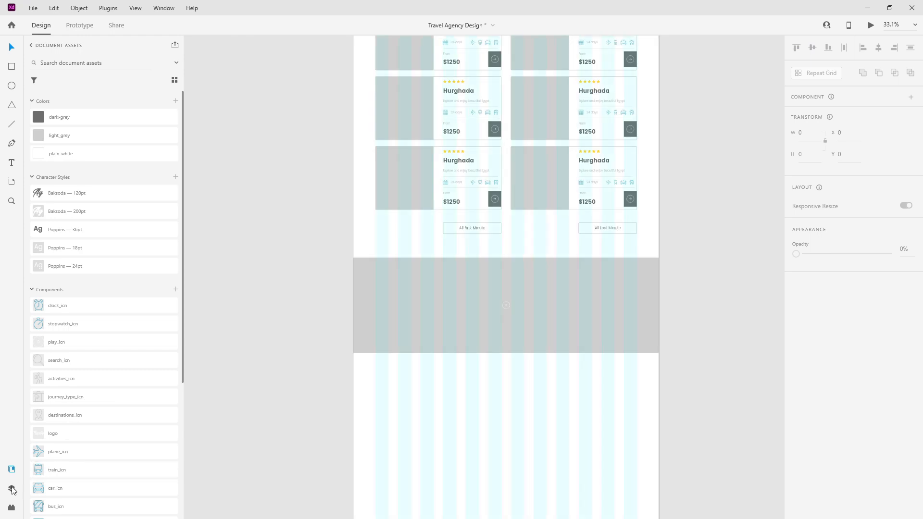
Step: Group the play icon with the rectangle as video, layered below special_offers
left_click(11, 489)
left_click(74, 98)
left_click(71, 82, "shift")
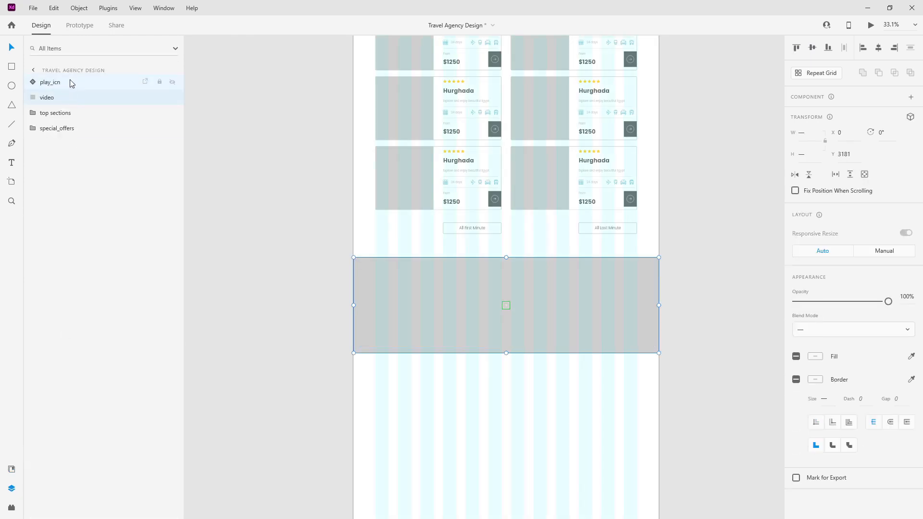
key("ctrl+g")
double_click(48, 82)
type("video")
key("Return")
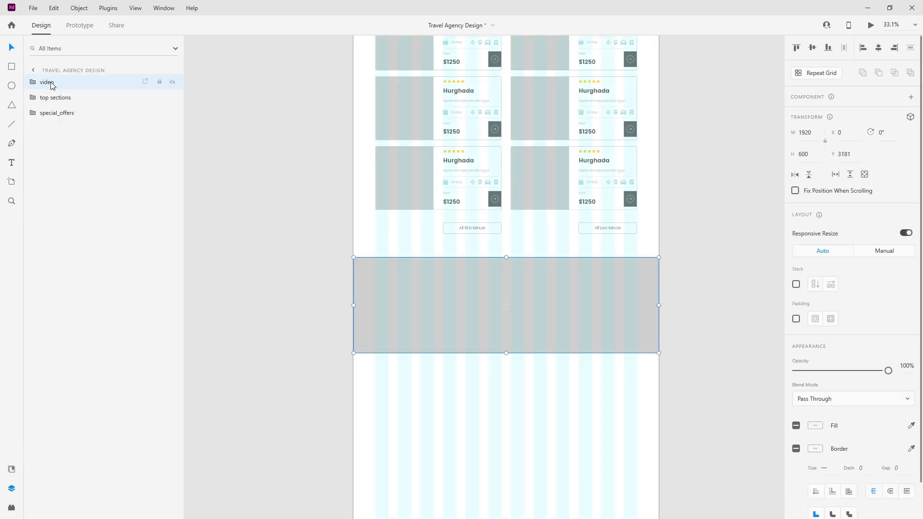
mouse_move(52, 85)
left_mouse_down()
mouse_move(56, 138)
mouse_move(56, 120)
left_mouse_up()
scroll(525, 215, "down", 4)
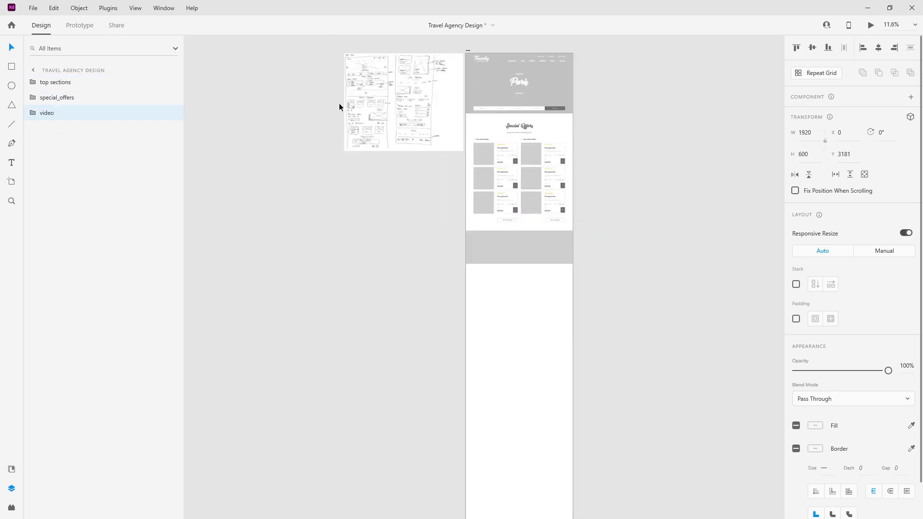
scroll(355, 87, "up", 2)
scroll(370, 73, "up", 5)
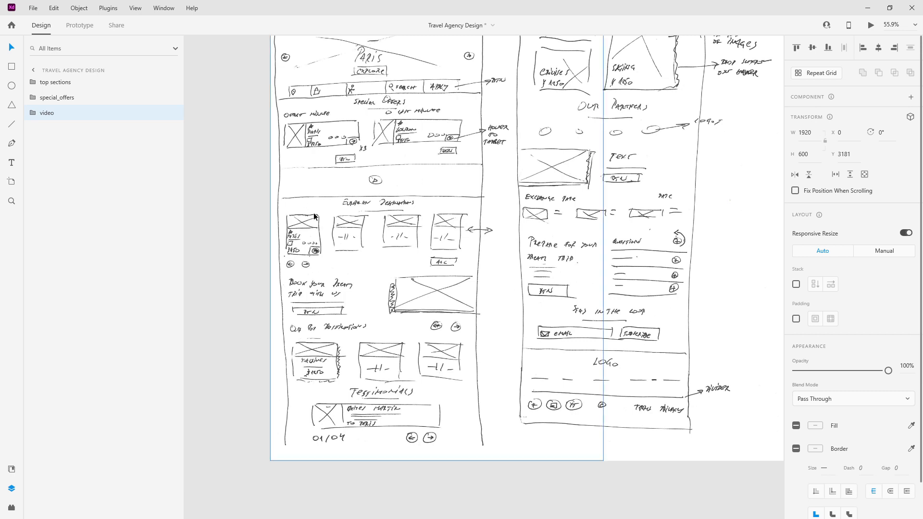
Step: Group the offer card's six layers, info through special_offer_card_bg, and name the group 'special offer card'
scroll(282, 206, "down", 5)
scroll(561, 348, "up", 3)
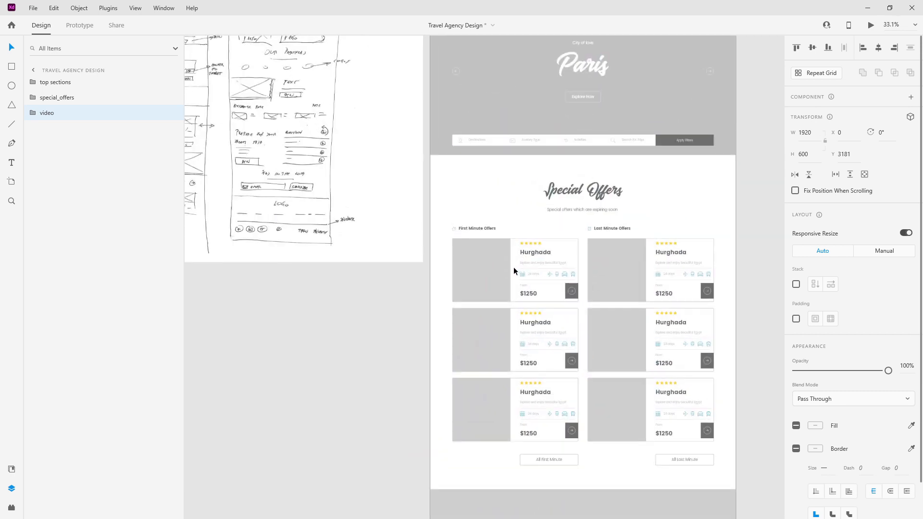
double_click(497, 273)
double_click(498, 271)
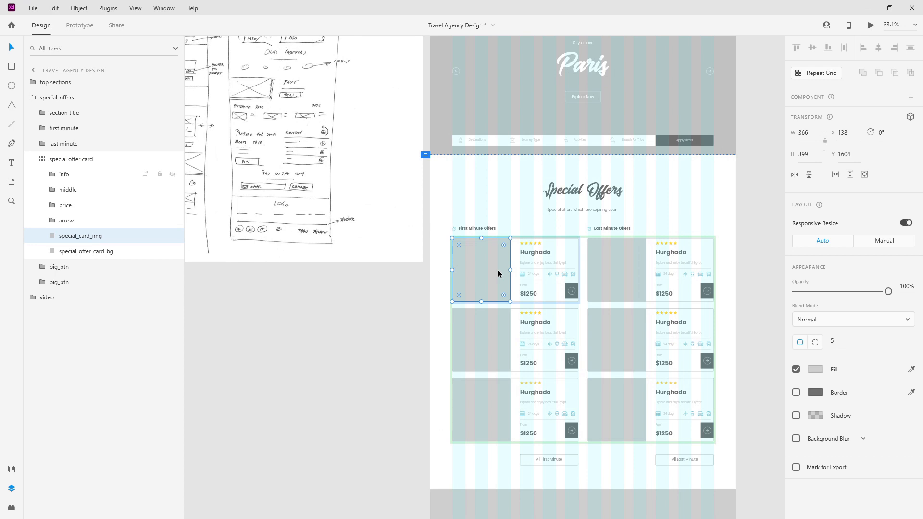
left_click(63, 174)
left_click(83, 251, "shift")
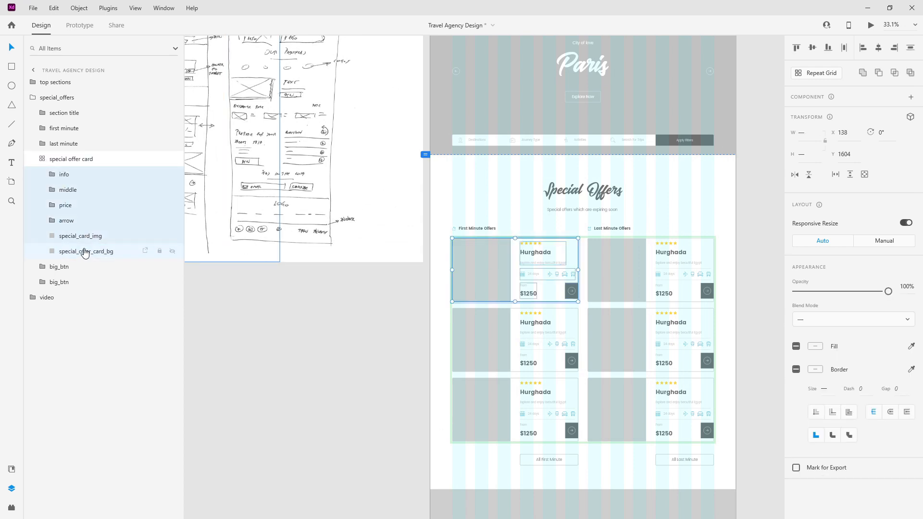
key("ctrl+g")
double_click(63, 175)
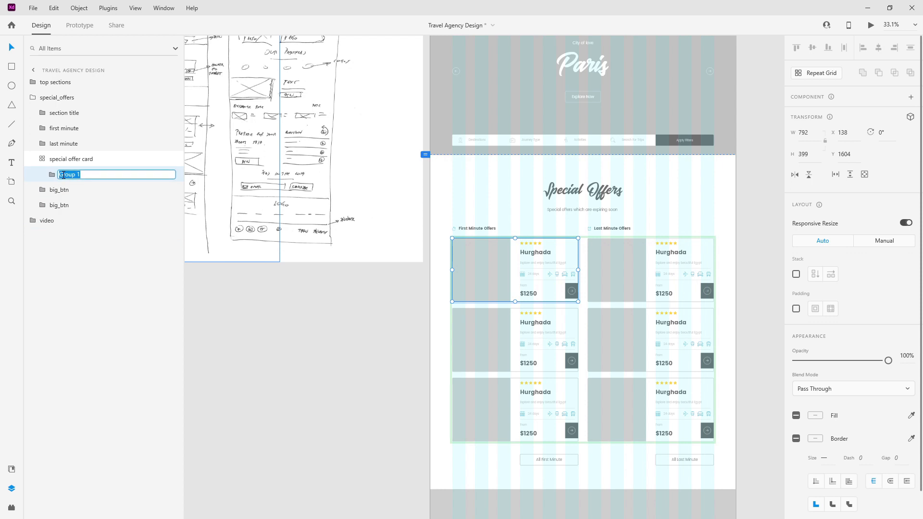
type("special offer card")
key("Return")
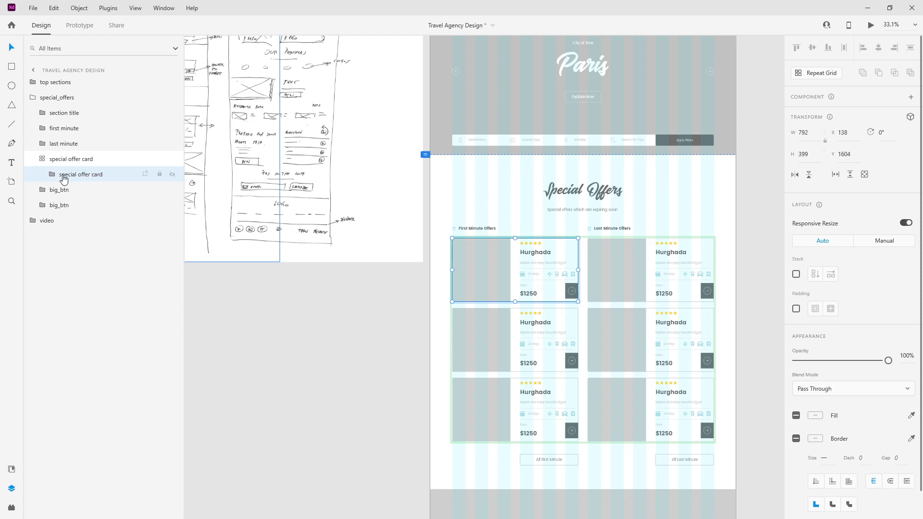
Step: Paste a standalone copy of the special offer card at the top level, below the video block
left_click(37, 158)
left_click(41, 158)
left_click(34, 96)
key("ctrl+v")
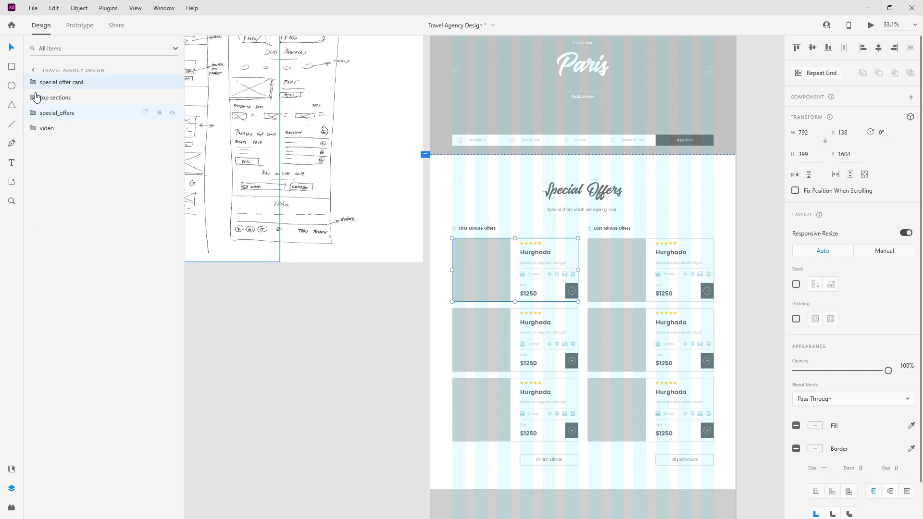
scroll(553, 220, "down", 3)
scroll(553, 220, "down", 4)
left_click_drag(542, 140, 535, 336)
Step: Turn on Stack for the card copy and set it to vertical
left_click(796, 284)
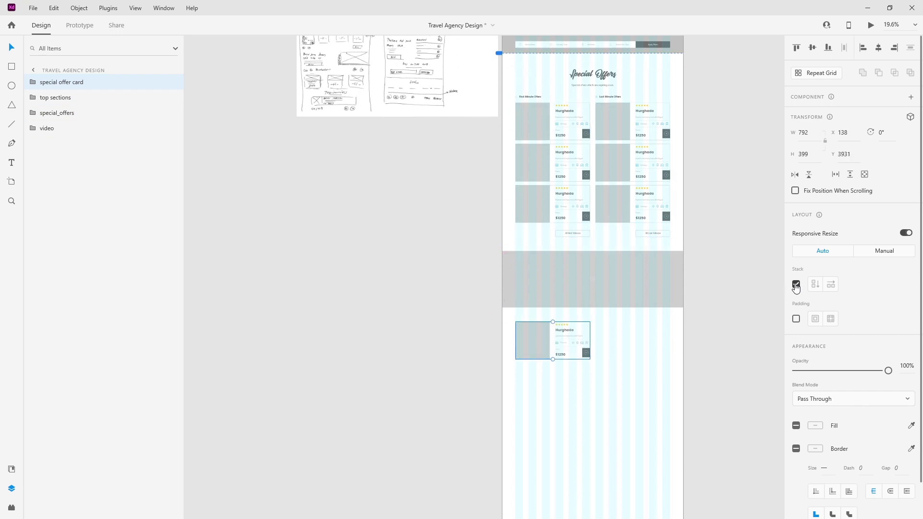
scroll(608, 342, "up", 5)
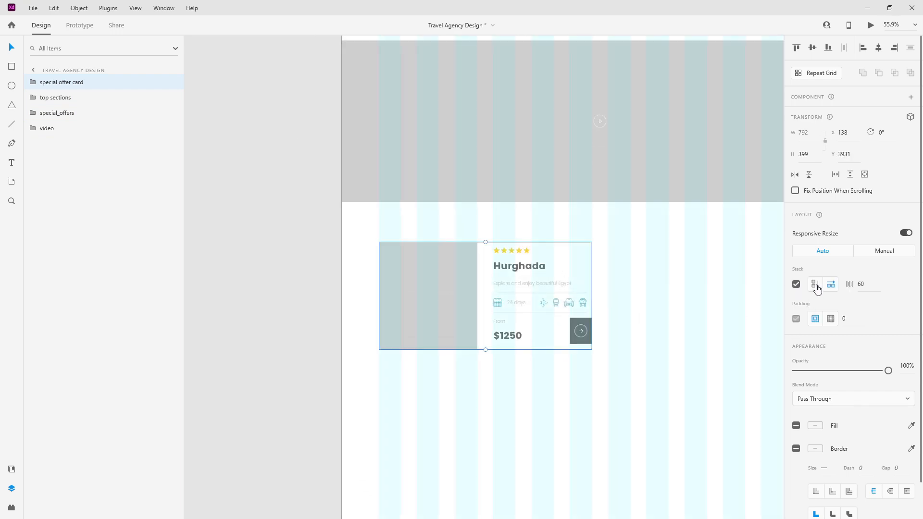
left_click(815, 285)
double_click(410, 303)
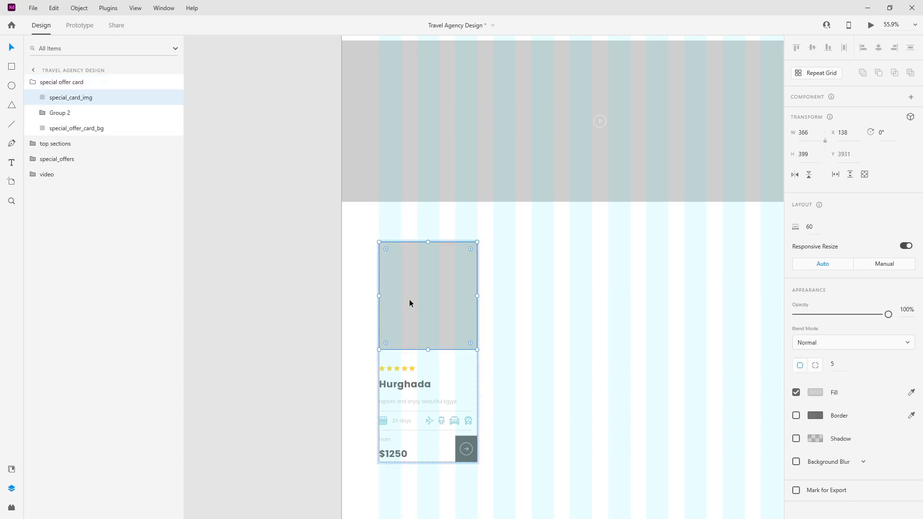
key("alt")
key("alt")
Step: Rename the card's layers destination_card_bg and destination_card_img
left_click(72, 129)
double_click(75, 128)
type("destination_card_bg")
key("Return")
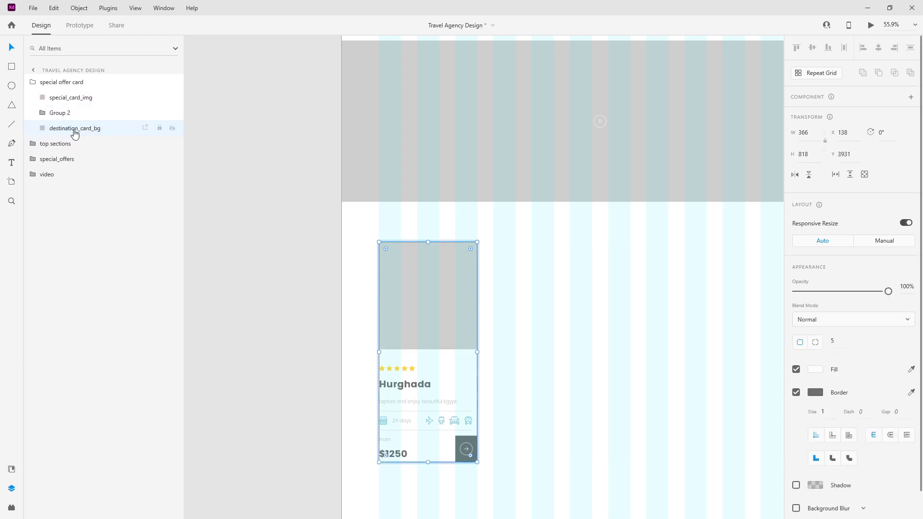
double_click(70, 97)
type("destination_card_bg")
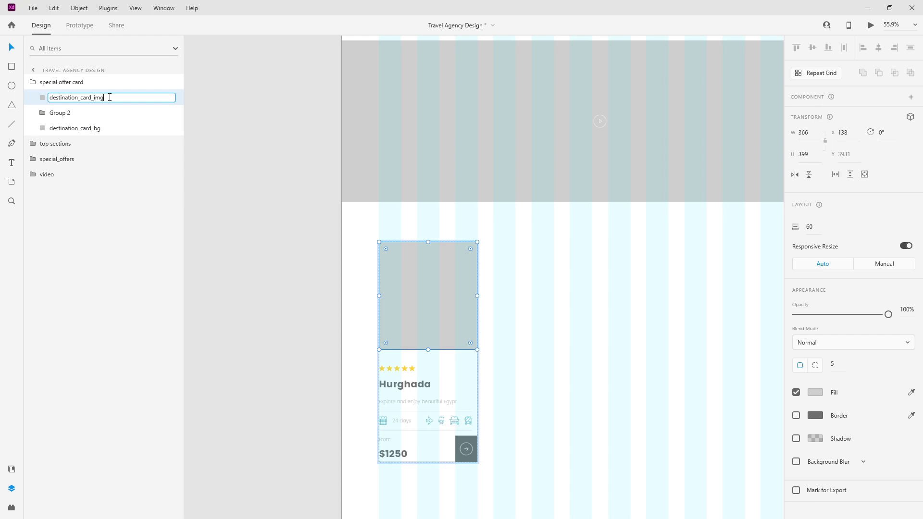
key("Return")
Step: Set the destination_card_img height to 260
left_click(75, 134)
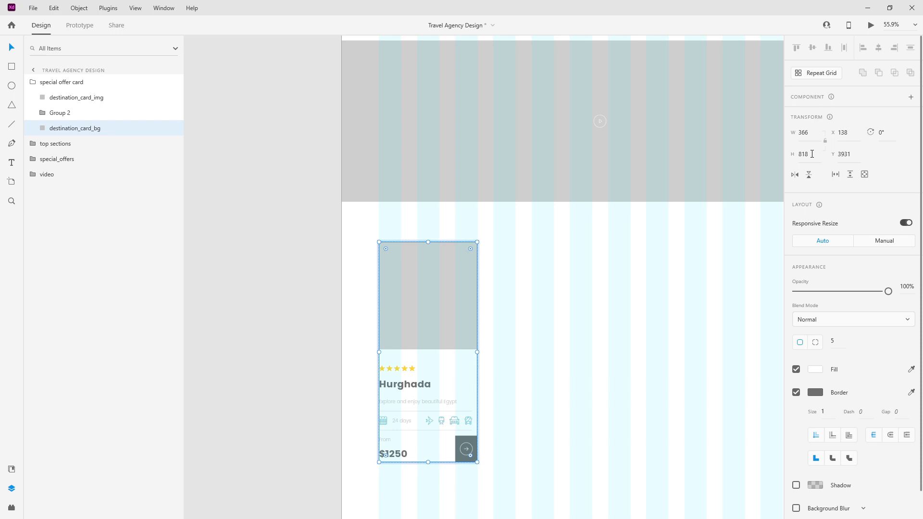
left_click(811, 154)
key("alt+Tab")
left_click(473, 283)
left_click(816, 154)
type("260")
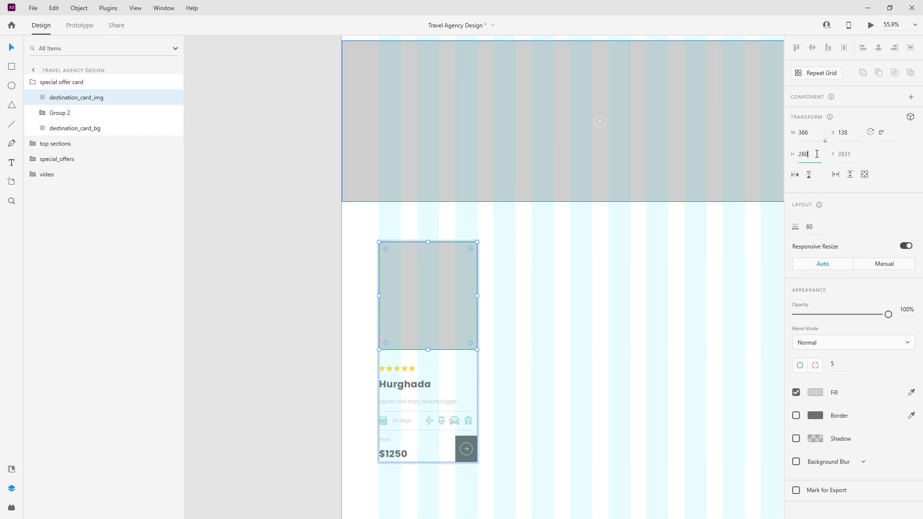
key("Return")
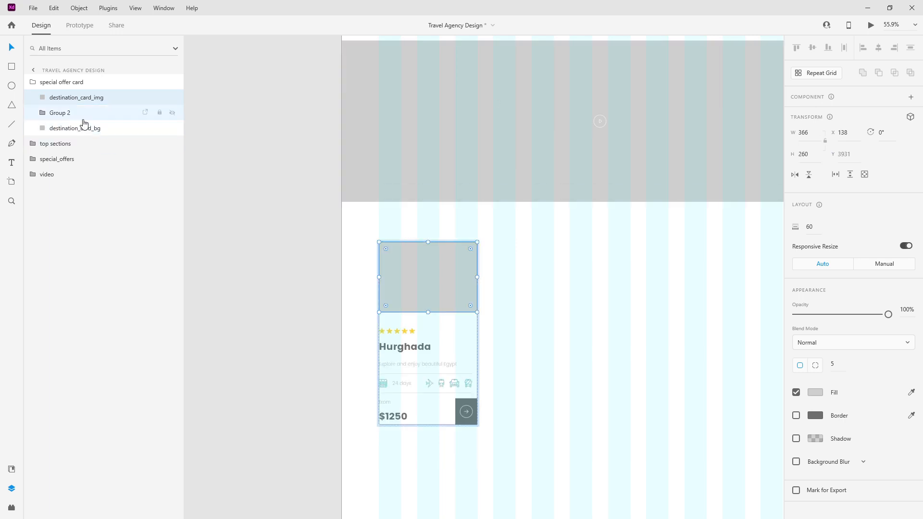
left_click(82, 128)
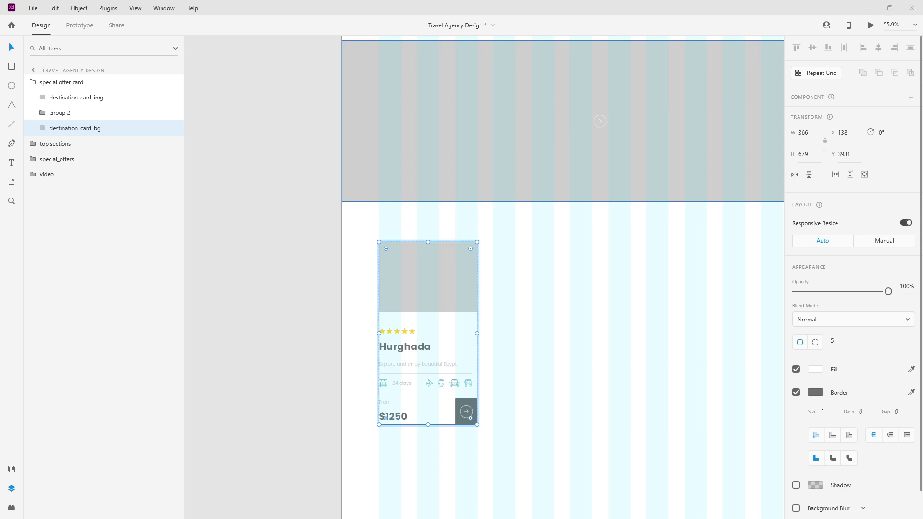
left_click(808, 155)
Step: Set destination_card_bg height to 687 and expand Group 2 to show its blocks
type("687")
key("Return")
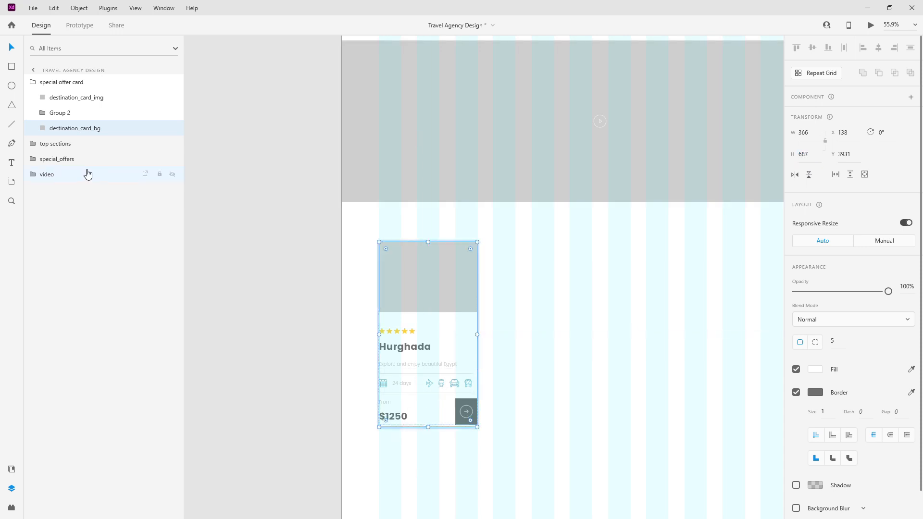
scroll(379, 336, "up", 5)
key("Return")
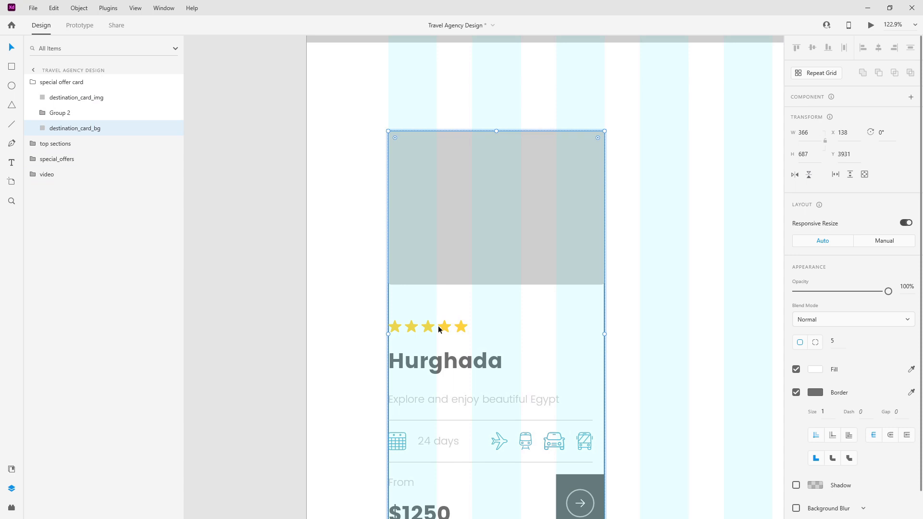
left_click(60, 114)
left_click(42, 112)
left_click(76, 129)
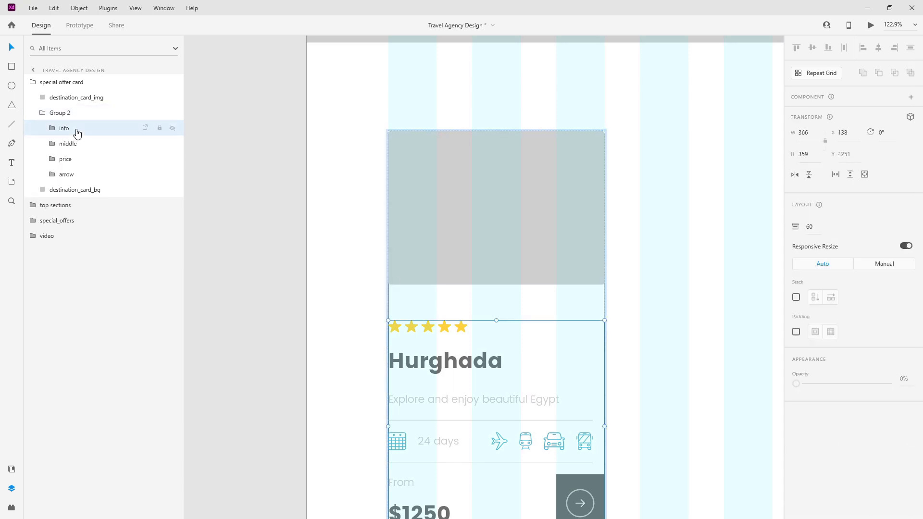
left_click(69, 115)
scroll(509, 239, "down", 2)
scroll(509, 239, "down", 3)
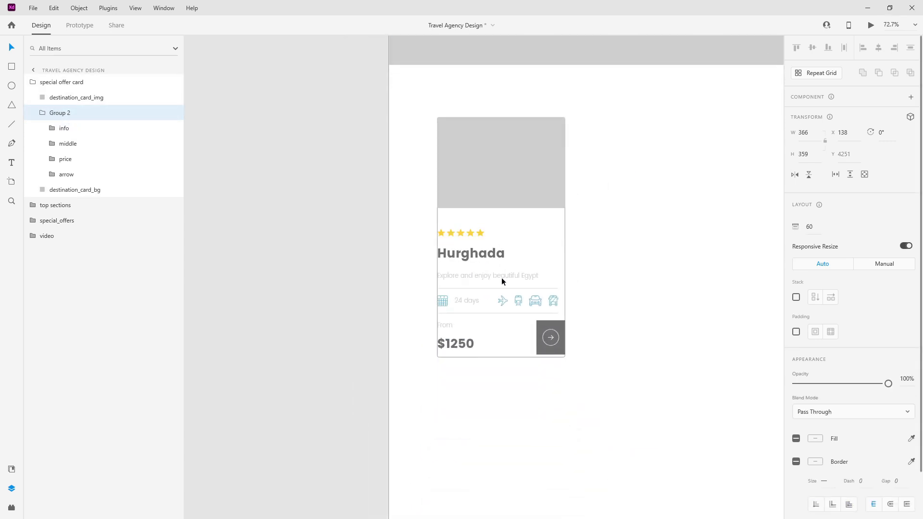
scroll(501, 277, "up", 4)
Step: Reduce the card's top padding to 39 and restore the background height to 687
left_click(400, 180)
left_click_drag(424, 153, 429, 138)
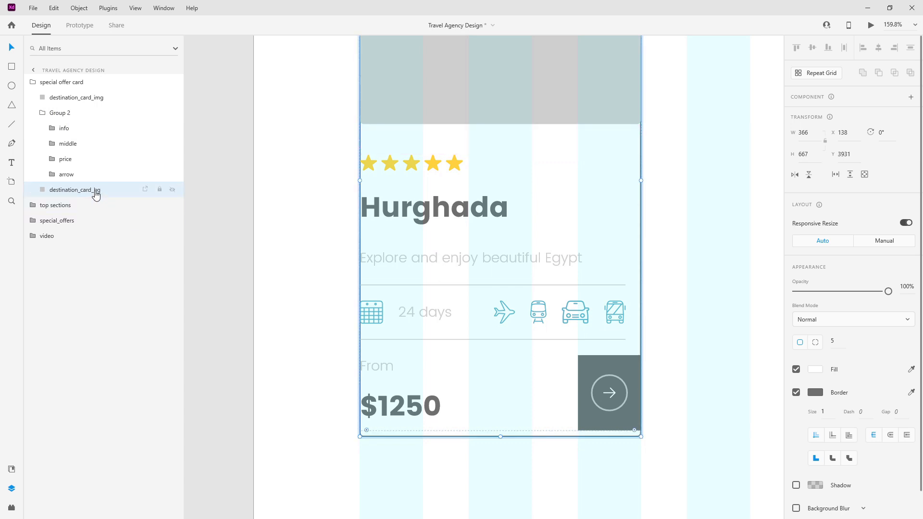
left_click(806, 154)
type("687")
key("Return")
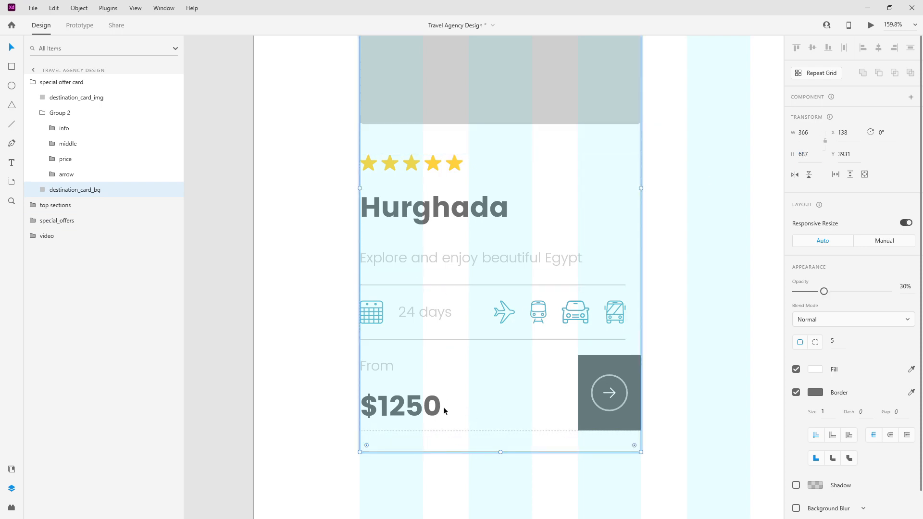
Step: Nudge the info, middle and price blocks 10 px to the right
left_click(75, 174)
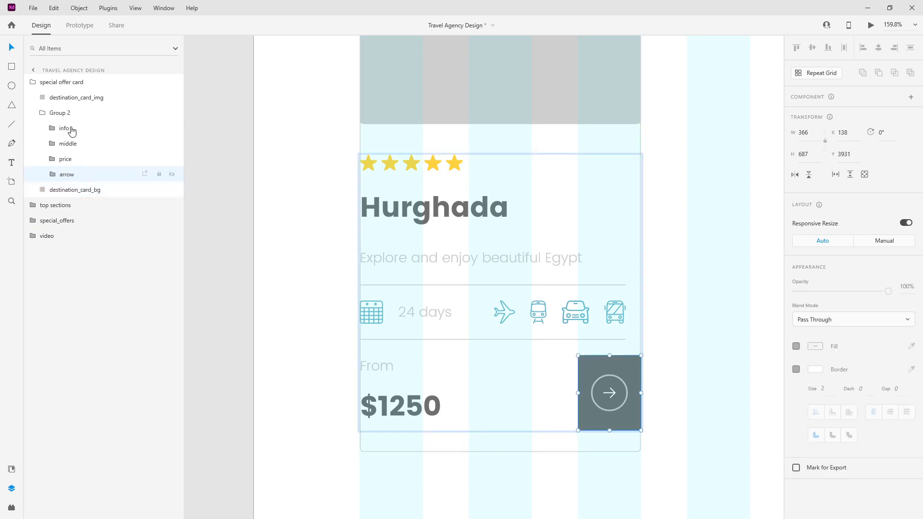
left_click(47, 114)
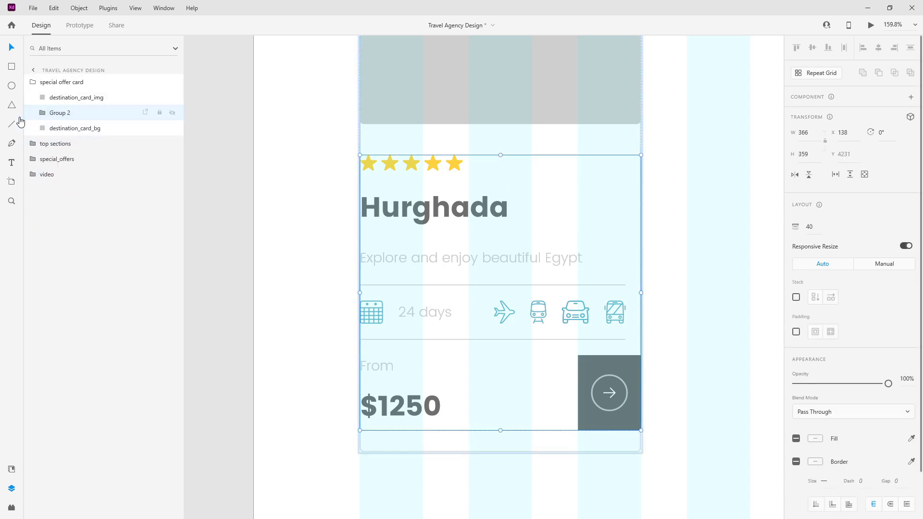
left_click(42, 115)
left_click(78, 129)
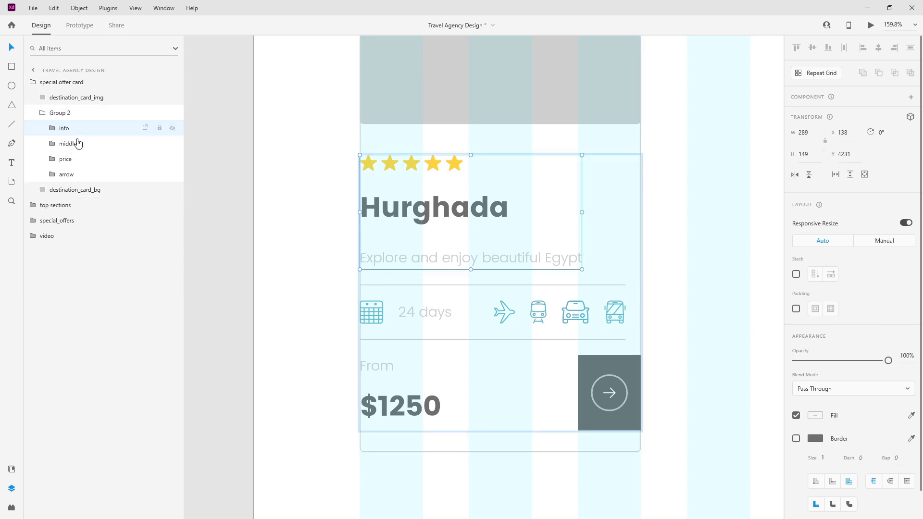
left_click(77, 161, "shift")
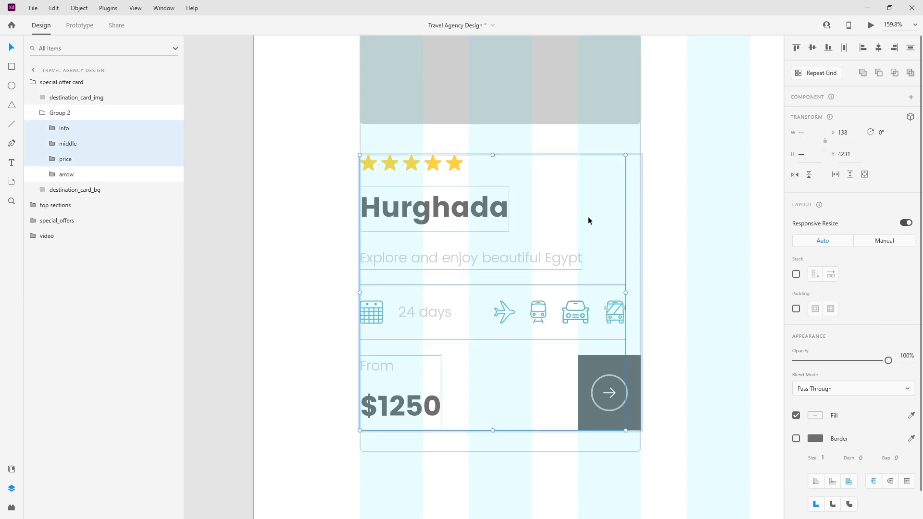
key("shift+Right")
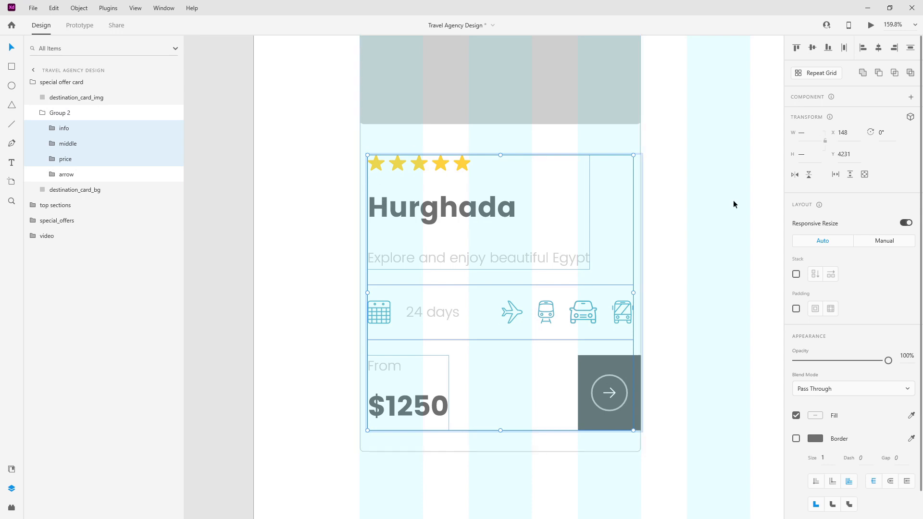
Step: Rename Group 2 to 'content'
left_click(60, 113)
double_click(59, 112)
type("content")
key("Return")
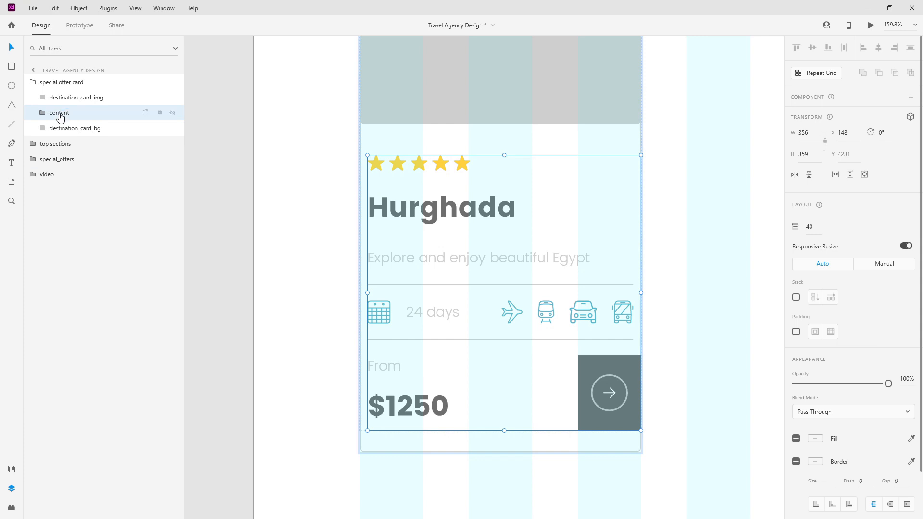
scroll(460, 189, "down", 5)
scroll(459, 190, "down", 3)
left_click(65, 82)
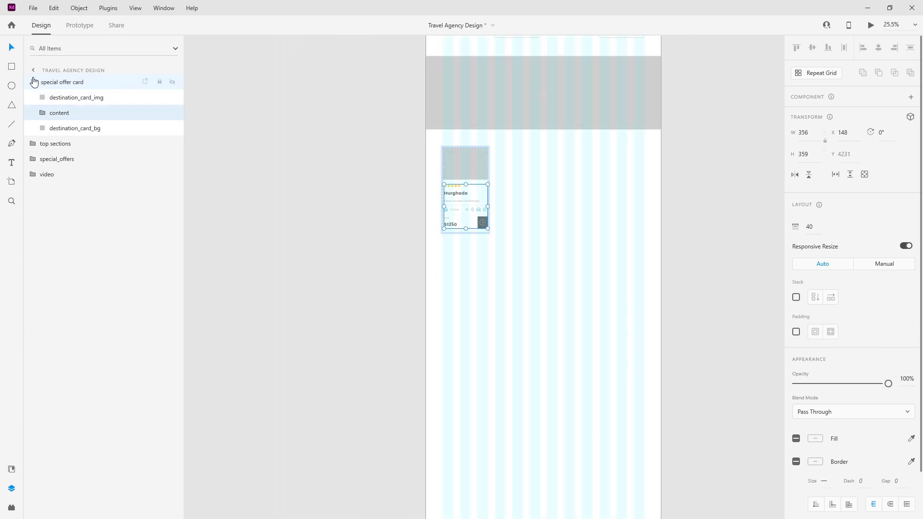
Step: Move the lone special offer card further down the page
scroll(463, 137, "up", 5)
scroll(368, 98, "up", 2)
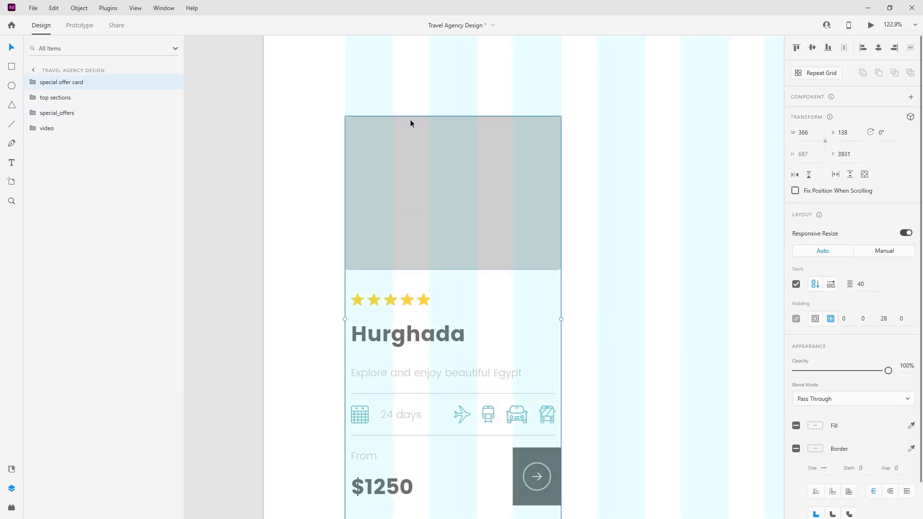
left_click(329, 115)
scroll(330, 117, "up", 10)
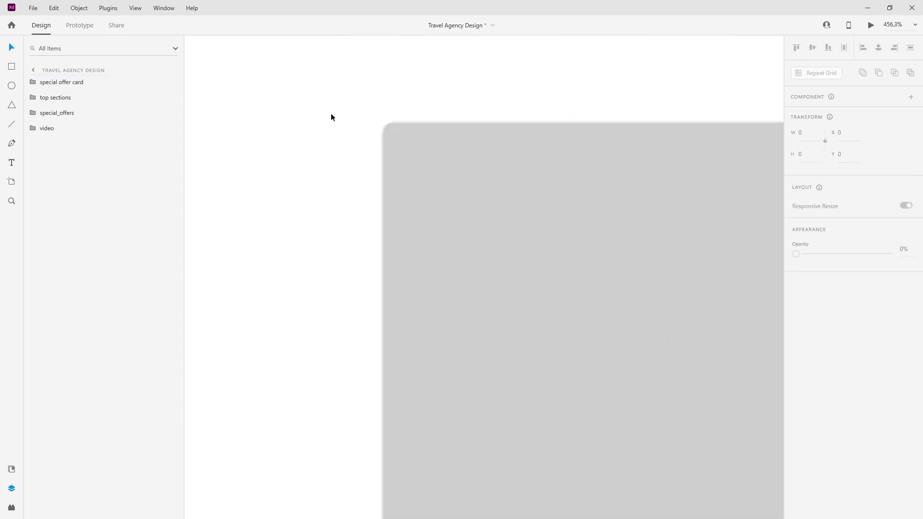
scroll(329, 133, "down", 10)
scroll(553, 127, "up", 8)
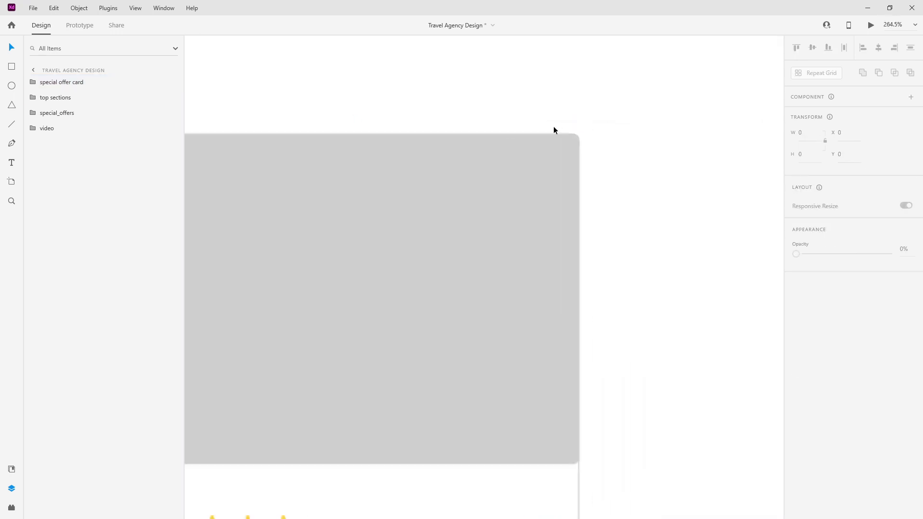
scroll(576, 202, "down", 6)
scroll(578, 364, "down", 2)
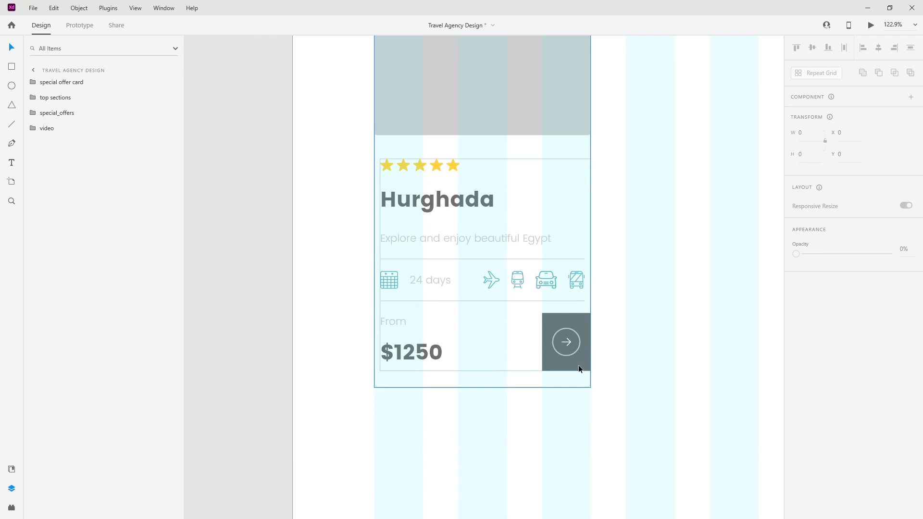
scroll(581, 416, "up", 4)
scroll(465, 366, "down", 6)
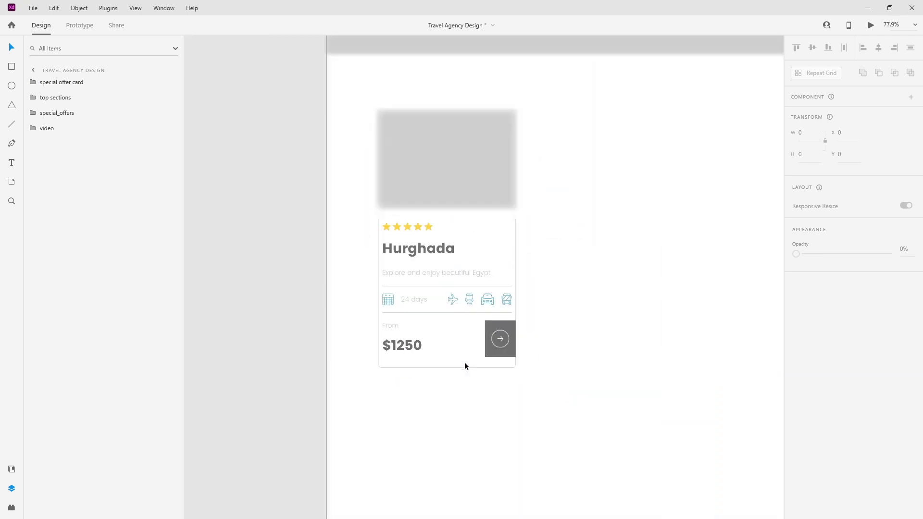
left_click(444, 193)
scroll(359, 203, "down", 5)
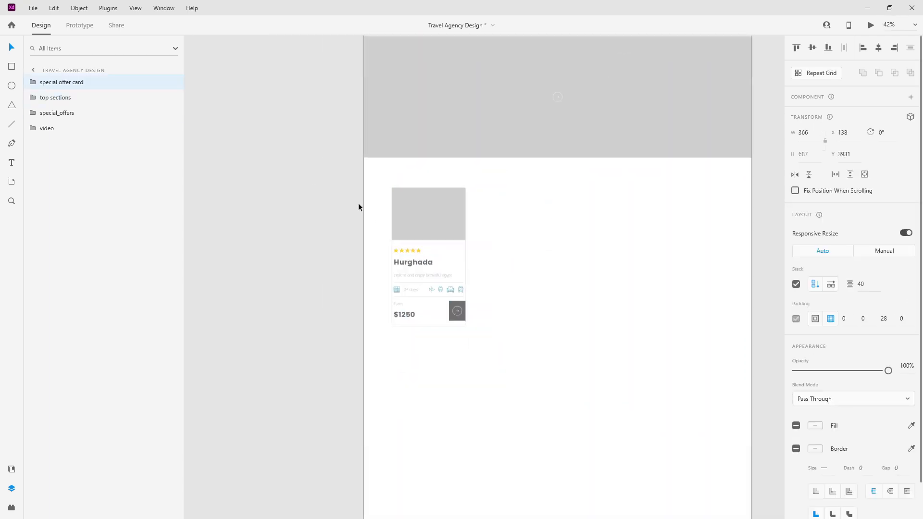
left_click_drag(397, 201, 401, 310)
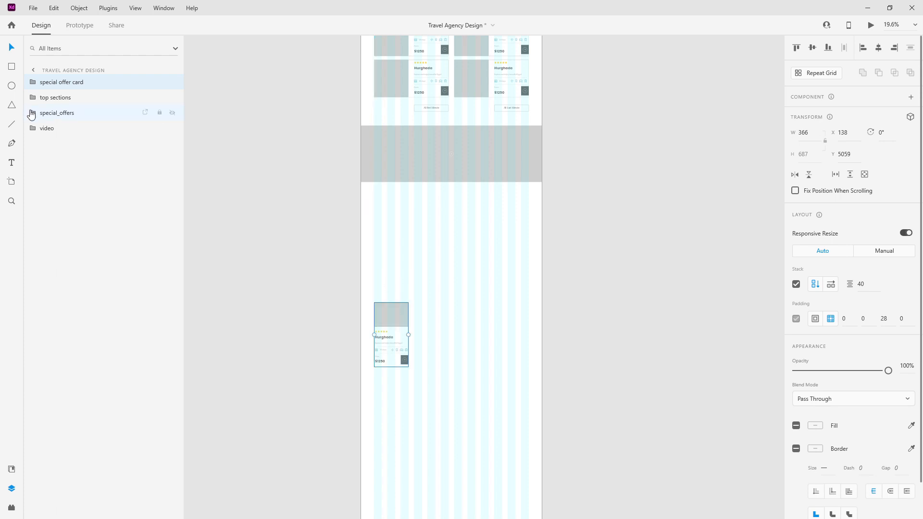
Step: Paste a copy of the Special Offers title below the grey band and place the card under it
scroll(464, 207, "up", 3)
scroll(454, 45, "up", 2)
double_click(454, 78)
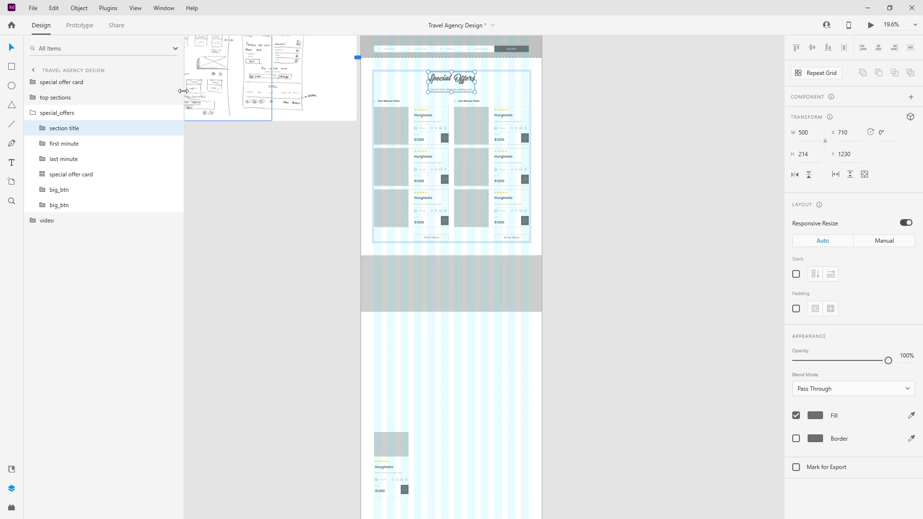
left_click(32, 113)
key("ctrl+v")
left_click_drag(452, 80, 457, 331)
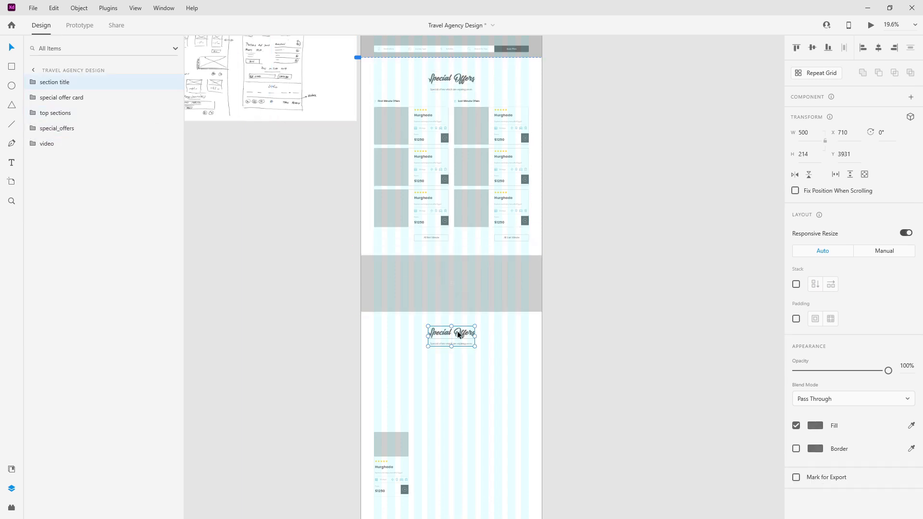
left_click_drag(393, 452, 390, 374)
scroll(411, 390, "up", 3)
scroll(411, 390, "up", 1)
scroll(409, 380, "down", 3)
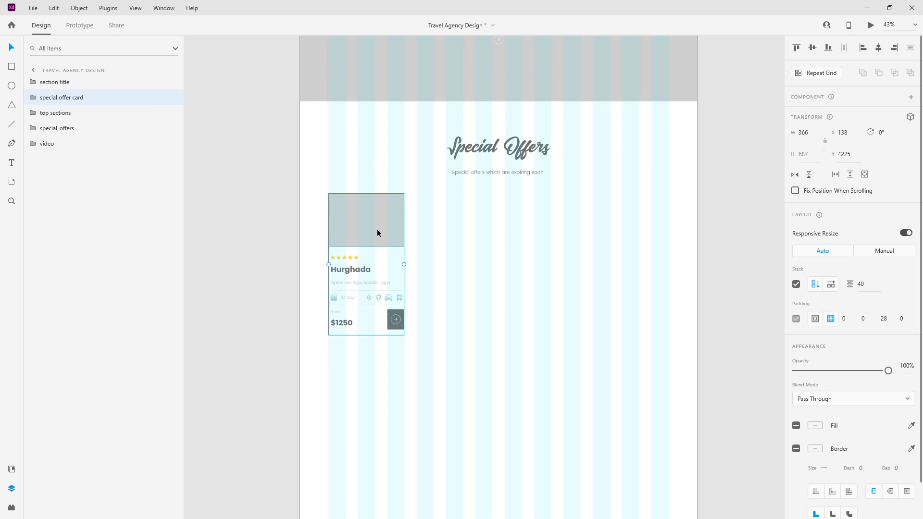
Step: Group the card, stack it horizontally, and duplicate it into four Hurghada cards
key("ctrl+g")
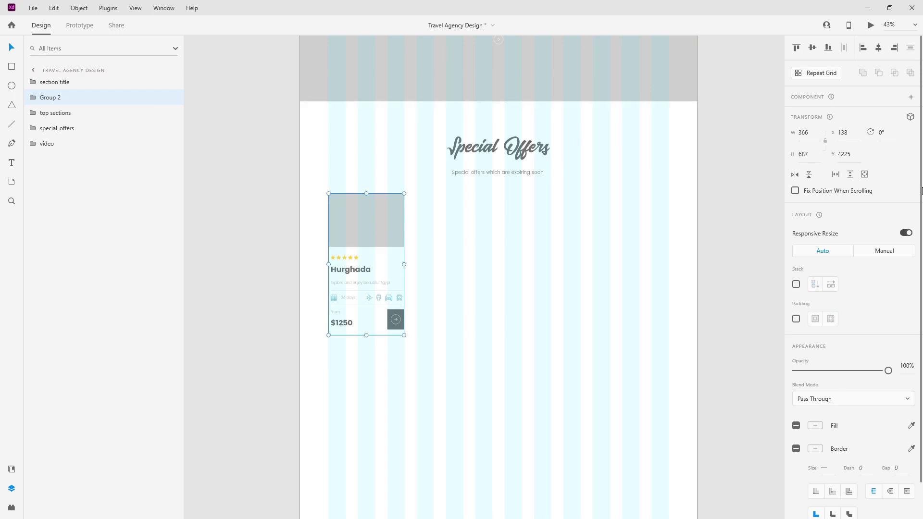
left_click(796, 284)
left_click(36, 98)
left_click(62, 115)
key("ctrl+d")
key("ctrl+d")
key("ctrl+d")
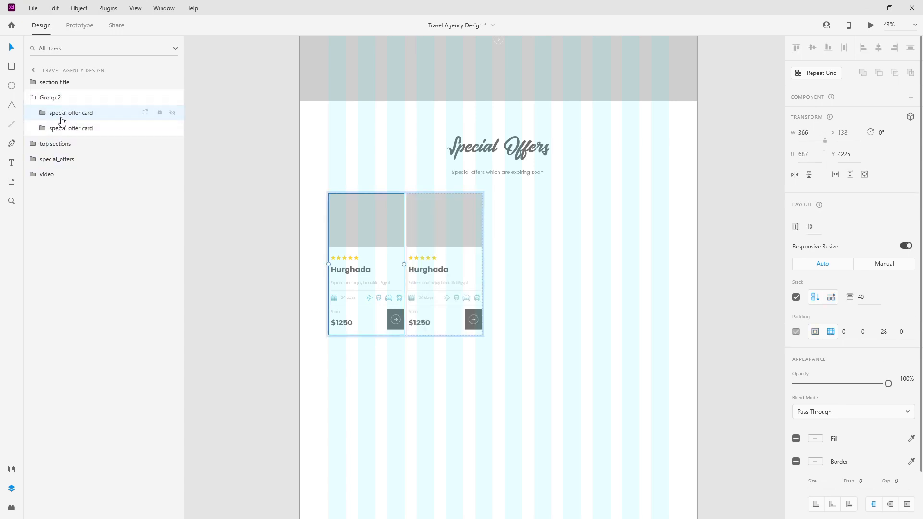
left_click(34, 98)
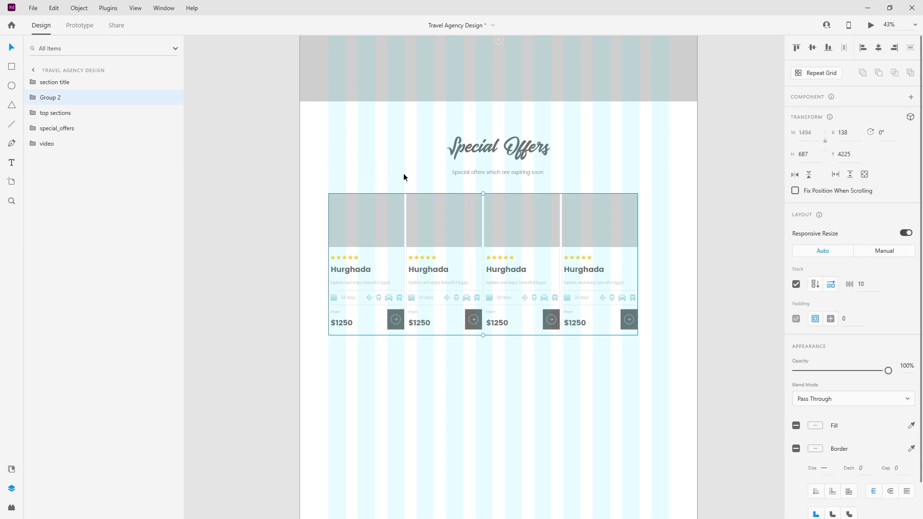
Step: Set the stack spacing between the four cards to 60
left_click(370, 409)
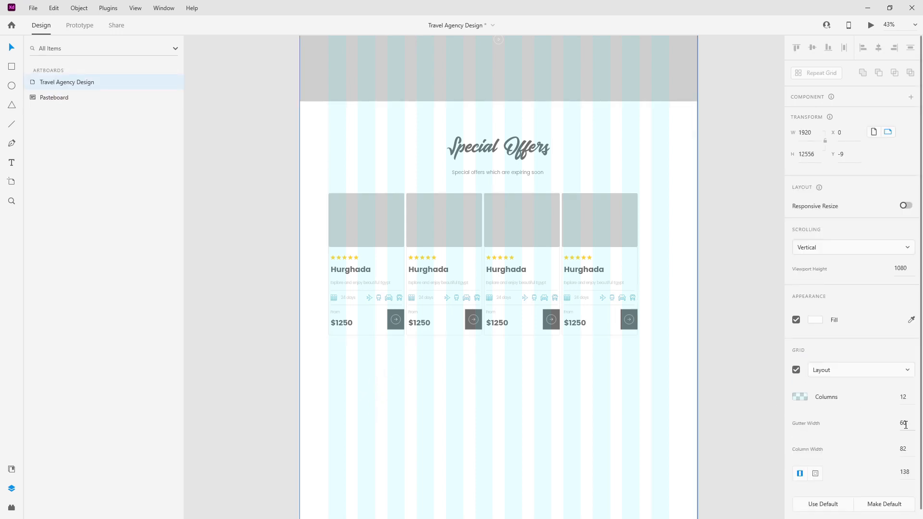
left_click(380, 210)
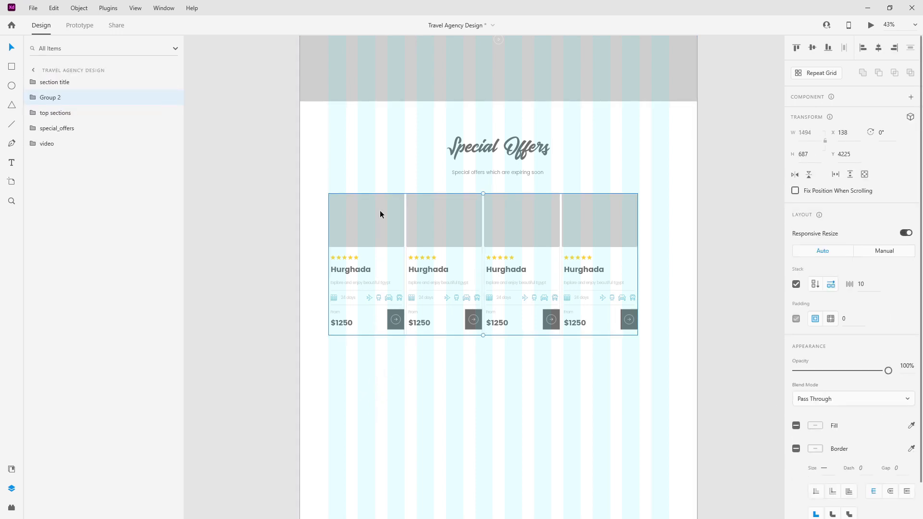
type("60")
key("Return")
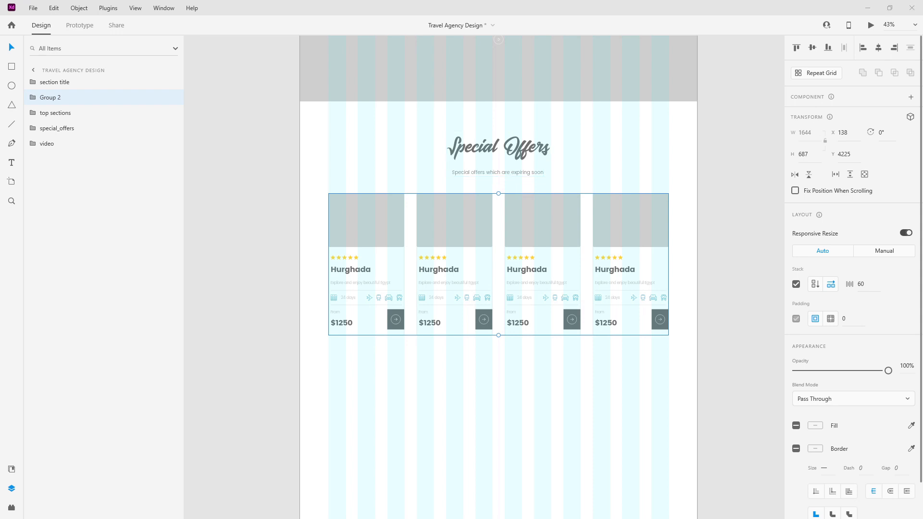
scroll(388, 173, "up", 4)
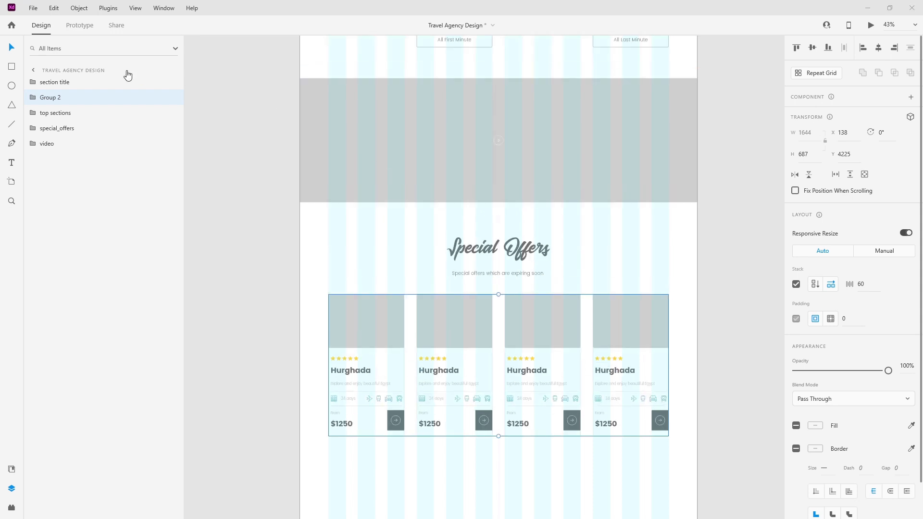
Step: Rename the card row group 'destinations'
double_click(57, 98)
type("de")
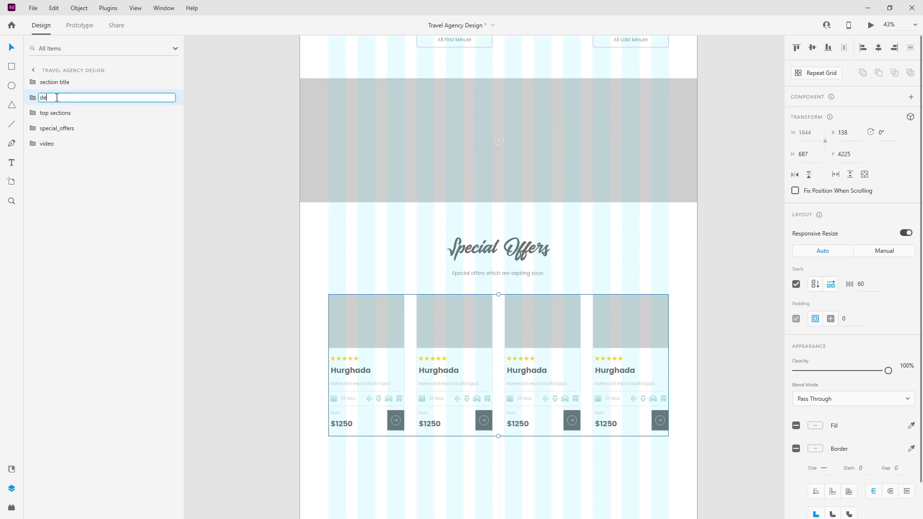
type("stinations")
key("Return")
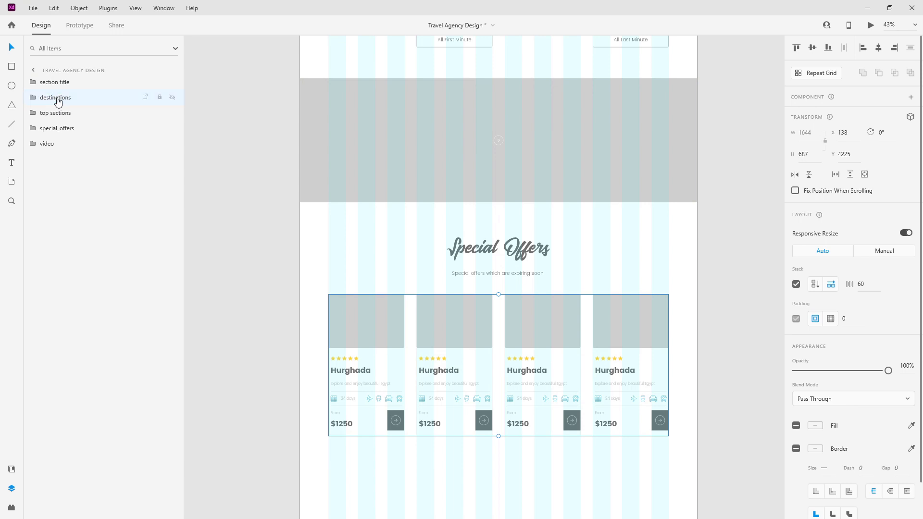
scroll(432, 129, "down", 4)
scroll(435, 137, "up", 3)
left_click(448, 163)
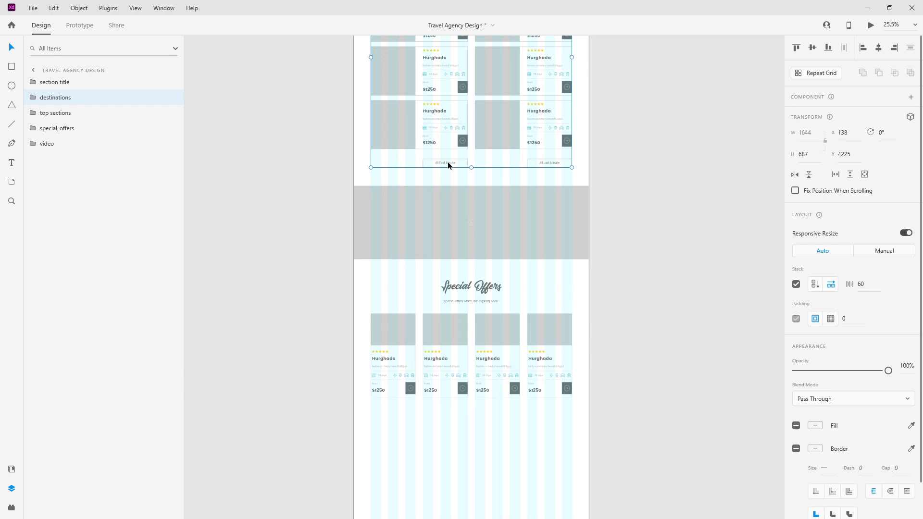
Step: Paste a copy of the All First Minute button under the third card and relabel it 'All Europe Trips'
double_click(448, 163)
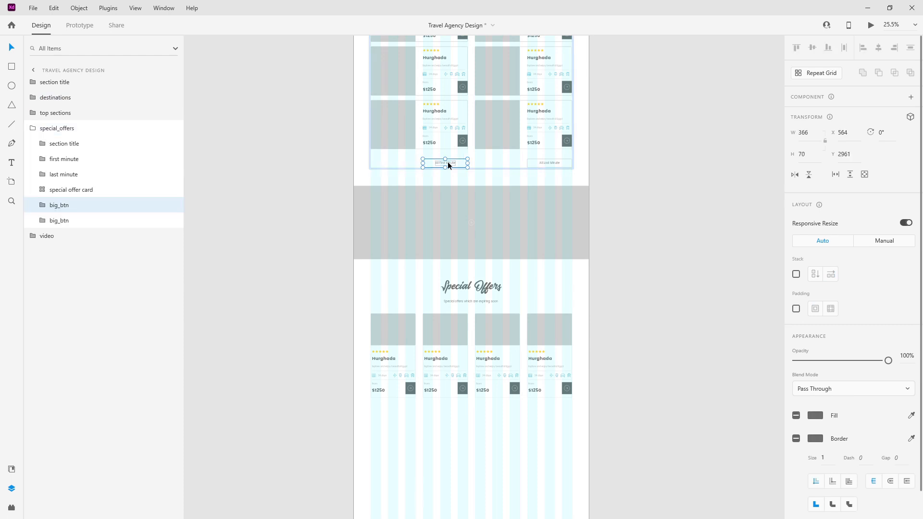
left_click(34, 129)
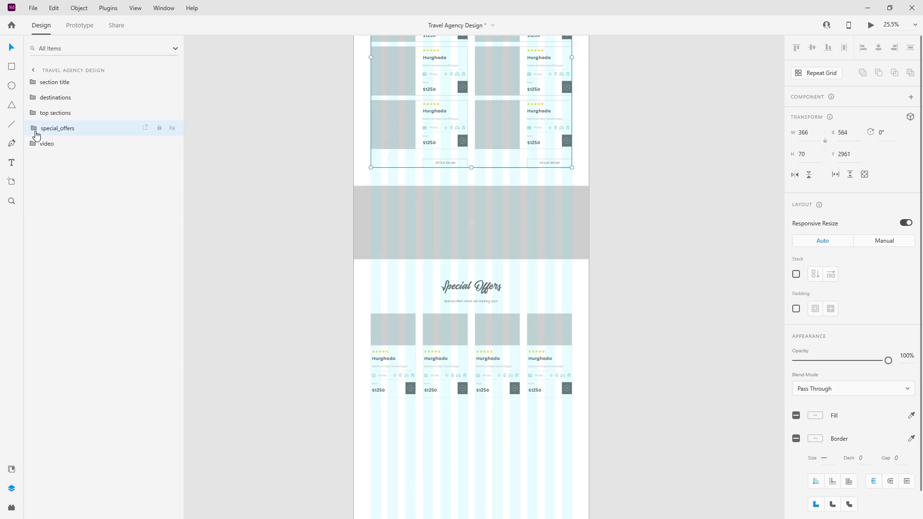
key("ctrl+v")
left_click_drag(450, 163, 497, 415)
scroll(498, 414, "up", 5)
left_click_drag(300, 383, 680, 377)
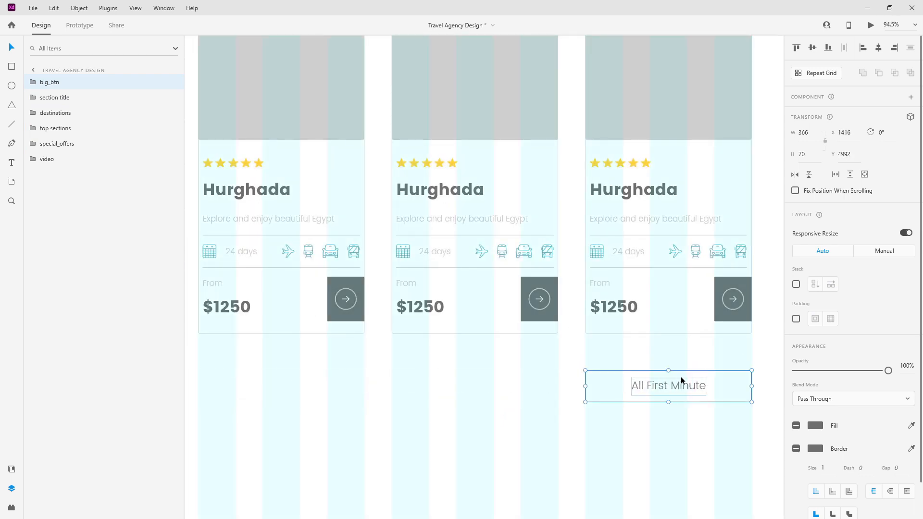
double_click(672, 389)
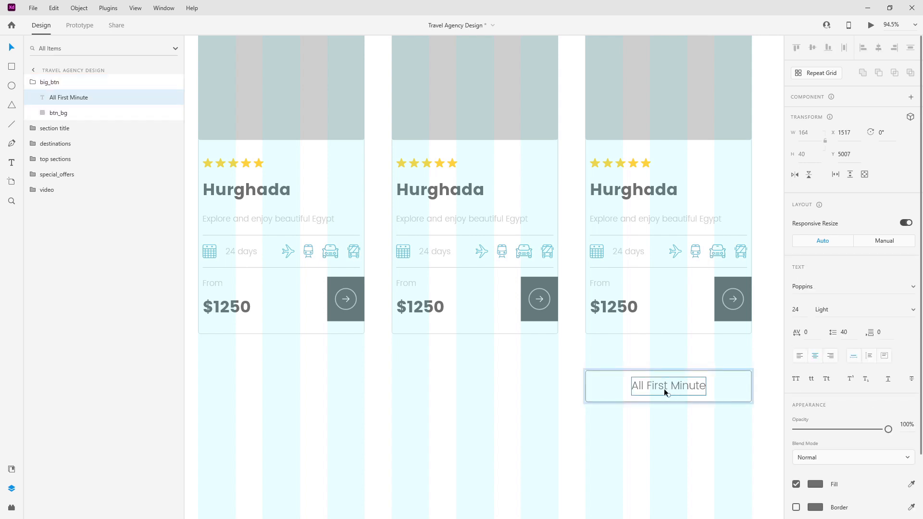
double_click(658, 388)
type("All Eu")
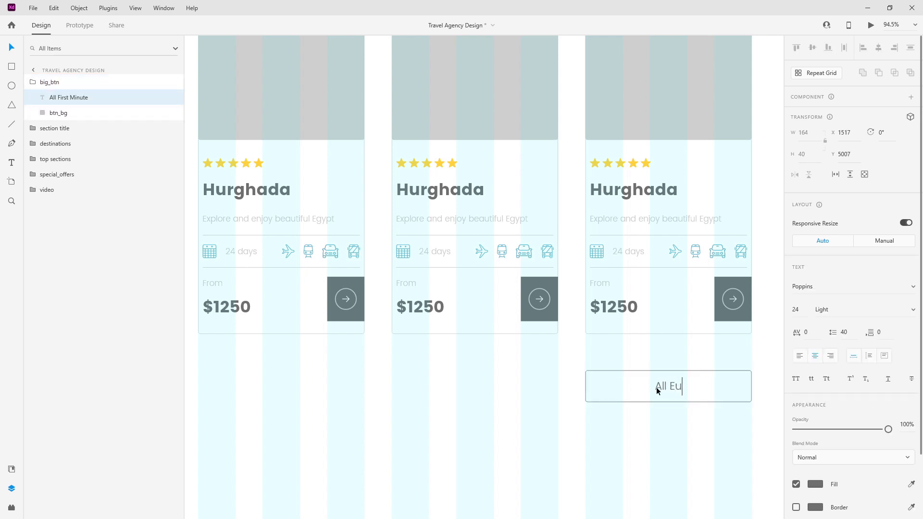
type("rope Trips")
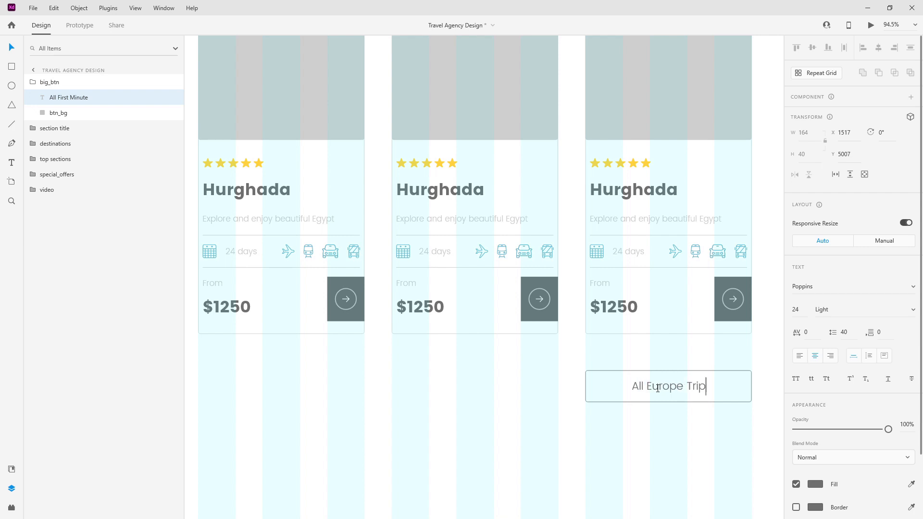
key("Escape")
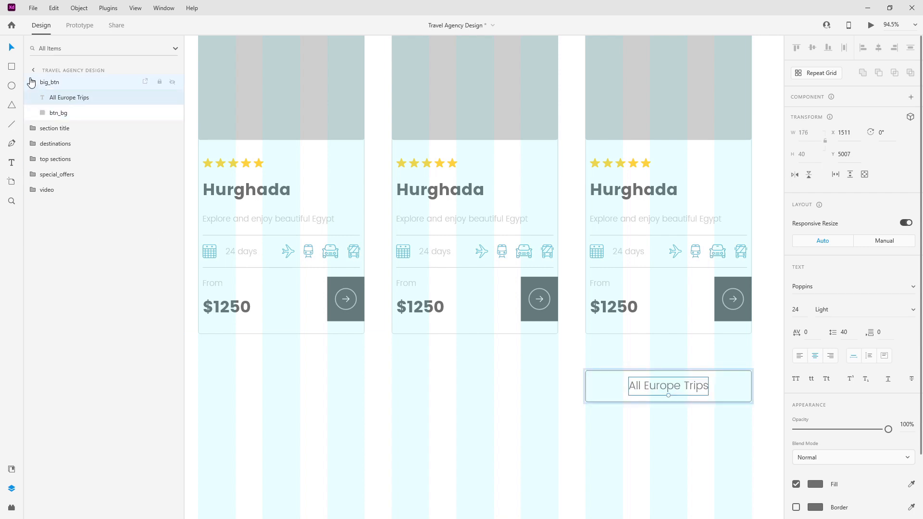
left_click(48, 82)
Step: Move the section title, destinations and button layers to the bottom of the layer list
scroll(477, 172, "up", 1)
scroll(477, 172, "down", 3)
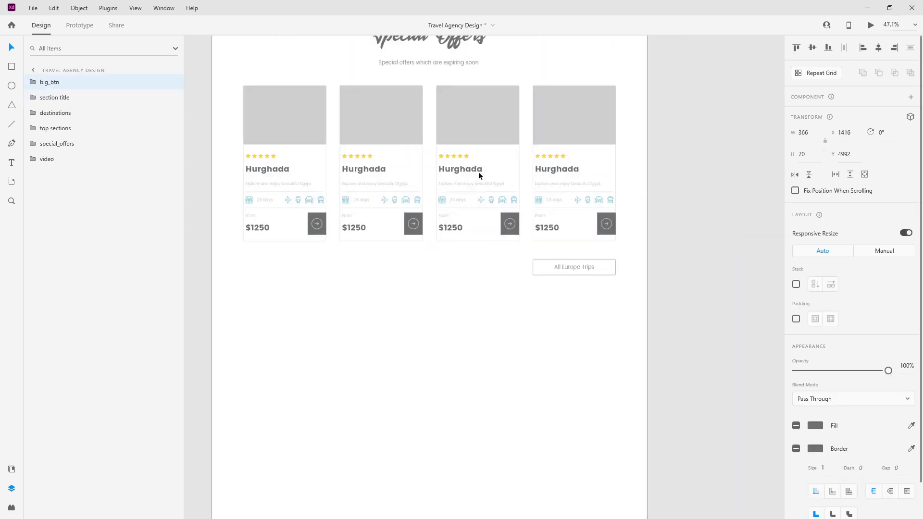
left_click(423, 79)
left_click_drag(83, 99, 82, 205)
left_click(93, 99)
left_click_drag(93, 100, 82, 181)
left_click_drag(60, 83, 76, 183)
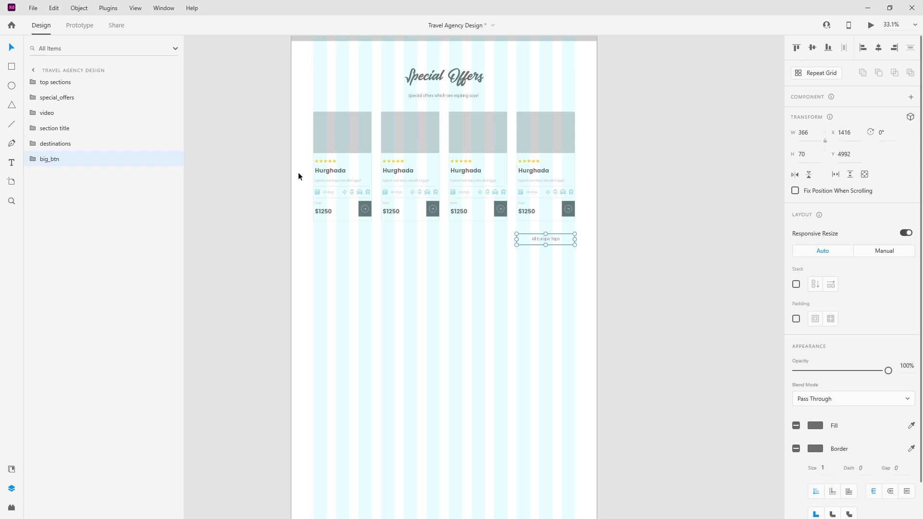
scroll(627, 207, "down", 2)
key("alt")
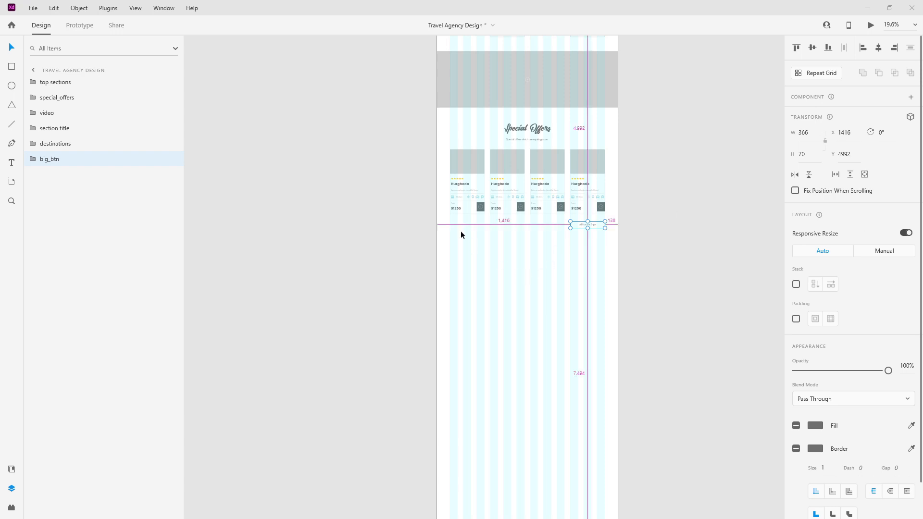
Step: Paste the left and right arrows, make both components local, and move them below destinations
scroll(459, 228, "up", 5)
left_click(506, 221)
key("ctrl+v")
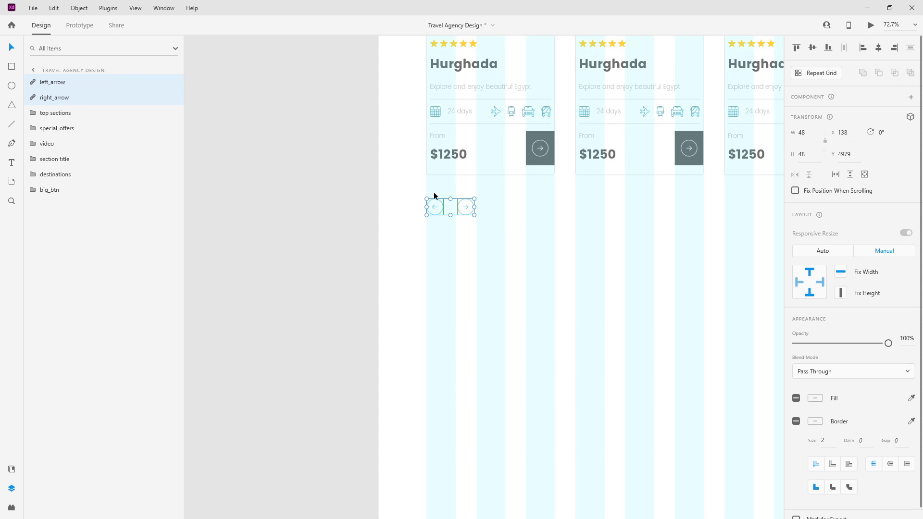
left_click(14, 466)
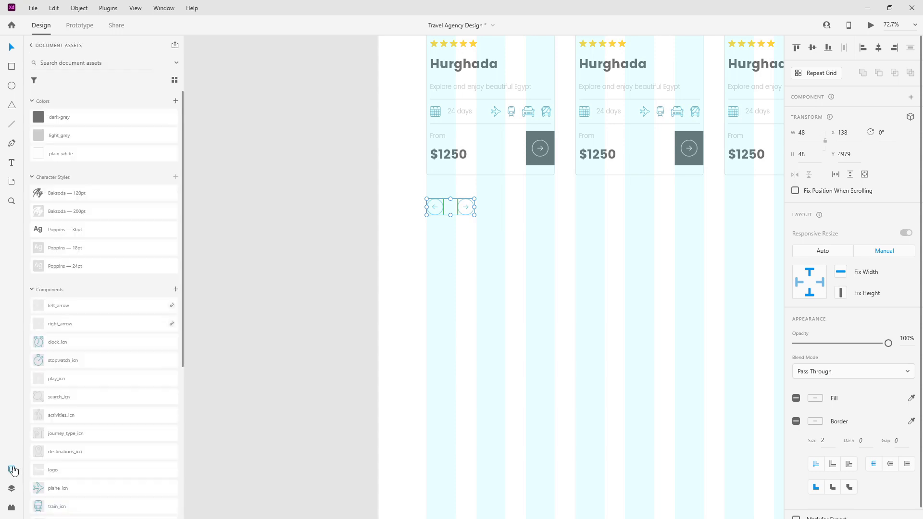
right_click(91, 308)
left_click(124, 364)
right_click(88, 323)
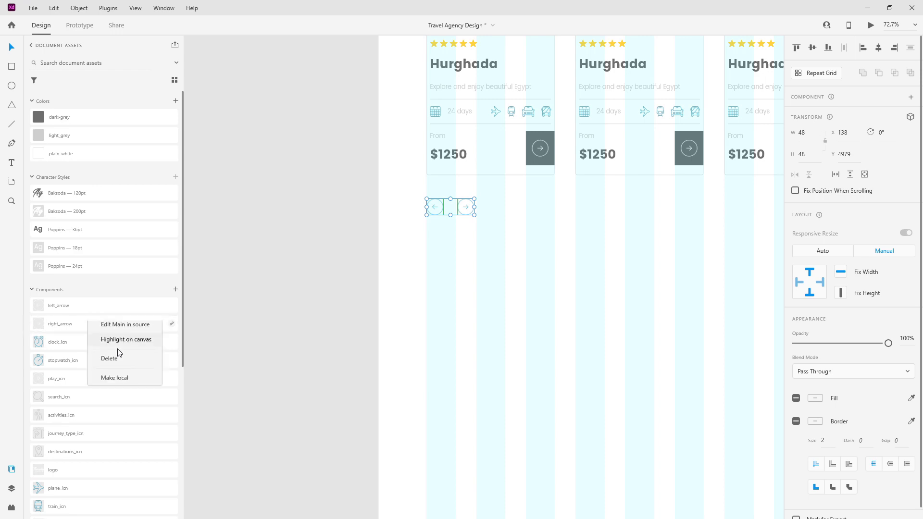
left_click(118, 378)
left_click(11, 488)
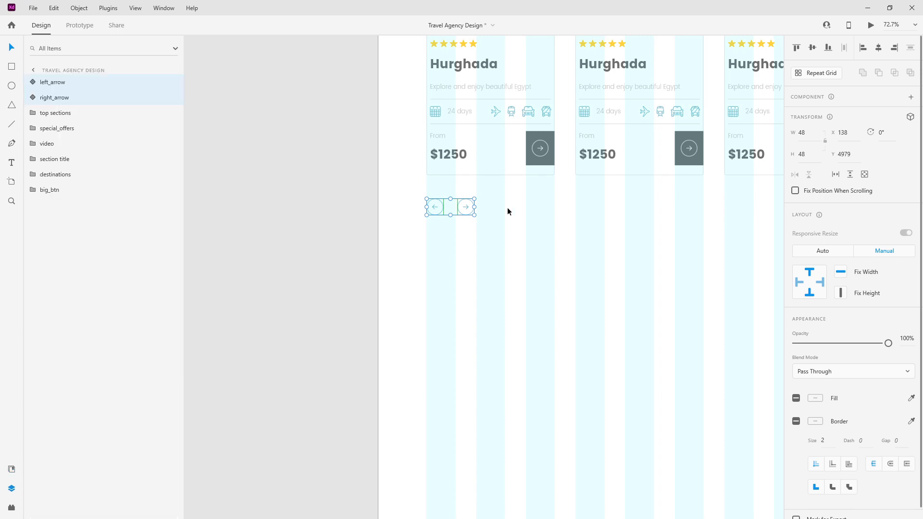
scroll(463, 199, "up", 5)
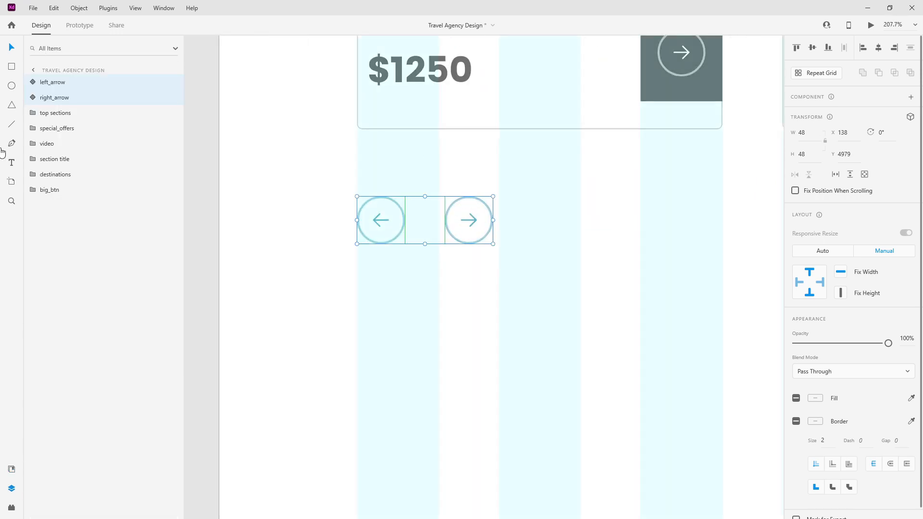
left_click_drag(48, 82, 73, 185)
Step: With grid columns on, line the arrows up with All Europe Trips, spaced 40 px apart
scroll(382, 241, "down", 3)
scroll(350, 200, "up", 4)
scroll(388, 189, "down", 5)
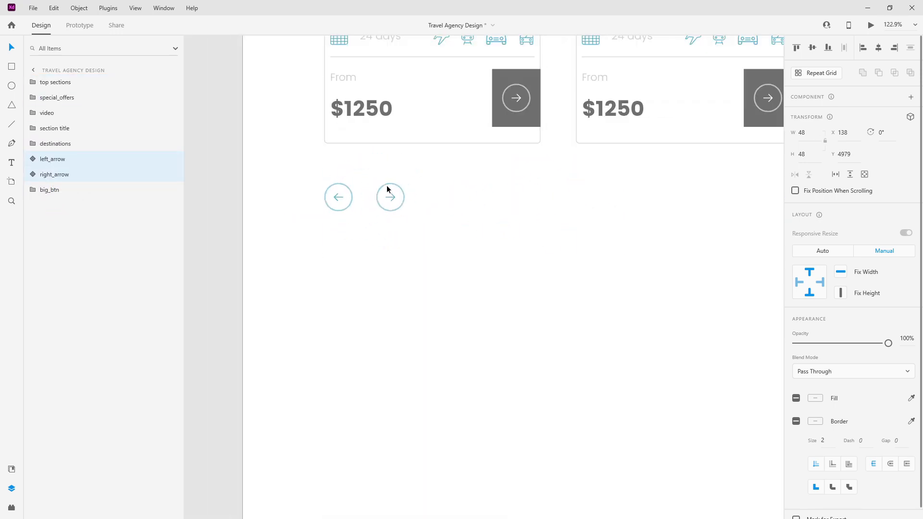
scroll(346, 194, "down", 3)
key("ctrl+shift+apostrophe")
scroll(359, 195, "down", 2)
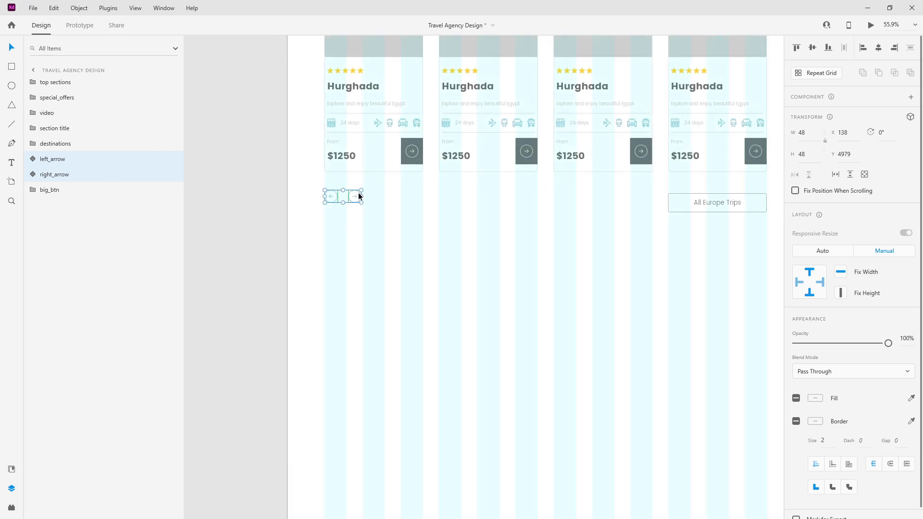
left_click_drag(358, 195, 331, 204)
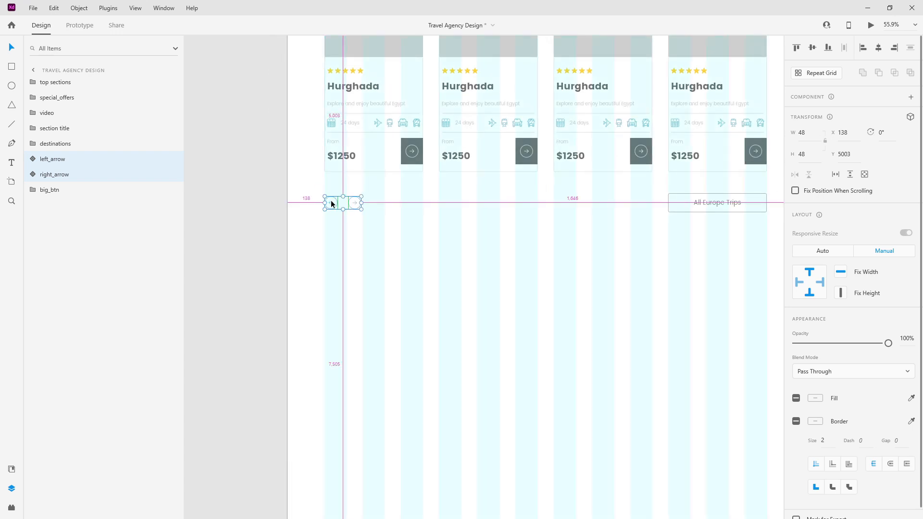
scroll(330, 204, "up", 4)
scroll(330, 202, "up", 3)
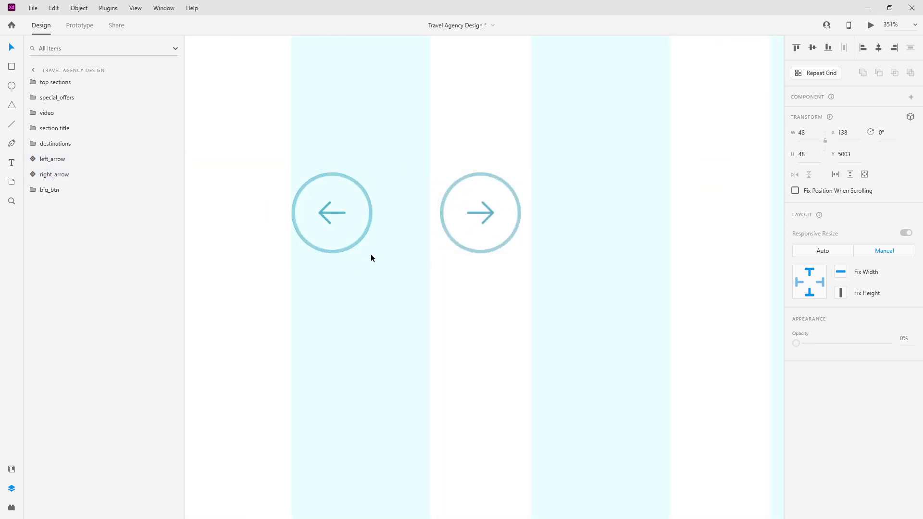
mouse_move(489, 210)
left_mouse_down()
mouse_move(580, 208)
mouse_move(479, 207)
left_mouse_up()
scroll(502, 242, "down", 4)
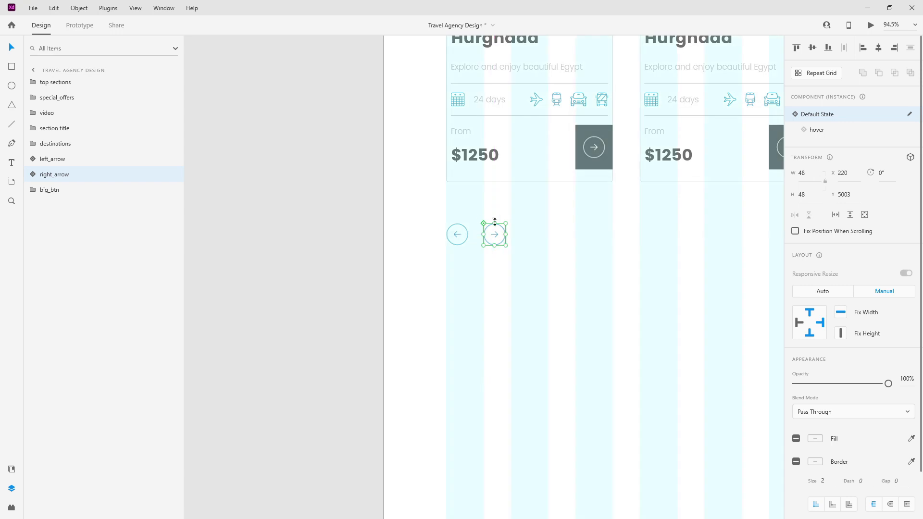
scroll(471, 235, "up", 3)
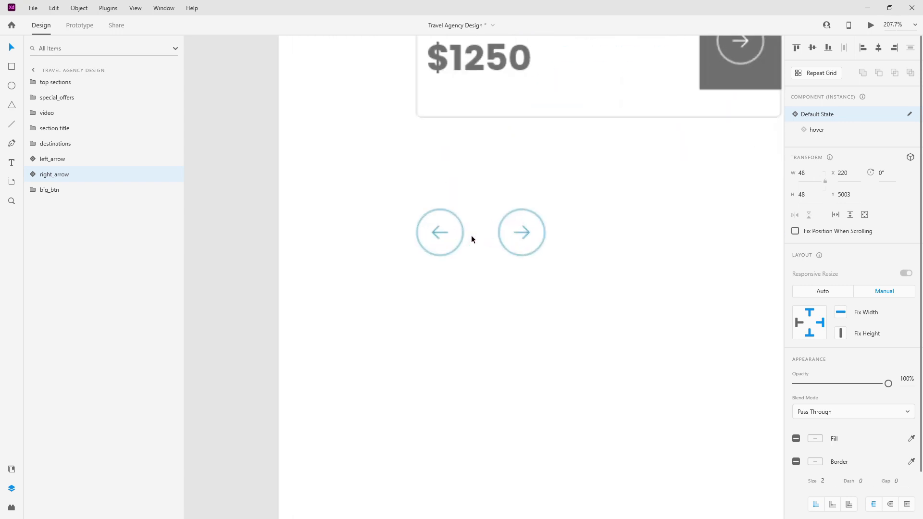
key("Right")
key("Right")
key("Right")
key("Right")
key("Right")
key("Right")
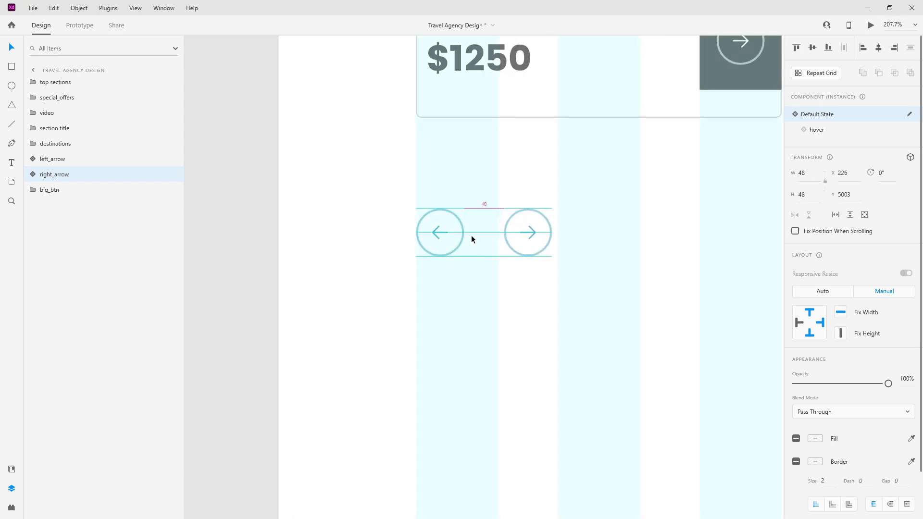
scroll(414, 231, "down", 5)
scroll(381, 230, "down", 2)
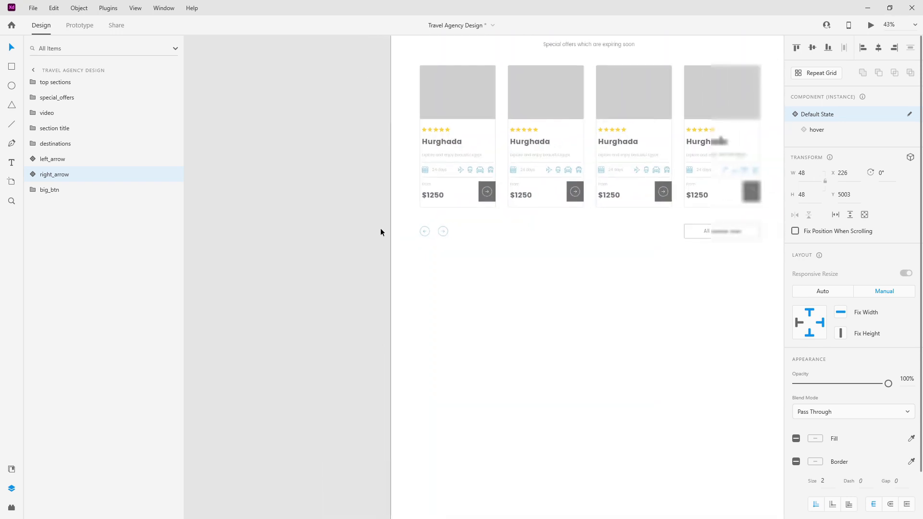
left_click_drag(670, 257, 410, 222)
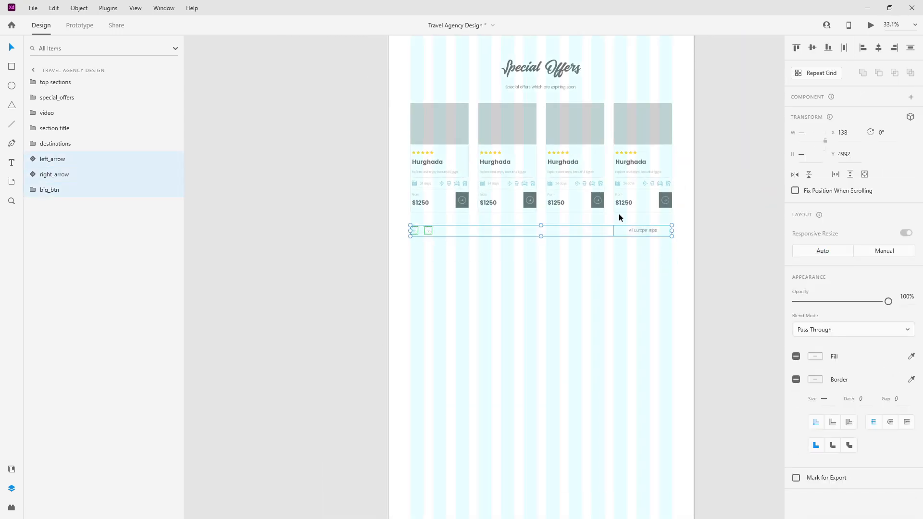
Step: Group the left and right arrows and name the group 'arrows'
left_click(58, 189, "ctrl")
key("ctrl+g")
double_click(53, 158)
type("arrows")
key("Return")
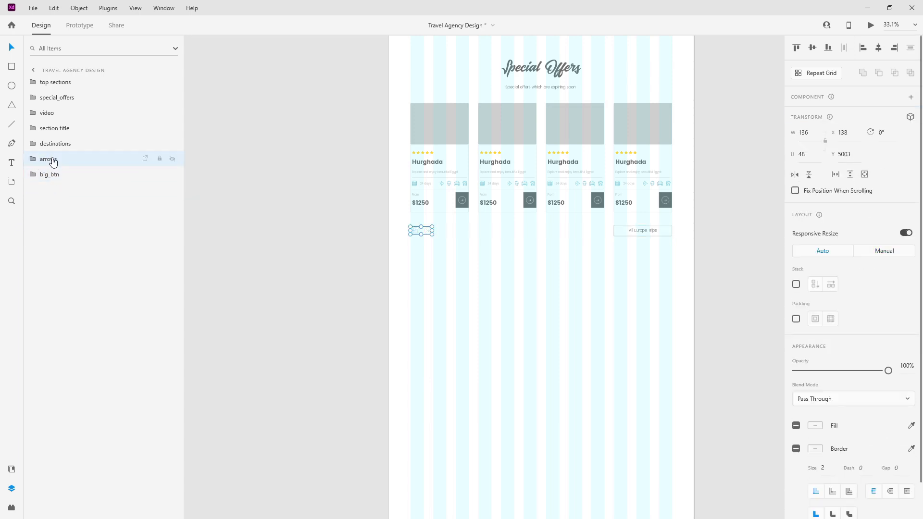
Step: Group the title, destination cards, arrows and button into a group named 'europe'
left_click(63, 174)
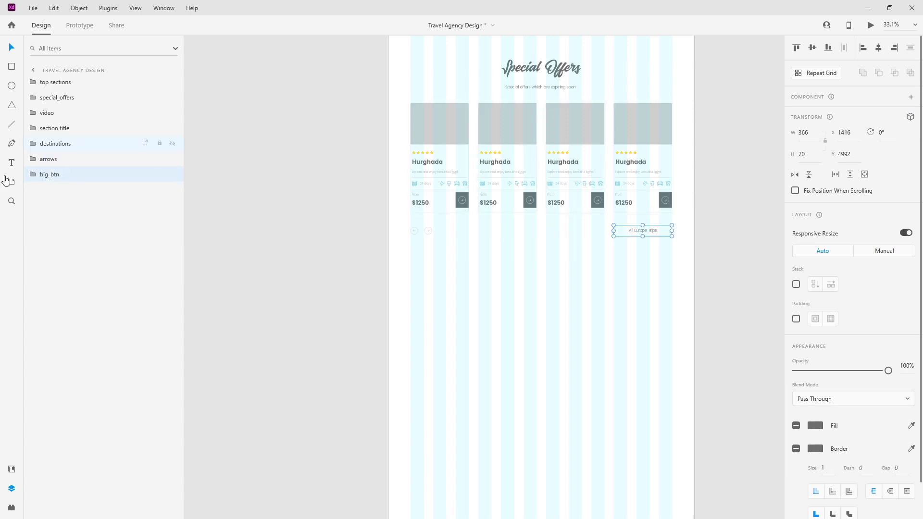
left_click_drag(662, 260, 440, 64)
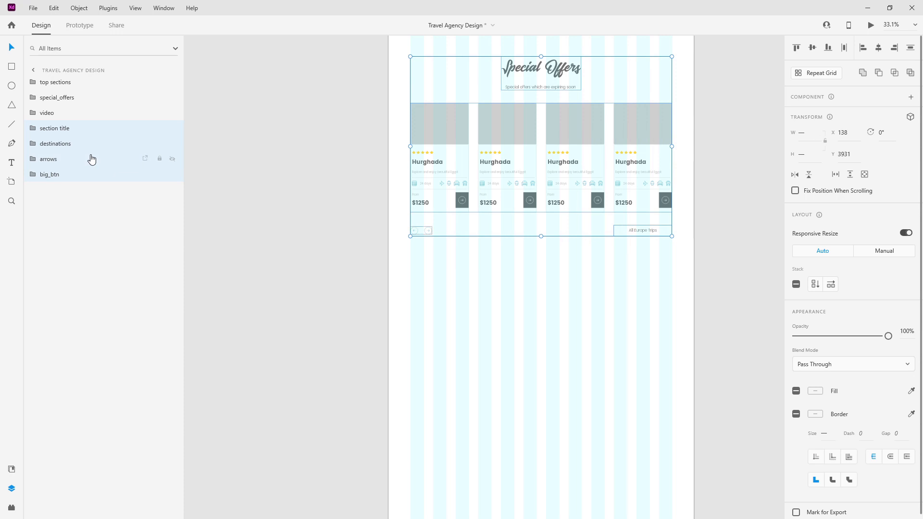
key("ctrl+g")
double_click(57, 129)
type("europe")
key("Return")
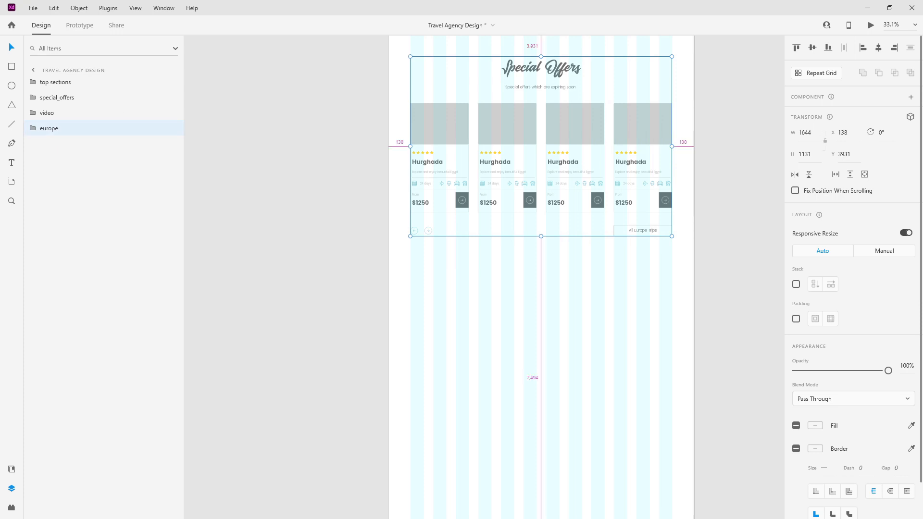
scroll(603, 263, "down", 3)
Step: Start a new text object below the europe section for the 'Book your dream trip with us' heading
scroll(344, 181, "up", 6)
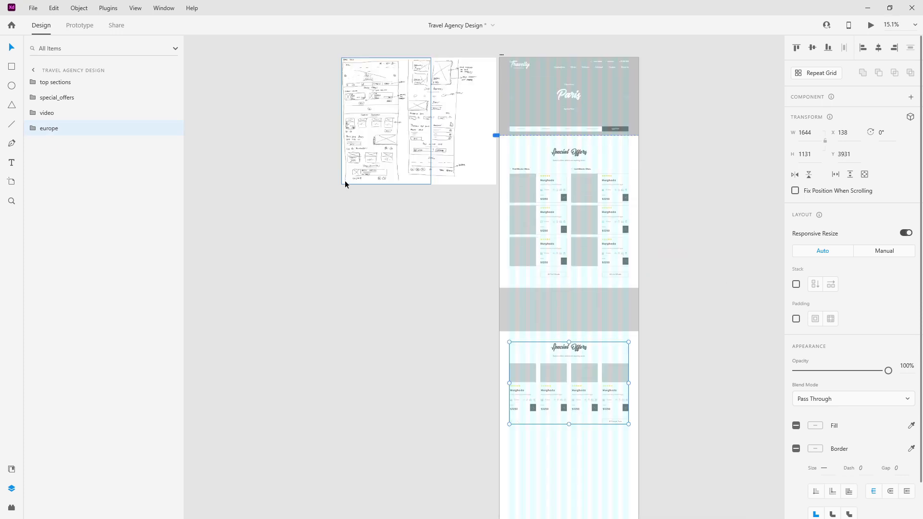
scroll(362, 260, "up", 3)
scroll(367, 241, "down", 6)
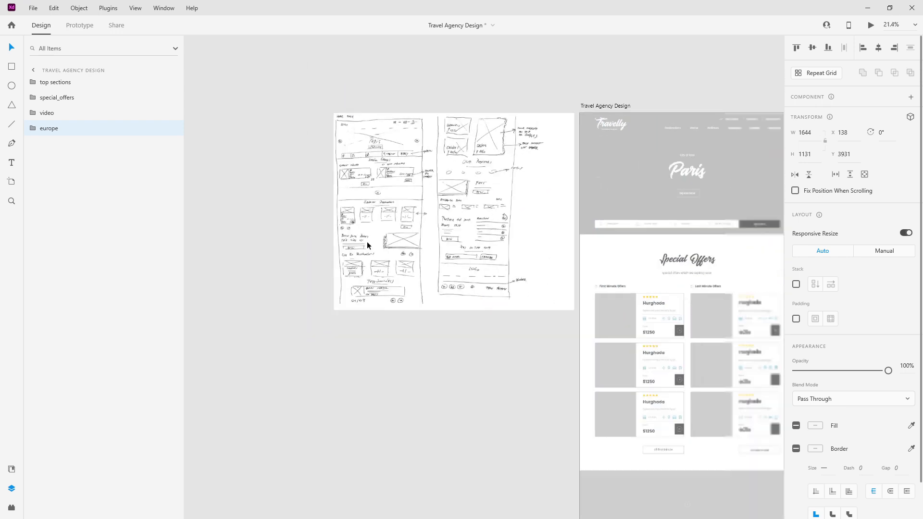
scroll(495, 415, "up", 2)
scroll(495, 413, "down", 5)
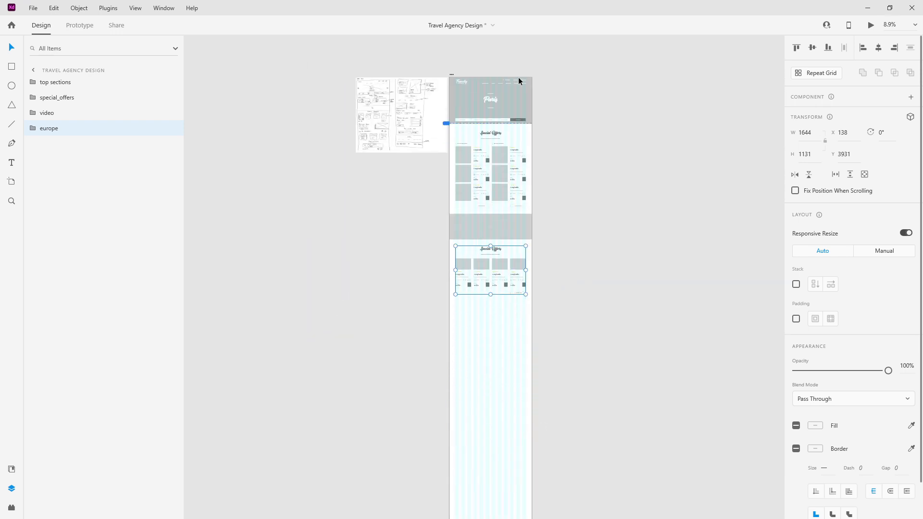
scroll(488, 301, "up", 3)
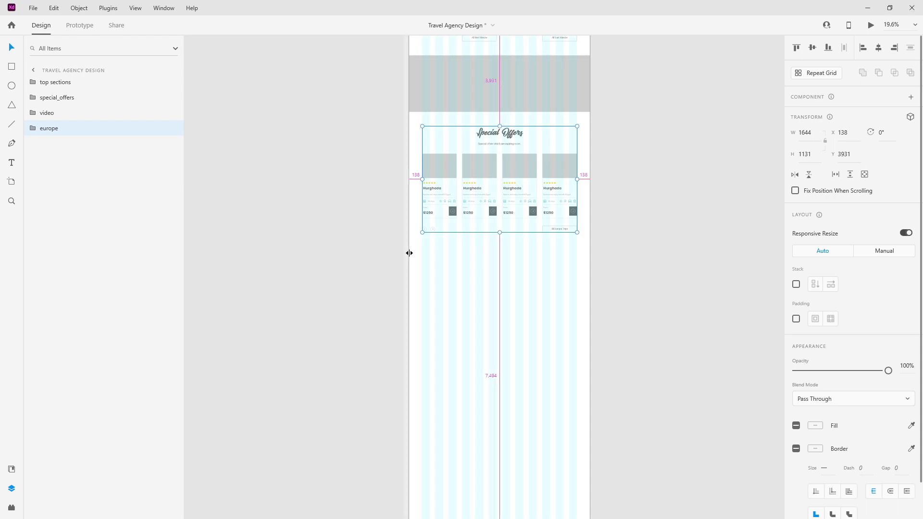
scroll(458, 261, "up", 3)
left_click(428, 226)
left_click(11, 163)
left_click(432, 230)
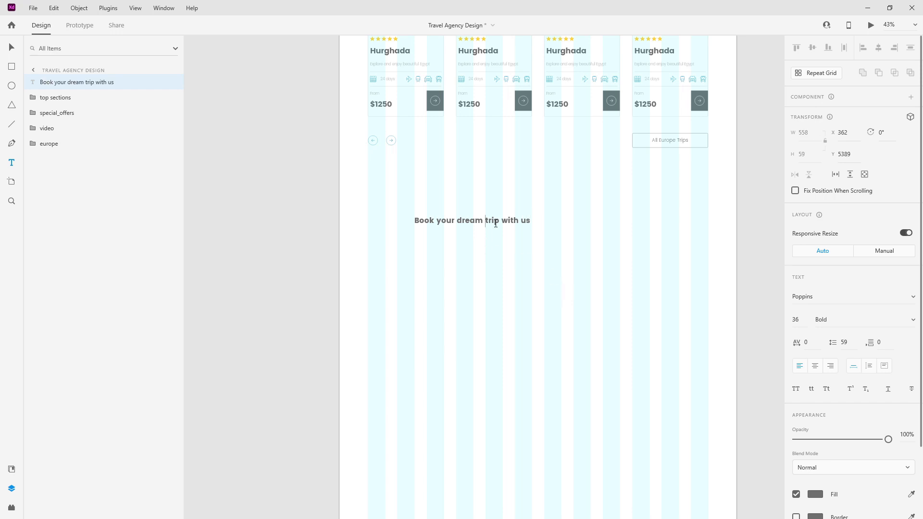
Step: Break the heading before 'trip', apply the Baksoda 120pt style, and move it to the first column
key("Return")
key("Escape")
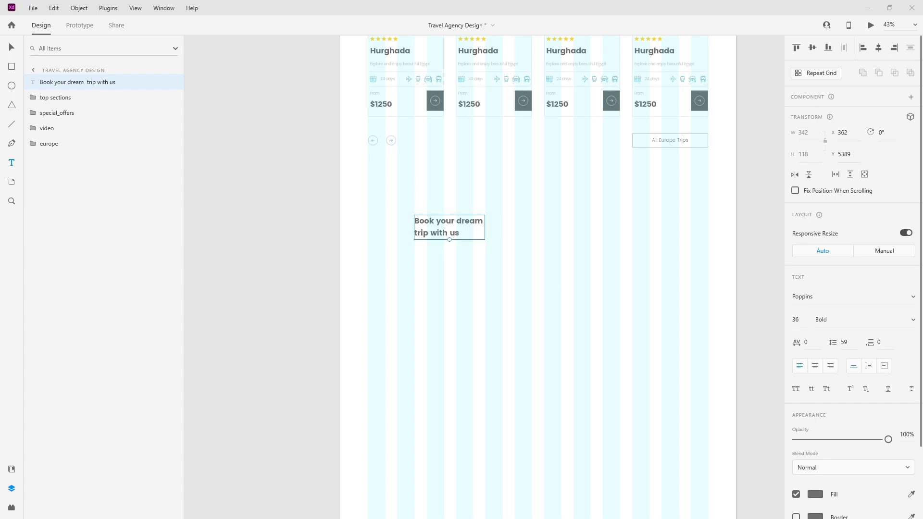
left_click(11, 469)
left_click(138, 195)
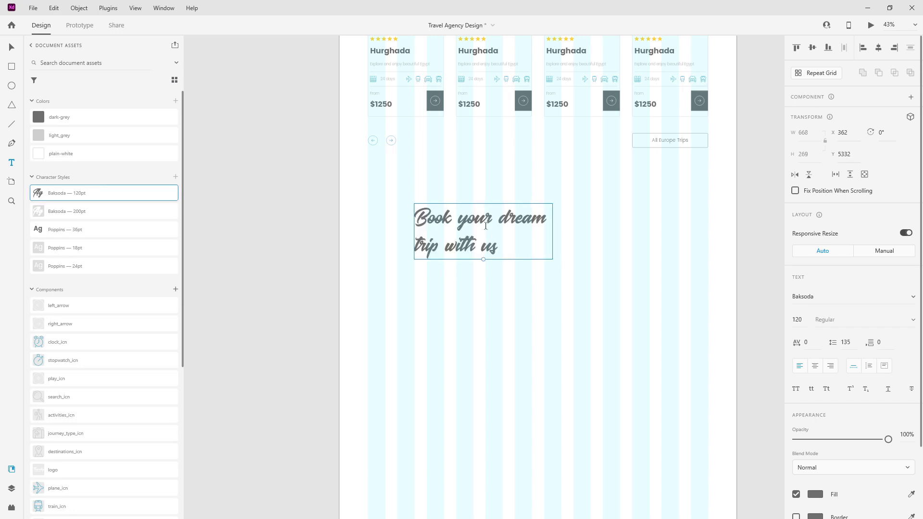
left_click_drag(492, 214, 443, 281)
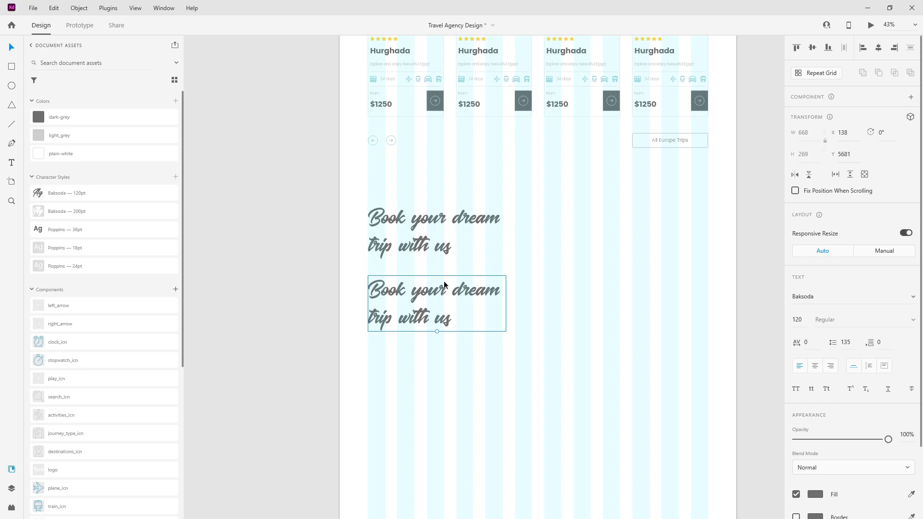
Step: Style the text copy as light-grey Poppins 24pt and save it beside the other Poppins styles
left_click(70, 265)
left_click(84, 144)
left_click(176, 181)
scroll(88, 125, "down", 3)
left_click_drag(91, 137, 91, 185)
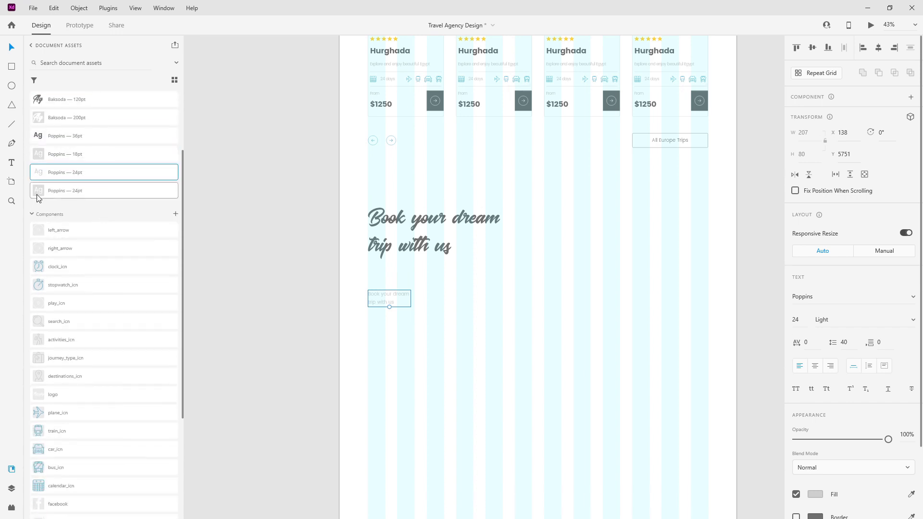
Step: Reorder the two heading text layers and begin editing the small text copy
left_click(13, 487)
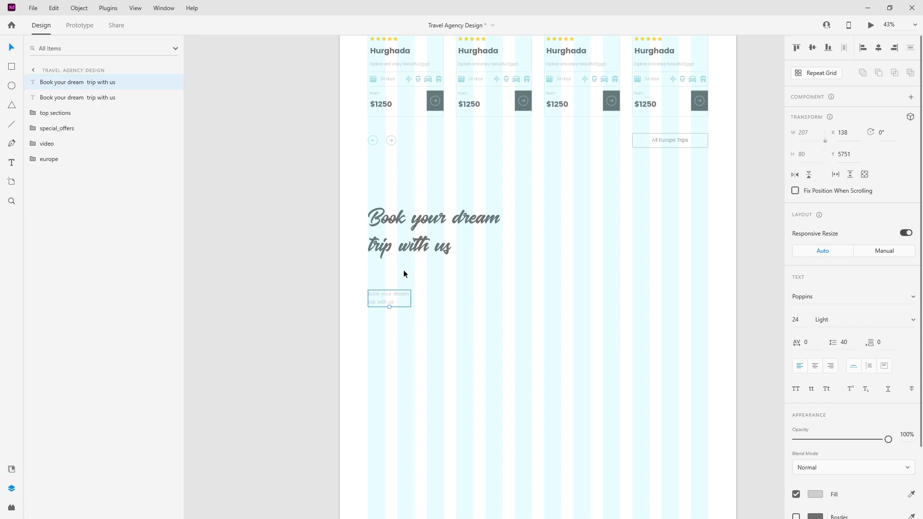
left_click_drag(67, 85, 77, 166)
left_click(74, 82, "shift")
left_click(413, 297)
left_click(399, 298)
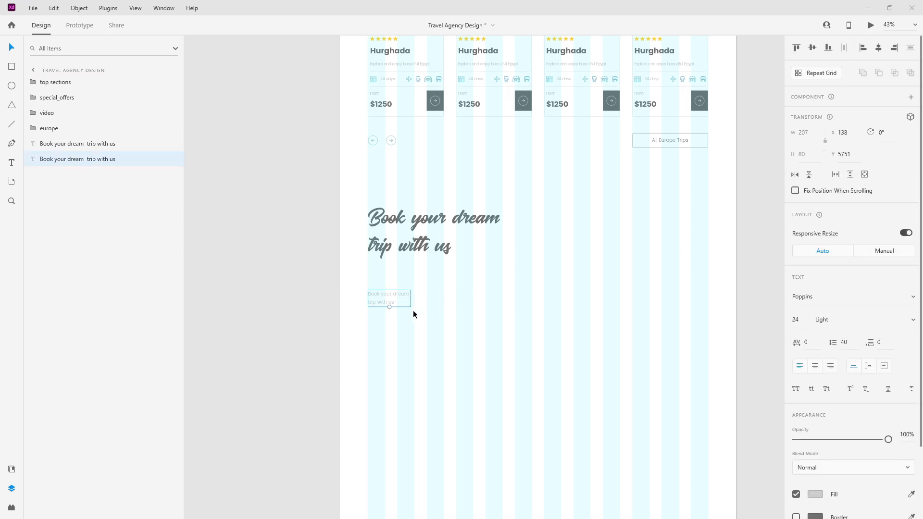
double_click(397, 292)
Step: Replace the subtitle text and move it up under the heading with a 40 px gap
type("Our agents are here to help you find your perfect trip")
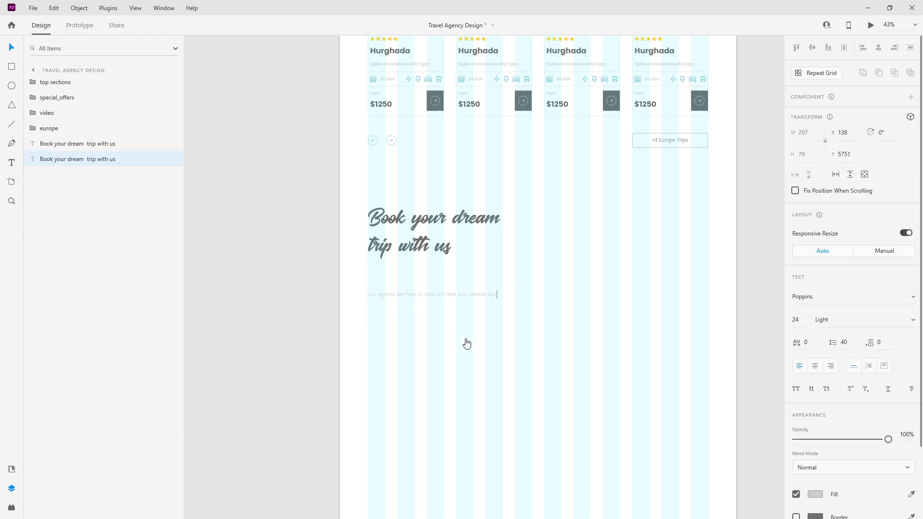
key("Escape")
scroll(403, 304, "up", 5)
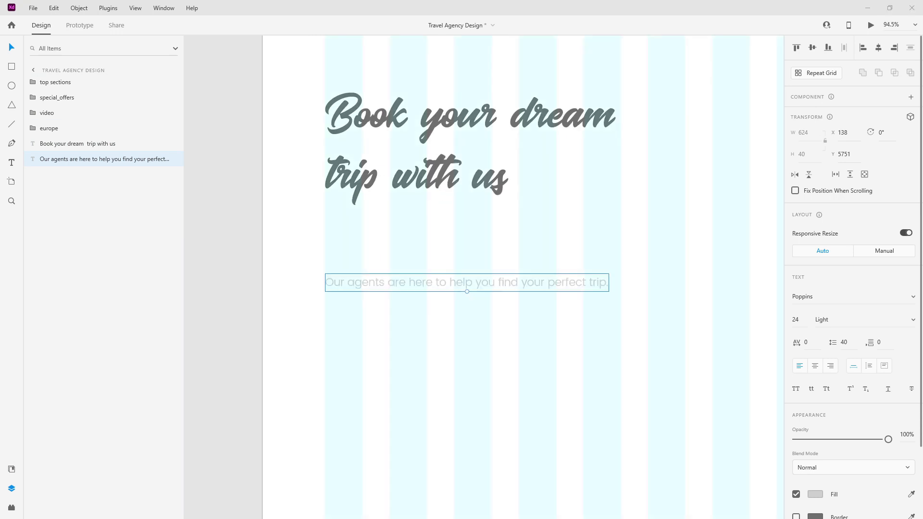
left_click_drag(439, 282, 445, 231)
key("Up")
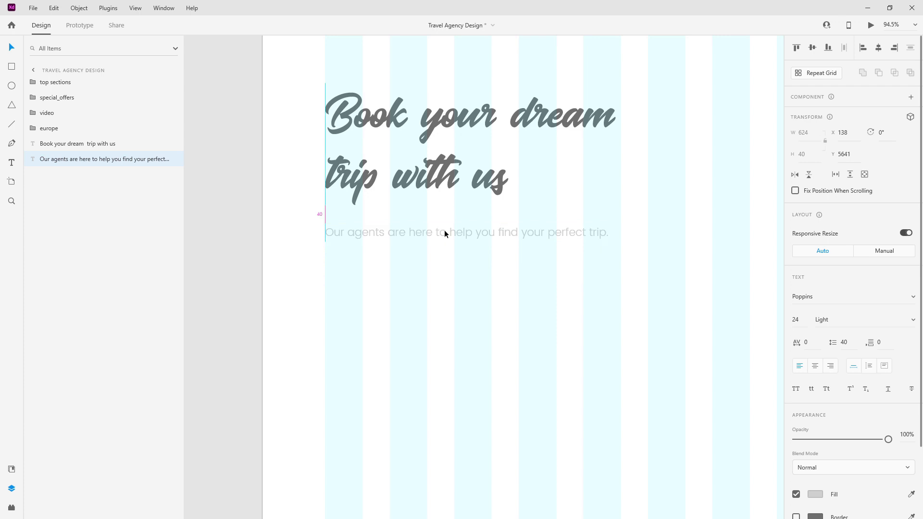
key("alt")
scroll(409, 192, "down", 5)
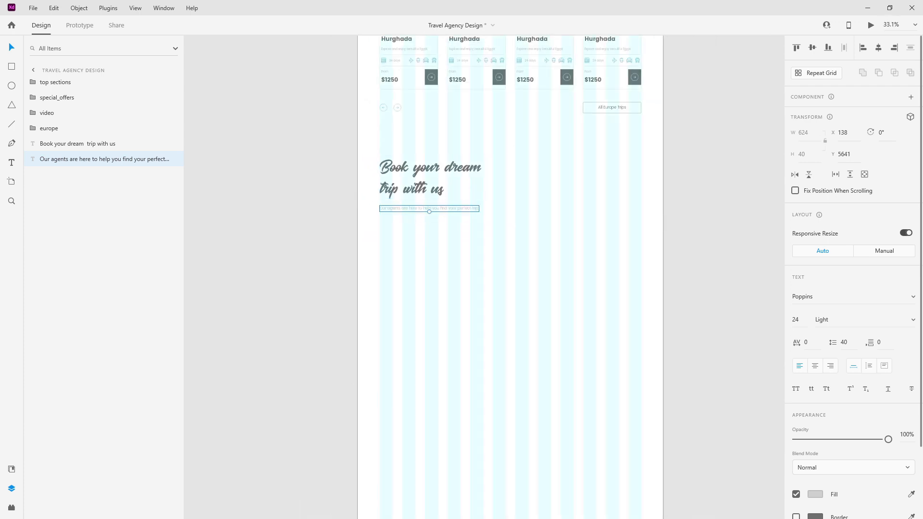
scroll(541, 213, "up", 3)
Step: Paste a copy of the All Europe Trips button under the subtitle, left-aligned at X 138
double_click(618, 148)
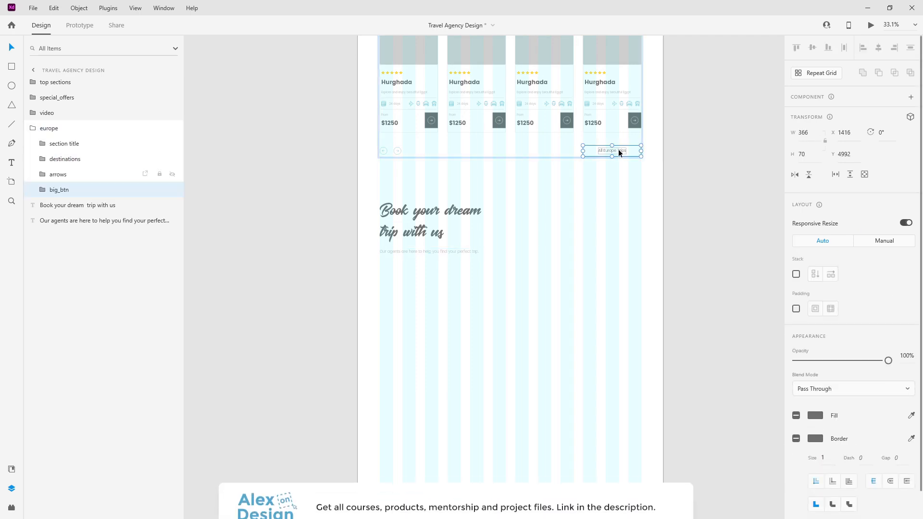
left_click(68, 128)
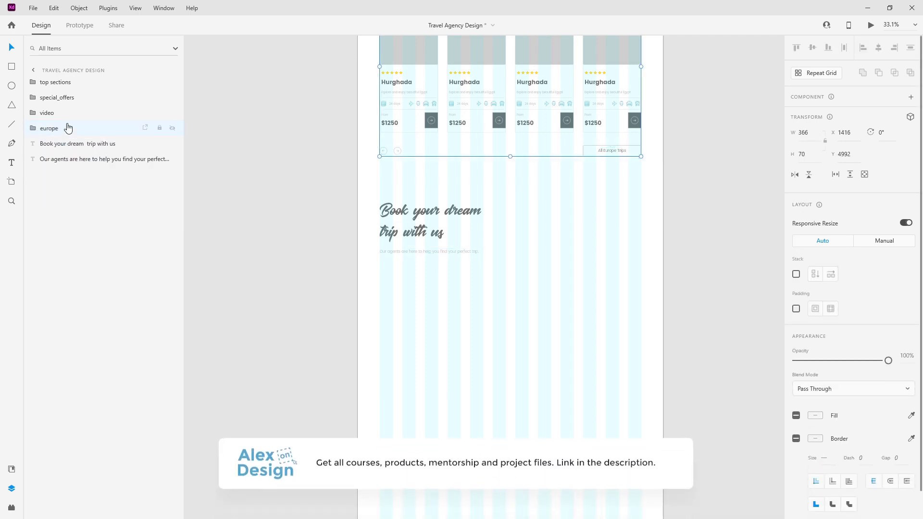
key("ctrl+v")
left_click_drag(624, 146, 410, 280)
left_click_drag(63, 82, 72, 175)
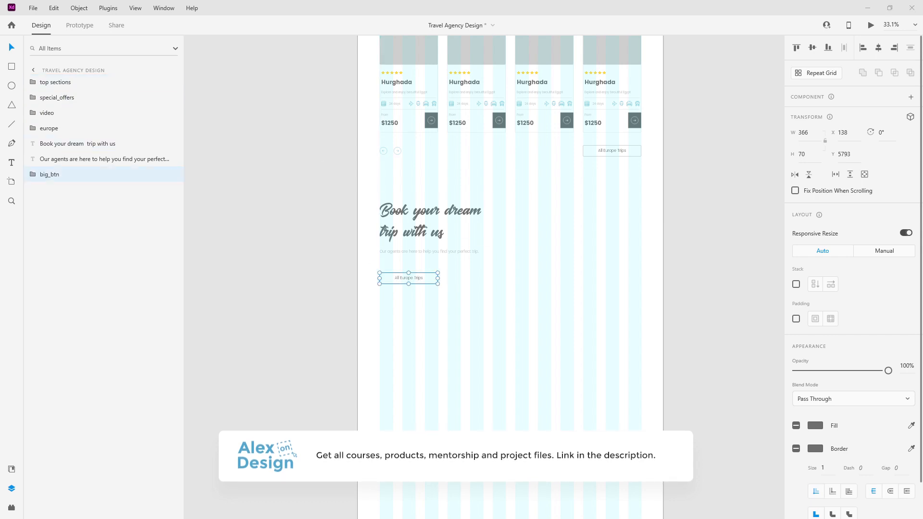
scroll(373, 242, "up", 5)
Step: Move the copied button closer to the subtext and relabel it 'Get A Free Quote'
left_click_drag(540, 329, 538, 309)
scroll(402, 269, "down", 4)
scroll(454, 282, "up", 2)
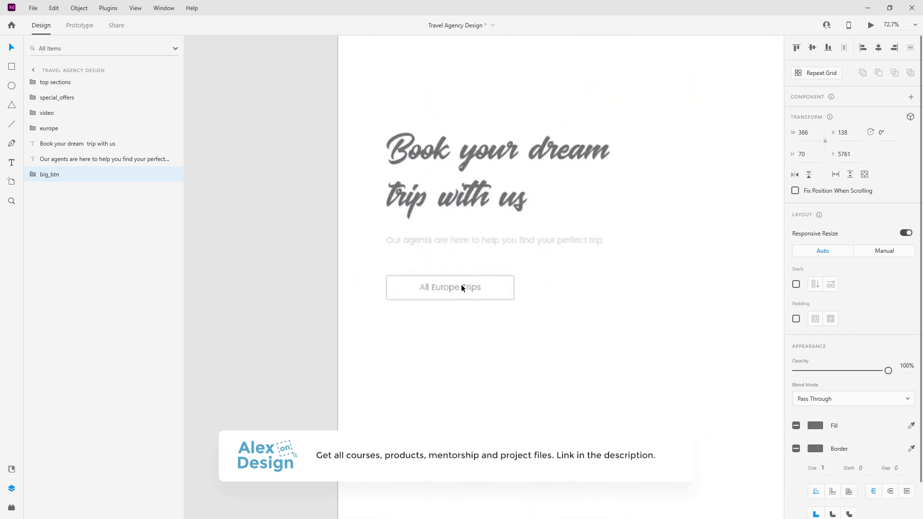
double_click(474, 292)
double_click(471, 290)
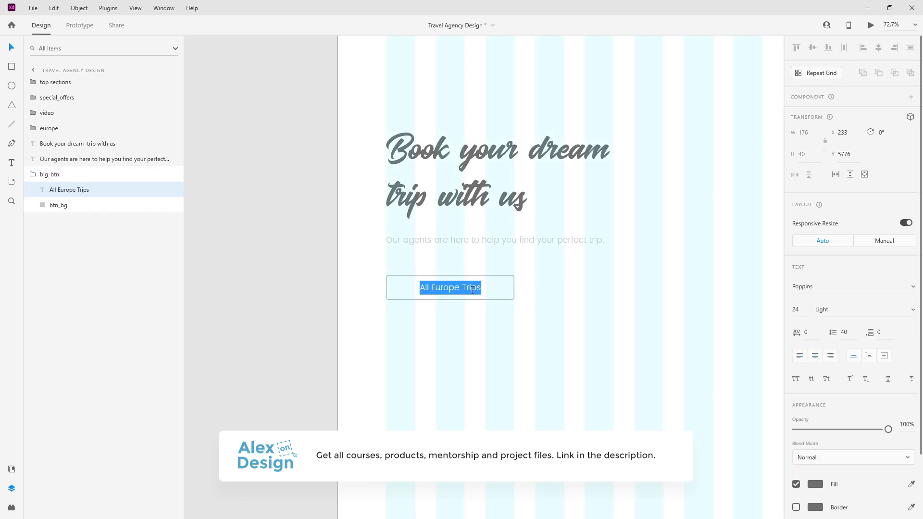
type("Get A Free")
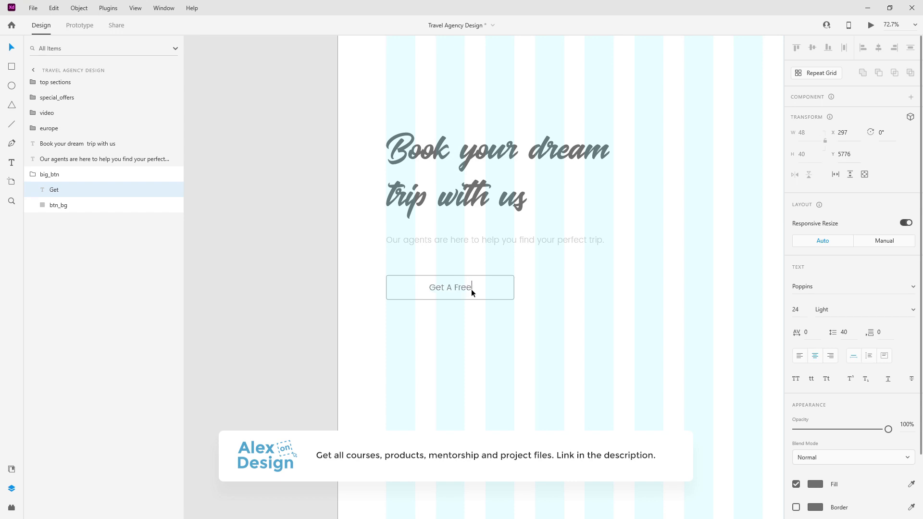
type(" Quote")
key("Escape")
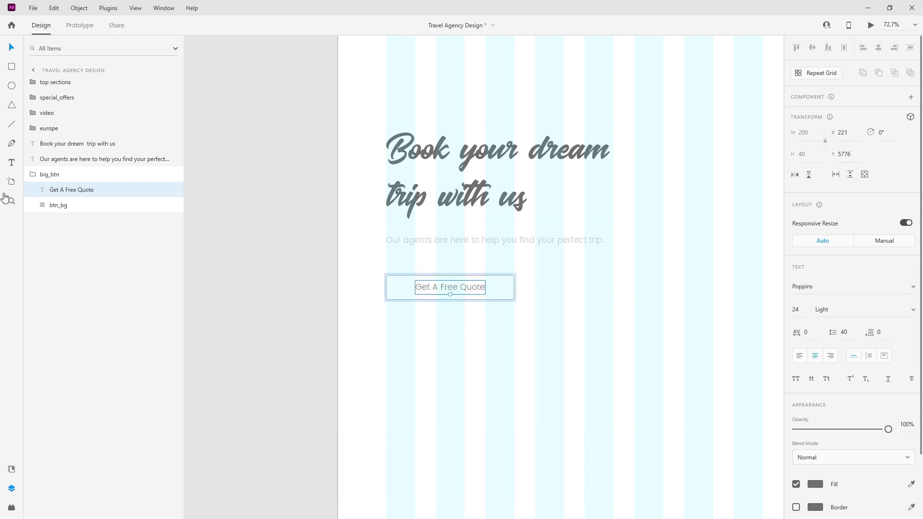
left_click(33, 175)
Step: Group the heading, subtext and button into a group named 'text'
scroll(367, 204, "down", 5)
left_click_drag(417, 233, 380, 192)
key("ctrl+g")
double_click(50, 143)
type("text")
key("Return")
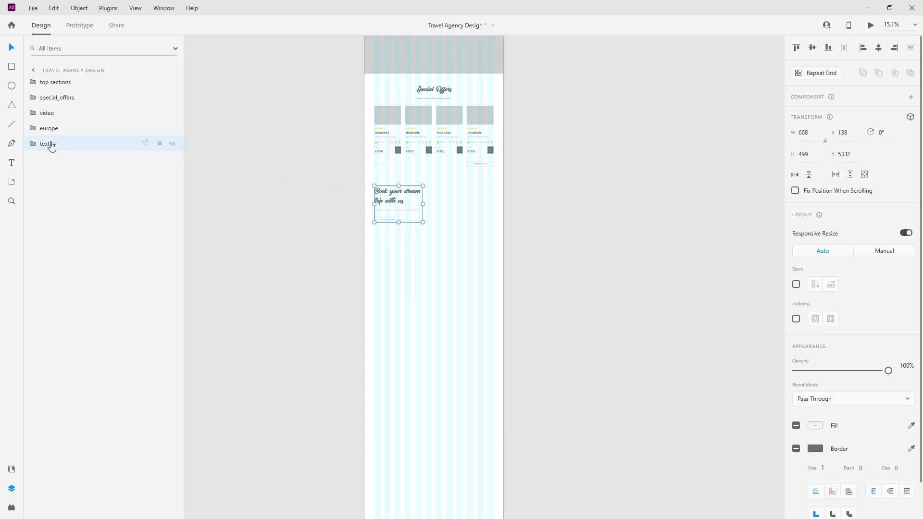
scroll(460, 157, "up", 5)
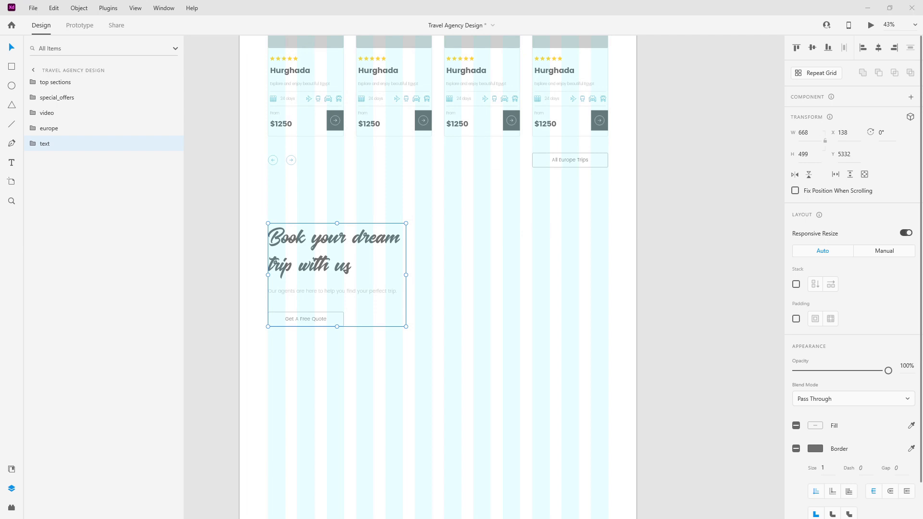
Step: Draw a large rectangle right of the text, fill it light_grey and remove its border
left_click(11, 68)
left_click_drag(444, 207, 520, 230)
mouse_move(611, 265)
left_mouse_down()
mouse_move(647, 329)
mouse_move(636, 351)
left_mouse_up()
left_click(11, 469)
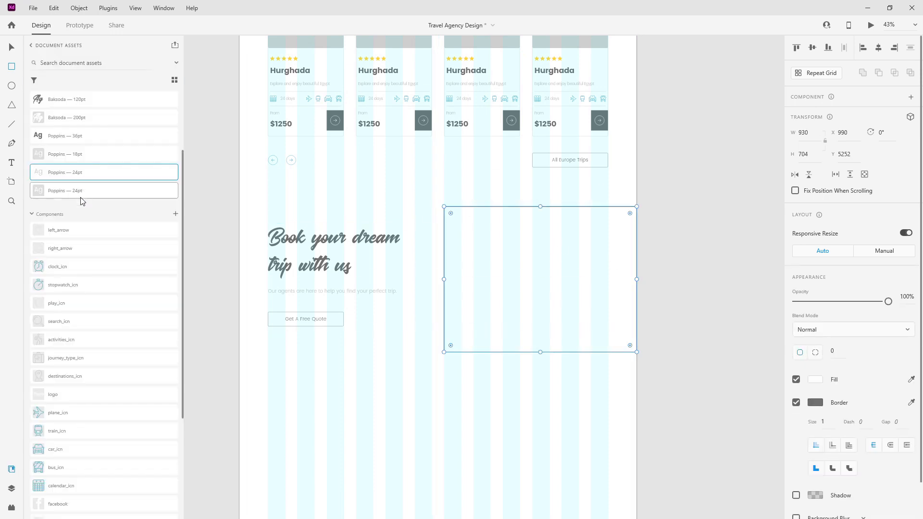
left_click(87, 137)
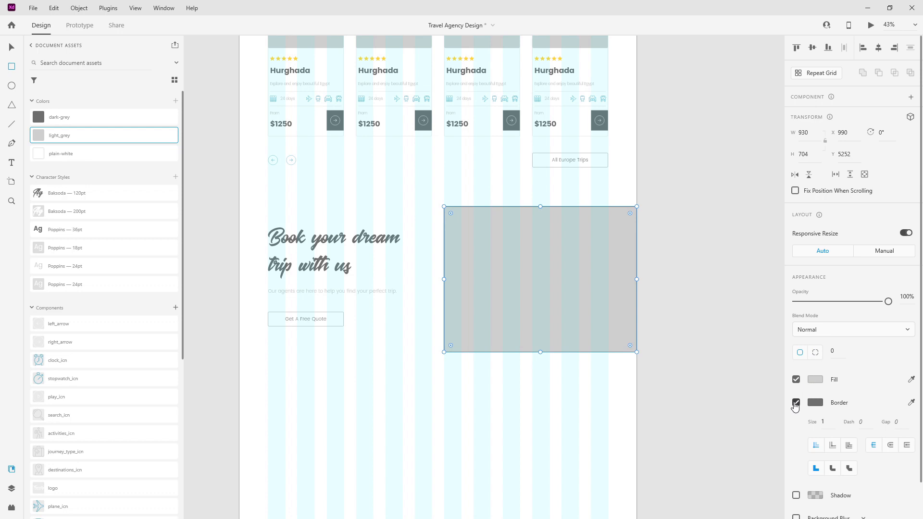
left_click(796, 402)
left_click(13, 48)
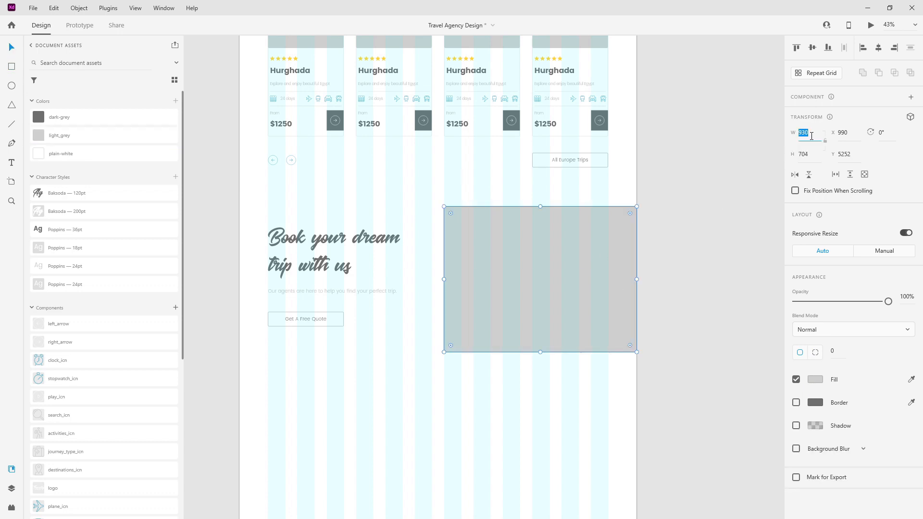
Step: Set the rectangle's height to 560 and line it up with the heading
left_click(812, 155)
key("Return")
left_click_drag(579, 257, 582, 264)
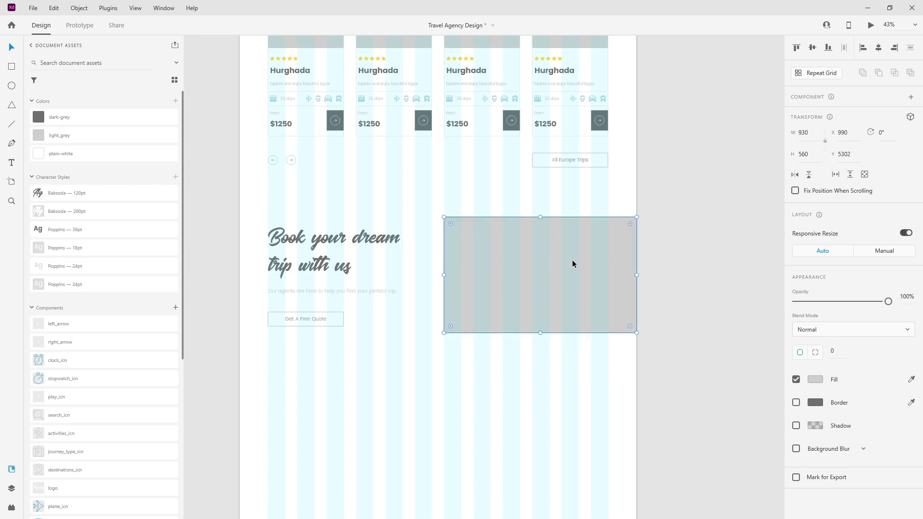
left_click(12, 488)
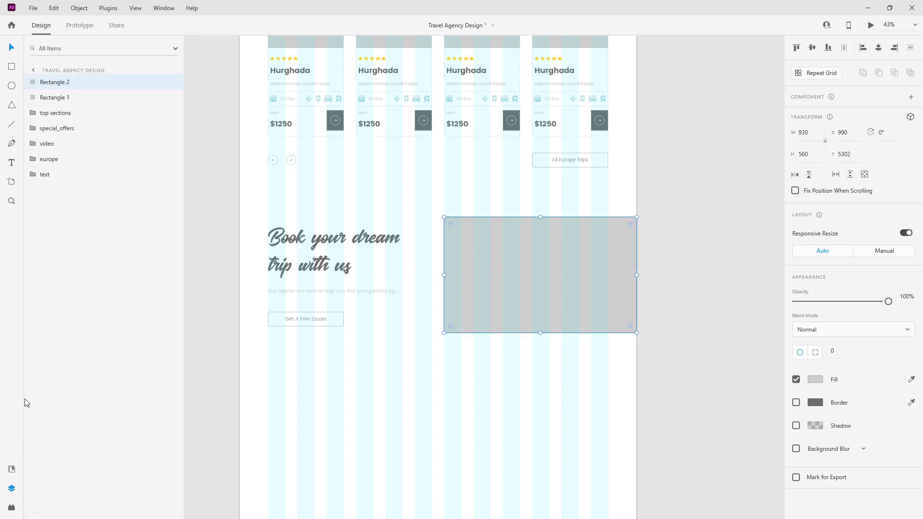
Step: Rename the two rectangles 'image' and 'image_bg_color'
double_click(66, 85)
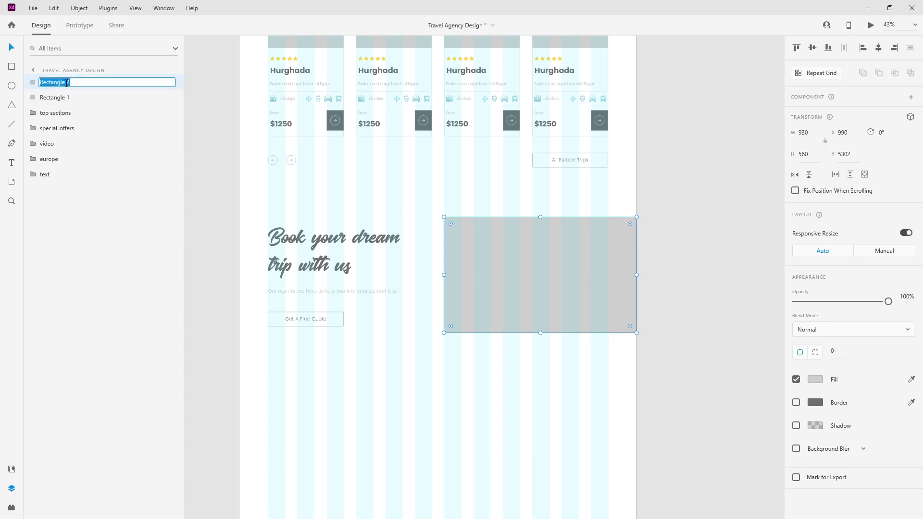
key("BackSpace")
key("Return")
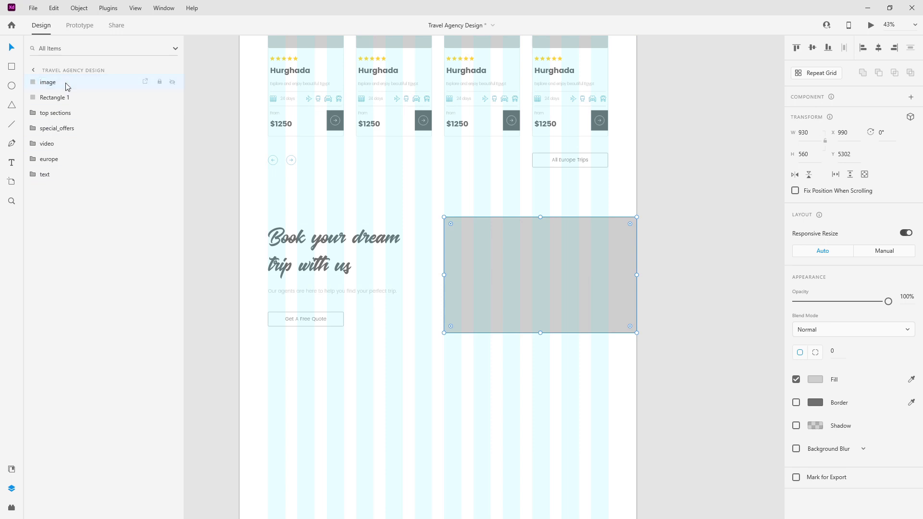
double_click(62, 99)
type("ima")
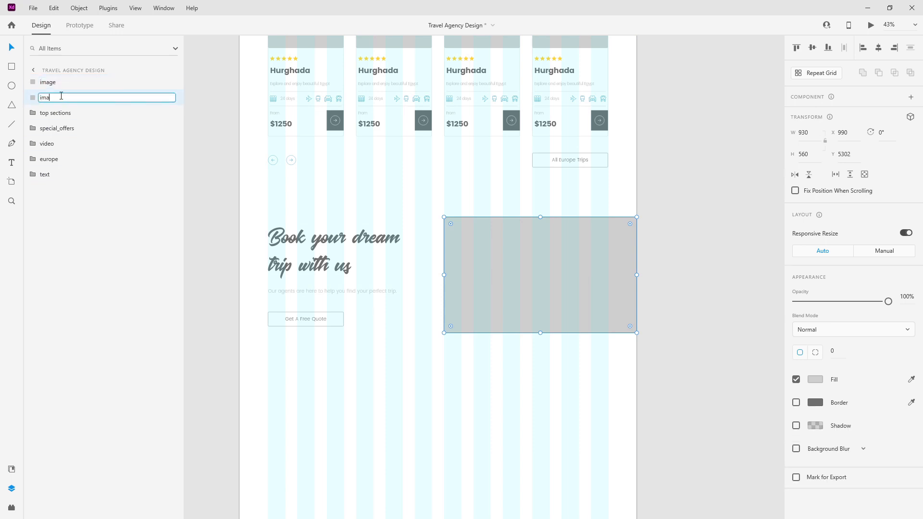
type("ge_bg_color")
key("Return")
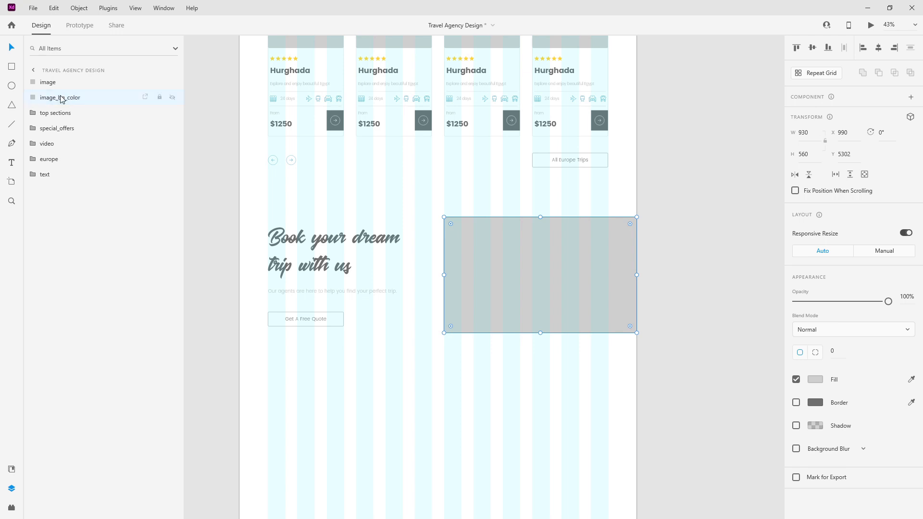
Step: Fill image_bg_color with the saved dark grey and offset it down and left
left_click(12, 469)
left_click(74, 121)
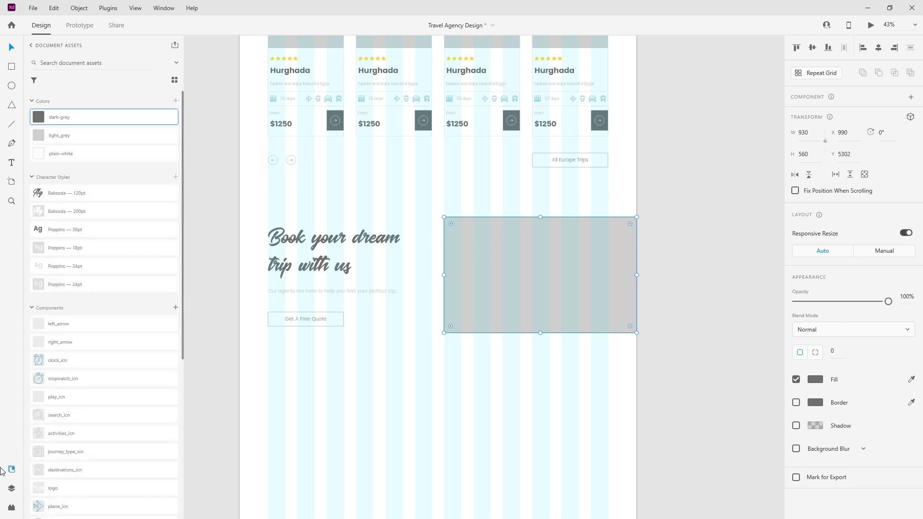
left_click(12, 488)
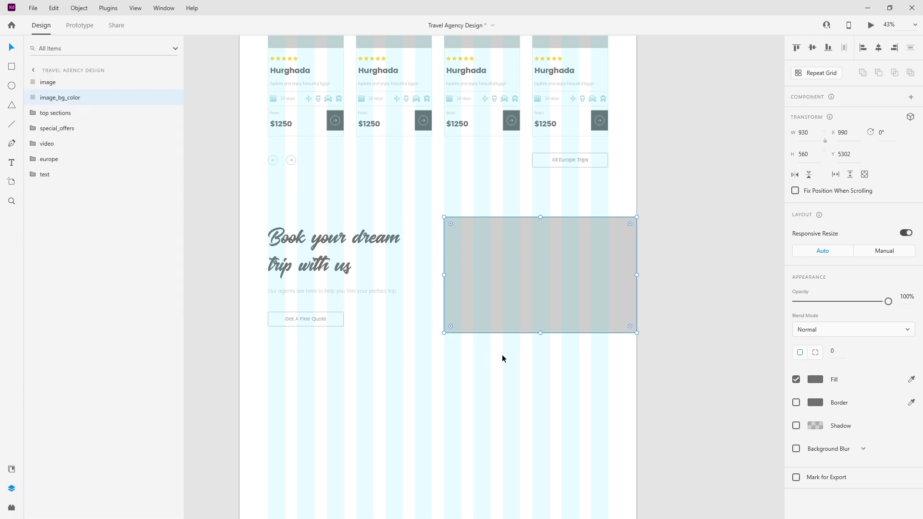
key("shift+Down")
key("shift+Down")
key("shift+Down")
key("shift+Down")
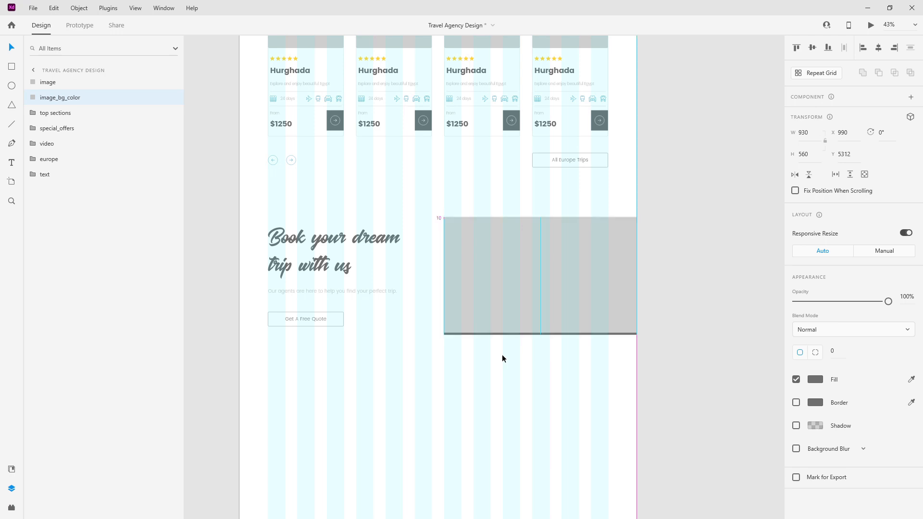
key("shift+Left")
key("shift+Left")
key("shift+Left")
key("shift+Left")
Step: Move both rectangles up, group them as 'image' and place the group below the text
left_click(512, 268, "shift")
key("shift+Up")
key("shift+Up")
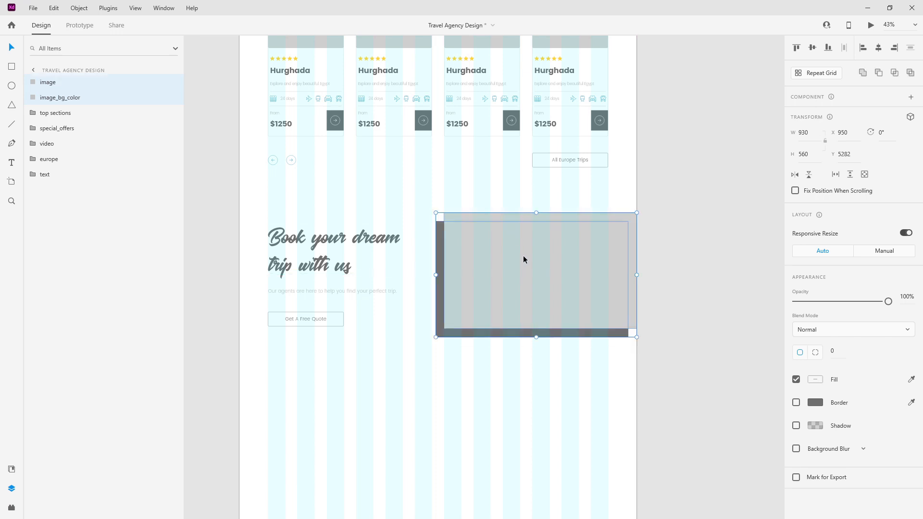
key("ctrl+g")
double_click(53, 82)
key("BackSpace")
type("image")
key("Return")
left_click_drag(49, 82, 45, 190)
left_click(49, 143, "shift")
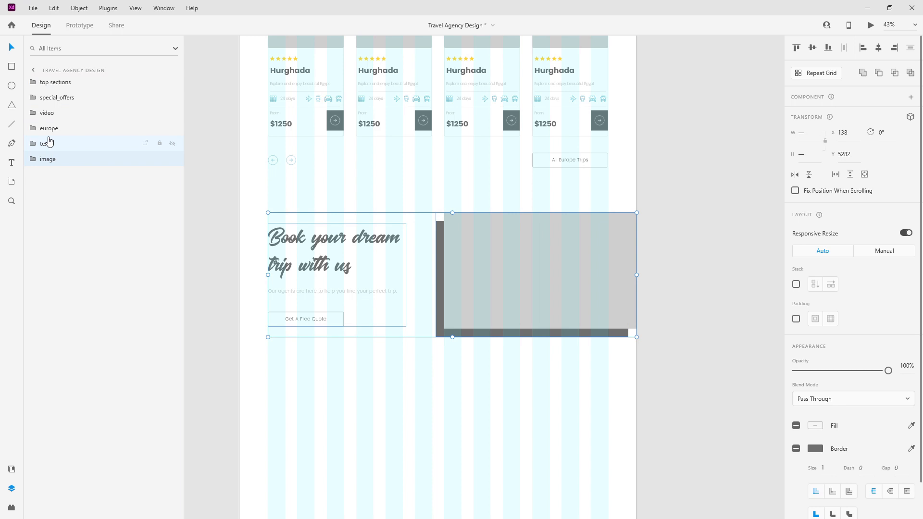
key("ctrl+g")
double_click(48, 144)
type("book")
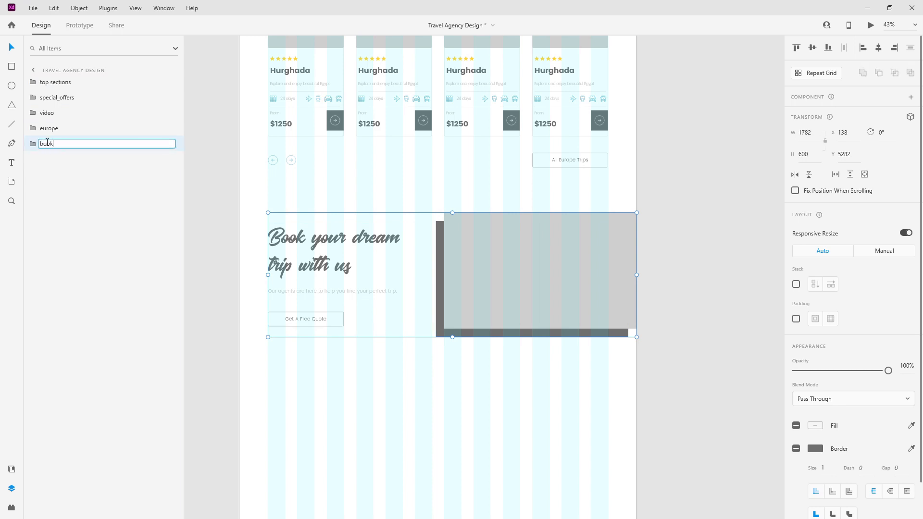
type(" your dream trip")
key("Return")
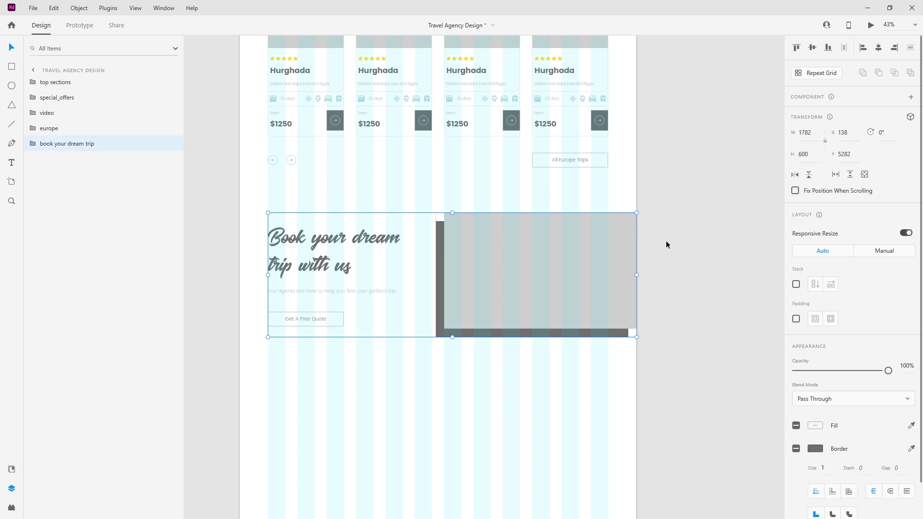
left_click(795, 284)
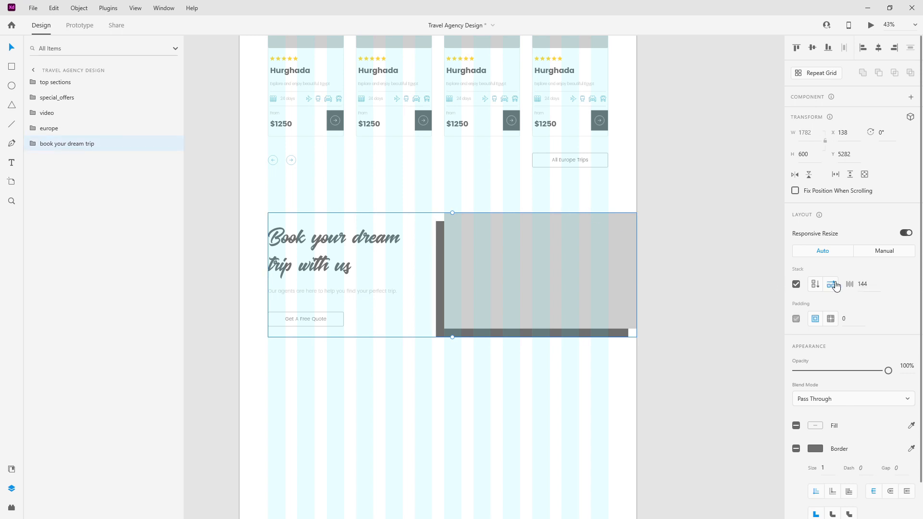
left_click(815, 285)
left_click(830, 285)
scroll(422, 245, "down", 3, "ctrl")
left_click_drag(460, 274, 460, 267)
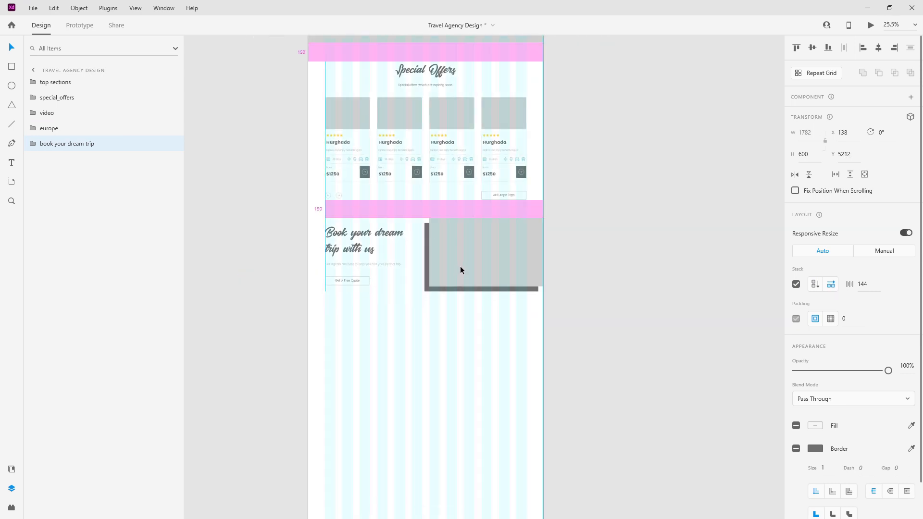
scroll(477, 180, "down", 3, "ctrl")
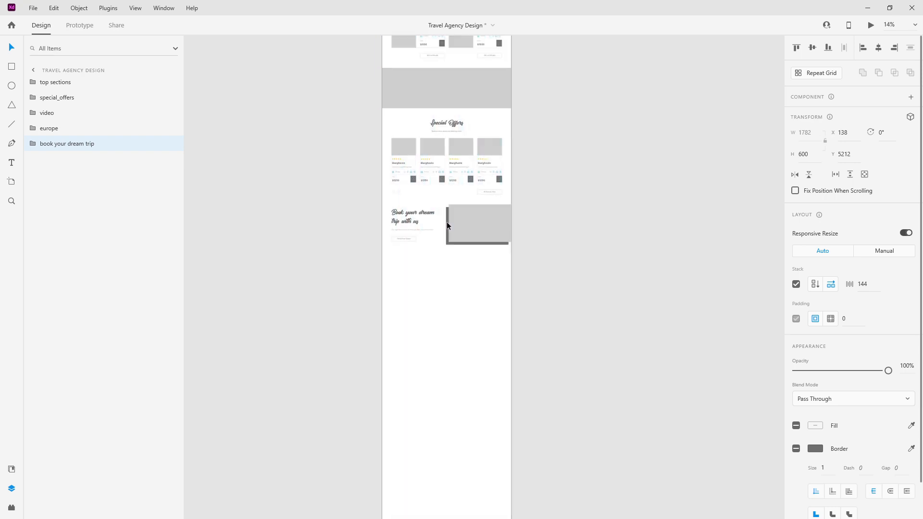
scroll(446, 222, "down", 1, "ctrl")
scroll(433, 284, "down", 4)
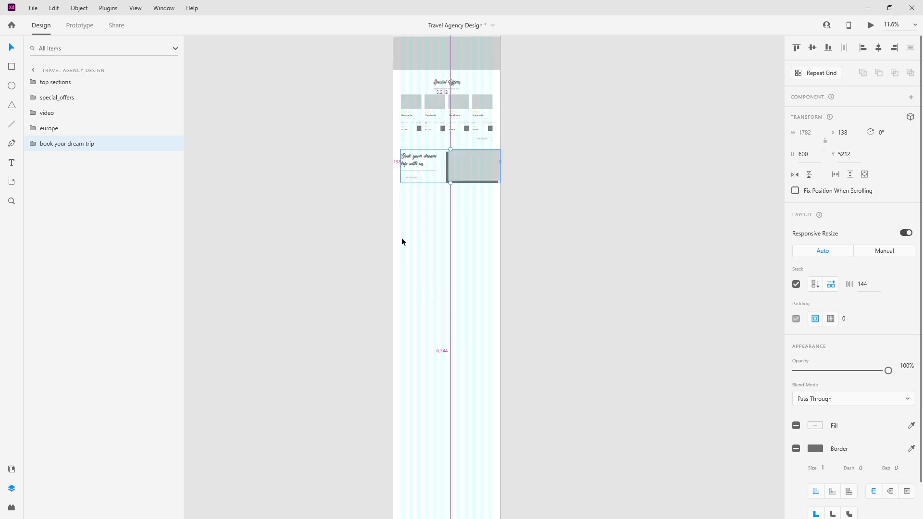
scroll(380, 221, "down", 2, "ctrl")
scroll(346, 188, "up", 3)
scroll(327, 175, "up", 3, "ctrl")
scroll(326, 174, "up", 4, "ctrl")
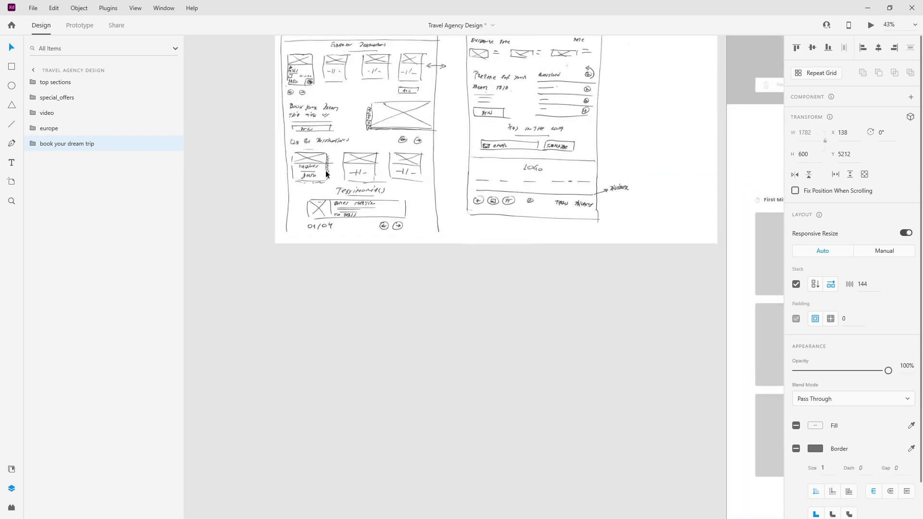
scroll(285, 140, "up", 2, "ctrl")
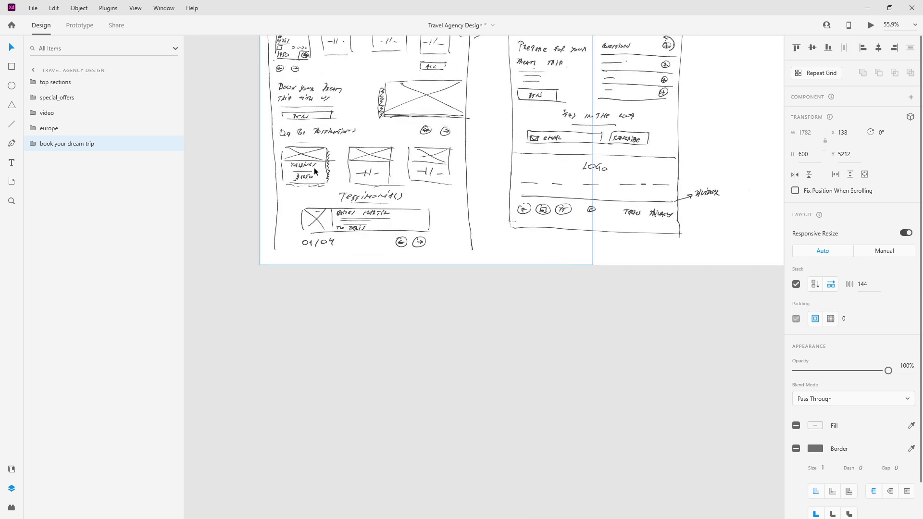
scroll(296, 173, "down", 4, "ctrl")
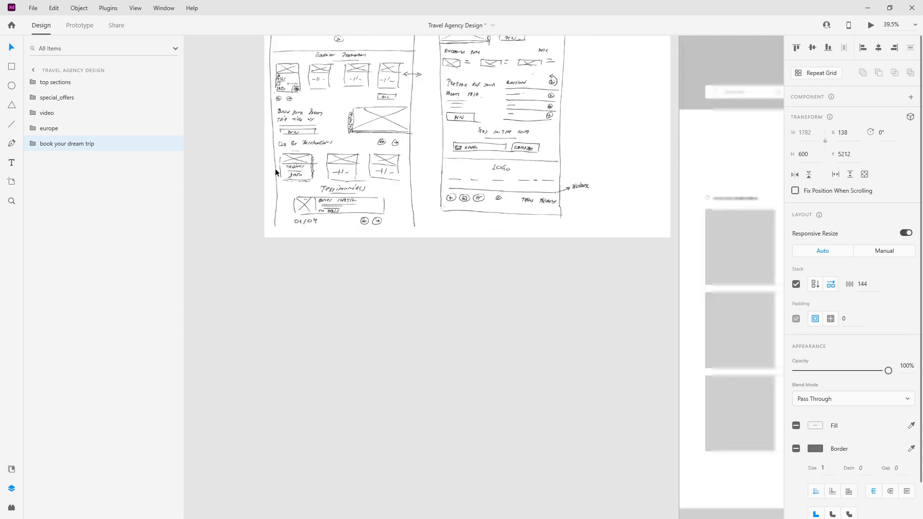
scroll(436, 264, "down", 3)
scroll(475, 261, "down", 1)
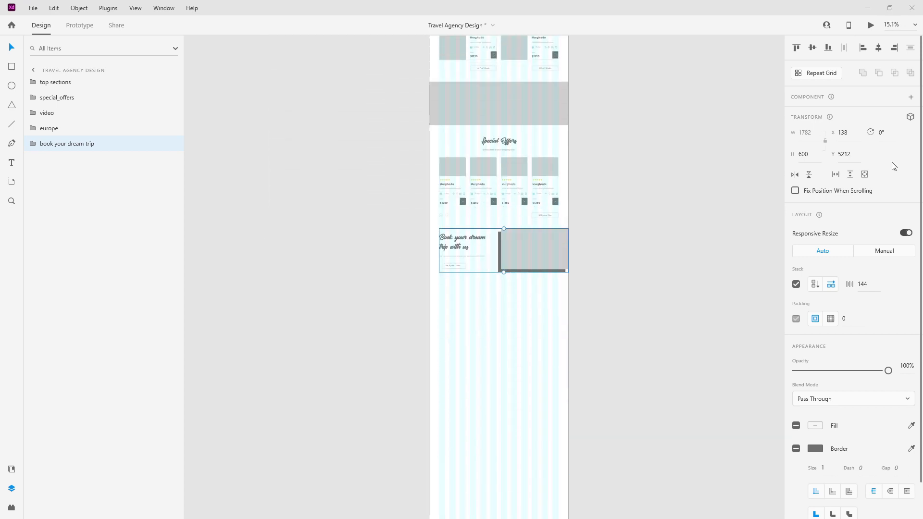
scroll(476, 218, "up", 2, "ctrl")
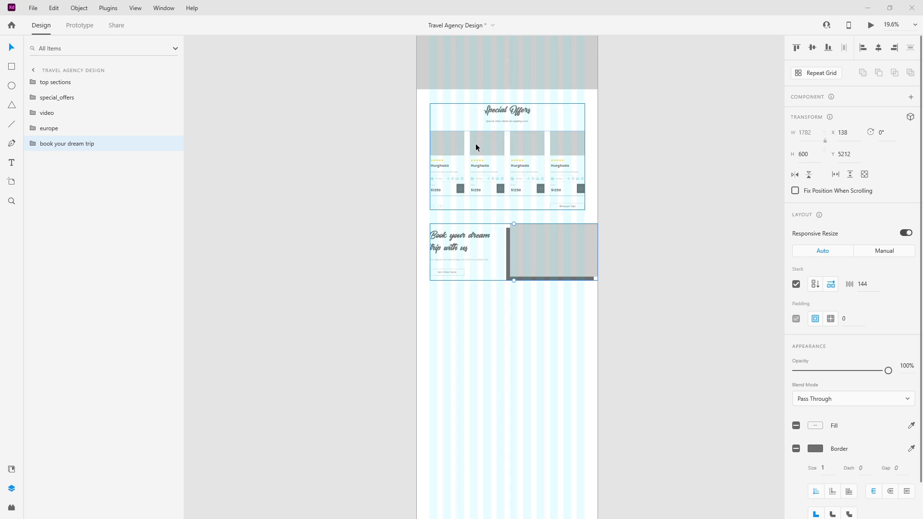
double_click(499, 112)
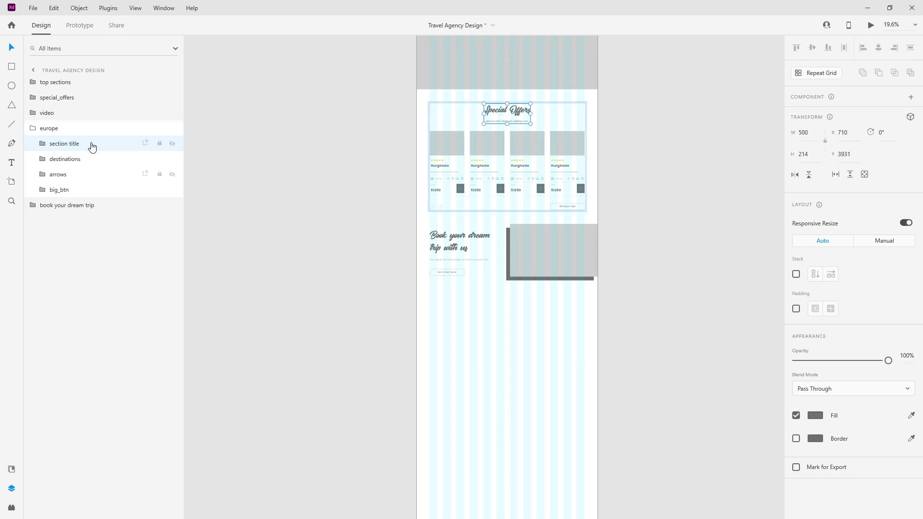
Step: Paste a copy of the section title below the Book block, at the bottom of the layers
left_click(33, 129)
key("ctrl+v")
left_click_drag(506, 116, 500, 308)
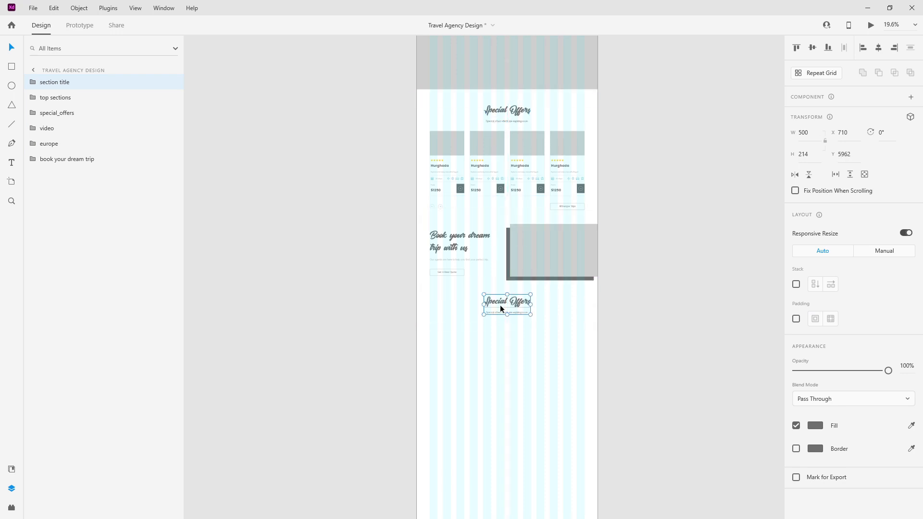
scroll(493, 319, "up", 5)
left_click_drag(72, 83, 78, 198)
Step: Move the copied heading and subtitle left to the content edge
double_click(572, 267)
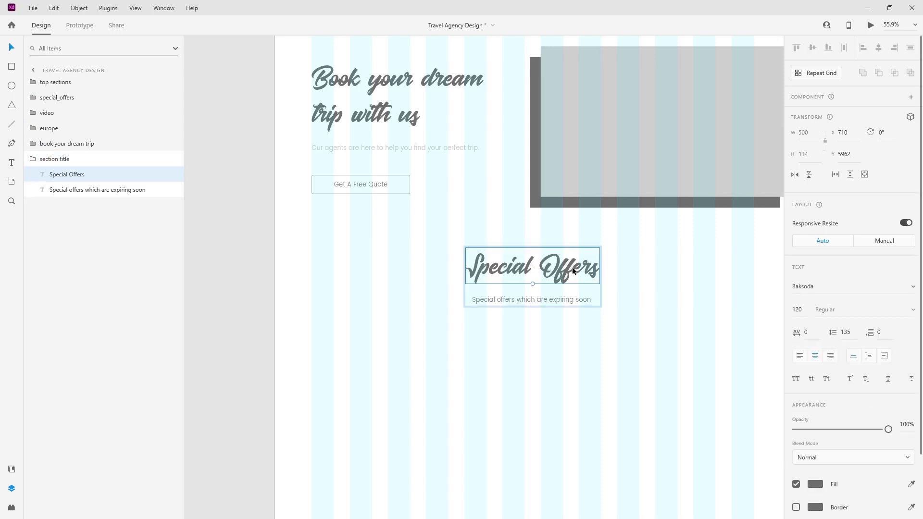
left_click(588, 301)
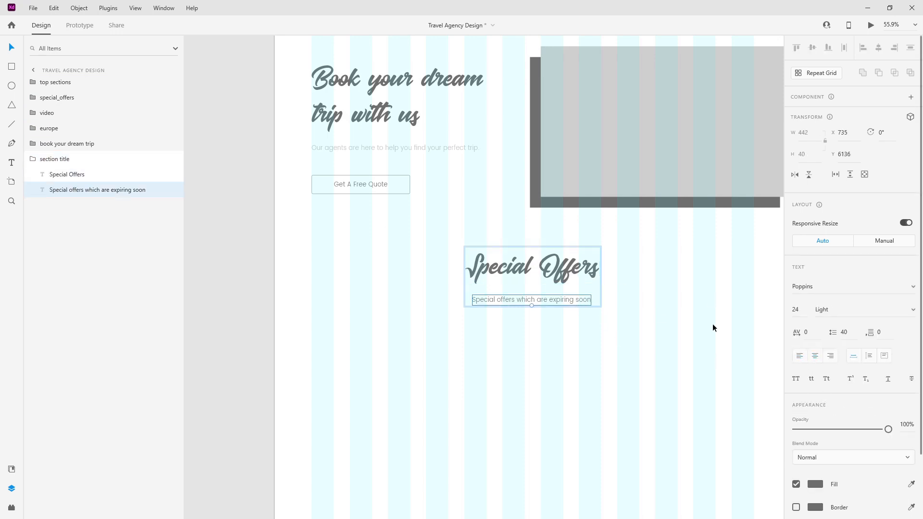
left_click(572, 270, "shift")
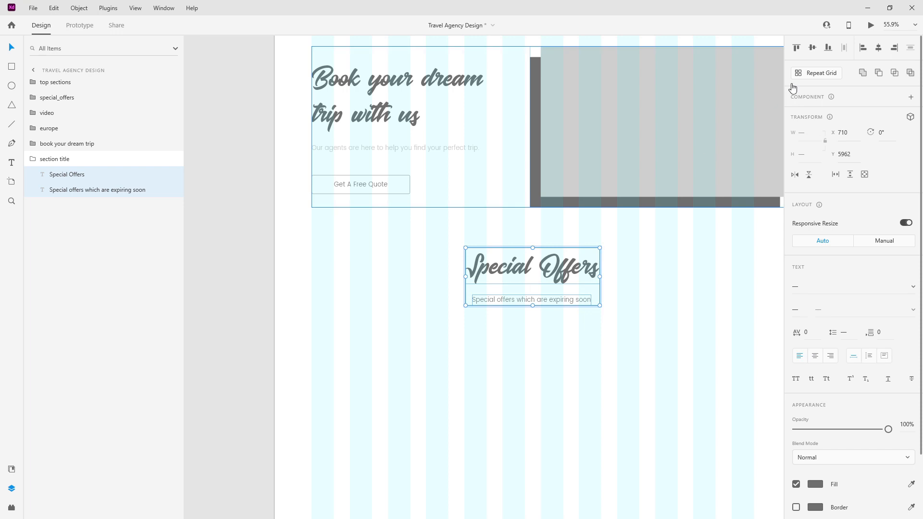
left_click_drag(532, 269, 380, 269)
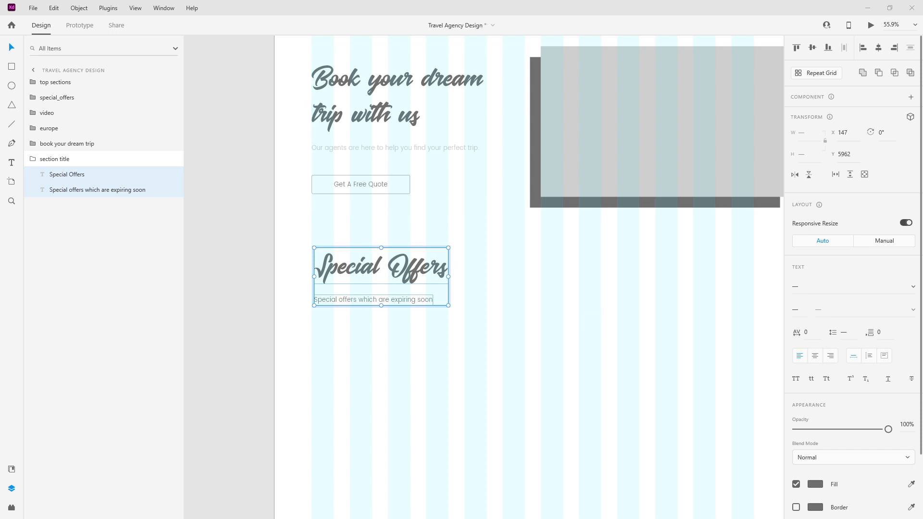
Step: Change the heading to 'Our Top Destinations' and the subtitle to 'Top trips to go on right now'
double_click(432, 266)
type("Our Top Destinations")
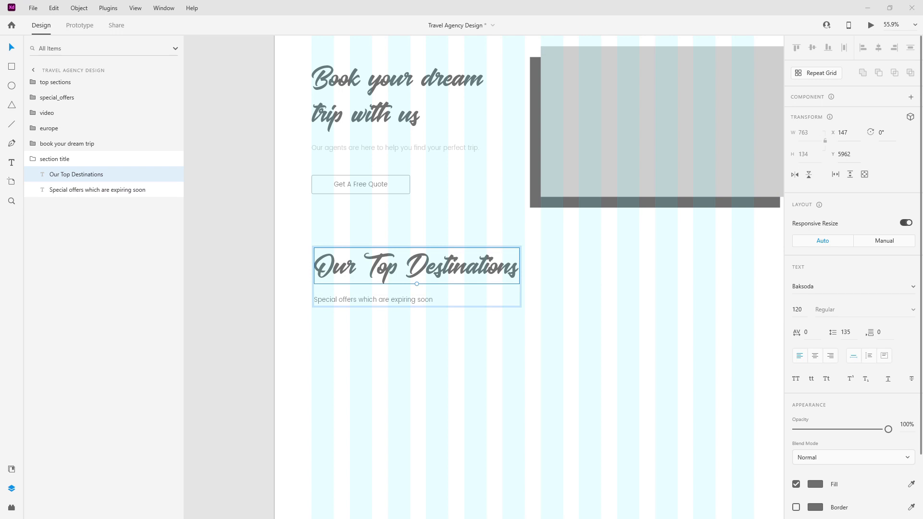
left_click(385, 295)
double_click(385, 296)
type("Top trips to go on right now")
key("Escape")
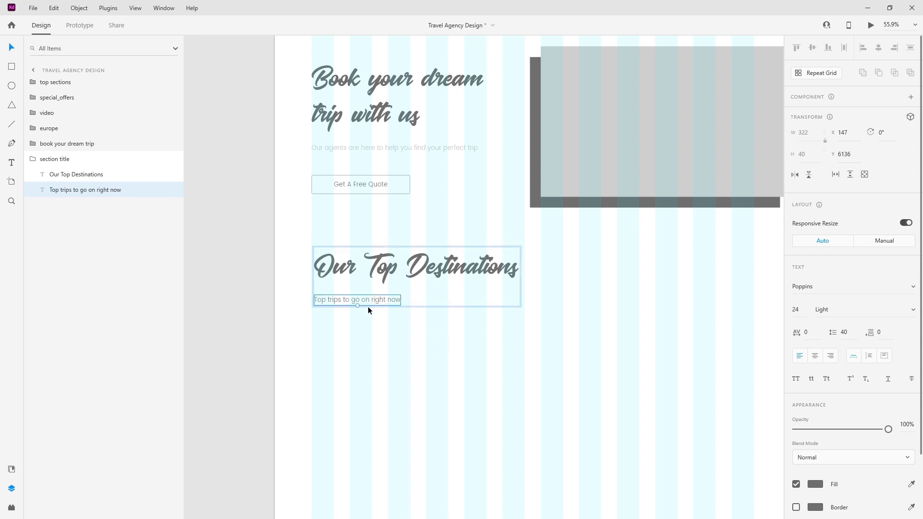
left_click(31, 160)
scroll(361, 193, "down", 4)
scroll(361, 193, "up", 2)
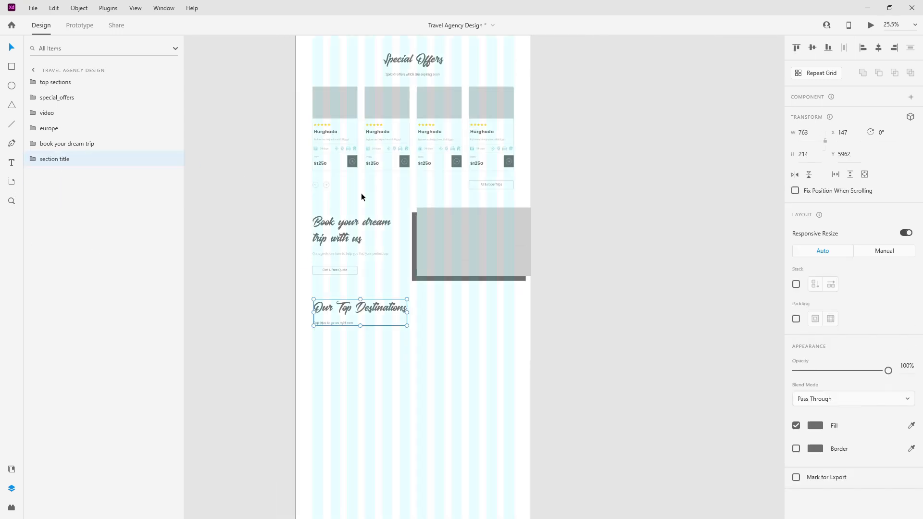
left_click(326, 183)
Step: Paste a copy of the europe arrows and place them at the title's right content edge
left_click(28, 129)
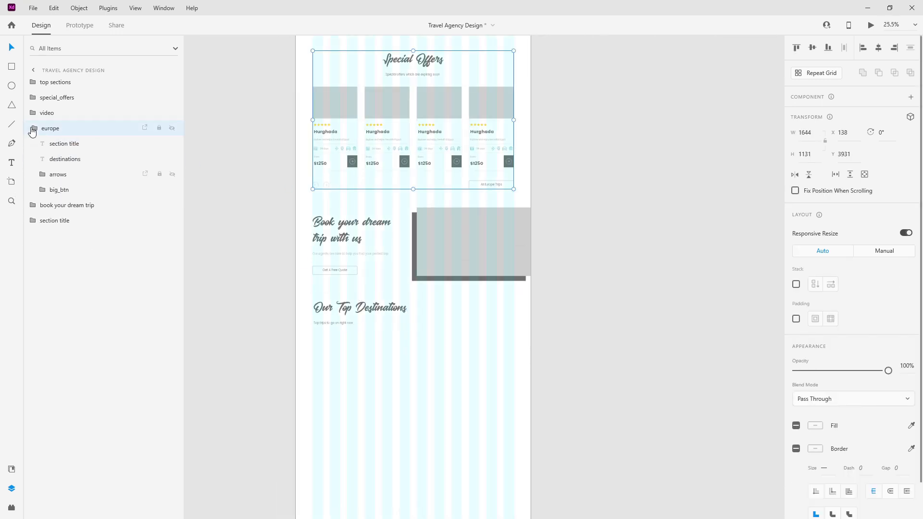
left_click(55, 176)
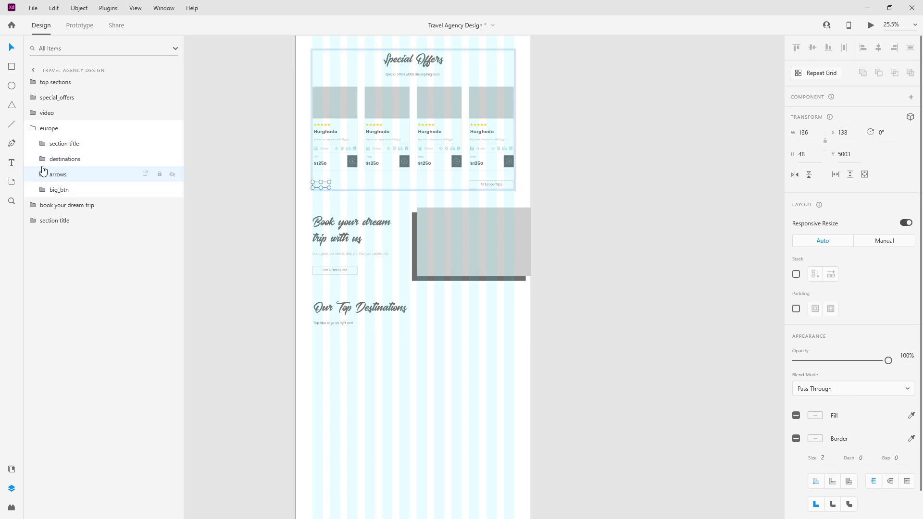
left_click(34, 130)
key("ctrl+v")
scroll(328, 207, "up", 6)
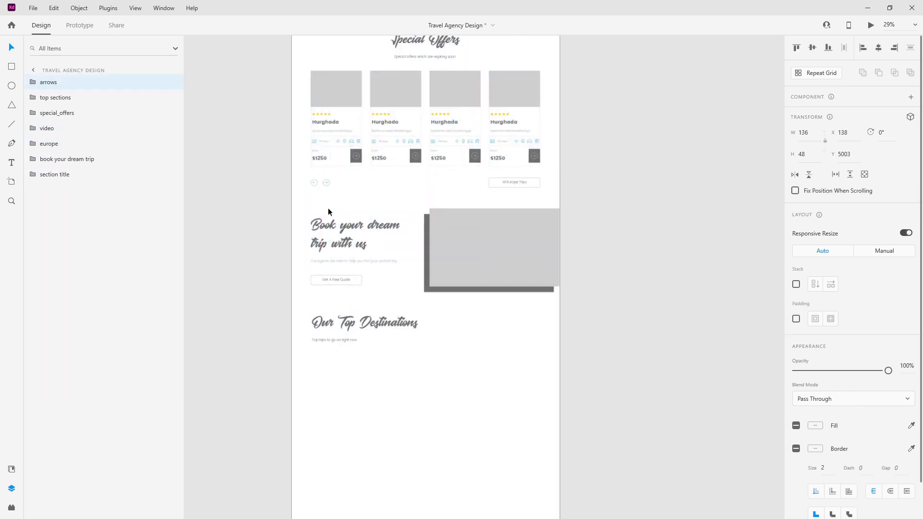
left_click_drag(324, 122, 349, 351)
key("shift+Right")
key("shift+Right")
key("shift+Right")
key("shift+Right")
key("shift+Right")
key("shift+Right")
key("shift+Right")
key("shift+Right")
key("shift+Right")
key("shift+Right")
key("shift+Right")
key("shift+Right")
key("shift+Right")
key("shift+Right")
key("shift+Right")
key("shift+Right")
key("shift+Right")
key("shift+Right")
key("shift+Right")
key("shift+Right")
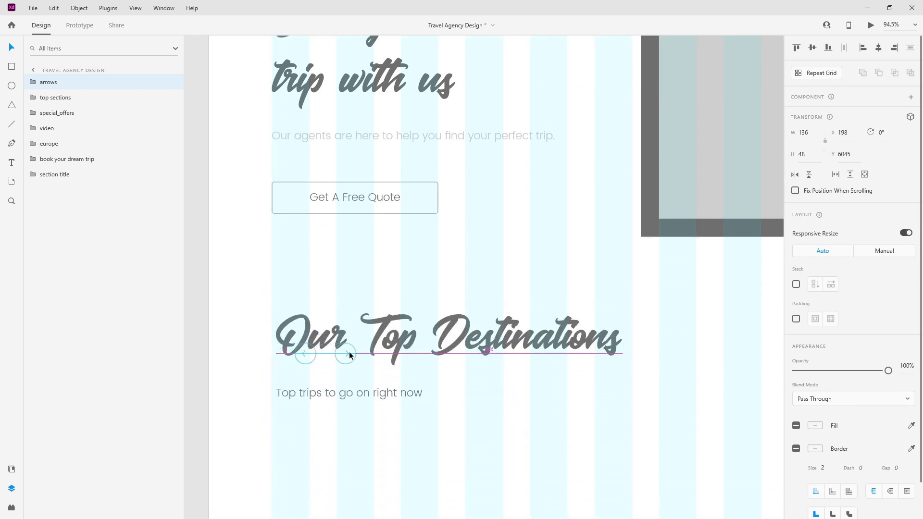
key("shift+Right")
key("shift+Right")
key("shift+Right")
key("shift+Right")
key("shift+Right")
key("shift+Right")
key("shift+Right")
key("shift+Right")
key("shift+Right")
key("shift+Right")
key("shift+Right")
key("shift+Right")
key("shift+Right")
key("shift+Right")
key("shift+Right")
key("shift+Right")
key("shift+Right")
key("shift+Right")
key("shift+Right")
key("shift+Right")
key("shift+Right")
key("shift+Right")
key("shift+Right")
key("shift+Right")
key("shift+Right")
left_click_drag(692, 278, 154, 224)
left_click_drag(267, 241, 324, 239)
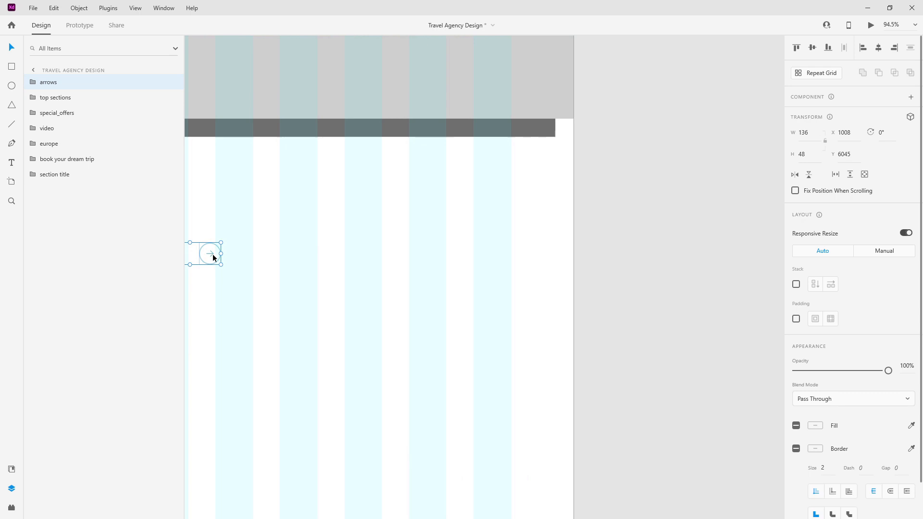
left_click_drag(212, 257, 502, 256)
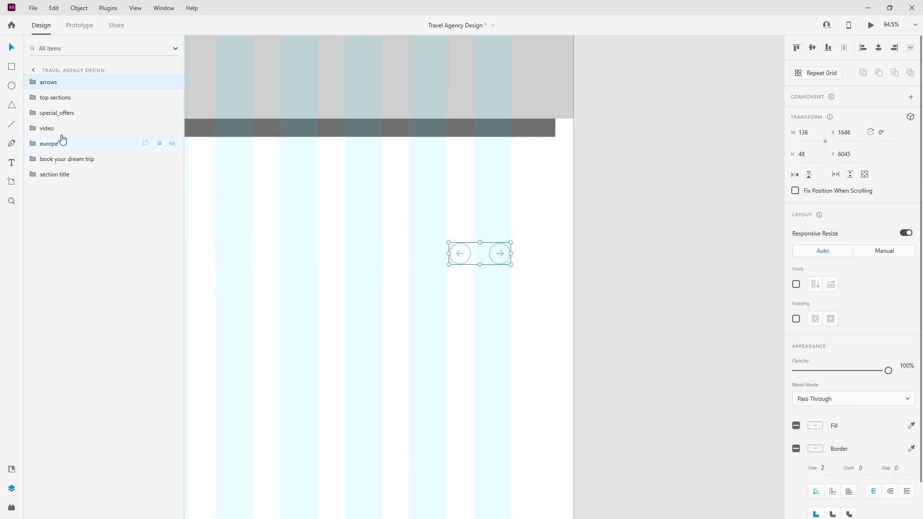
Step: Group the arrows with the section title and name the group 'top section'
left_click_drag(62, 85, 76, 183)
left_click(75, 168, "shift")
key("ctrl+g")
double_click(52, 159)
type("top section")
key("Return")
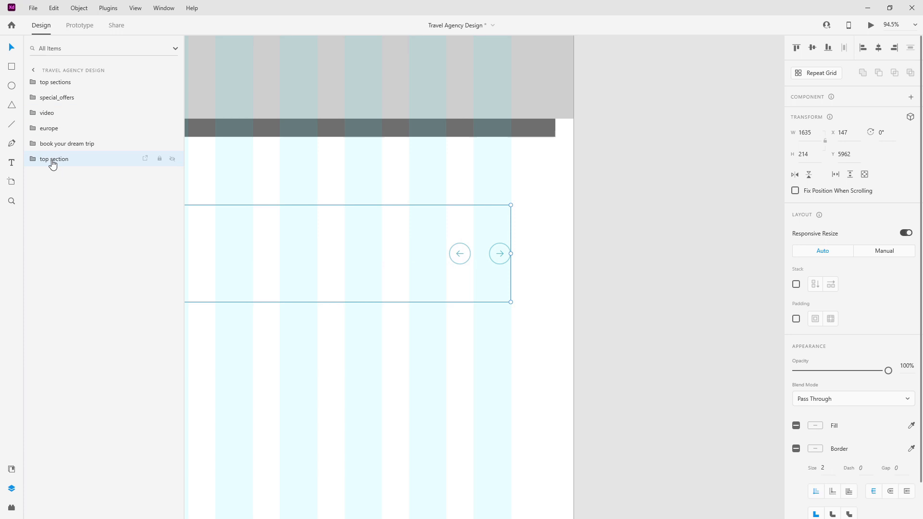
scroll(489, 239, "down", 6)
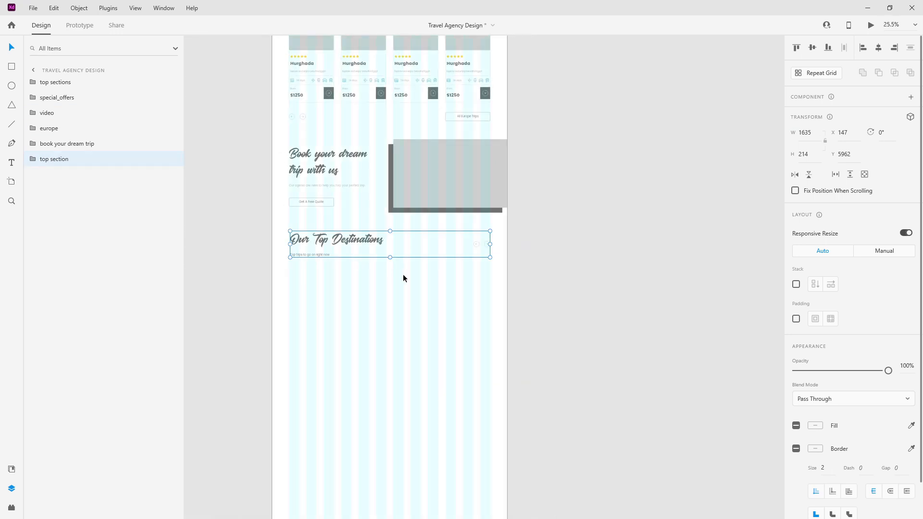
left_click(416, 282)
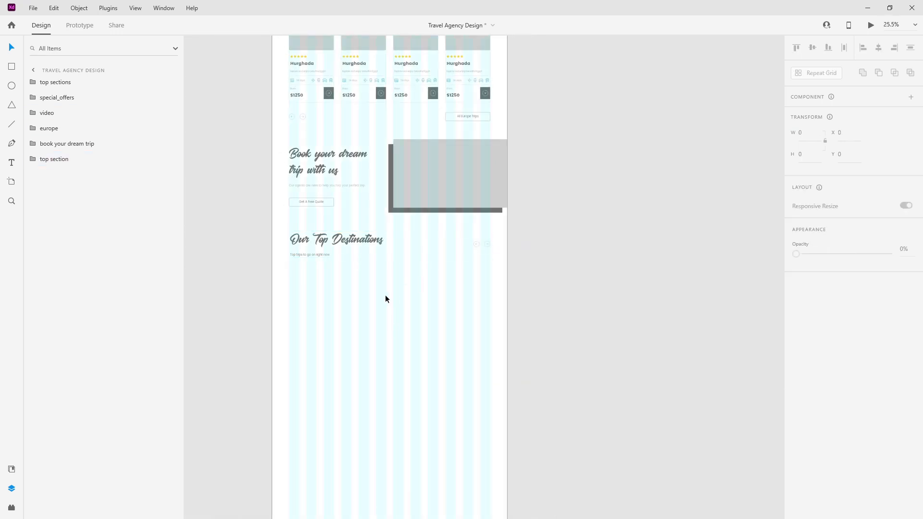
scroll(303, 307, "up", 2)
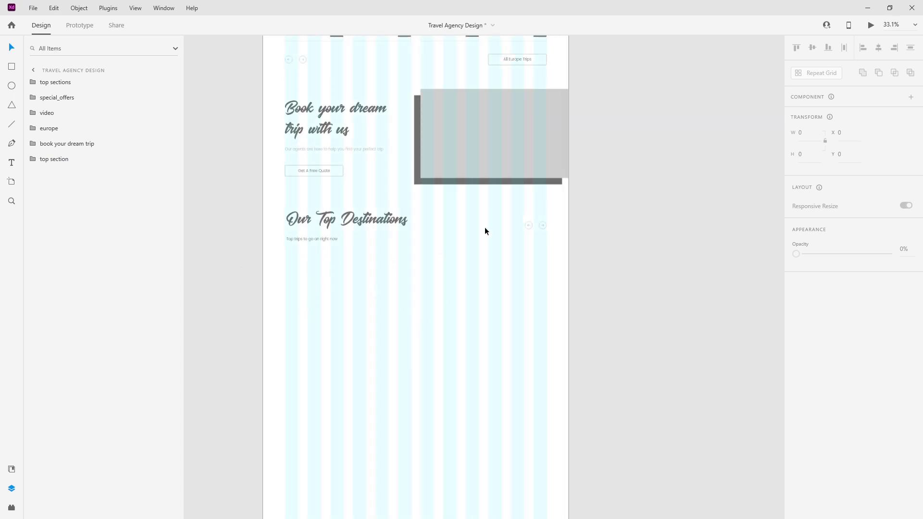
scroll(486, 227, "down", 3)
scroll(485, 226, "up", 2)
Step: Paste the first Hurghada card from europe's destinations under the subtitle, layered below top section
left_click(392, 187)
double_click(391, 187)
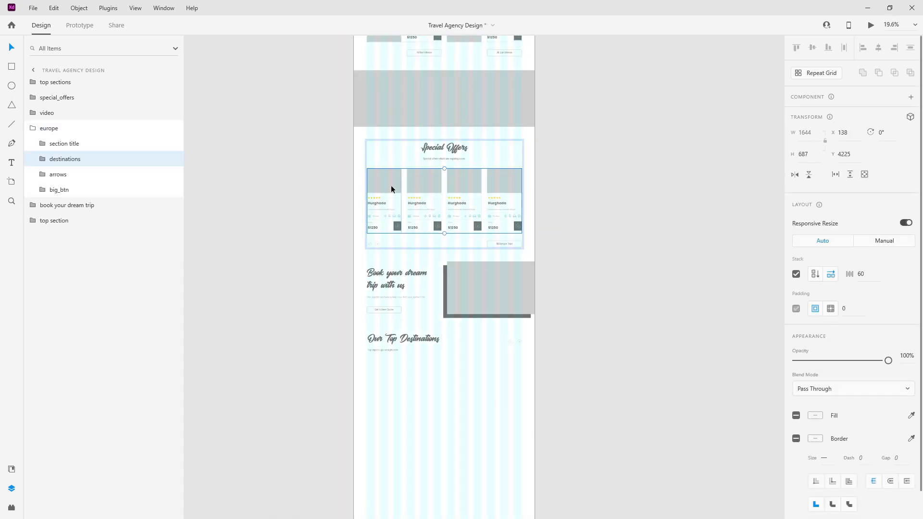
double_click(391, 187)
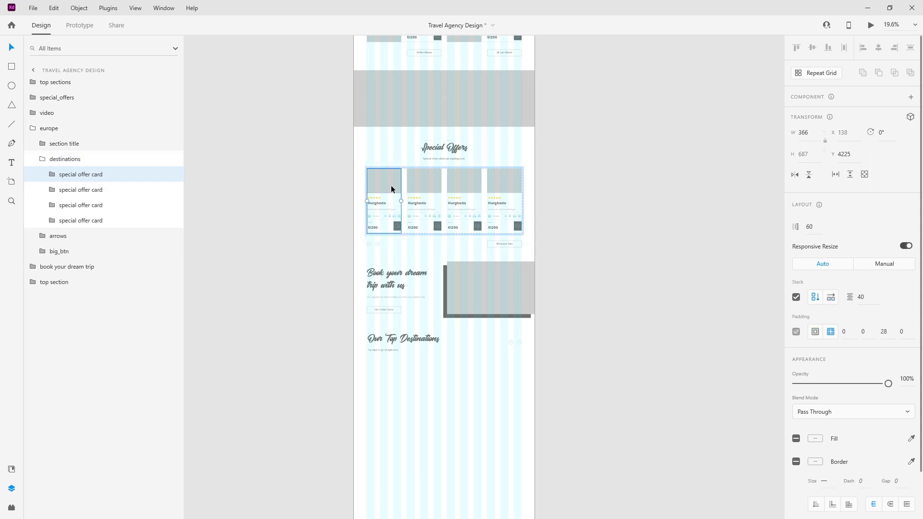
left_click(43, 159)
left_click(32, 128)
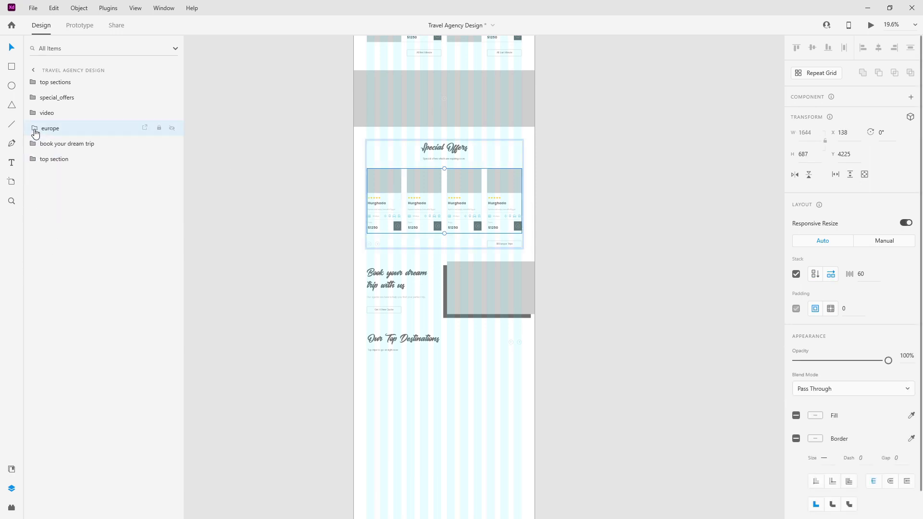
key("ctrl+v")
left_click_drag(384, 190, 390, 380)
left_click_drag(64, 190, 66, 185)
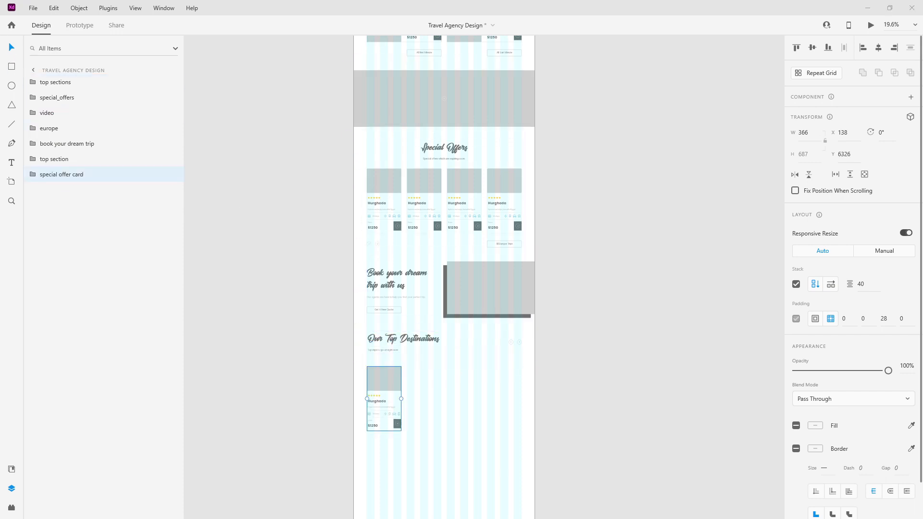
scroll(345, 346, "up", 6)
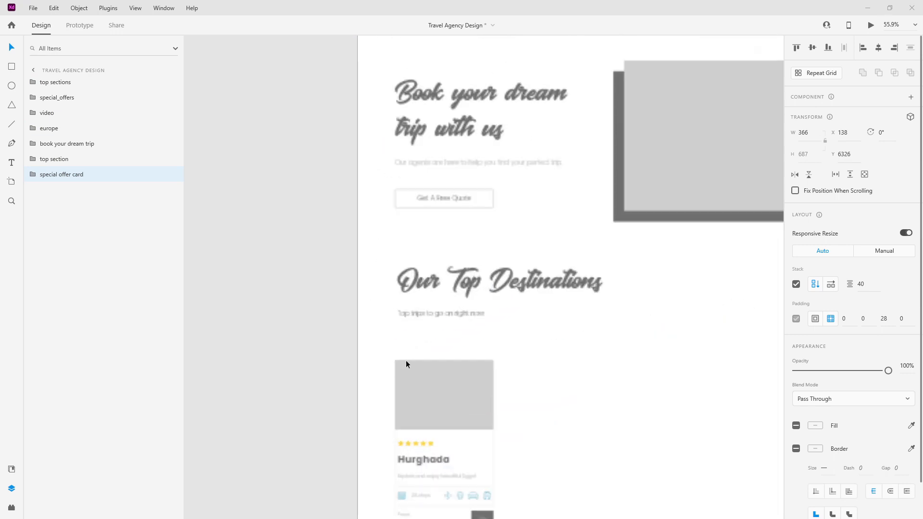
left_click_drag(451, 248, 445, 176)
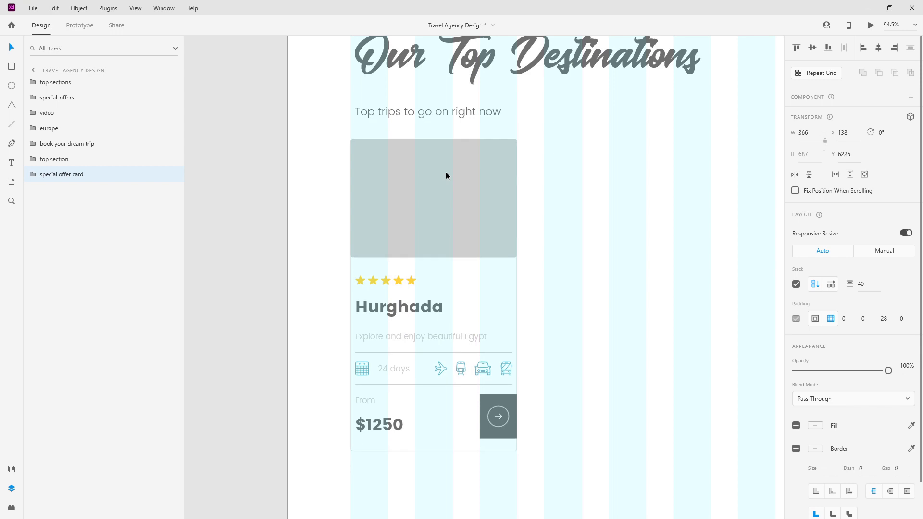
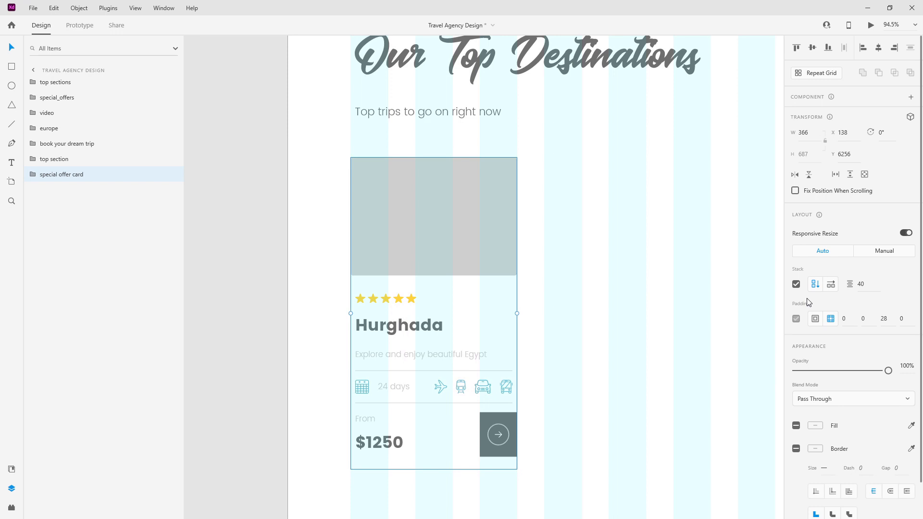
Step: Stack the card's price group horizontally so From and $1250 sit side by side
scroll(378, 372, "up", 5)
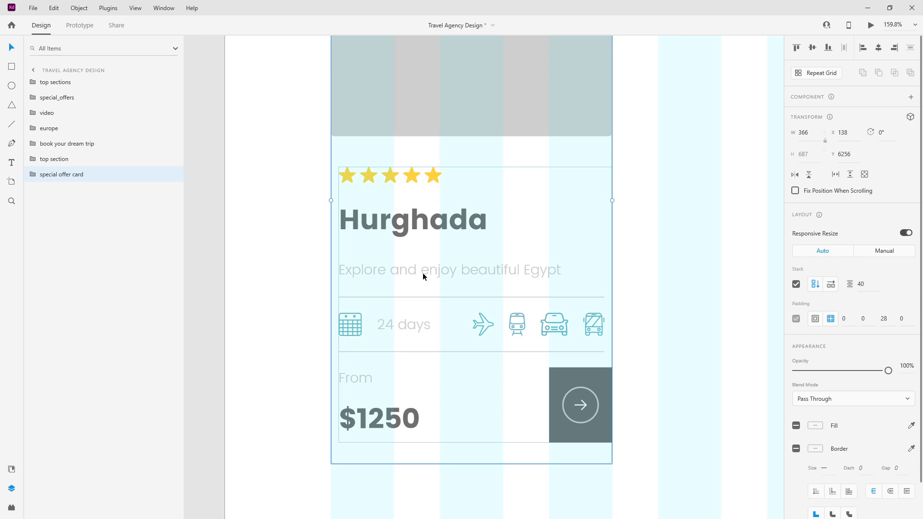
double_click(389, 421)
double_click(392, 419)
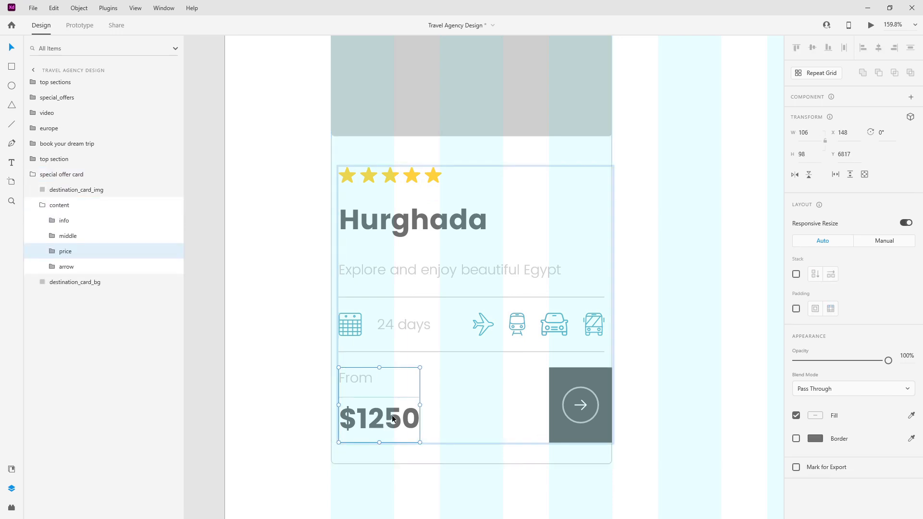
left_click(795, 274)
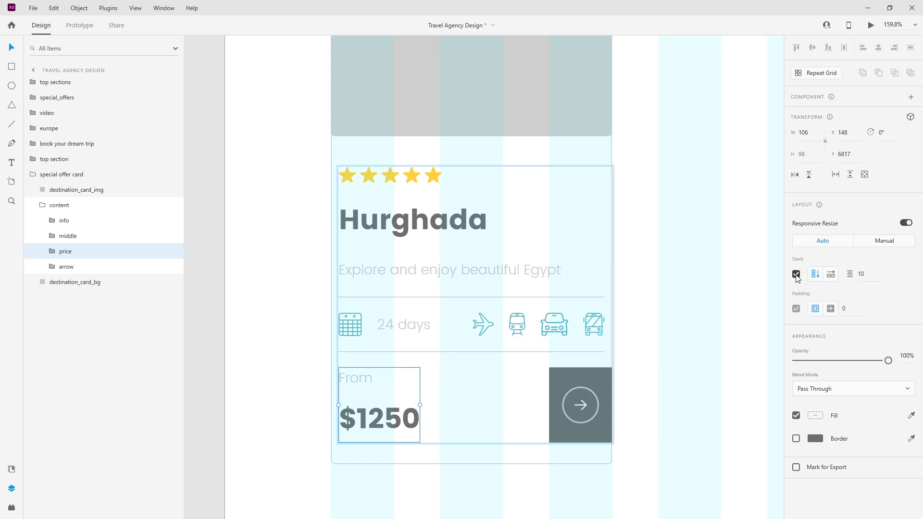
left_click(832, 274)
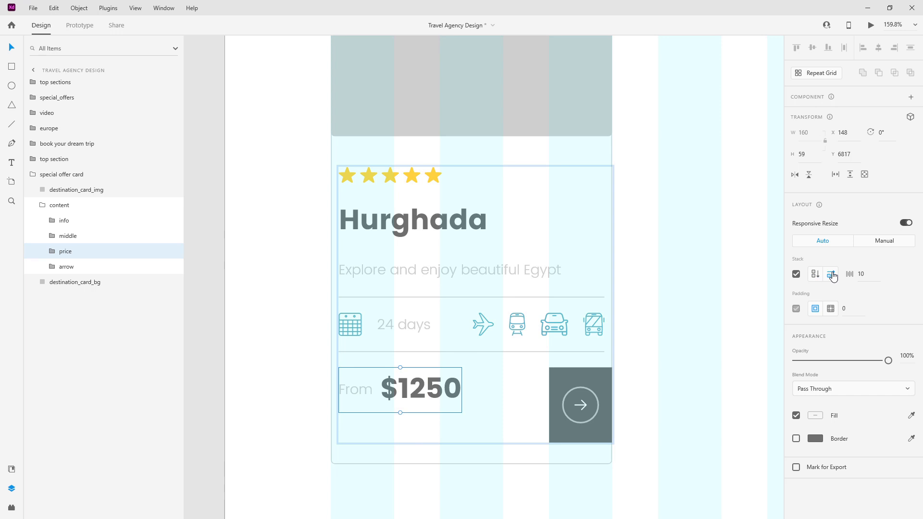
Step: Delete the arrow box, the days and transport icon row, and the rating stars from the card
left_click(78, 271)
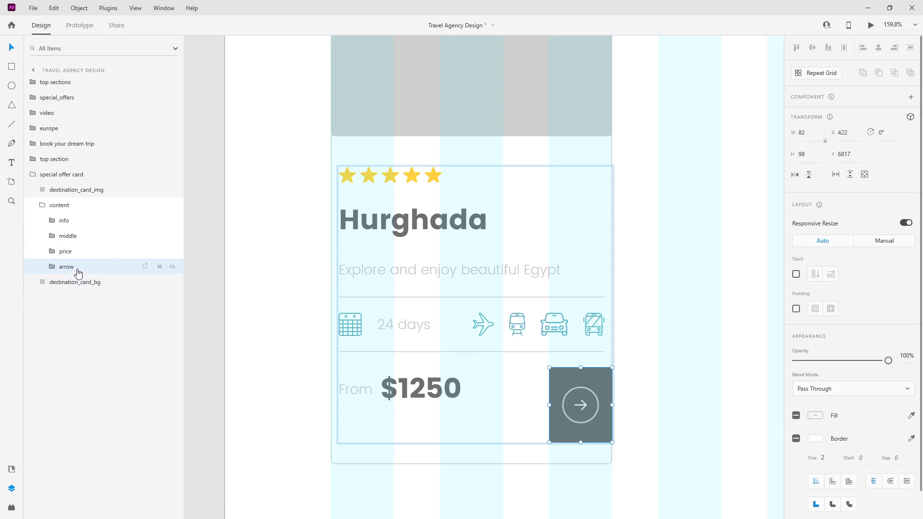
key("Delete")
left_click(76, 254)
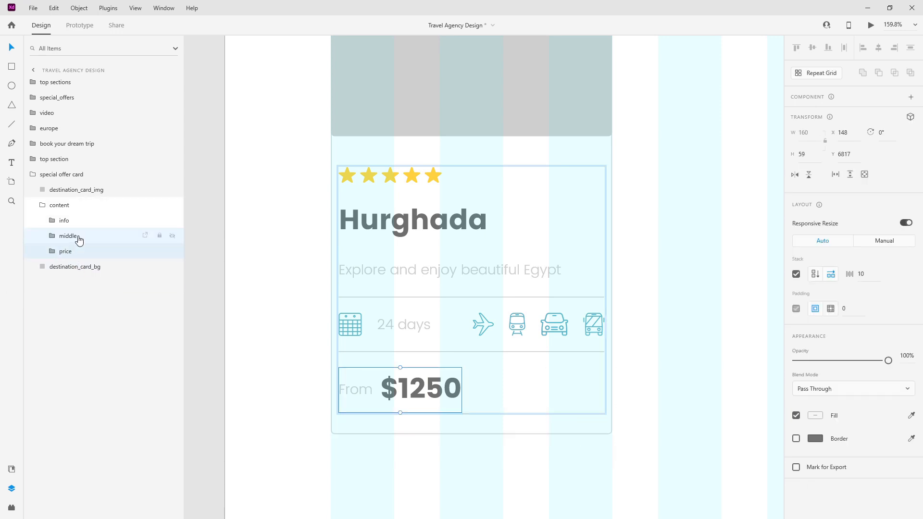
left_click(79, 239)
key("Delete")
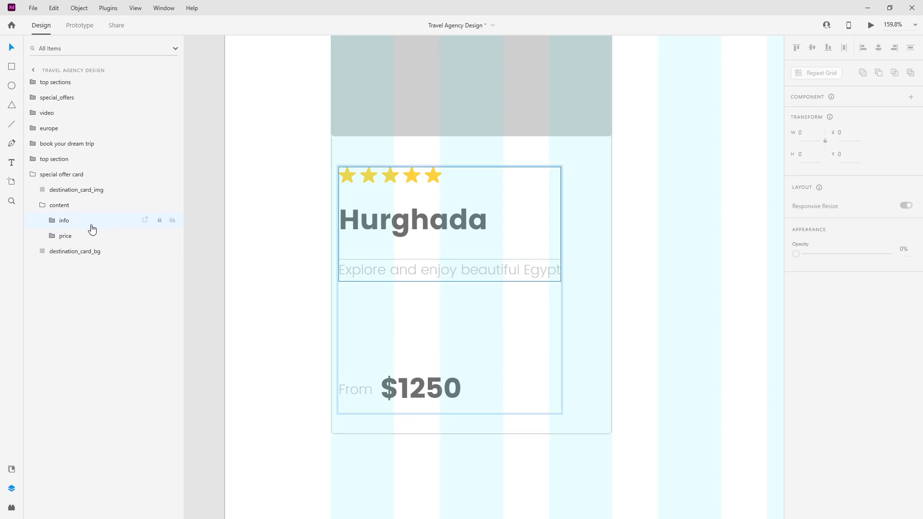
left_click(52, 221)
double_click(439, 186)
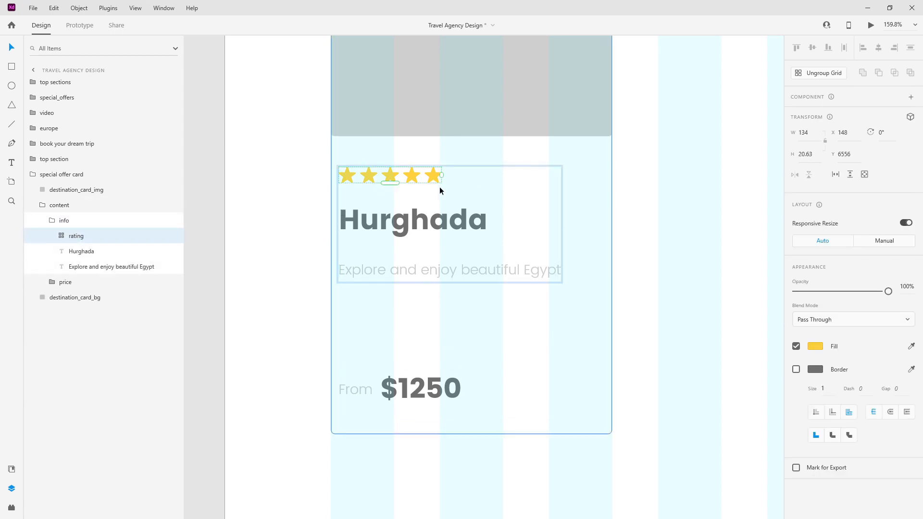
key("Delete")
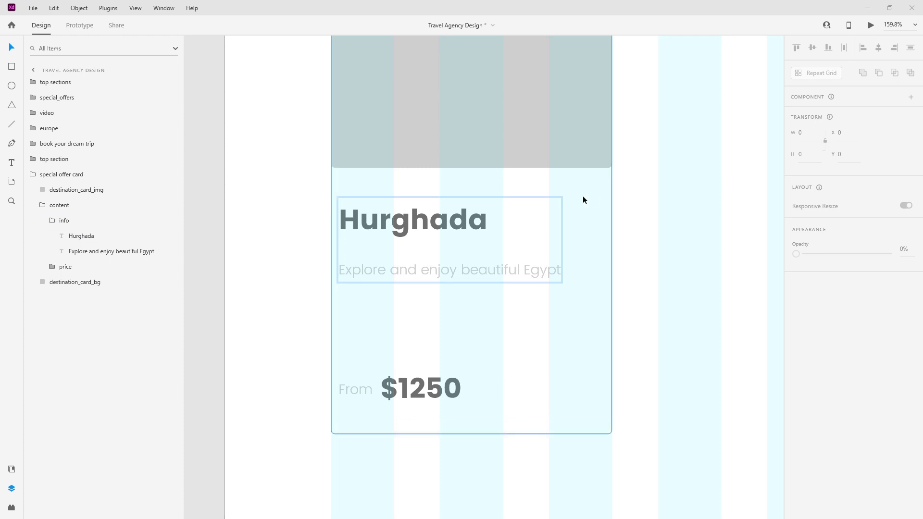
left_click(79, 287)
Step: Widen the card background and image together
scroll(344, 166, "down", 3)
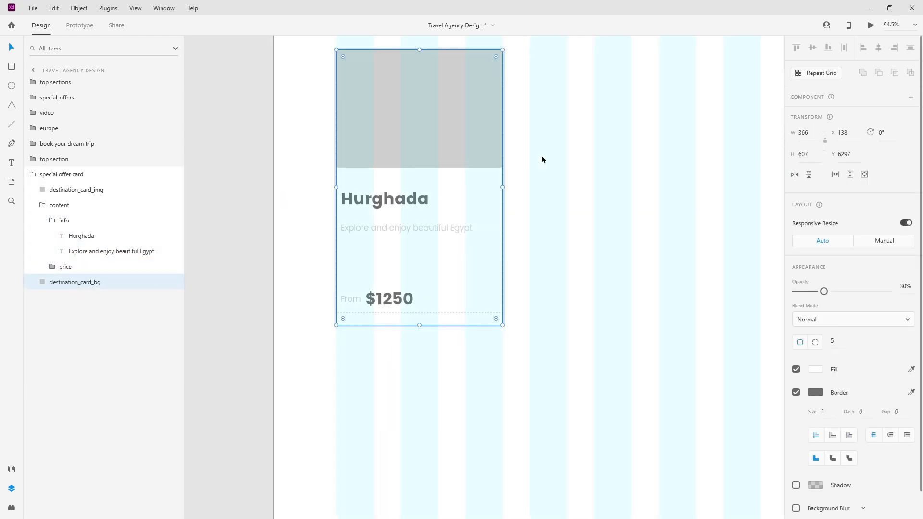
left_click_drag(503, 188, 567, 187)
left_click(450, 121)
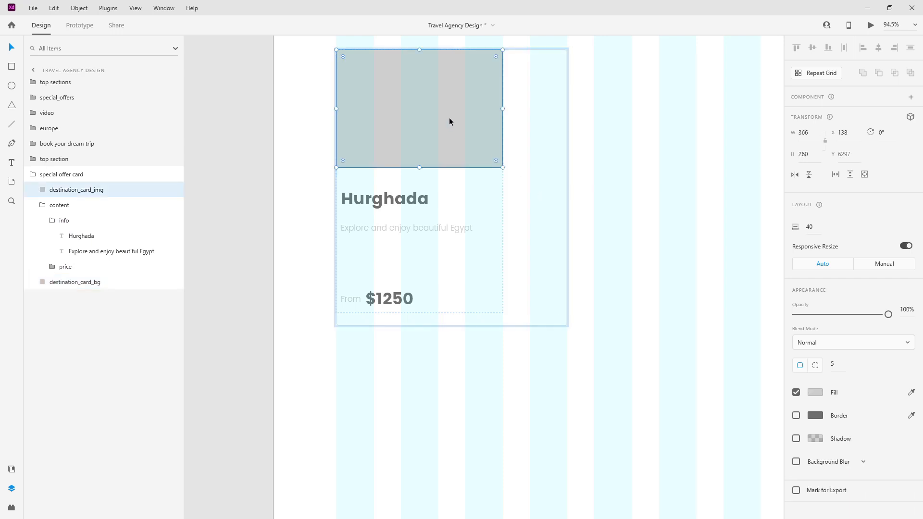
key("ctrl+z")
left_click(98, 190, "ctrl")
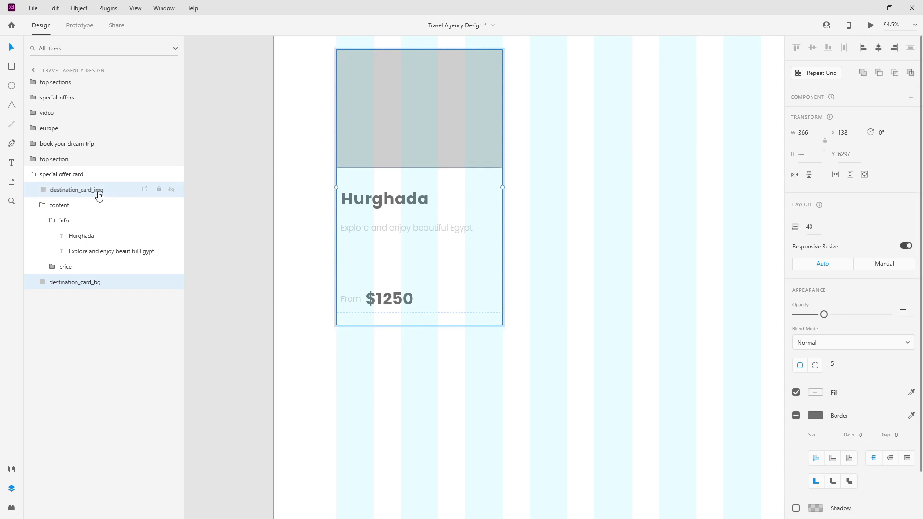
left_click_drag(502, 188, 567, 186)
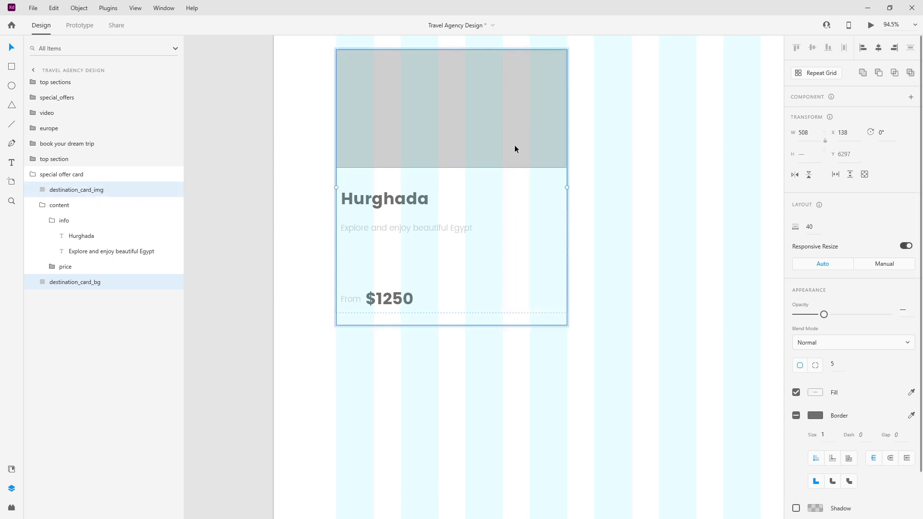
left_click(623, 221)
Step: Set the card image's corner radii to 5, 5, 0, 0 for square bottom corners
left_click(454, 132)
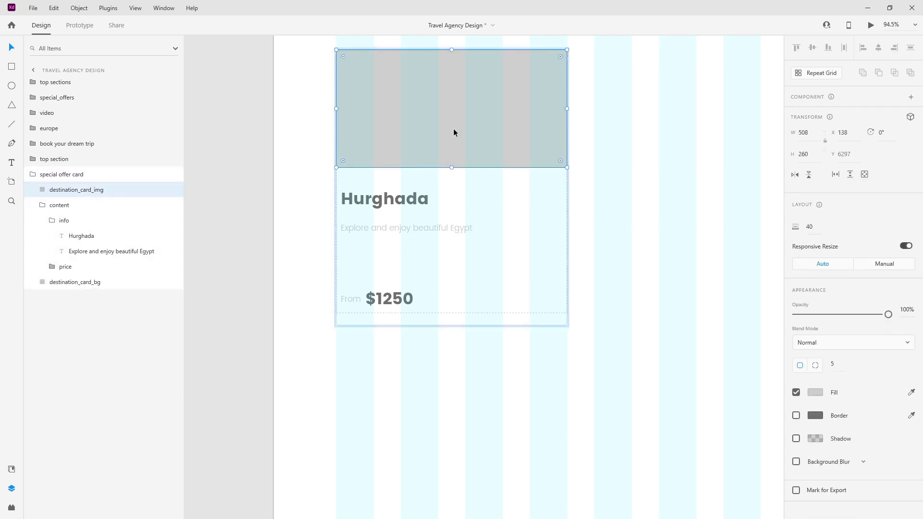
left_click(588, 143)
left_click(453, 126)
left_click(816, 365)
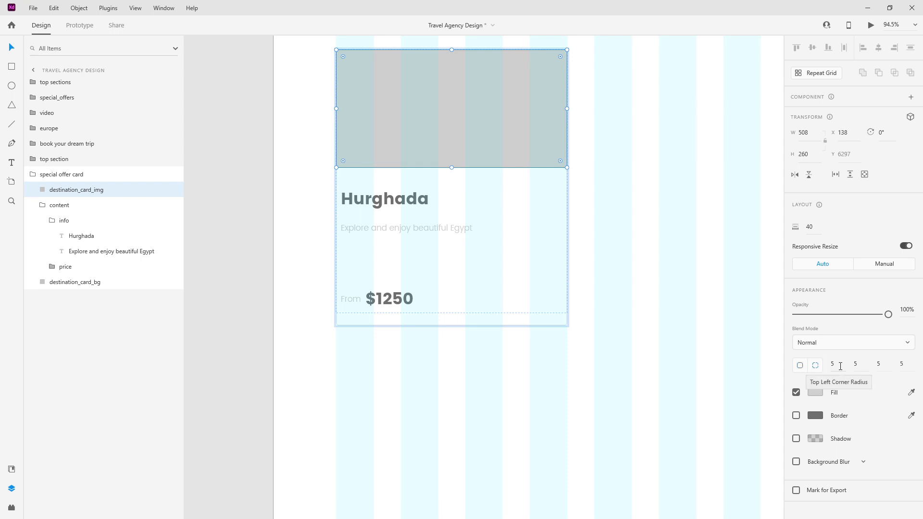
left_click(883, 365)
left_click(907, 369)
key("Return")
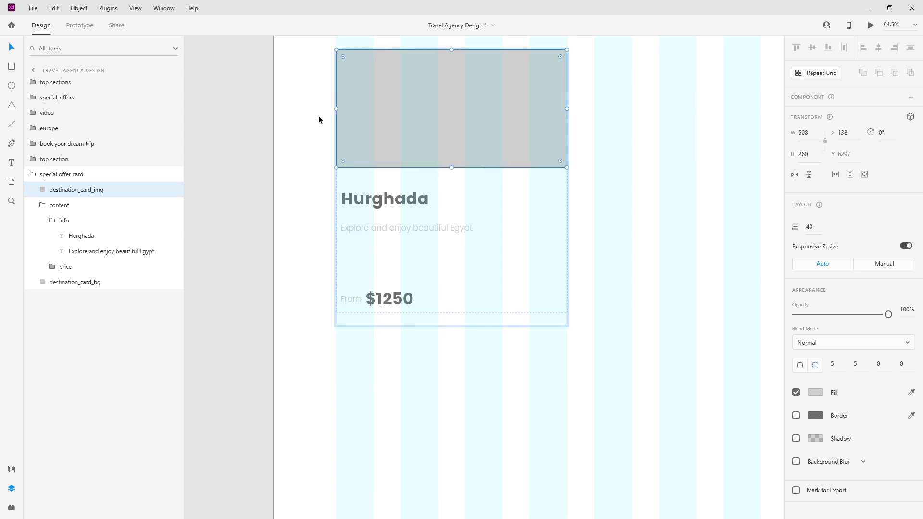
Step: Centre the content on the card and centre-align the Hurghada title and description
left_click(409, 204)
left_click(41, 205)
left_click(62, 222, "shift")
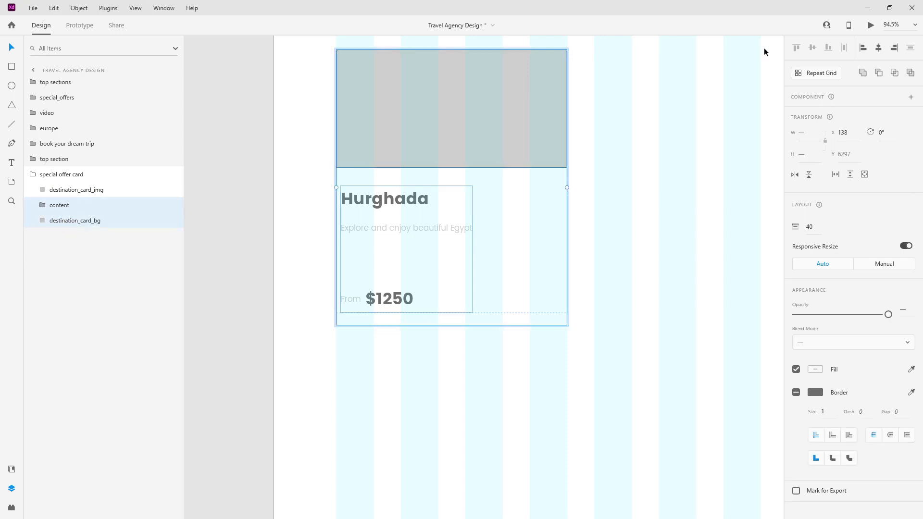
left_click(878, 48)
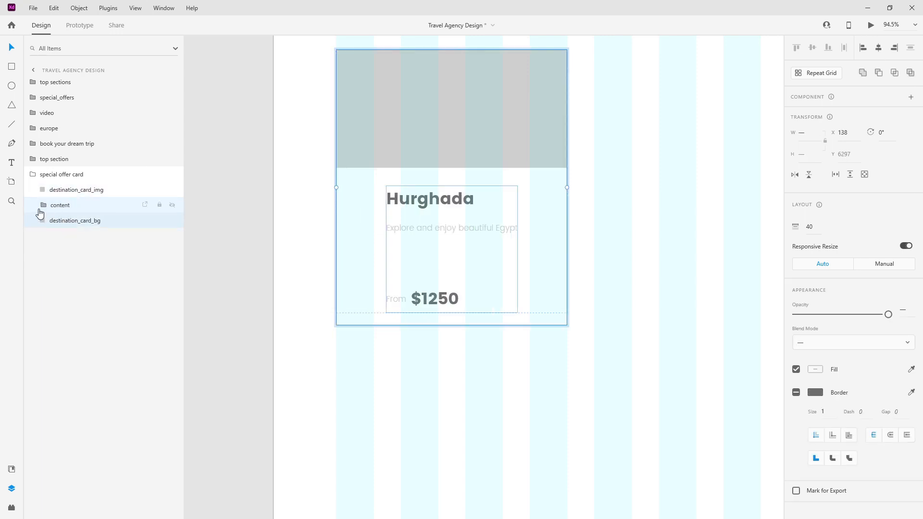
left_click(42, 207)
left_click(75, 237)
left_click(80, 252, "shift")
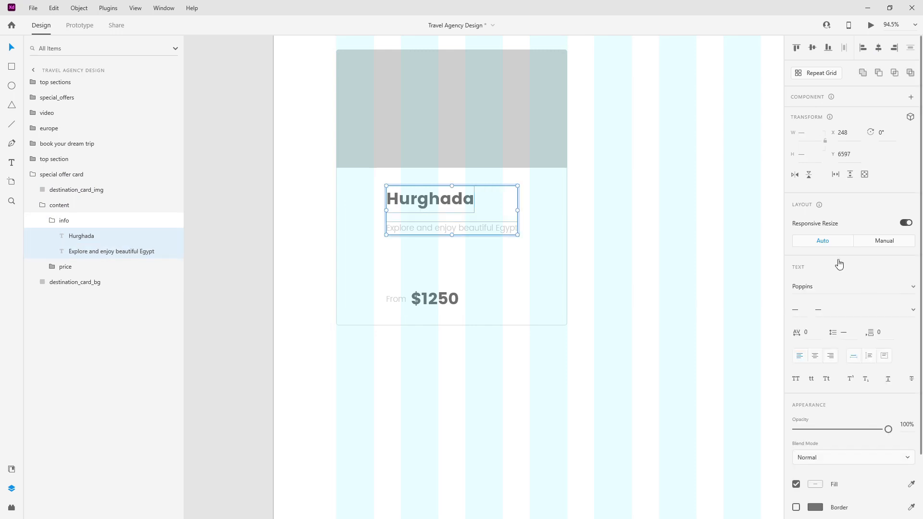
left_click(882, 51)
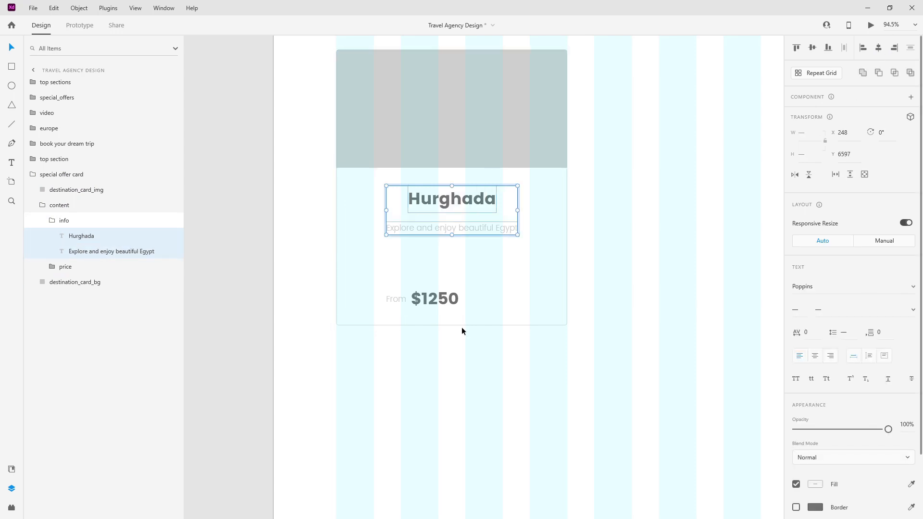
left_click(814, 356)
Step: Set the price group's stack spacing to 40 and centre it on the card
left_click(86, 282)
left_click(87, 272, "shift")
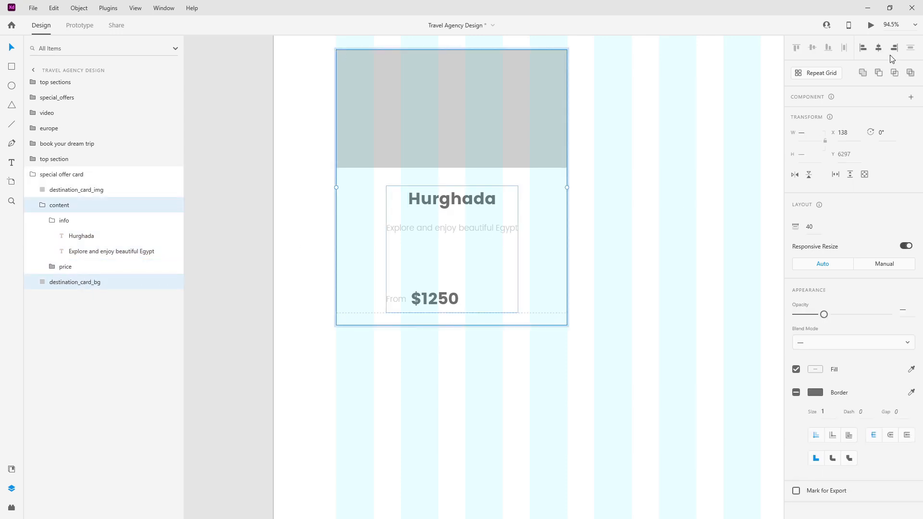
left_click(92, 271)
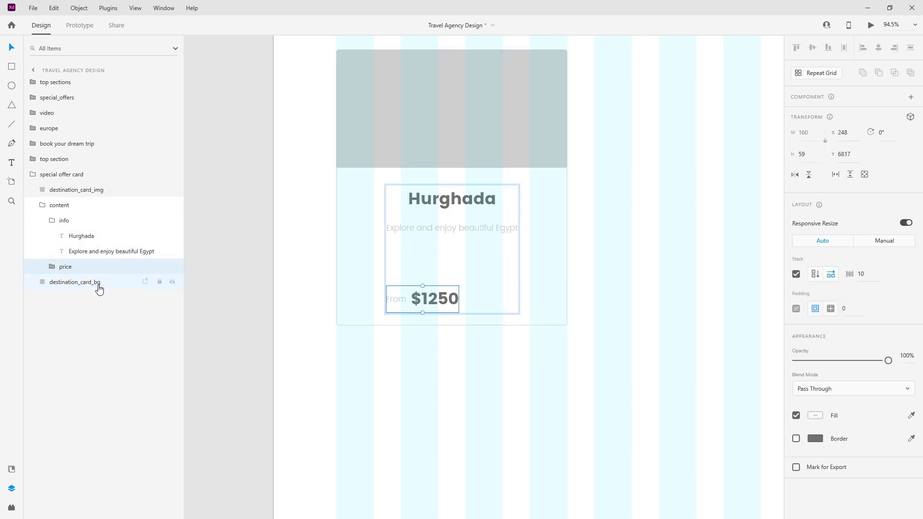
left_click(96, 284, "shift")
left_click(61, 221)
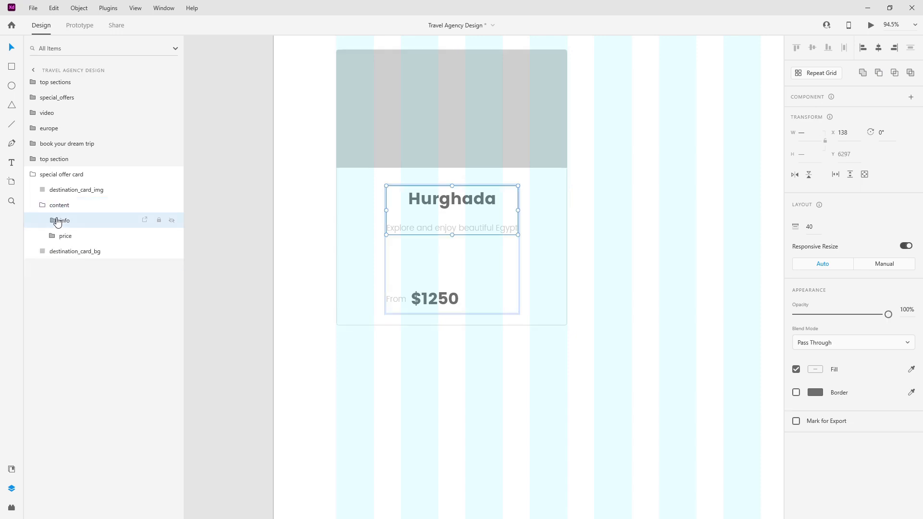
left_click_drag(434, 298, 443, 300)
left_click(860, 274)
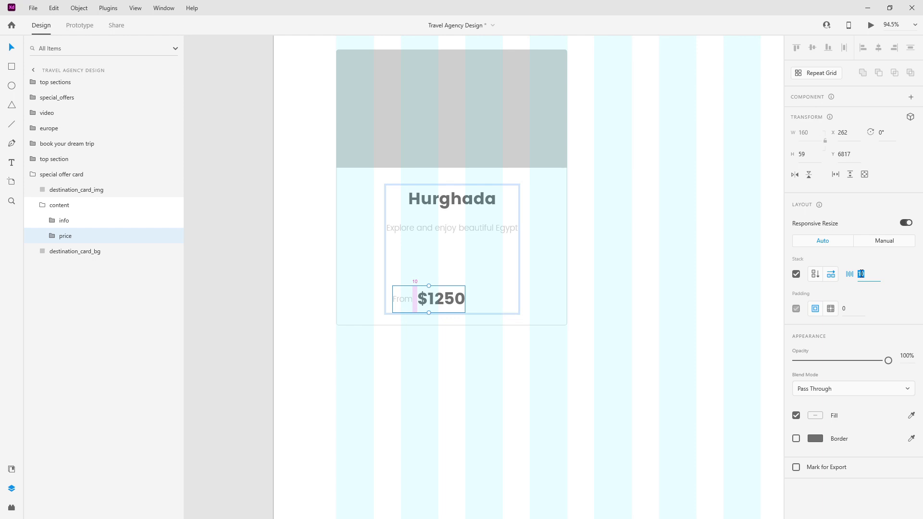
type("40")
left_click_drag(466, 301, 483, 301)
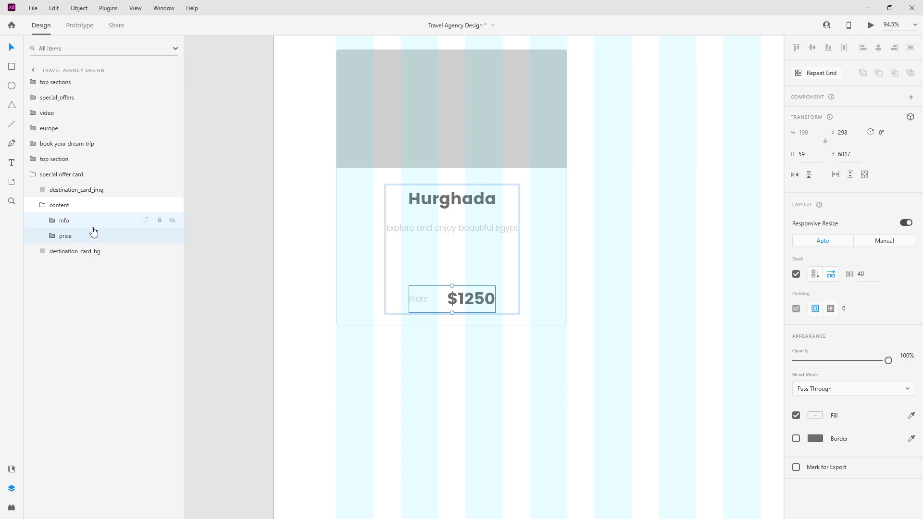
Step: Retitle the card 'Maldives' and paste the new island-escapes description as fixed-width text
double_click(478, 200)
double_click(476, 201)
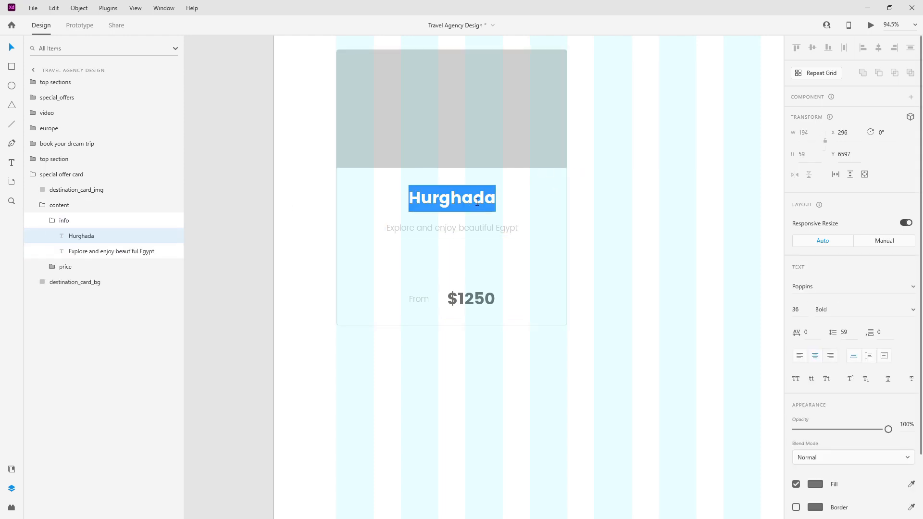
type("Maldives")
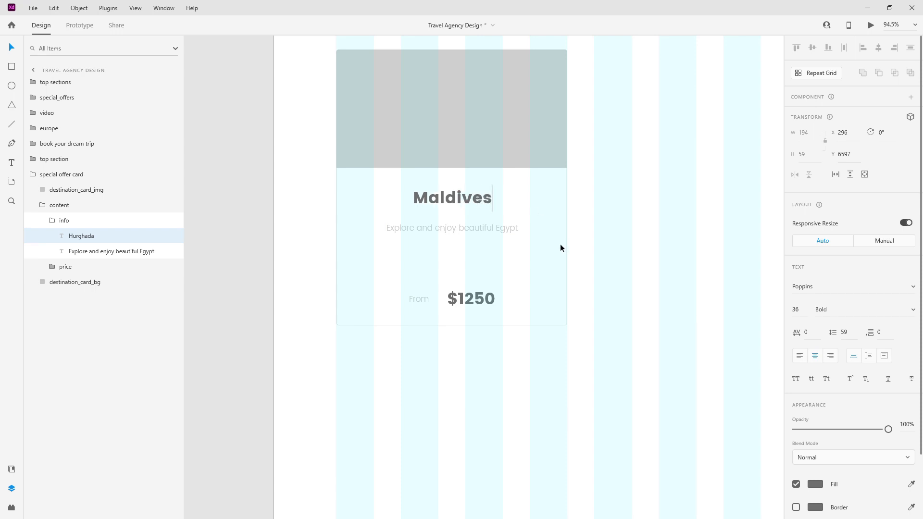
left_click(500, 231)
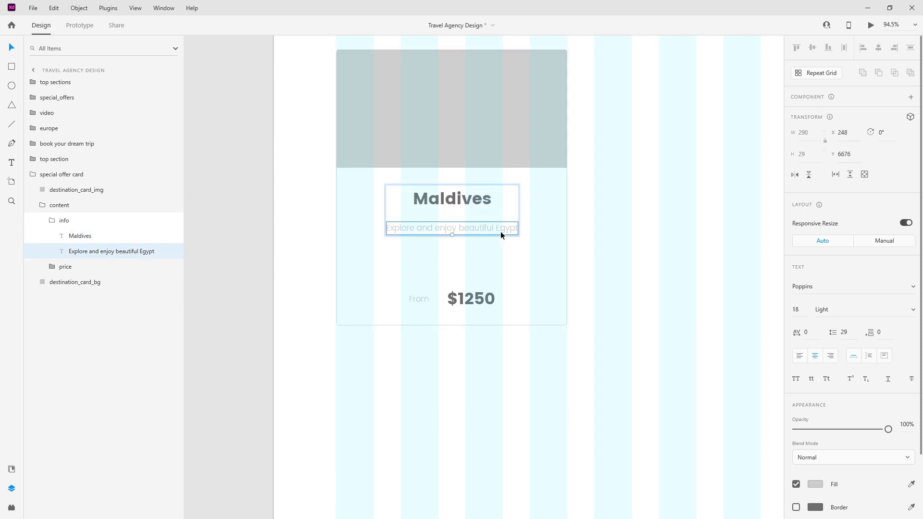
left_click(868, 355)
double_click(480, 232)
type("A country of unparalleled natural beauty, Island escapes doesn't get much better then this.")
key("Escape")
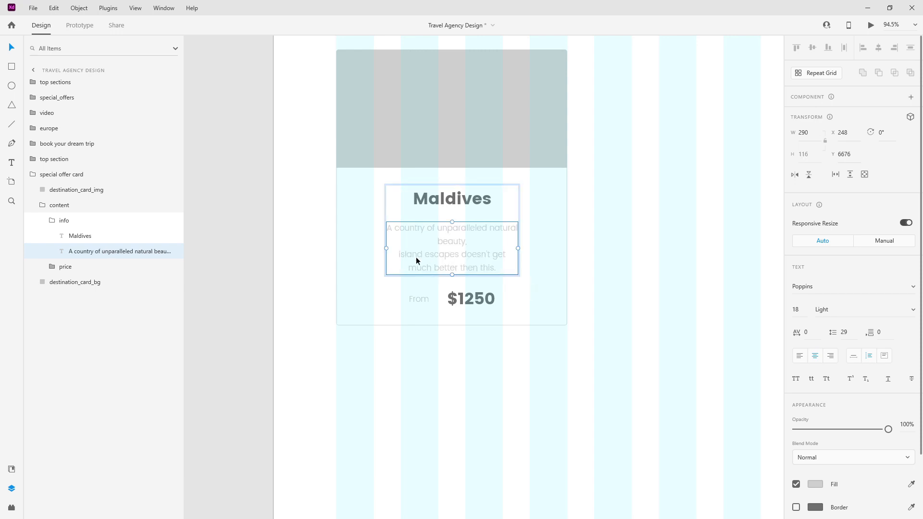
Step: Join the description into one paragraph, widen its box, and move it further below the title
double_click(406, 255)
left_click(401, 255)
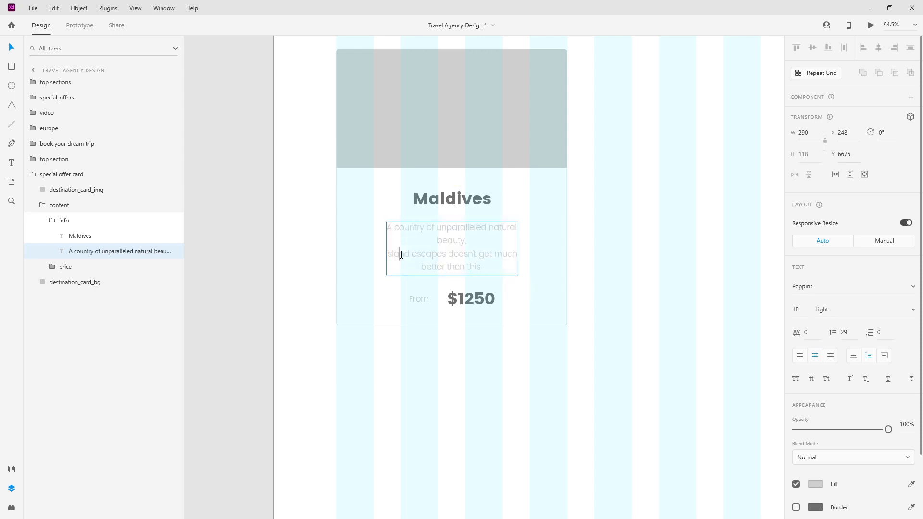
key("Left")
key("BackSpace")
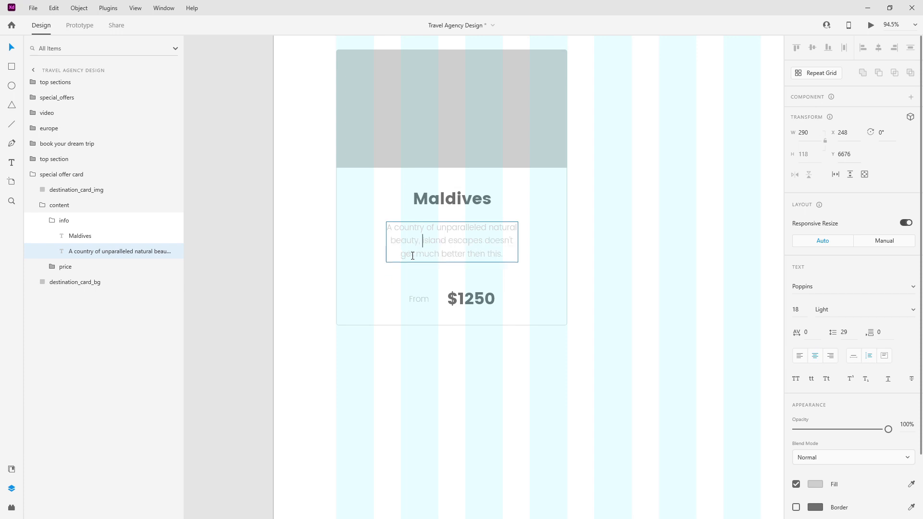
key("Escape")
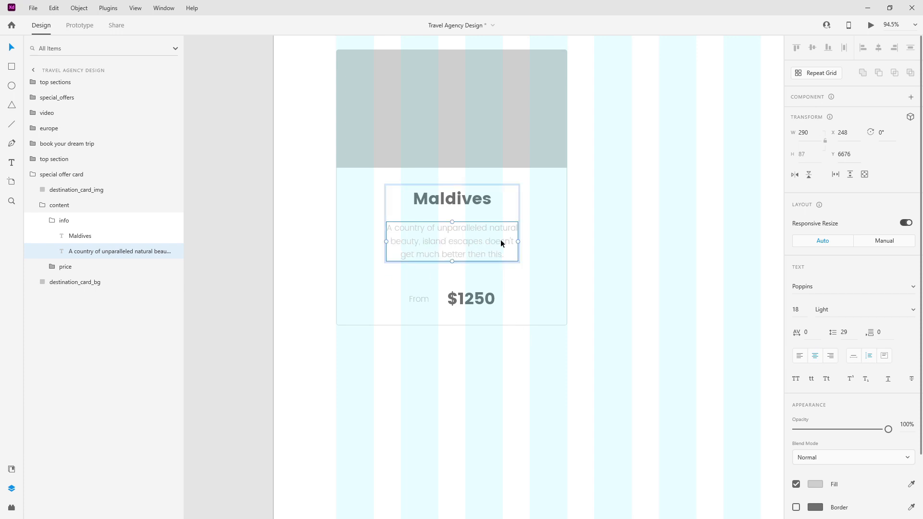
mouse_move(518, 241)
left_mouse_down()
mouse_move(580, 239)
mouse_move(506, 233)
left_mouse_up()
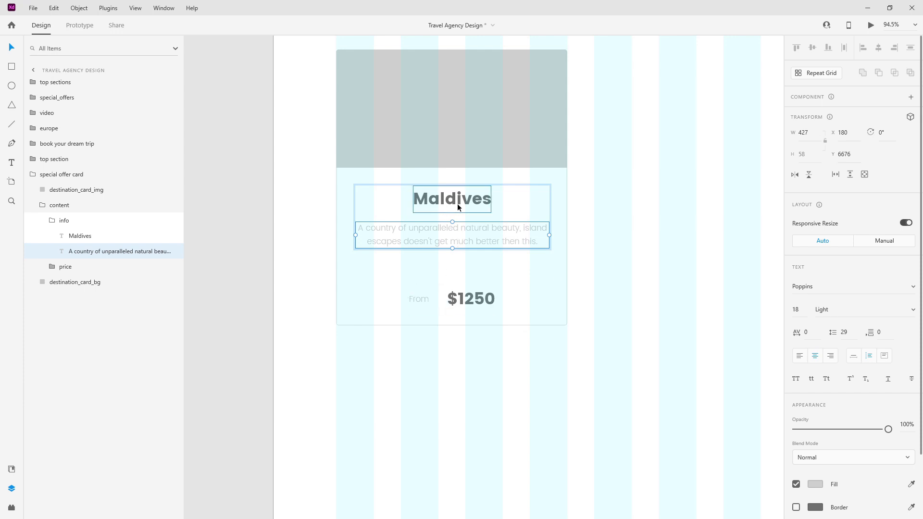
left_click_drag(464, 234, 465, 243)
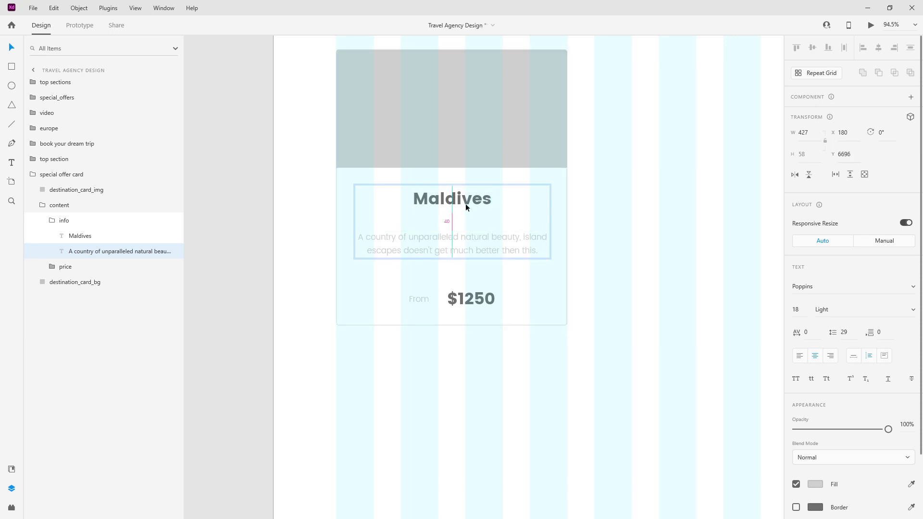
Step: Move the From $1250 price up closer beneath the description
left_click(53, 220)
left_click(95, 236)
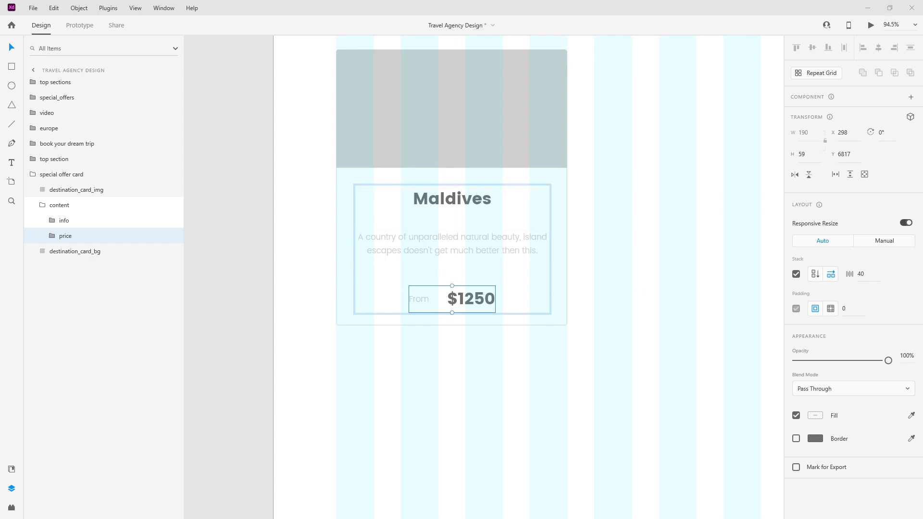
left_click_drag(456, 289, 457, 261)
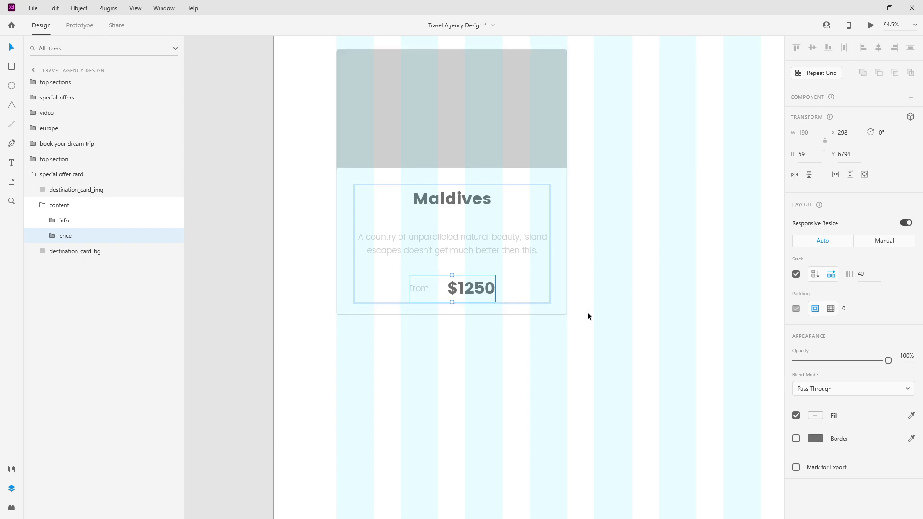
left_click(89, 253)
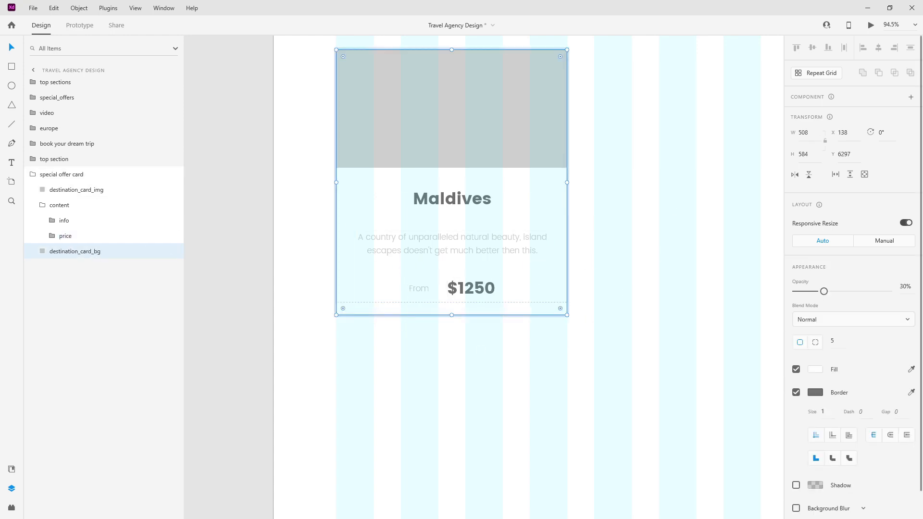
Step: Set the card background's height to 596
left_click(807, 154)
type("596")
key("Return")
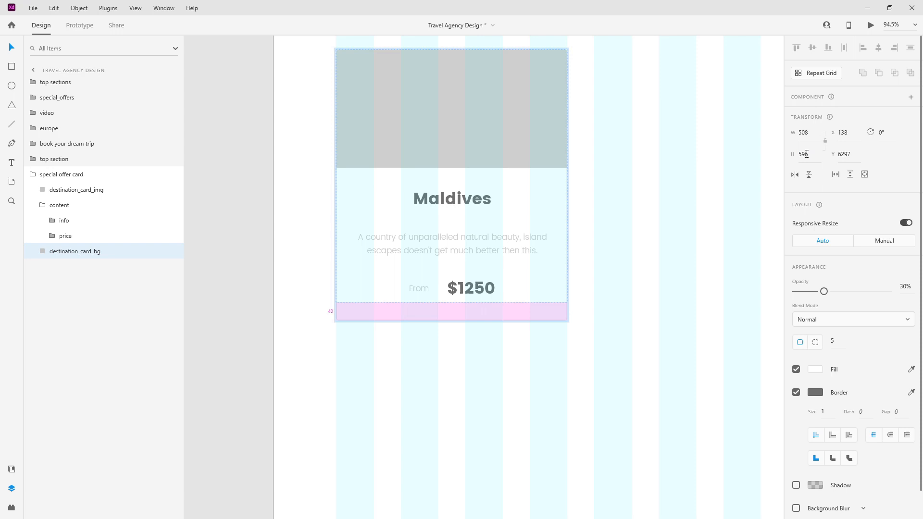
left_click(446, 201)
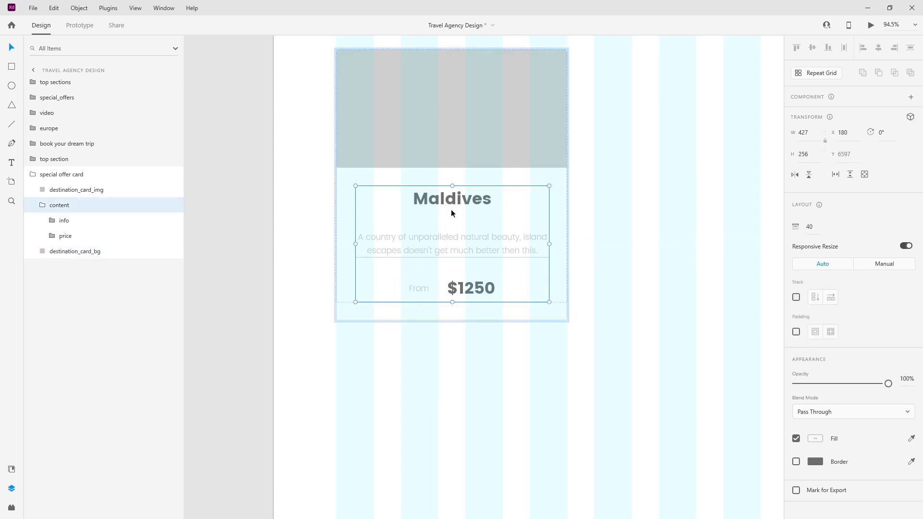
left_click(41, 208)
scroll(374, 187, "down", 2)
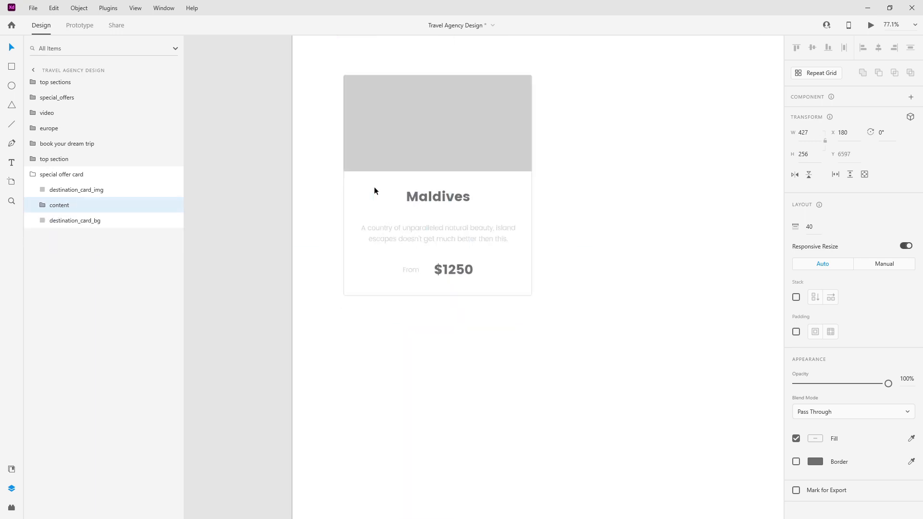
Step: Rename the special offer card group to 'destination card'
left_click(374, 146)
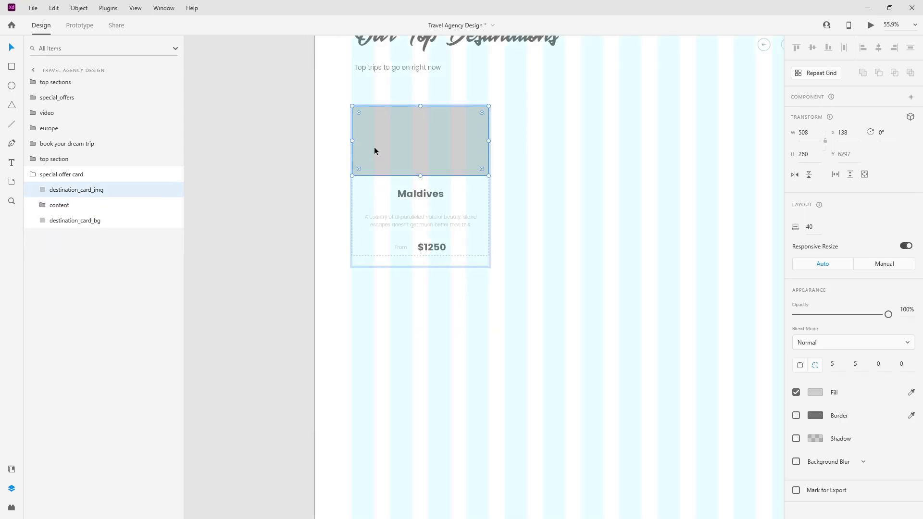
left_click(31, 176)
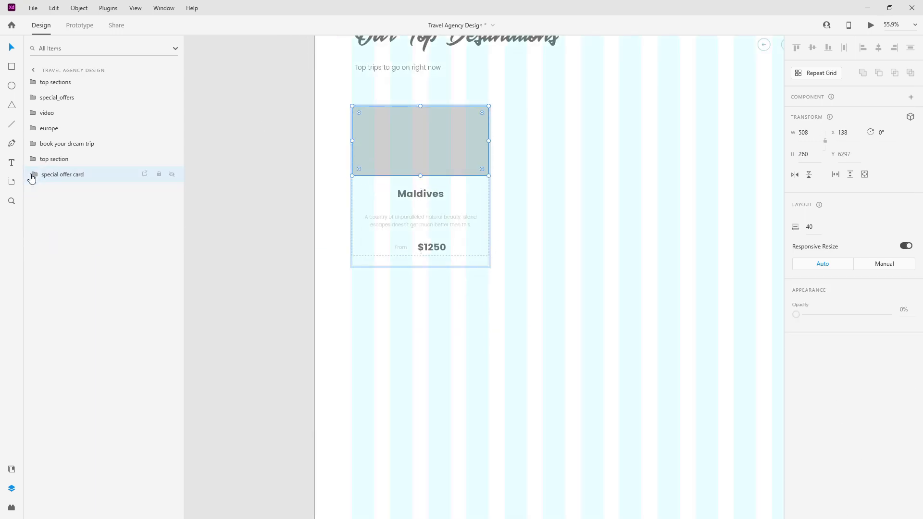
left_click(34, 176)
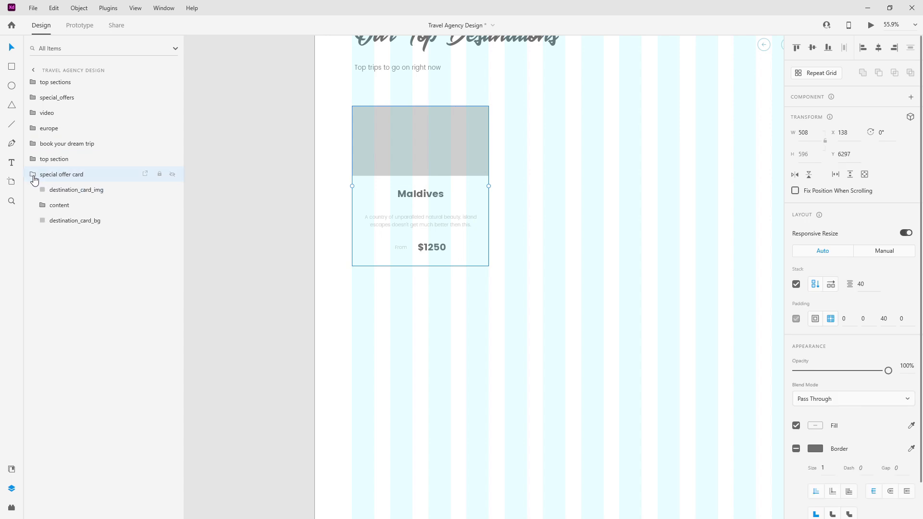
left_click(34, 180)
double_click(73, 174)
type("destination card")
key("Return")
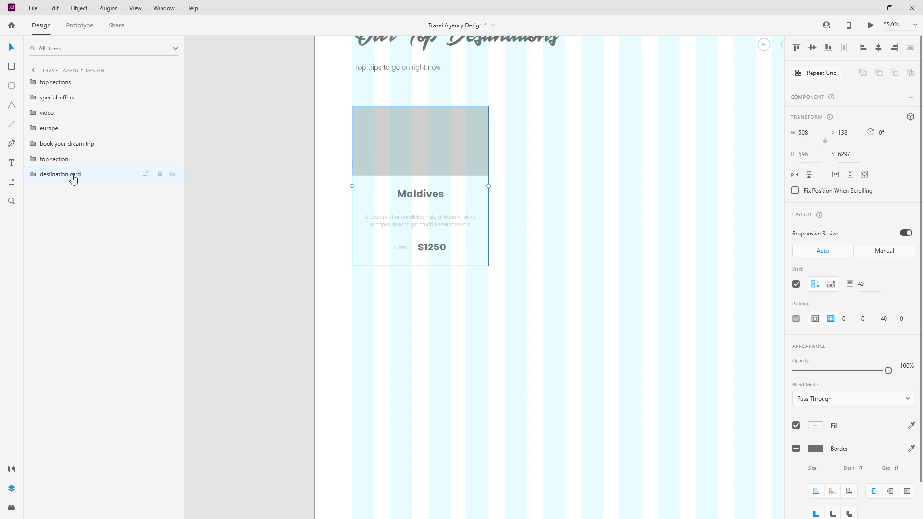
Step: Wrap the card in a new group named 'destinations' and enable stacking on it
key("ctrl+g")
double_click(58, 175)
type("des")
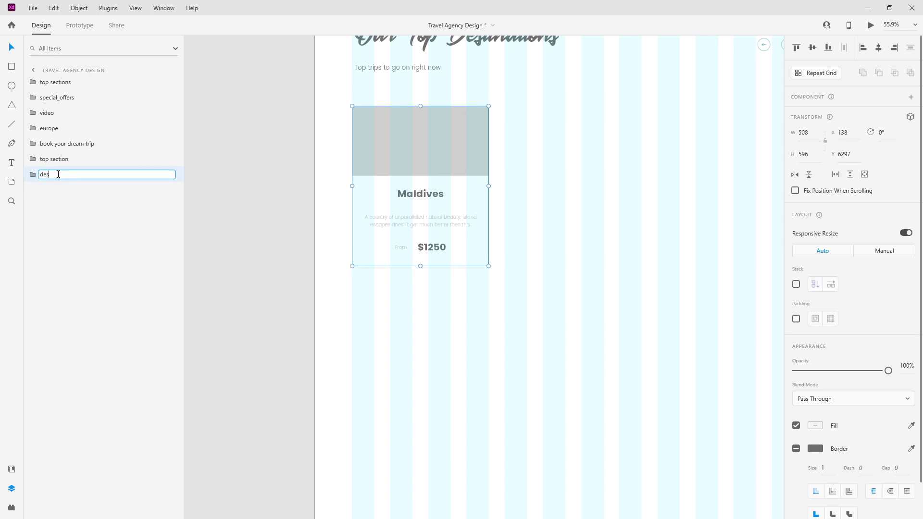
type("tinations")
key("Return")
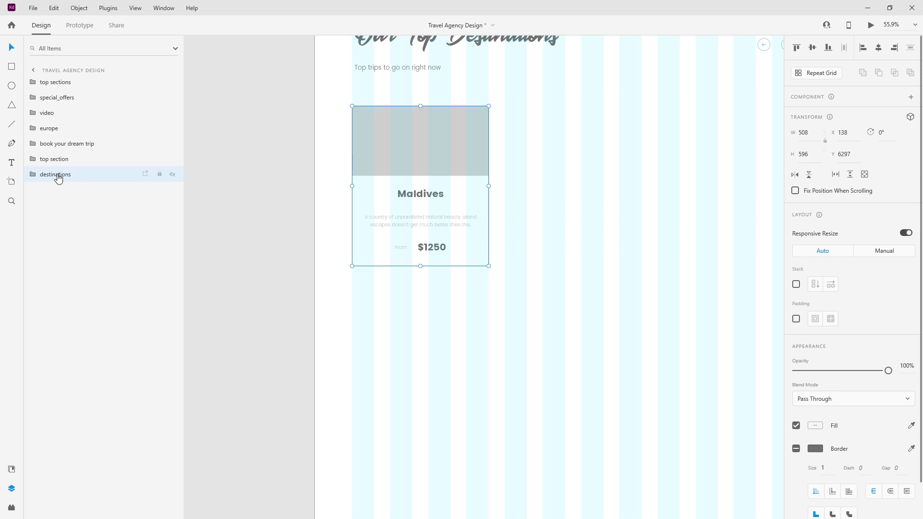
left_click(796, 284)
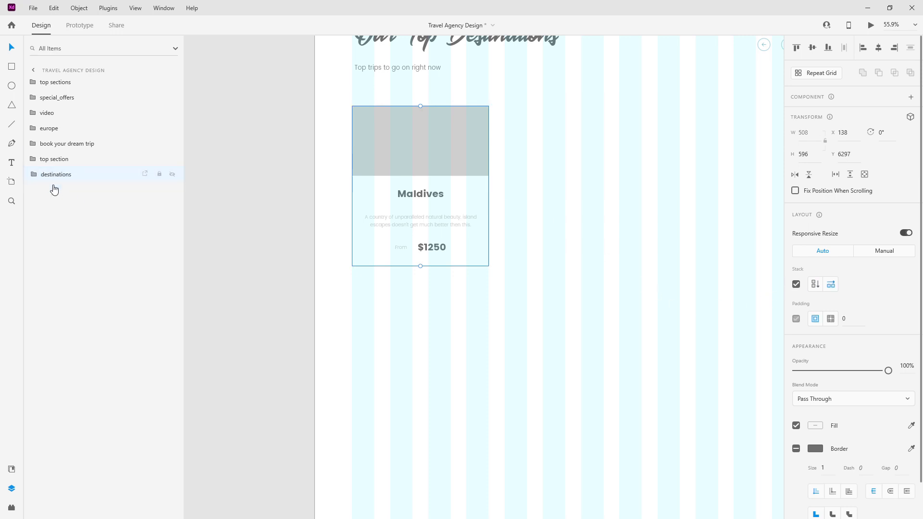
Step: Duplicate the destination card into a row of three spaced 60 apart
left_click(31, 174)
left_click(60, 190)
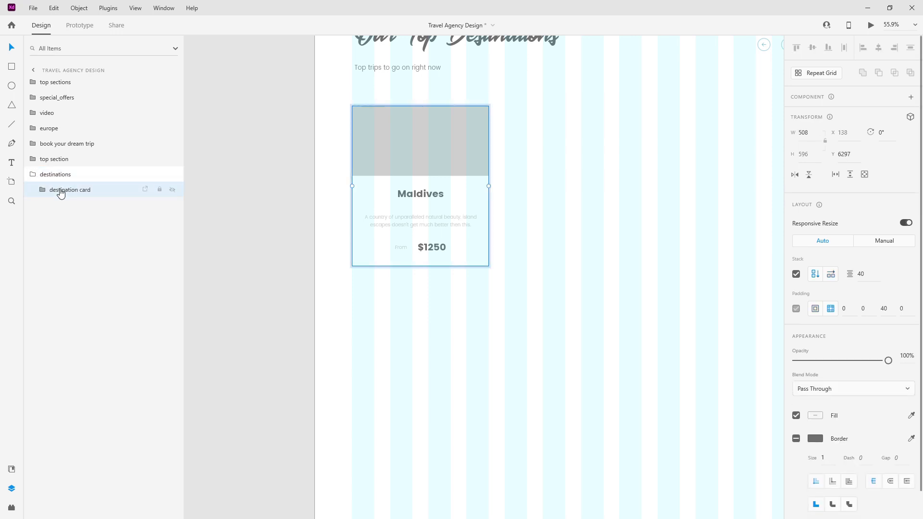
key("ctrl+d")
key("ctrl+d")
left_click(31, 175)
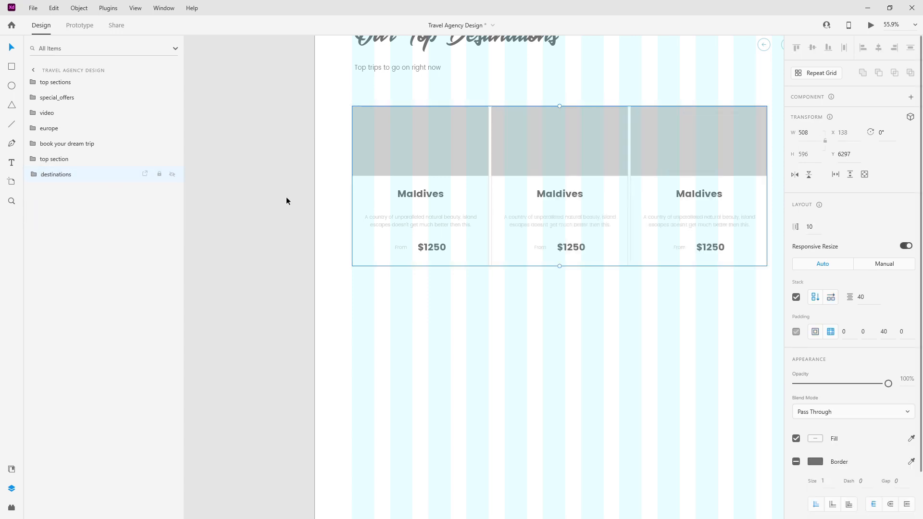
double_click(863, 284)
type("60")
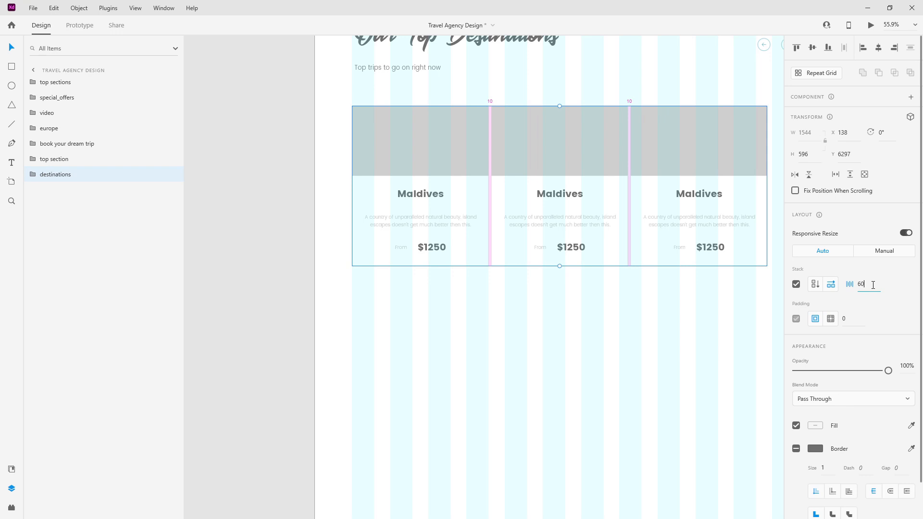
key("Return")
Step: Move the card row up to sit 40 below the Our Top Destinations heading
scroll(459, 141, "down", 4)
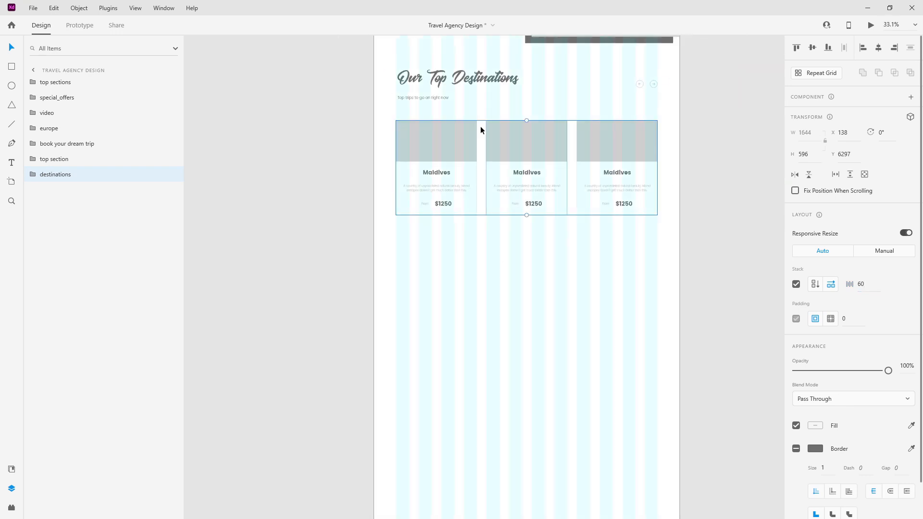
left_click_drag(428, 132, 429, 109)
key("shift+Down")
key("shift+Down")
key("shift+Down")
key("shift+Down")
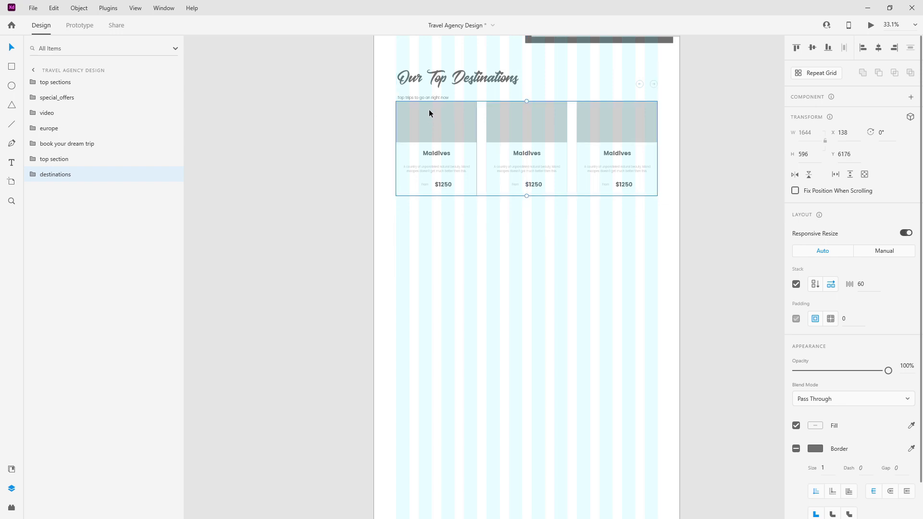
key("shift+Down")
key("shift+Down")
key("shift+Down")
key("shift+Down")
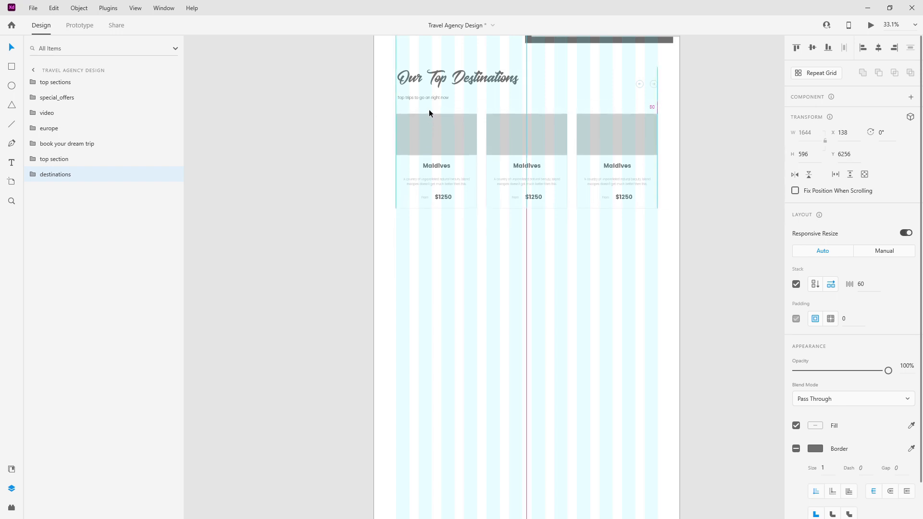
left_click(66, 162, "shift")
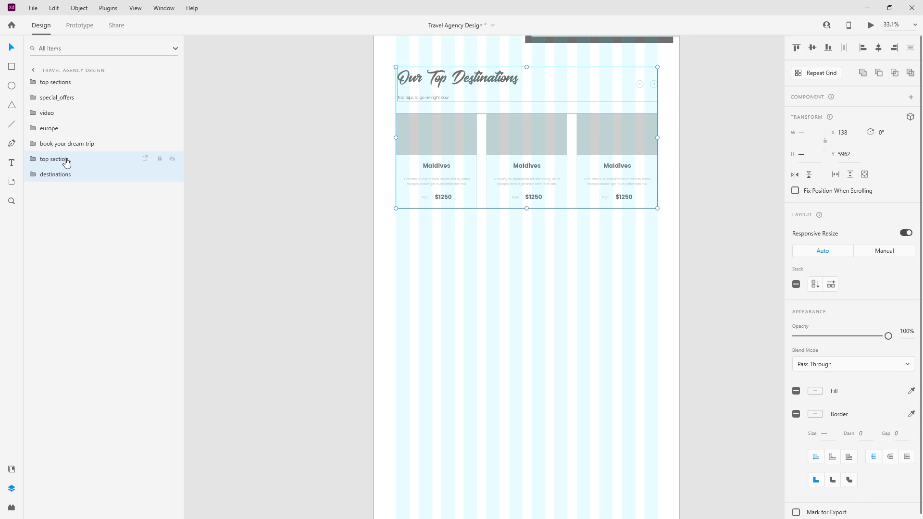
Step: Group the heading with the card row and name the group 'top destinations', fixing a typo
key("ctrl+g")
double_click(53, 159)
type("t")
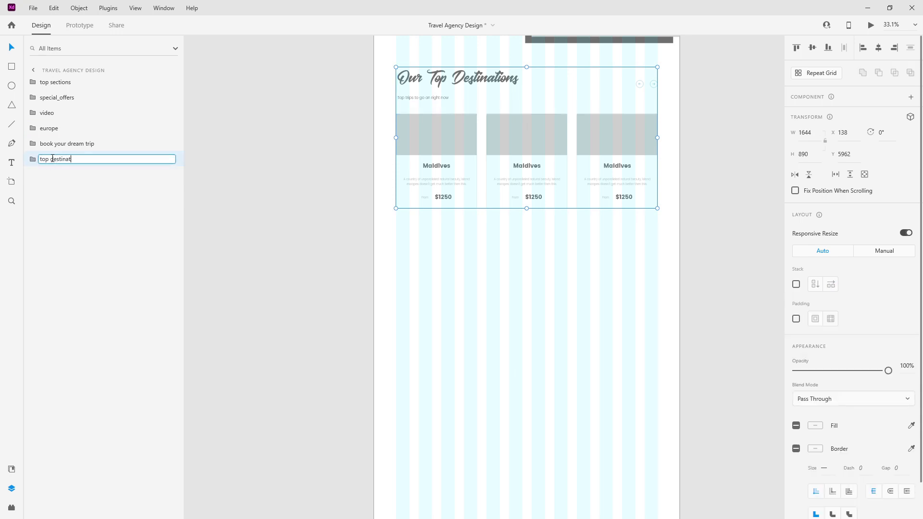
type("op destinations")
key("Return")
double_click(51, 159)
key("Right")
key("BackSpace")
type("d")
key("Return")
scroll(528, 171, "down", 3)
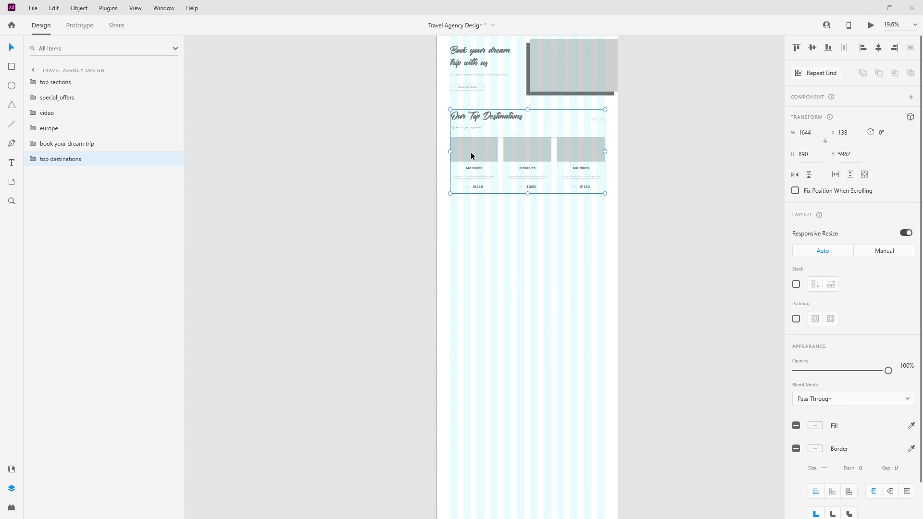
scroll(472, 154, "up", 5)
double_click(520, 112)
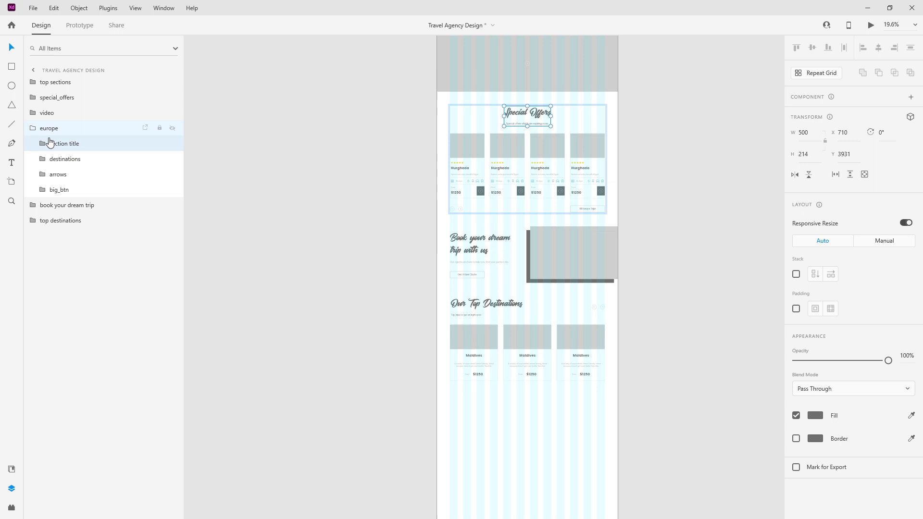
Step: Paste the Special Offers title below the destination cards, layered after top destinations
left_click(35, 130)
key("ctrl+v")
left_click_drag(538, 117, 538, 443)
scroll(538, 298, "down", 4)
scroll(537, 299, "up", 3)
left_click_drag(533, 305, 521, 249)
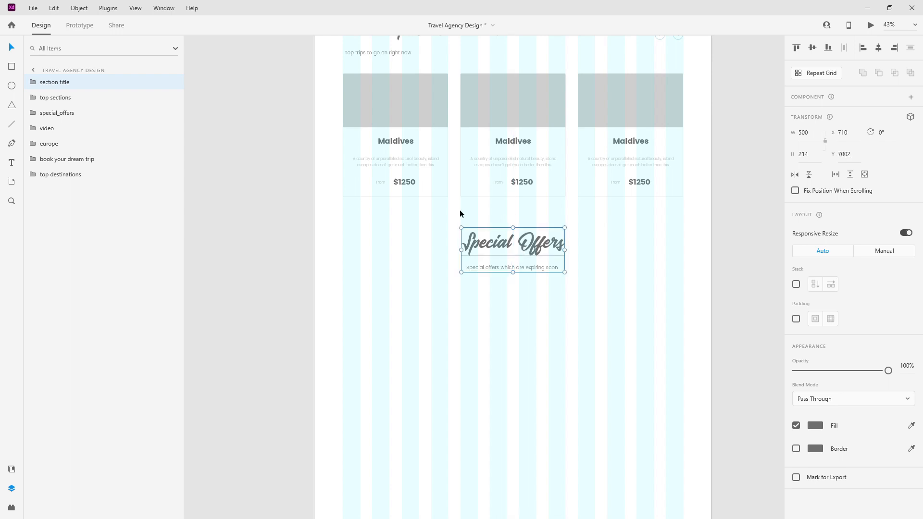
left_click_drag(43, 91, 47, 199)
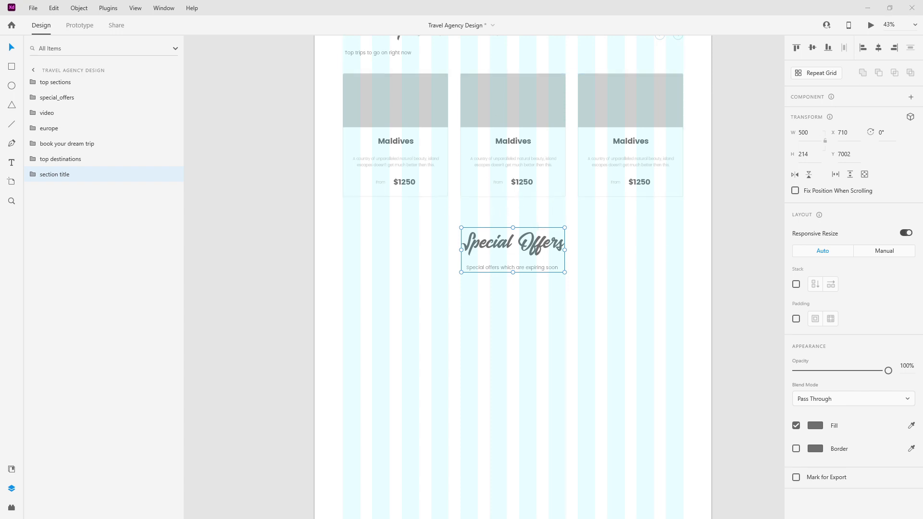
Step: Change the copied heading to 'Travelers Love Us'
double_click(552, 245)
double_click(543, 246)
type("Travelers Love Us")
key("Escape")
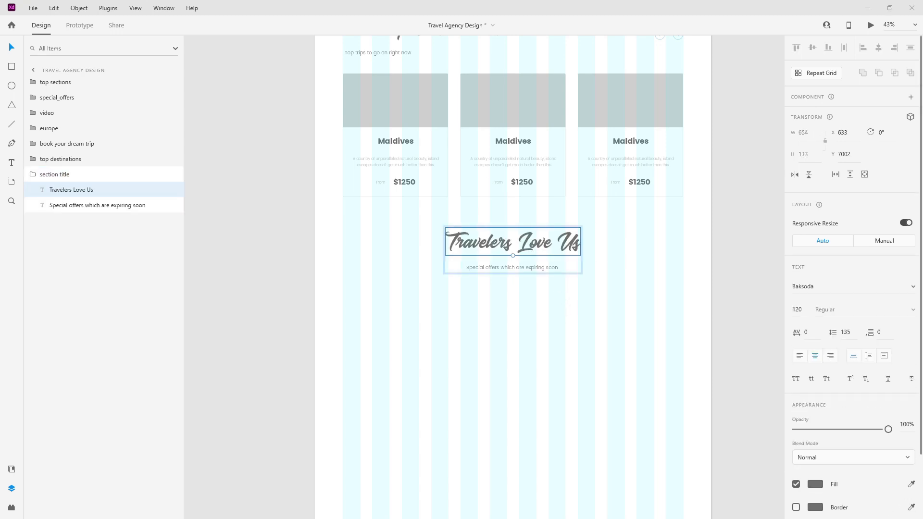
Step: Replace the subtitle with 'See what people are saying about travelling with us'
double_click(514, 267)
type("See what people are saying about travelling with us")
key("Escape")
left_click(33, 175)
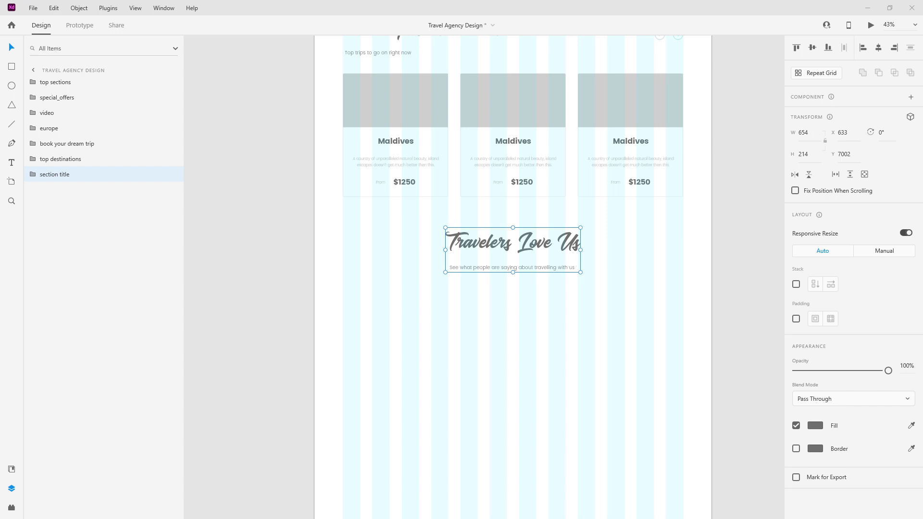
scroll(507, 321, "up", 3)
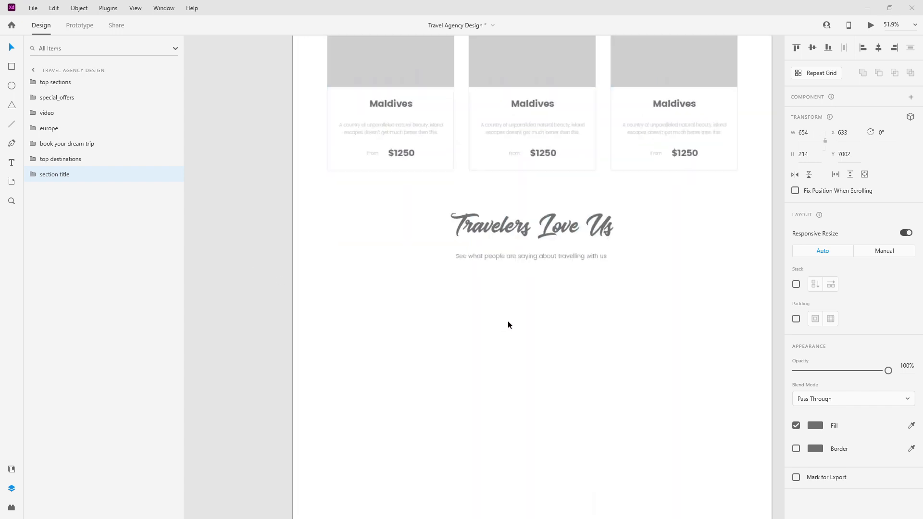
scroll(507, 321, "down", 2)
left_click(13, 67)
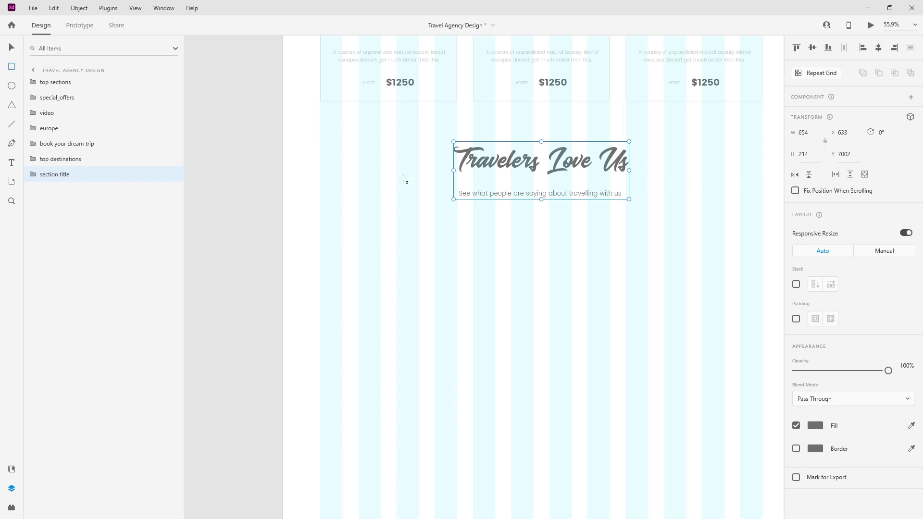
Step: Draw a rectangle below the subtitle, sized 1076 × 400 with corner radius 5
mouse_move(397, 241)
left_mouse_down()
mouse_move(618, 305)
mouse_move(646, 327)
left_mouse_up()
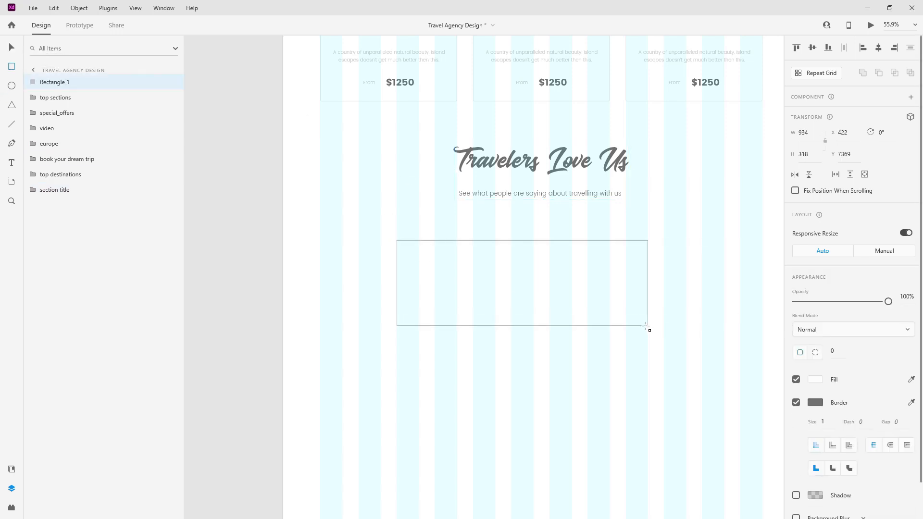
scroll(645, 326, "down", 1)
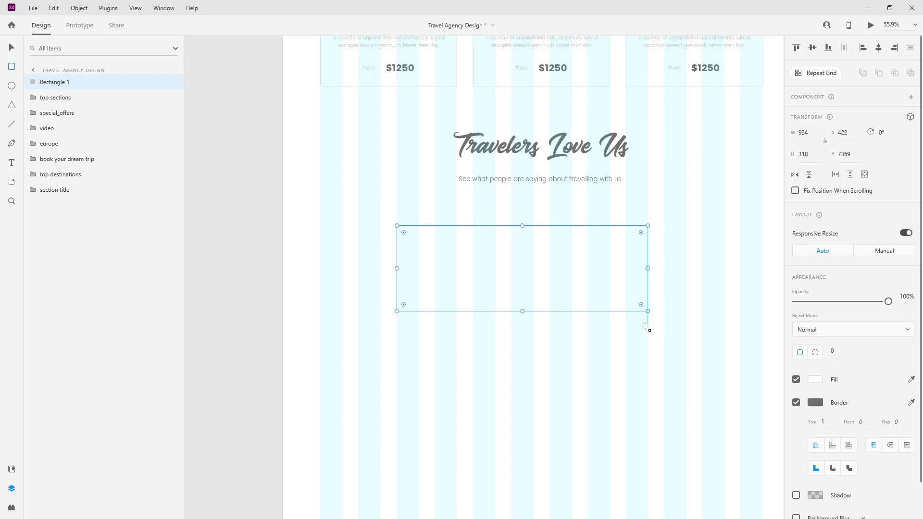
left_click(13, 48)
scroll(505, 155, "down", 2)
left_click_drag(611, 244, 641, 243)
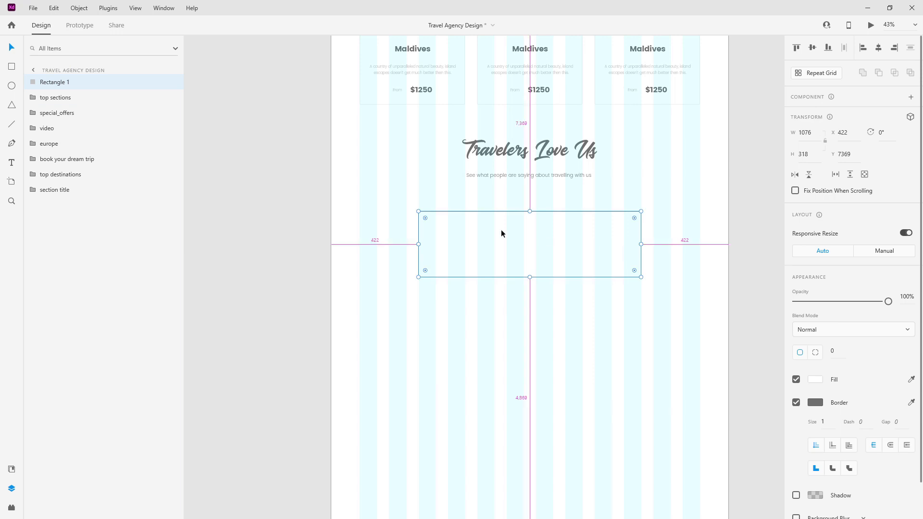
scroll(501, 234, "up", 2)
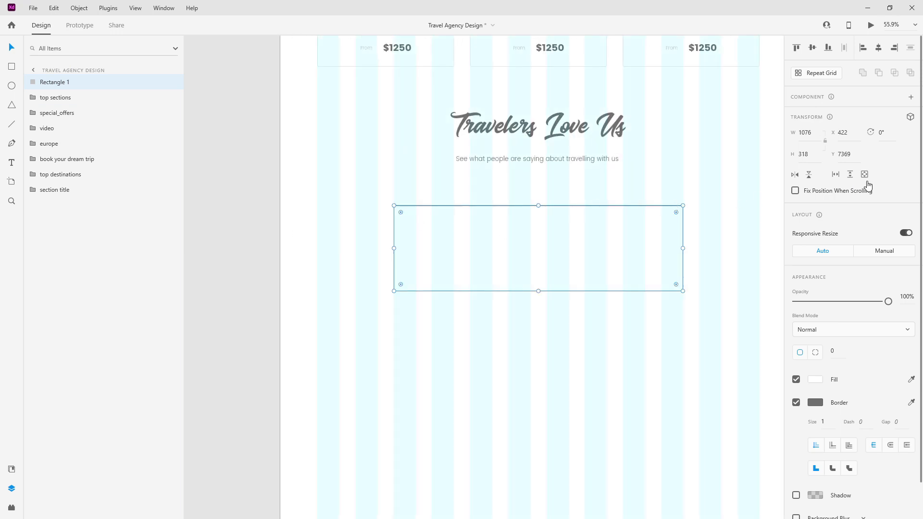
left_click(815, 156)
type("400")
key("Return")
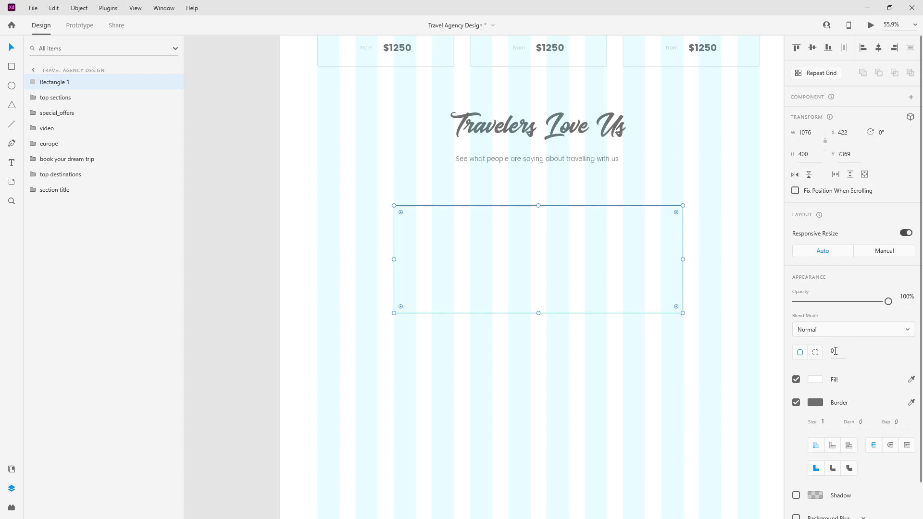
type("5")
Step: Move the rectangle's layer below the section title and name it testimonial_card_bg
left_click_drag(56, 89, 45, 200)
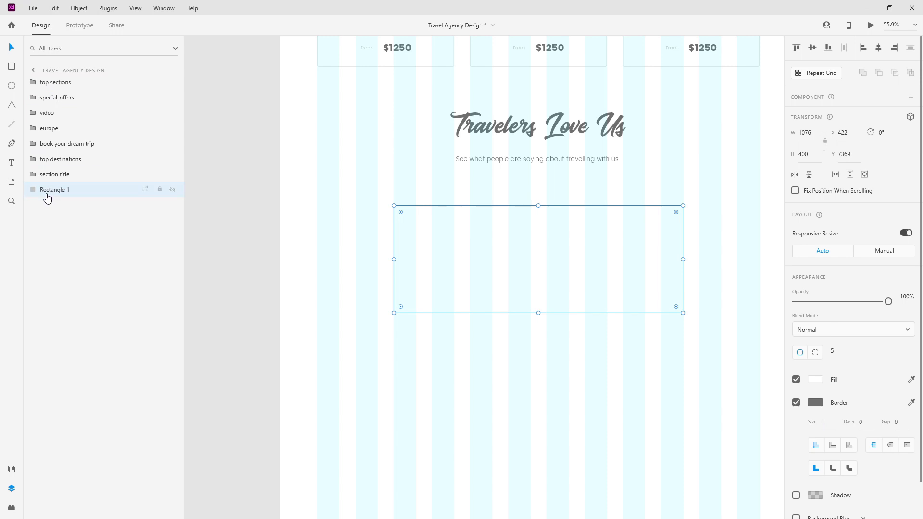
key("t")
double_click(47, 192)
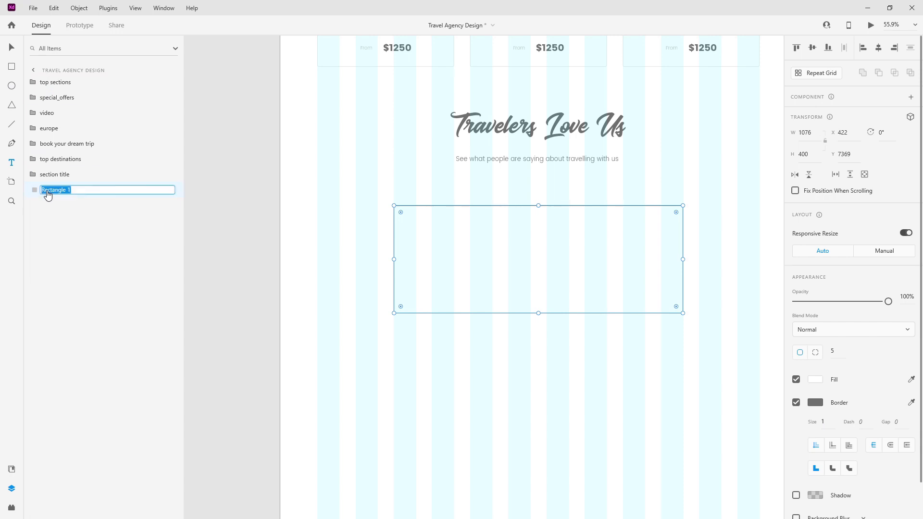
type("testimonial")
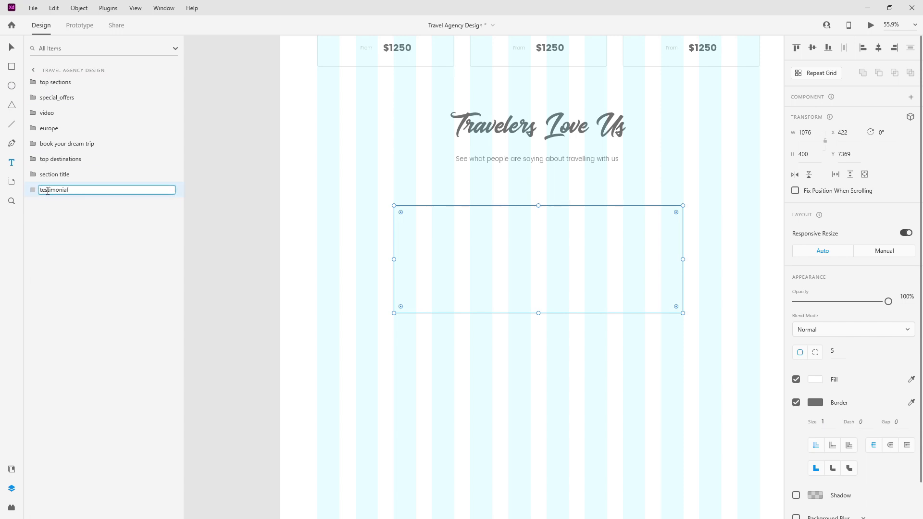
type("_card_bg")
key("Return")
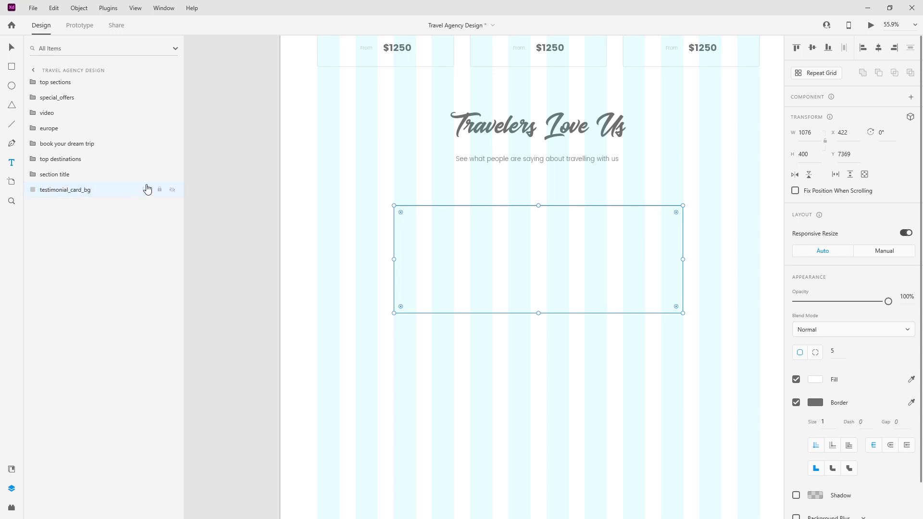
Step: Duplicate the card rectangle and rename the copy testimonial_img
key("ctrl+d")
double_click(58, 189)
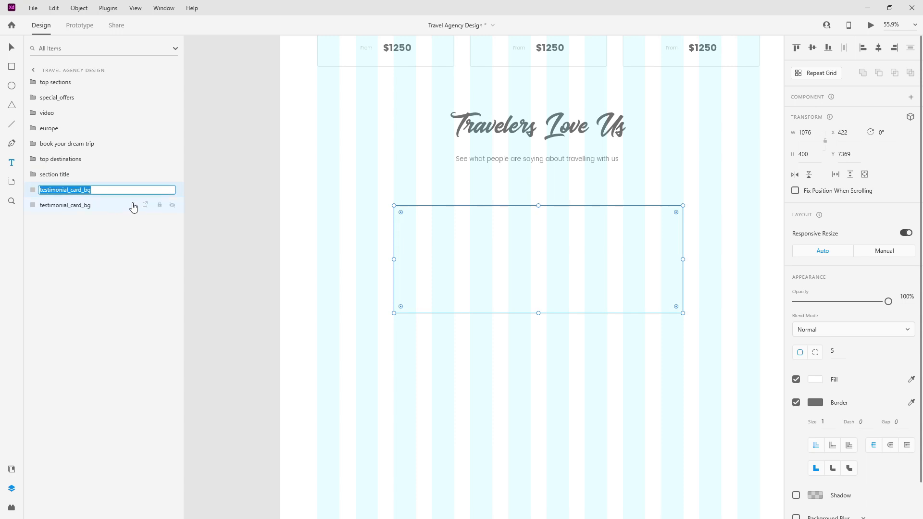
key("Right")
type("img")
key("Return")
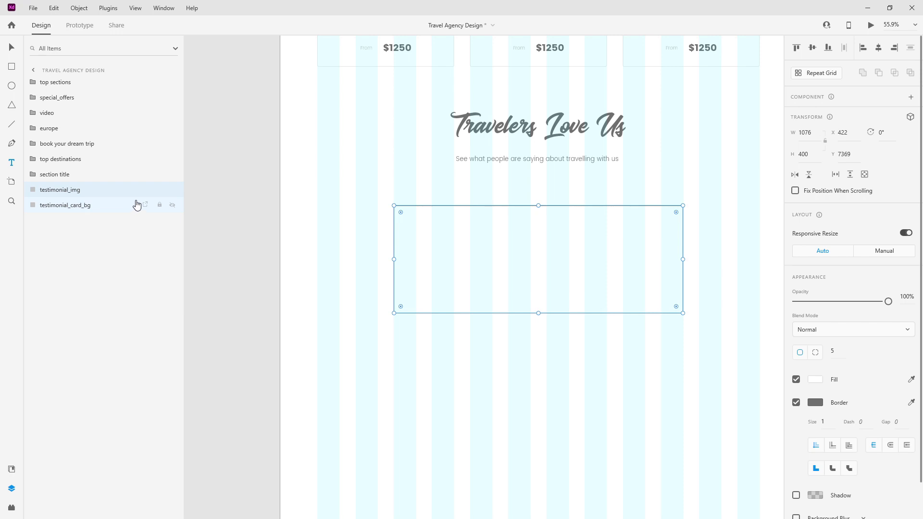
Step: Narrow testimonial_img to 366 wide and set its corner radii to 5, 0, 0, 5
left_click_drag(682, 260, 492, 266)
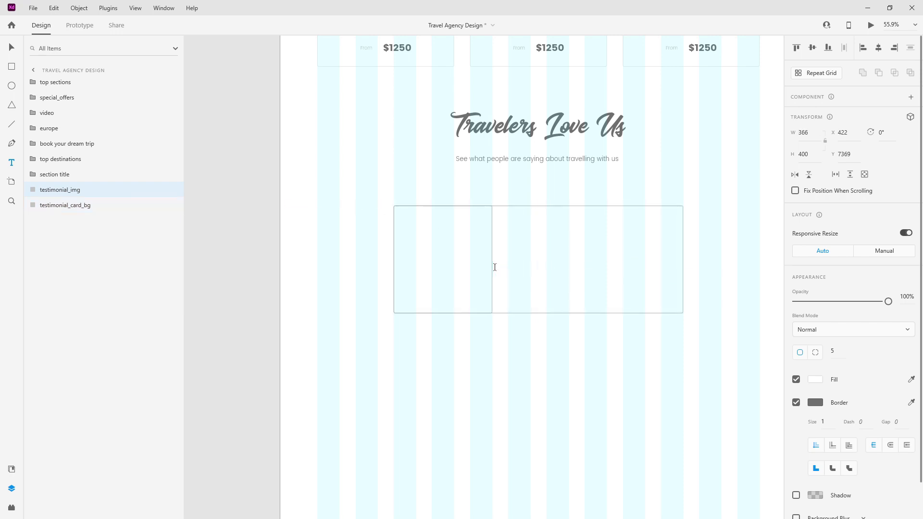
scroll(464, 262, "up", 4)
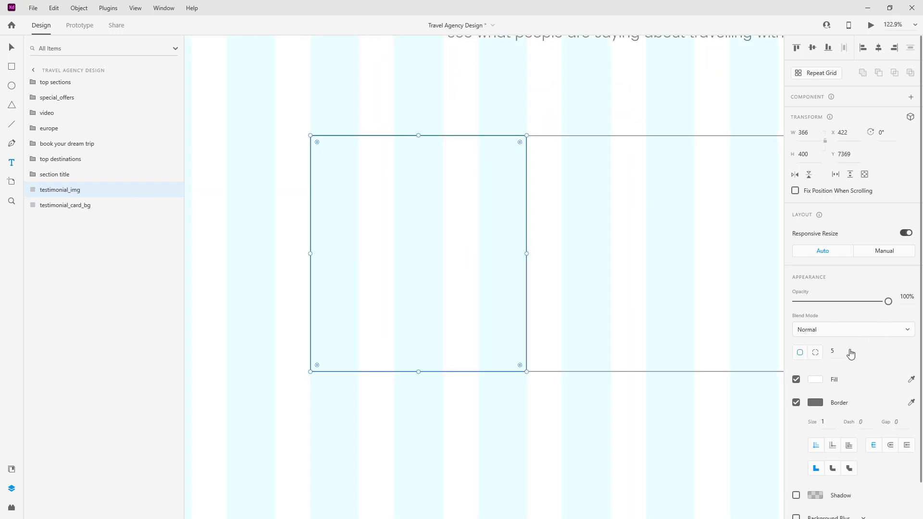
left_click(814, 356)
scroll(540, 108, "up", 3)
scroll(516, 158, "down", 3)
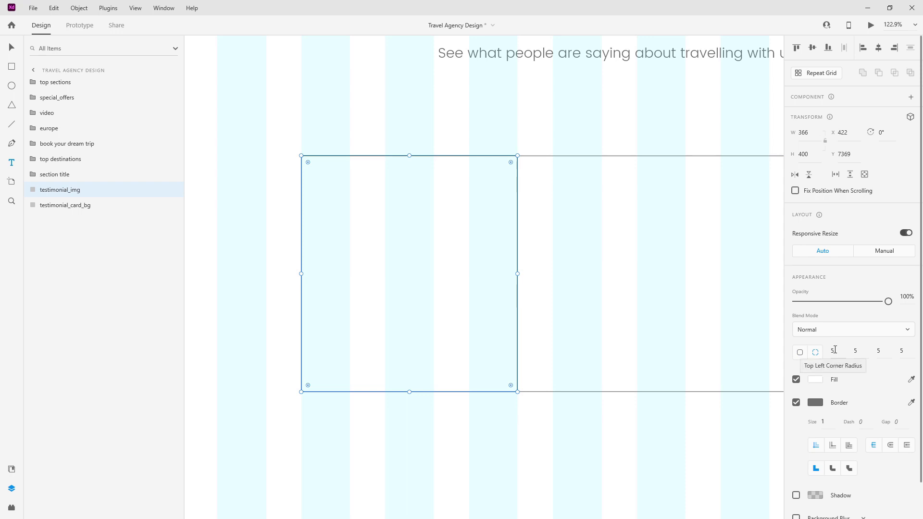
left_click(859, 350)
type("0")
left_click(883, 348)
type("0")
key("Return")
Step: Fill testimonial_img with the light_grey asset colour and remove its border
scroll(341, 173, "down", 3)
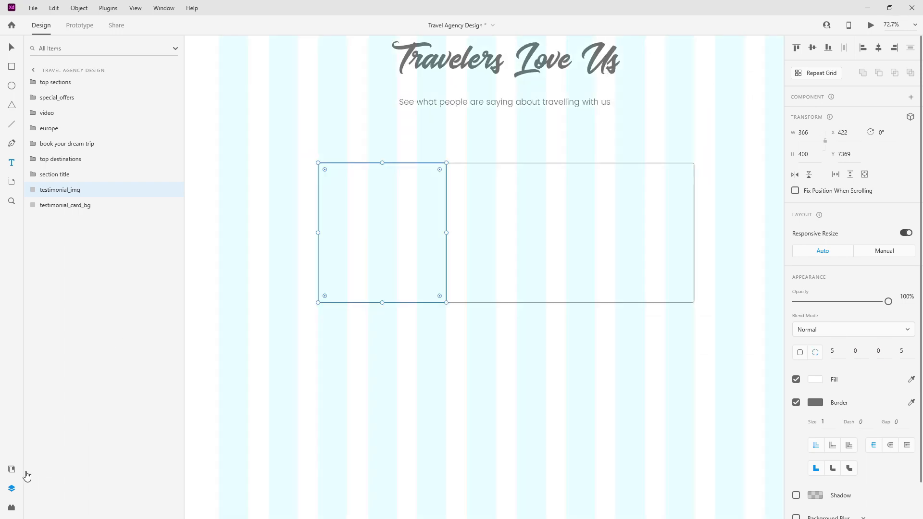
left_click(12, 468)
left_click(51, 138)
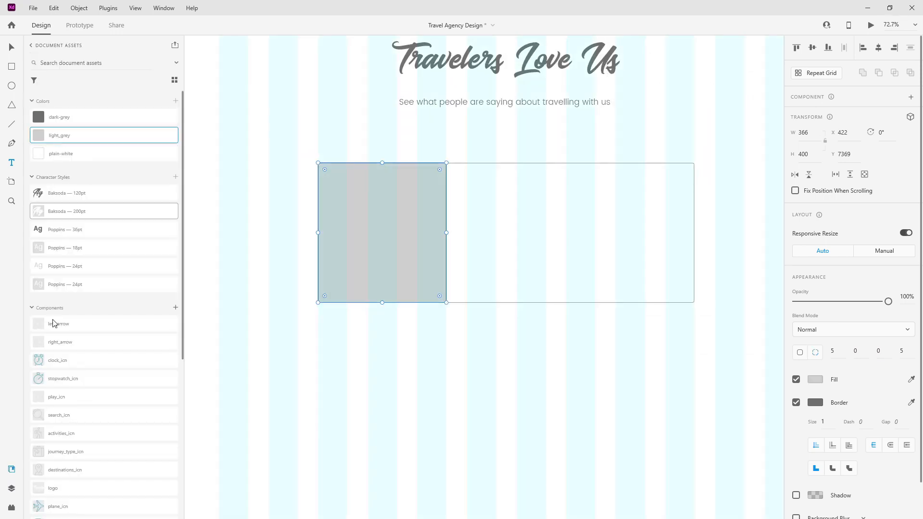
left_click(11, 489)
scroll(397, 237, "up", 4)
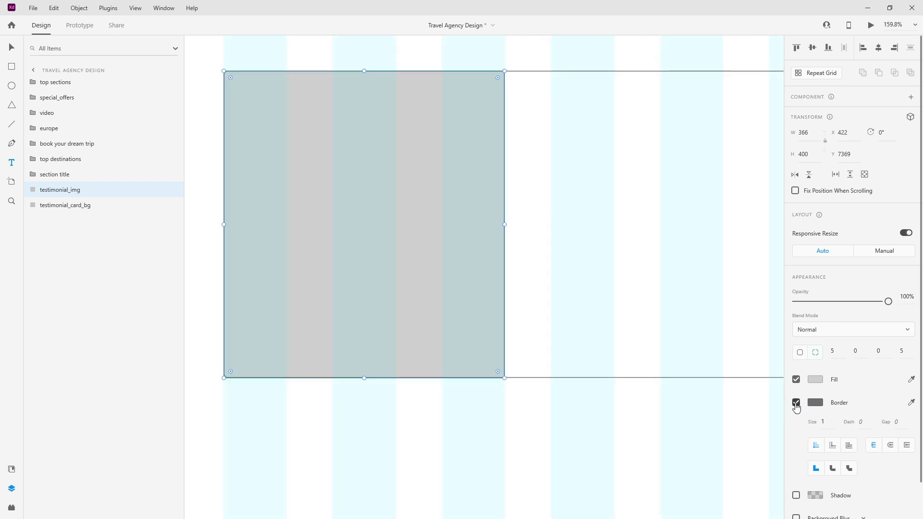
left_click(796, 403)
scroll(358, 198, "down", 3)
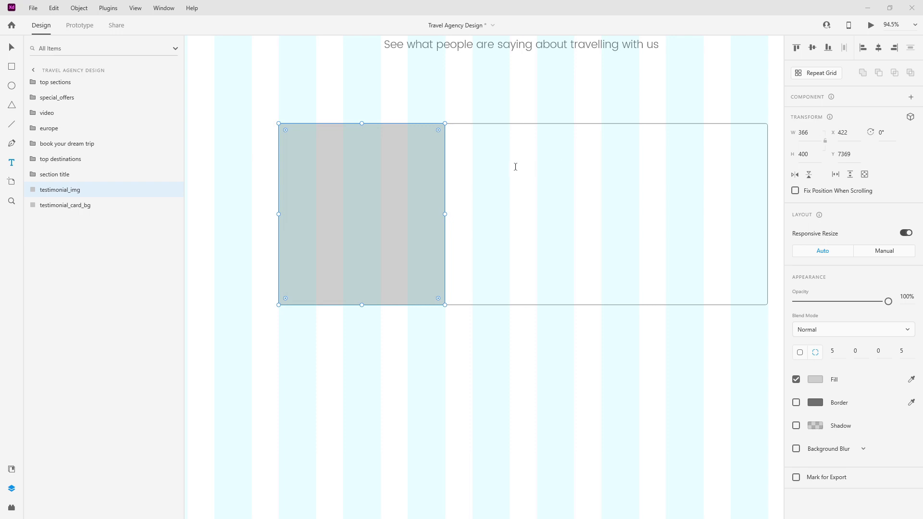
left_click(471, 162)
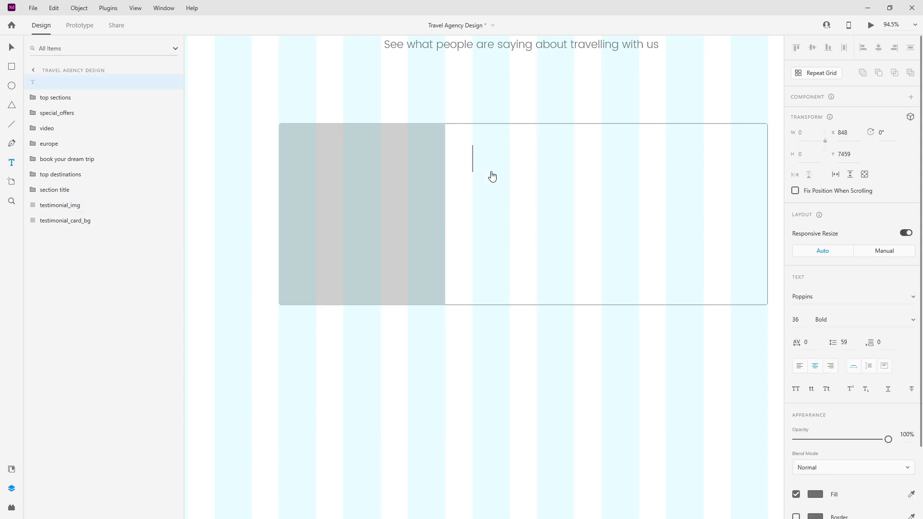
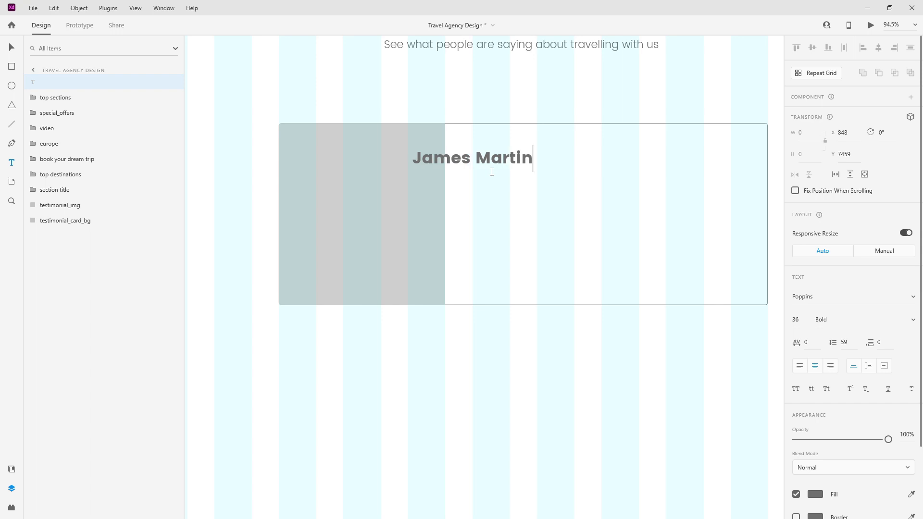
key("ctrl+a")
left_click(799, 366)
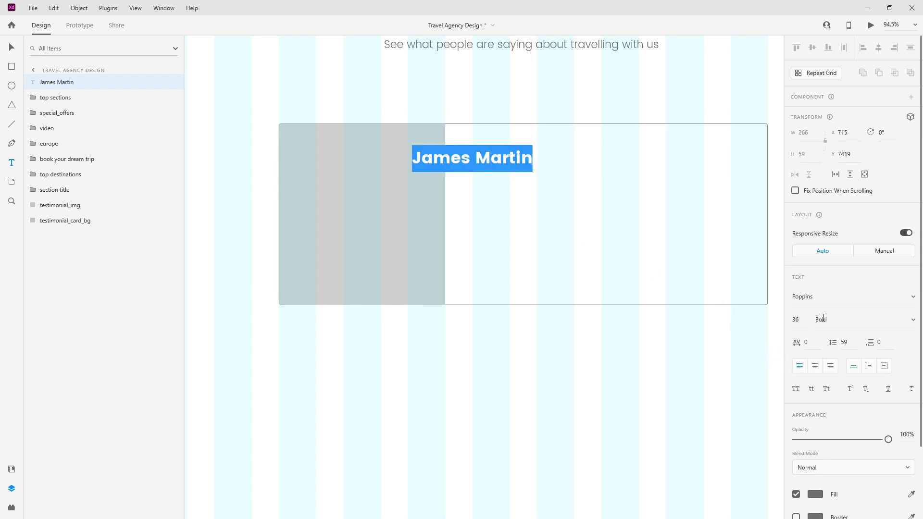
key("Escape")
left_click_drag(481, 154, 545, 163)
left_click_drag(80, 82, 91, 206)
left_click_drag(533, 169, 543, 211, "alt")
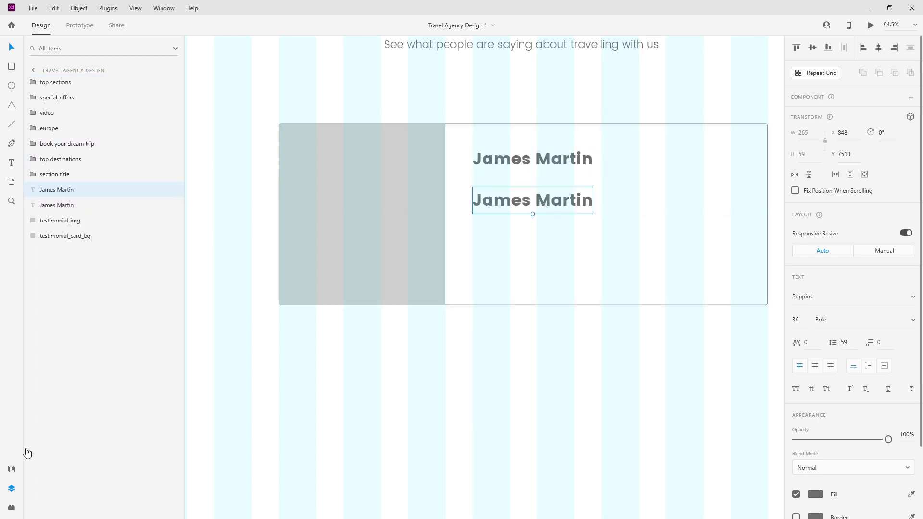
Step: Style the copy as Poppins 18pt in light_grey and save it as a character style
left_click(12, 468)
left_click(107, 269)
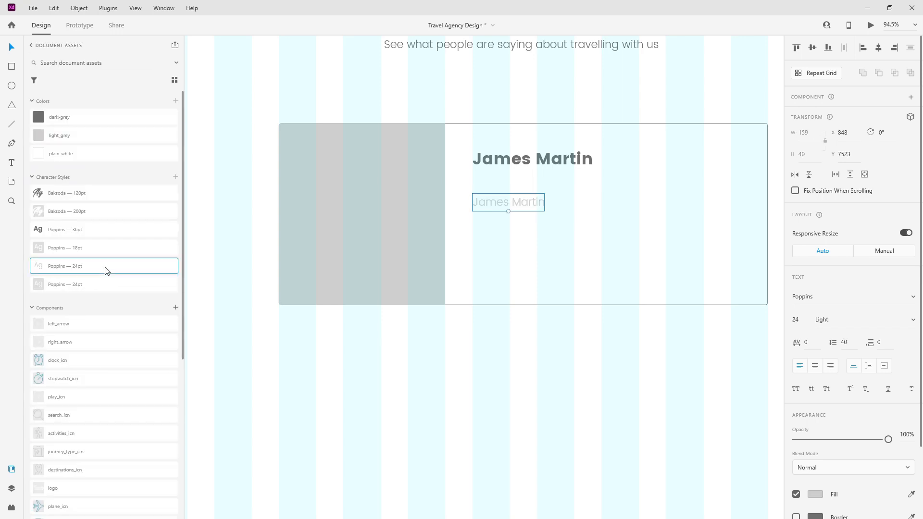
left_click(12, 488)
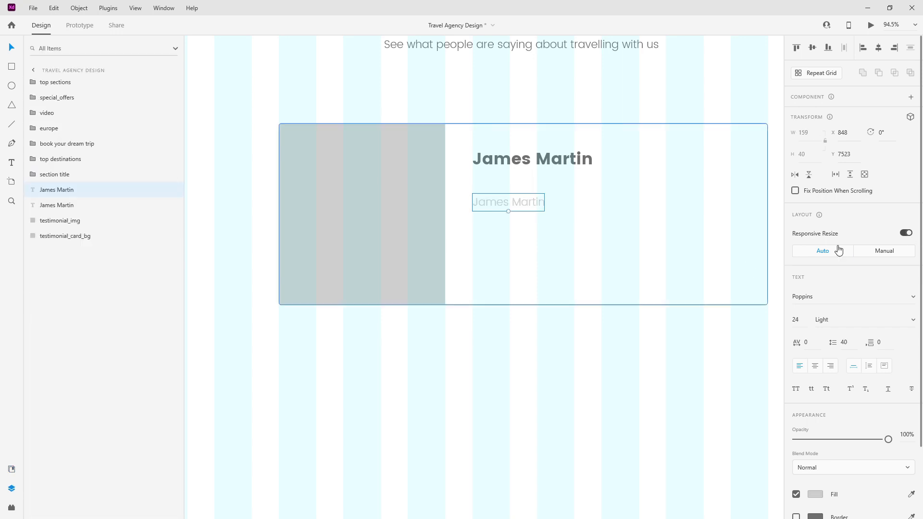
left_click(11, 469)
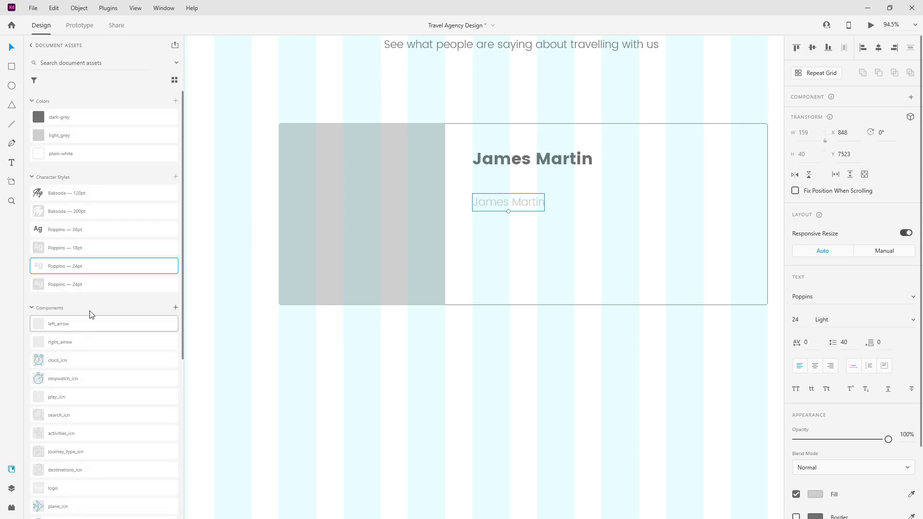
left_click(97, 249)
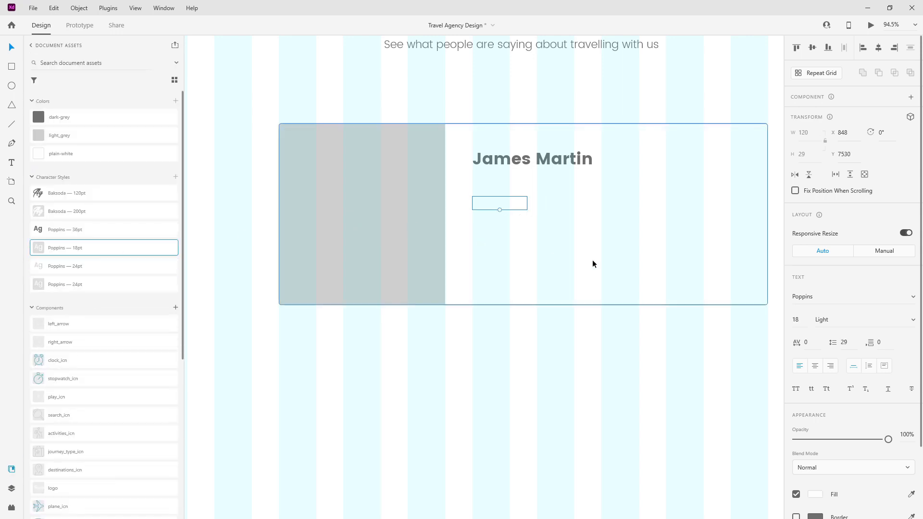
left_click(120, 144)
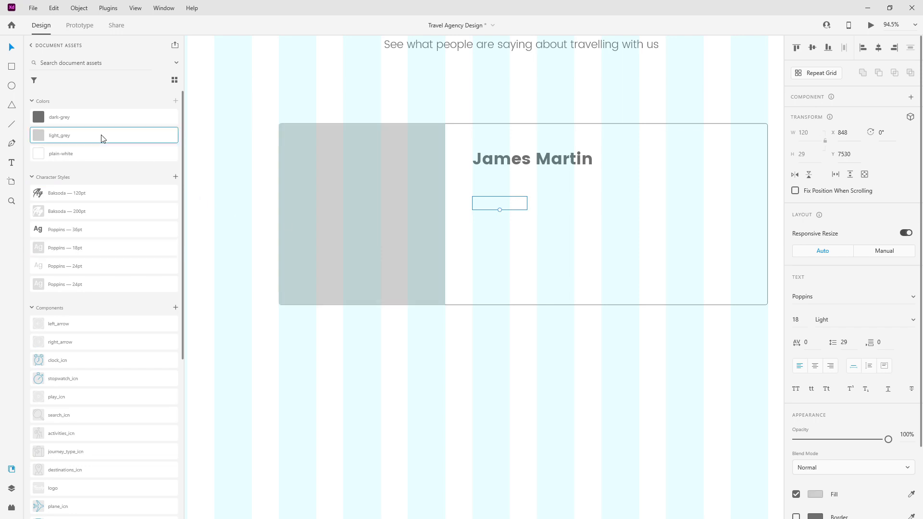
left_click(176, 178)
Step: Place the Poppins 18pt style after 24pt in Assets and set the text box to Auto Height
scroll(123, 186, "down", 2)
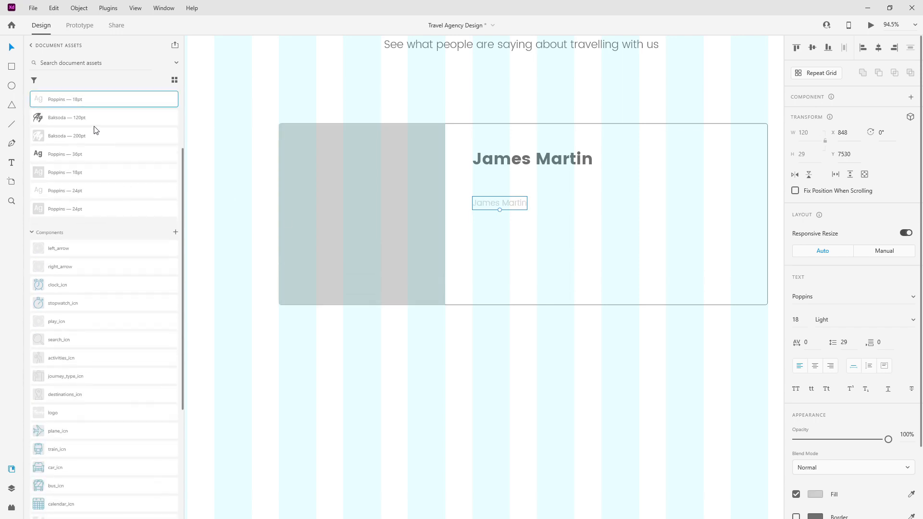
left_click_drag(91, 103, 96, 208)
left_click_drag(72, 103, 74, 202)
mouse_move(96, 160)
left_mouse_down()
mouse_move(95, 190)
mouse_move(88, 169)
left_mouse_up()
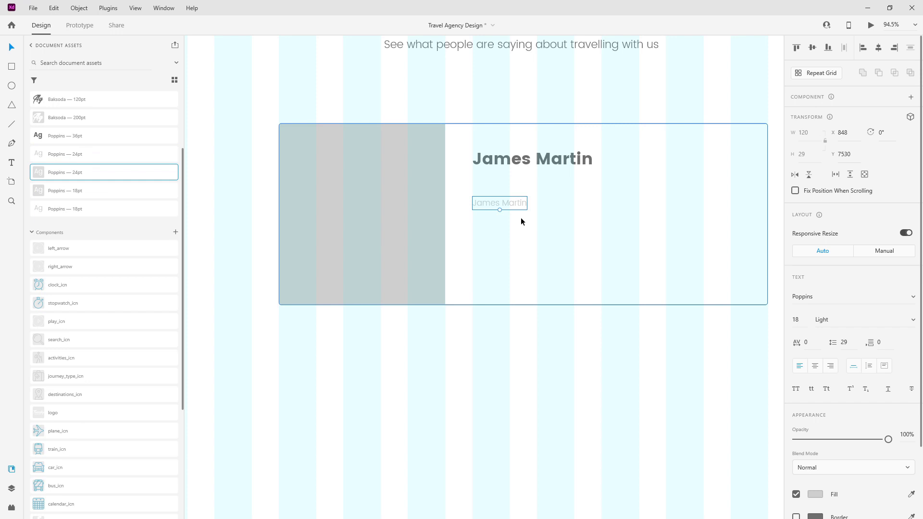
left_click(869, 366)
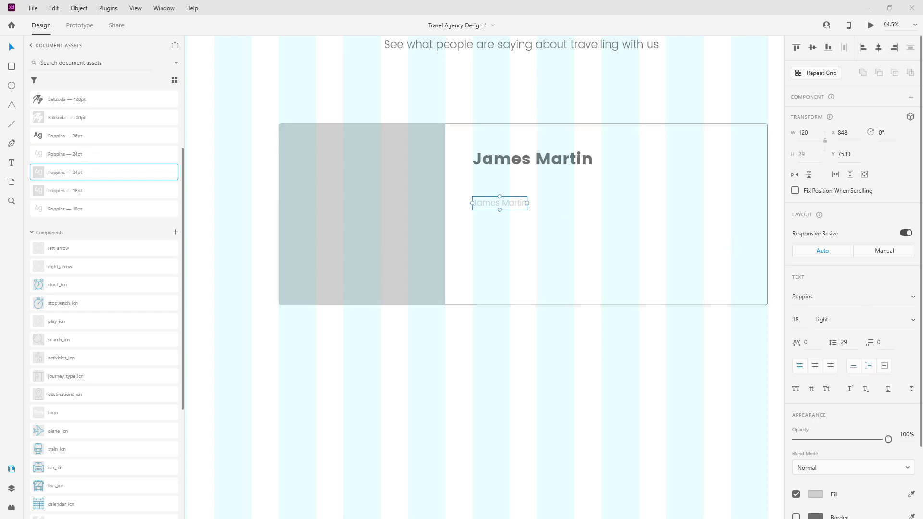
Step: Paste the testimonial paragraph into the small text box and make it 615 wide
double_click(514, 206)
type("Travelly was an awesome agency to travel with. They prepared every single paper I needed, organized the trips, accommodation, food and everything in between. Can't wait to travel with them again for my next vacation!")
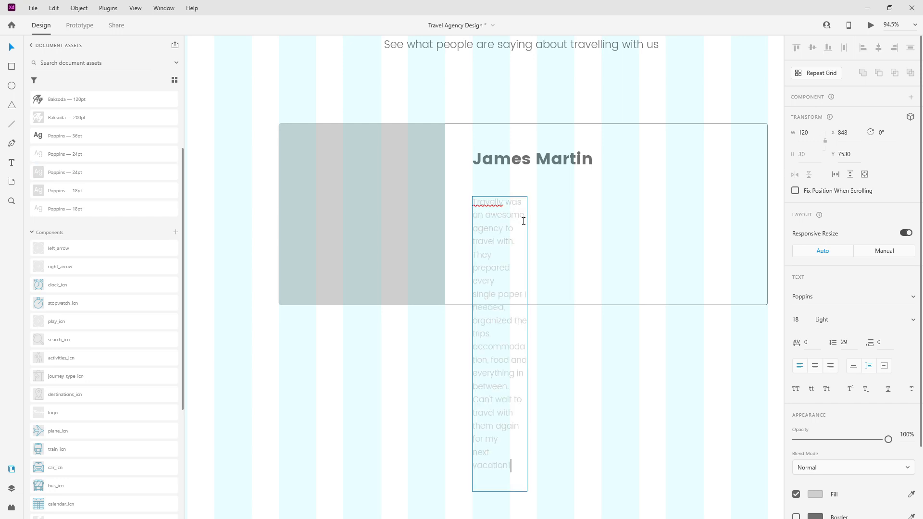
key("Escape")
left_click_drag(527, 342, 757, 281)
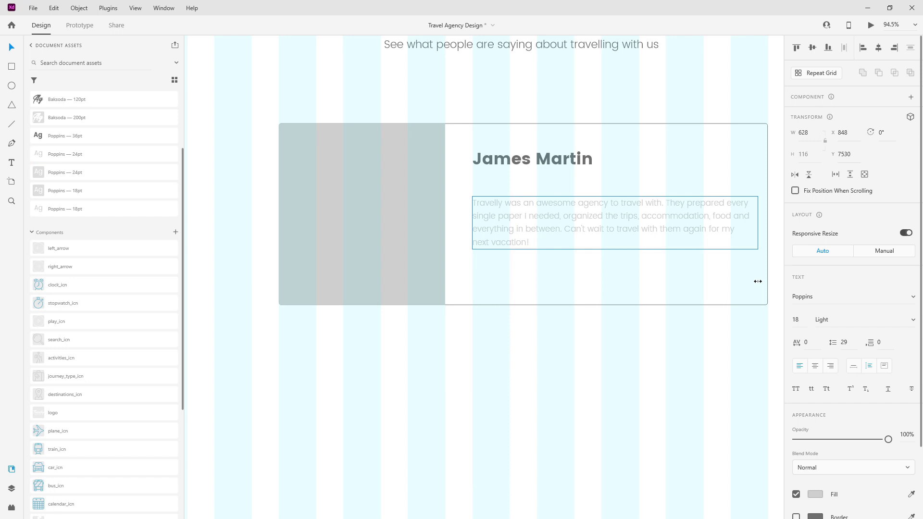
left_click_drag(756, 282, 751, 280)
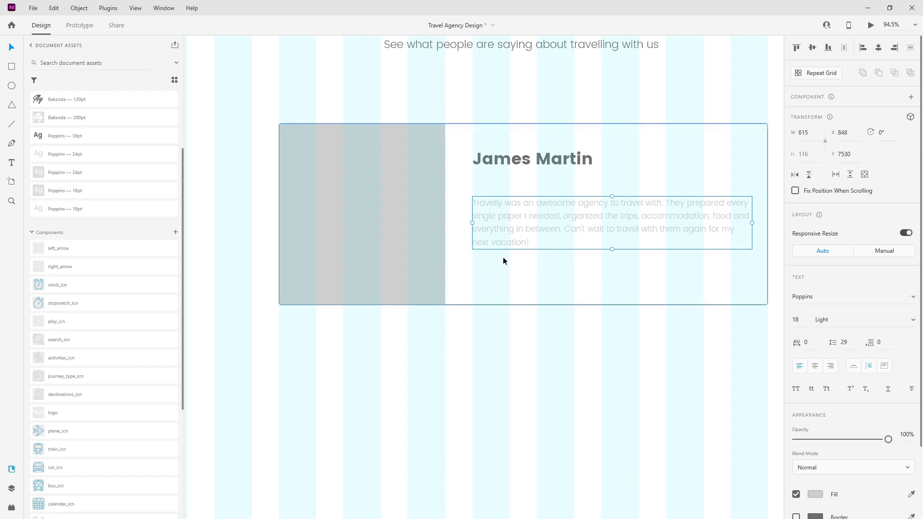
Step: Add a 'Traveled to Paris' line as a copy below the paragraph
left_click_drag(521, 224, 521, 277, "alt")
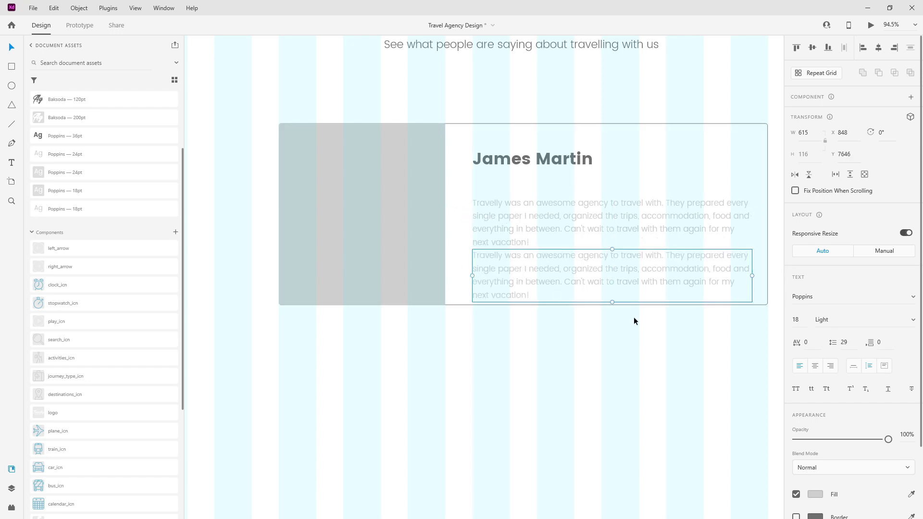
left_click(855, 364)
double_click(605, 265)
type("Tr")
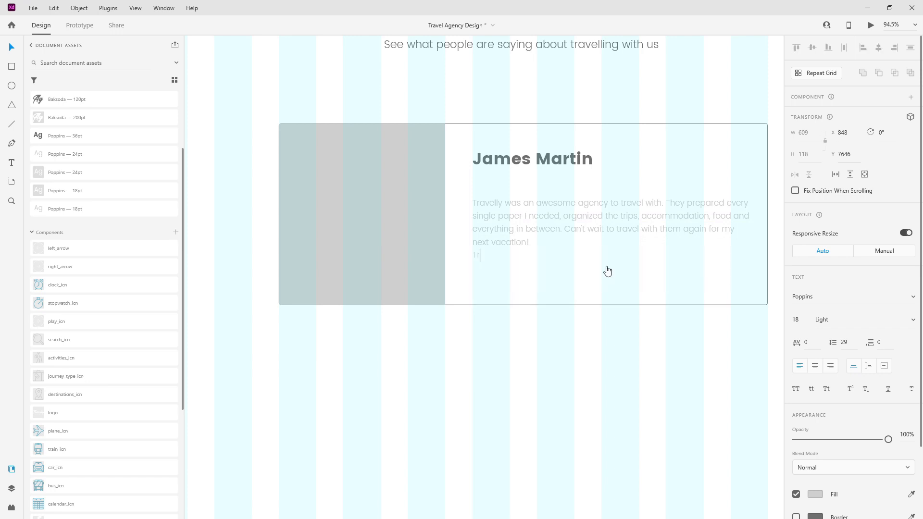
type("aveled to Paris")
key("Escape")
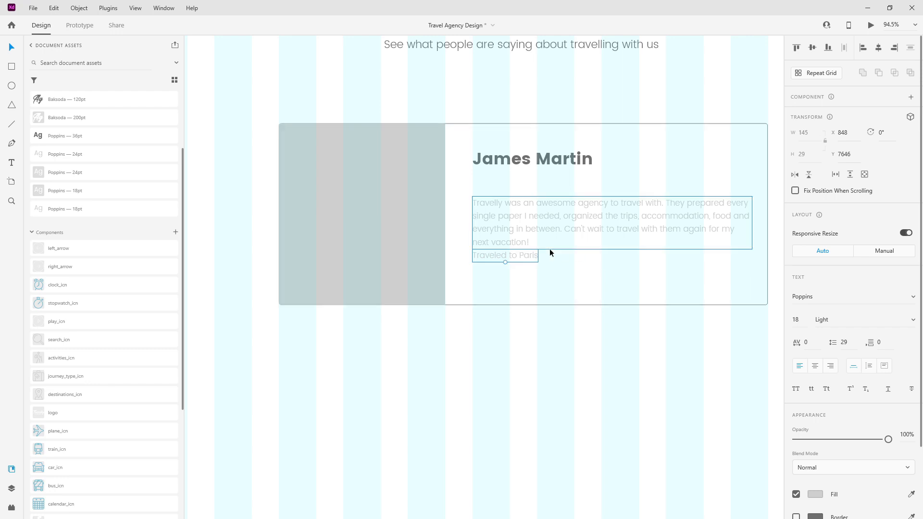
left_click_drag(532, 255, 528, 267)
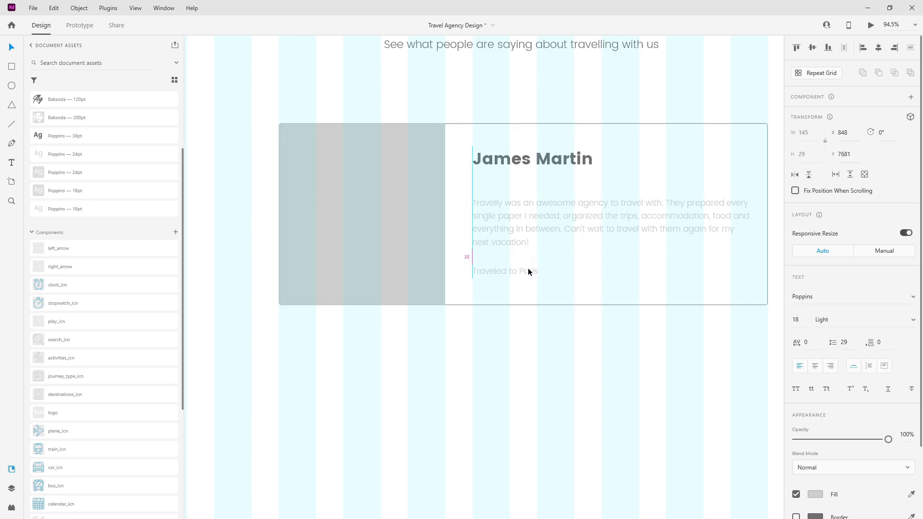
Step: Move the paragraph up toward the name, then shift all three card texts slightly down
left_click(606, 204)
left_click_drag(606, 202, 605, 198)
left_click(503, 268, "shift")
left_click(536, 158, "shift")
left_click_drag(535, 155, 544, 160)
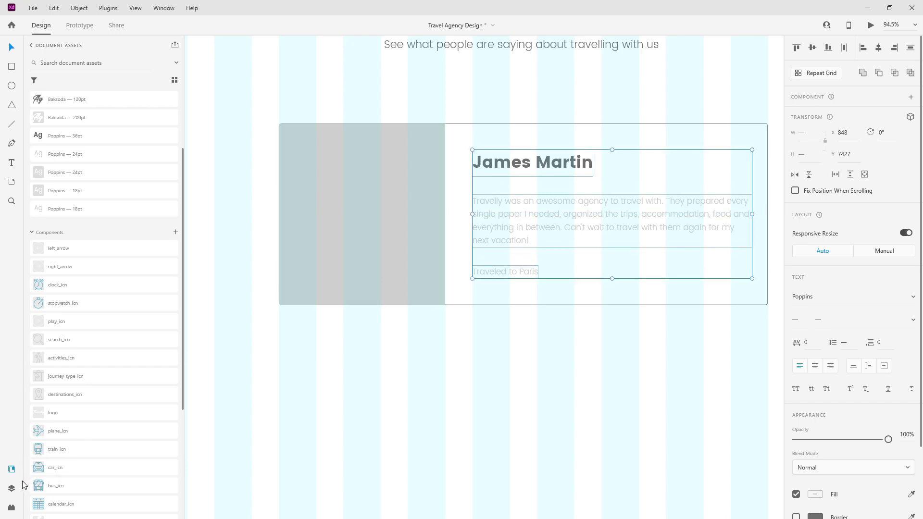
left_click(12, 488)
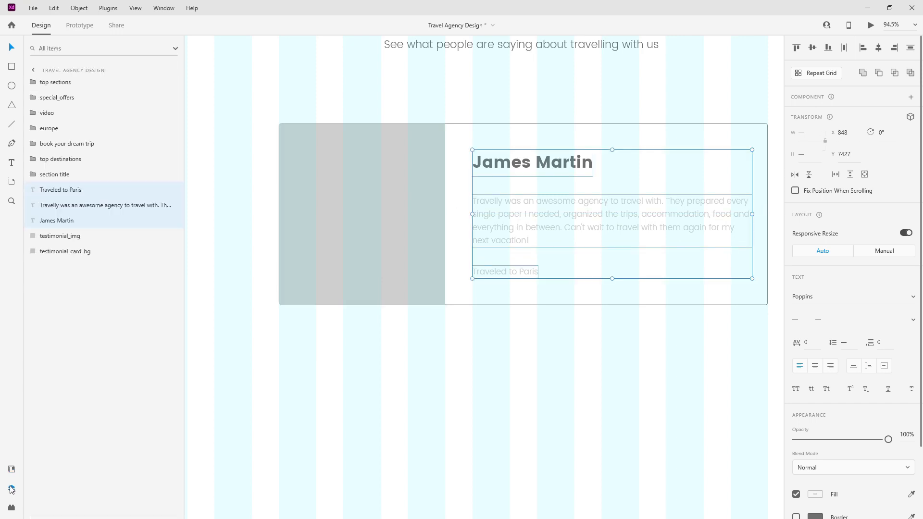
left_click(82, 190)
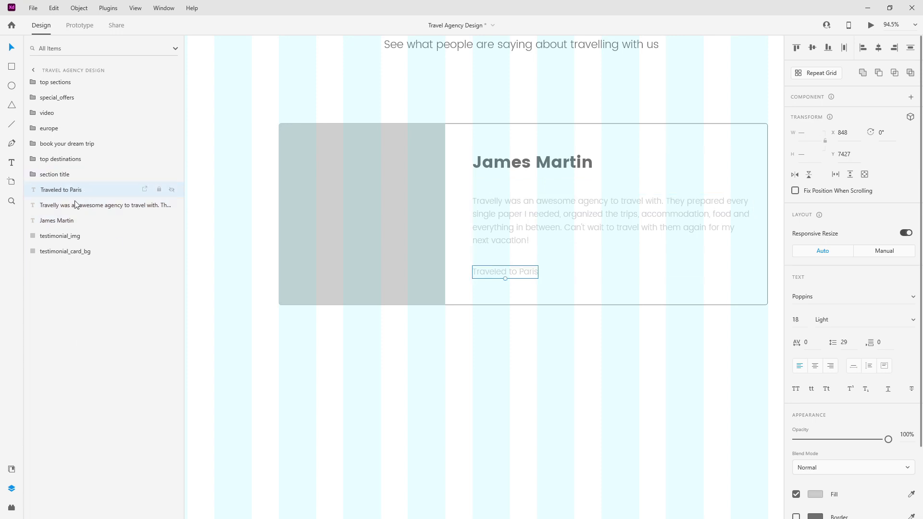
left_click(83, 222)
mouse_move(83, 222)
left_mouse_down()
mouse_move(79, 189)
mouse_move(75, 222)
left_mouse_up()
left_click(80, 207)
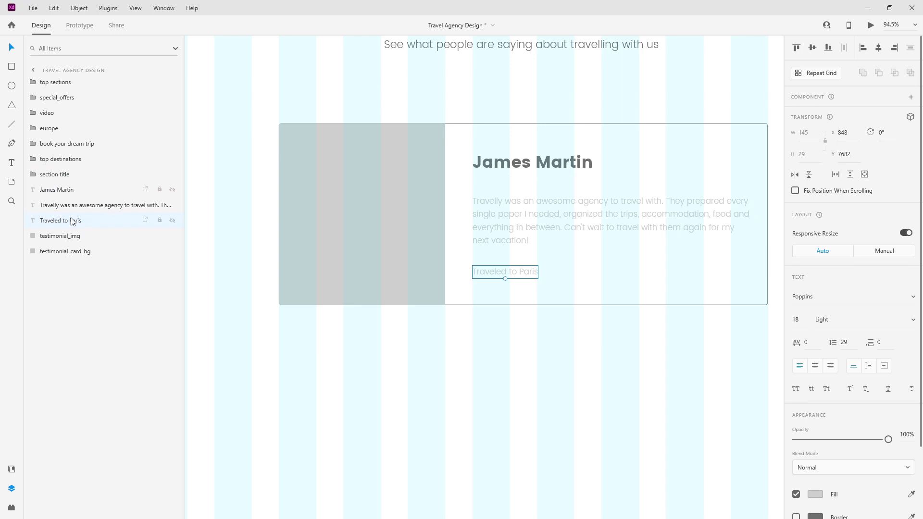
left_click(70, 191, "shift")
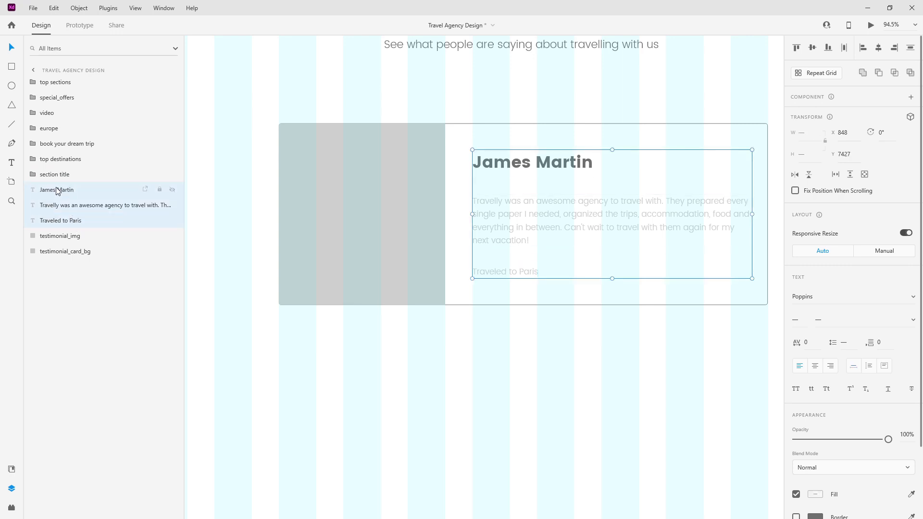
key("ctrl+g")
double_click(56, 190)
type("text")
key("Return")
Step: Group the text group with testimonial_img and testimonial_card_bg, named 'testimonial'
left_click_drag(57, 193, 56, 216)
left_click(66, 193)
left_click(66, 226, "shift")
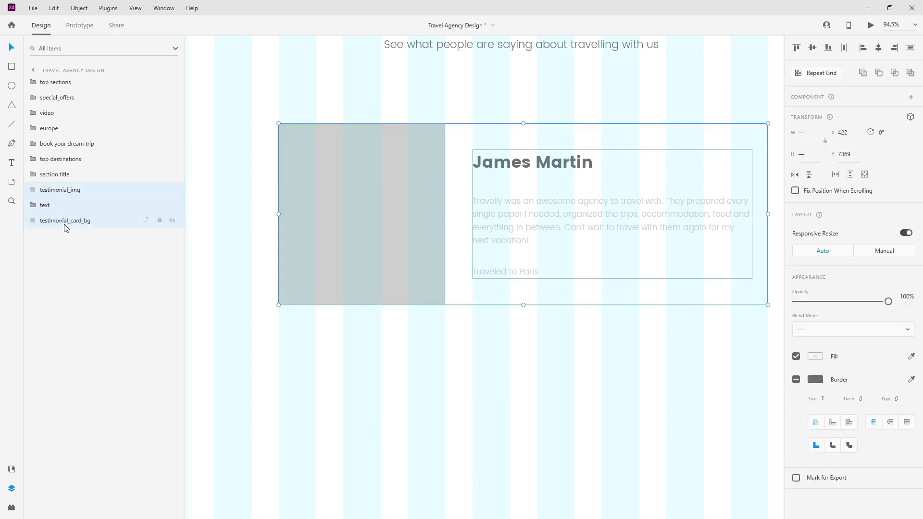
key("ctrl+g")
double_click(57, 188)
type("testi")
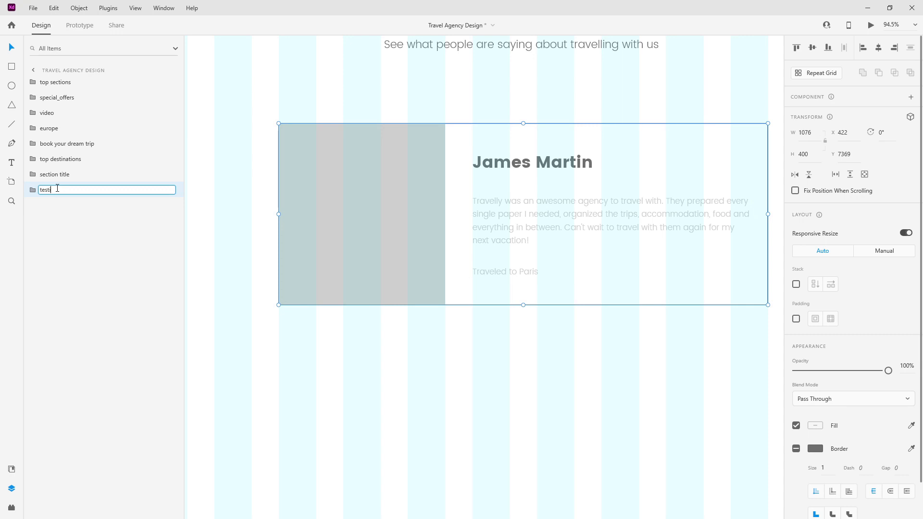
type("minia")
key("ctrl+a")
type("tes")
key("Return")
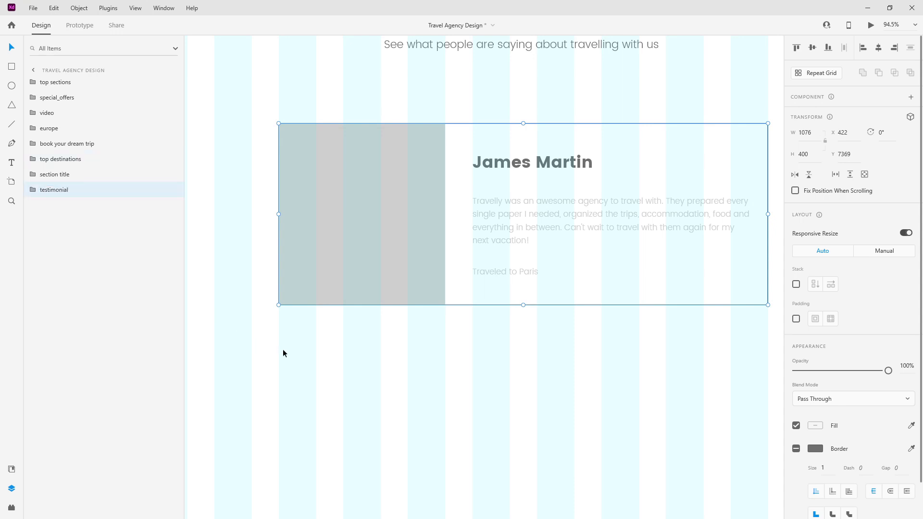
double_click(556, 165)
double_click(556, 164)
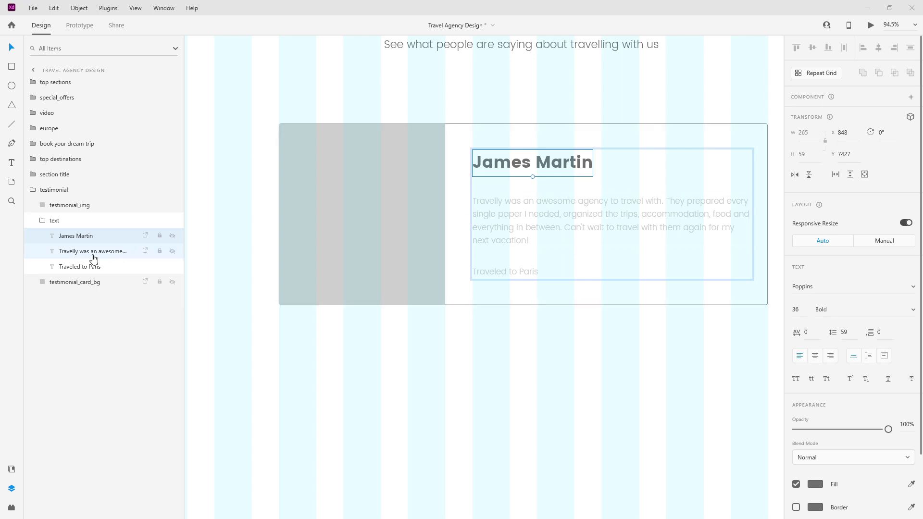
key("ctrl+d")
left_click_drag(75, 235, 89, 186)
Step: Rename the group to 'testimonial card' and collapse it in the Layers panel
double_click(62, 205)
key("End")
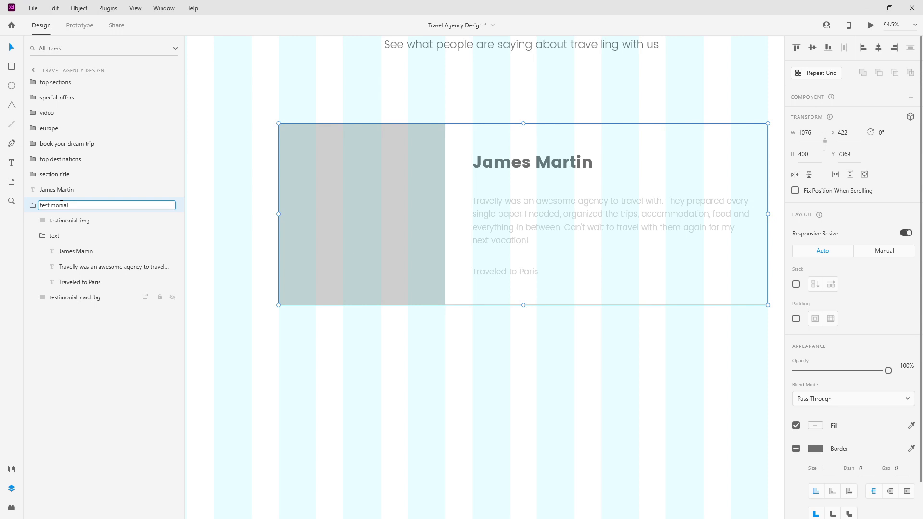
type("card")
key("Return")
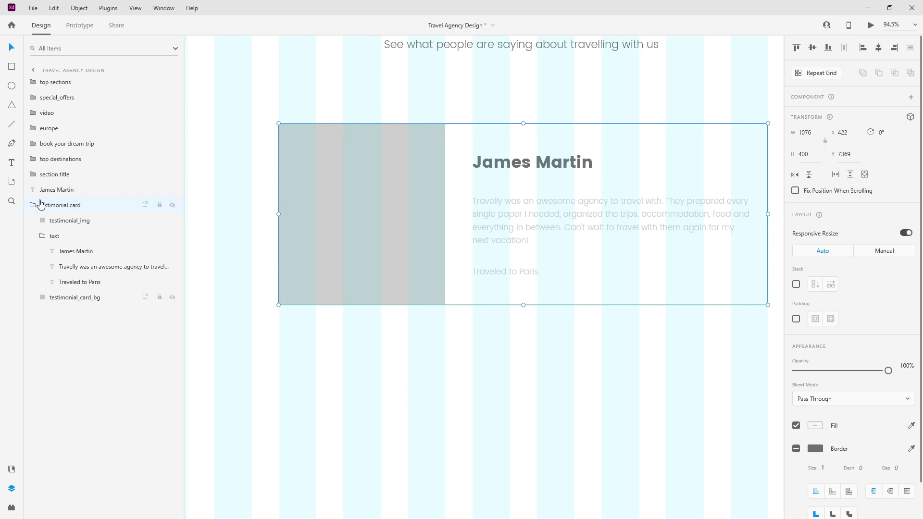
left_click(43, 236)
left_click(29, 210)
left_click(85, 194)
Step: Move the spare heading copy below the card, retype it as '01 / 04', and left-align it with the card
left_click_drag(85, 194, 78, 218)
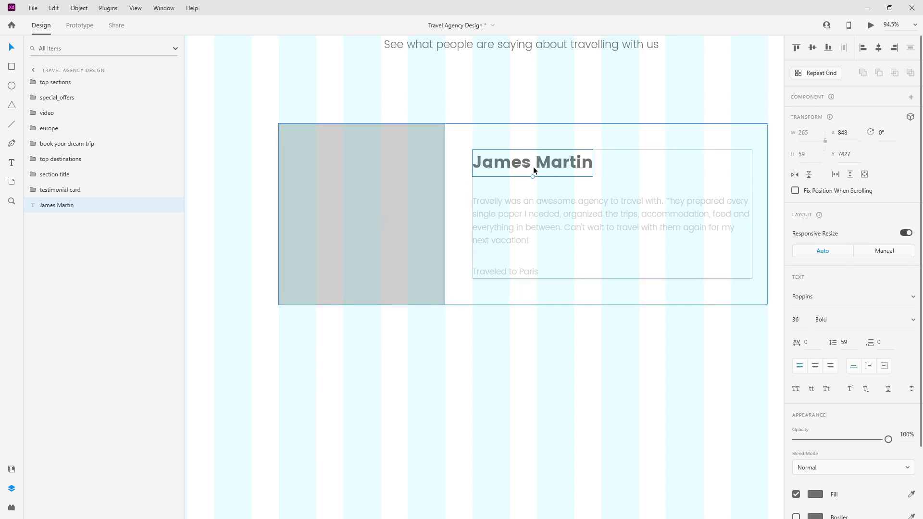
key("shift+Down")
key("shift+Down")
key("shift+Down")
key("shift+Down")
key("shift+Down")
key("shift+Down")
key("shift+Down")
key("shift+Down")
key("shift+Down")
key("shift+Down")
key("shift+Down")
key("shift+Down")
key("shift+Down")
key("shift+Down")
key("shift+Down")
key("shift+Down")
key("shift+Down")
key("shift+Down")
key("shift+Down")
key("shift+Down")
key("shift+Down")
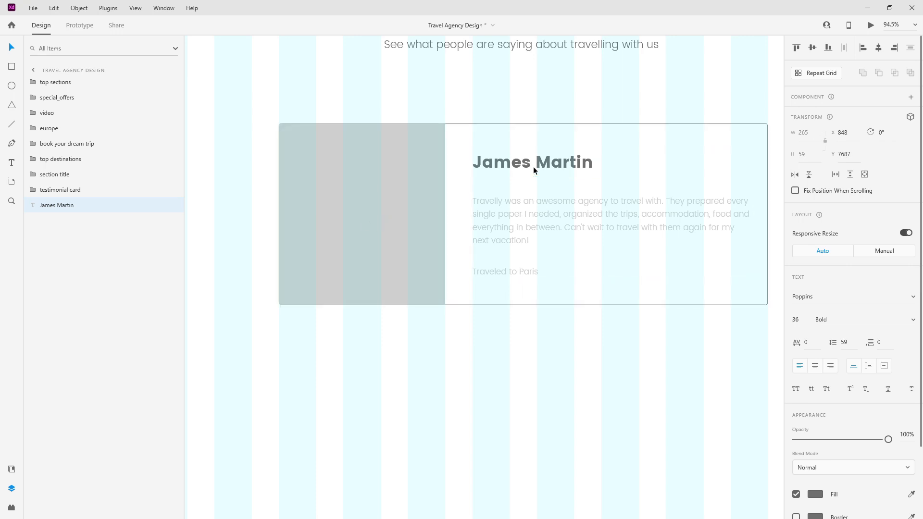
double_click(564, 345)
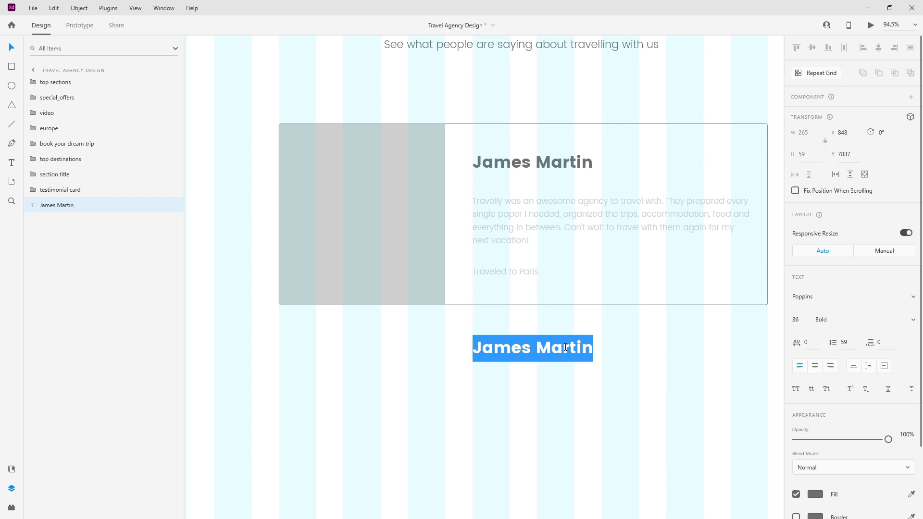
type("01 ")
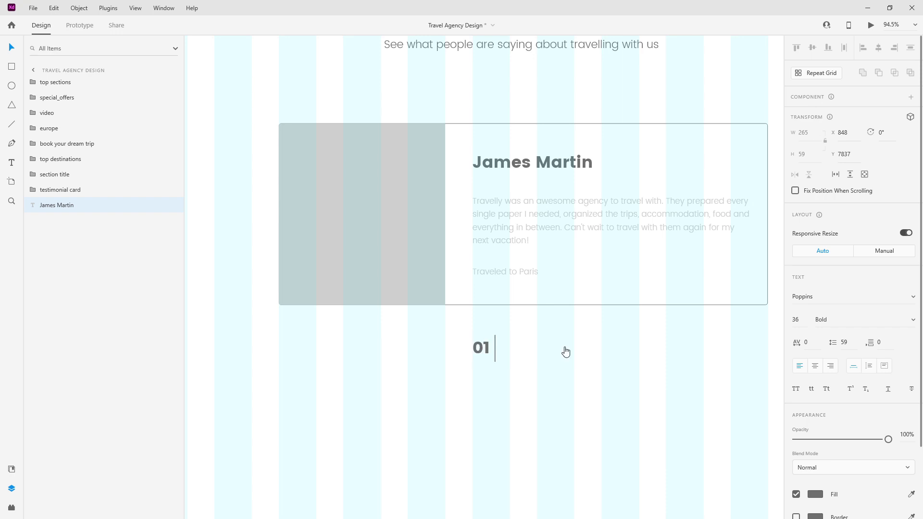
type("/ 041")
key("BackSpace")
key("Escape")
left_click_drag(473, 347, 319, 347)
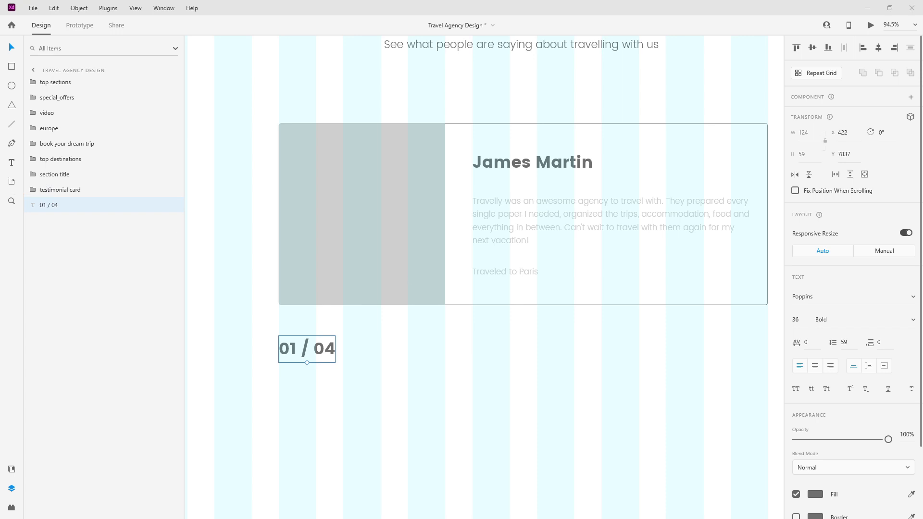
left_click_drag(299, 348, 304, 353)
key("Up")
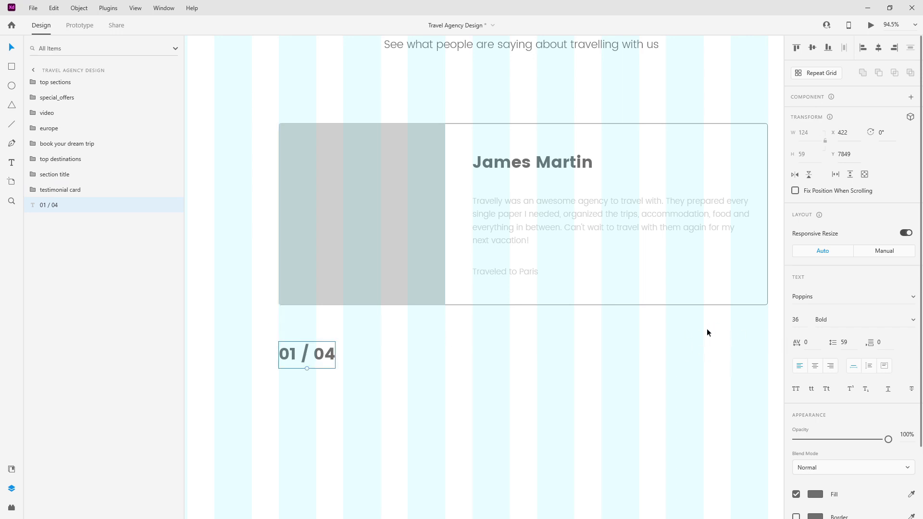
scroll(608, 315, "down", 6)
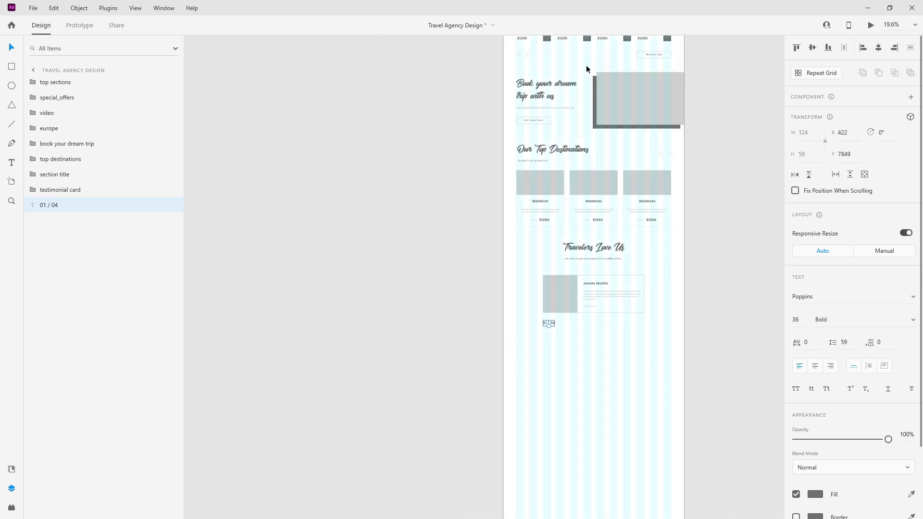
Step: Paste a copy of the europe section's slider arrows and drag it below the testimonial card
scroll(411, 243, "up", 5)
scroll(529, 154, "up", 10)
double_click(519, 353)
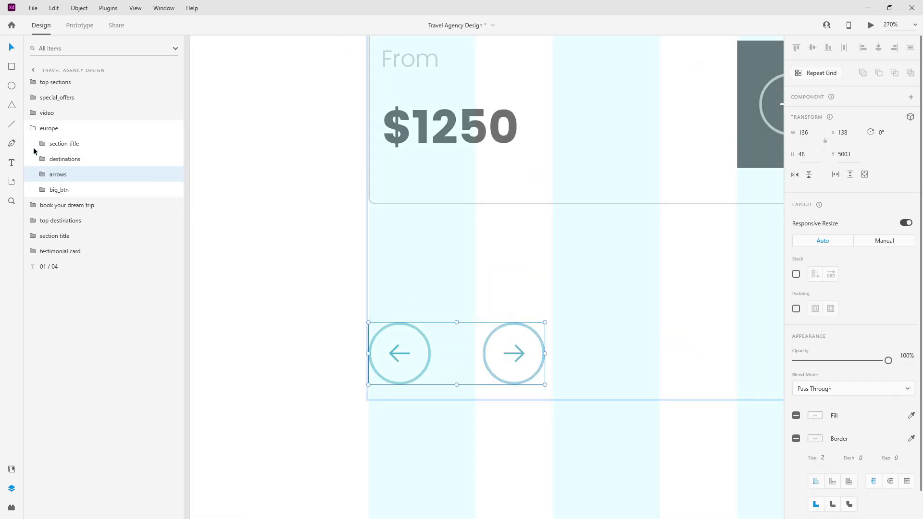
left_click(33, 129)
key("ctrl+v")
scroll(488, 242, "down", 10)
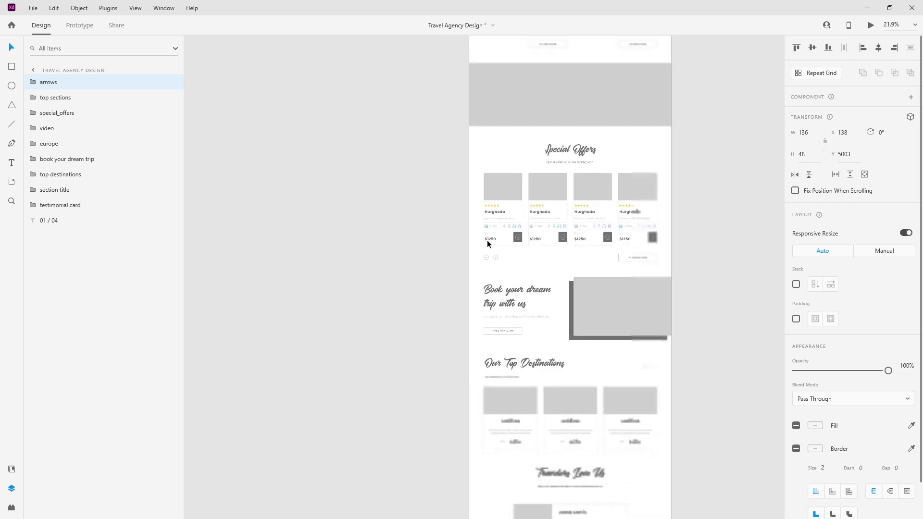
scroll(487, 243, "down", 1)
left_click_drag(494, 258, 642, 460)
Step: Centre the arrows vertically with the 01 / 04 counter and stack their layer below it
scroll(602, 460, "up", 4)
scroll(601, 460, "up", 2)
scroll(642, 460, "down", 2)
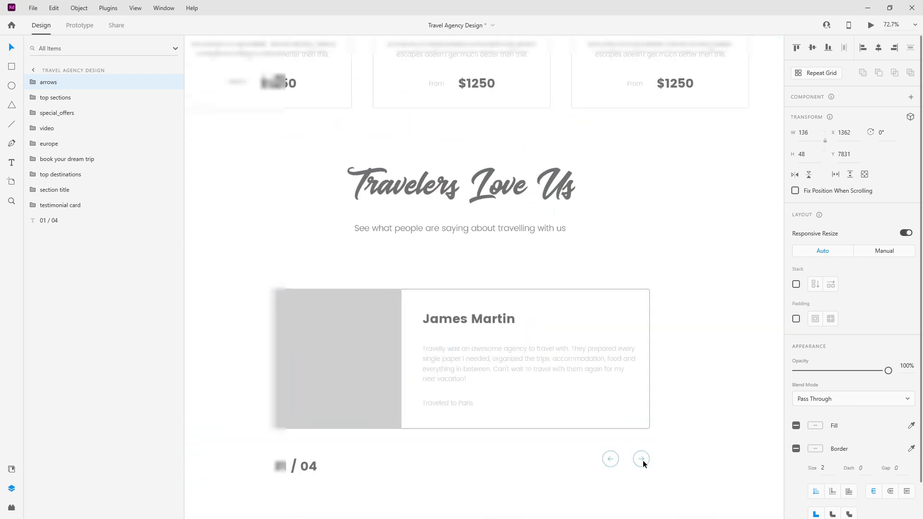
mouse_move(643, 371)
left_mouse_down()
mouse_move(642, 378)
mouse_move(642, 371)
left_mouse_up()
left_click(295, 379, "shift")
left_click(811, 47)
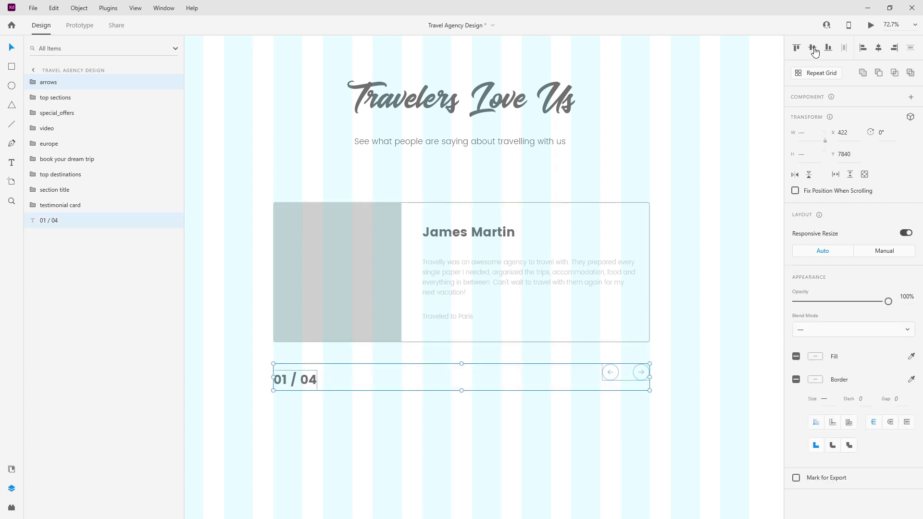
key("Down")
key("Down")
key("Down")
key("Down")
key("Down")
key("Down")
key("Down")
key("Down")
key("Down")
left_click_drag(43, 85, 66, 231)
Step: Group the testimonial card, 01 / 04 counter and arrows, and rename the new group
left_click(71, 190, "shift")
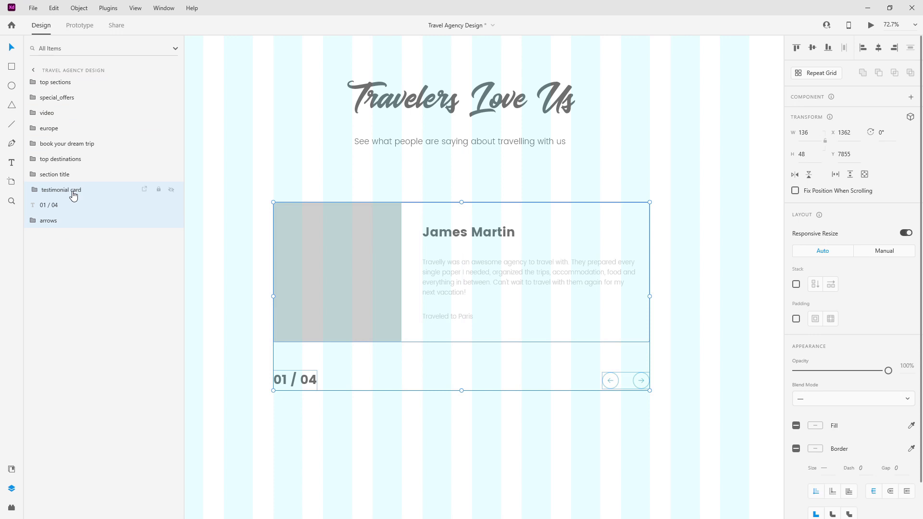
key("ctrl+g")
double_click(52, 190)
type("testimonials")
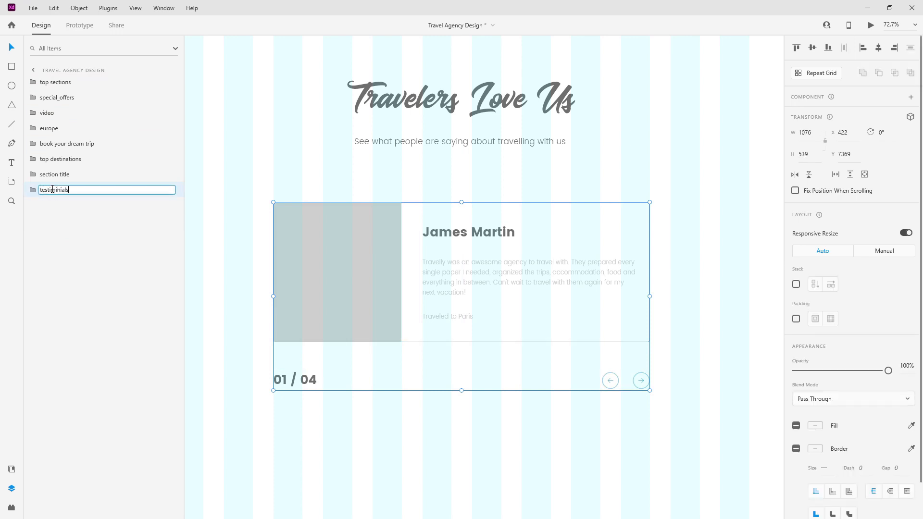
key("Return")
Step: Nudge the slider group up, then group it with the Travelers Love Us title as 'testimonials'
scroll(417, 166, "down", 4)
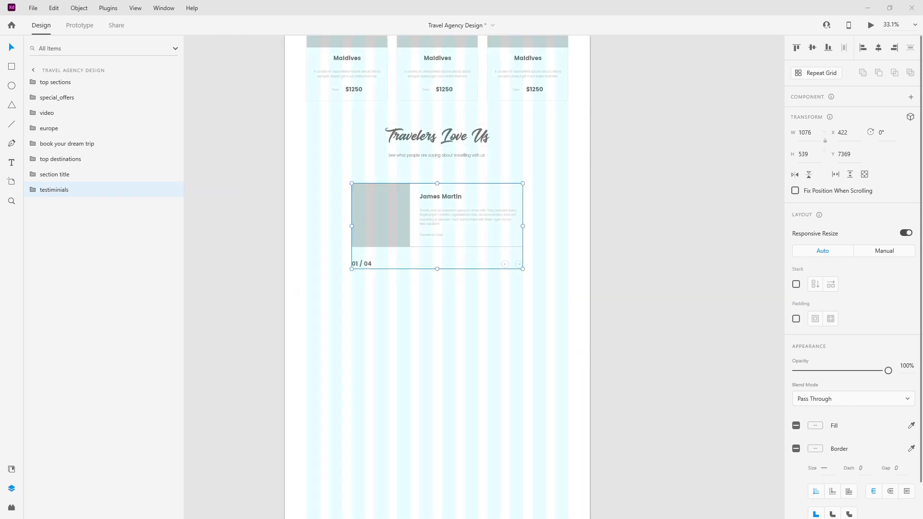
left_click_drag(456, 198, 452, 186)
scroll(452, 185, "down", 1)
left_click(457, 151, "shift")
key("ctrl+g")
double_click(57, 174)
type("te")
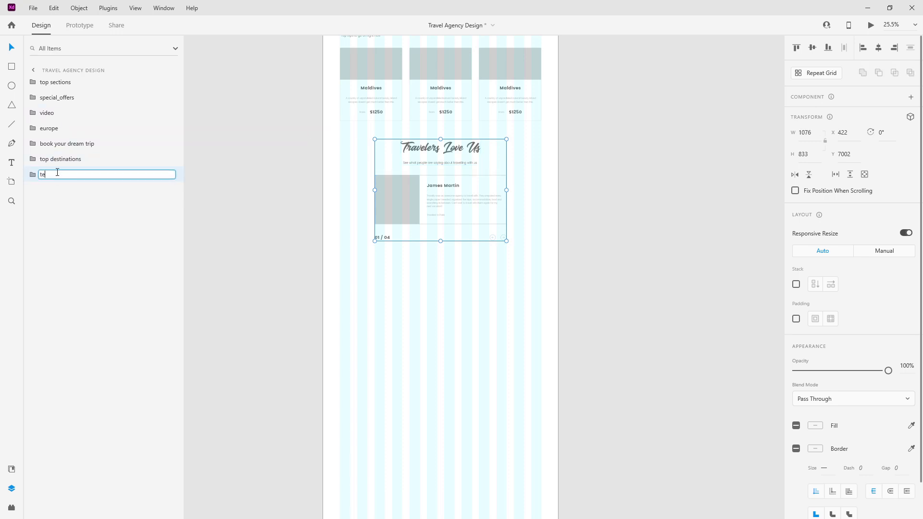
type("stimonials")
key("Return")
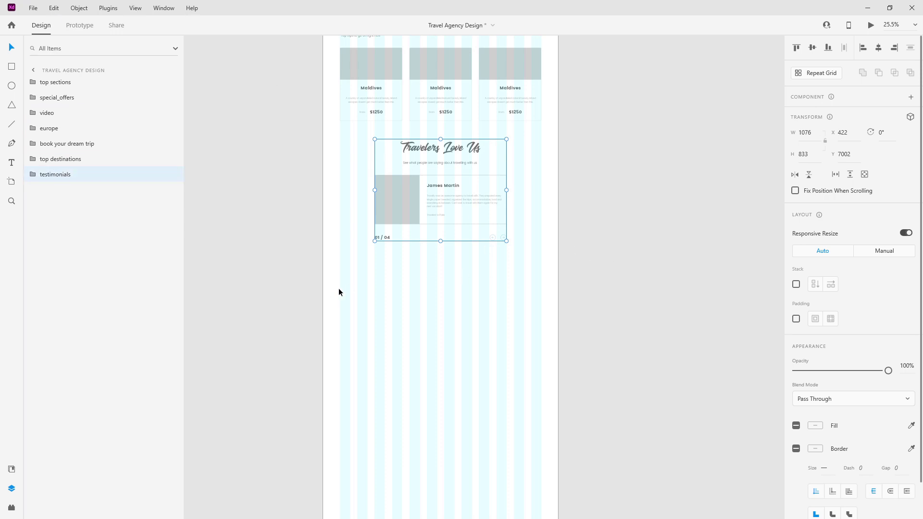
scroll(496, 261, "down", 5)
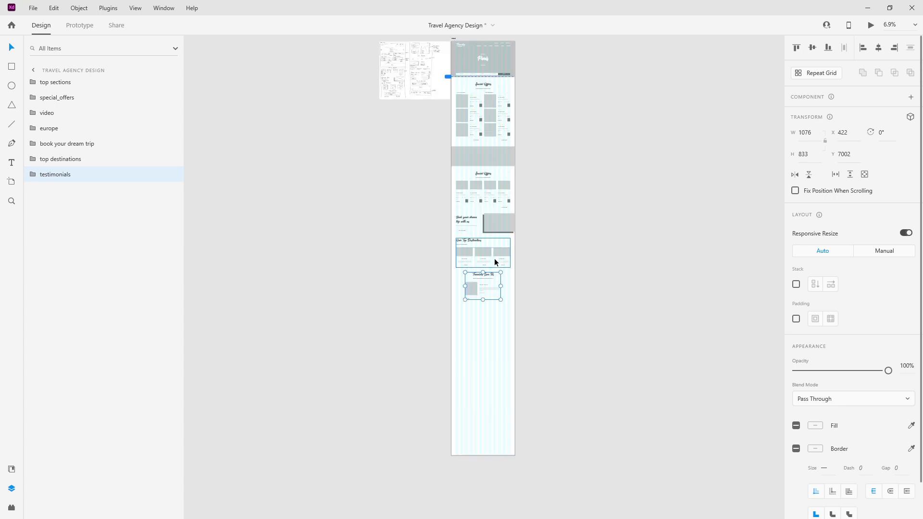
scroll(415, 190, "up", 3)
scroll(414, 191, "up", 6)
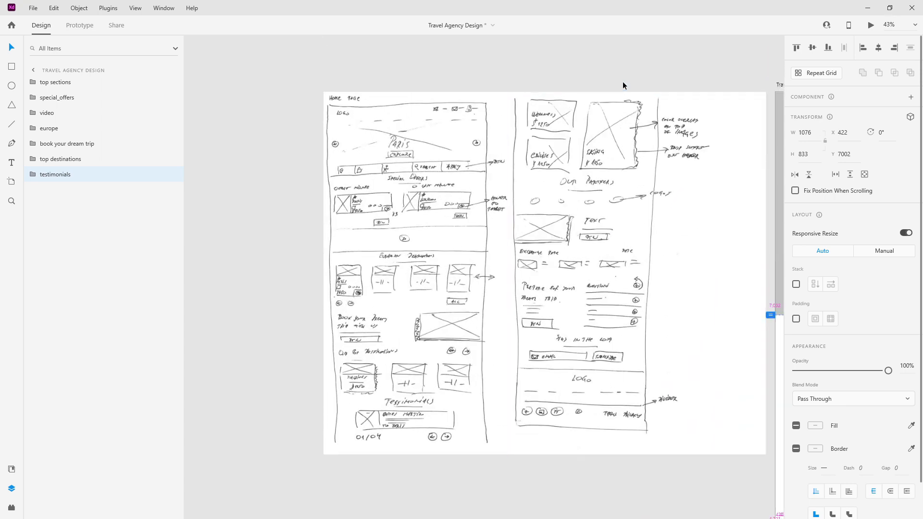
scroll(620, 96, "up", 3)
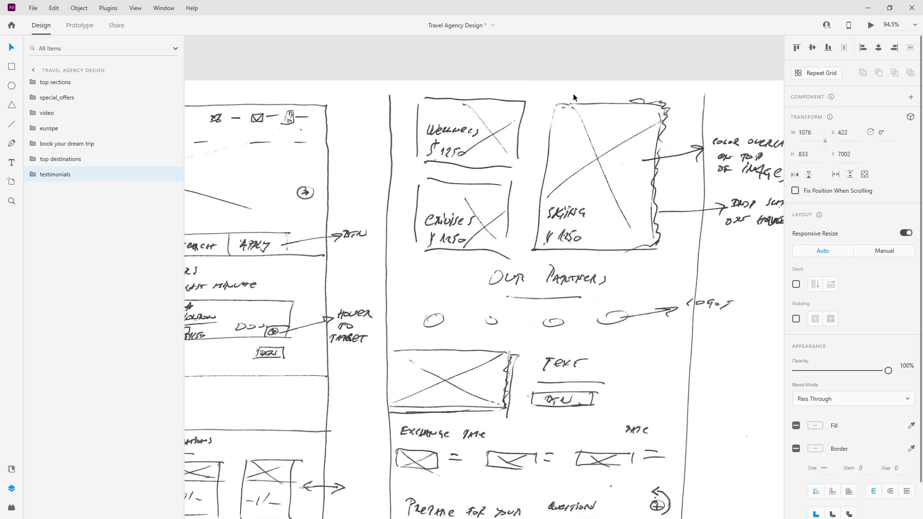
scroll(426, 156, "down", 6)
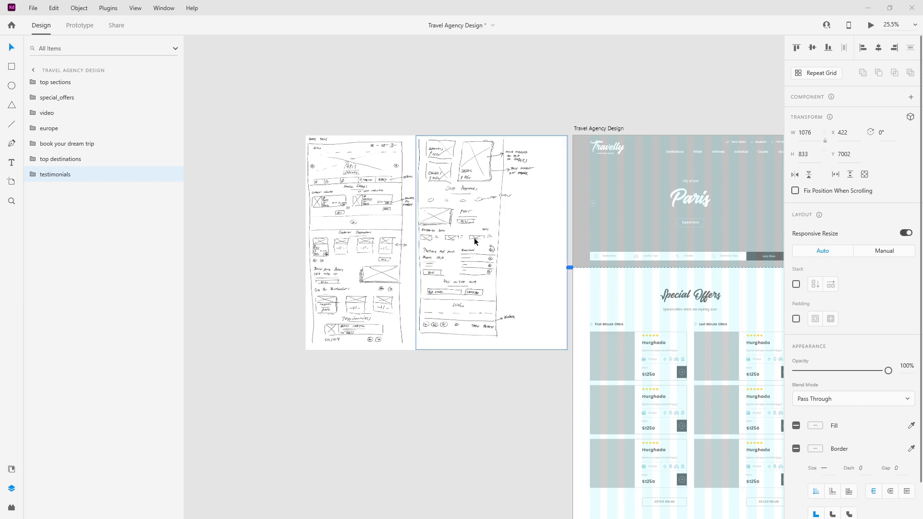
scroll(474, 237, "down", 3)
scroll(573, 342, "down", 8)
scroll(570, 366, "up", 1)
scroll(566, 390, "up", 7)
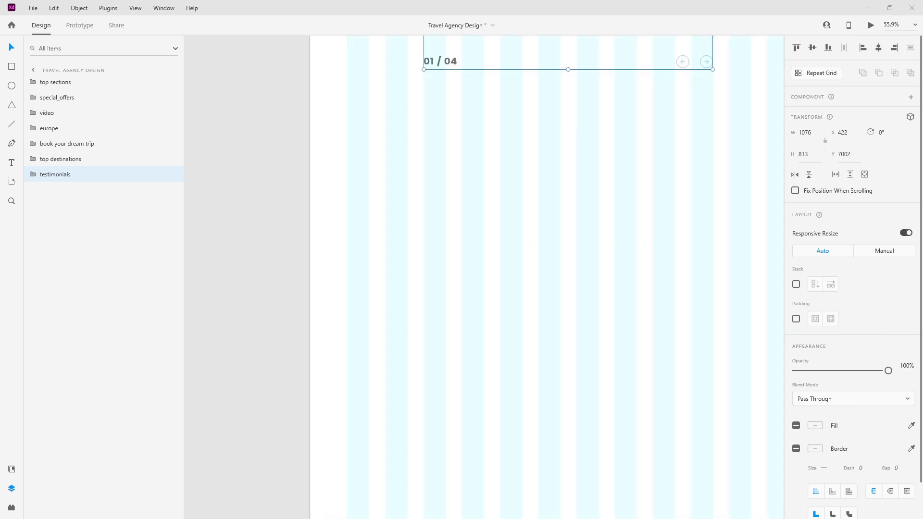
left_click(11, 67)
Step: Draw a rectangle below testimonials with height 420 and 5 px corner radius
mouse_move(347, 170)
left_mouse_down()
mouse_move(428, 190)
mouse_move(559, 196)
mouse_move(559, 282)
left_mouse_up()
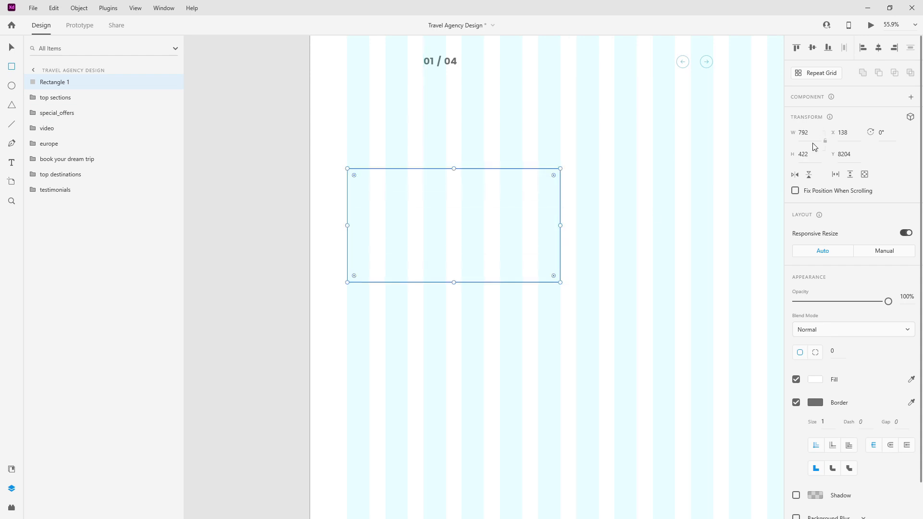
left_click(813, 152)
type("420")
key("Return")
left_click(837, 358)
type("5")
key("Return")
Step: Move the rectangle's layer below testimonials and name it wellness_img
left_click(161, 86)
left_click_drag(56, 82, 56, 202)
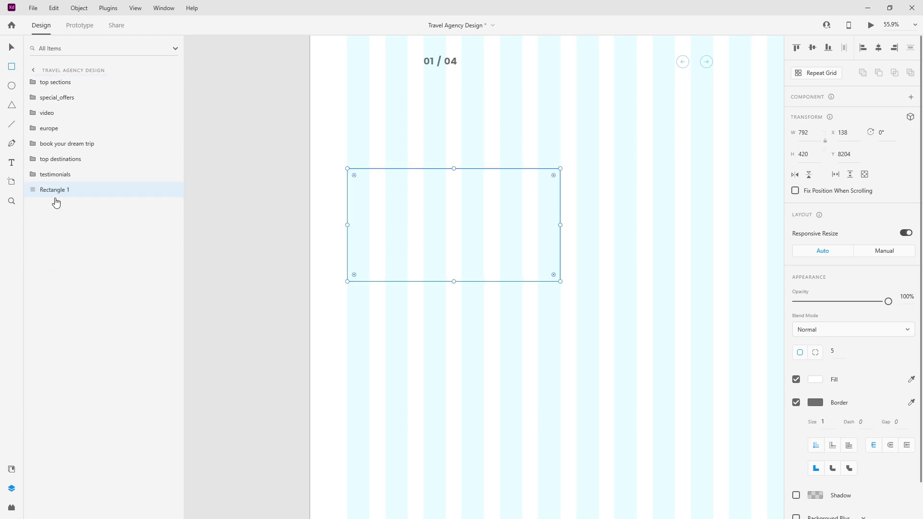
double_click(58, 191)
type("wellness_img")
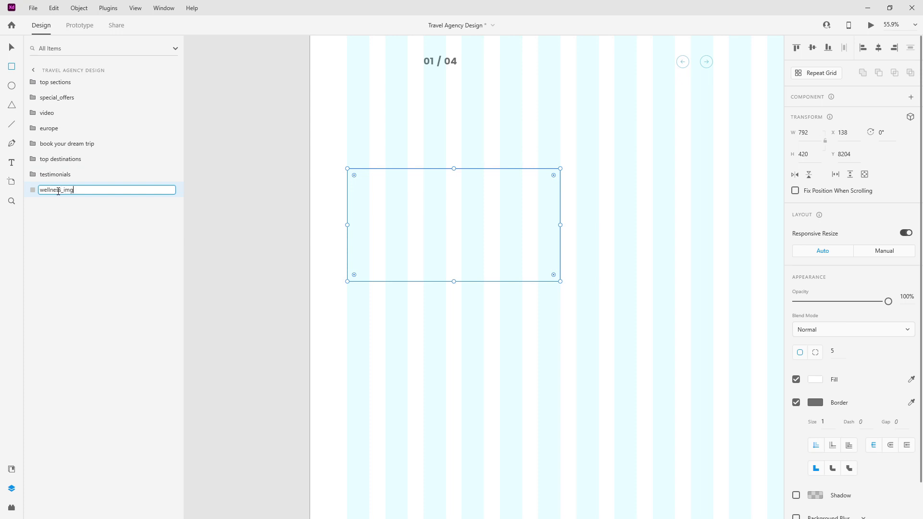
key("Return")
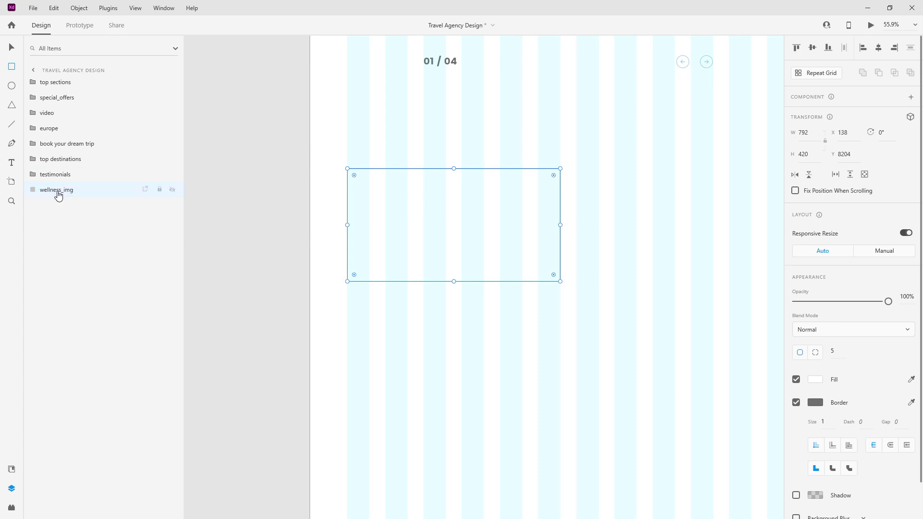
Step: Fill the rectangle with light_grey, remove its border, and place a text box on it
left_click(11, 469)
scroll(58, 154, "up", 3)
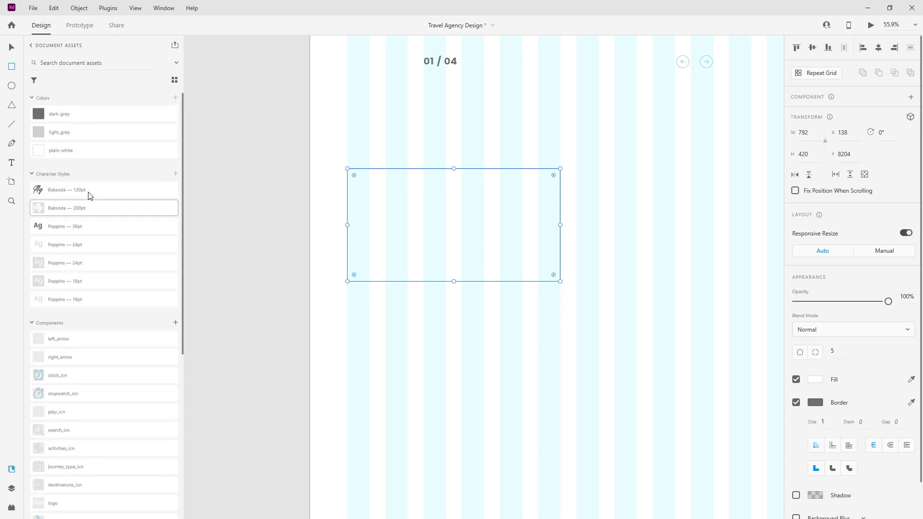
left_click(78, 135)
left_click(12, 488)
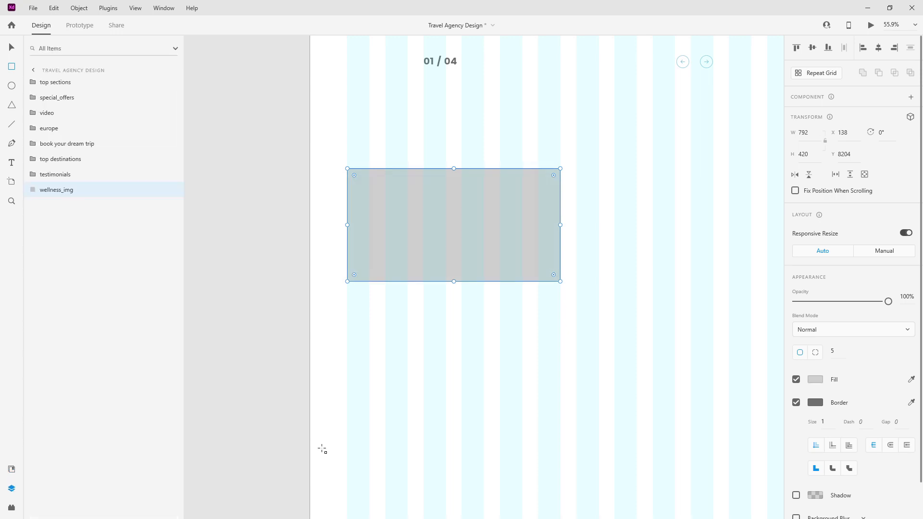
left_click(796, 403)
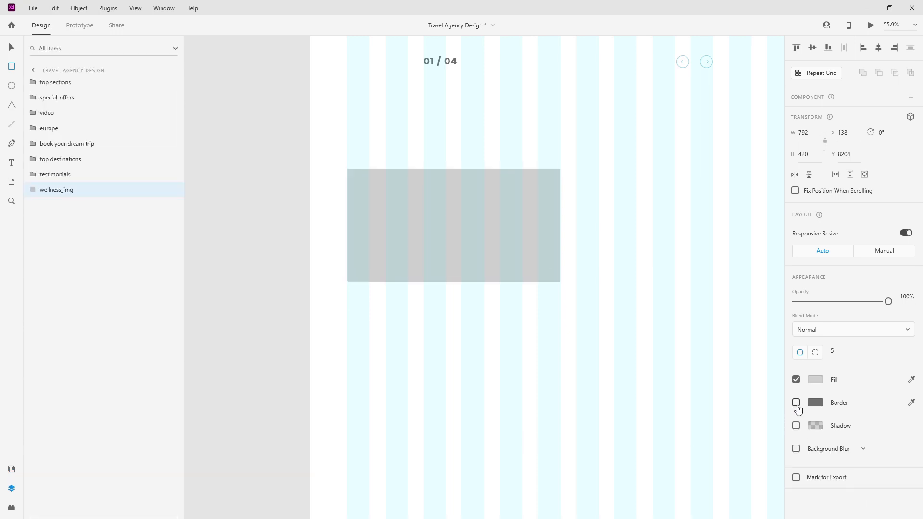
left_click(14, 47)
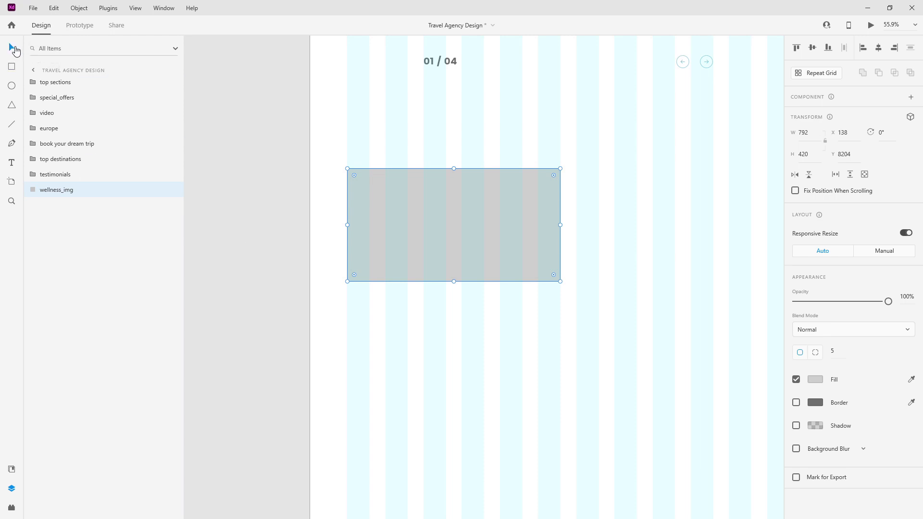
key("t")
left_click(395, 231)
Step: Type 'Wellness', give it the Baksoda 120pt style in white, and shift it left
type("Wellness")
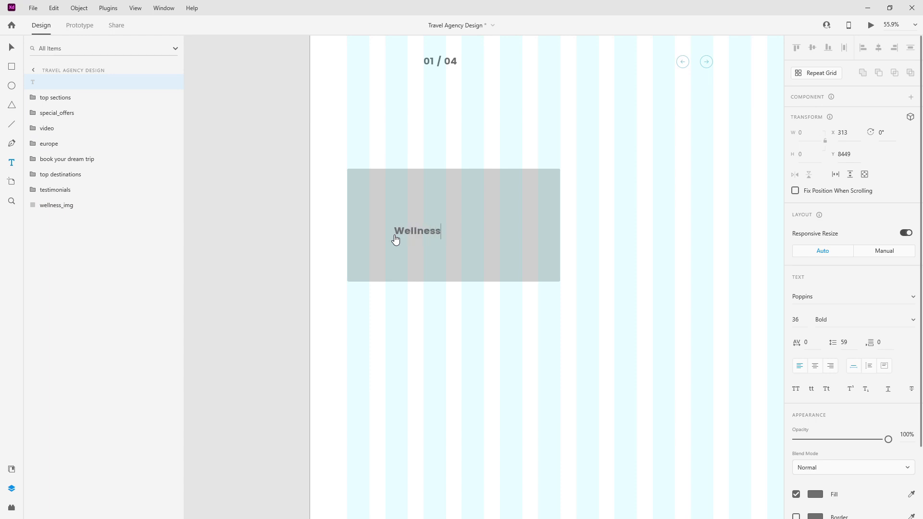
key("Escape")
left_click(11, 469)
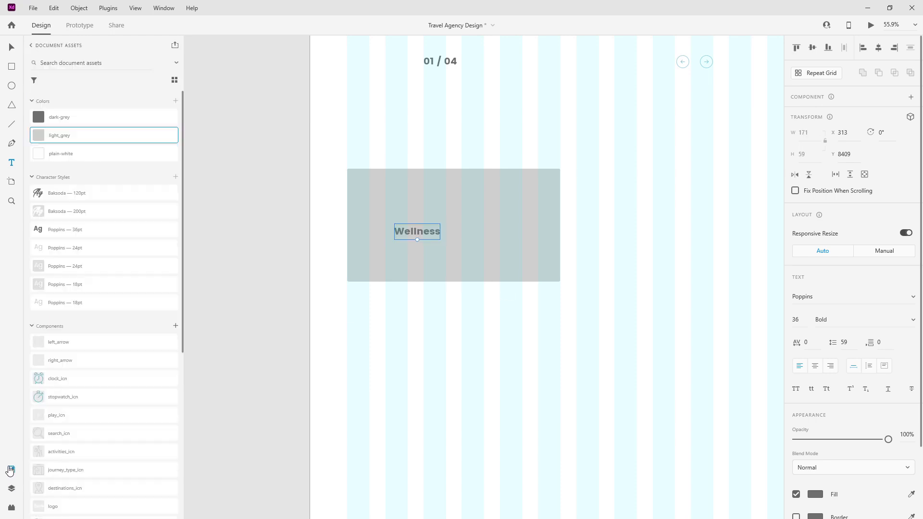
left_click(82, 196)
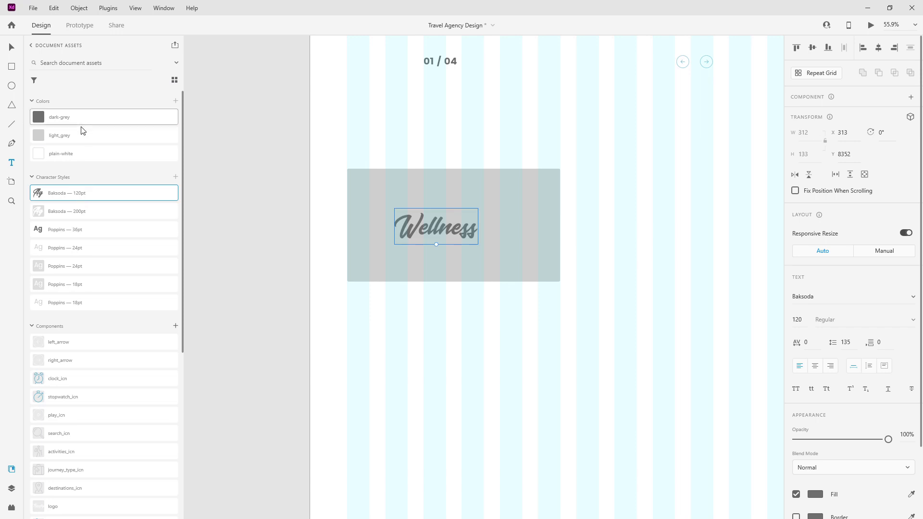
left_click(78, 154)
scroll(481, 224, "up", 3)
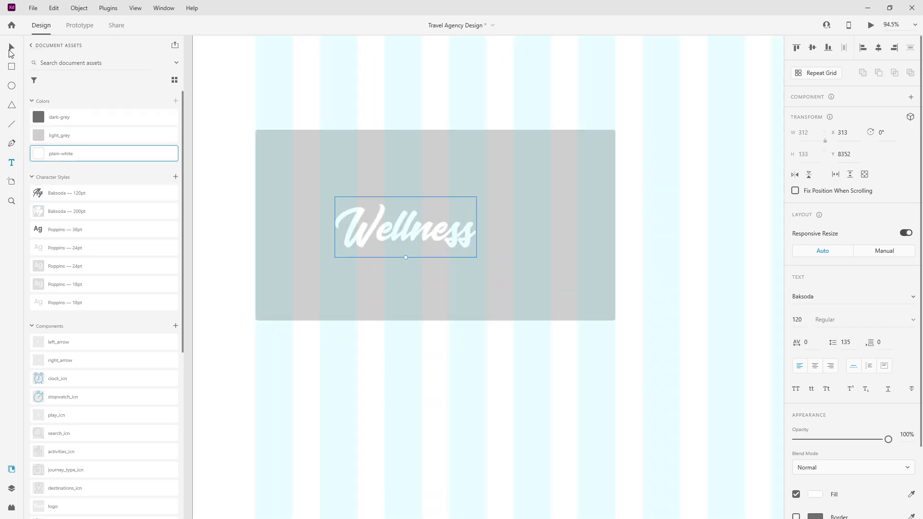
left_click_drag(427, 225, 353, 221)
Step: Select the From $1250 price group inside the Maldives destination card
scroll(698, 215, "down", 6)
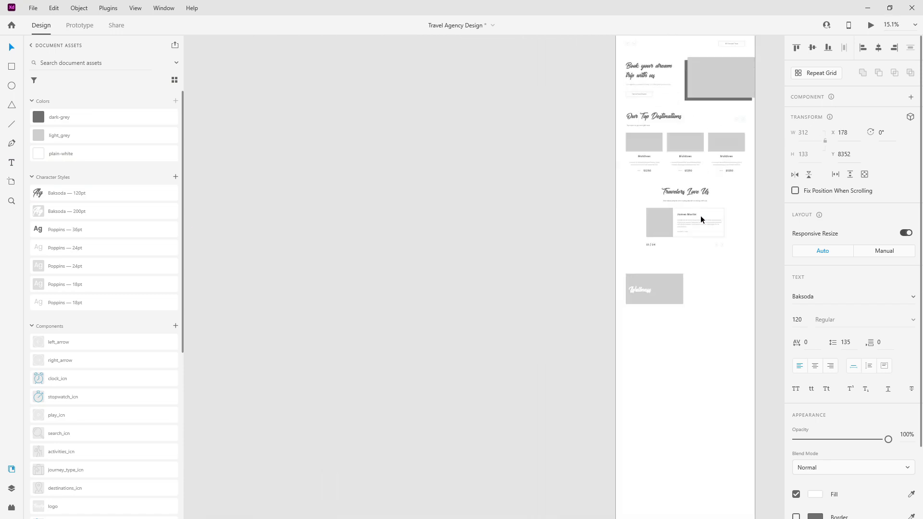
scroll(699, 216, "up", 2)
scroll(649, 222, "up", 4)
double_click(644, 225)
double_click(644, 225)
double_click(644, 225)
double_click(644, 225)
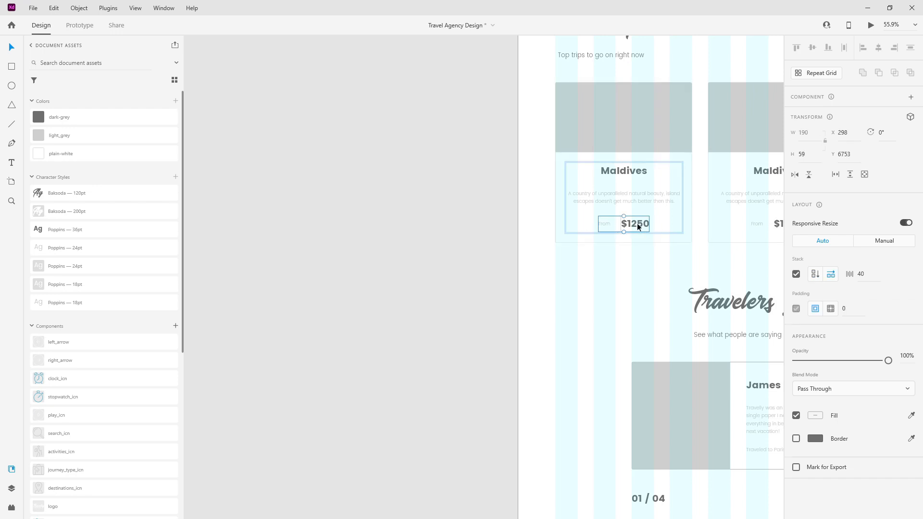
Step: Paste a copy of the From $1250 price group into the Wellness card, aligned with the title
left_click(11, 489)
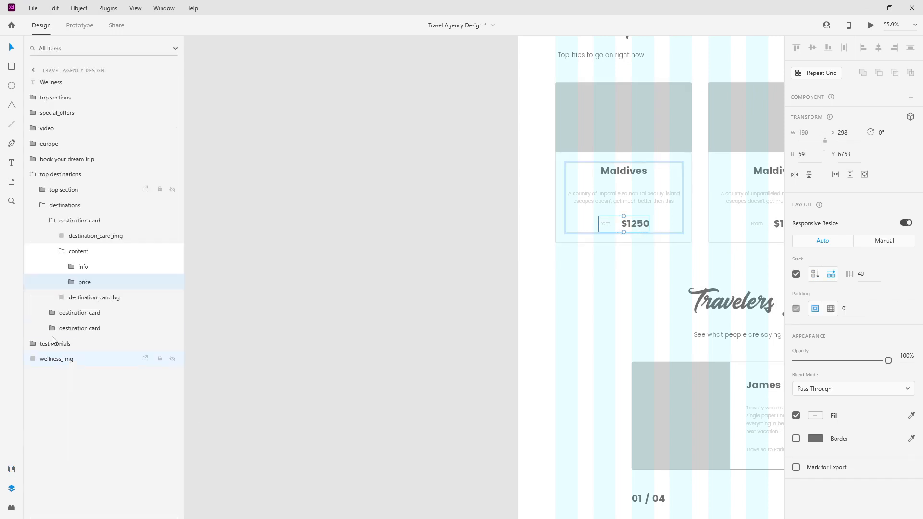
left_click(60, 251)
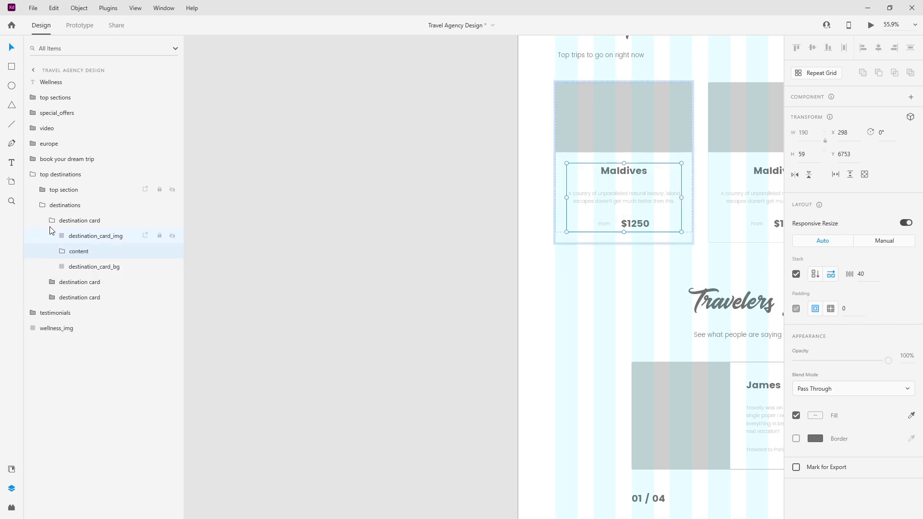
left_click(51, 220)
left_click(42, 206)
left_click(33, 174)
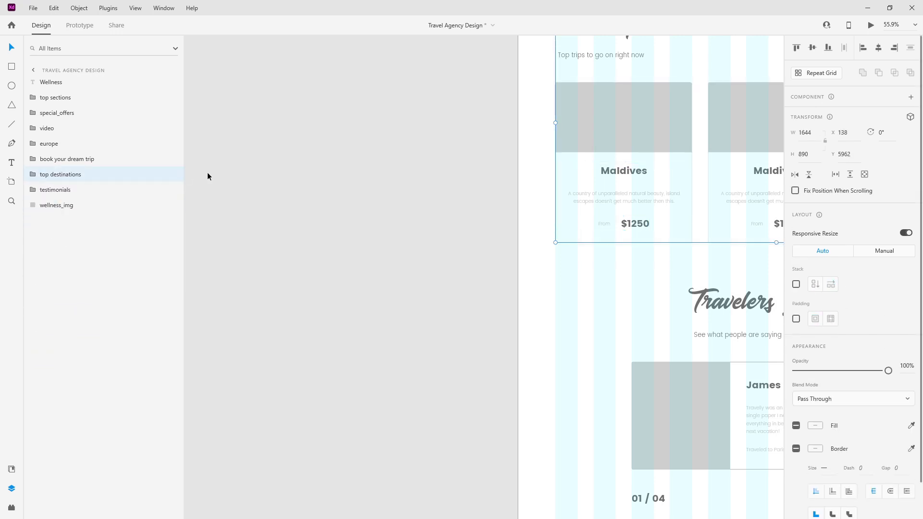
key("ctrl+v")
scroll(515, 177, "down", 3)
left_click_drag(570, 127, 525, 353)
scroll(564, 342, "up", 5)
key("alt")
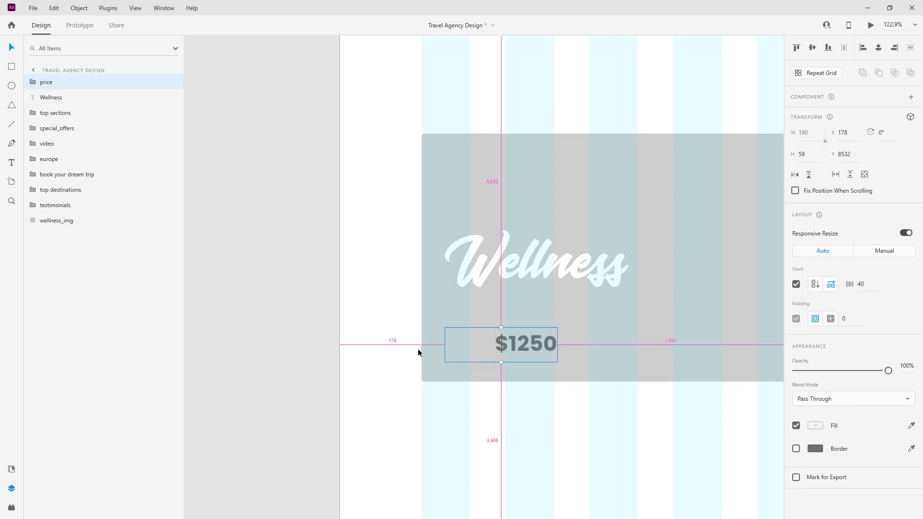
Step: Raise the Wellness title by 20 units and make the From label plain white
left_click(503, 292)
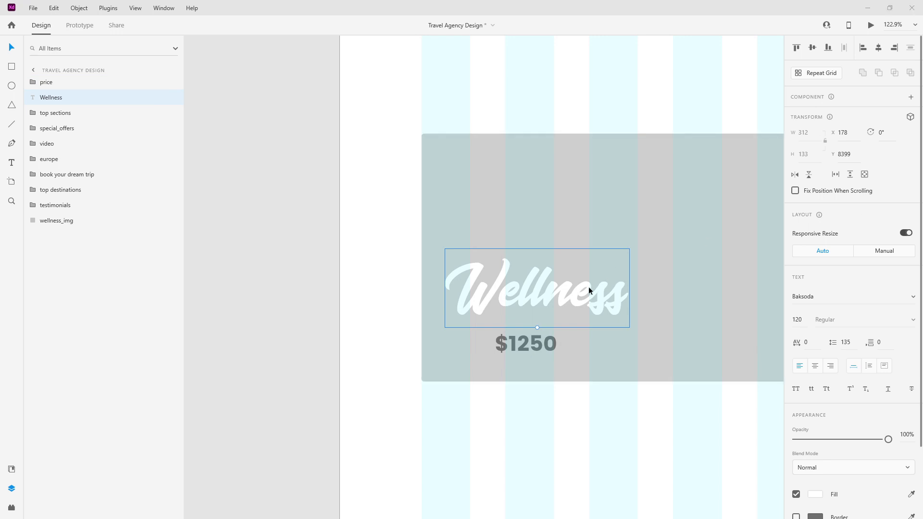
key("shift+Up")
key("shift+Up")
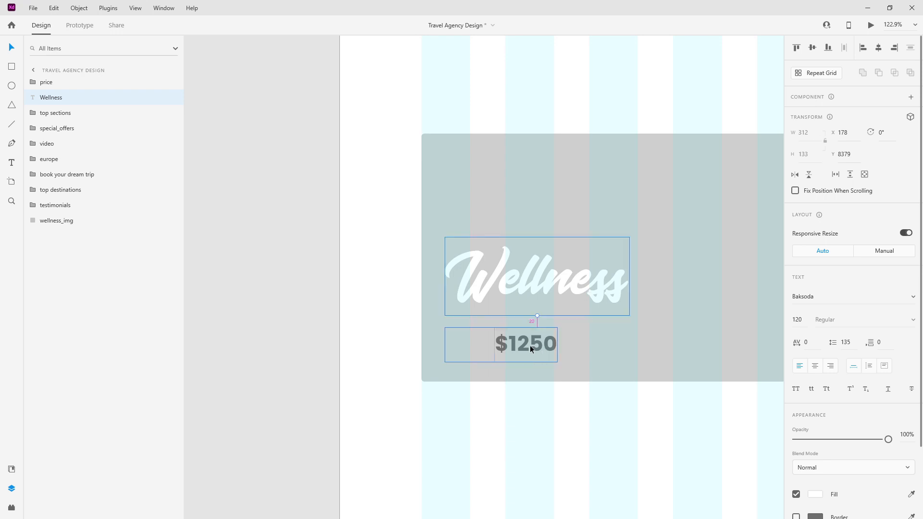
double_click(462, 343)
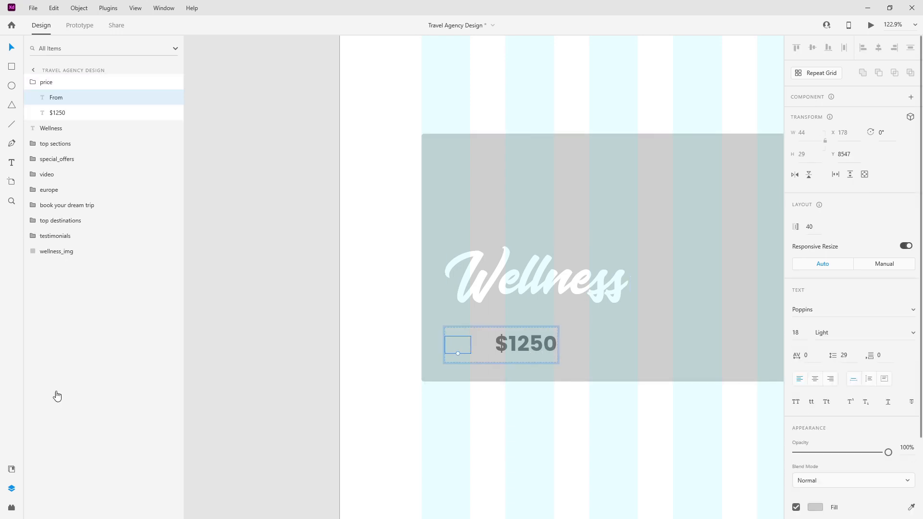
left_click(12, 469)
left_click(89, 154)
Step: Change the From label's text to 'Starting from'
double_click(464, 347)
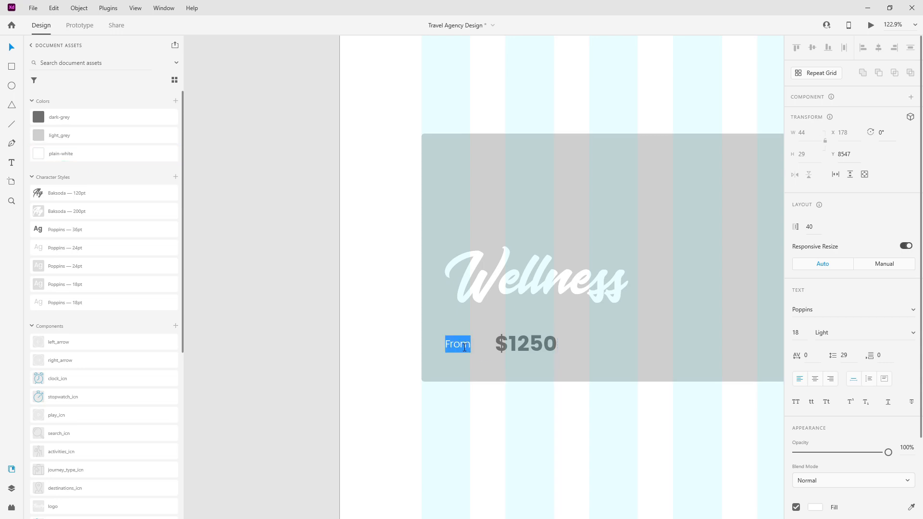
key("Left")
type("Starting")
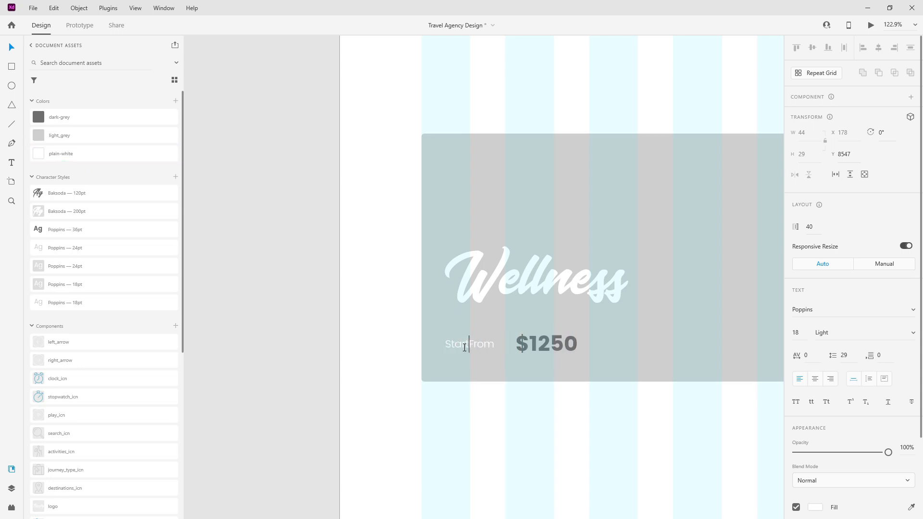
key("Delete")
type("f")
key("Escape")
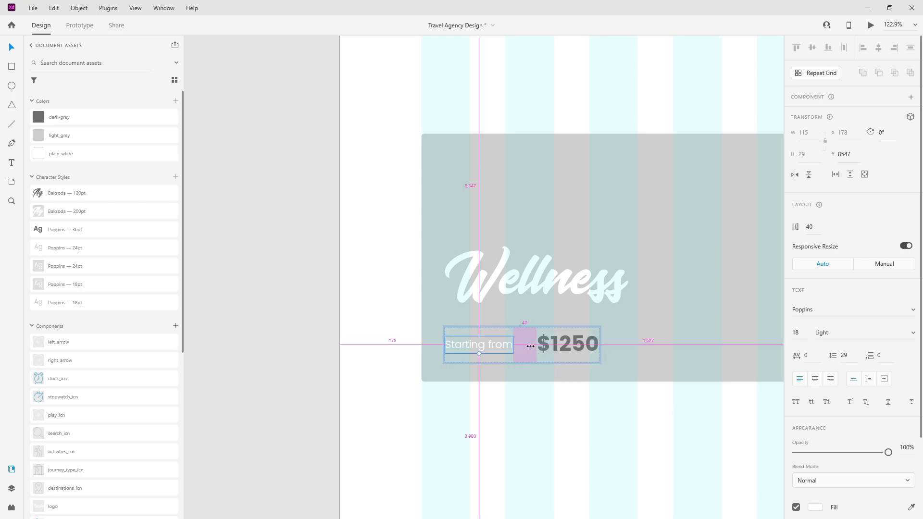
Step: Group the price with wellness_img and start renaming the new group
left_click(11, 488)
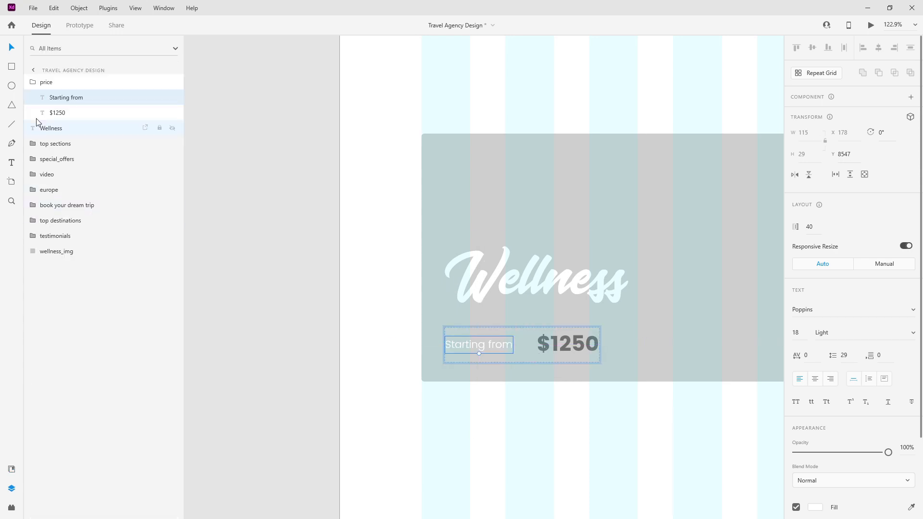
left_click(34, 83)
left_click_drag(48, 83, 50, 213)
left_click(60, 220, "shift")
key("ctrl+g")
double_click(51, 206)
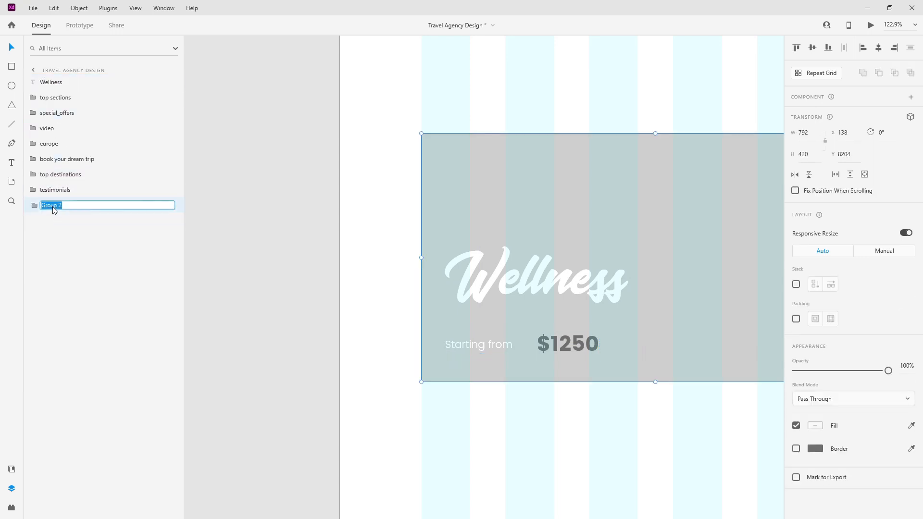
Step: Name the new card group 'wellness'
type("wellne")
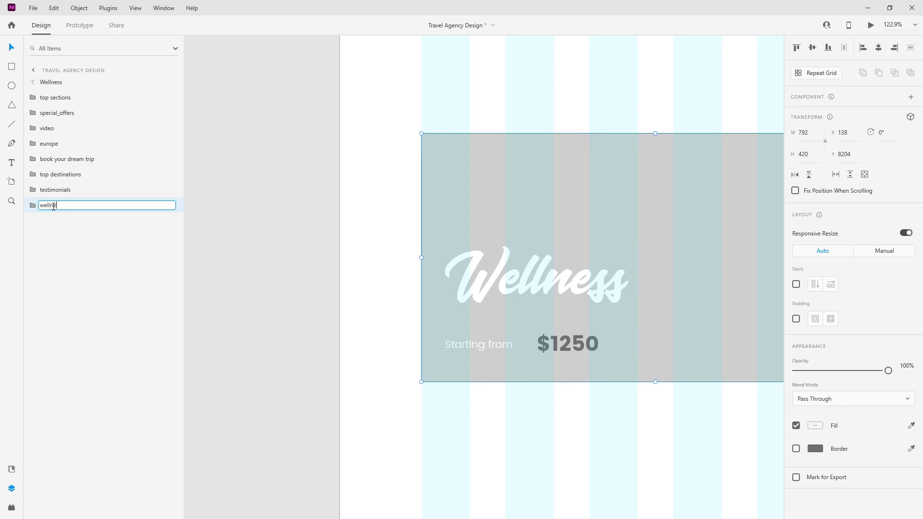
type("ss")
key("Return")
scroll(330, 131, "down", 5)
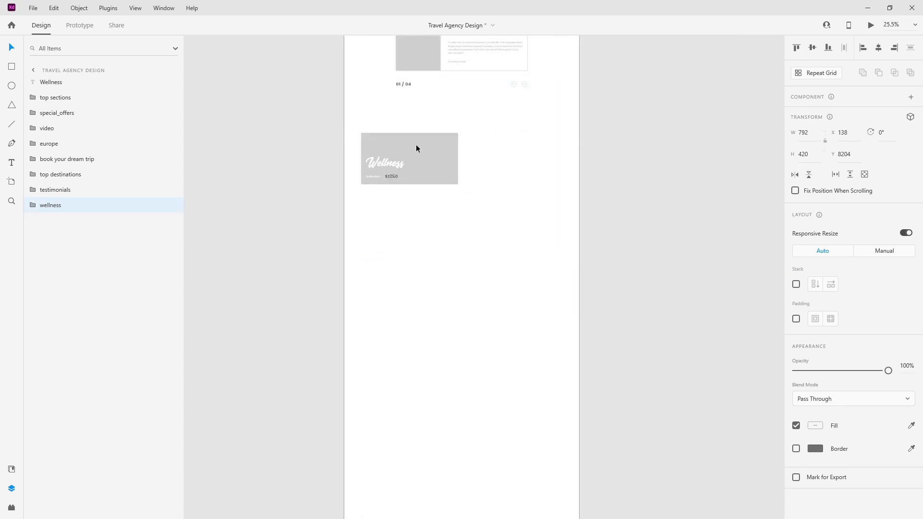
key("ctrl+z")
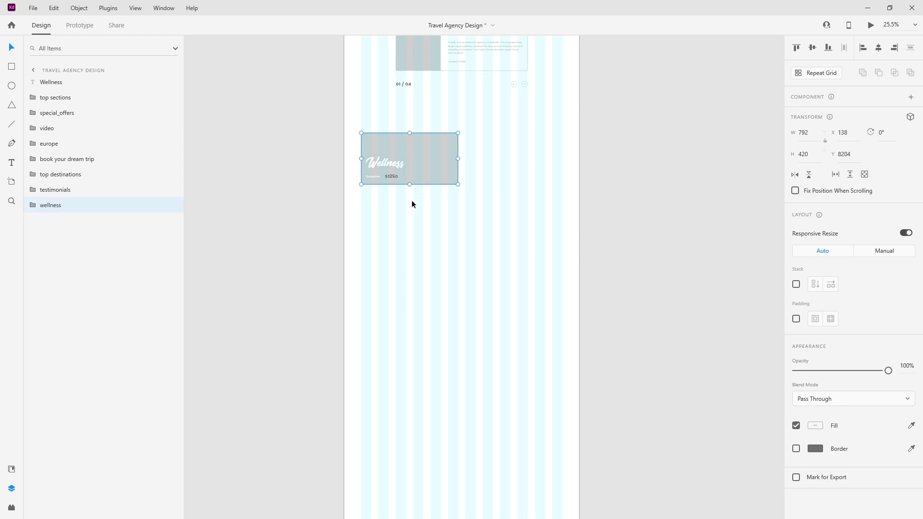
Step: Duplicate the wellness card below the original and name the copy cruises
key("ctrl+d")
left_click_drag(432, 150, 431, 214)
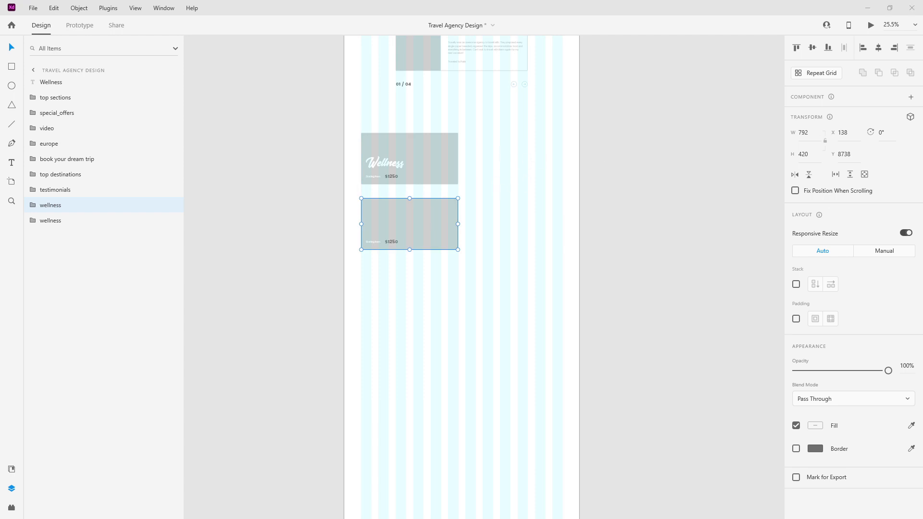
scroll(403, 181, "up", 4)
left_click_drag(414, 236, 414, 220)
left_click_drag(103, 205, 69, 234)
double_click(59, 221)
type("cr")
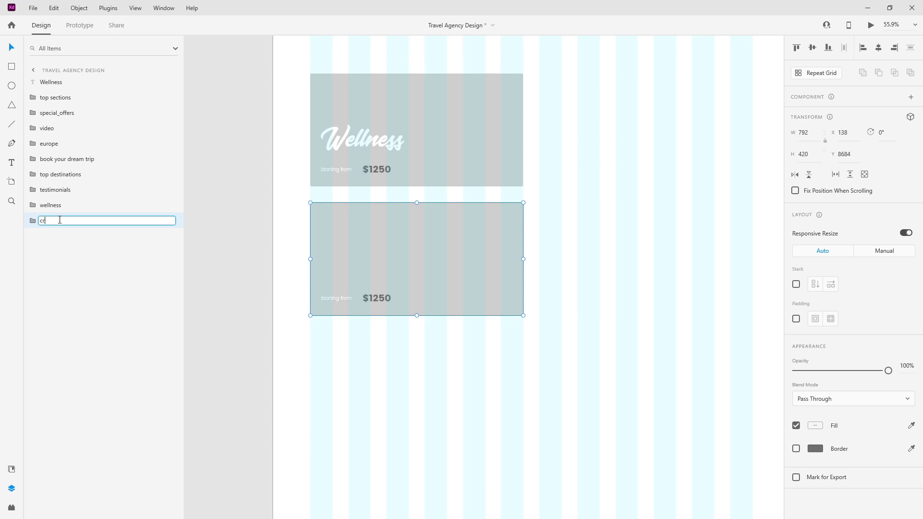
type("uise")
key("Escape")
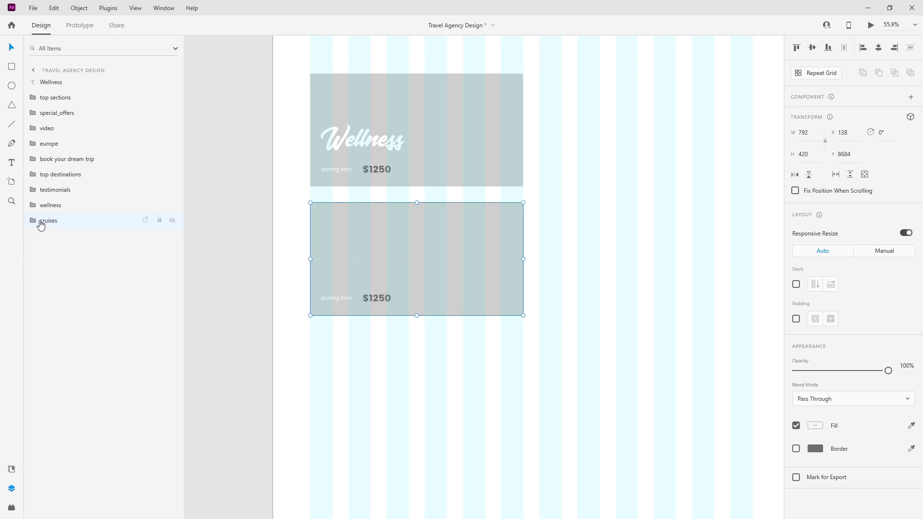
Step: Move the Wellness title into the wellness group and delete the lower card copy
left_click(350, 138)
left_click(32, 205)
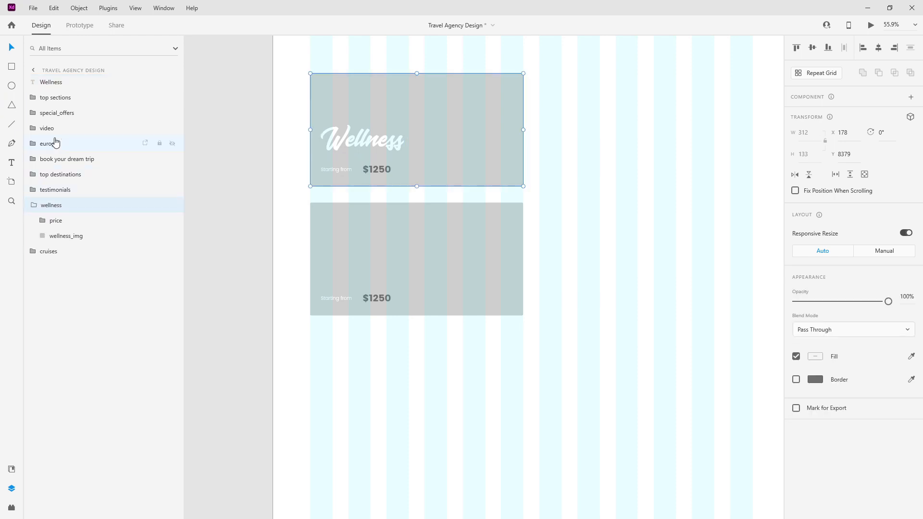
left_click_drag(62, 83, 62, 214)
left_click(30, 189)
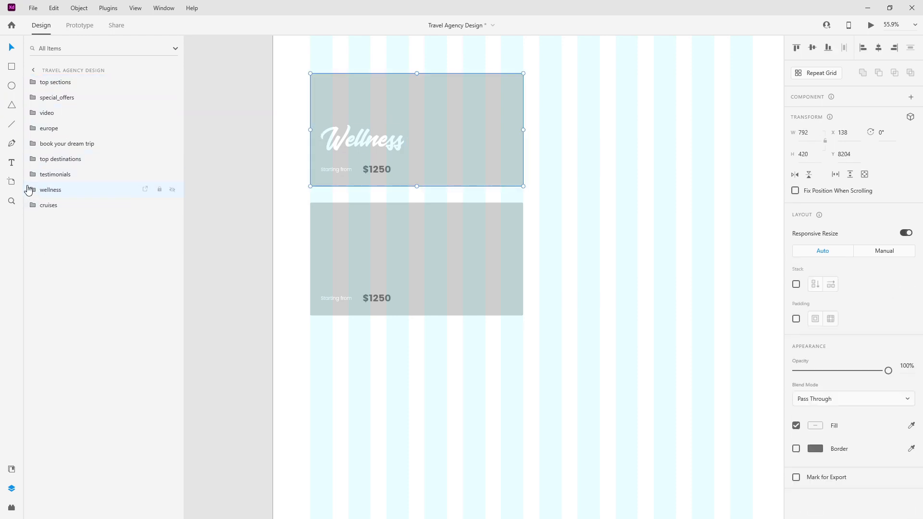
left_click(442, 247)
key("Delete")
Step: Duplicate the Wellness card 60 units below and name the copy's group 'cruises'
left_click(428, 147)
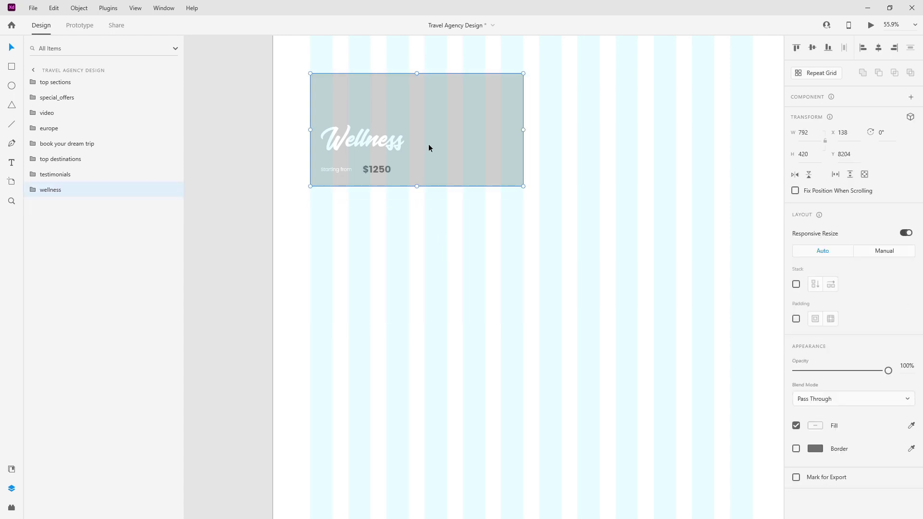
left_click_drag(428, 143, 428, 242)
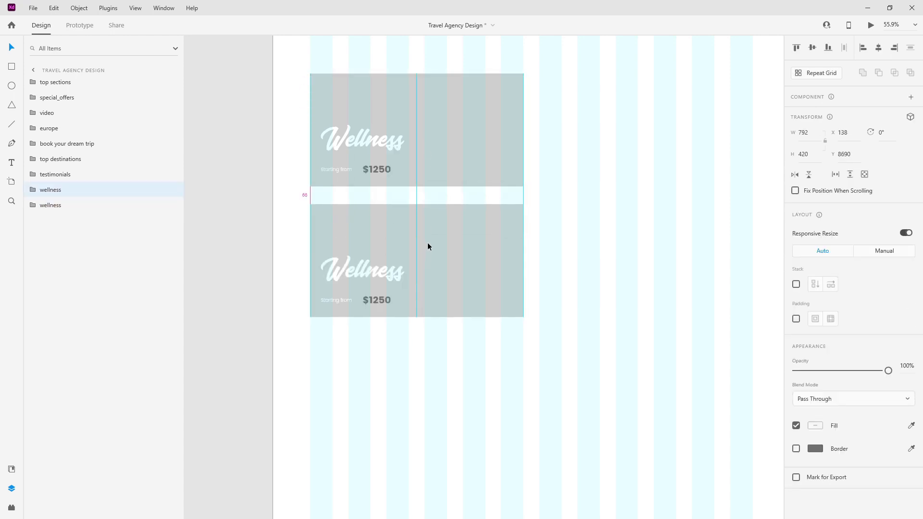
key("Up")
key("Up")
key("Up")
key("Up")
key("Up")
key("Up")
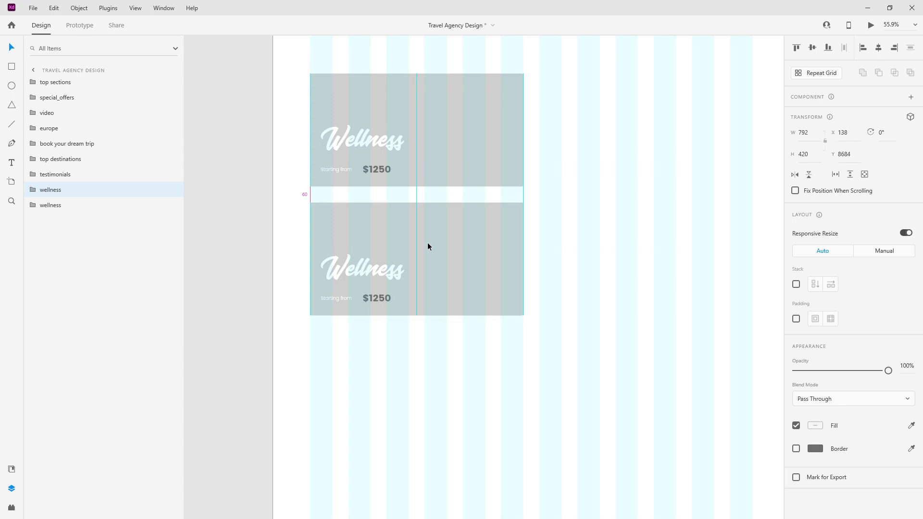
left_click_drag(45, 193, 50, 210)
double_click(50, 210)
type("cruises")
key("Return")
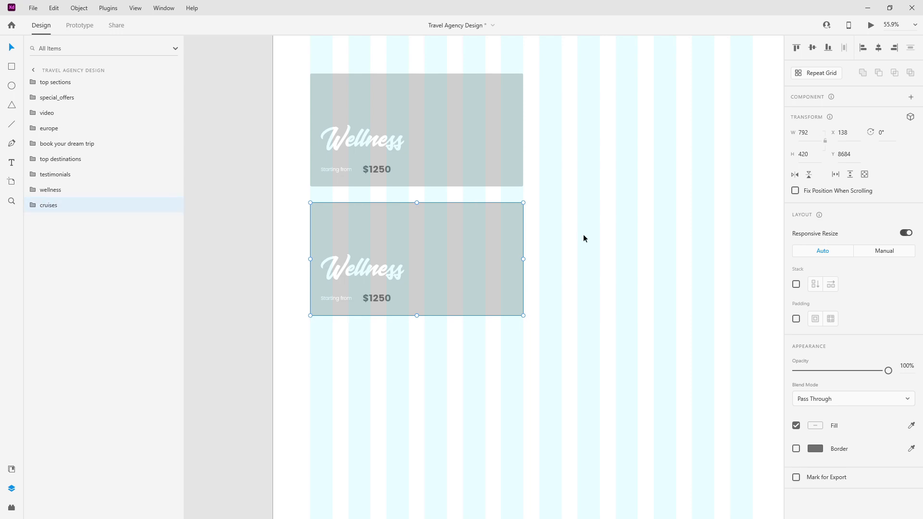
Step: Retitle the lower card 'Cruises'
double_click(352, 256)
type("Cruises")
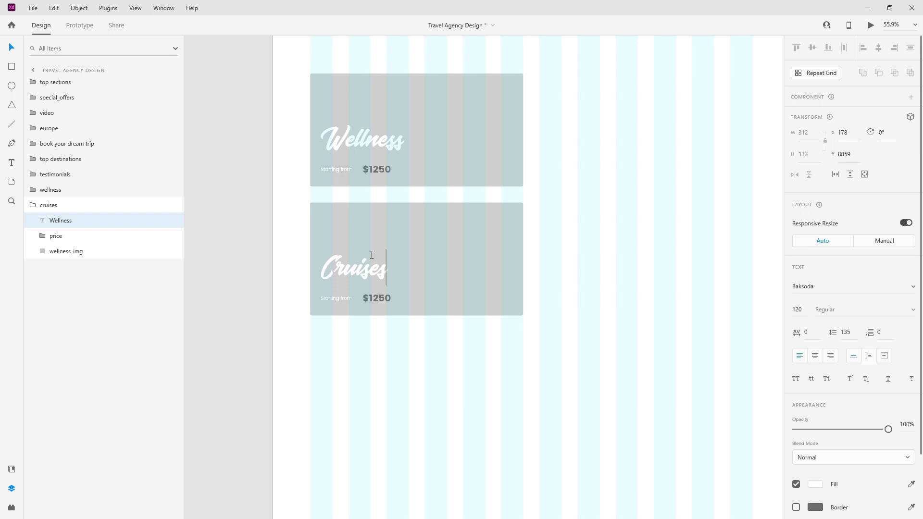
key("Escape")
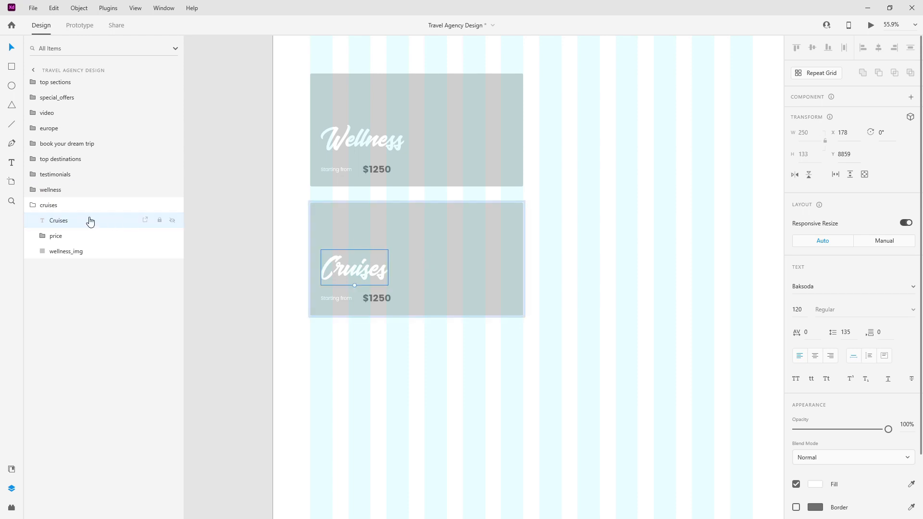
left_click(34, 205)
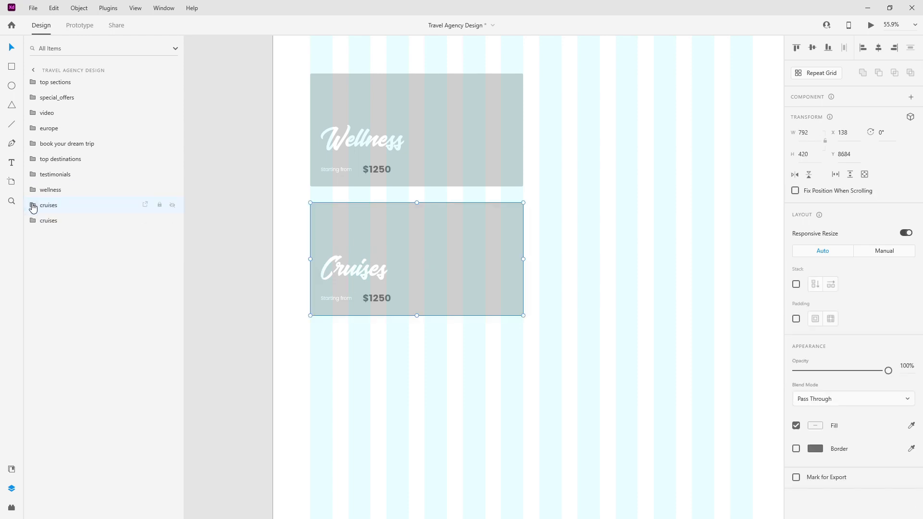
Step: Shift the copied card beside the Cruises card and name its group 'skiing'
left_click(43, 220)
key("shift+Right")
key("shift+Right")
key("shift+Right")
key("shift+Right")
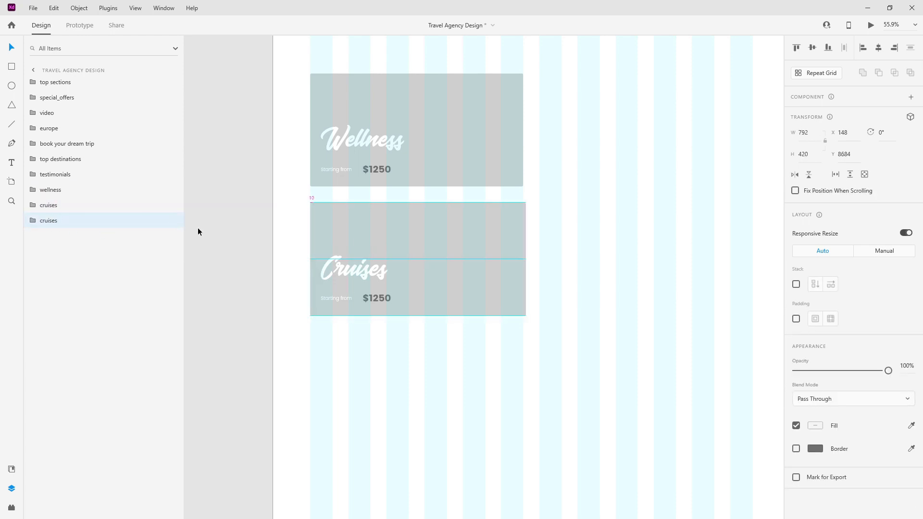
key("shift+Right")
key("shift+Right")
key("shift+Right")
key("shift+Right")
key("shift+Right")
key("shift+Right")
key("shift+Right")
key("shift+Right")
key("shift+Right")
key("shift+Right")
key("shift+Right")
key("shift+Right")
key("shift+Right")
key("shift+Right")
key("shift+Right")
key("shift+Right")
key("shift+Right")
key("shift+Right")
key("shift+Right")
key("shift+Right")
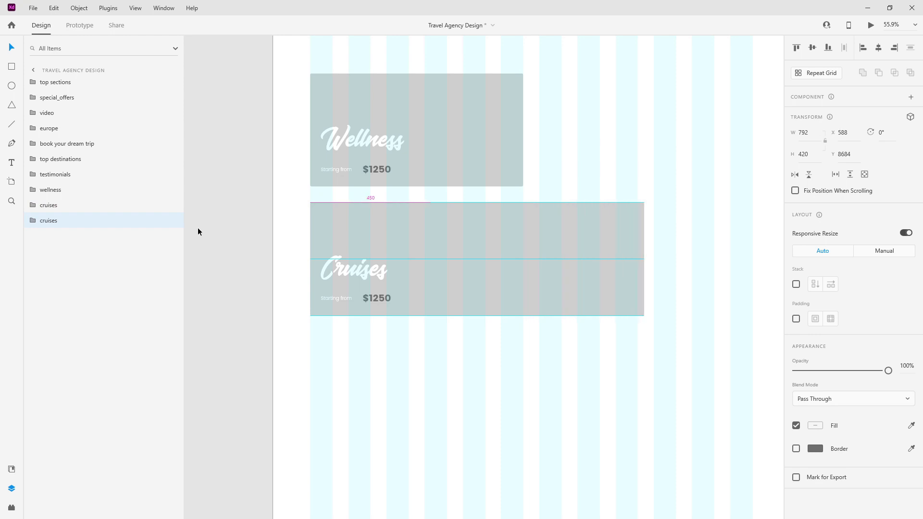
double_click(56, 221)
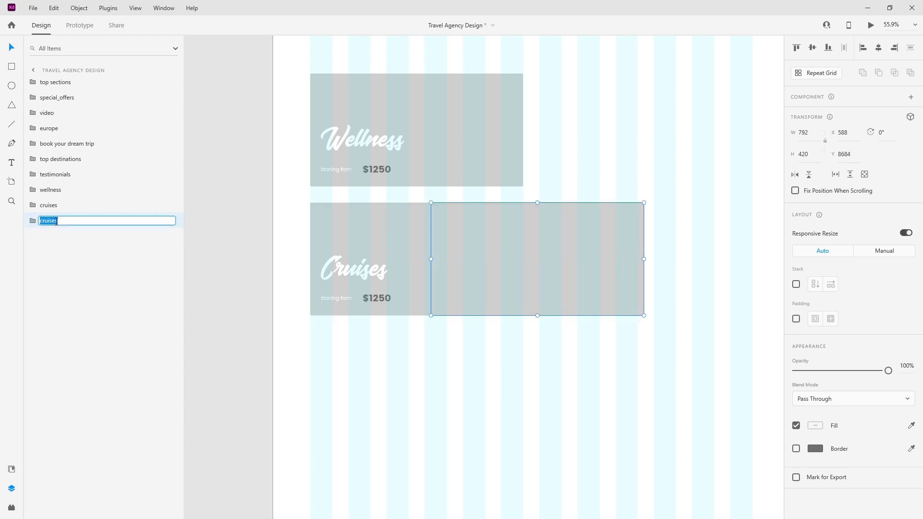
type("skiing")
key("Return")
Step: Group the skiing card's title and price and set that group to manual resize constraints
scroll(526, 225, "down", 3)
left_click_drag(520, 227, 605, 141)
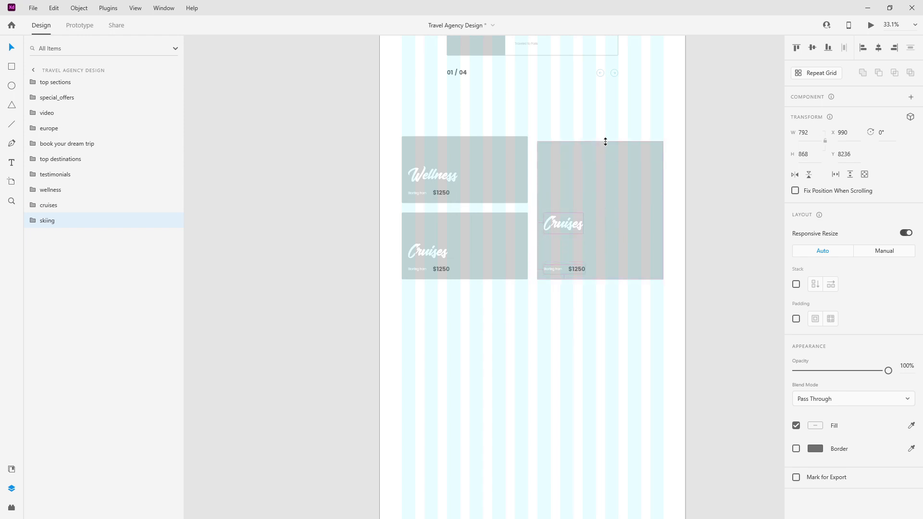
key("ctrl+z")
left_click(32, 222)
left_click(51, 242)
left_click(56, 252, "shift")
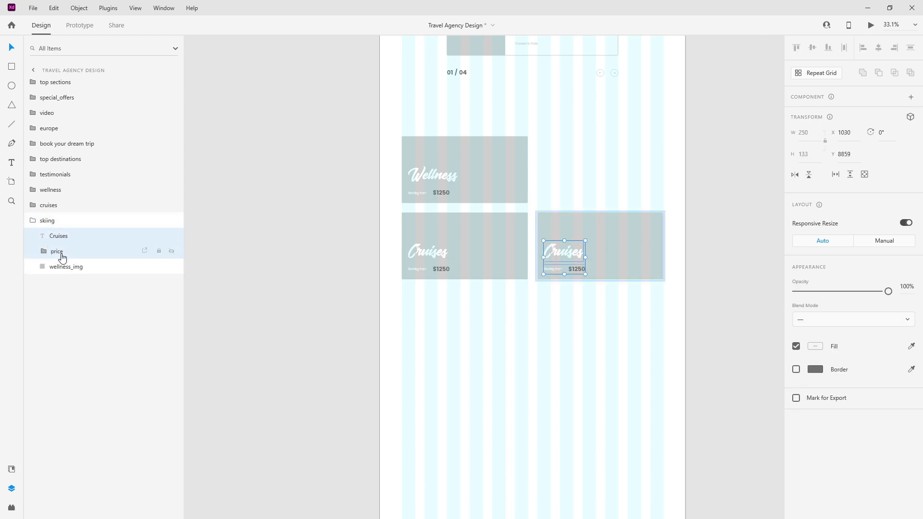
key("ctrl+g")
left_click(879, 240)
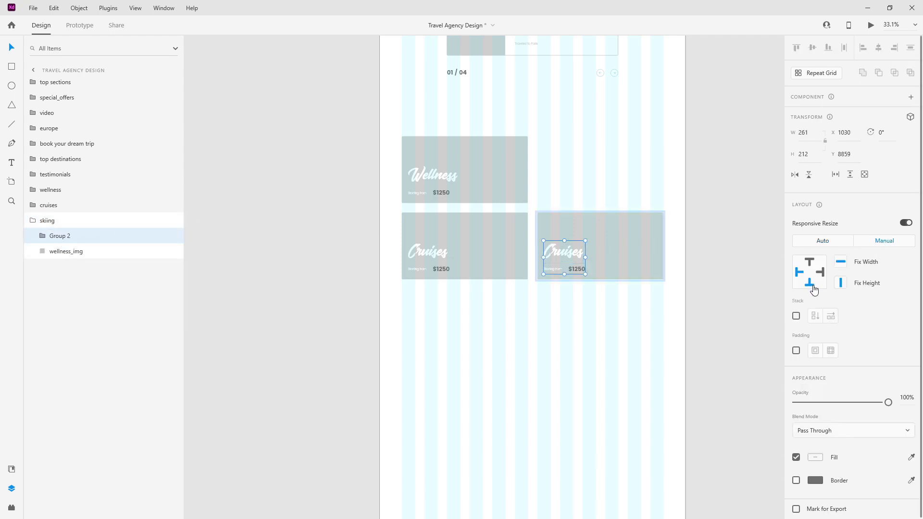
Step: Stretch the skiing card to 900 tall, ungroup its title and price, and select all three cards
left_click(45, 220)
left_click_drag(600, 213, 601, 136)
right_click(84, 239)
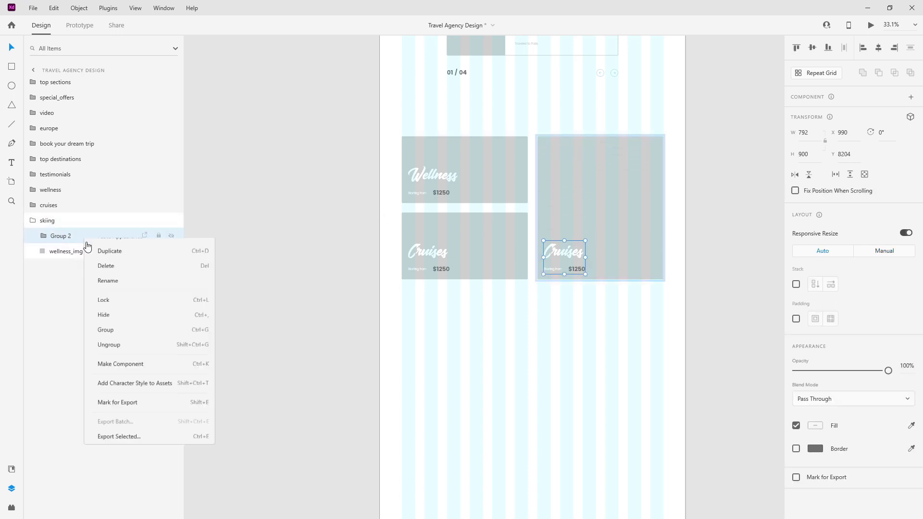
left_click(135, 399)
left_click(32, 220)
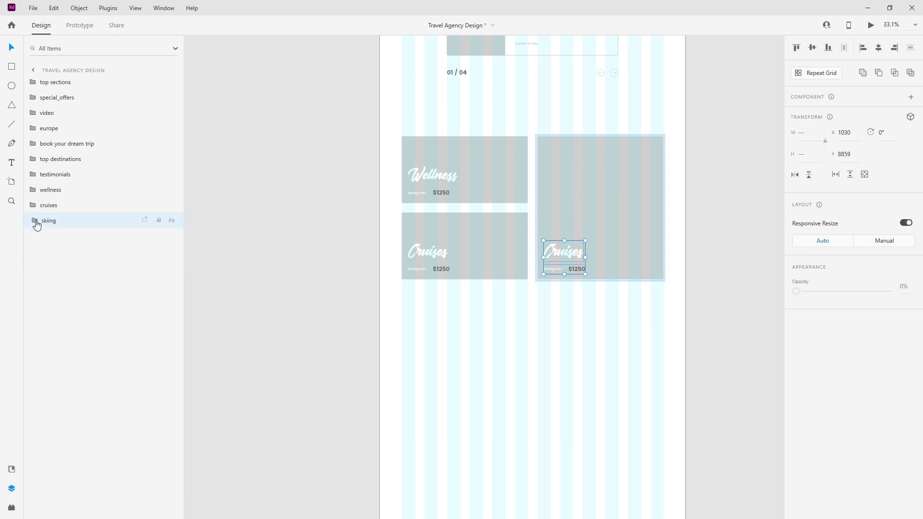
left_click(562, 183)
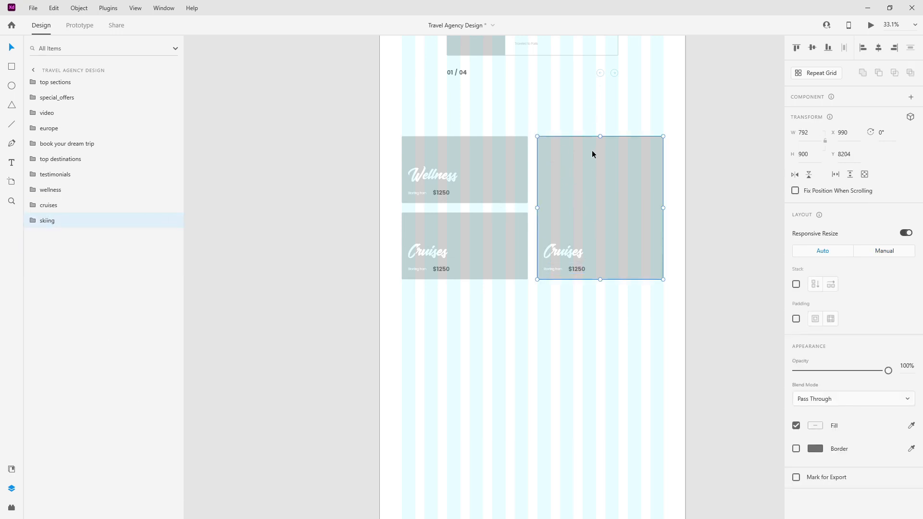
left_click(88, 193, "shift")
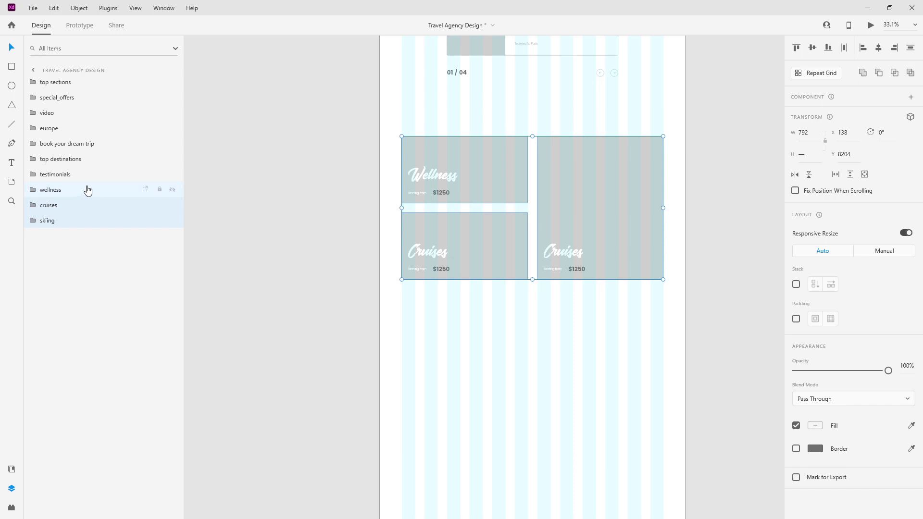
Step: Group the three cards as 'trip categories' and move it up to Y 7985 beneath testimonials
key("ctrl+g")
double_click(56, 189)
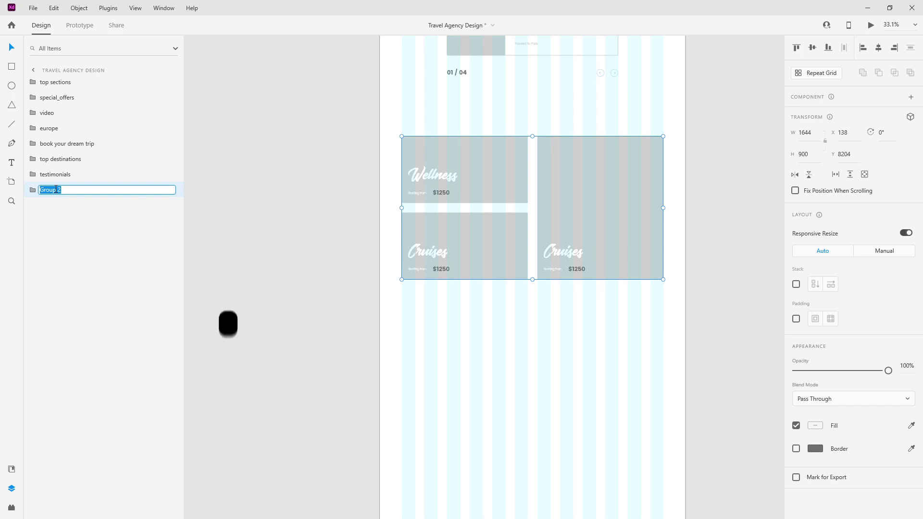
type("trip categories")
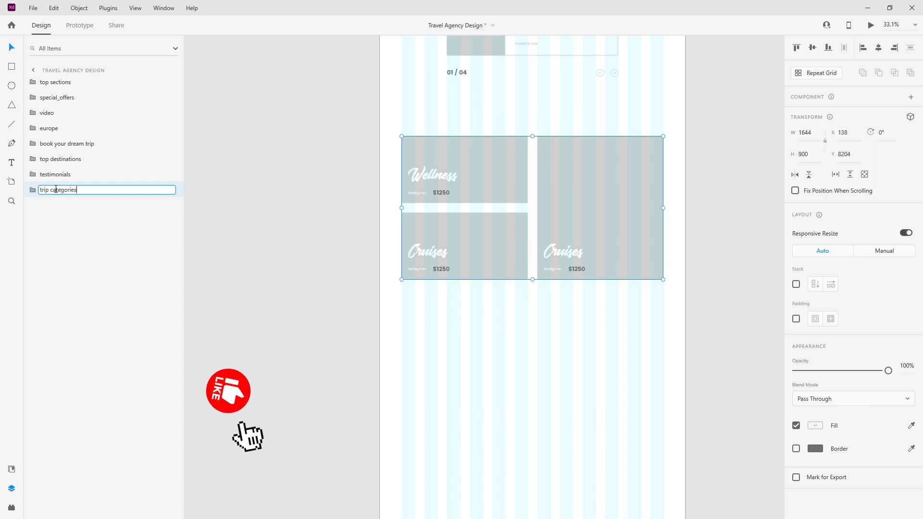
key("Return")
scroll(492, 152, "down", 2)
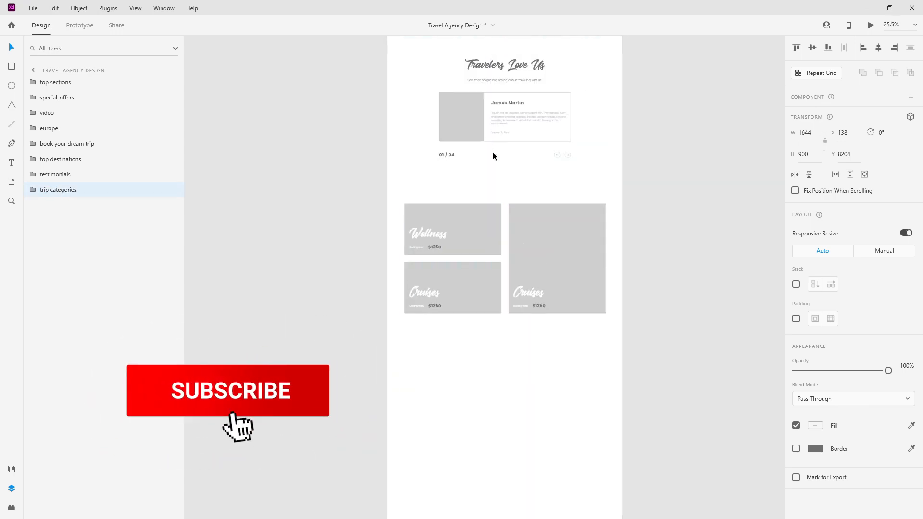
left_click_drag(488, 205, 495, 180)
scroll(495, 218, "down", 5)
scroll(495, 219, "down", 1)
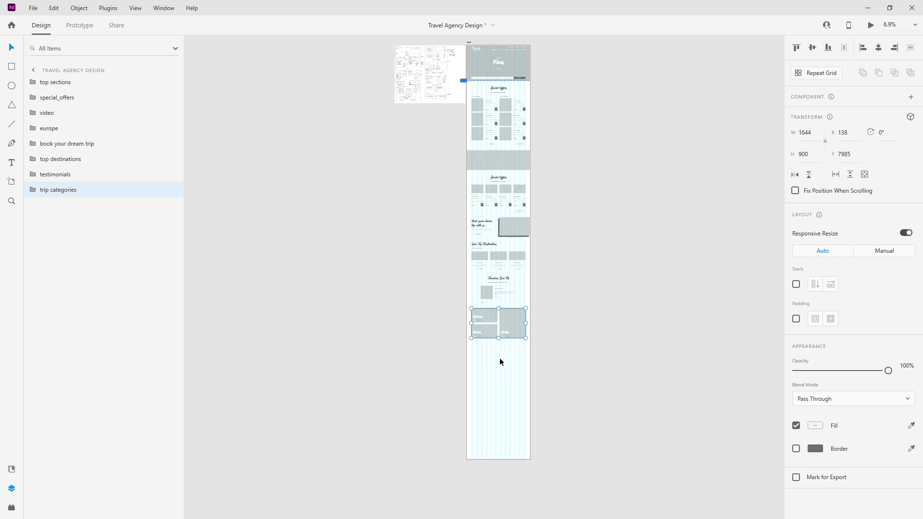
scroll(499, 325, "up", 2)
Step: Copy the testimonials section title and place it below the trip category cards
double_click(466, 219)
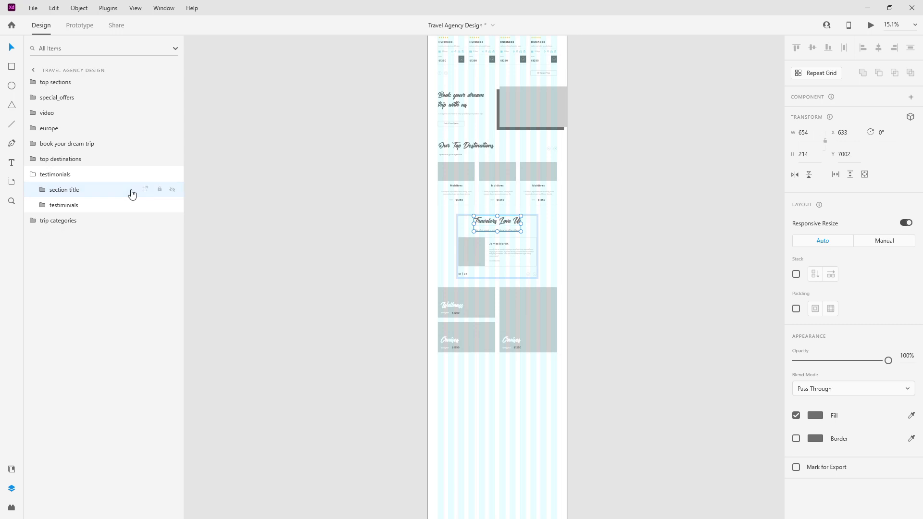
left_click(31, 175)
key("ctrl+v")
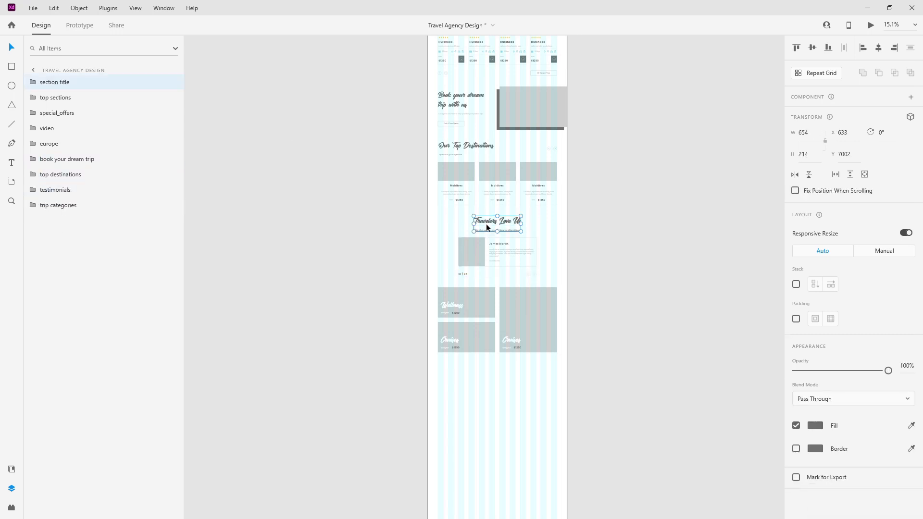
left_click_drag(500, 225, 500, 371)
left_click_drag(55, 83, 62, 259)
scroll(509, 421, "up", 5)
Step: Change the copied heading to 'Our Partners'
double_click(479, 277)
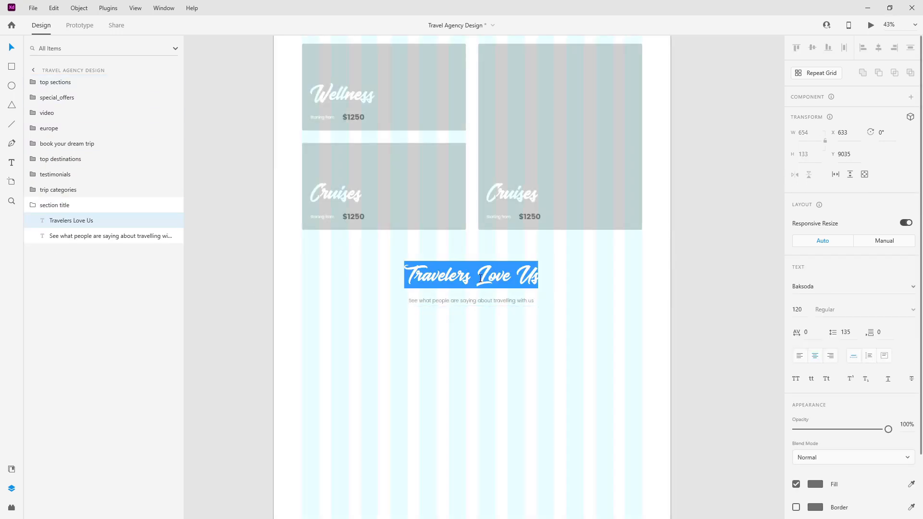
type("Our Partners")
key("Escape")
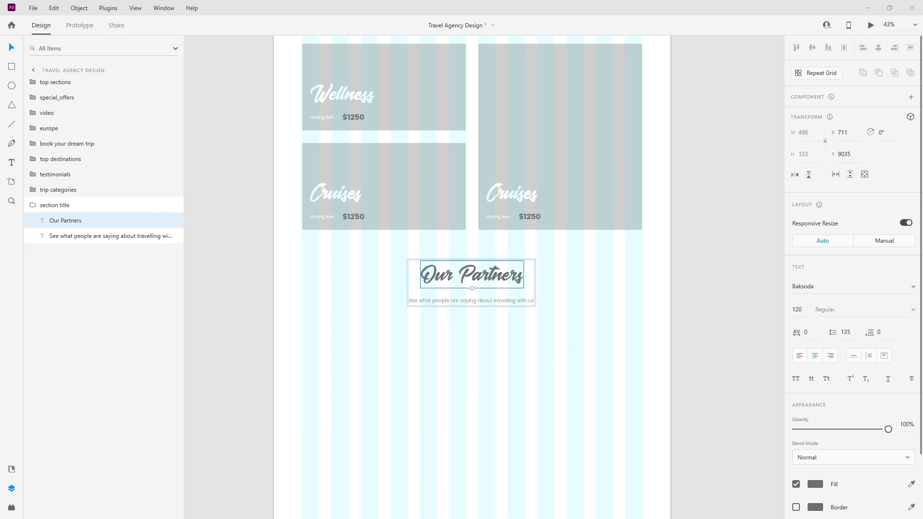
Step: Replace the subtitle with 'Carefully selected partners we love doing business with'
left_click(459, 301)
double_click(475, 297)
type("Carefully selected partners we love doing business with")
key("Escape")
scroll(522, 344, "down", 3)
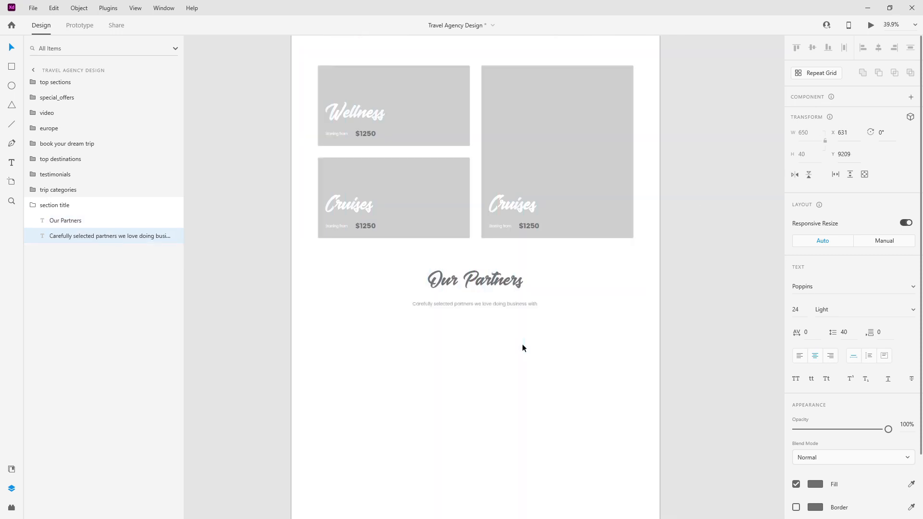
scroll(500, 258, "up", 3)
scroll(476, 181, "up", 2)
scroll(476, 182, "down", 4)
scroll(477, 182, "up", 6)
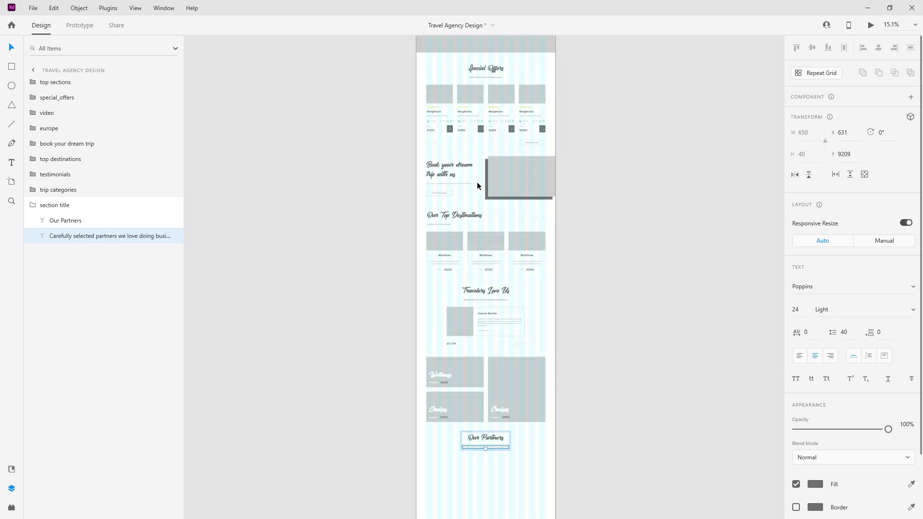
scroll(489, 137, "up", 4)
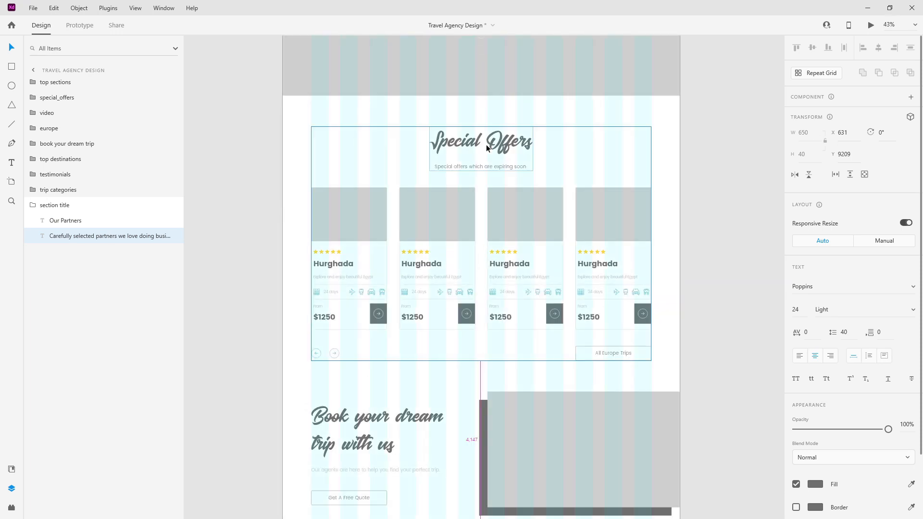
Step: Replace the Special Offers heading with 'European Destinations'
left_click(513, 132)
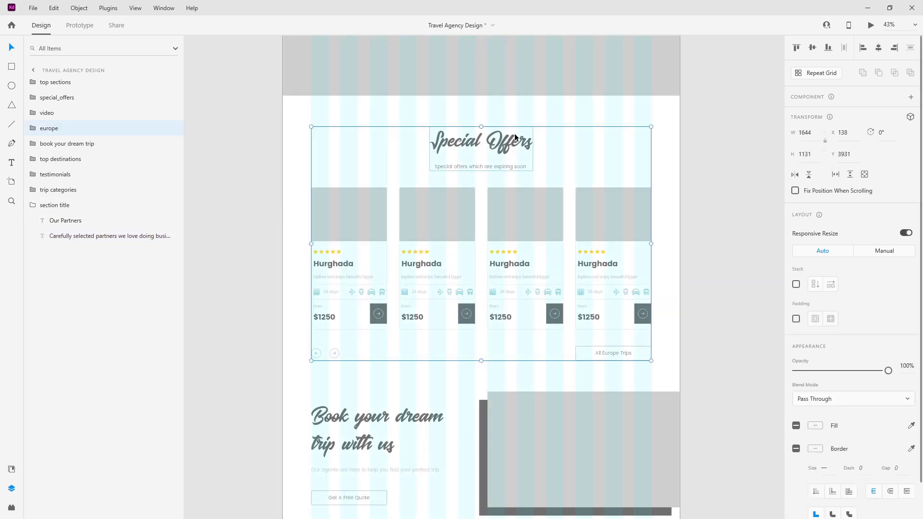
key("alt+Tab")
double_click(515, 151)
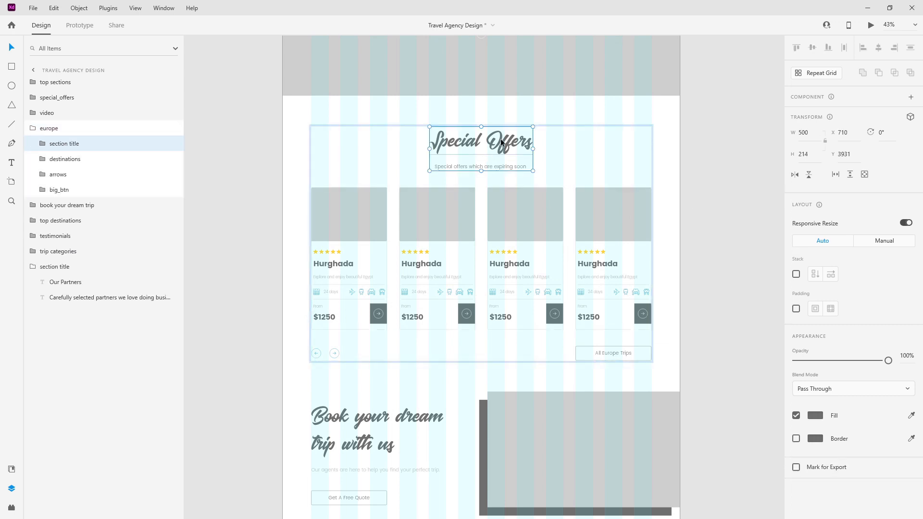
double_click(515, 150)
double_click(514, 151)
type("European Destinations")
key("Escape")
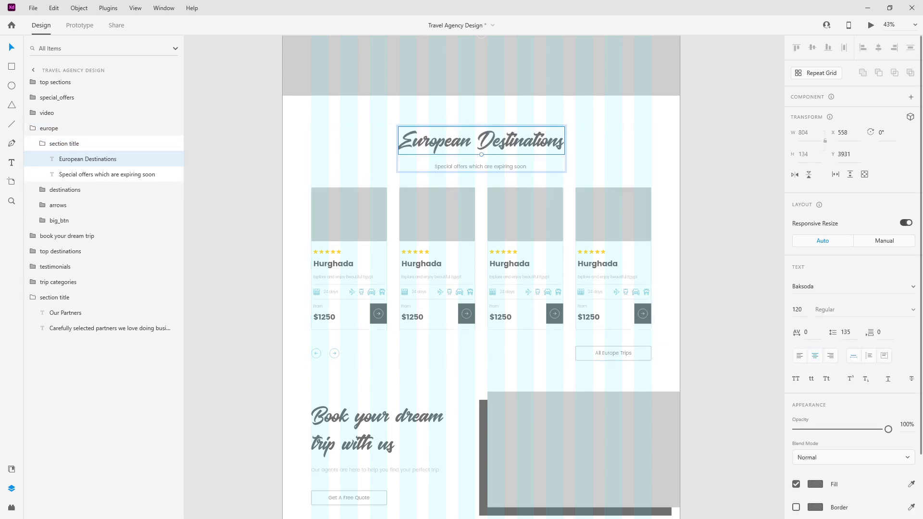
Step: Change the subtitle to 'Most popular destinations in Europe'
double_click(494, 166)
type("Most popular destinations in Europe")
key("Escape")
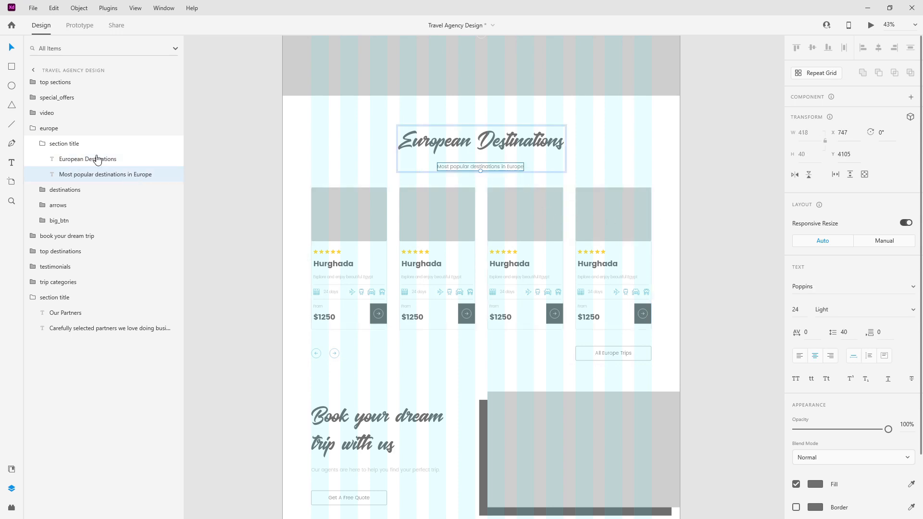
left_click(43, 143)
left_click(30, 131)
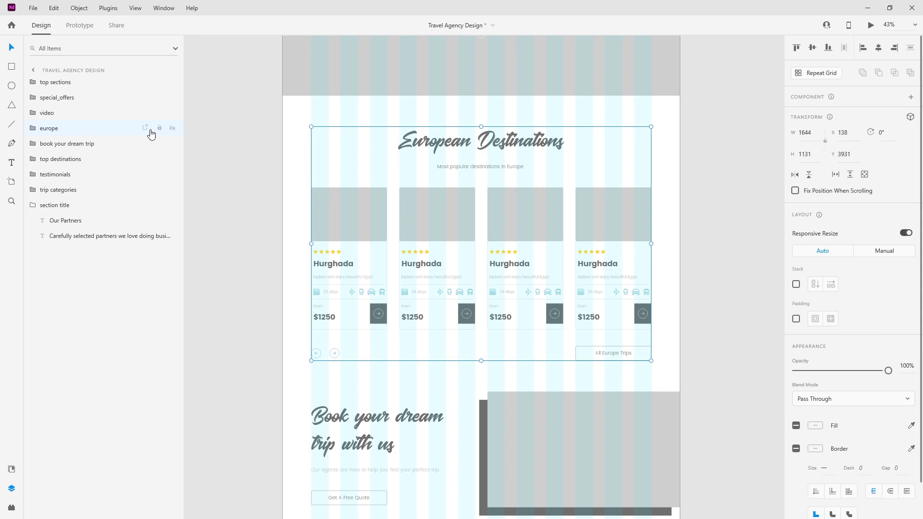
scroll(542, 204, "down", 4)
scroll(540, 225, "down", 6)
scroll(532, 321, "up", 6)
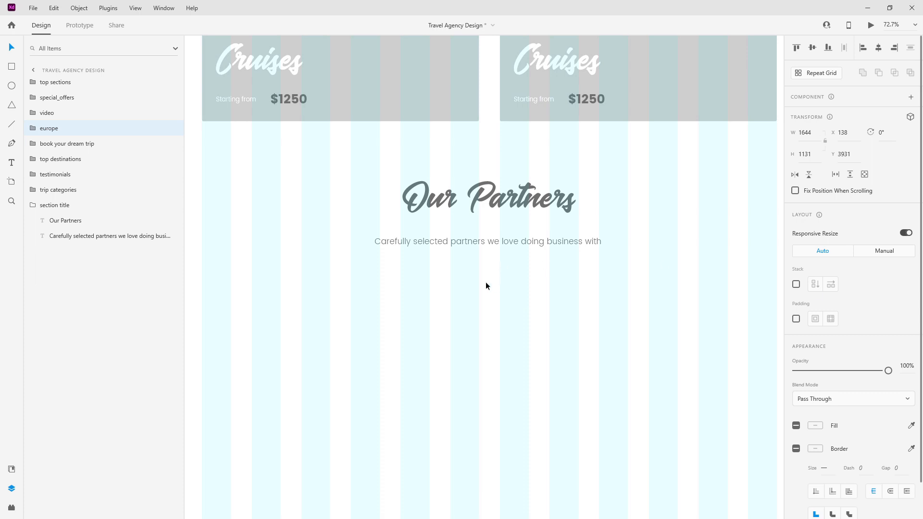
key("ctrl+v")
key("ctrl+minus")
left_click_drag(69, 84, 82, 231)
scroll(644, 292, "up", 3)
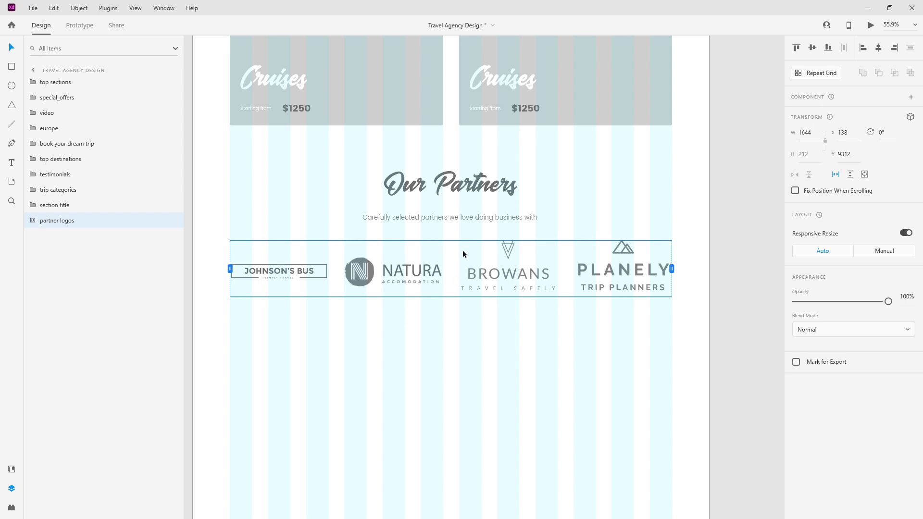
left_click(836, 175)
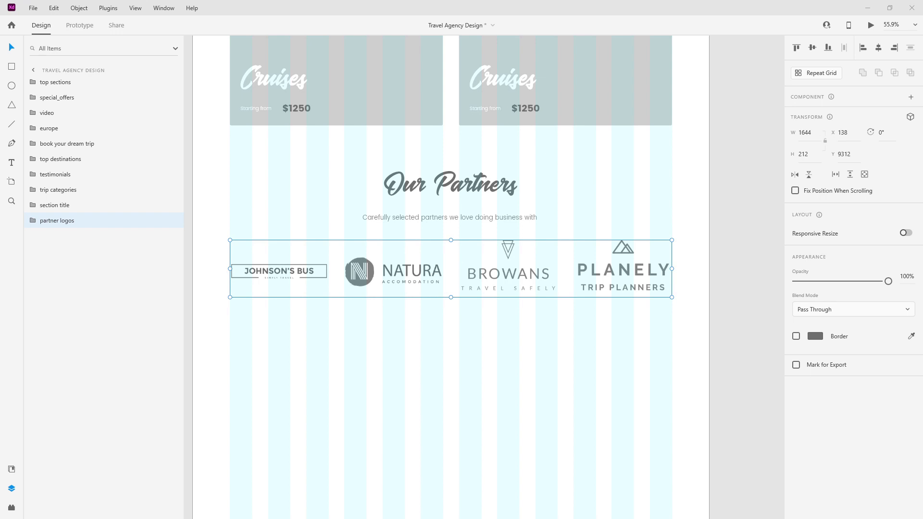
left_click_drag(403, 264, 404, 284)
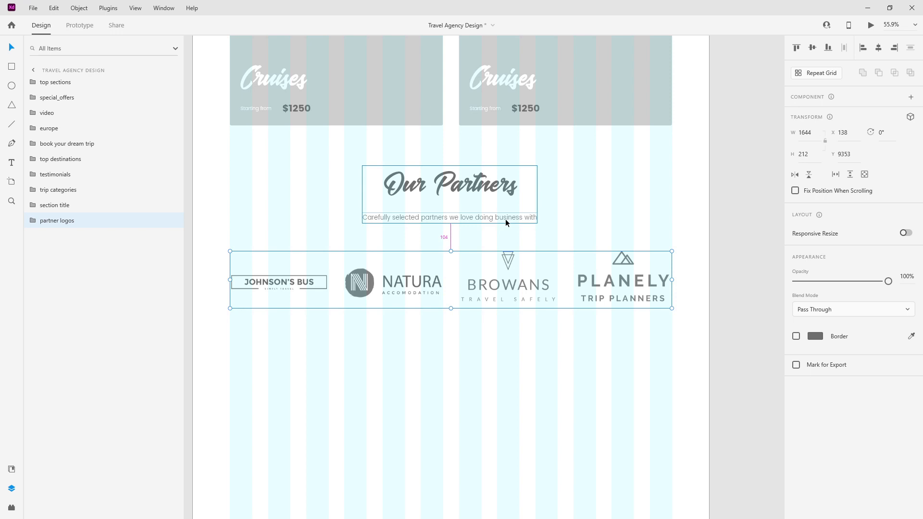
key("shift+Up")
key("shift+Up")
key("Up")
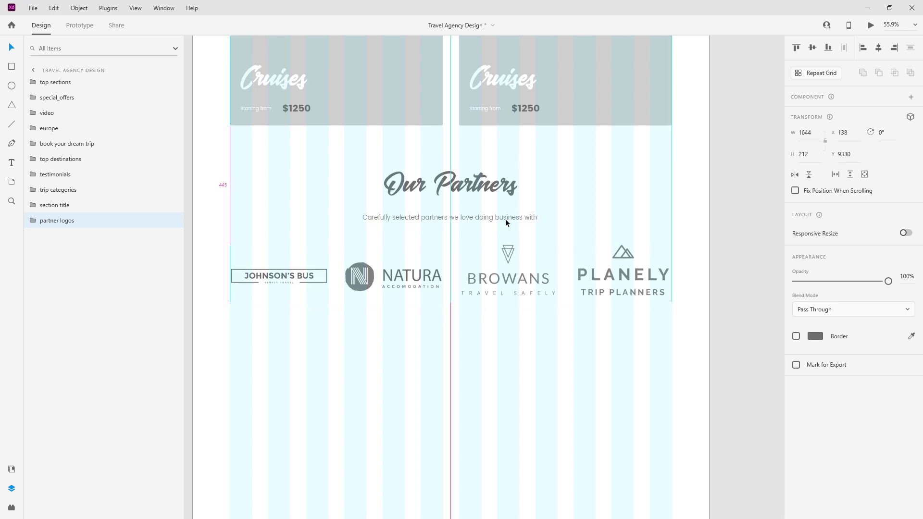
key("Up")
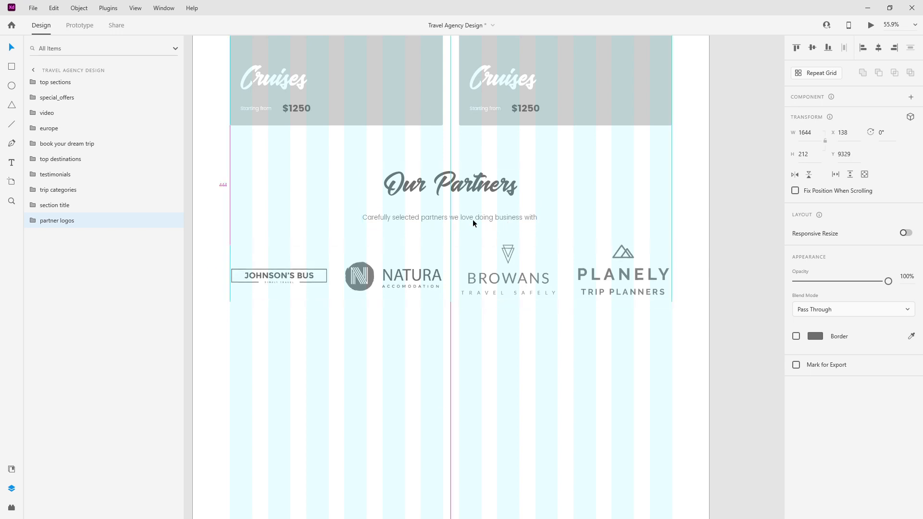
left_click(78, 205, "shift")
key("ctrl+g")
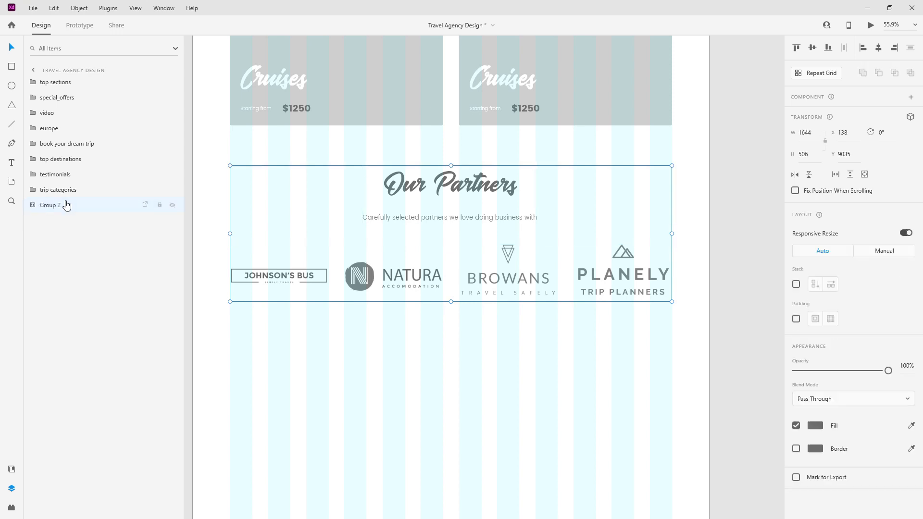
double_click(53, 206)
type("o")
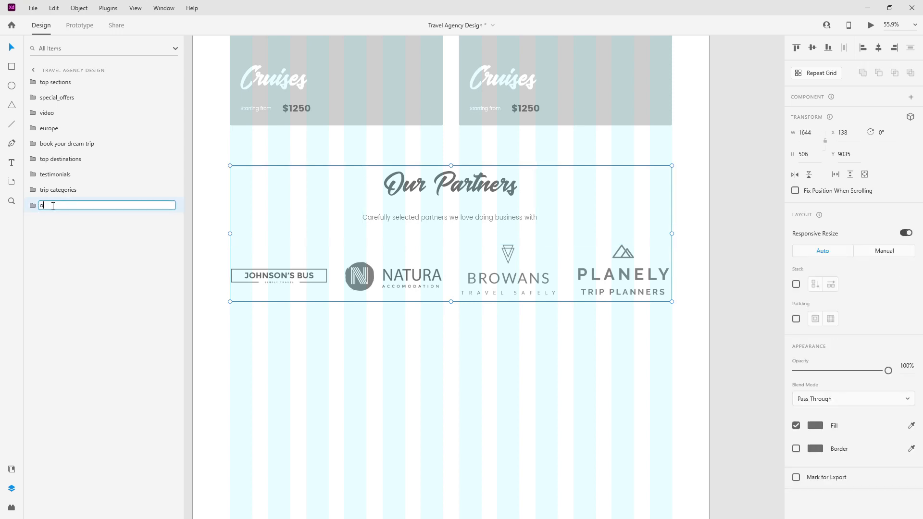
type("ur partners")
key("Return")
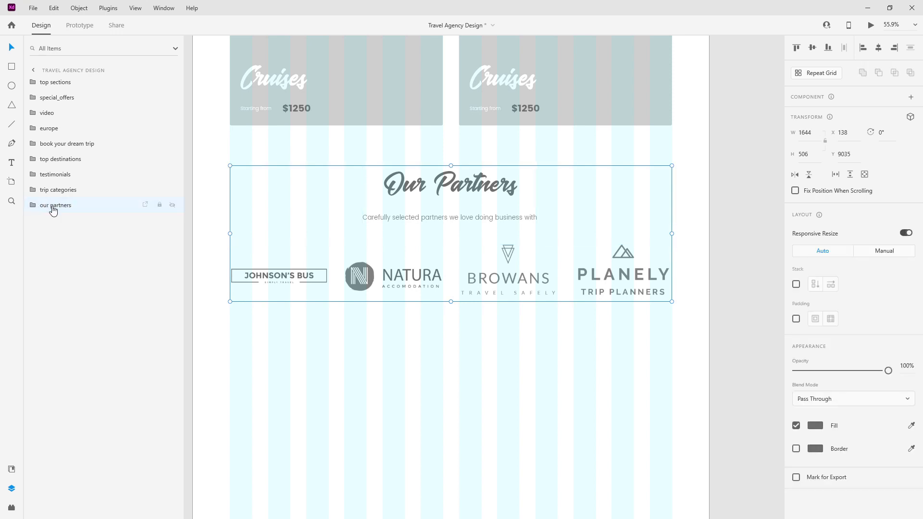
scroll(573, 168, "down", 3)
scroll(553, 177, "down", 5)
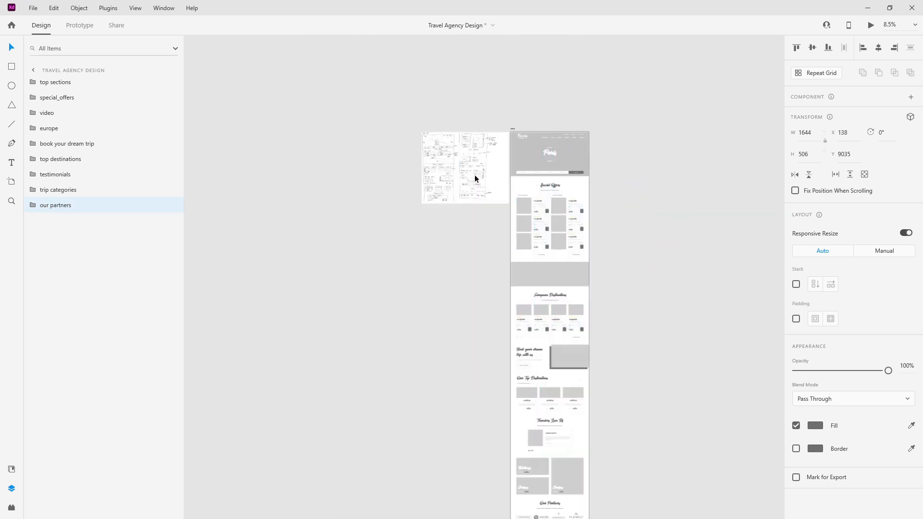
scroll(475, 174, "up", 6)
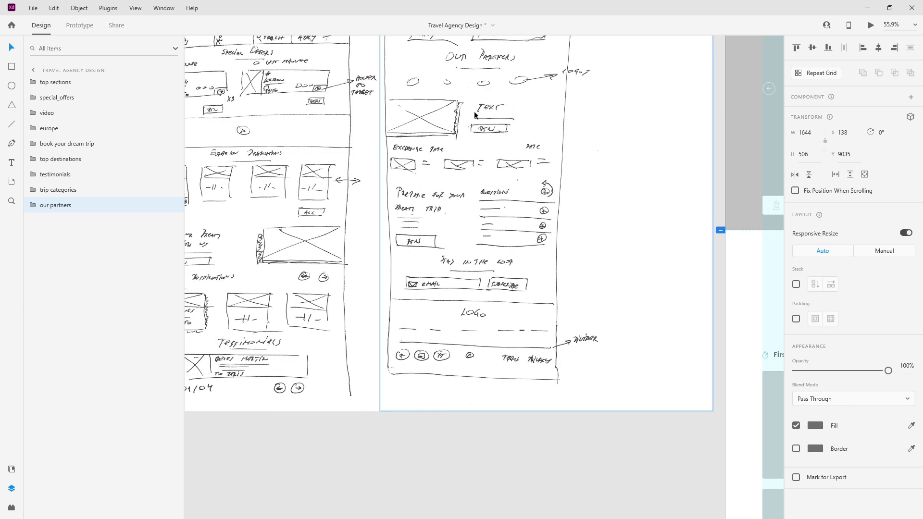
left_click_drag(418, 211, 498, 205)
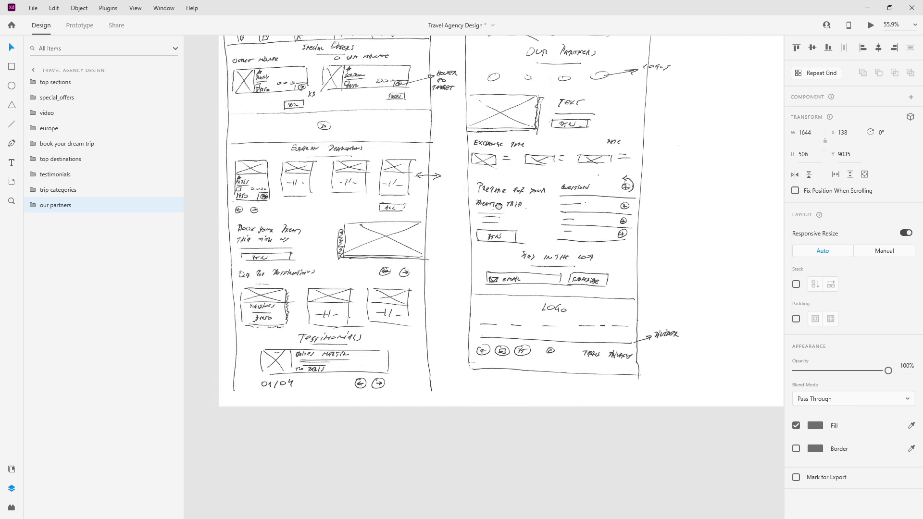
scroll(352, 243, "down", 5)
scroll(456, 150, "down", 5)
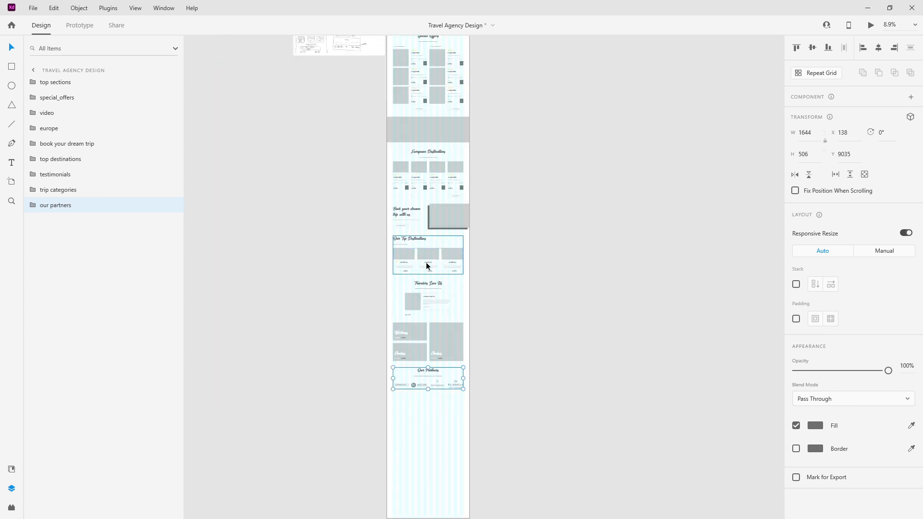
left_click(457, 148)
Step: Duplicate the Book your dream trip block and move it below Our Partners, last in layers
key("ctrl+d")
left_click_drag(440, 193, 439, 339)
left_click_drag(68, 148, 65, 242)
scroll(394, 349, "up", 5)
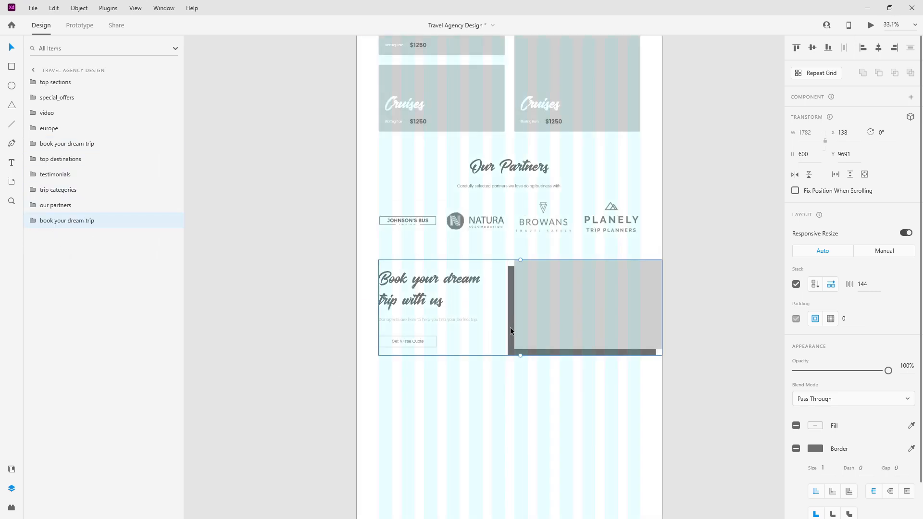
scroll(512, 331, "up", 2)
Step: Move the copy's image left of its text and align the block to the left edge
double_click(592, 306)
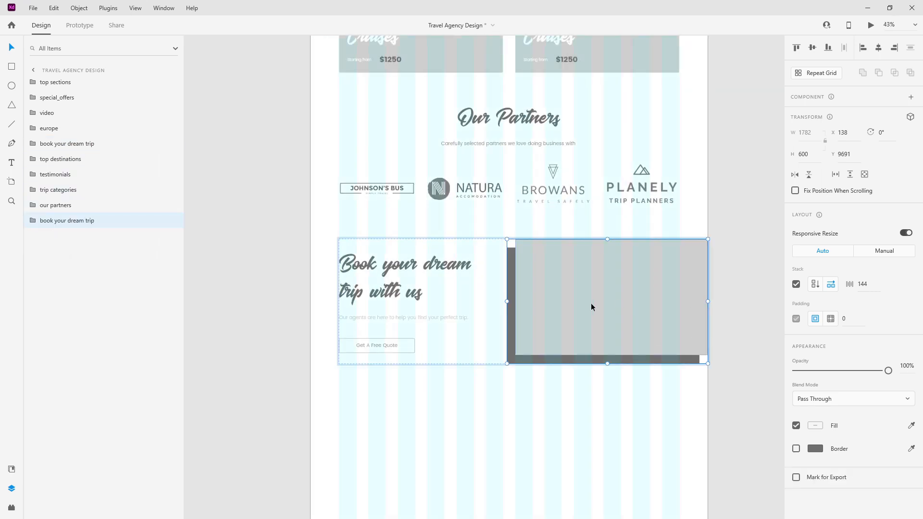
left_click_drag(592, 301, 425, 302)
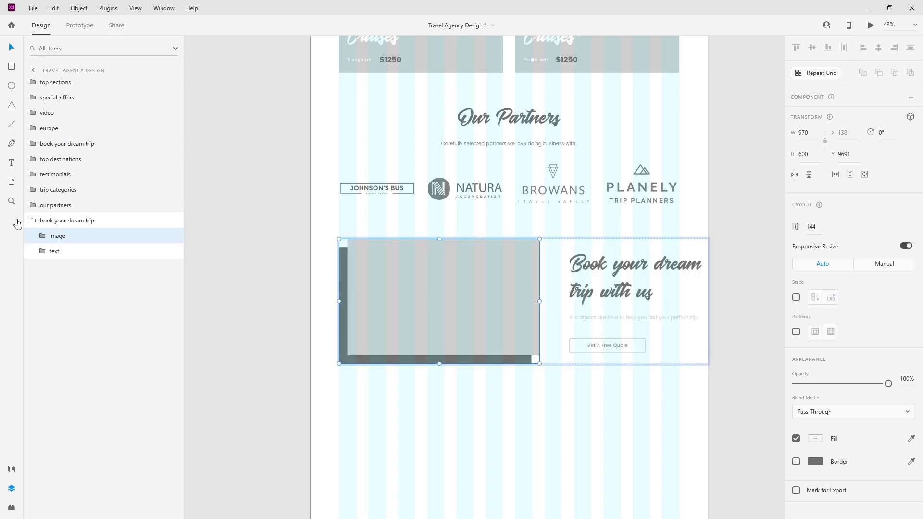
left_click(47, 222)
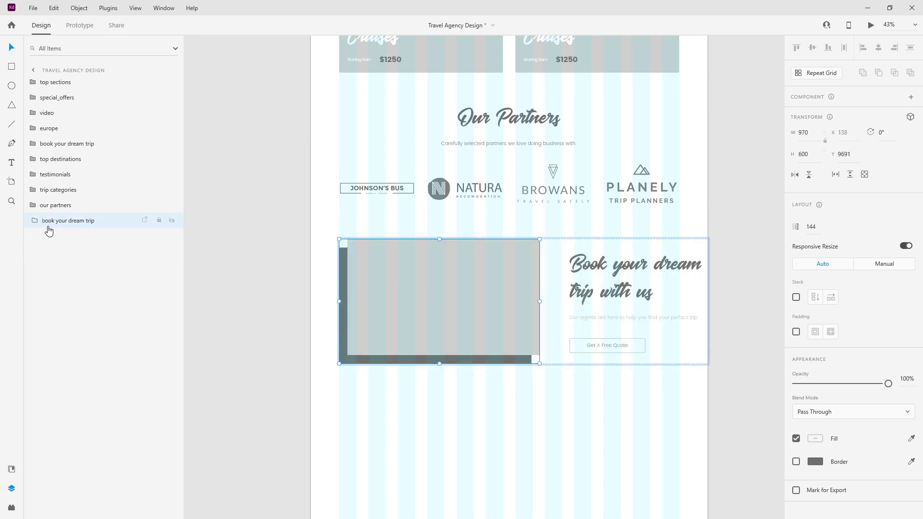
left_click(863, 47)
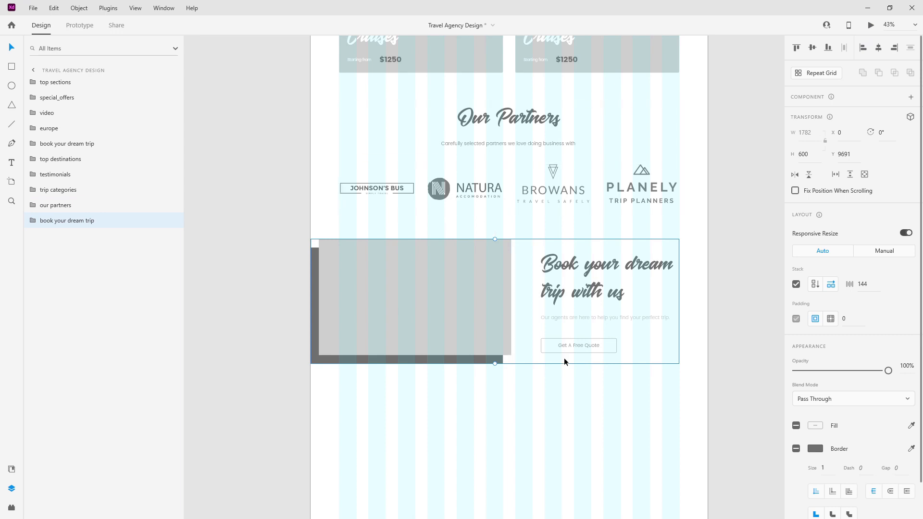
Step: Widen the gap between the copied block's image and text to 162
left_click(34, 221)
left_click(73, 236)
scroll(561, 300, "up", 3)
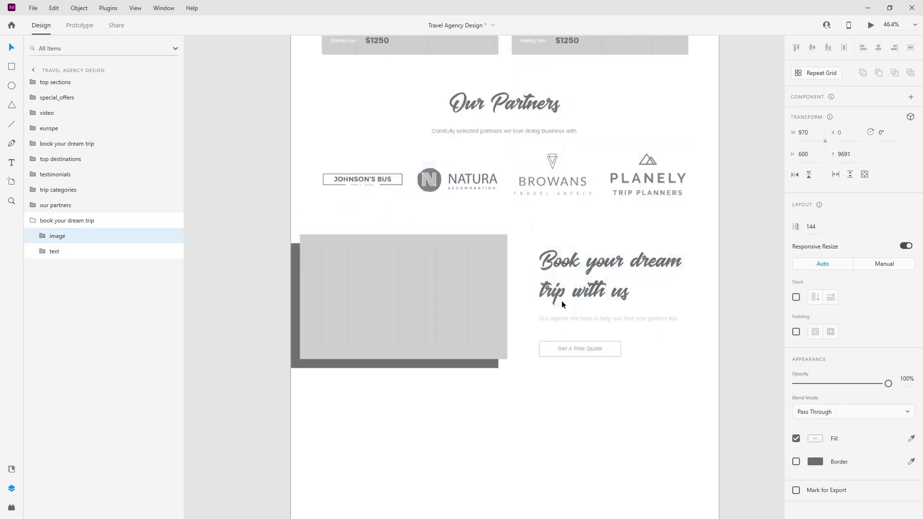
scroll(603, 242, "up", 3)
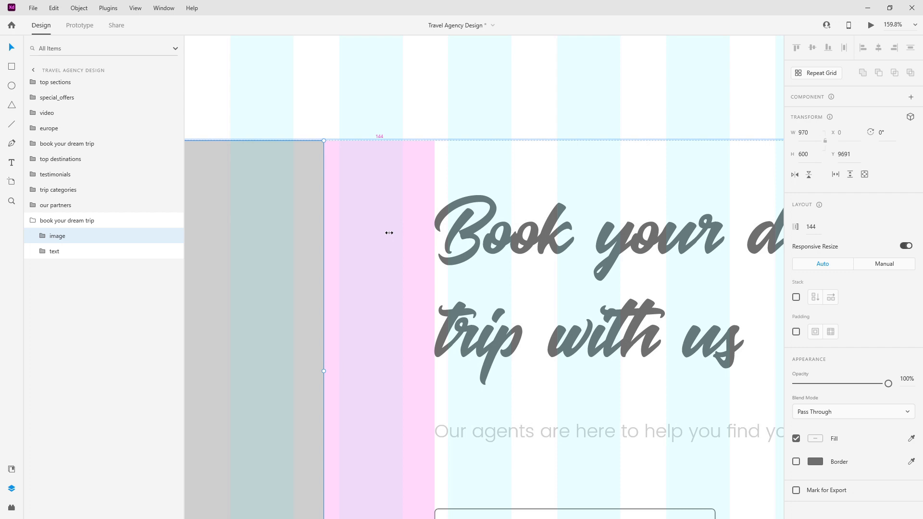
left_click_drag(389, 233, 402, 232)
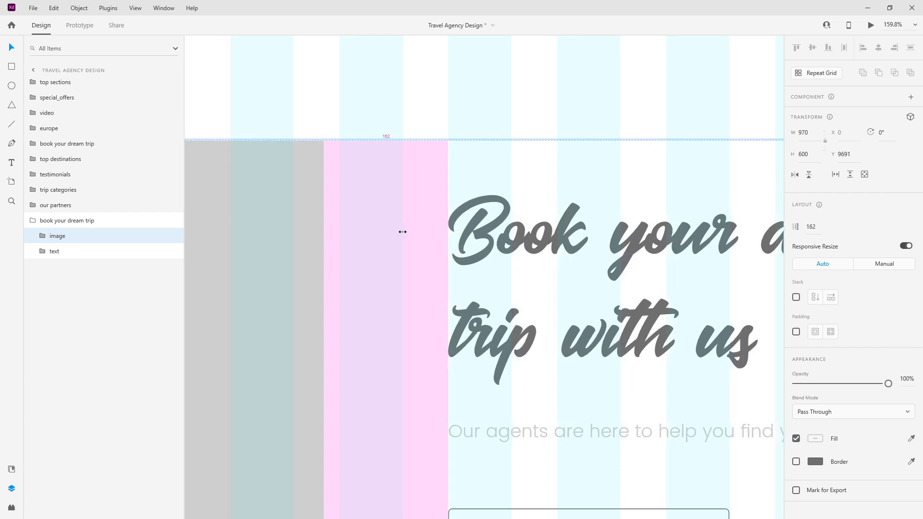
scroll(432, 239, "down", 5)
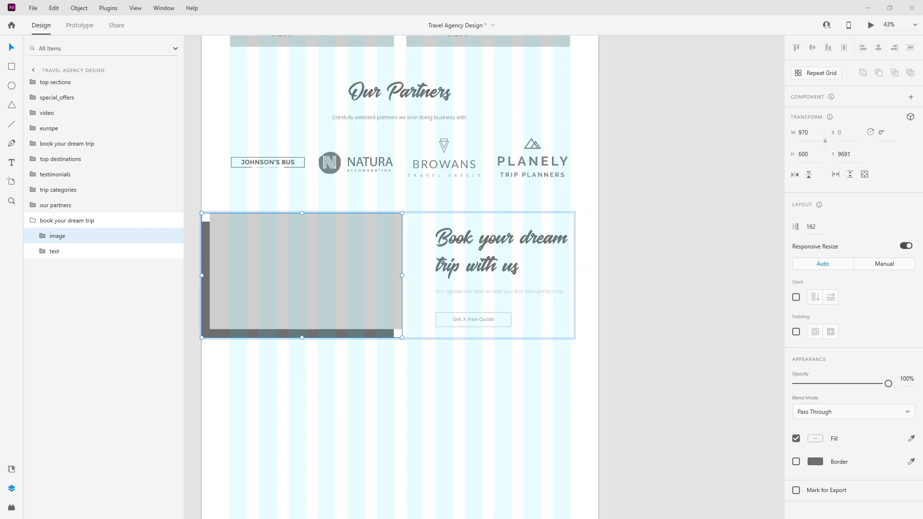
Step: Change the copied block's headline to "There's a perfect trip for everyone"
left_click(566, 238)
double_click(544, 239)
double_click(544, 239)
key("ctrl+v")
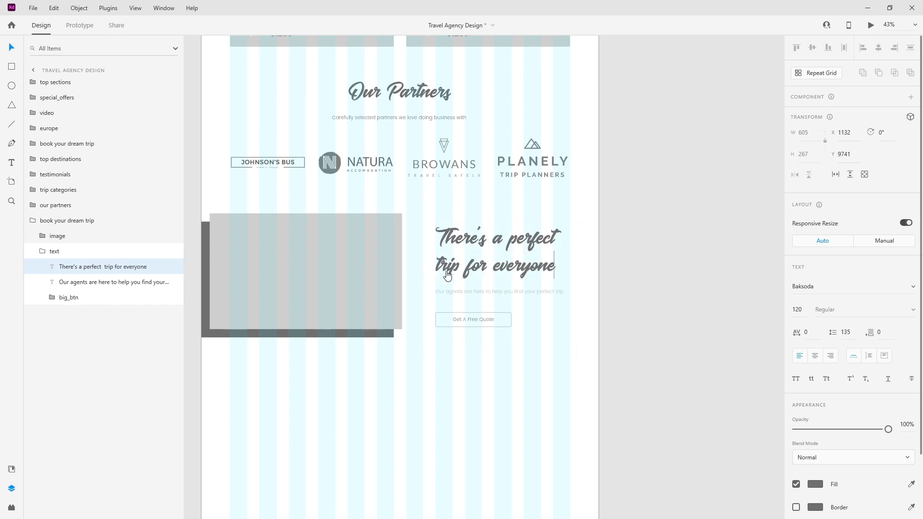
double_click(511, 290)
key("Escape")
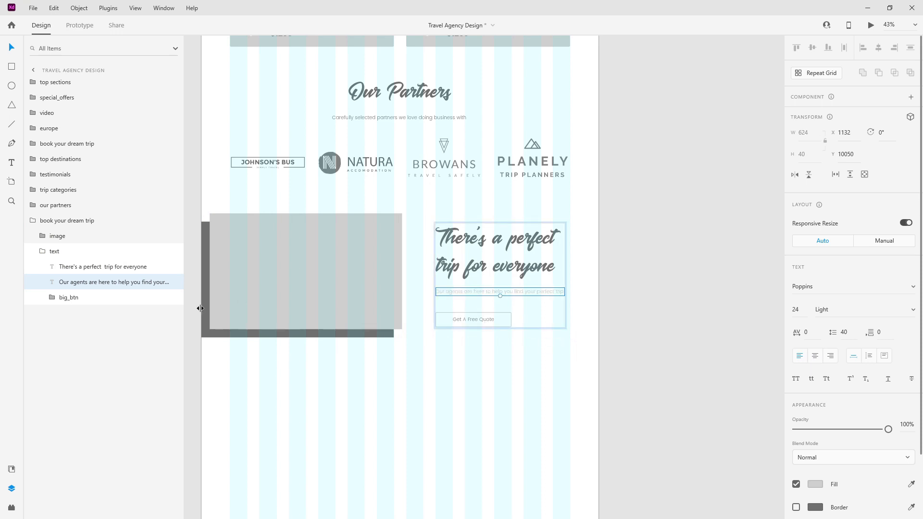
scroll(200, 305, "up", 1)
left_click(43, 251)
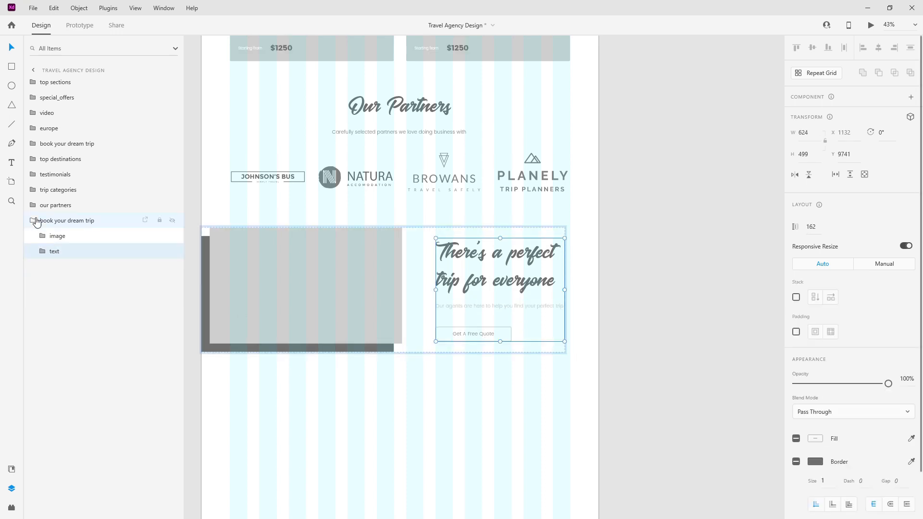
left_click(37, 221)
scroll(595, 276, "down", 5)
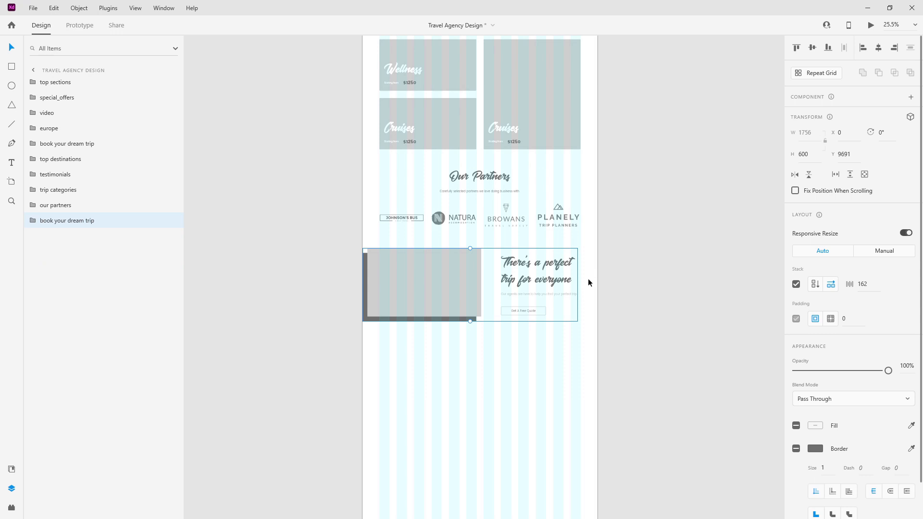
Step: Shift the image rectangle left to the block edge and nudge the dark backing 40 px right
double_click(431, 273)
double_click(431, 272)
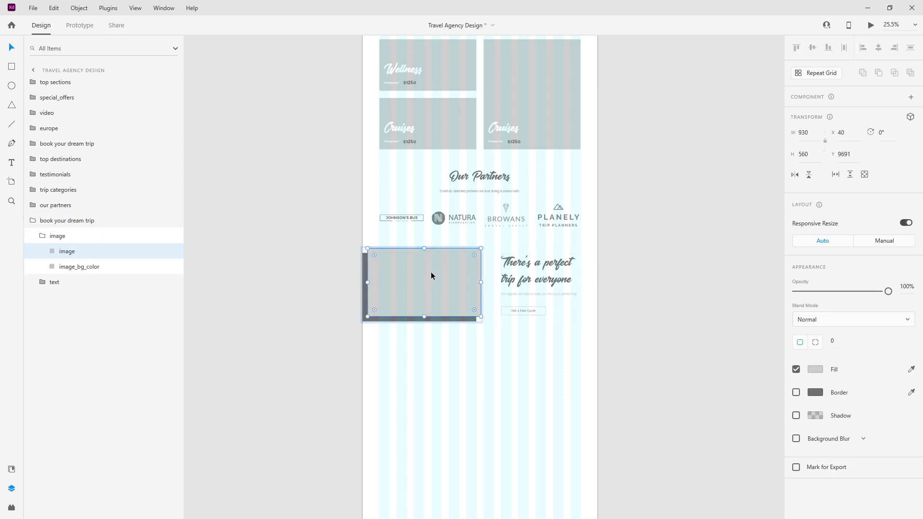
scroll(430, 272, "up", 6)
left_click_drag(434, 257, 417, 262)
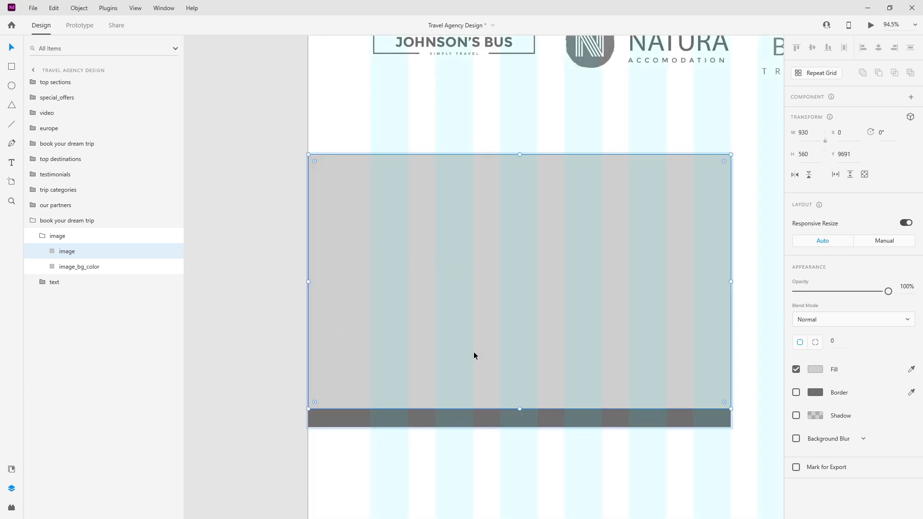
left_click(501, 410)
key("shift+Right")
key("shift+Right")
key("shift+Right")
key("shift+Right")
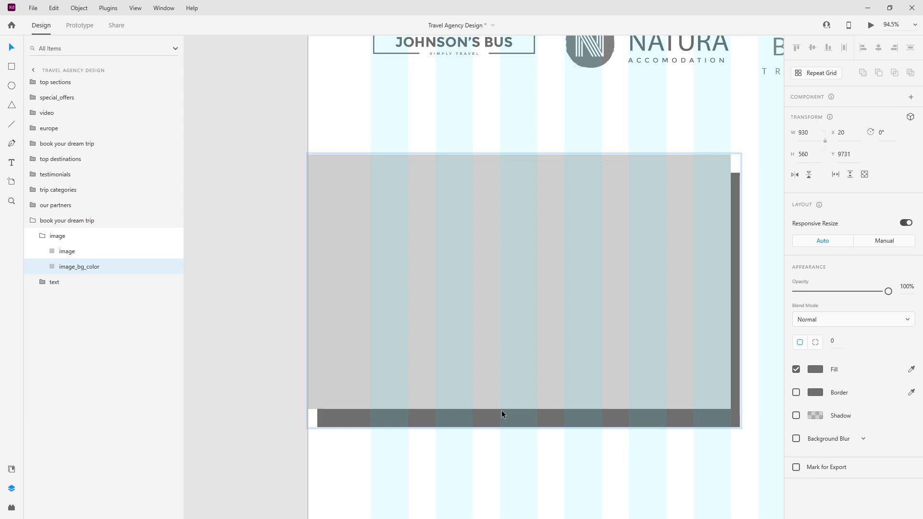
Step: Check the dark backing's distances to its surroundings, then reselect the whole copied block
left_click(45, 236)
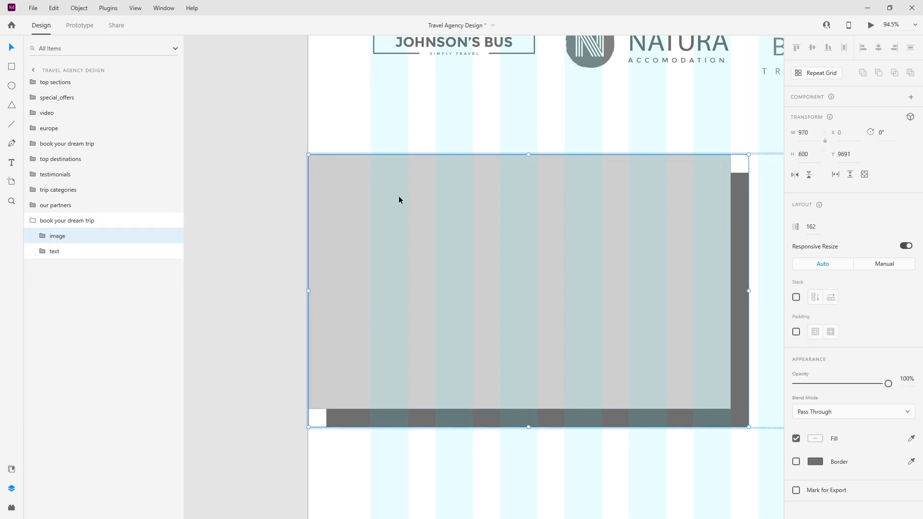
left_click(65, 222)
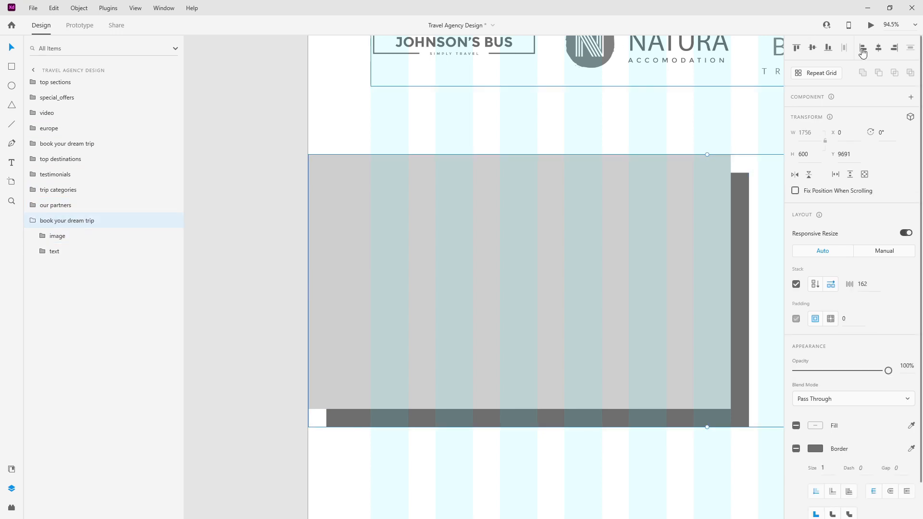
left_click(43, 238)
left_click(68, 265)
key("alt")
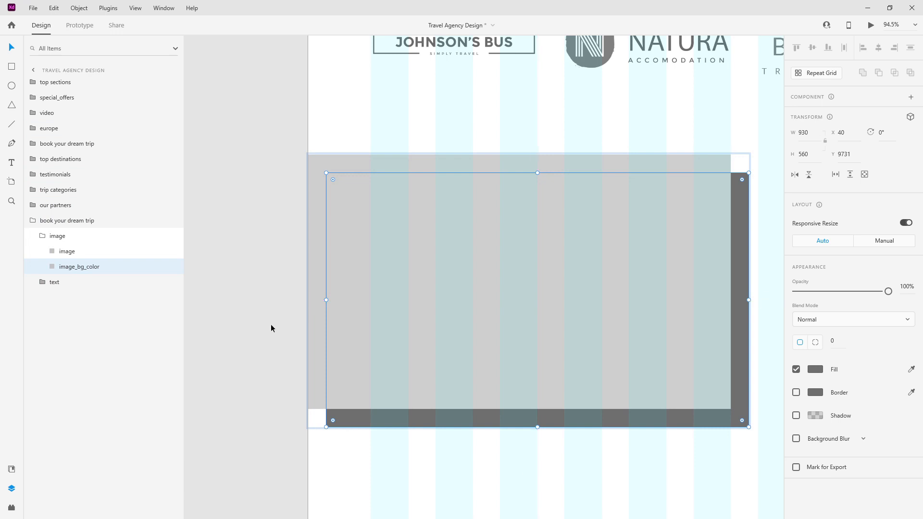
left_click(35, 235)
scroll(546, 201, "down", 3)
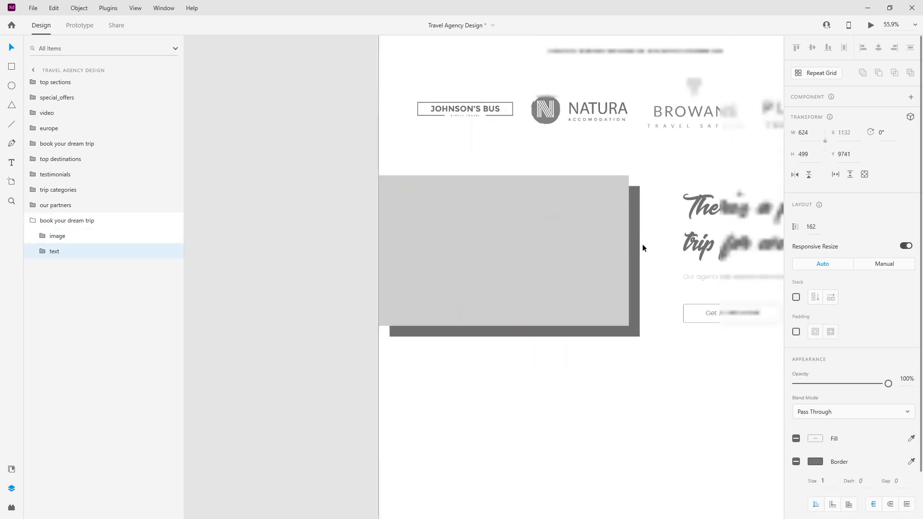
scroll(688, 240, "up", 4)
scroll(714, 128, "up", 4)
scroll(714, 127, "up", 3)
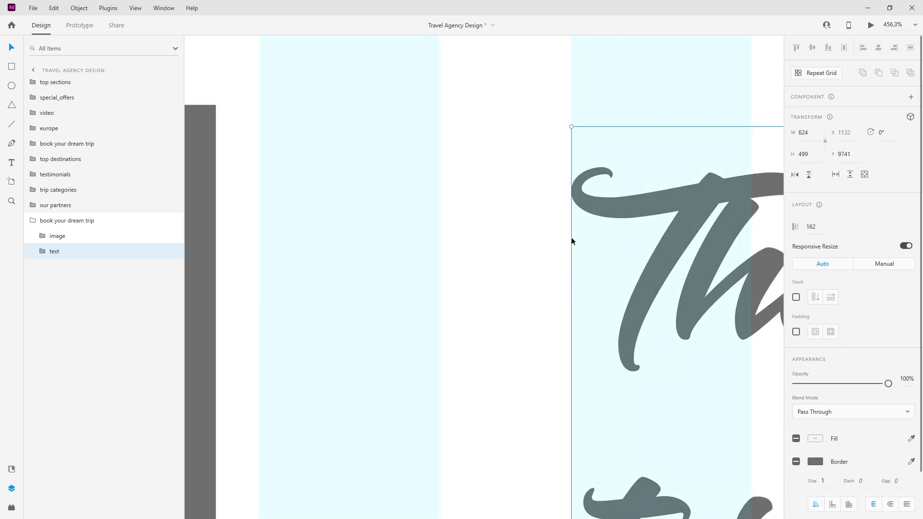
scroll(492, 226, "down", 2)
scroll(492, 226, "down", 10)
left_click(42, 222)
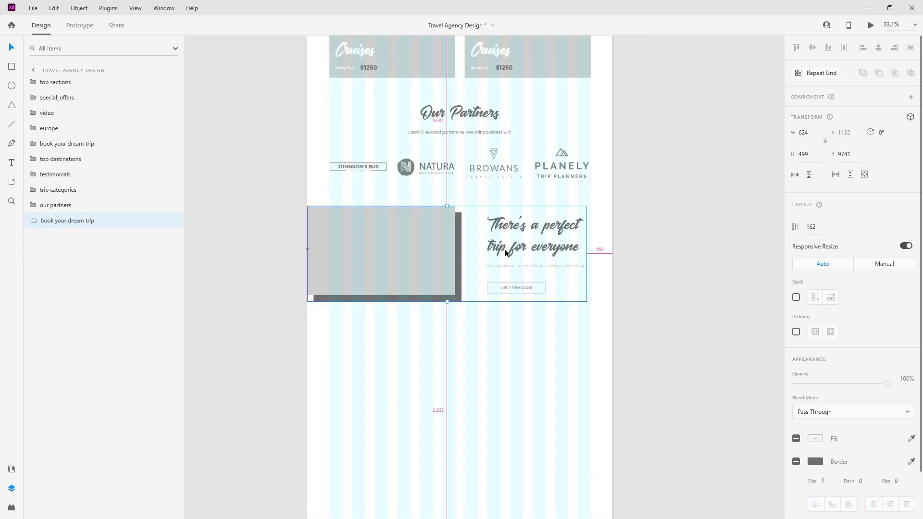
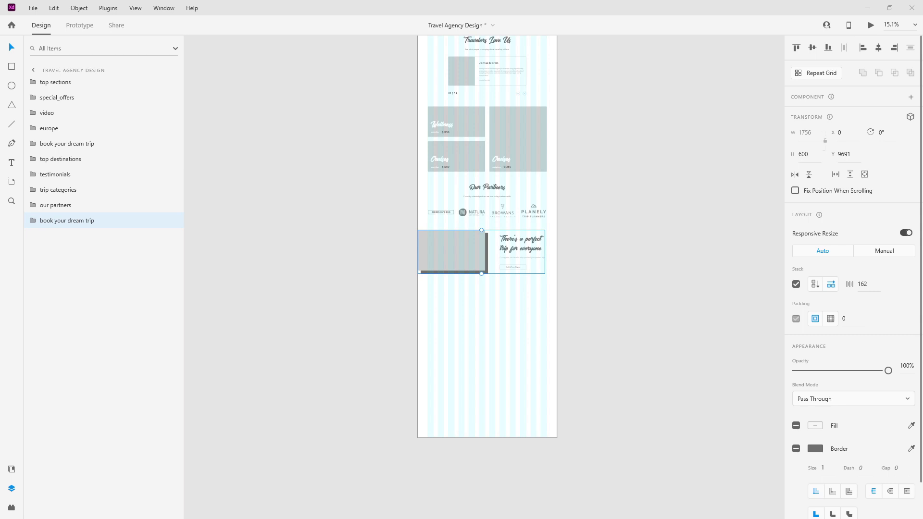
Step: Paste the copied Exchange Rate group onto the artboard under the perfect-trip block
left_click(483, 336)
scroll(486, 324, "up", 5)
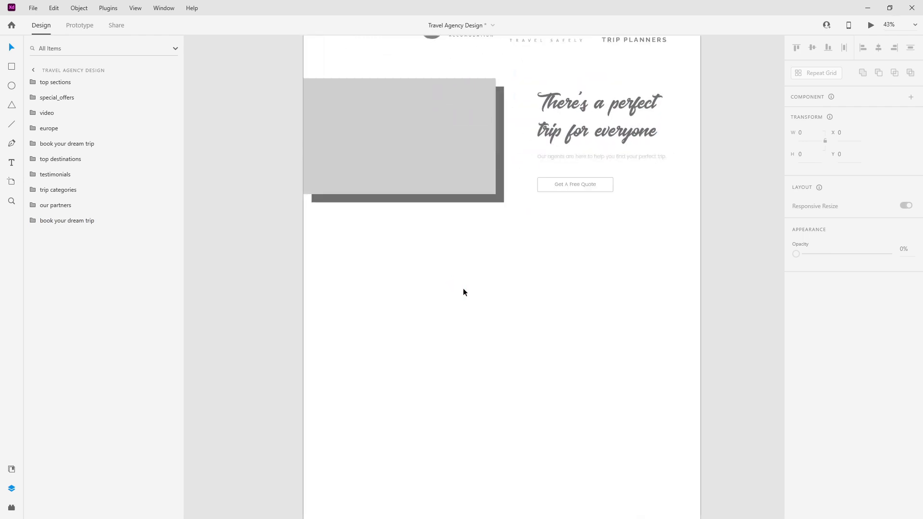
key("ctrl+v")
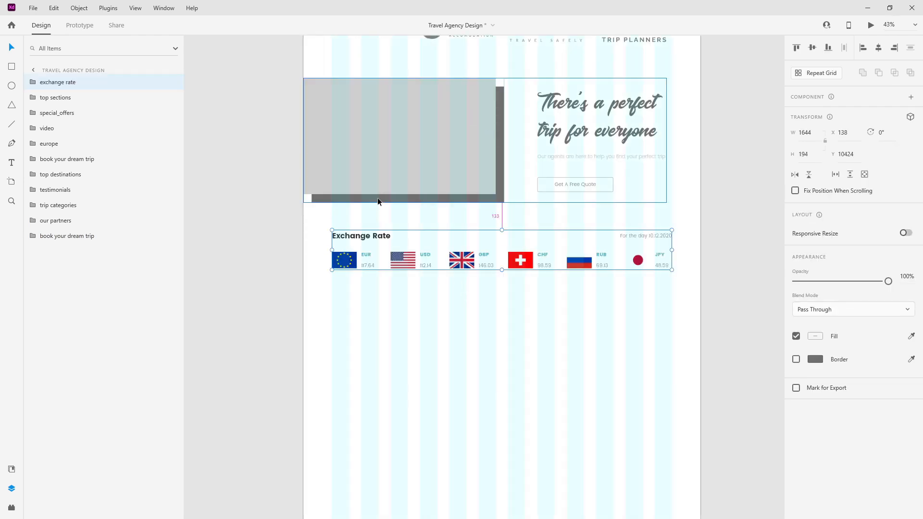
Step: Set the Exchange Rate strip 150 below, make its layer last, and drill into the USD flag
left_click_drag(367, 236, 367, 237)
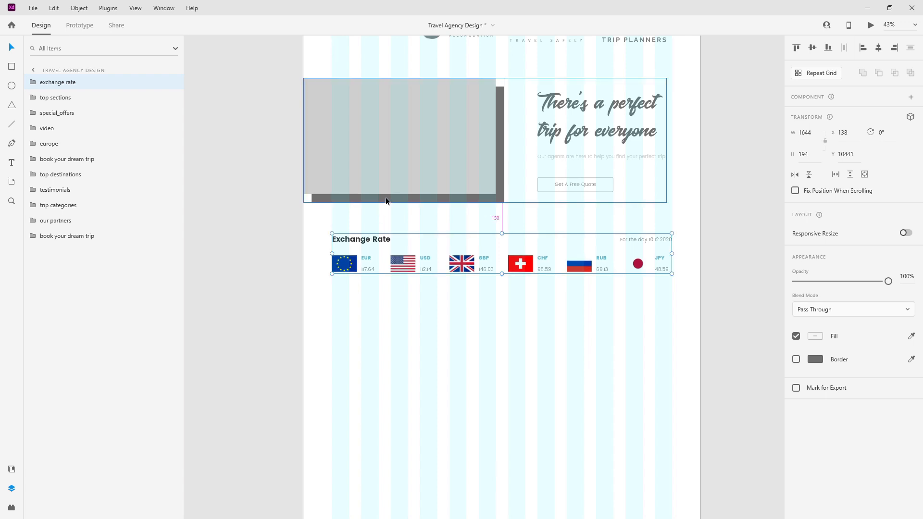
left_click_drag(96, 77, 84, 258)
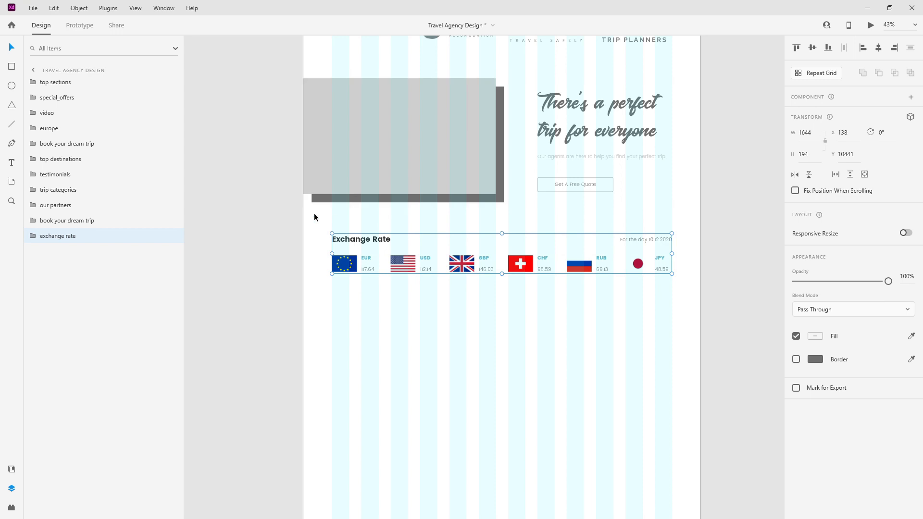
double_click(402, 267)
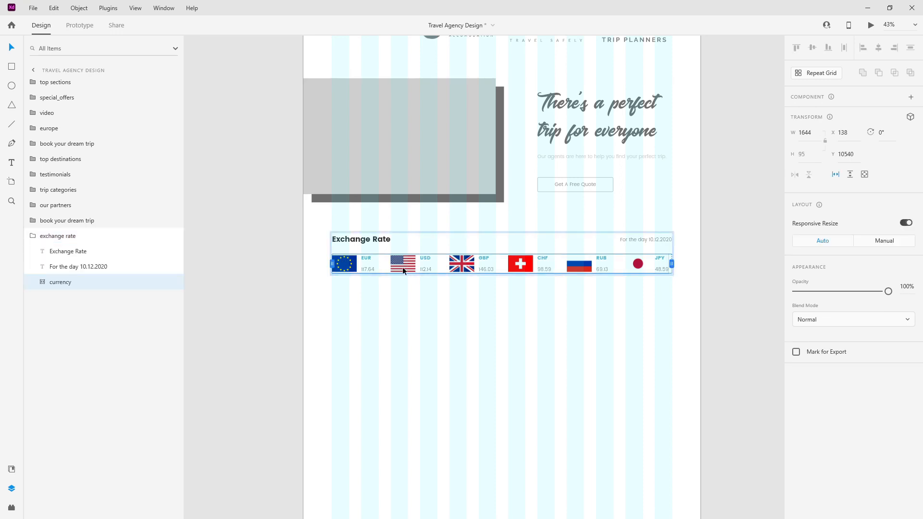
double_click(403, 270)
double_click(403, 270)
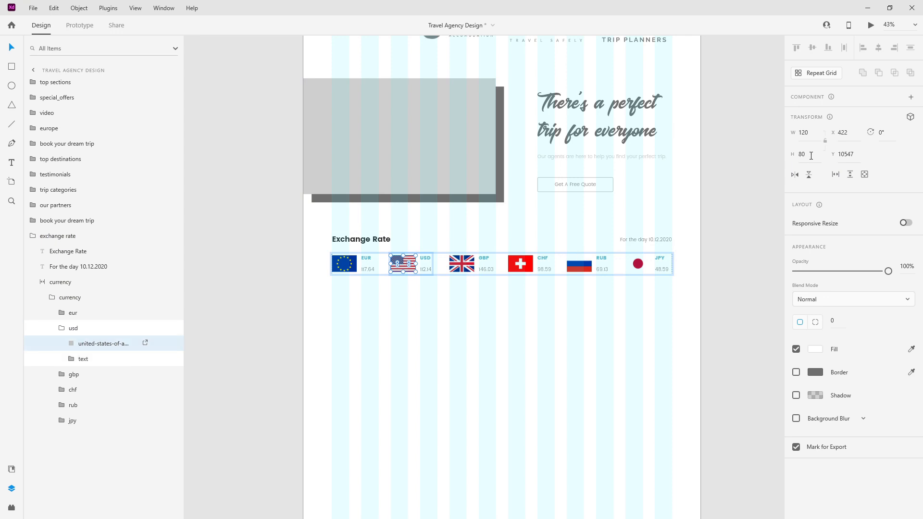
Step: Collapse the expanded usd, currency and Exchange Rate layer folders
left_click(62, 329)
left_click(52, 297)
left_click(42, 282)
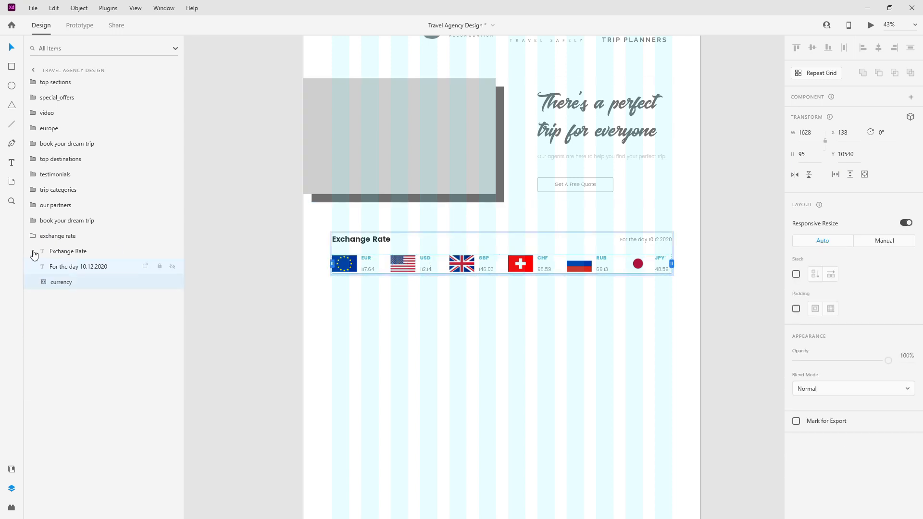
left_click(33, 236)
scroll(286, 221, "down", 4, "ctrl")
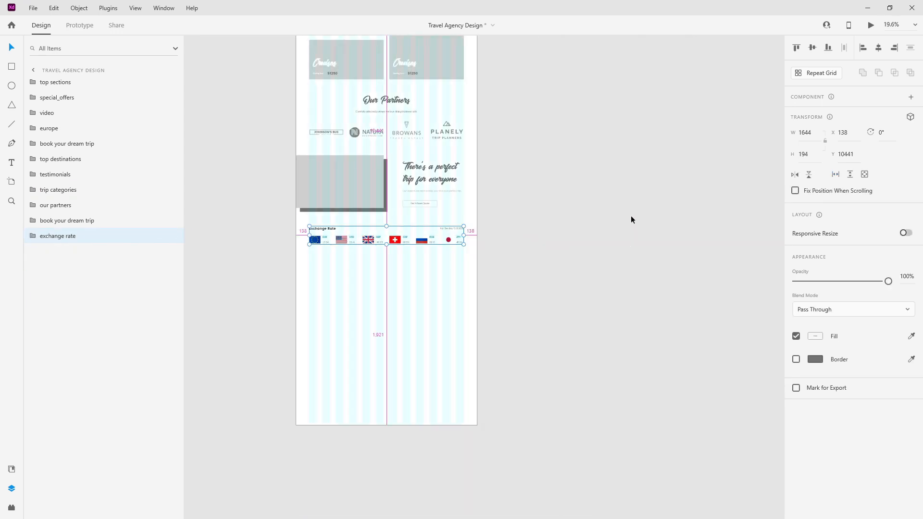
scroll(631, 220, "up", 3, "ctrl")
Step: Draw a borderless 120×80 rectangle on the empty pasteboard
key("r")
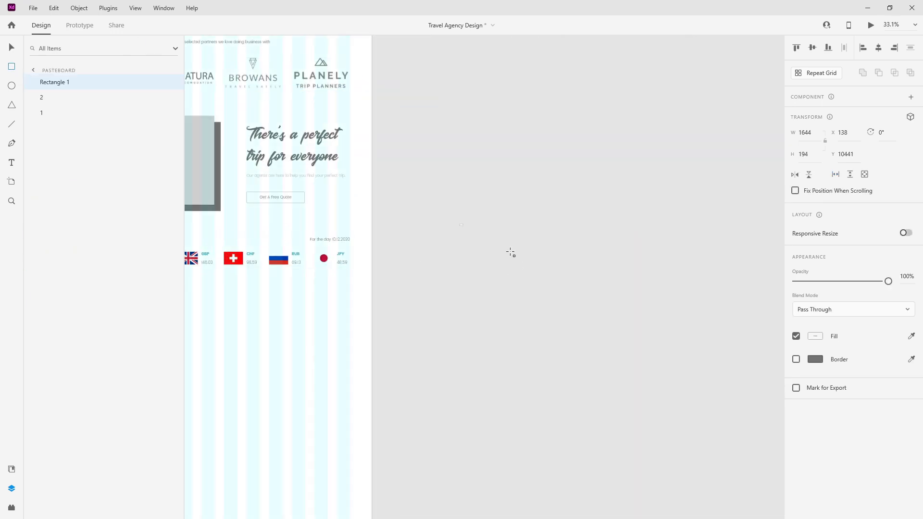
left_click_drag(459, 225, 512, 252)
left_click(796, 372)
left_click(813, 134)
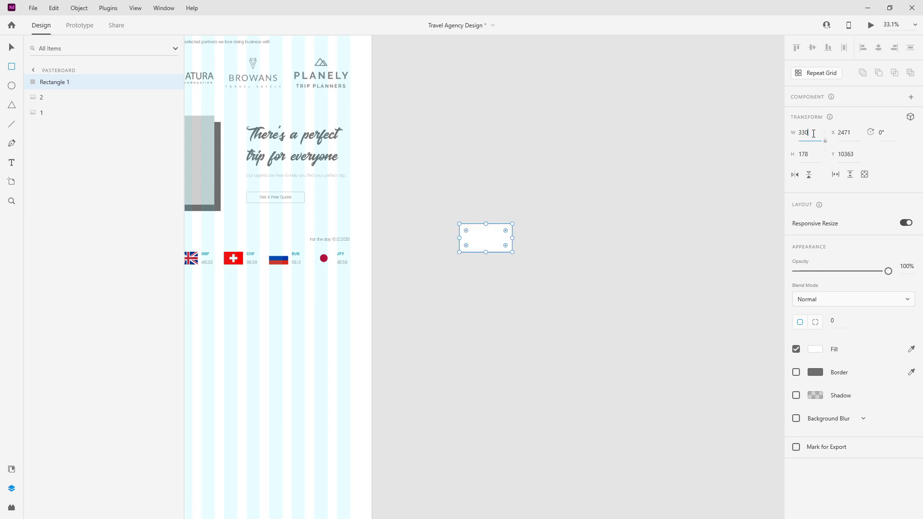
type("121")
key("Tab")
key("Return")
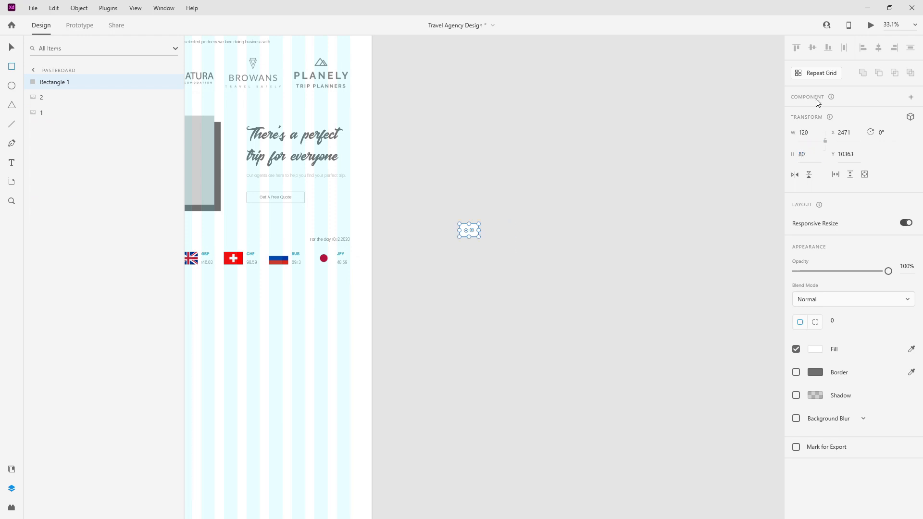
Step: Repeat the rectangle into a wide, many-row grid, then ungroup it into separate rectangles
left_click(822, 73)
scroll(427, 160, "down", 5)
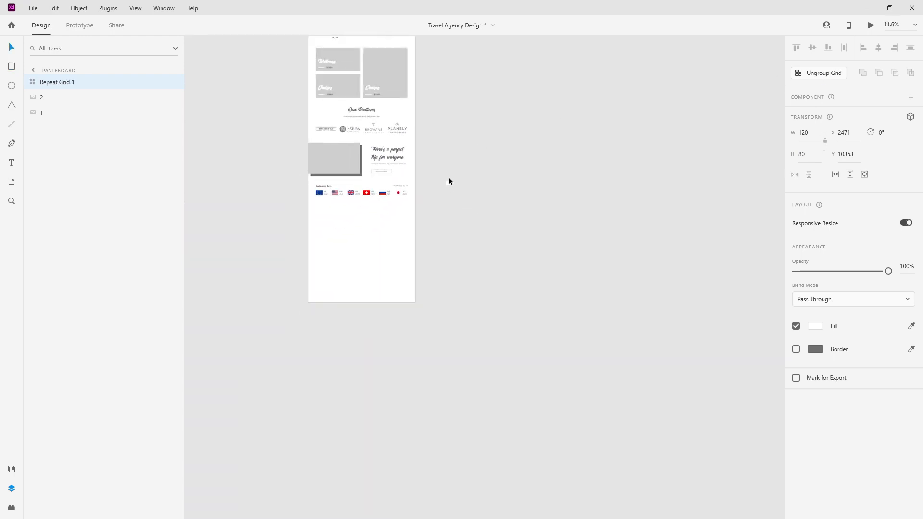
left_click_drag(467, 183, 546, 179)
scroll(560, 180, "up", 8)
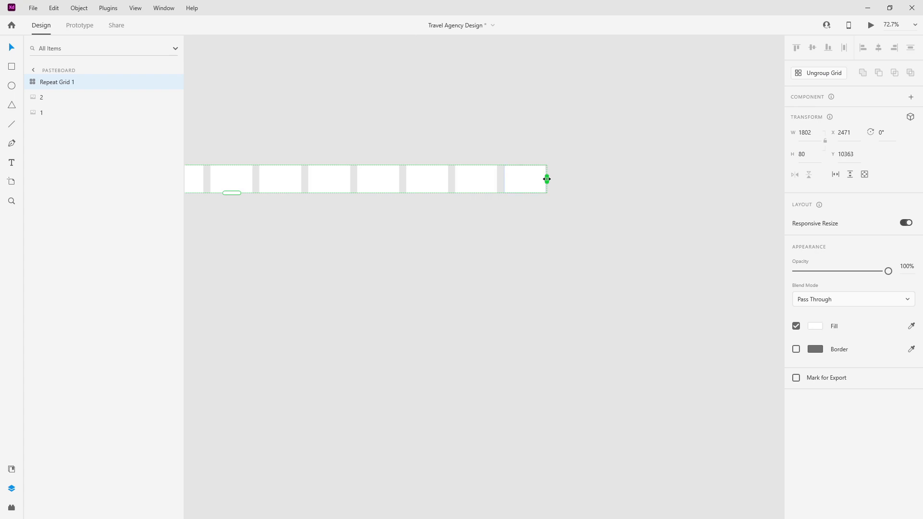
scroll(546, 179, "down", 5)
left_click_drag(441, 187, 437, 347)
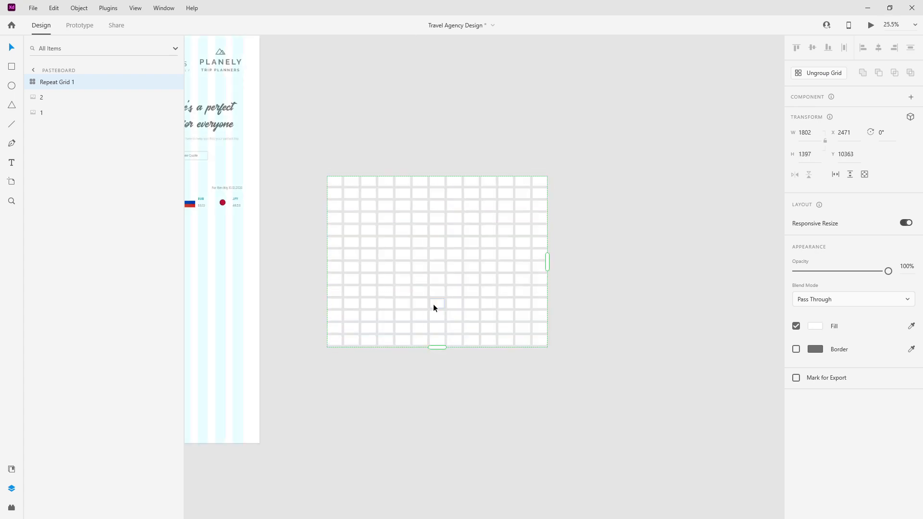
left_click(811, 80)
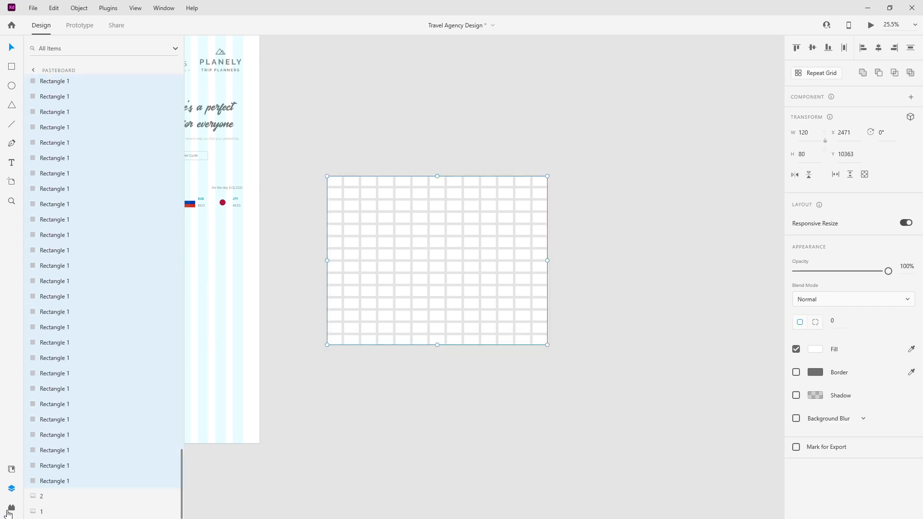
Step: Fill the rectangles with country flags using uiLogos Country Flags (182 shapes)
left_click(11, 509)
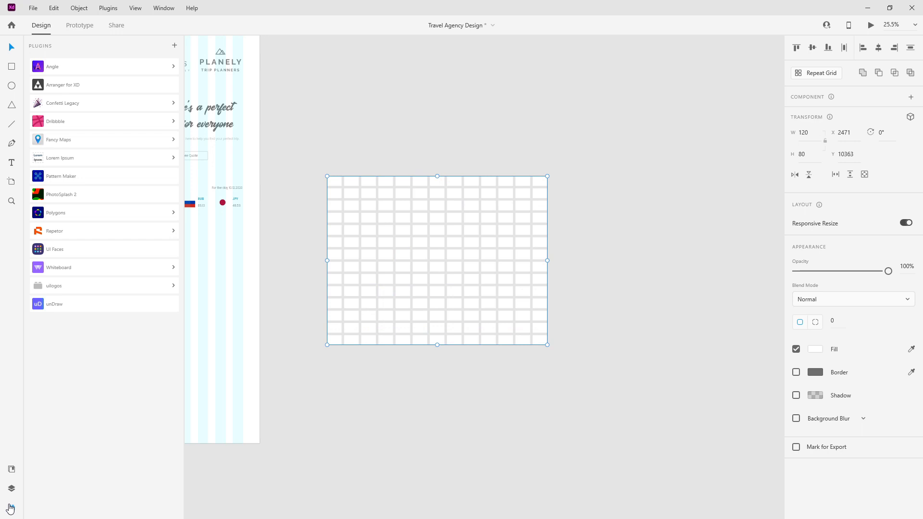
left_click(66, 288)
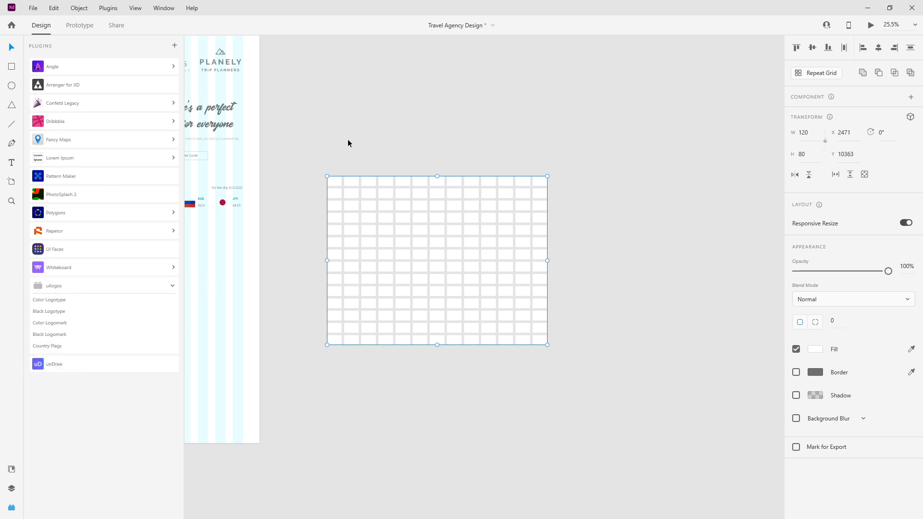
left_click(44, 347)
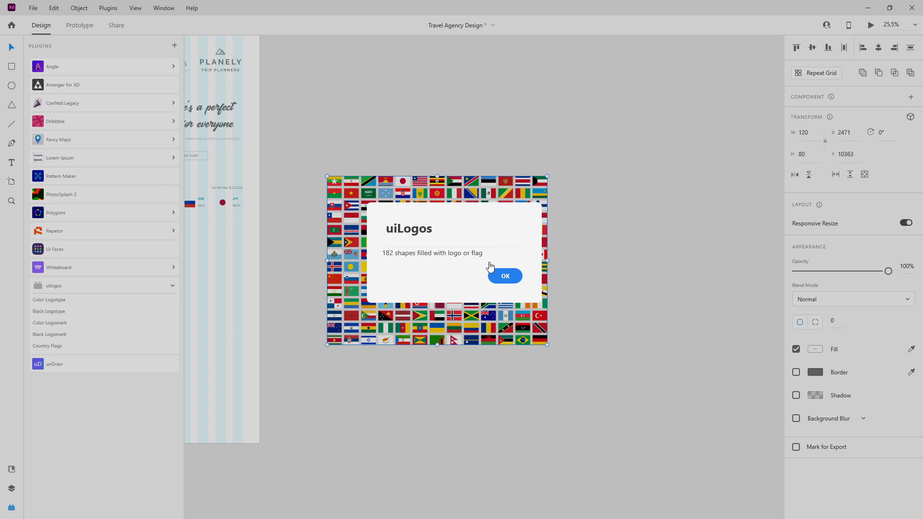
left_click(501, 276)
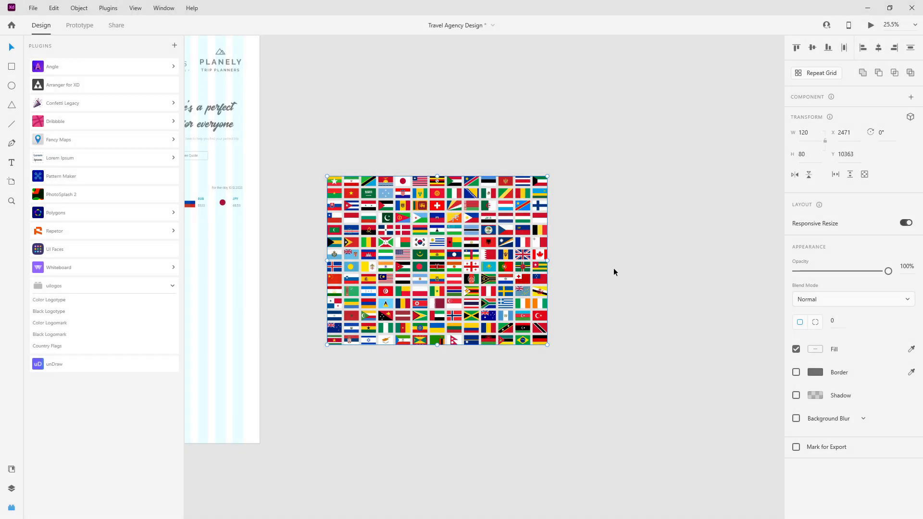
left_click(614, 272)
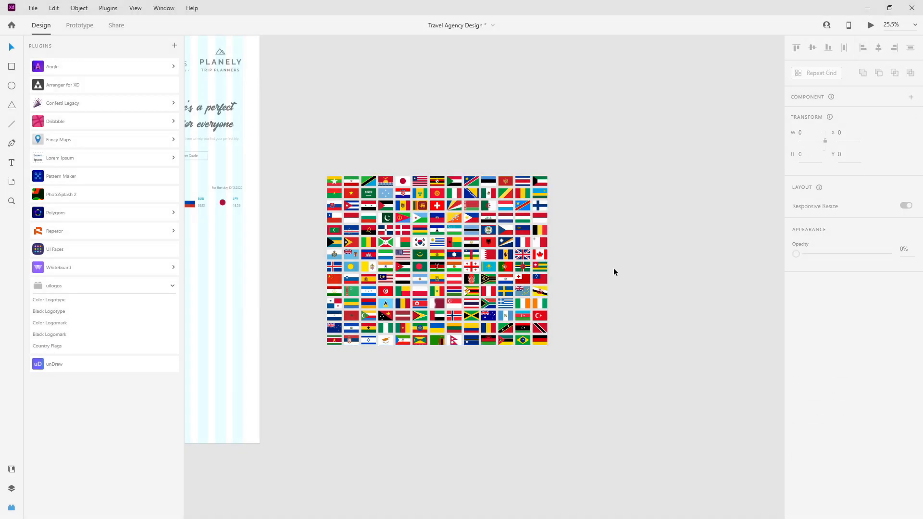
Step: Pull the UK flag out of the flag grid to its right
scroll(613, 272, "down", 1)
scroll(613, 272, "down", 3)
scroll(405, 208, "up", 5)
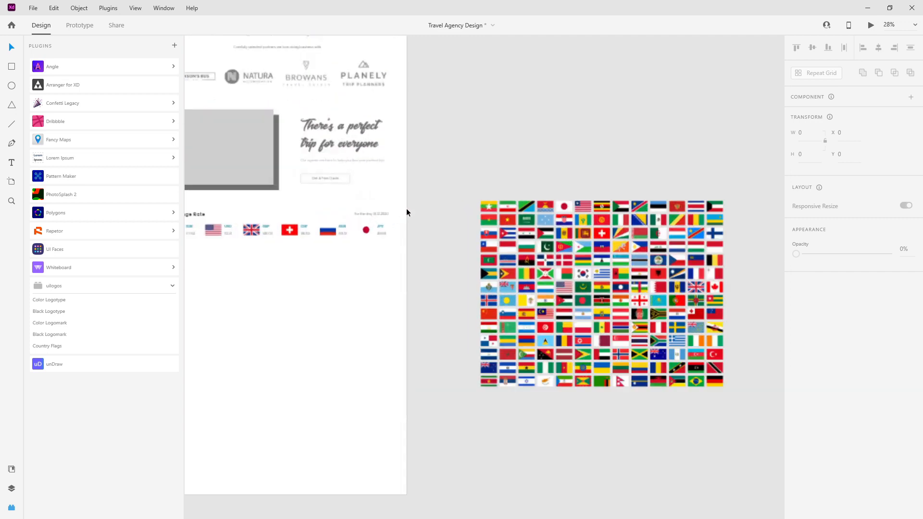
scroll(504, 234, "down", 4)
scroll(321, 236, "up", 4)
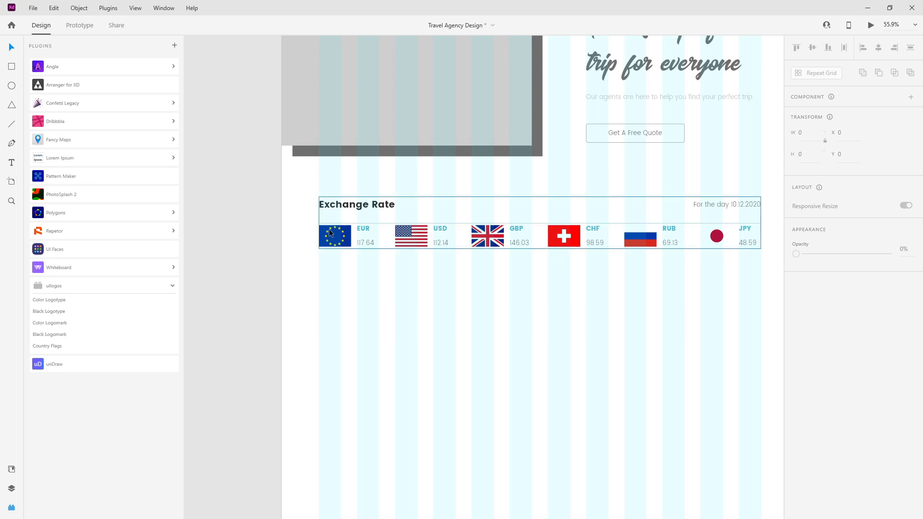
scroll(330, 233, "down", 3)
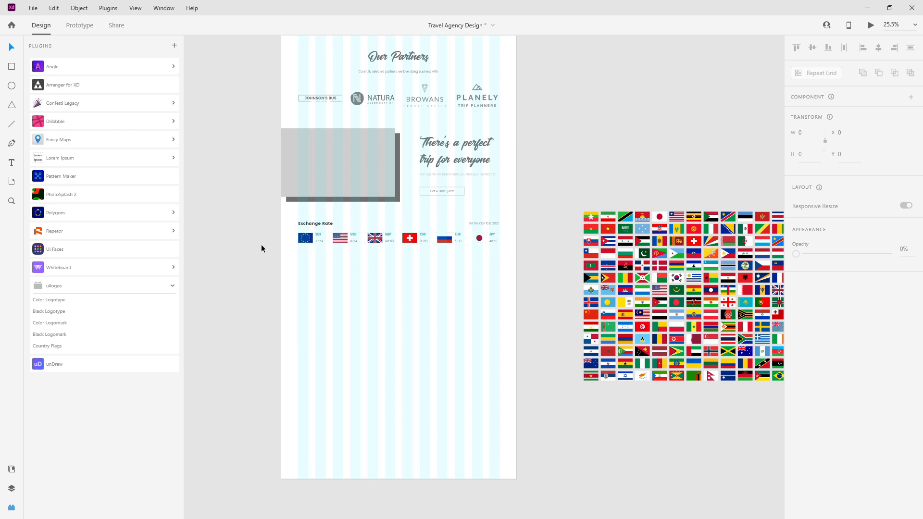
scroll(629, 337, "up", 2)
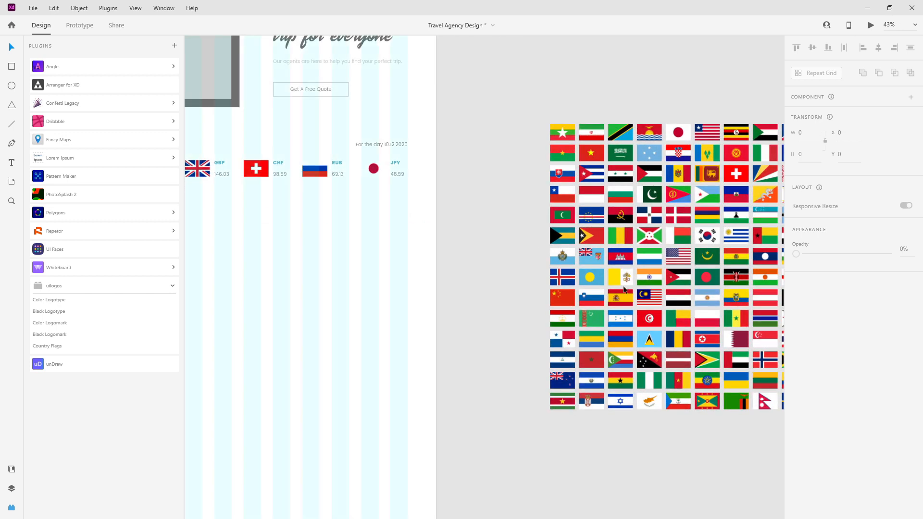
left_click_drag(614, 95, 416, 68)
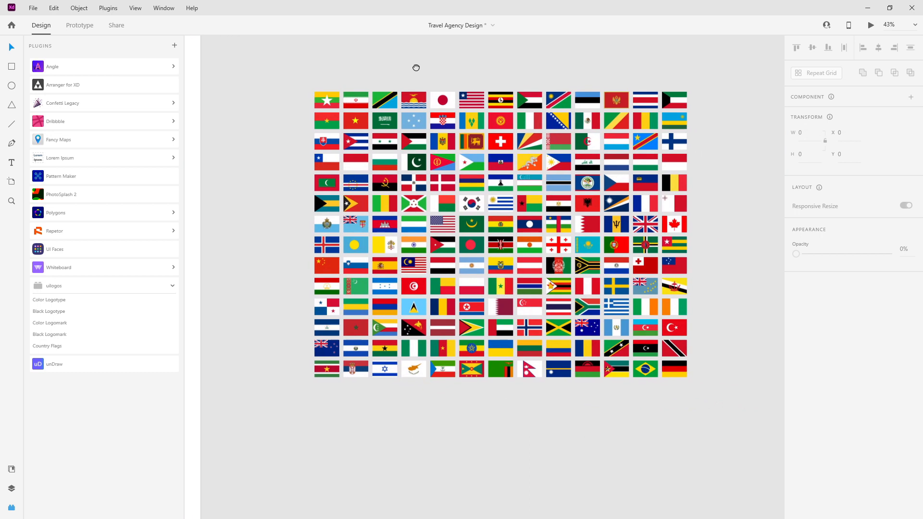
left_click(643, 225)
left_click_drag(647, 224, 721, 174)
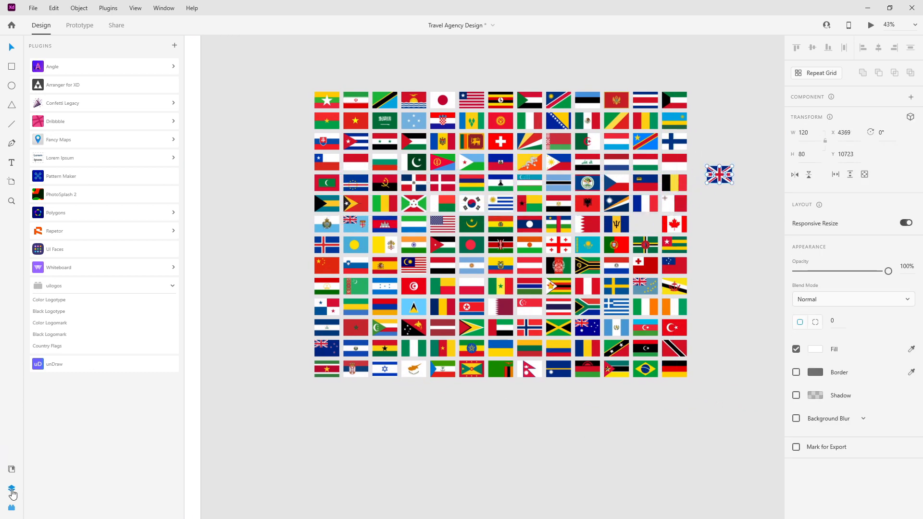
Step: Delete all the remaining flags in the grid
left_click(12, 490)
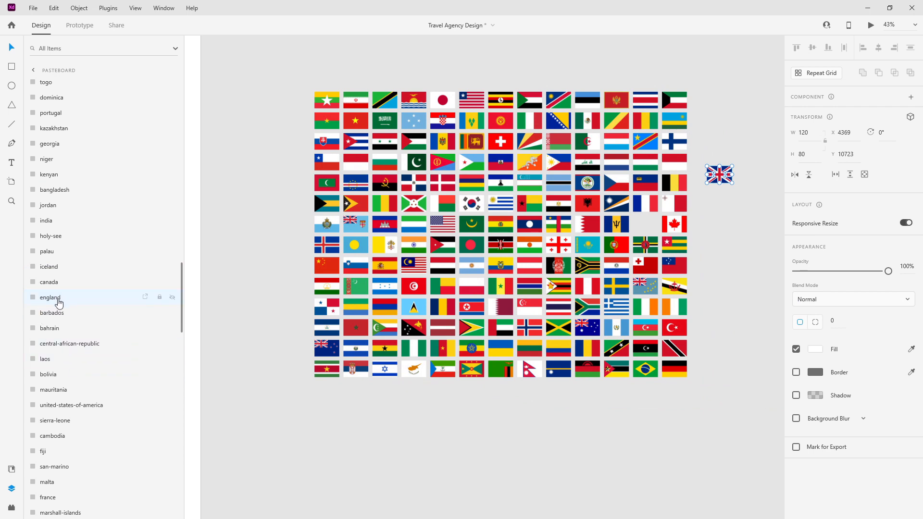
scroll(591, 268, "down", 3)
left_click_drag(411, 139, 708, 367)
key("Delete")
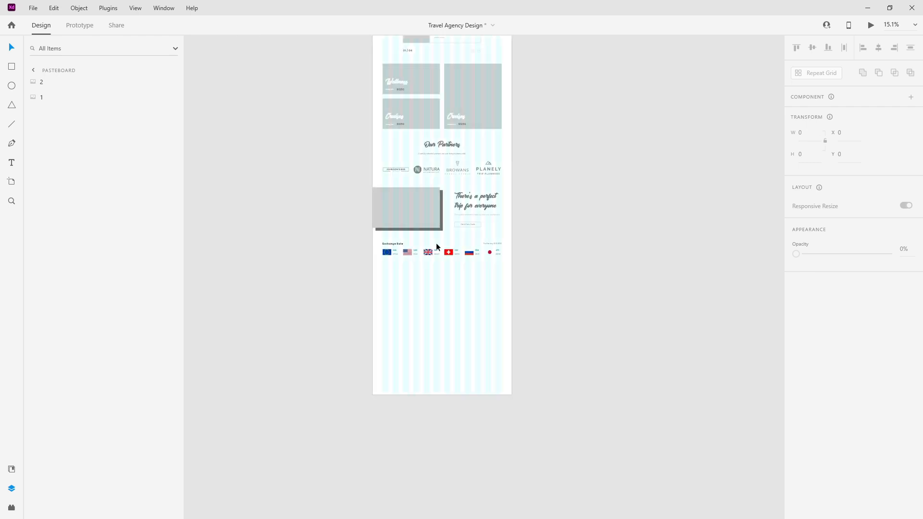
Step: Extend the Travel Agency Design artboard's bottom edge down to 13769 tall
left_click(439, 251)
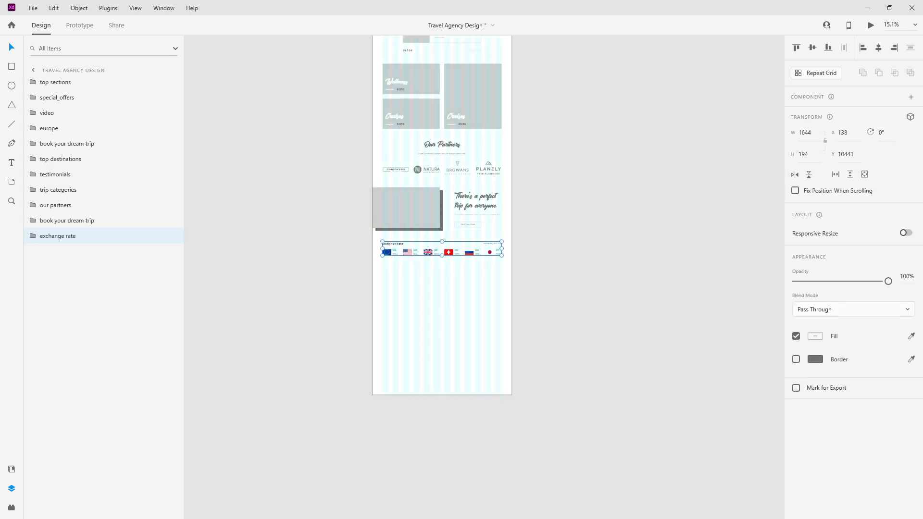
left_click(448, 315)
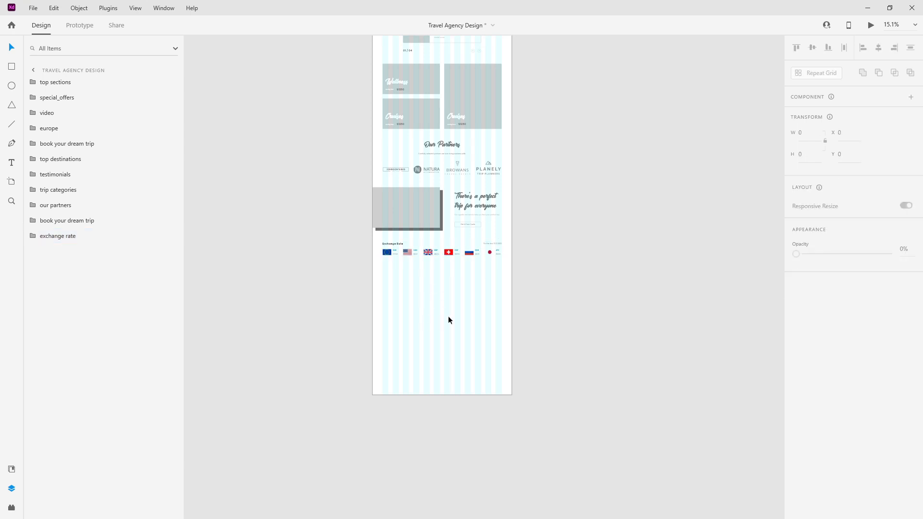
left_click_drag(442, 395, 440, 477)
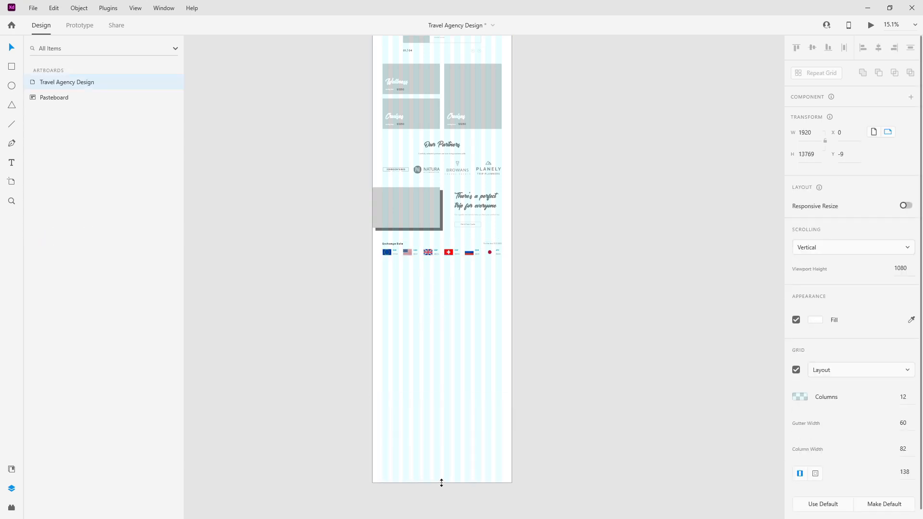
Step: Deselect the artboard and show the layout grid columns
left_click(443, 364)
scroll(418, 276, "up", 2)
key("ctrl+shift+apostrophe")
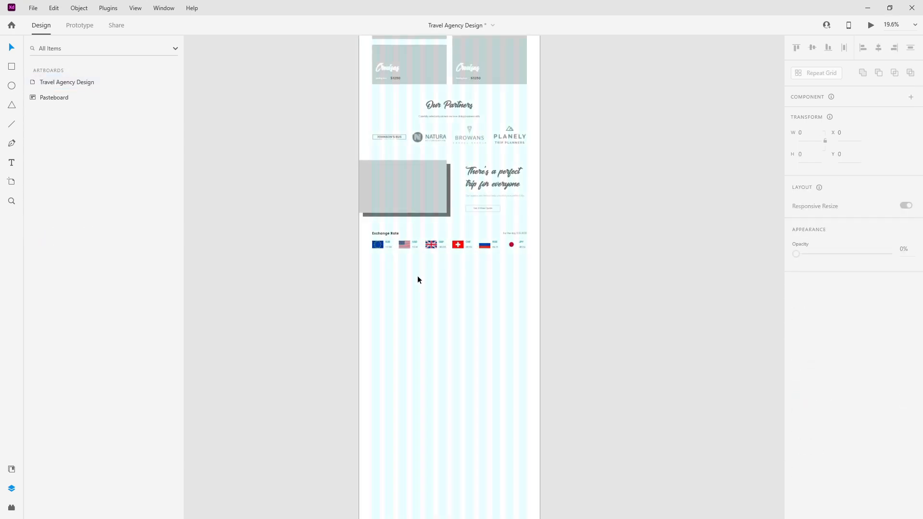
scroll(417, 276, "up", 2)
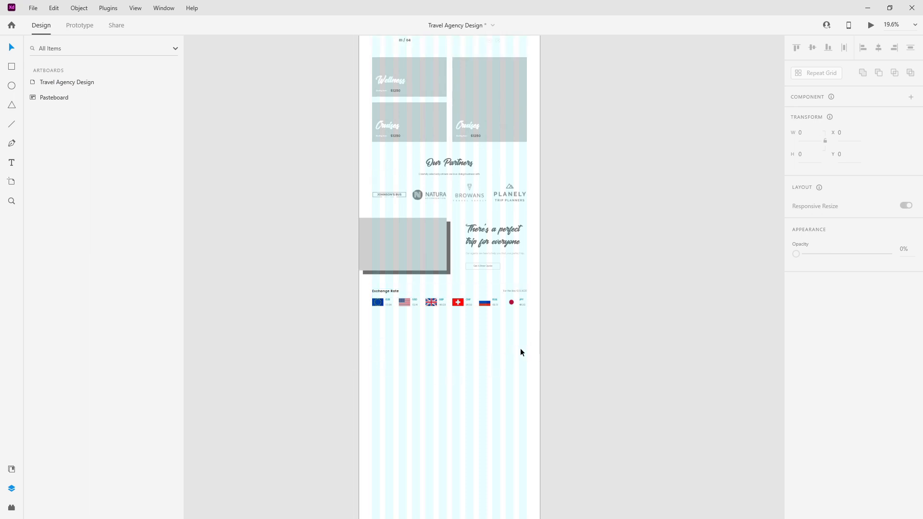
scroll(520, 350, "up", 10)
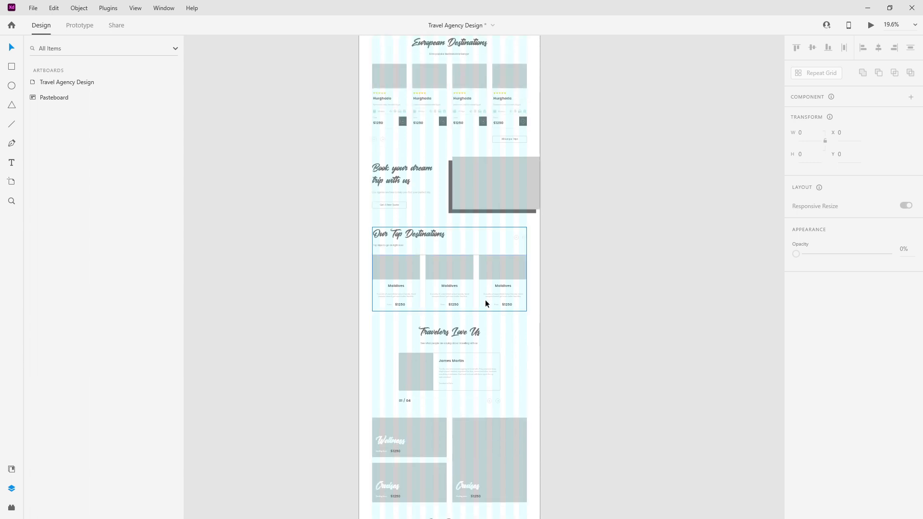
Step: Paste a copy of the Book your dream trip text group and move its layer to the bottom
double_click(404, 181)
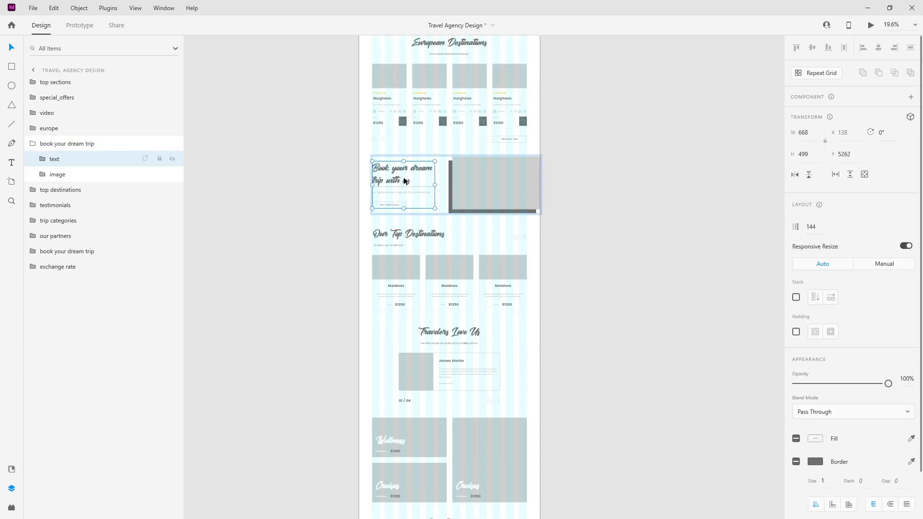
left_click(37, 144)
scroll(428, 260, "down", 5)
scroll(431, 281, "up", 6)
key("ctrl+v")
left_click_drag(71, 83, 85, 269)
Step: Position the copied text block below the Exchange Rate row
mouse_move(464, 233)
left_mouse_down()
mouse_move(407, 229)
mouse_move(410, 129)
left_mouse_up()
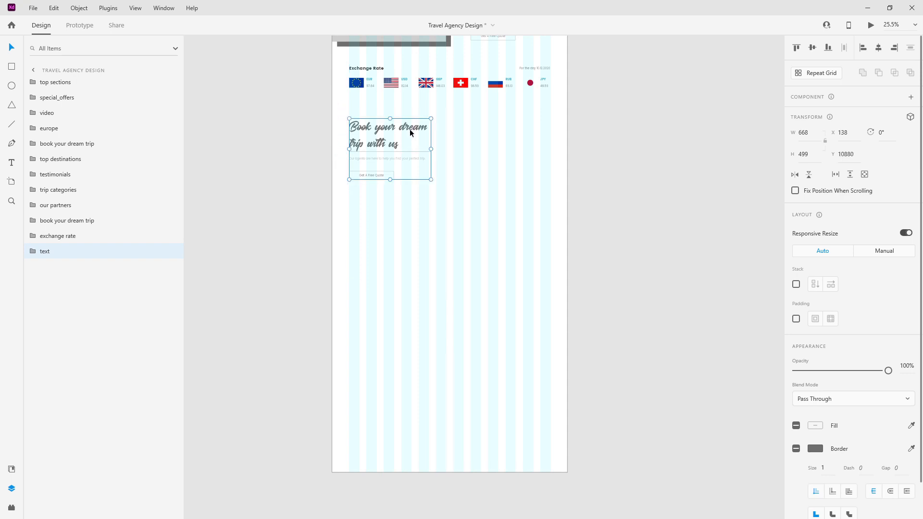
scroll(409, 129, "up", 3)
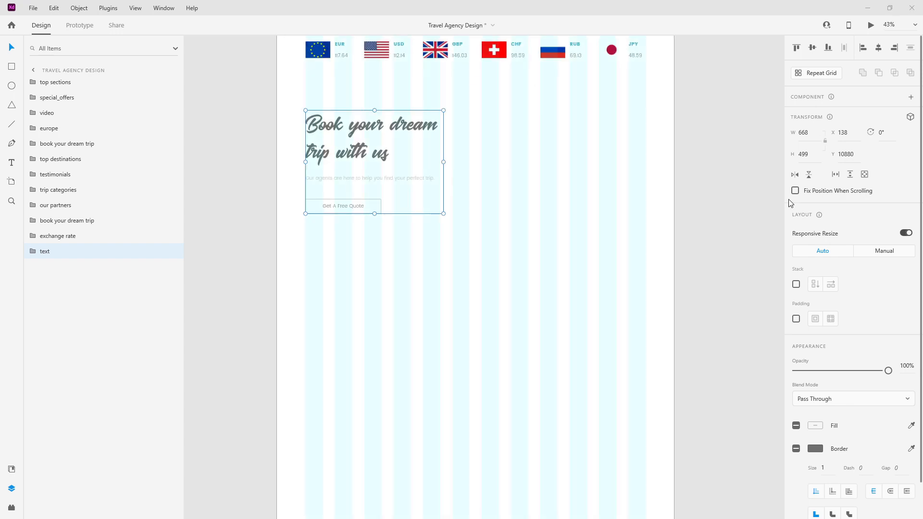
double_click(412, 179)
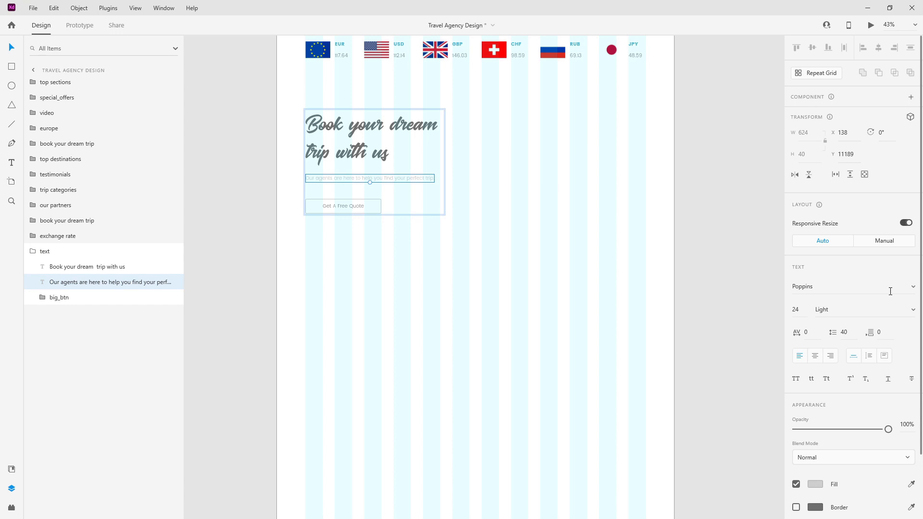
Step: Set the paragraph to Auto Height and paste in the longer trip-preparation text
left_click(869, 356)
double_click(413, 182)
type("It is always best to prepare before you go on your vacations, so here are just some of the most asked question we get about trip preparation, what to take and so much more. We encourage you to get in touch with us before you go on a trip, so you can be best prepared for your perfect trip.")
key("Escape")
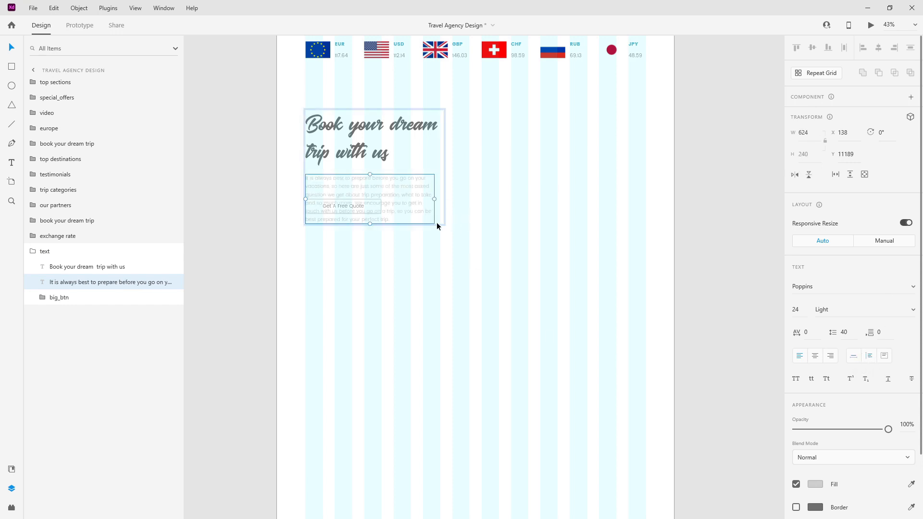
Step: Nudge the Get A Free Quote button down below the longer paragraph
left_click(90, 300)
key("shift+Down")
key("shift+Down")
key("shift+Down")
key("shift+Down")
key("shift+Down")
key("shift+Down")
key("shift+Down")
key("shift+Down")
key("shift+Down")
key("shift+Down")
key("shift+Down")
key("shift+Down")
key("shift+Down")
key("shift+Down")
key("shift+Down")
key("shift+Down")
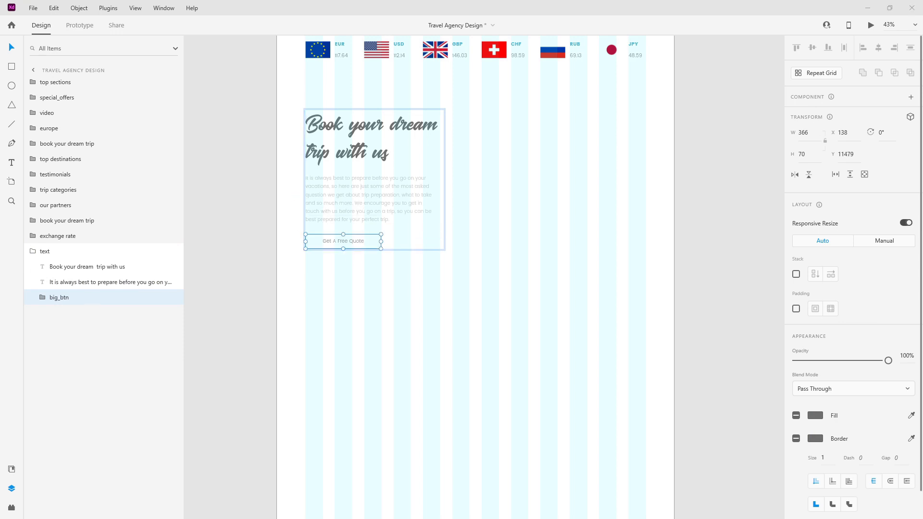
scroll(307, 219, "up", 5, "ctrl")
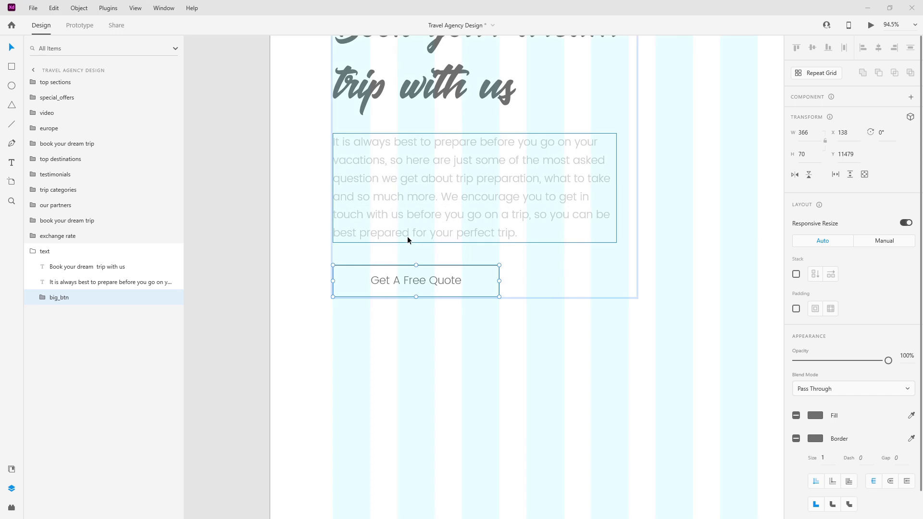
left_click_drag(431, 279, 431, 282)
key("shift+Down")
key("shift+Down")
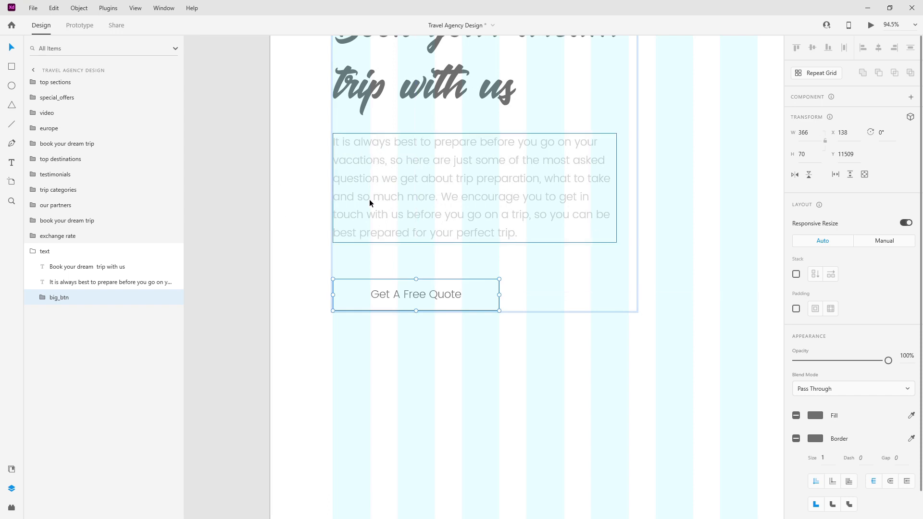
Step: Retype the copied block's heading as 'Prepare for your dream trip.'
double_click(33, 251)
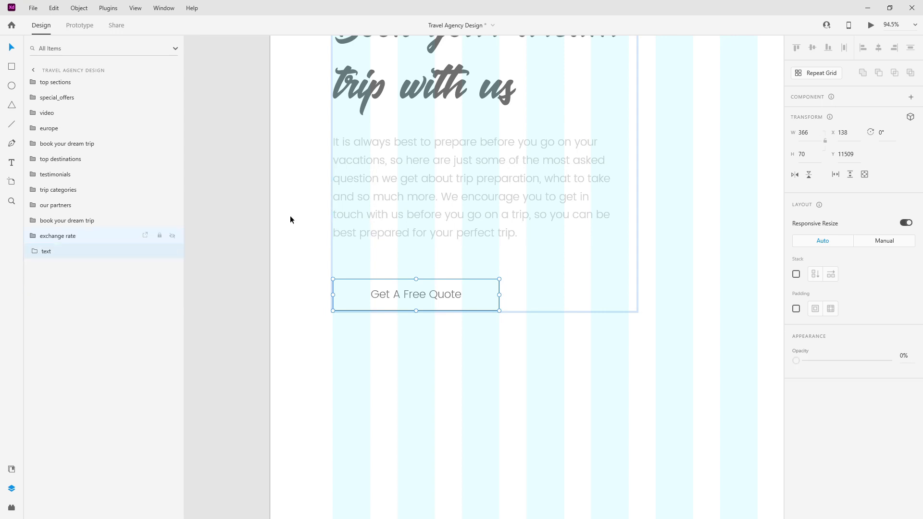
scroll(387, 165, "down", 2)
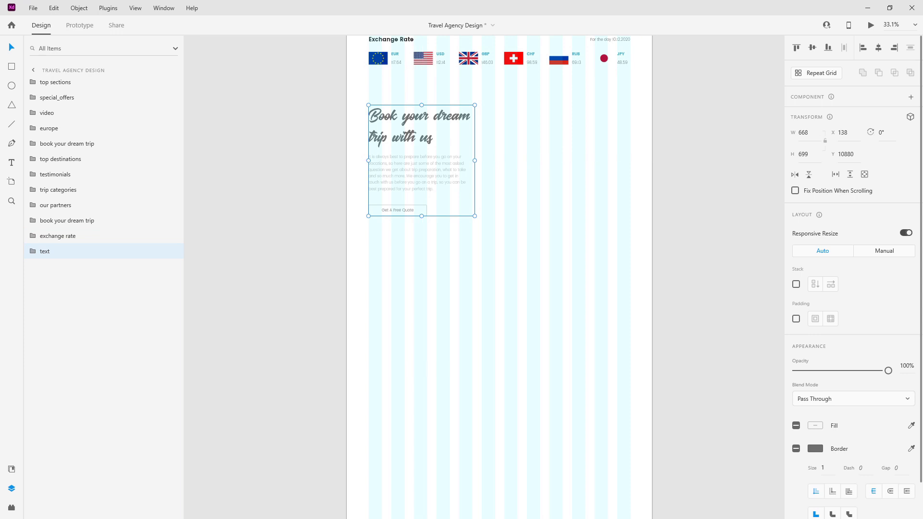
scroll(412, 81, "up", 4)
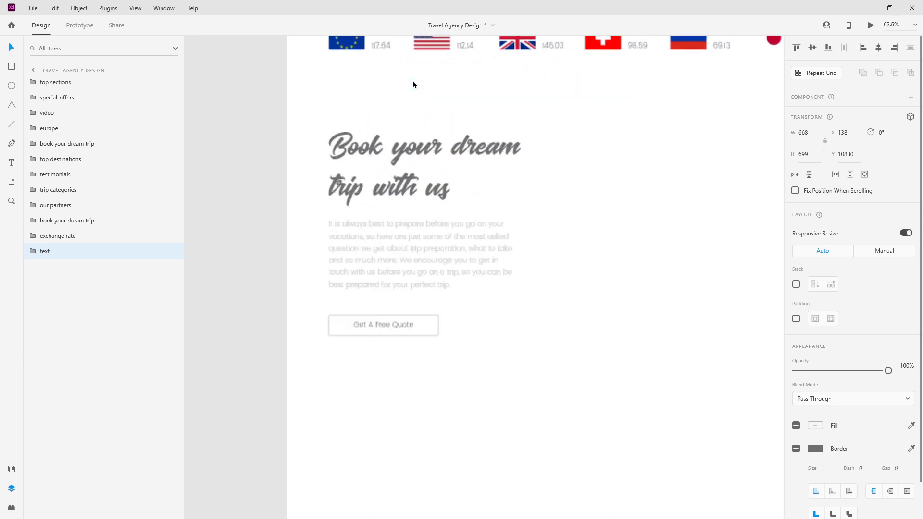
double_click(395, 164)
double_click(402, 166)
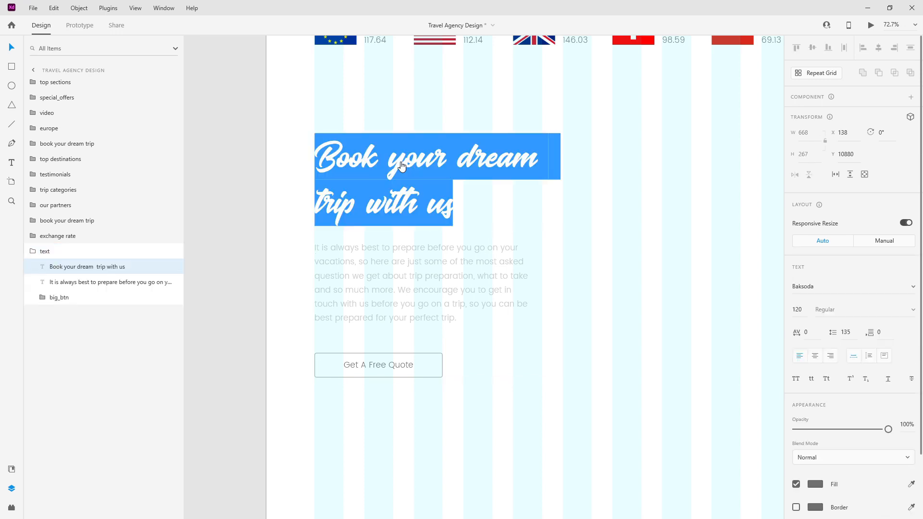
type("Pre")
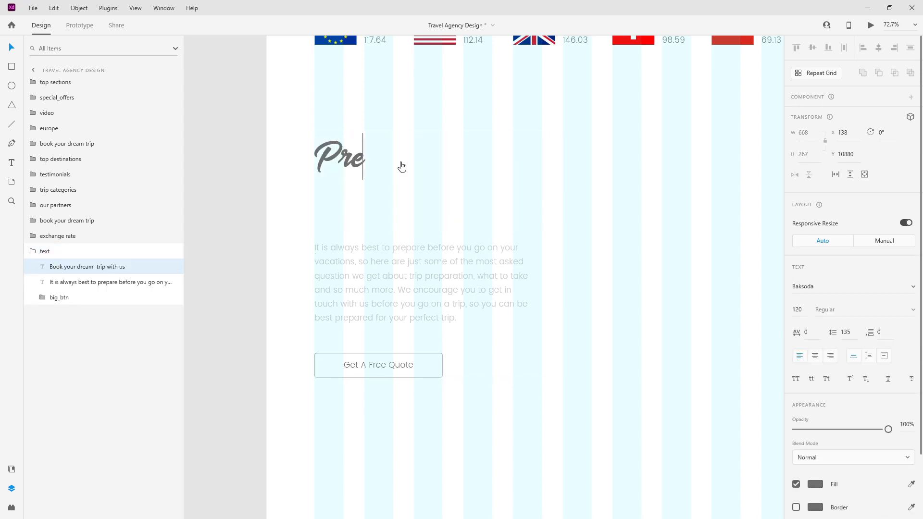
type("pare for ")
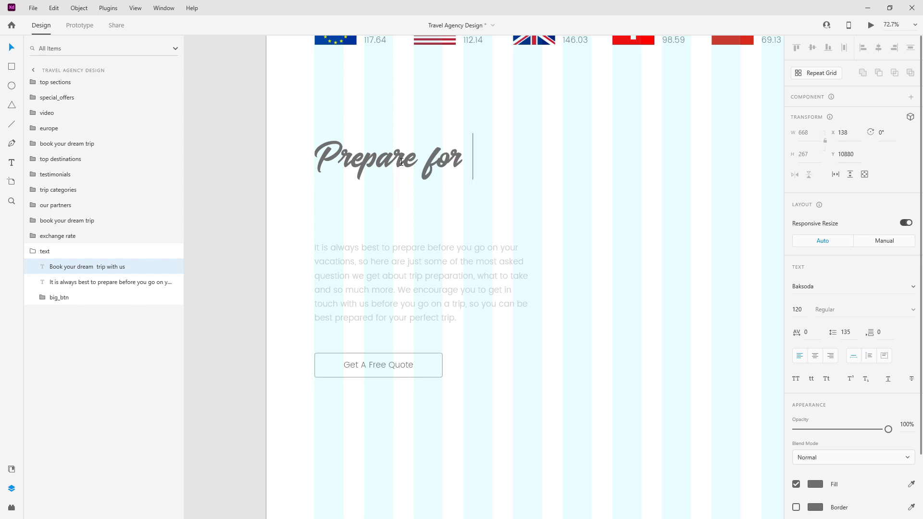
type("your dream trip.")
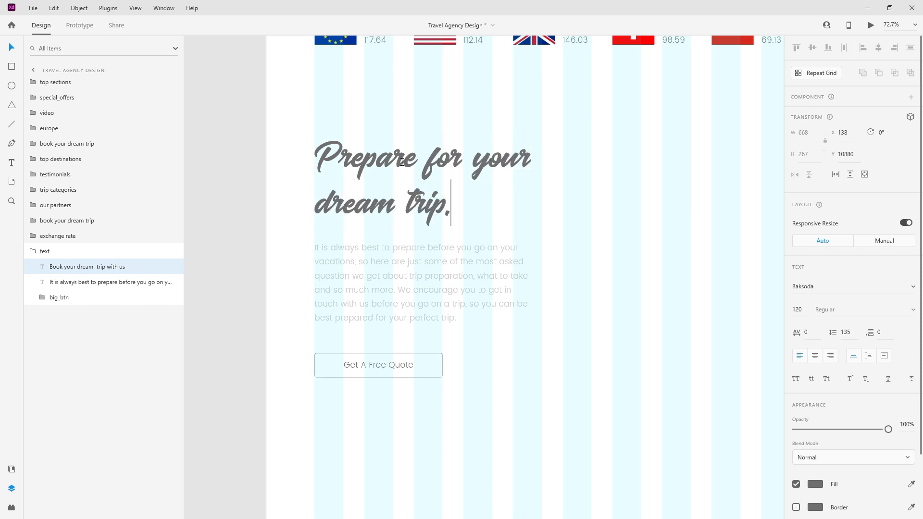
left_click(534, 178)
key("Escape")
double_click(33, 251)
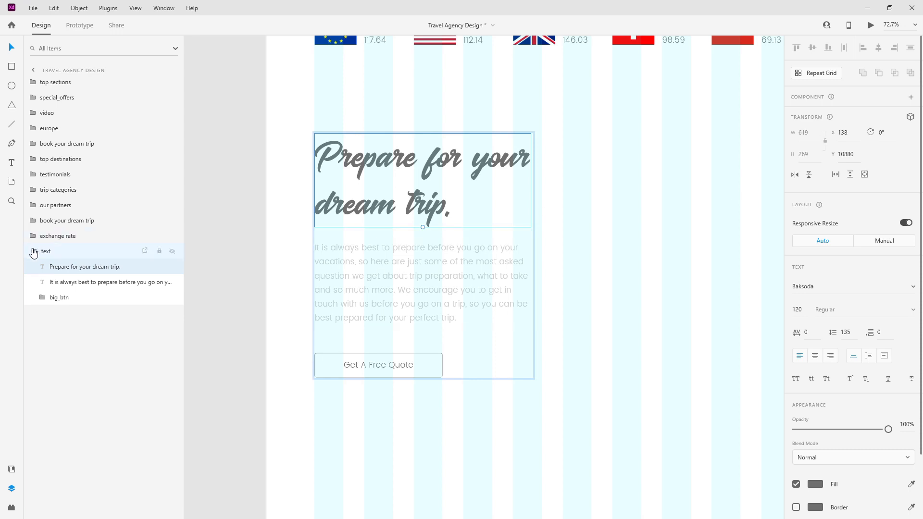
scroll(340, 217, "down", 3)
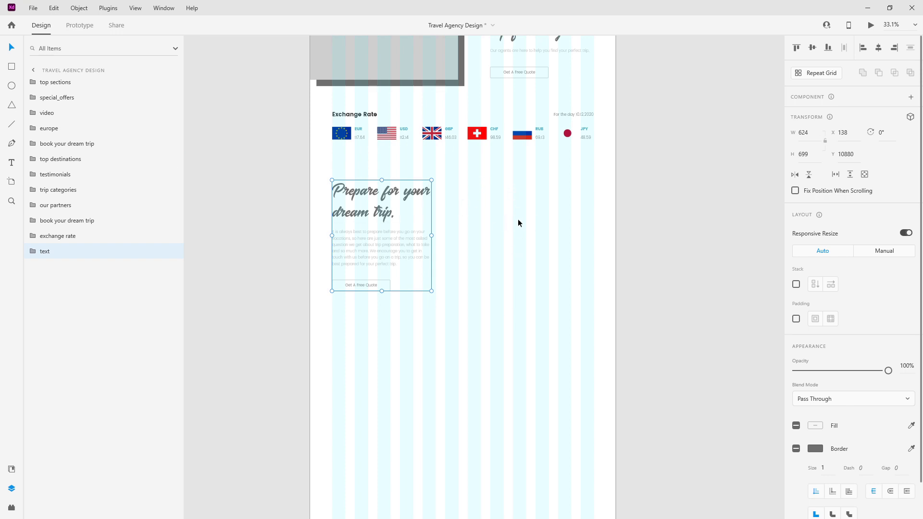
Step: Start a new text box to the right of the heading
left_click(11, 163)
scroll(440, 185, "up", 3)
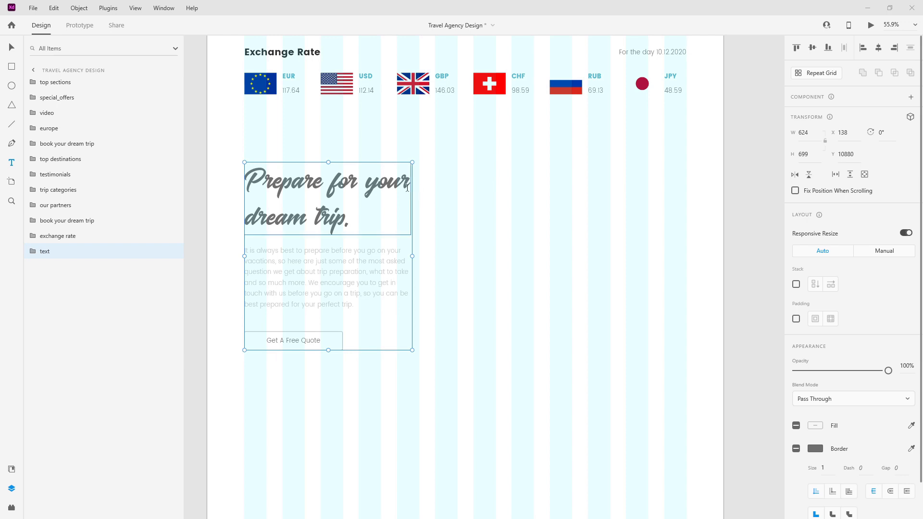
scroll(493, 178, "up", 2)
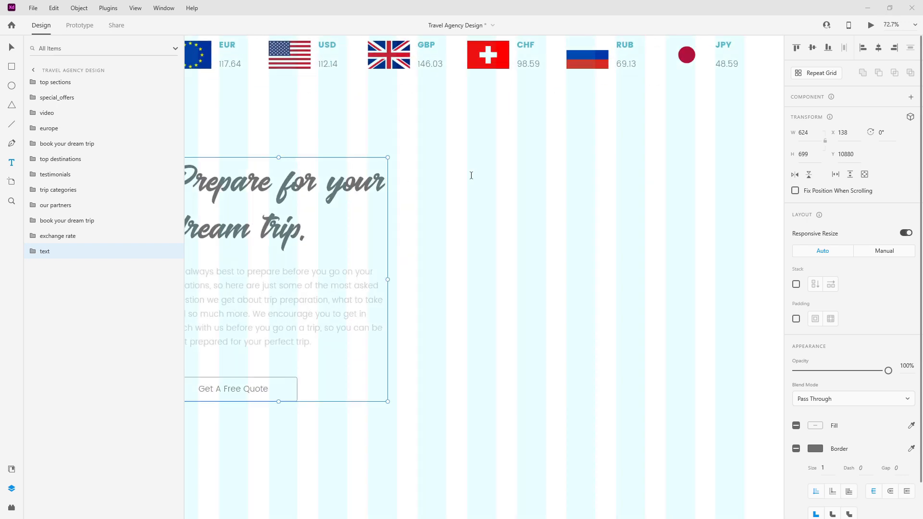
left_click(469, 176)
type("Is my trip financially pr")
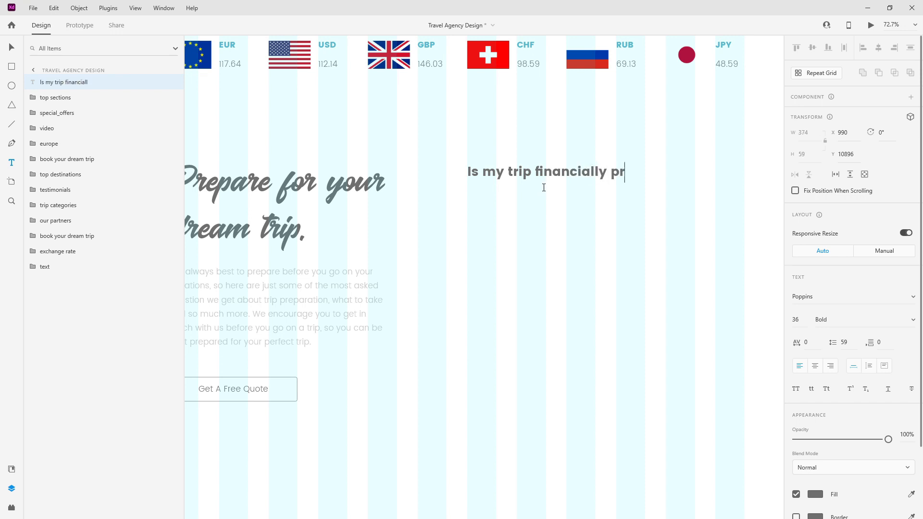
type("otected?")
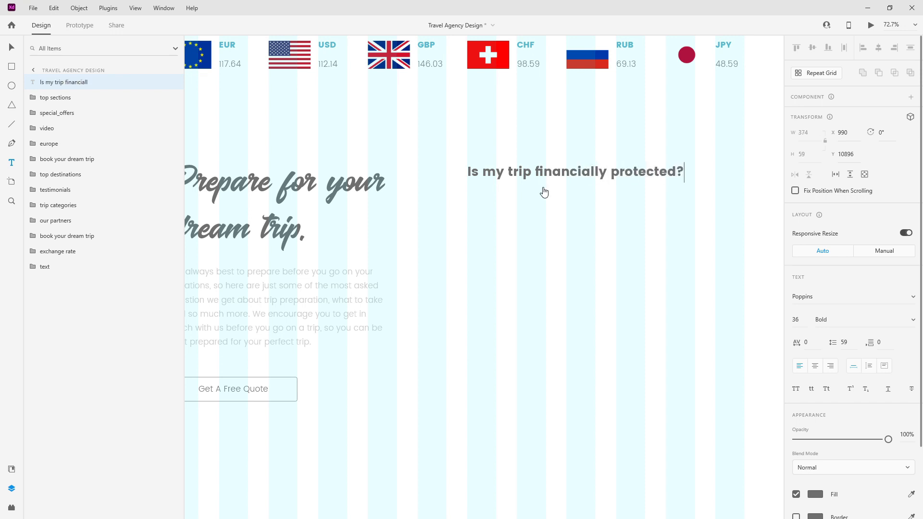
key("Escape")
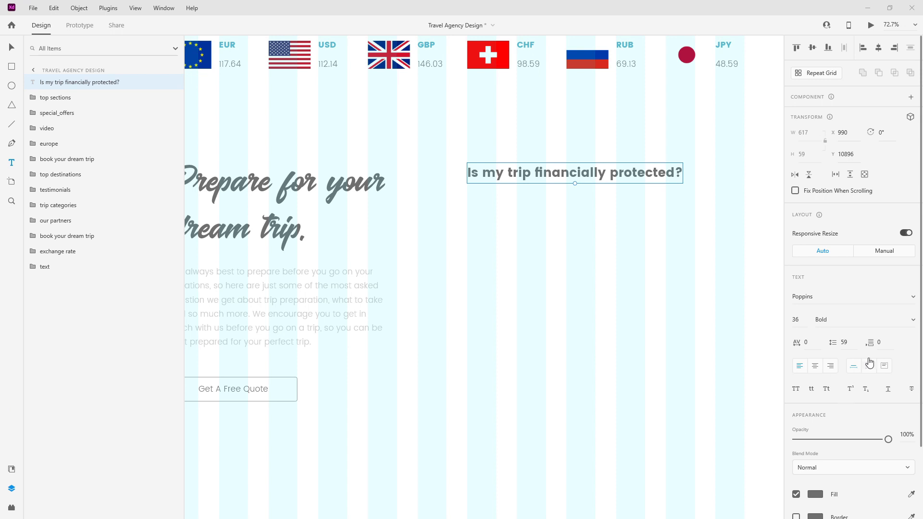
left_click(797, 320)
type("24")
key("Return")
left_click(12, 469)
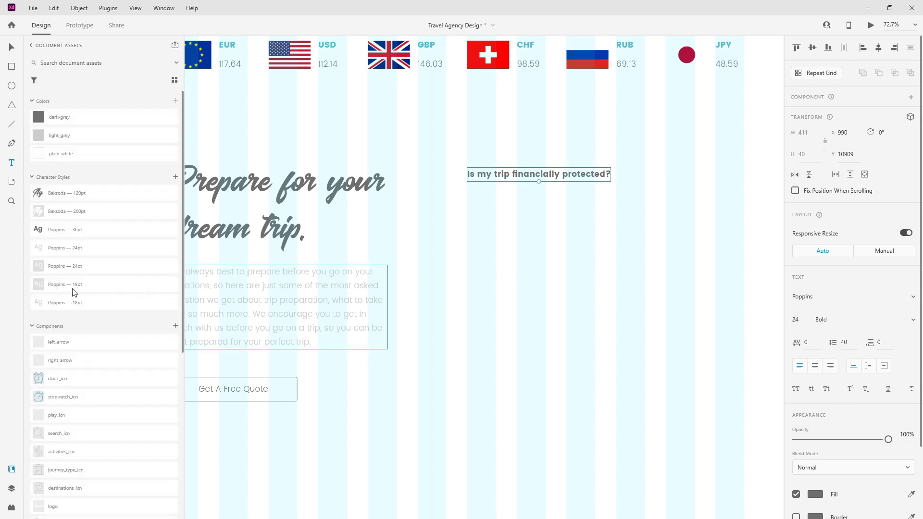
left_click(175, 178)
scroll(97, 194, "down", 3)
left_click(101, 192)
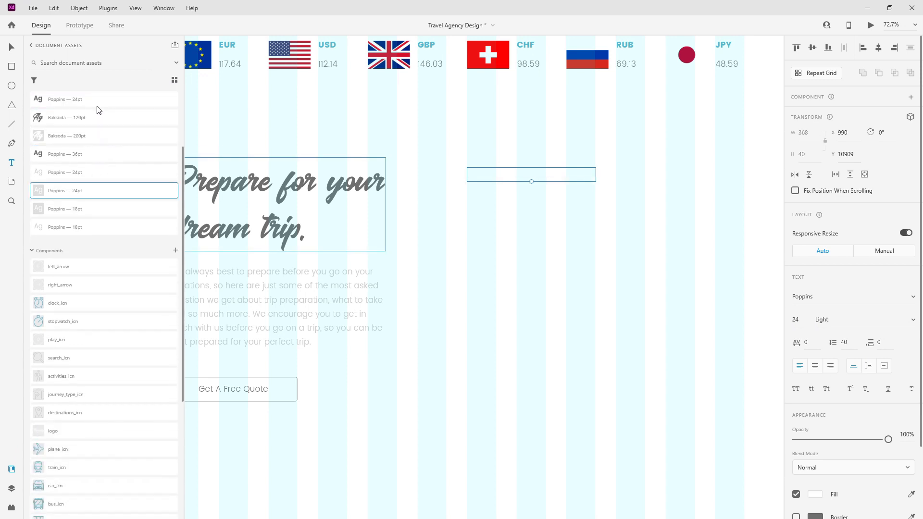
left_click(72, 102)
mouse_move(83, 153)
left_mouse_down()
mouse_move(82, 144)
mouse_move(79, 156)
left_mouse_up()
left_click(10, 489)
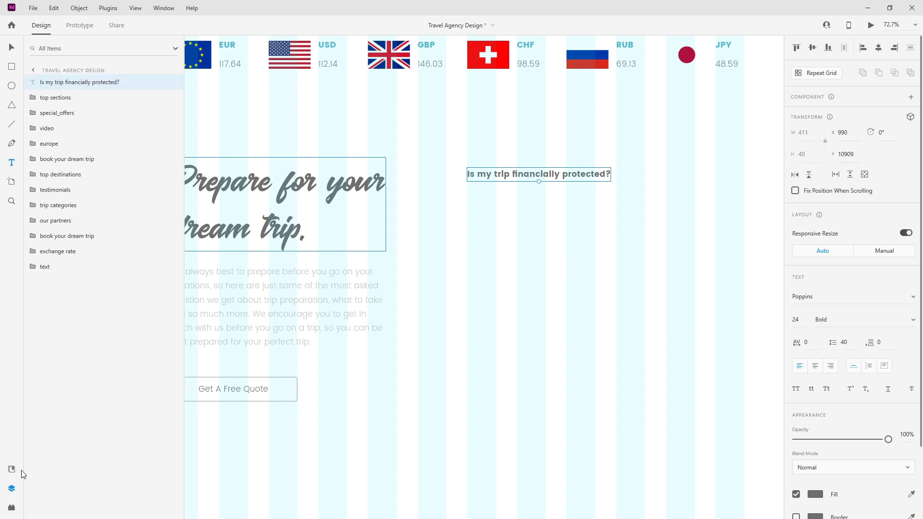
scroll(385, 194, "down", 3)
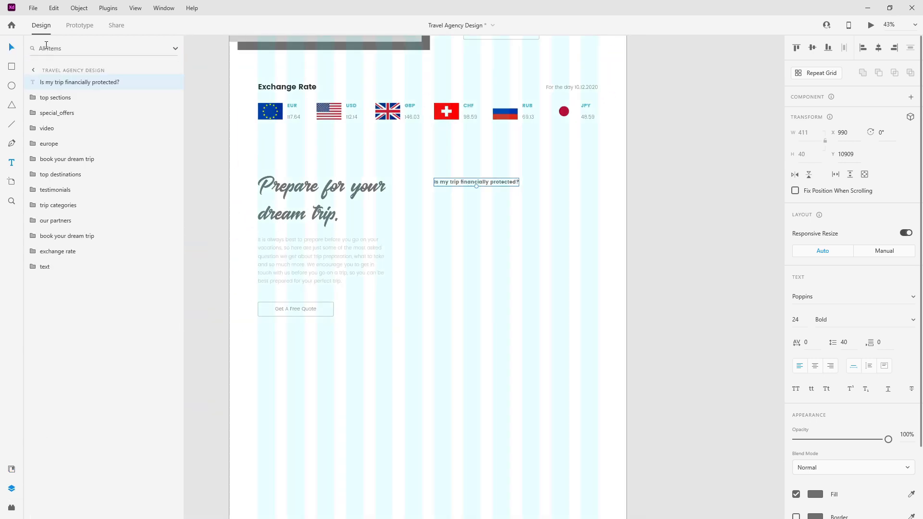
key("ctrl+3")
mouse_move(343, 238)
left_mouse_down()
mouse_move(333, 237)
mouse_move(343, 238)
left_mouse_up()
scroll(344, 239, "down", 3)
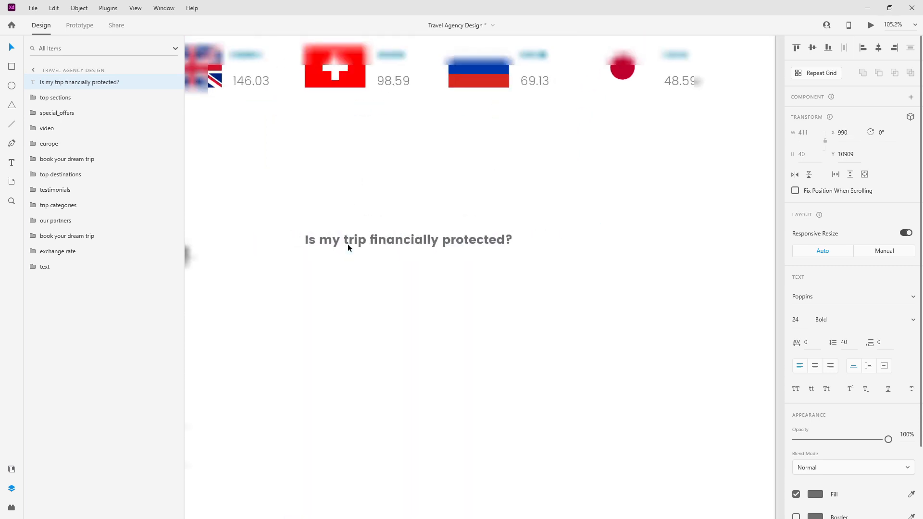
left_click(12, 470)
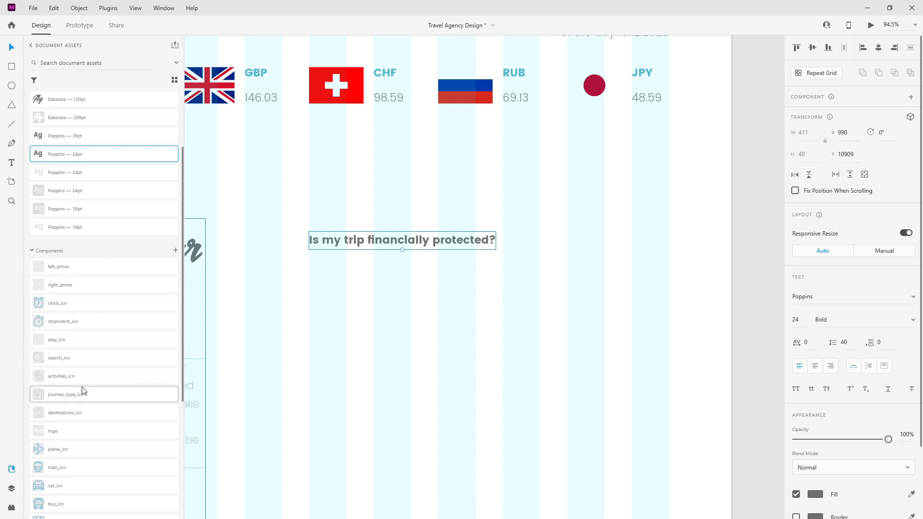
scroll(107, 367, "down", 3)
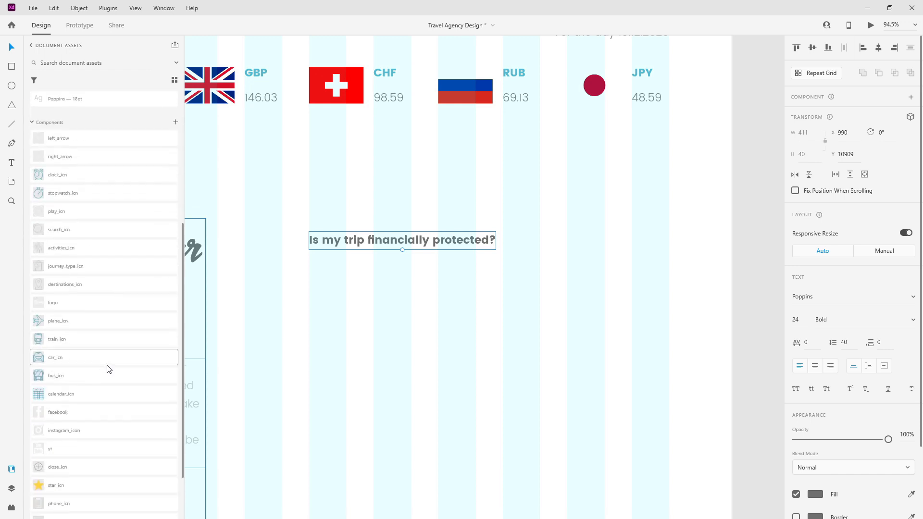
scroll(109, 369, "down", 2)
Step: Drag close_icn from Assets beside the question and centre it vertically with the text
left_click_drag(88, 399, 591, 247)
scroll(628, 223, "up", 5)
left_click_drag(453, 313, 462, 273)
scroll(463, 272, "down", 4)
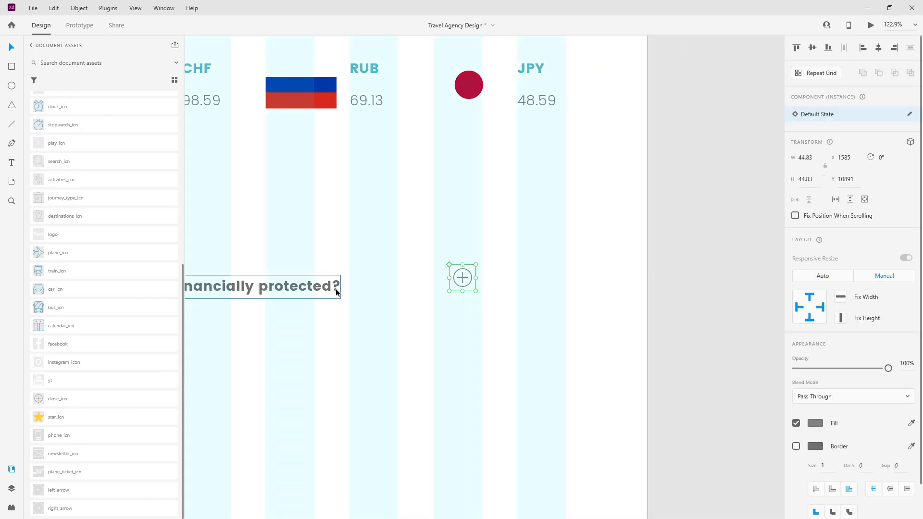
left_click(337, 291, "shift")
left_click(812, 47)
left_click(421, 297)
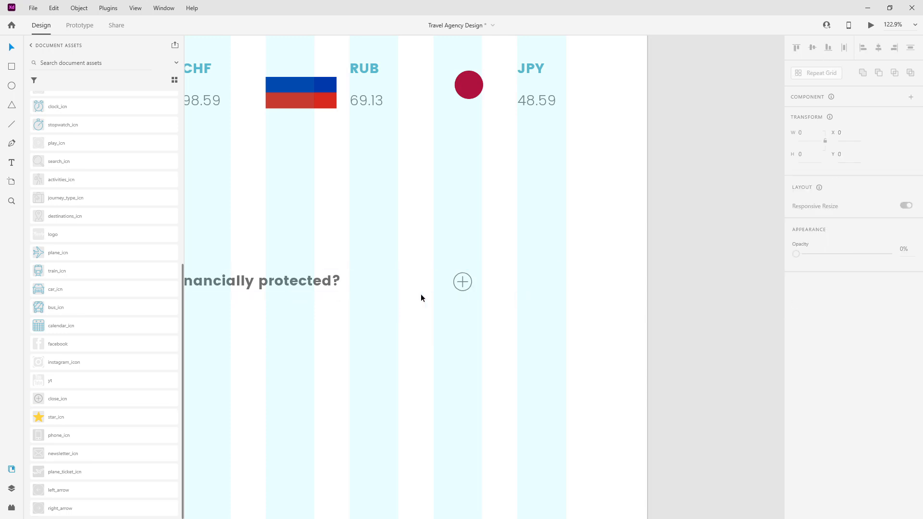
Step: Move the icon to the question row's right end, then shift question and icon up together
scroll(489, 294, "up", 3)
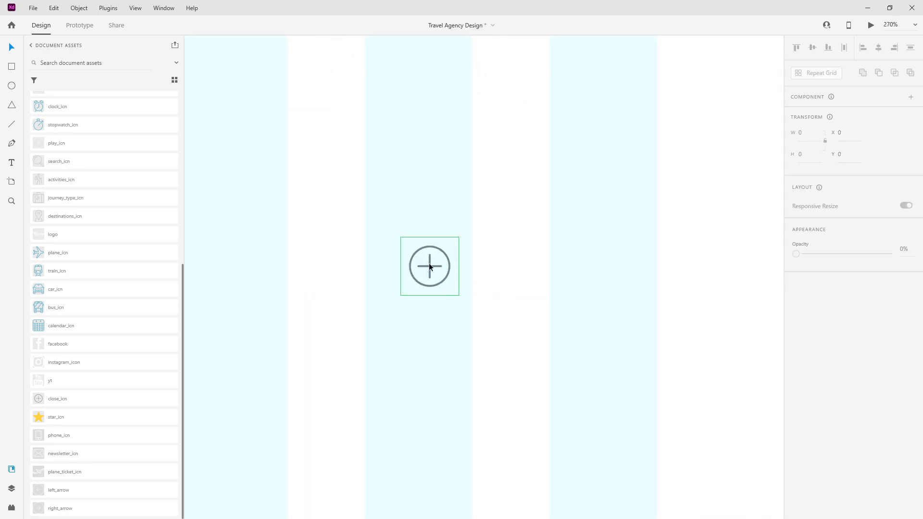
left_click(458, 267)
left_click_drag(430, 267, 635, 267)
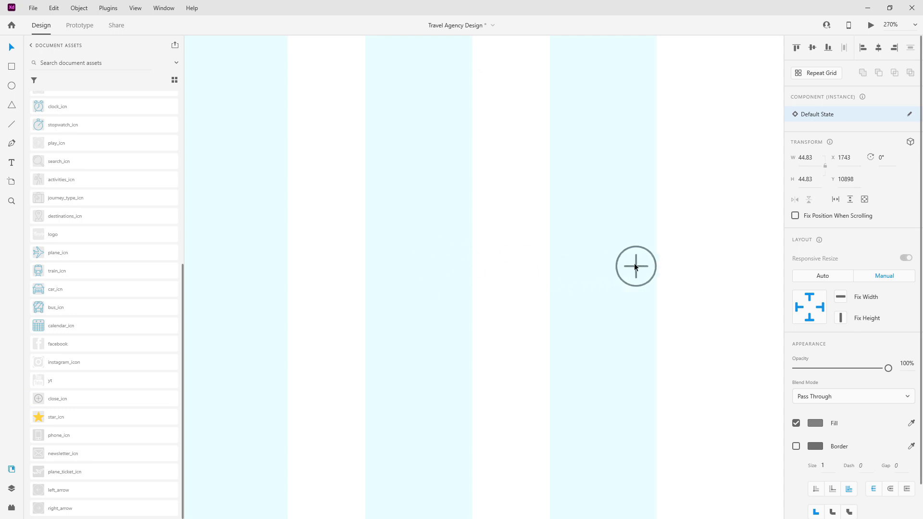
scroll(672, 255, "up", 10)
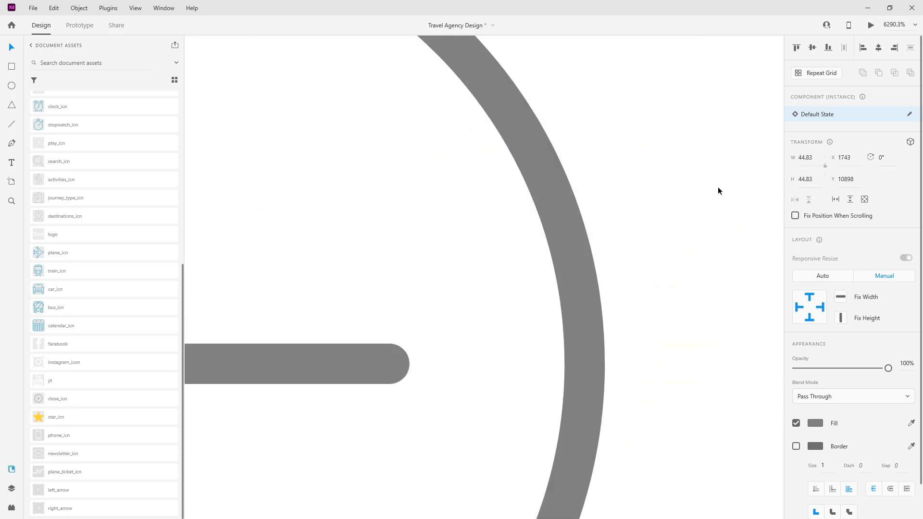
key("Right")
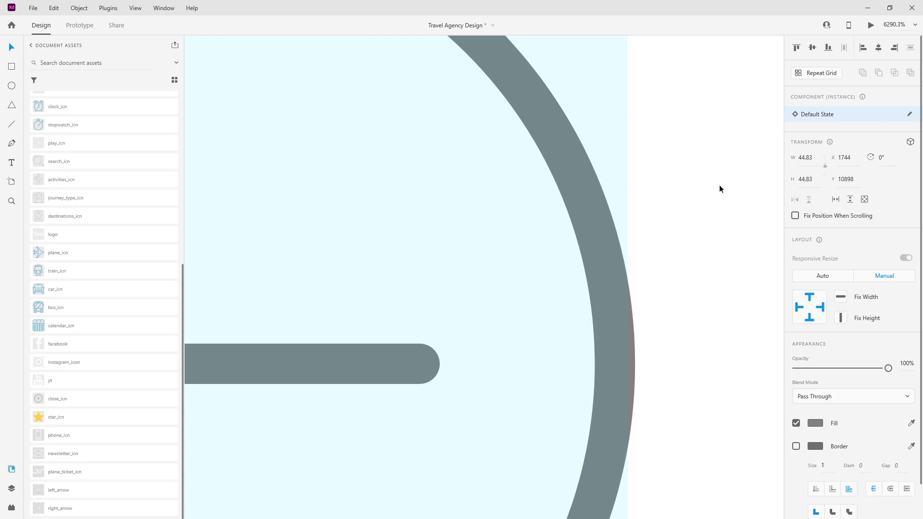
key("Left")
scroll(717, 188, "down", 10)
scroll(717, 192, "down", 5)
left_click(473, 195, "shift")
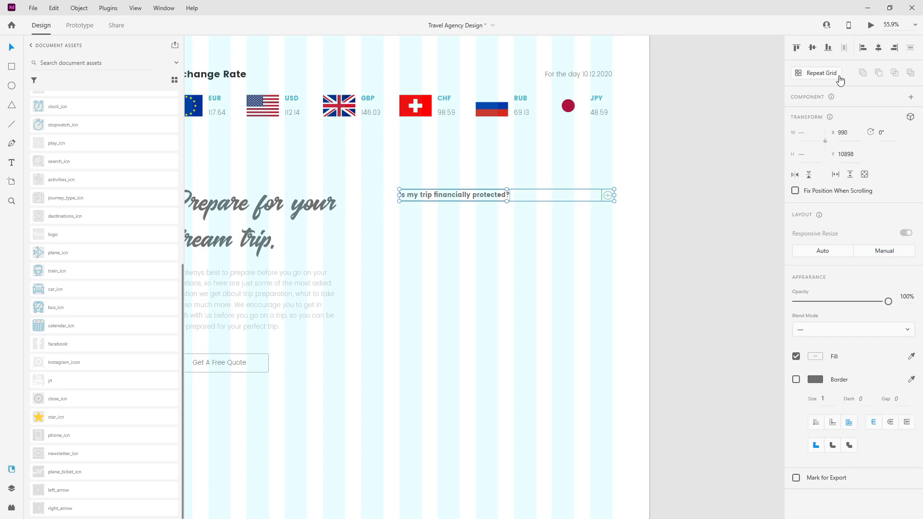
mouse_move(464, 190)
left_mouse_down()
mouse_move(465, 204)
mouse_move(466, 183)
left_mouse_up()
Step: Put the close_icn layer below the question layer
scroll(489, 208, "down", 3)
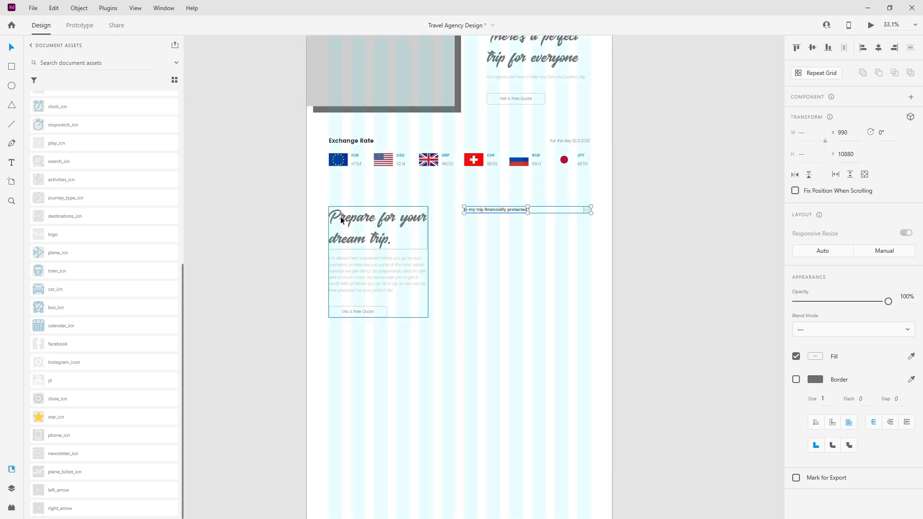
left_click(12, 488)
mouse_move(73, 83)
left_mouse_down()
mouse_move(87, 99)
mouse_move(85, 91)
left_mouse_up()
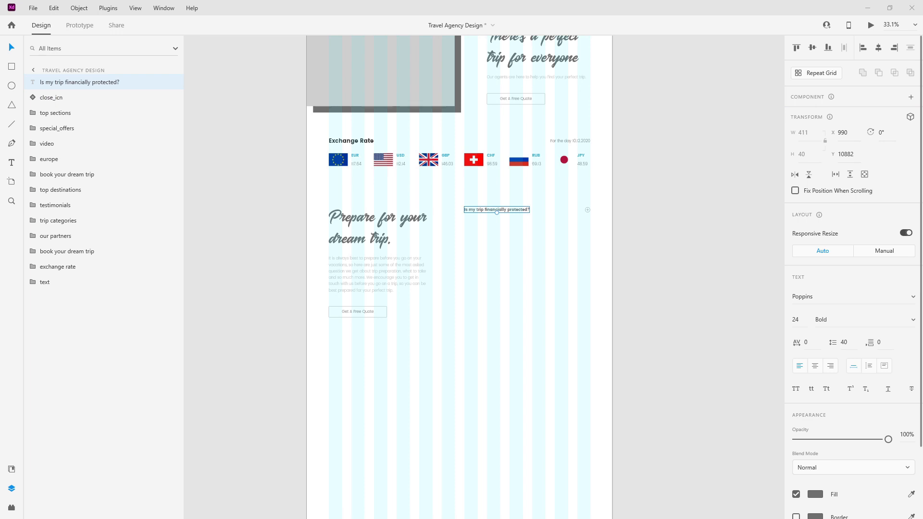
scroll(573, 220, "up", 5)
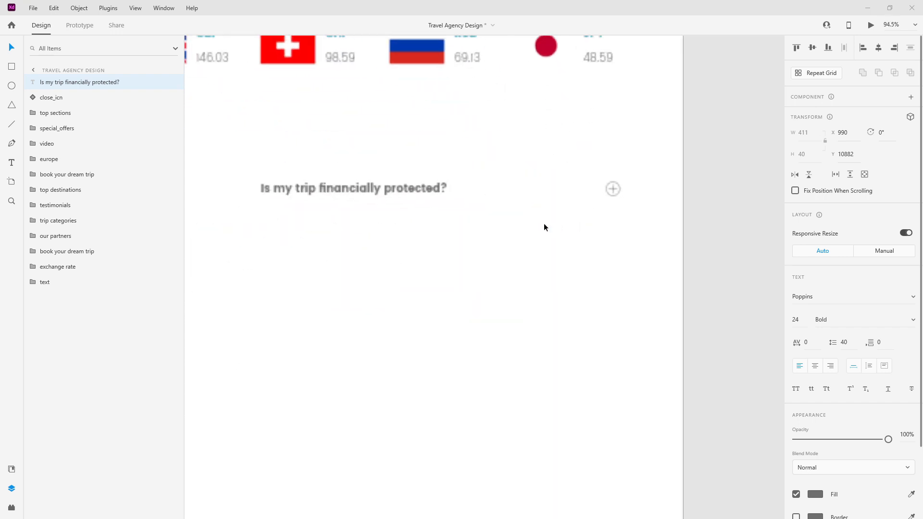
Step: Move the close_icn and question layers to the bottom of the layer list
left_click(80, 99)
left_click(86, 82, "shift")
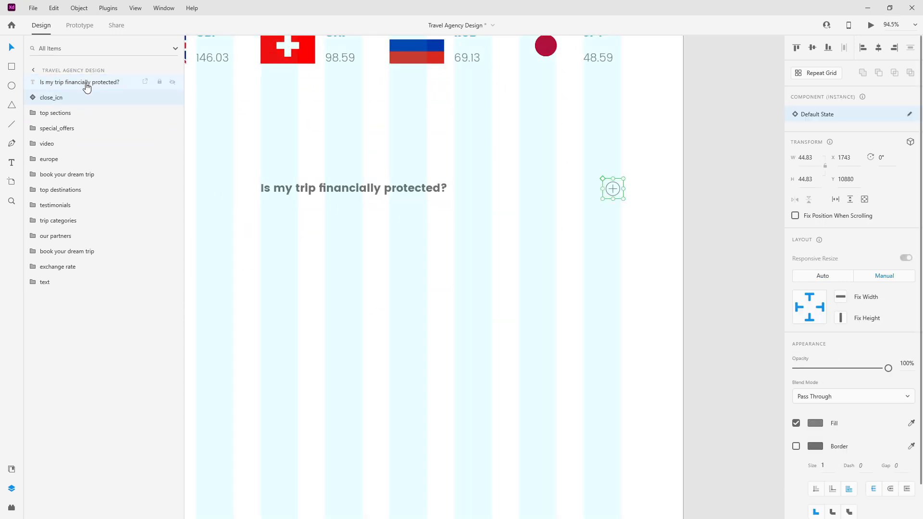
left_click_drag(93, 81, 74, 328)
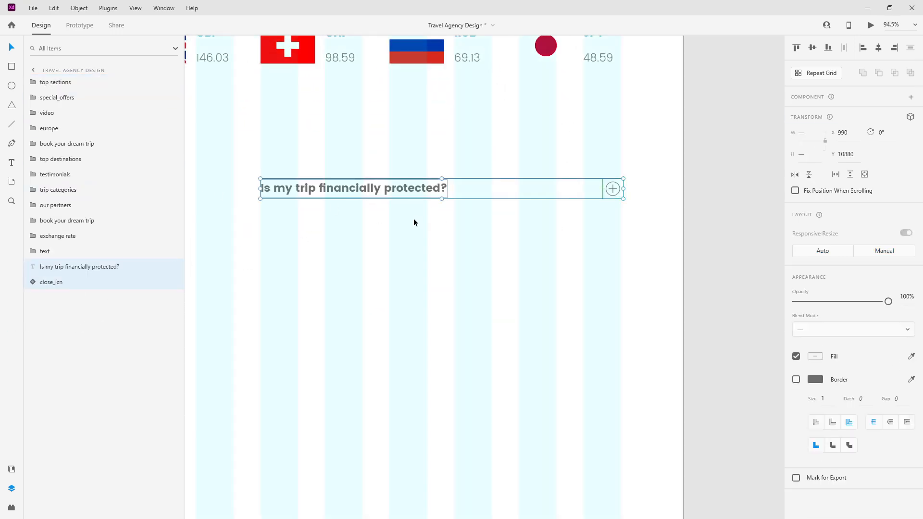
Step: Draw a borderless 792-wide, 1 px tall bar under the question
left_click(12, 67)
mouse_move(260, 225)
left_mouse_down()
mouse_move(591, 242)
mouse_move(619, 234)
left_mouse_up()
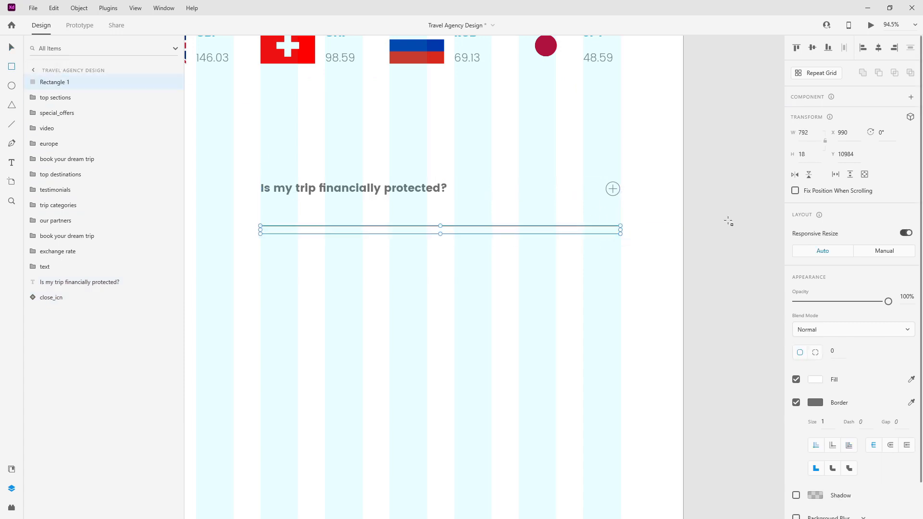
left_click(811, 154)
type("1")
key("Return")
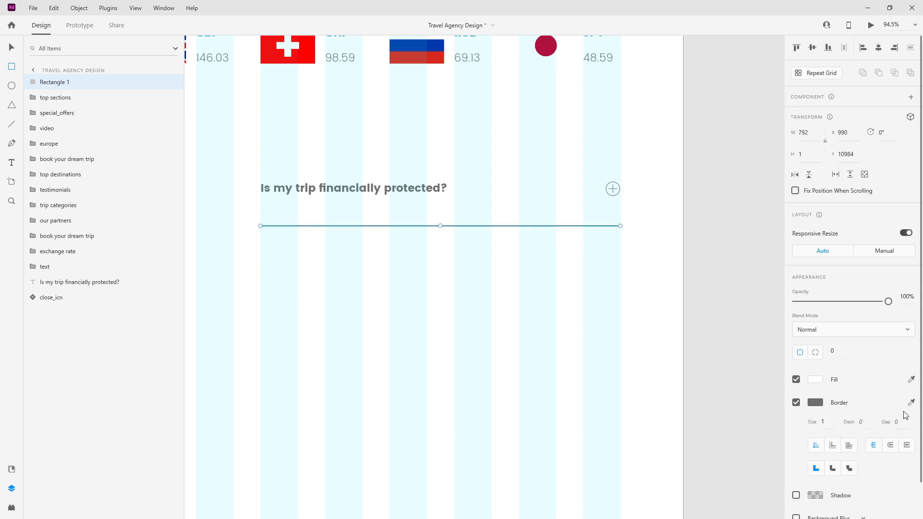
left_click(796, 402)
Step: Fill the line with the light_grey asset colour
left_click(11, 469)
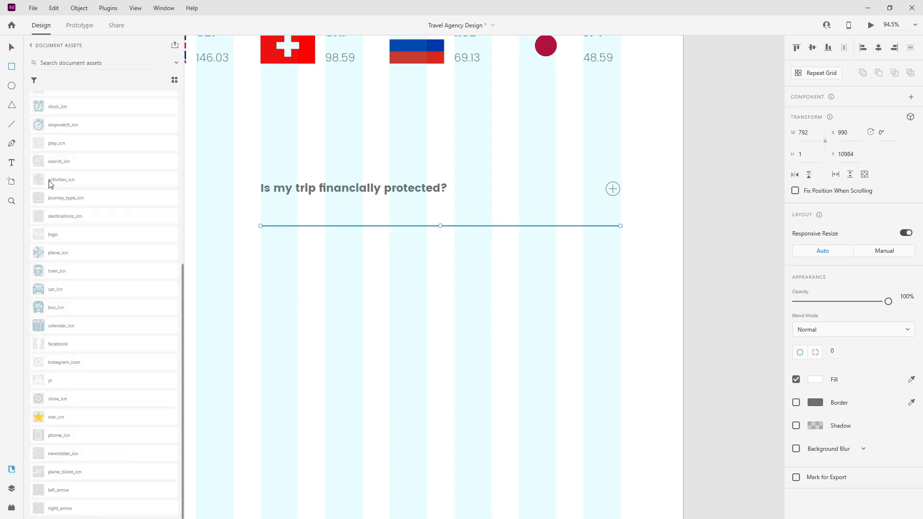
left_click(68, 137)
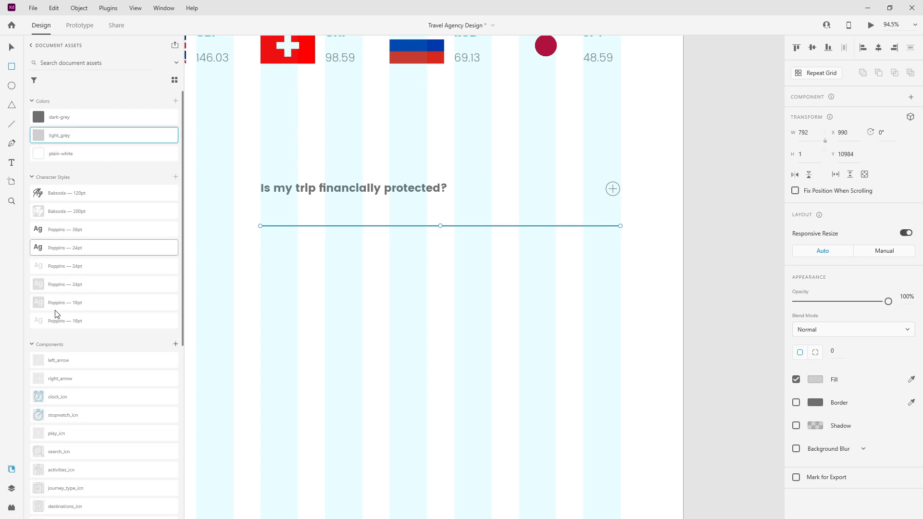
left_click(16, 487)
left_click(12, 47)
left_click(388, 299)
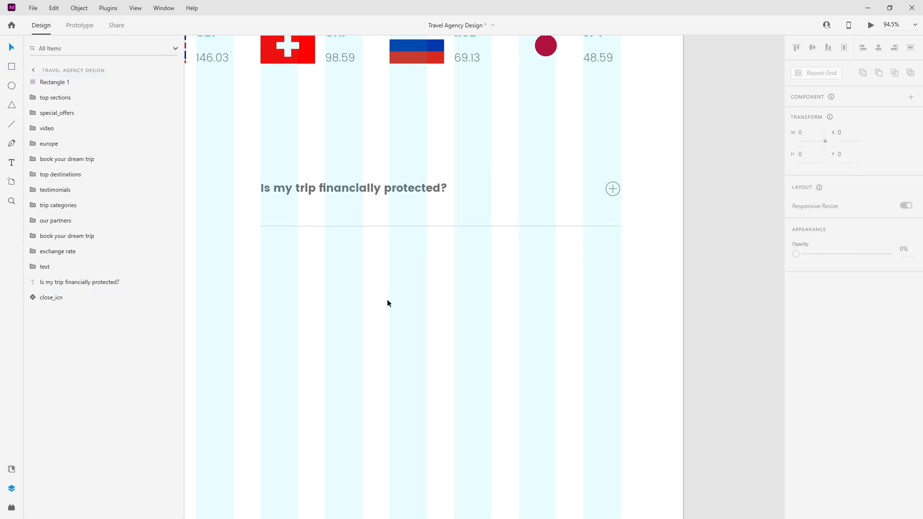
Step: Check the 80 gap between the divider line and the question text
scroll(261, 240, "up", 3)
scroll(412, 260, "down", 3)
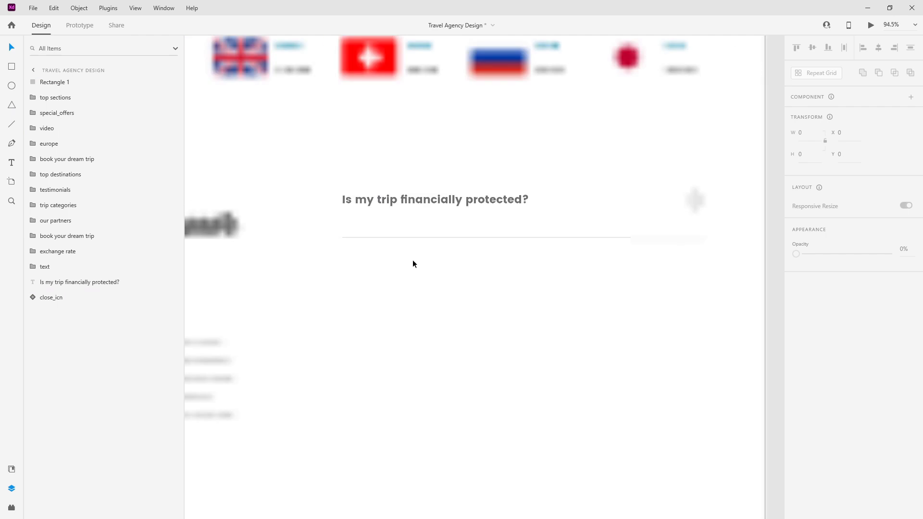
left_click(428, 237)
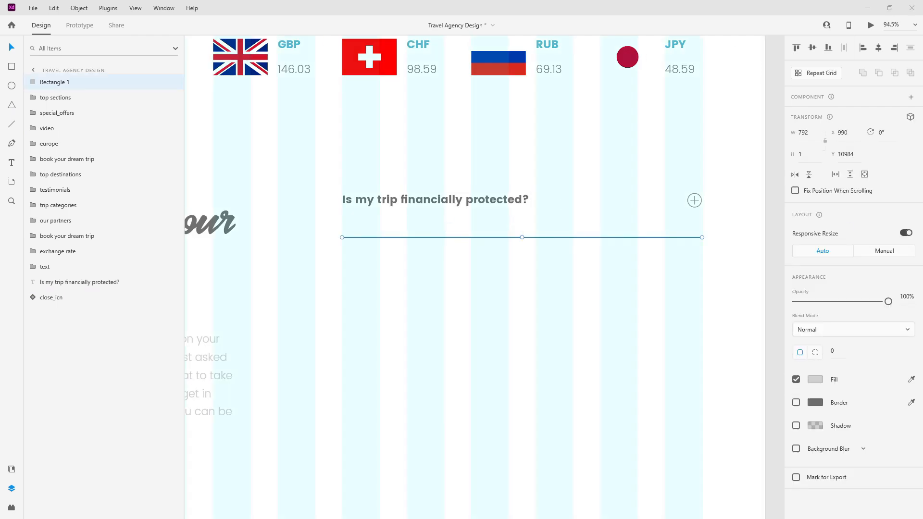
left_click(453, 200)
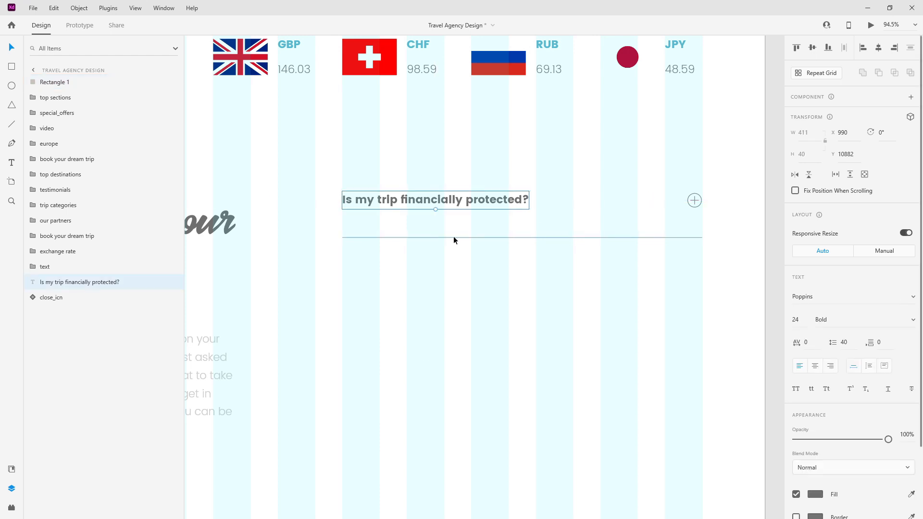
left_click(453, 237)
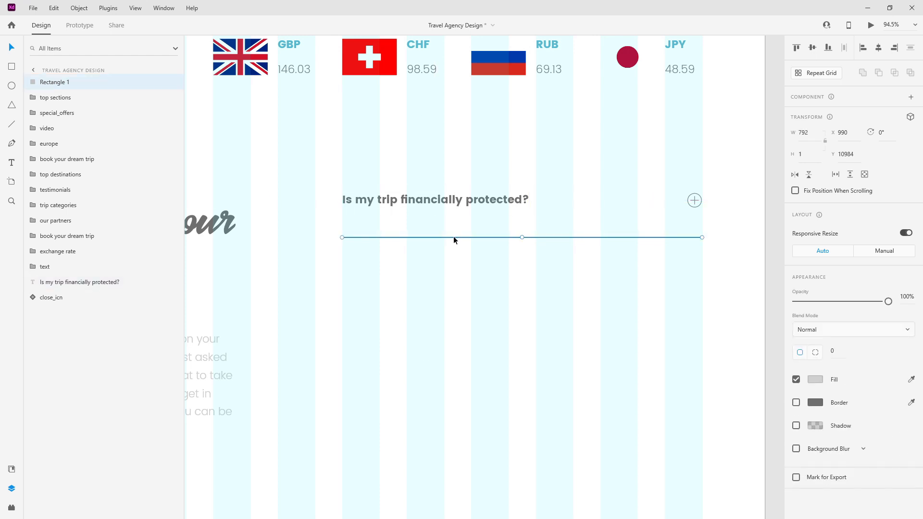
left_click(454, 201)
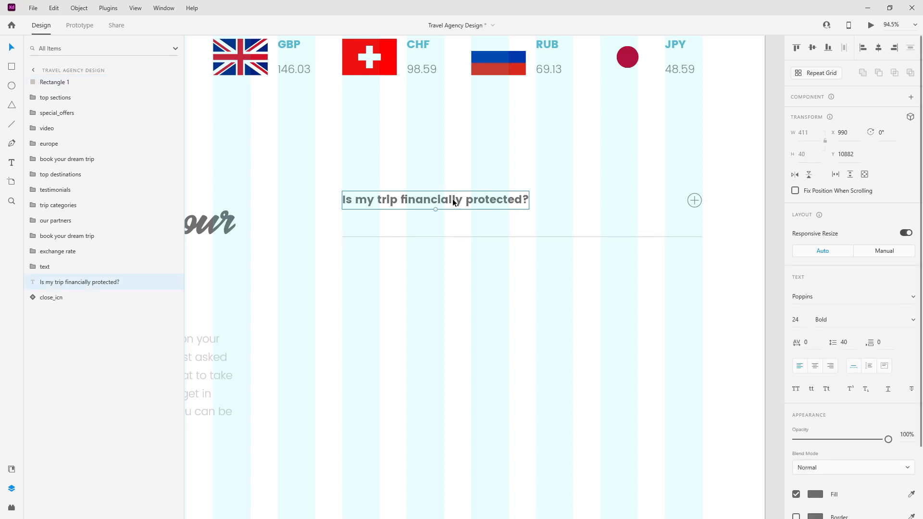
Step: Duplicate the question below the divider and give it the light Poppins 24pt style
left_click_drag(469, 202, 469, 265)
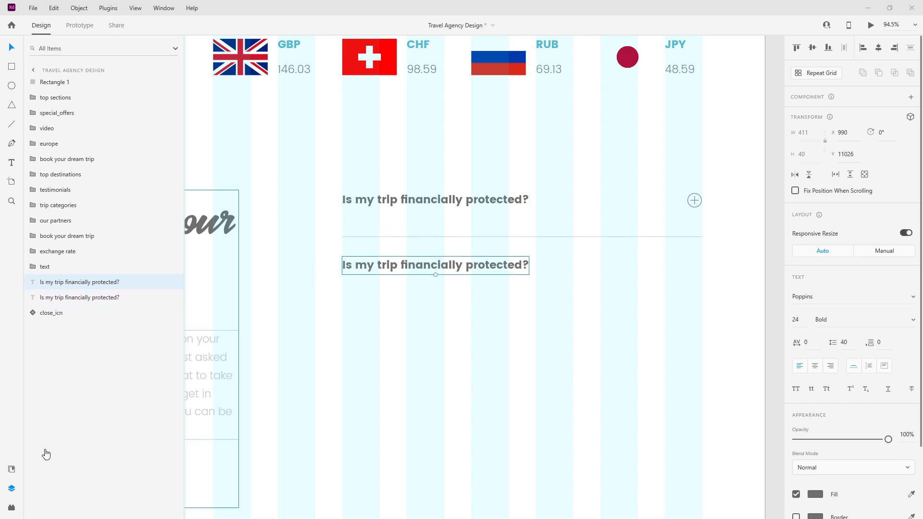
left_click(12, 468)
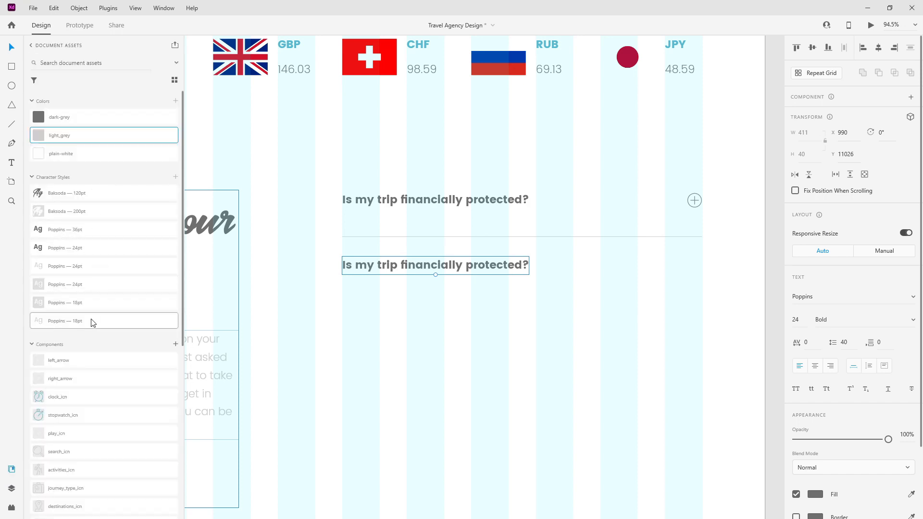
left_click(99, 267)
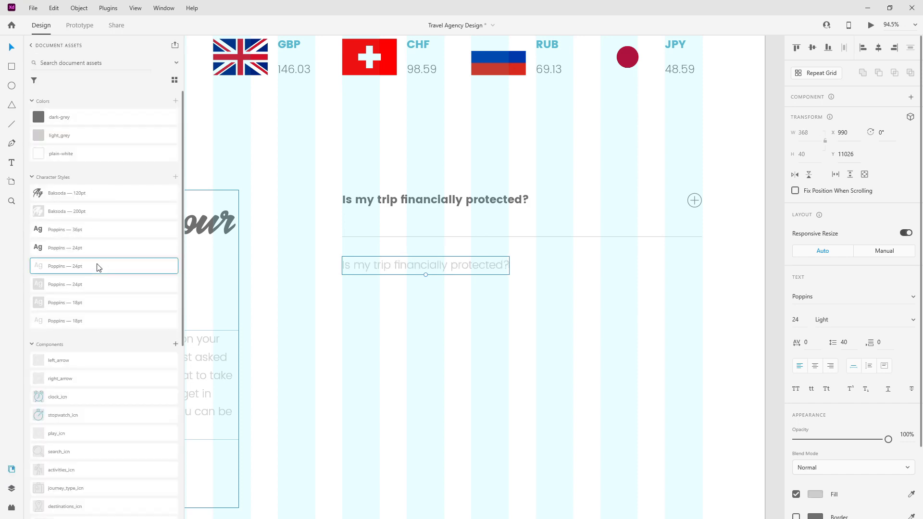
Step: Replace the copy with the fully-licensed answer sentence and nudge it up slightly
double_click(478, 267)
type("We are a fully licensed tour operator and any payments you make are 100% financially protected.")
key("Escape")
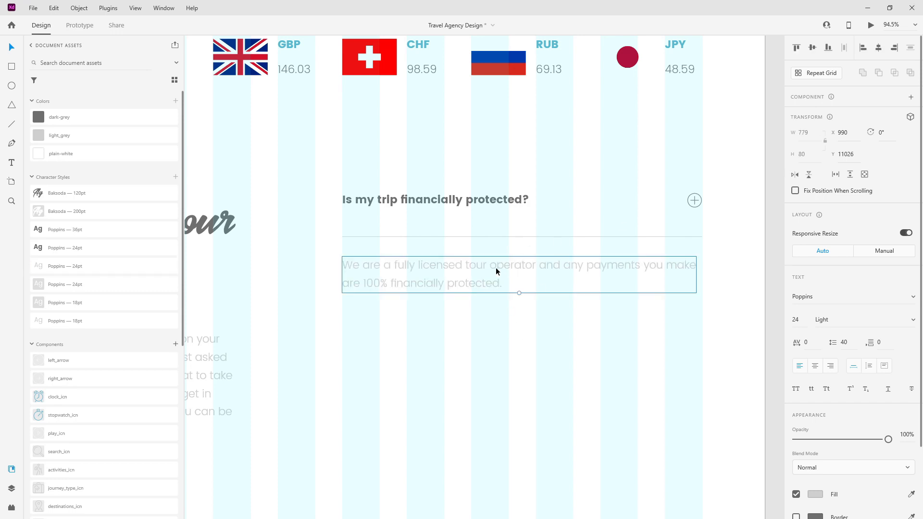
key("alt")
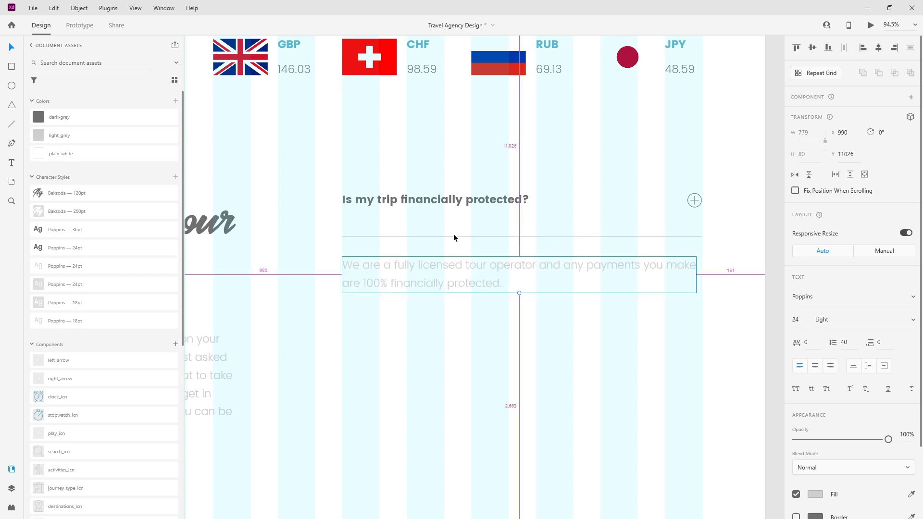
key("Up")
key("Up")
key("Up")
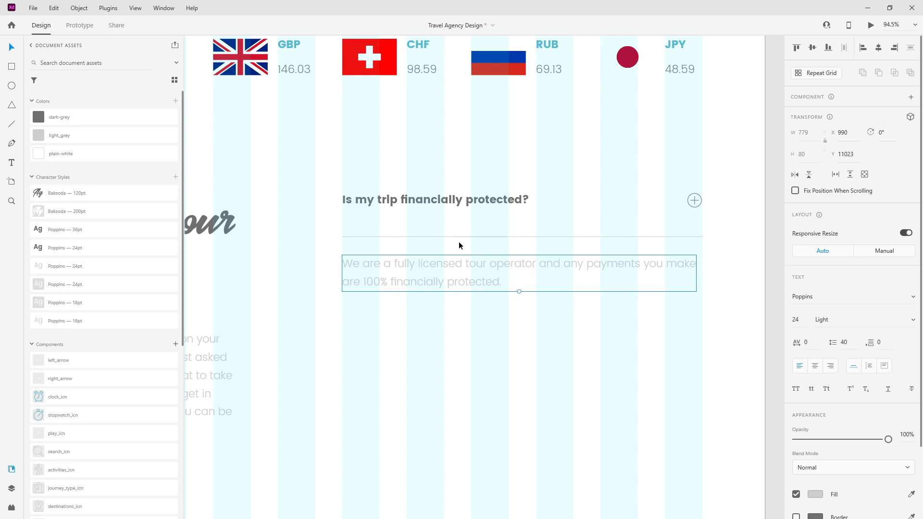
left_click(12, 489)
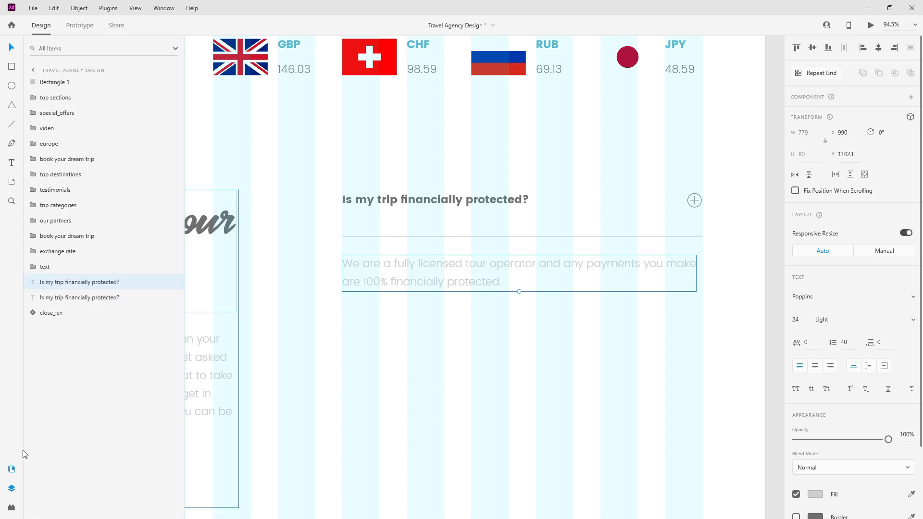
Step: Rename Rectangle 1 to 'divider' and reorder the divider and answer layers beneath the question
left_click(62, 83)
double_click(61, 83)
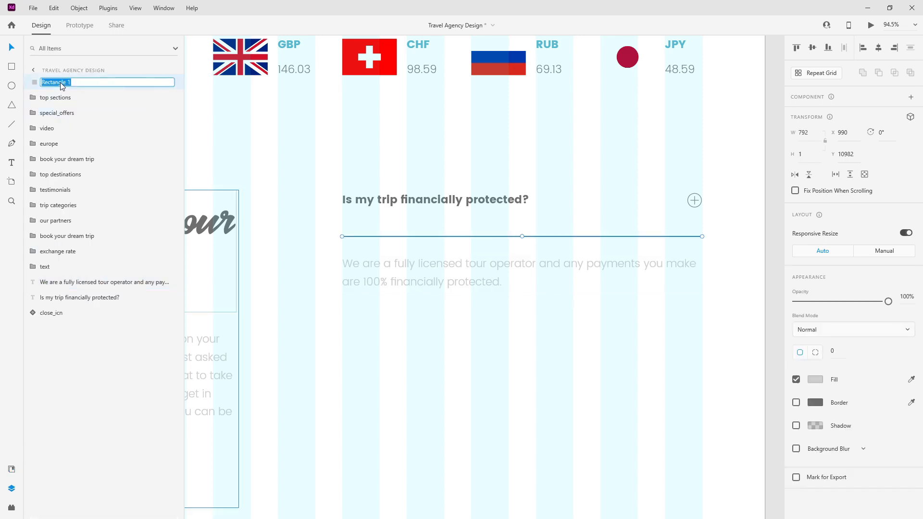
type("divider")
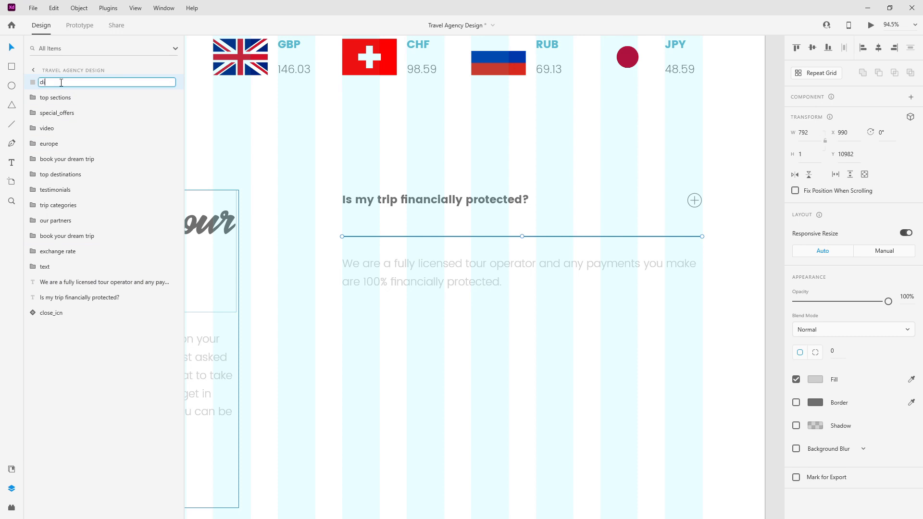
key("Return")
left_click_drag(61, 85, 73, 316)
left_click_drag(74, 268, 82, 326)
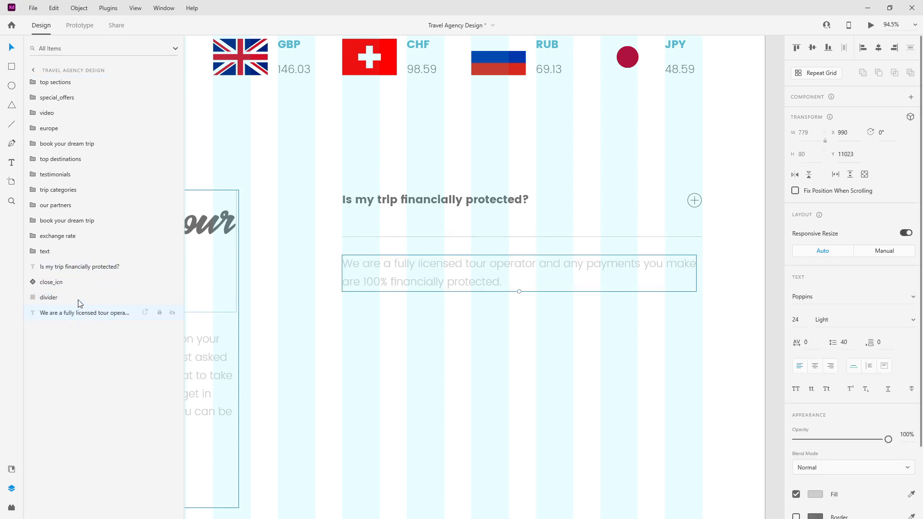
Step: Group the question, icon, divider and answer layers as 'question 1'
left_click(77, 268, "shift")
key("ctrl+g")
double_click(56, 268)
type("question 1")
key("Return")
left_click(39, 267)
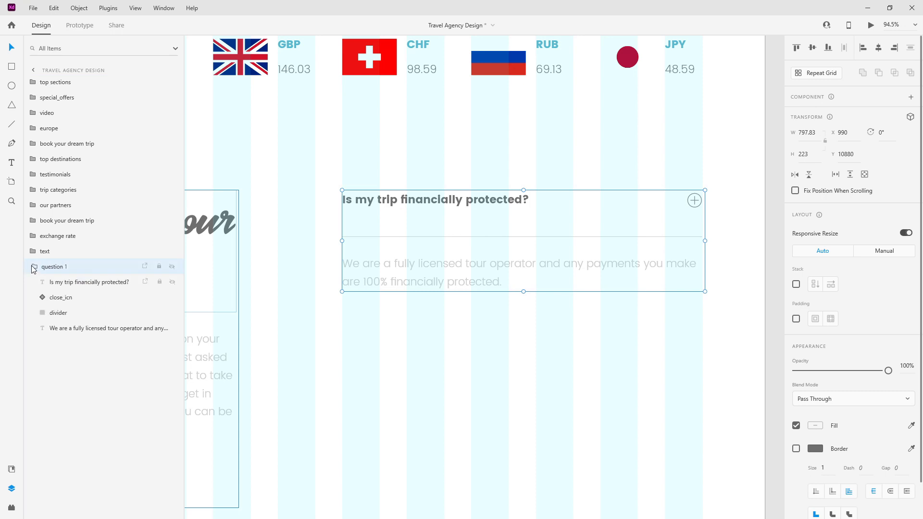
left_click(39, 267)
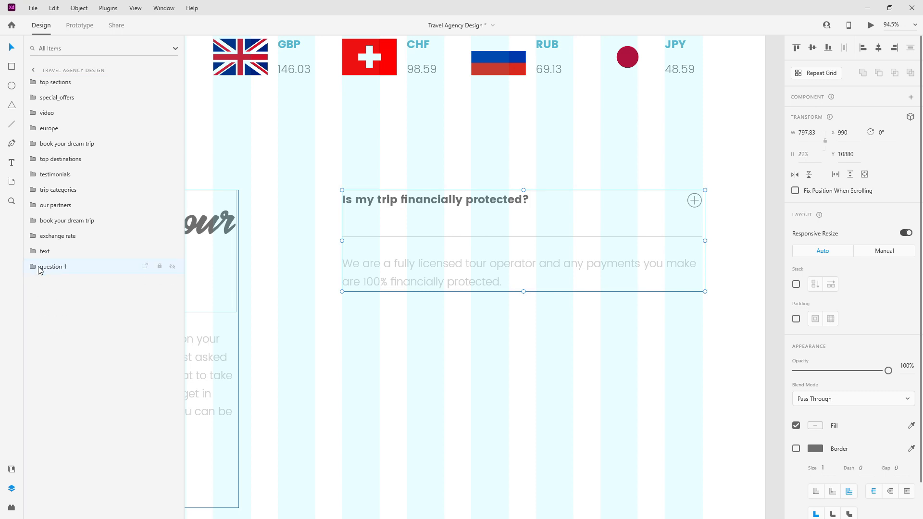
Step: Rename the group to 'questions'
scroll(603, 274, "down", 5)
scroll(603, 274, "down", 2)
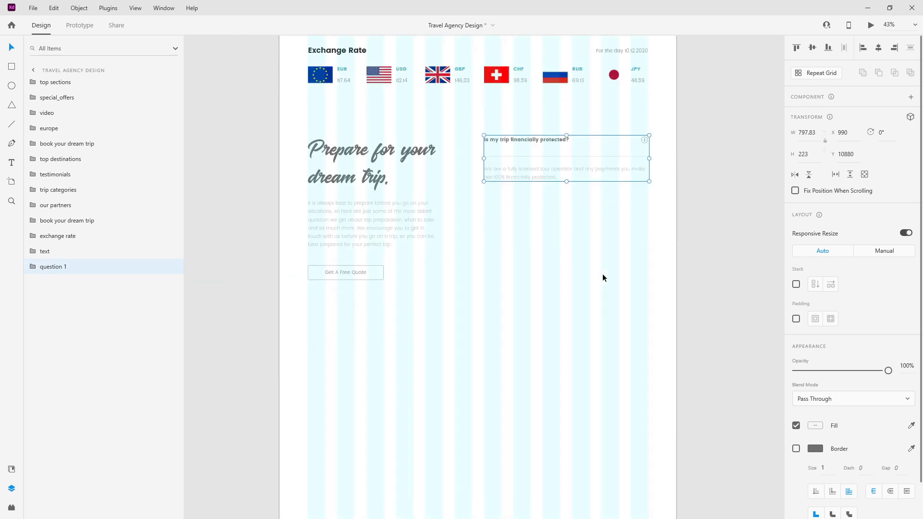
double_click(45, 267)
type("questions")
key("Return")
Step: Turn on Stack for the group and duplicate question 1 twice
left_click(796, 284)
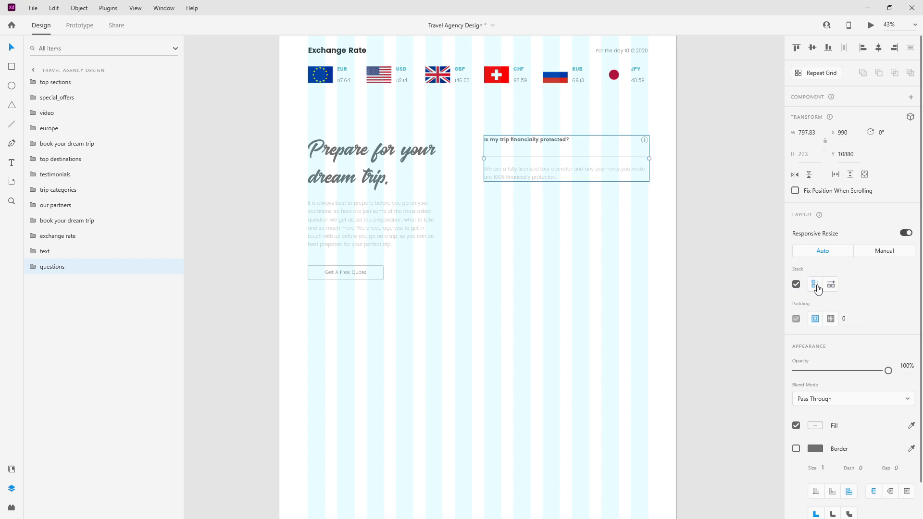
left_click(30, 267)
key("ctrl+d")
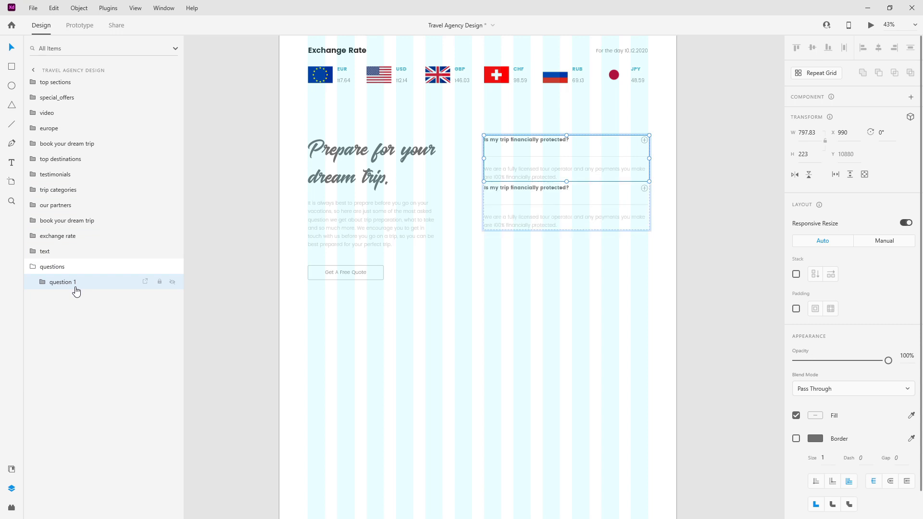
key("ctrl+d")
key("ctrl+d")
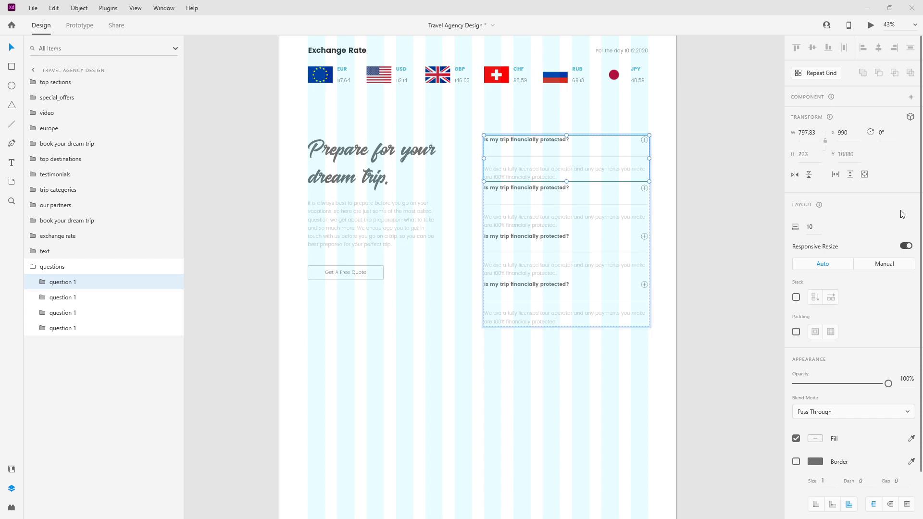
Step: Change the second question's text to 'What is your cancellation policy?'
double_click(528, 187)
double_click(528, 188)
key("ctrl+a")
type("What is your cancellation policy?")
key("Escape")
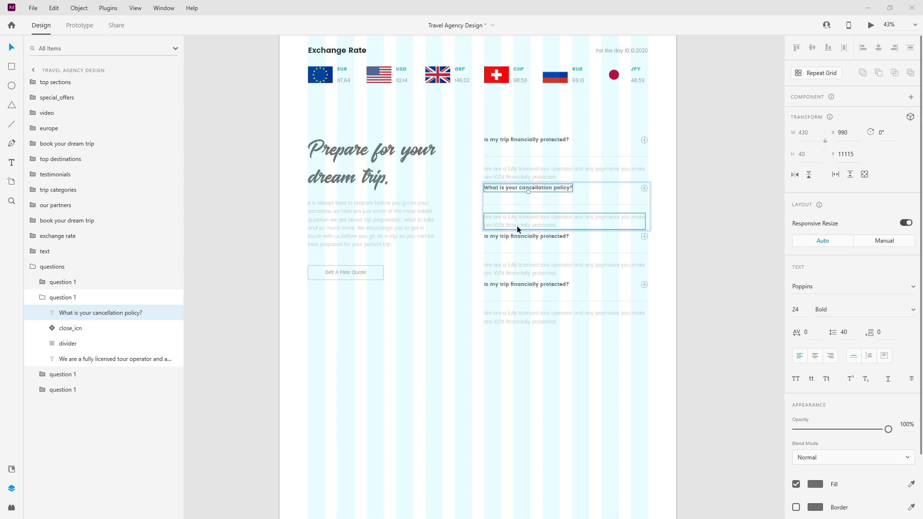
Step: Replace the third question's text with 'How do you choose your partners?'
left_click(520, 238)
double_click(520, 238)
double_click(521, 237)
type("How do you choose your partners?")
key("Escape")
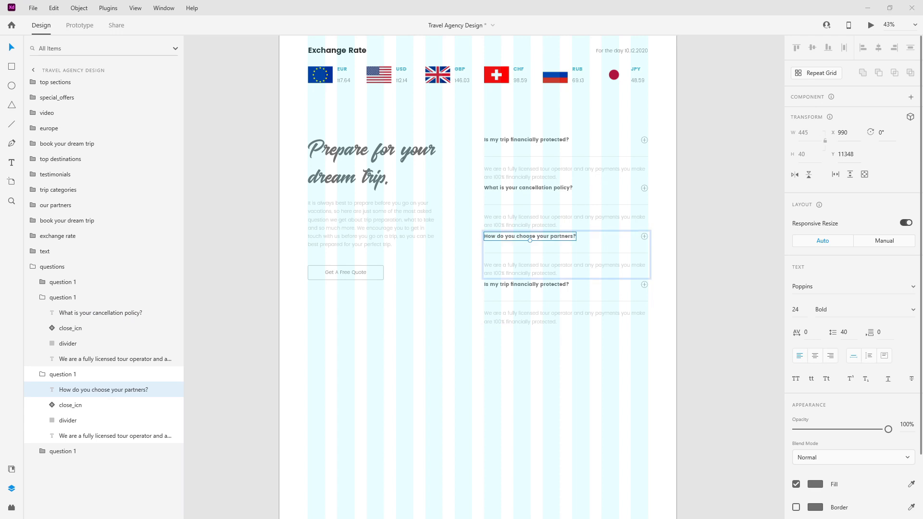
Step: Replace the fourth question's text with 'How do custom trips work?'
left_click(529, 284)
double_click(529, 284)
double_click(529, 285)
type("How do custom trips work?")
key("Escape")
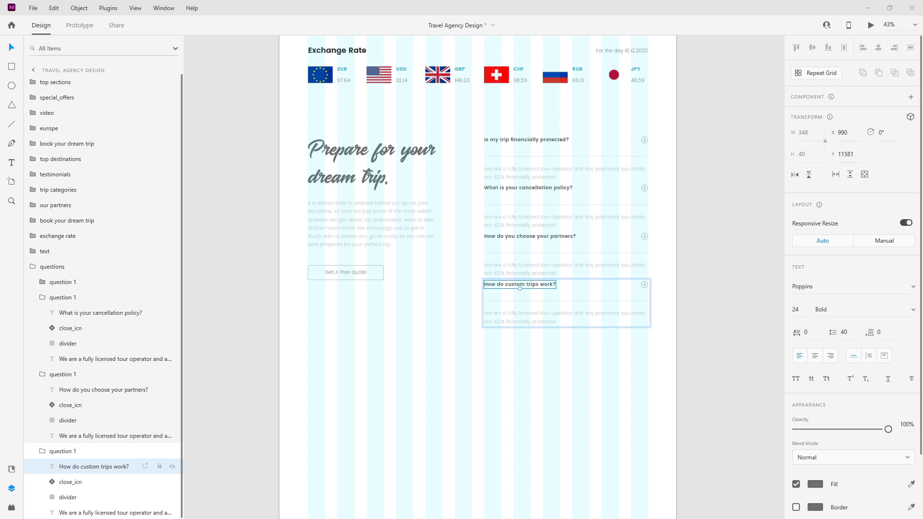
left_click(532, 218)
scroll(528, 226, "up", 5)
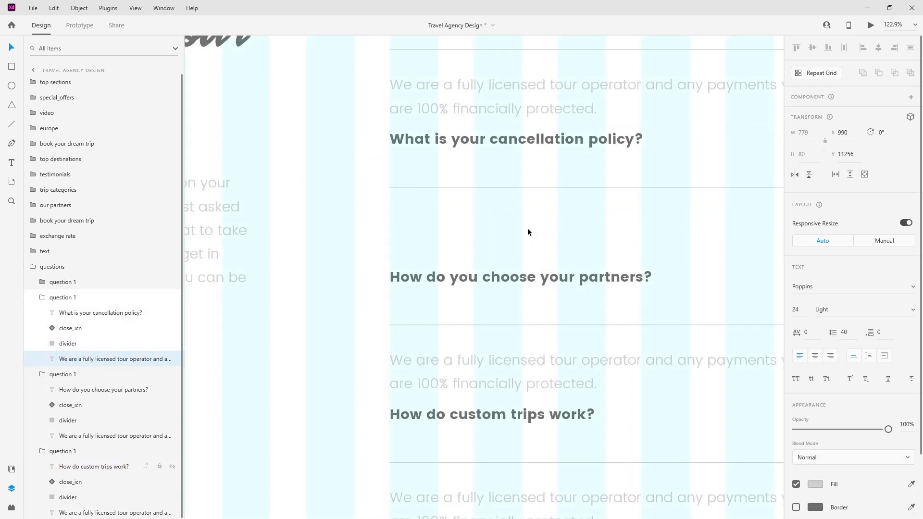
Step: Paste the matching answers under the cancellation and partners questions
key("ctrl+v")
key("Escape")
scroll(532, 302, "down", 4)
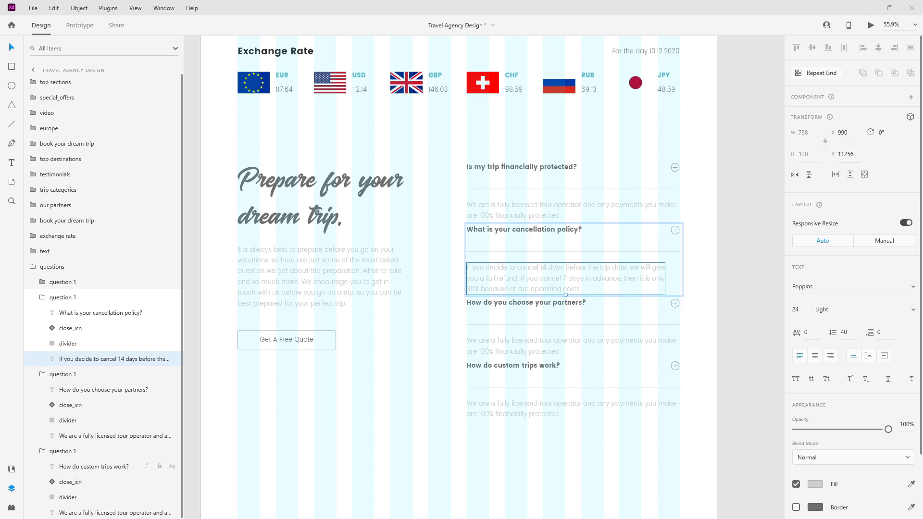
left_click(550, 343)
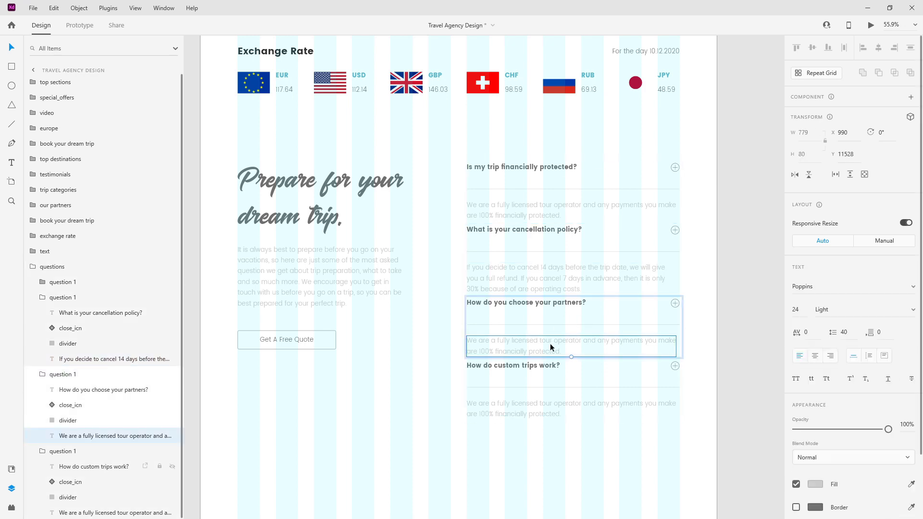
type("We strive to choose partners who are highly reliable for all our accommodation, transportation and tour operating trips.")
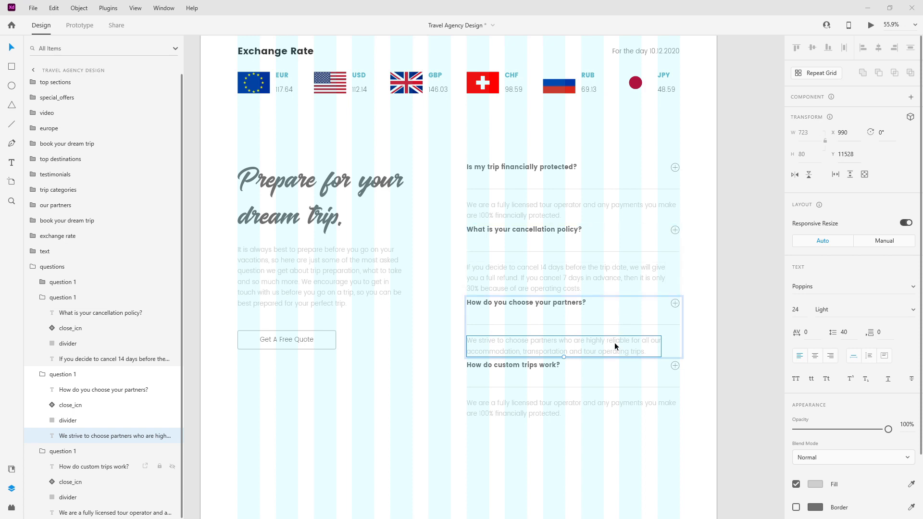
Step: Paste the custom trips answer into the last answer text box
double_click(561, 400)
double_click(562, 402)
type("When you decide on your perfect destinations, we will plan your travel arrangements, accommodation, food and activities to enjoy on your trip. You can customize everything.")
key("Escape")
scroll(633, 412, "up", 2)
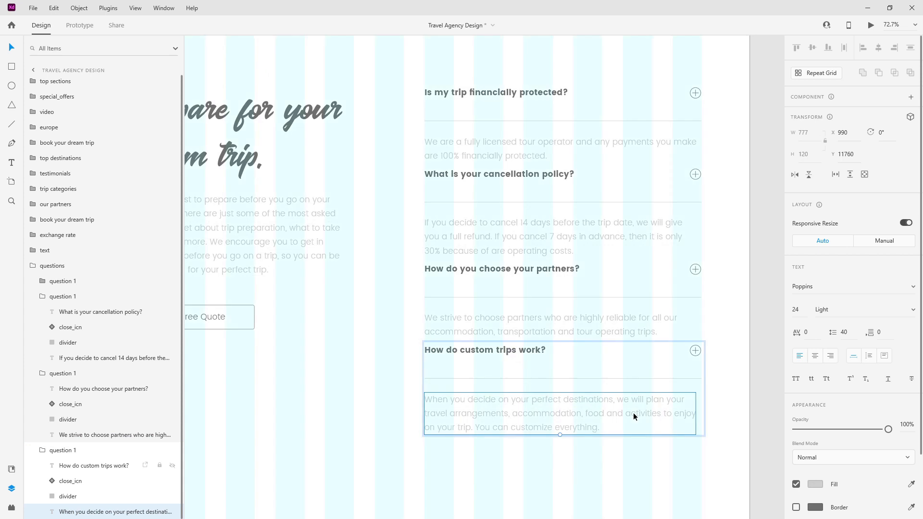
left_click(42, 297)
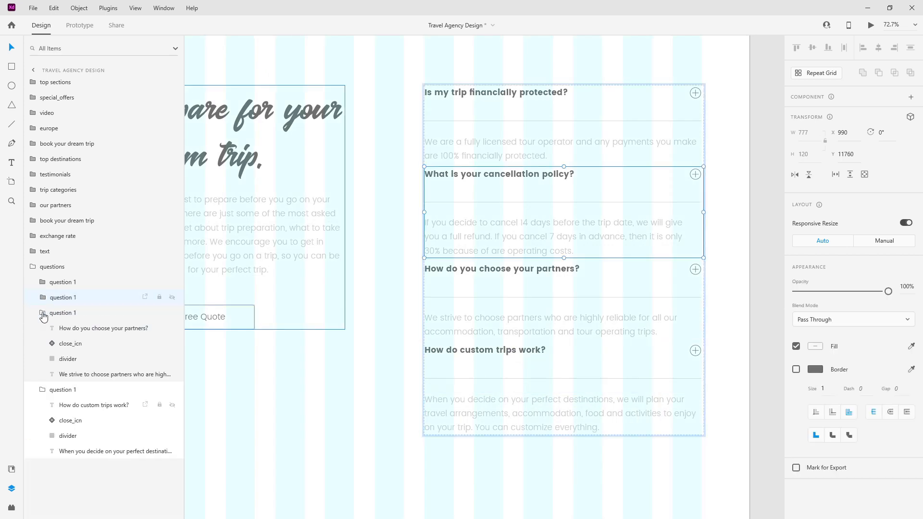
Step: Rename the fourth and third FAQ item groups to 'question 4' and 'question 3'
left_click(42, 313)
left_click(44, 328)
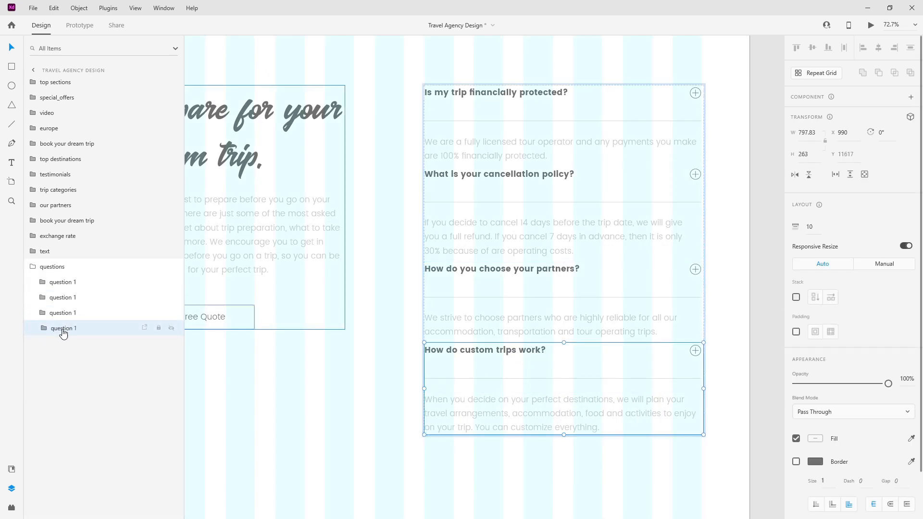
double_click(63, 329)
key("End")
key("BackSpace")
type("4")
key("Return")
double_click(68, 314)
key("End")
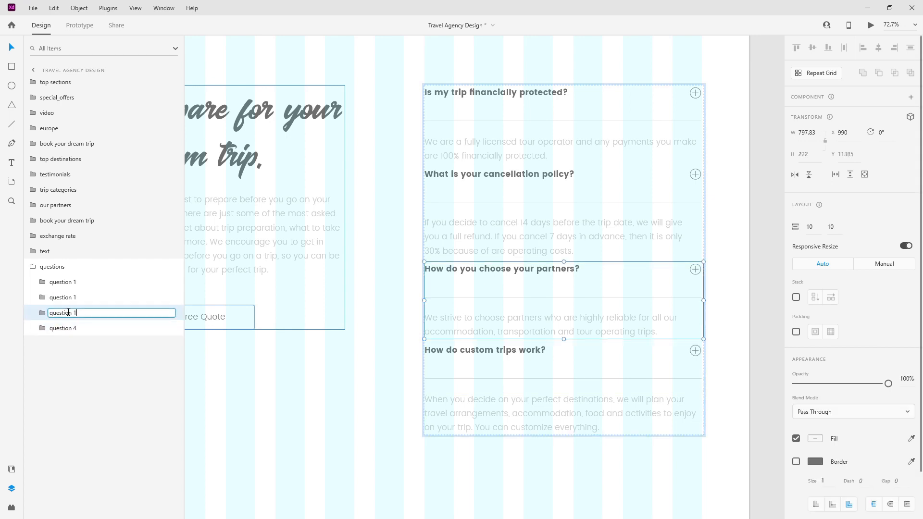
type("3")
key("Return")
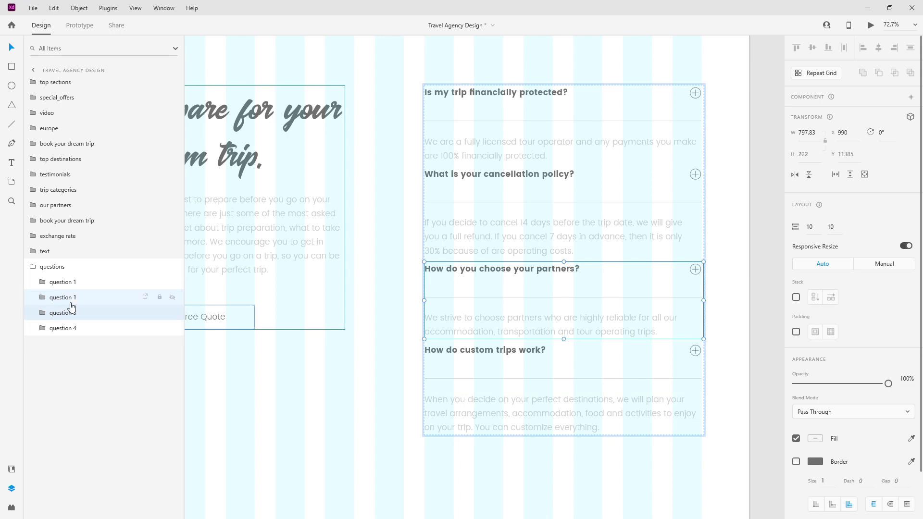
Step: Rename the second group to 'question 2' and keep the first as 'question 1'
double_click(71, 299)
key("End")
key("BackSpace")
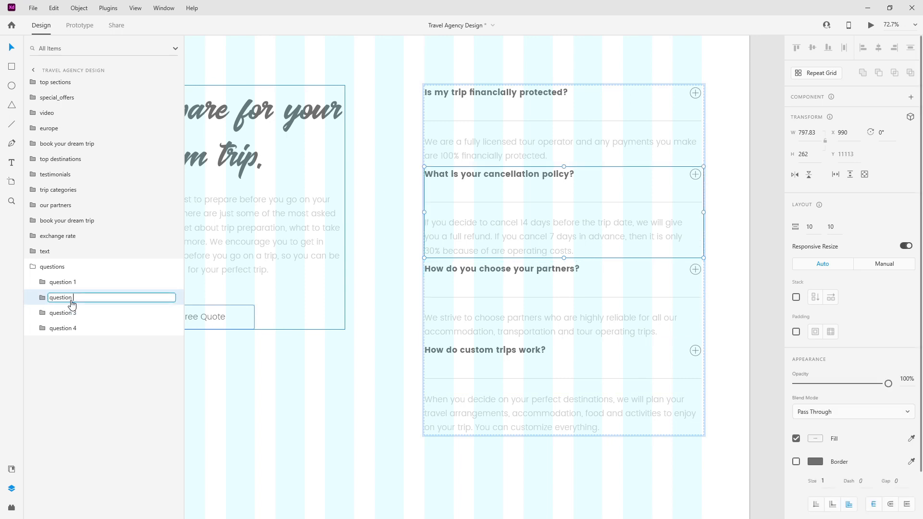
type("2")
key("Return")
double_click(69, 283)
key("End")
key("Return")
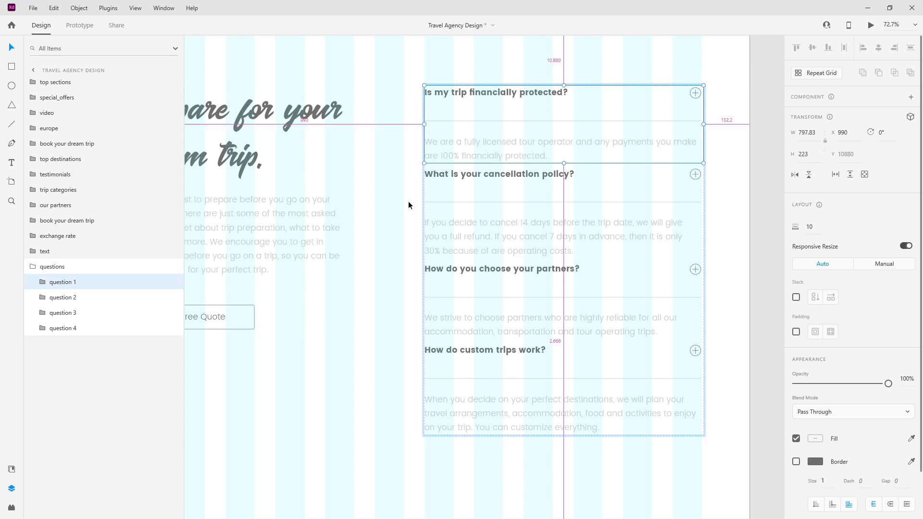
scroll(429, 211, "down", 4)
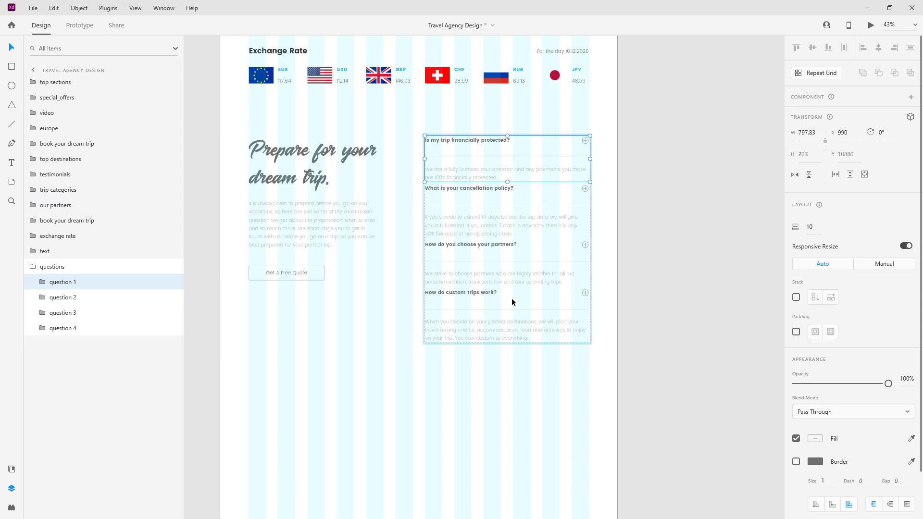
left_click(34, 271)
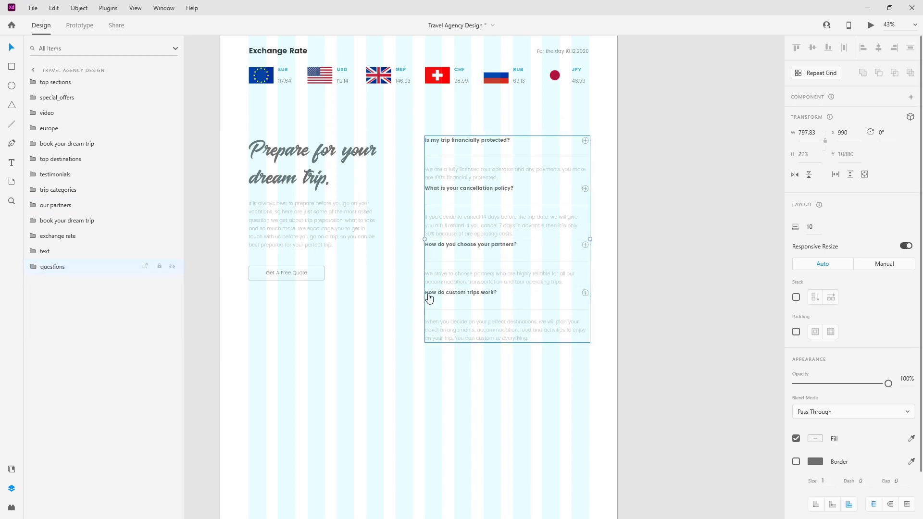
Step: Set the stack spacing between the FAQ items to 40
left_click(877, 287)
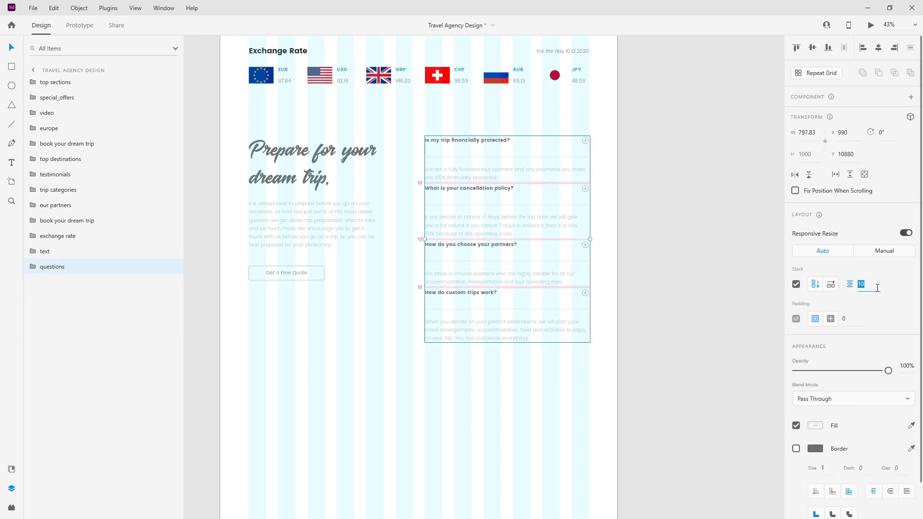
type("40")
key("Return")
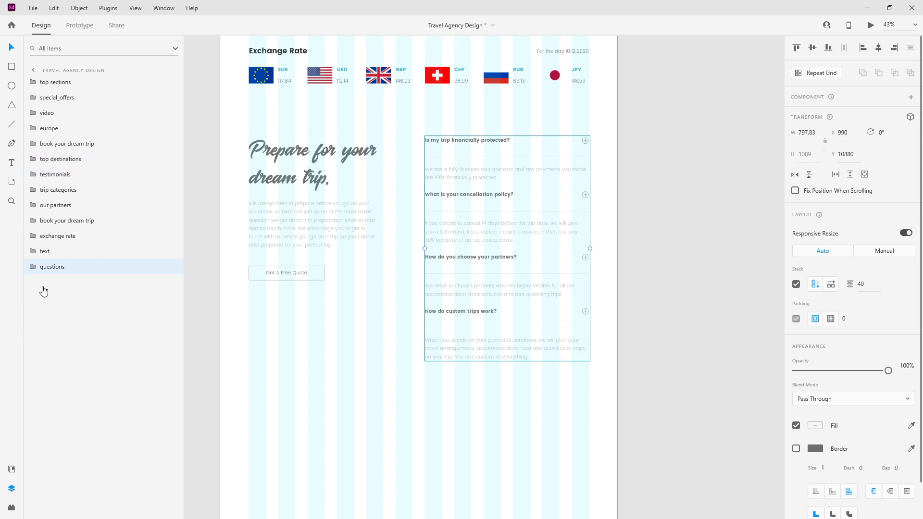
Step: Set the question 4 answer text to 0% opacity
left_click(35, 269)
left_click(59, 335)
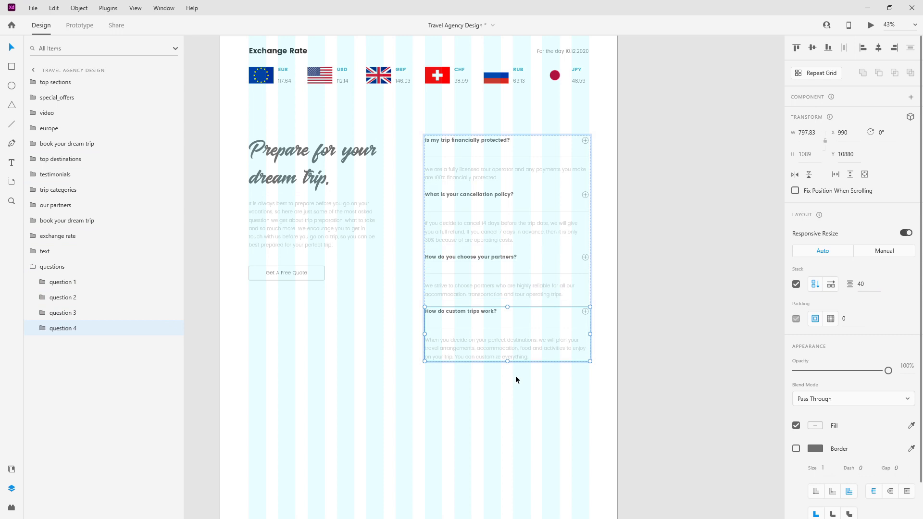
left_click(42, 333)
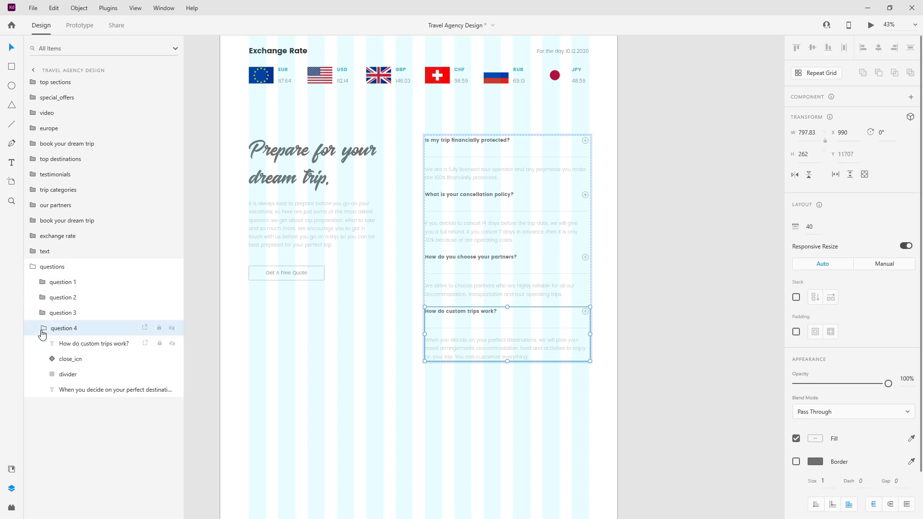
left_click(80, 389)
key("0")
key("0")
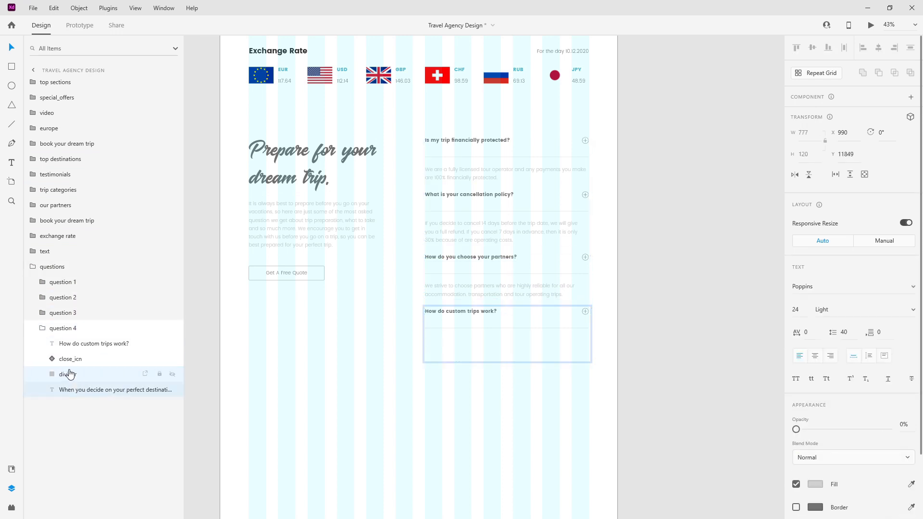
left_click(43, 328)
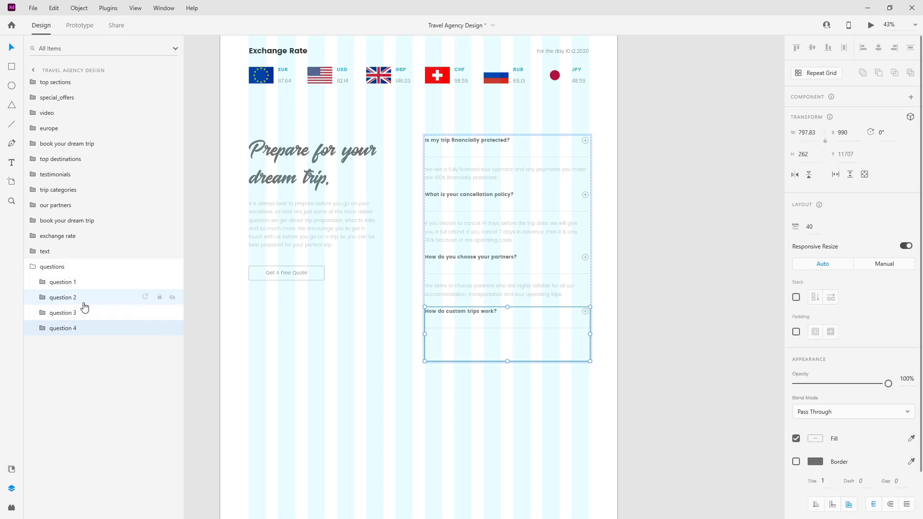
Step: Set the question 3 and question 2 answer texts to 0% opacity
left_click(42, 313)
left_click(79, 381)
key("0")
key("0")
left_click(42, 313)
left_click(44, 298)
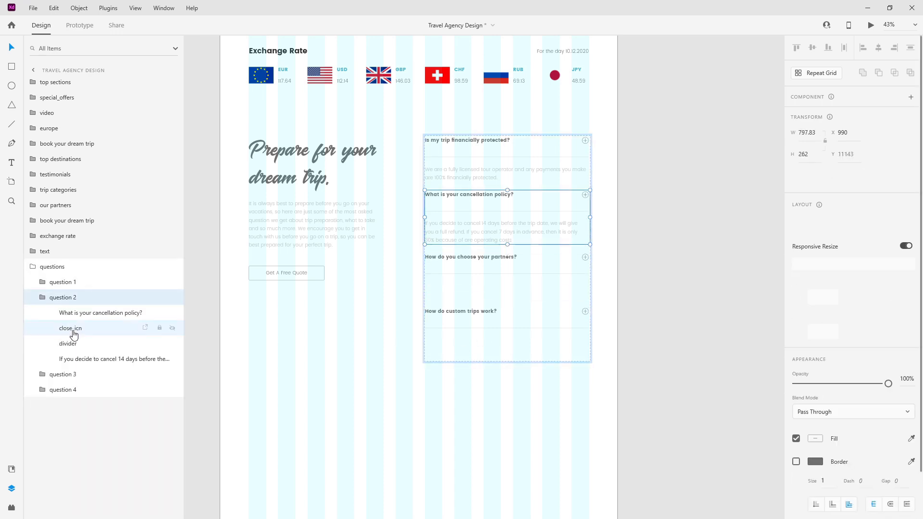
left_click(74, 358)
key("0")
key("0")
left_click(42, 298)
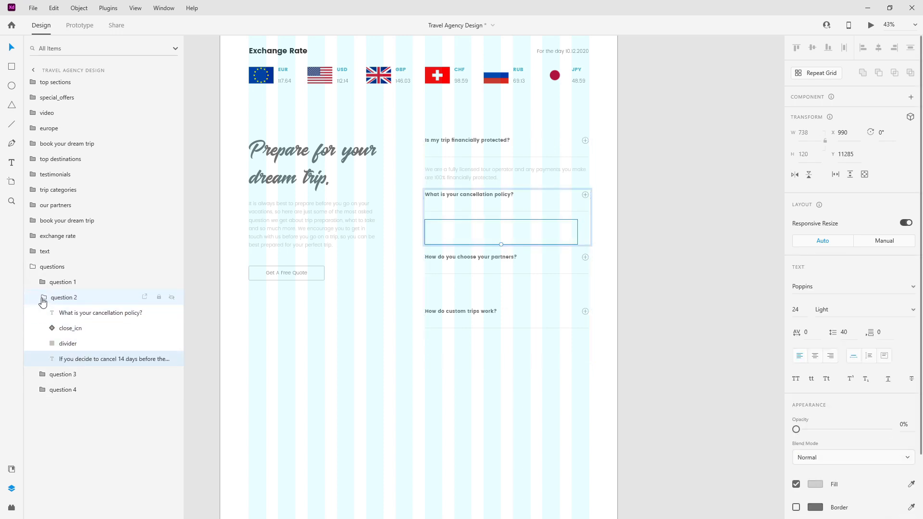
Step: Try dragging the stack spacing, undo it, and turn off Stack on the questions group
scroll(471, 178, "up", 4)
left_click_drag(457, 342, 485, 287)
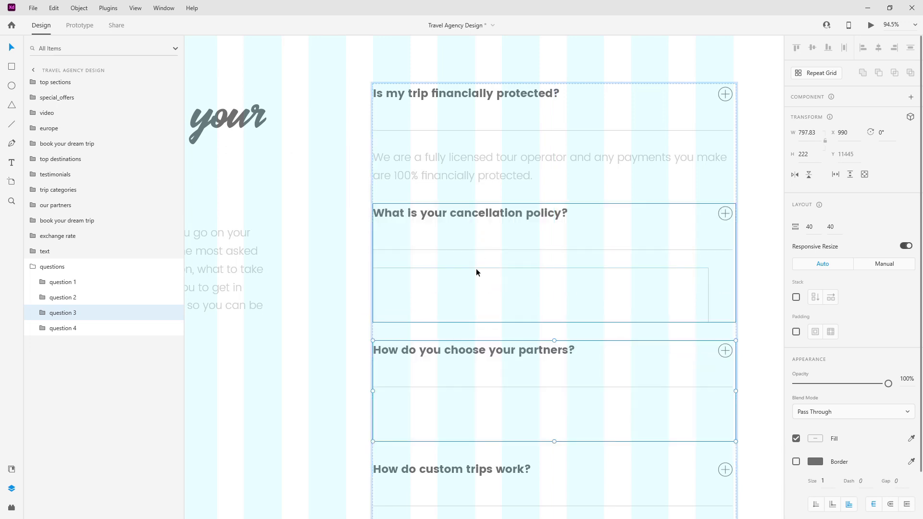
left_click_drag(461, 330, 470, 275)
left_click_drag(477, 230, 479, 230)
key("ctrl+z")
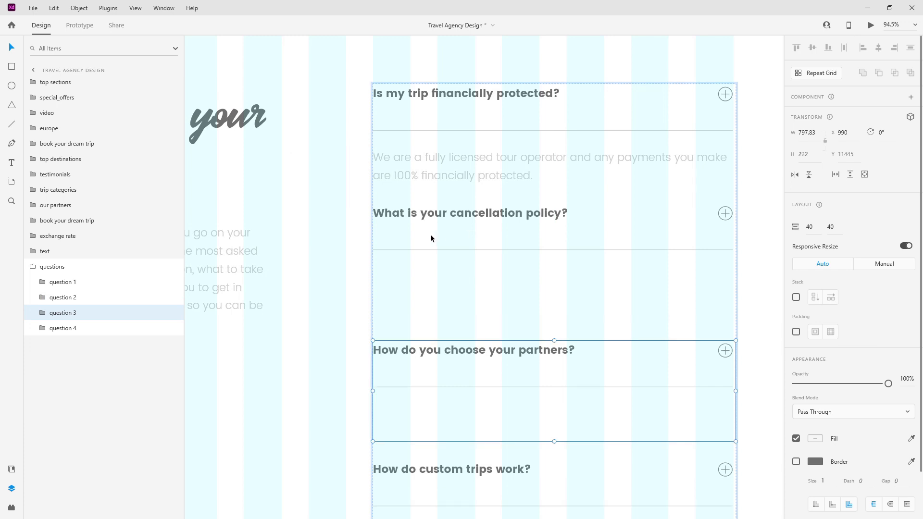
left_click(33, 267)
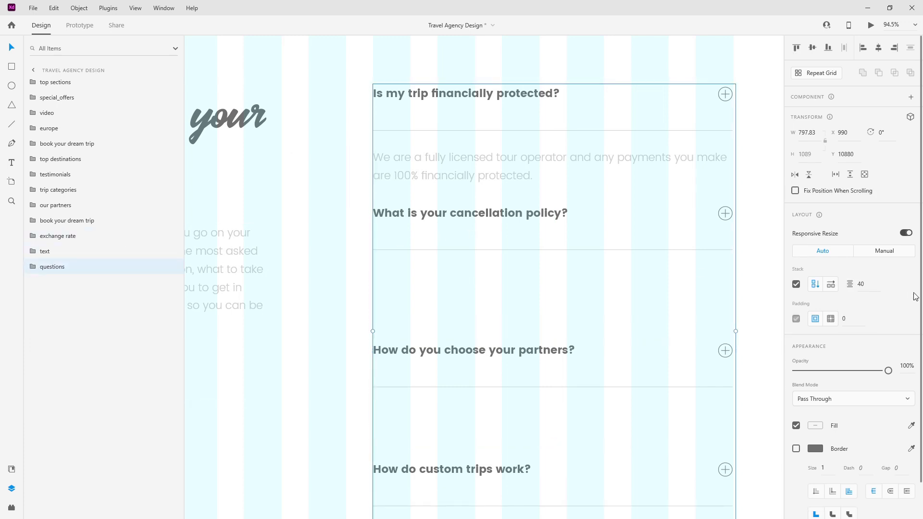
left_click(796, 284)
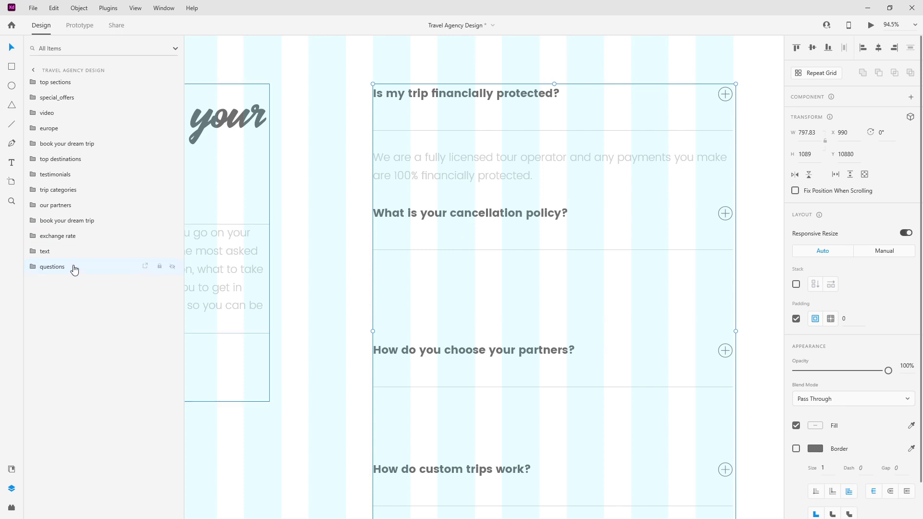
Step: Move questions 3 and 4 up under question 2, then question 4 under question 3
left_click(33, 267)
left_click(63, 327)
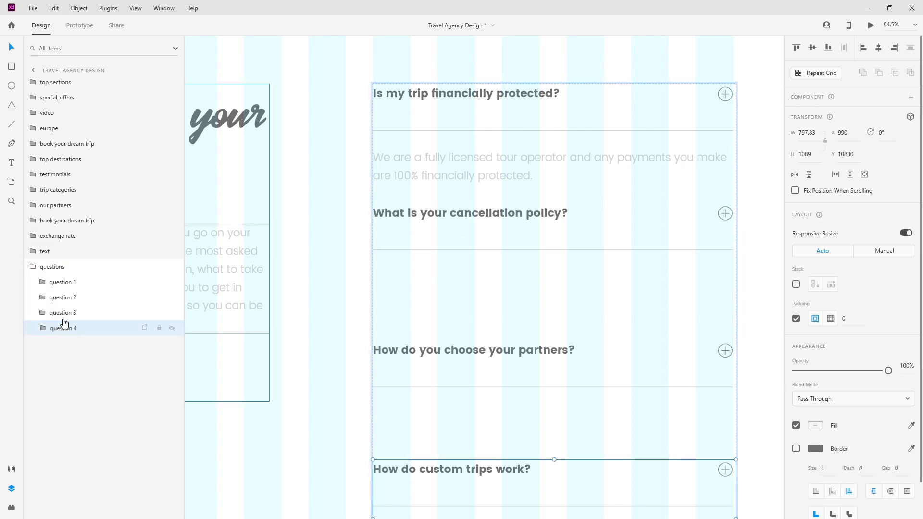
left_click(66, 315, "shift")
scroll(607, 290, "down", 5)
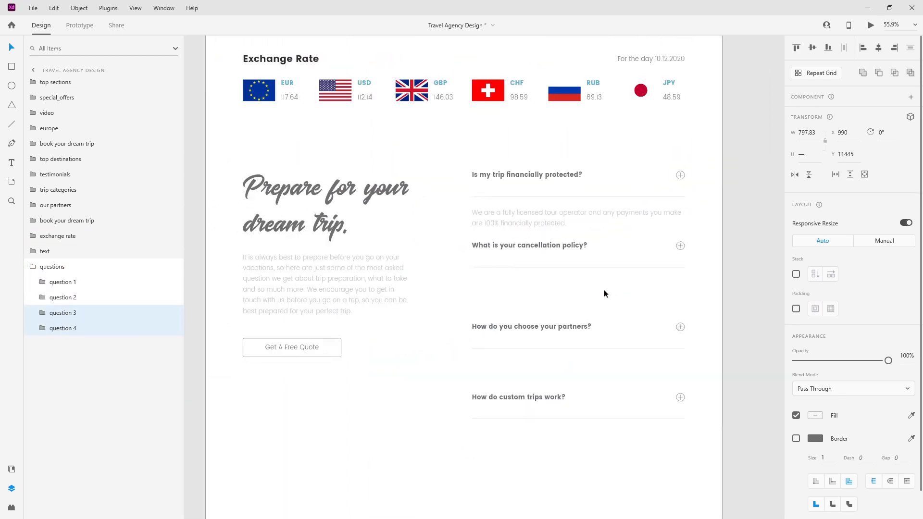
left_click_drag(581, 329, 582, 286)
left_click(94, 328)
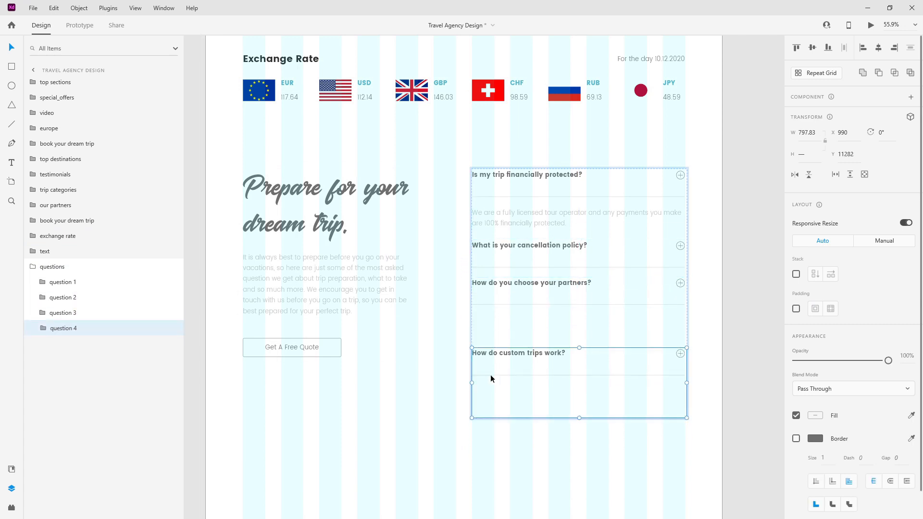
left_click_drag(527, 356, 532, 326)
left_click(406, 434)
scroll(576, 345, "down", 4)
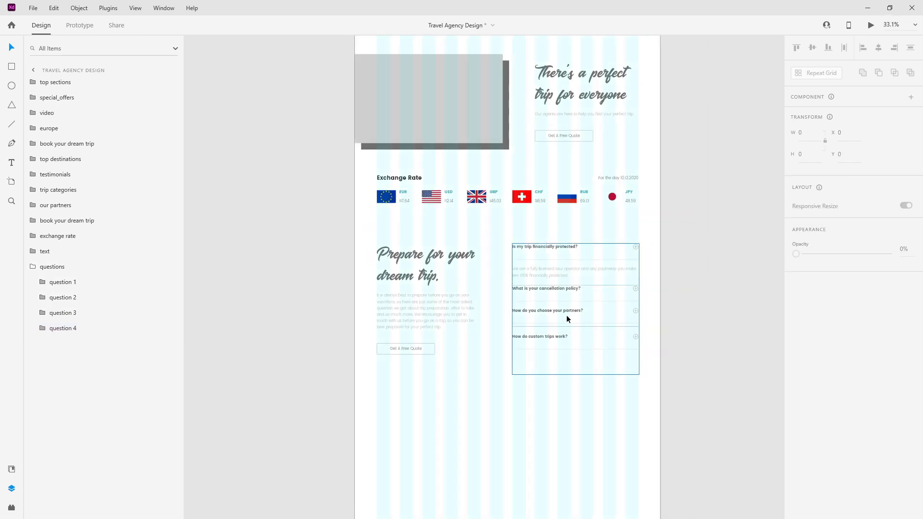
Step: Group the text and questions layers and name the group 'questions and answers'
left_click(31, 267)
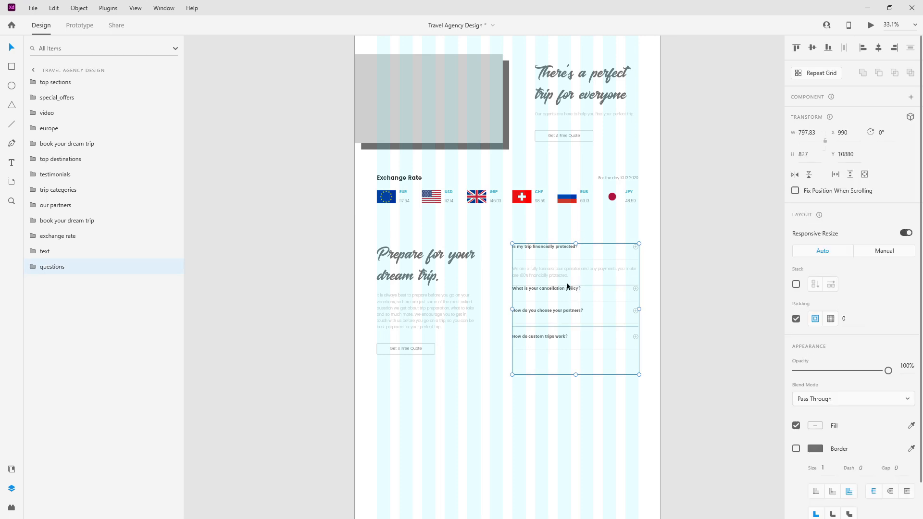
left_click(76, 252, "shift")
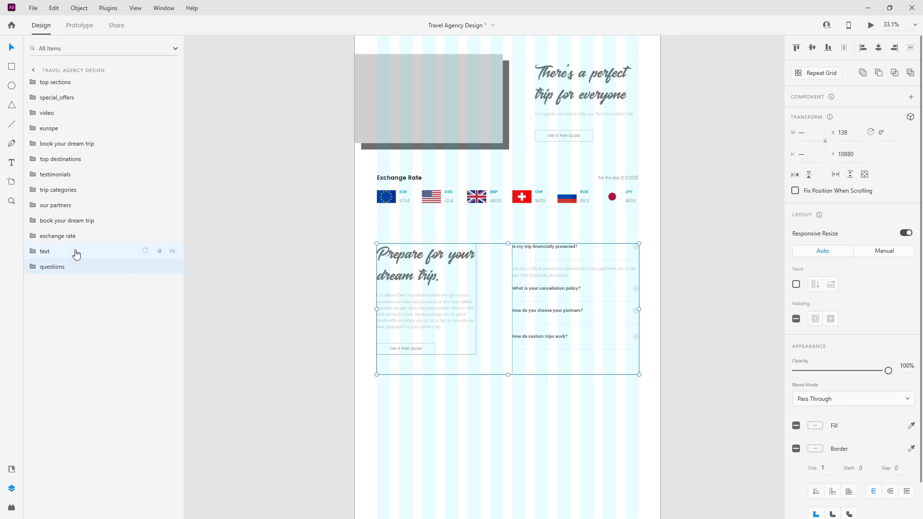
key("ctrl+g")
double_click(47, 251)
type("questions and answers")
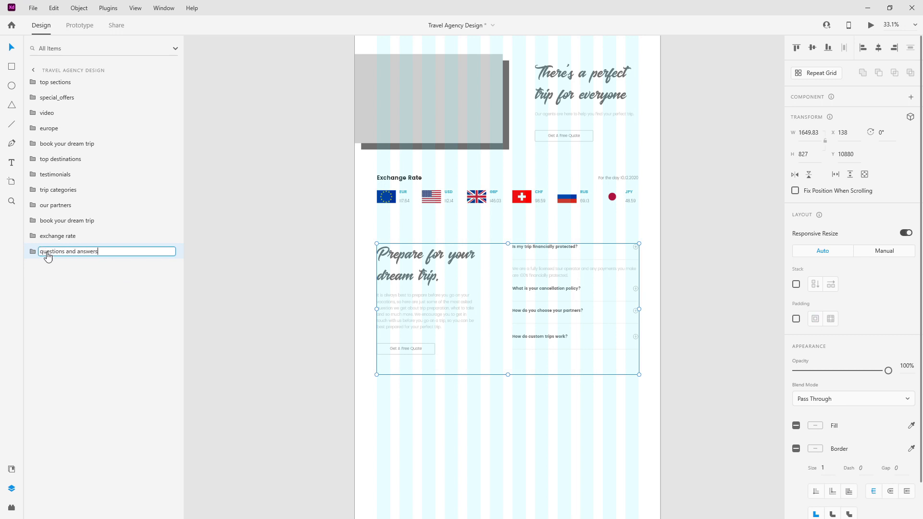
key("Return")
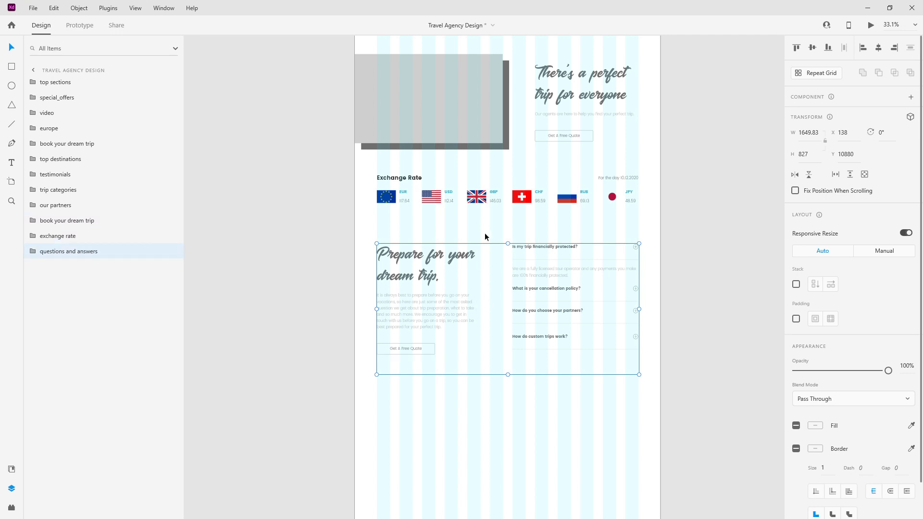
Step: Move the questions and answers group up to Y 10785
left_click_drag(425, 264, 425, 248)
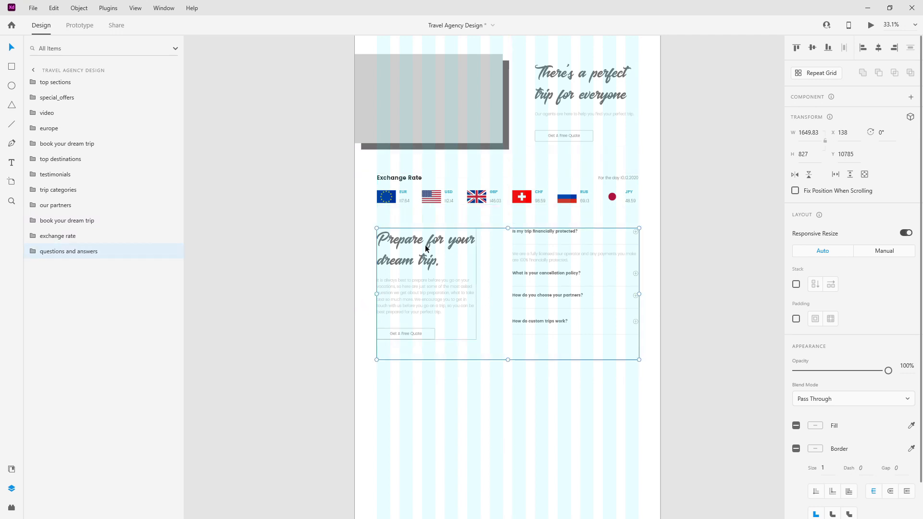
scroll(452, 311, "down", 4)
scroll(450, 313, "down", 2)
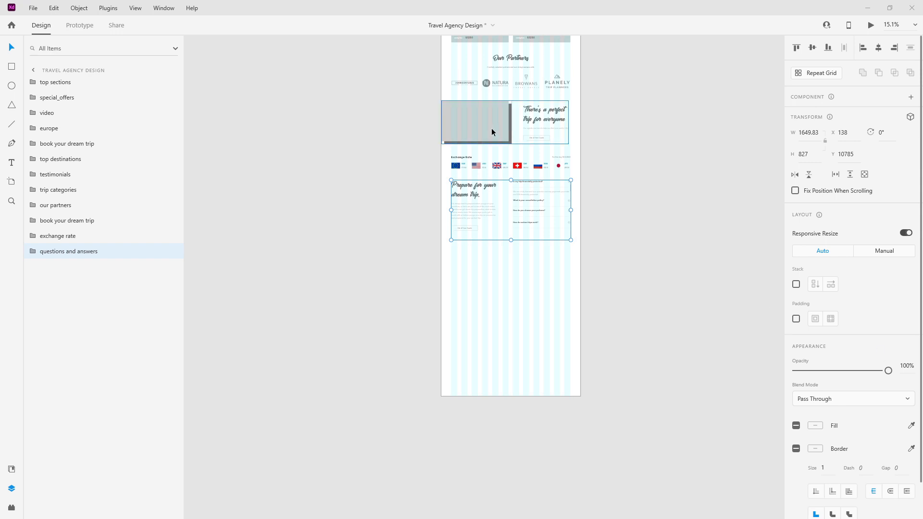
scroll(491, 127, "up", 3)
Step: Paste a copy of the Our Partners section title below the FAQ section
double_click(511, 131)
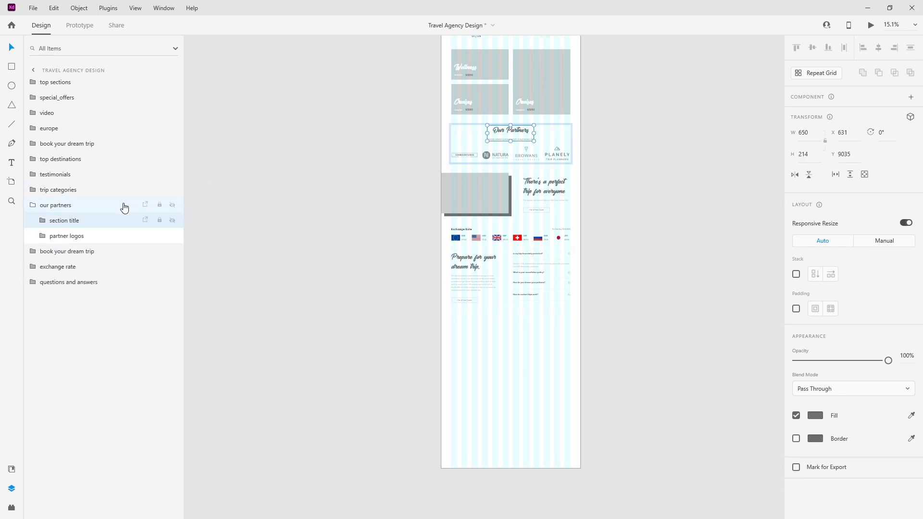
left_click(32, 205)
key("ctrl+v")
left_click_drag(511, 135, 491, 303)
scroll(474, 310, "up", 5, "ctrl")
left_click_drag(714, 318, 592, 335)
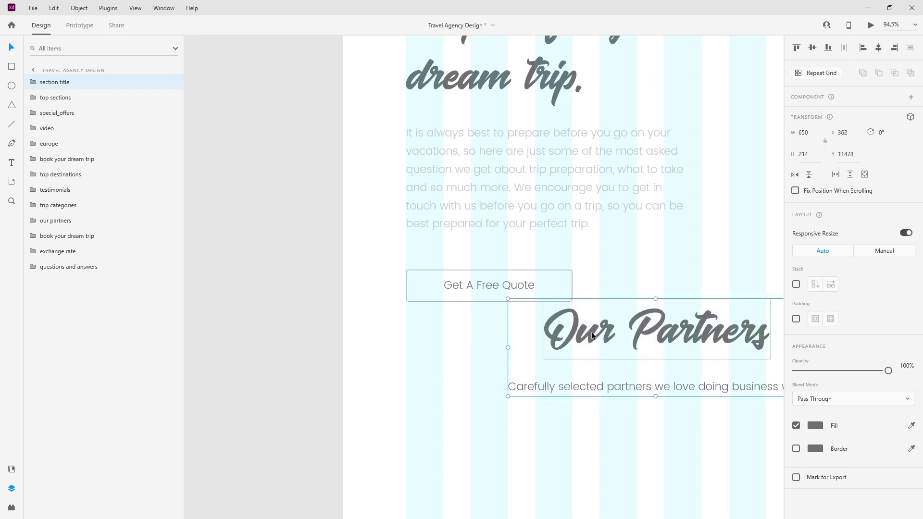
Step: Nudge the copied title down to Y 11635, centre it, and move its layer below questions and answers
key("Down")
key("Down")
key("Down")
key("Down")
key("Down")
key("Down")
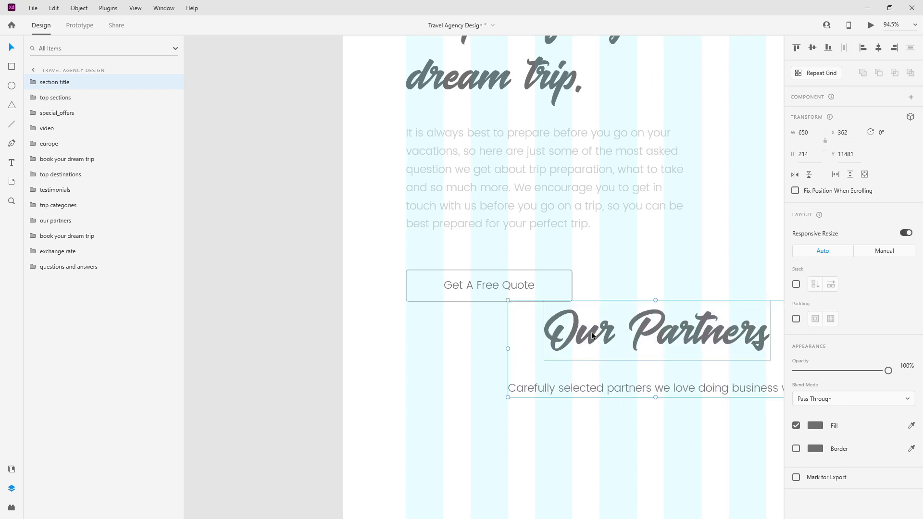
key("Down")
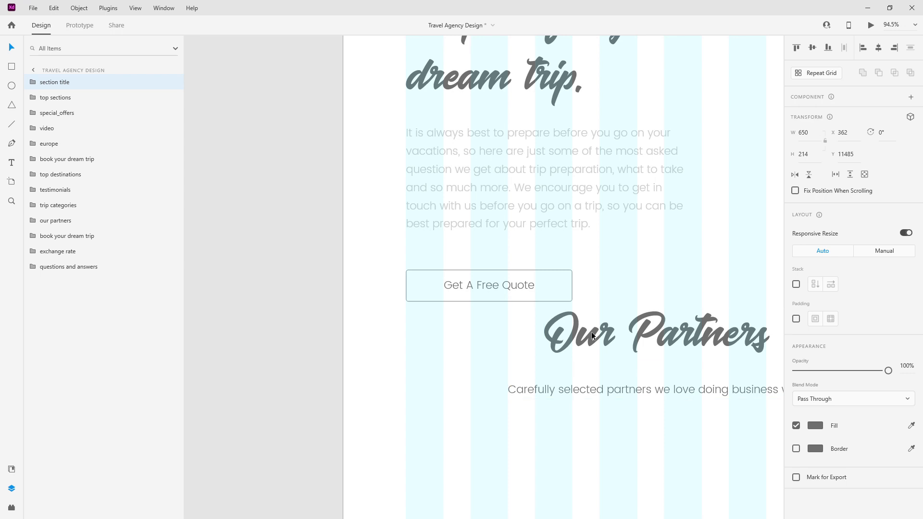
key("shift+Down")
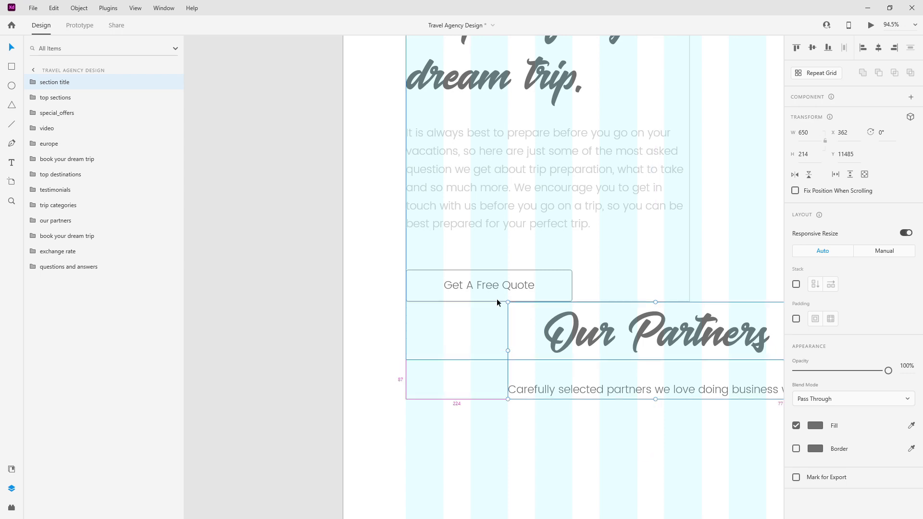
scroll(495, 297, "down", 5)
key("shift+Down")
key("shift+Down")
key("shift+Down")
key("shift+Down")
key("shift+Down")
key("shift+Down")
key("shift+Down")
key("shift+Down")
key("shift+Down")
key("shift+Down")
key("shift+Down")
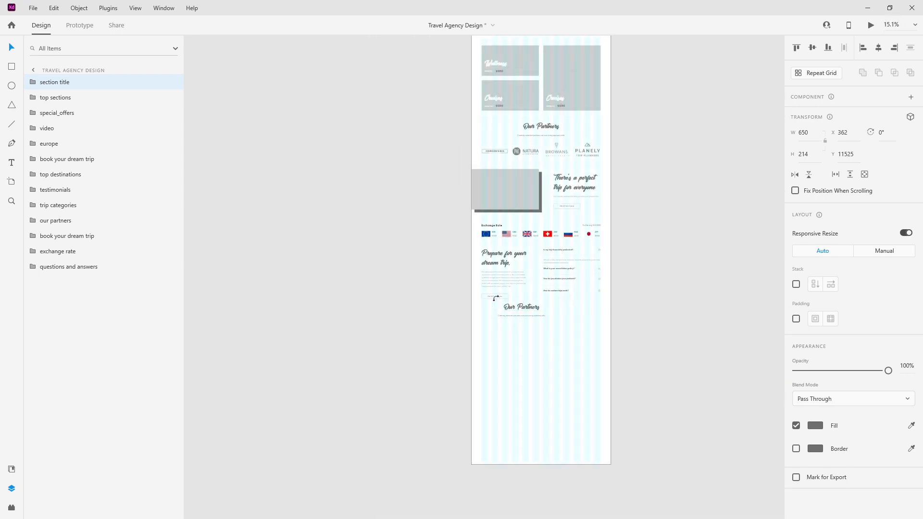
key("shift+Down")
key("shift+Down")
key("shift+Down")
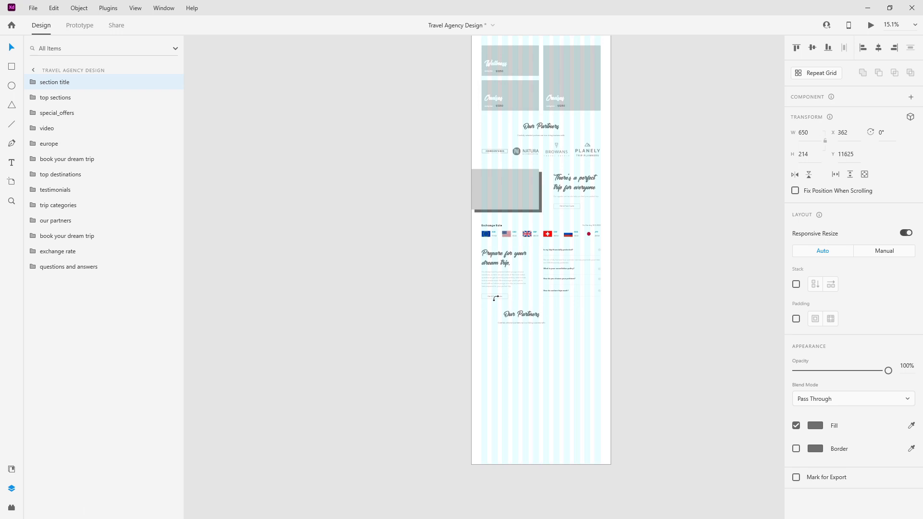
left_click(879, 49)
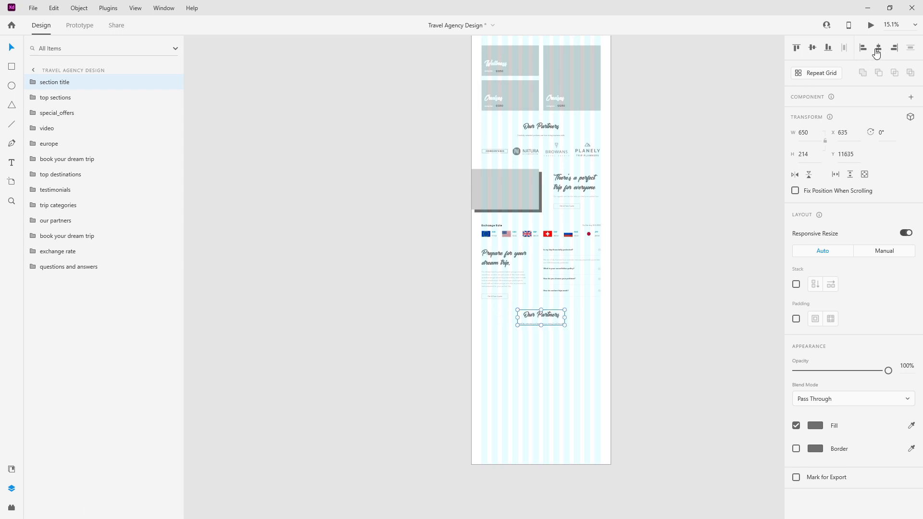
left_click_drag(52, 85, 62, 286)
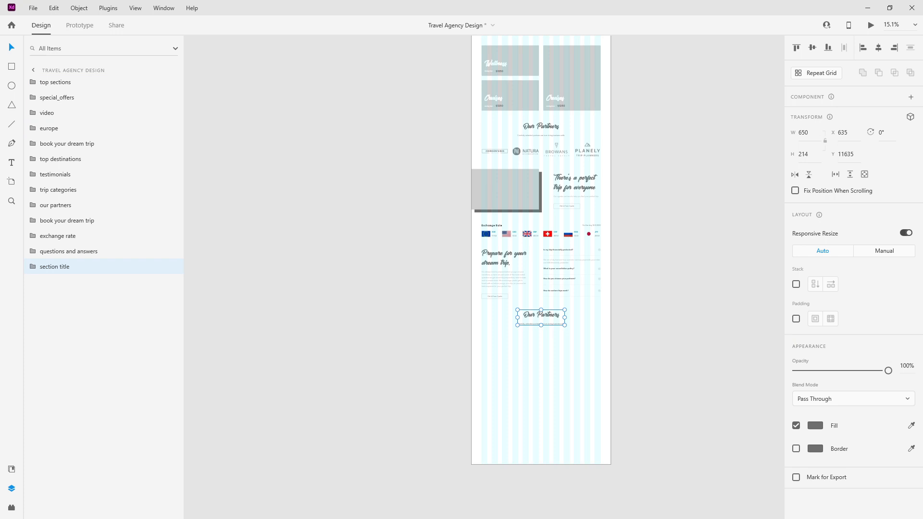
Step: Change the copied section heading to 'Stay In The Loop'
double_click(527, 315)
double_click(529, 316)
type("Stay In The Loop")
scroll(548, 343, "up", 2)
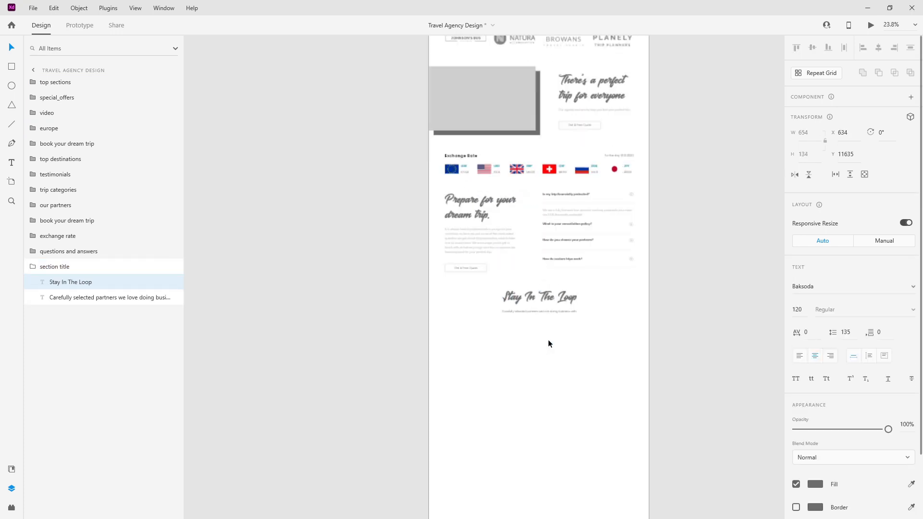
scroll(555, 312, "up", 4)
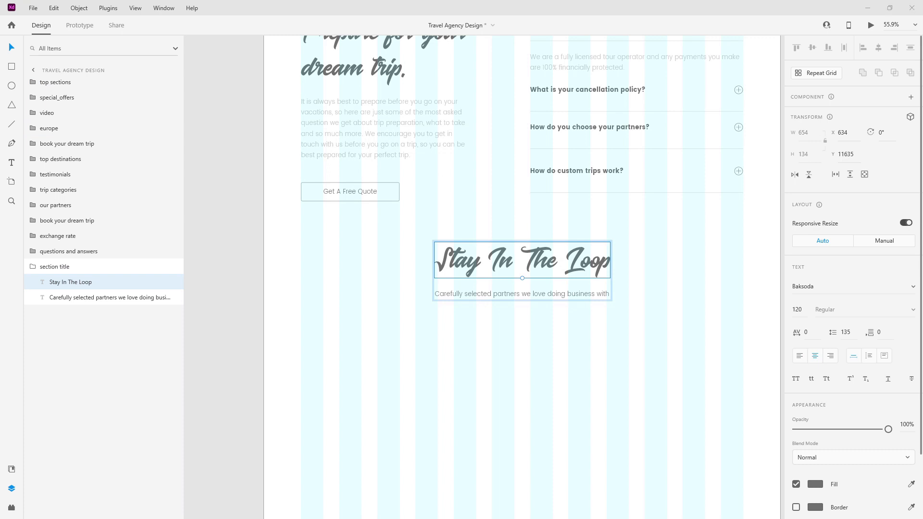
Step: Replace the subtitle with the newsletter line and draw a wide rectangle beneath it
double_click(566, 293)
type("Subscribe to our newsletter to get the latest offers and discounts")
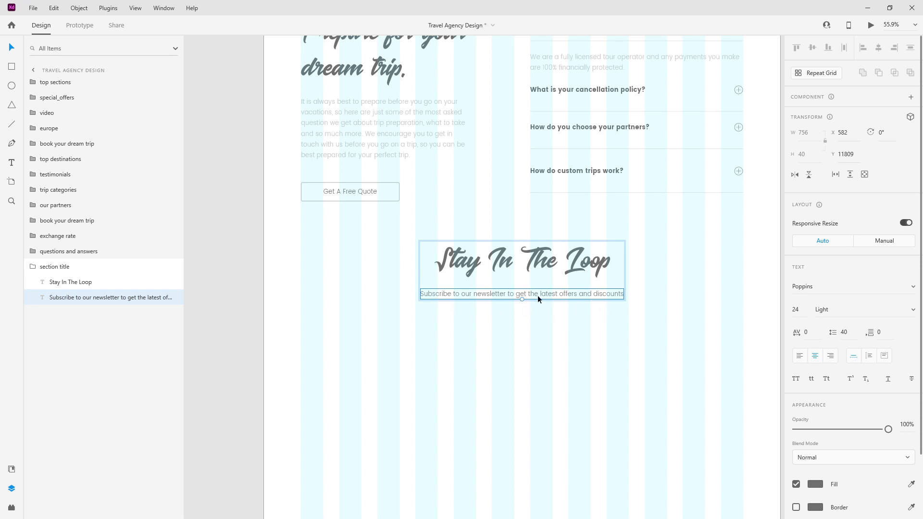
left_click(35, 266)
scroll(462, 315, "down", 2)
scroll(521, 356, "down", 3)
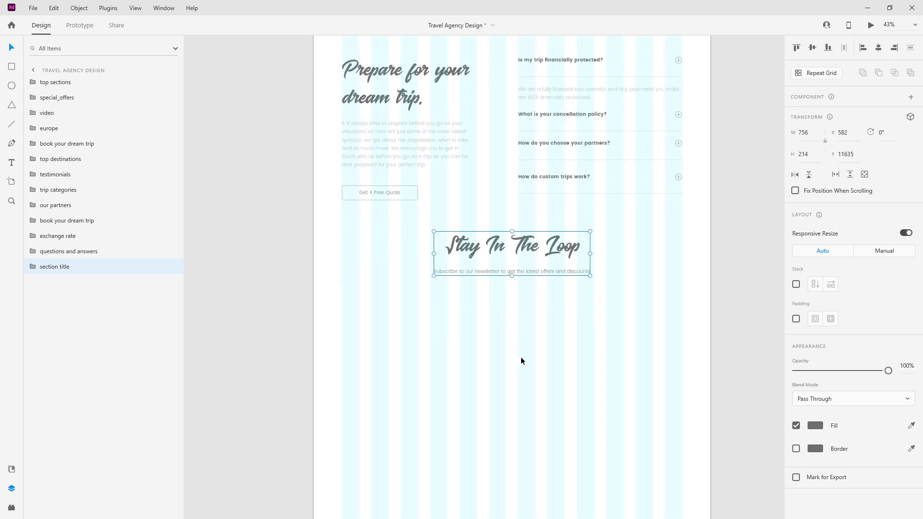
scroll(526, 288, "up", 2)
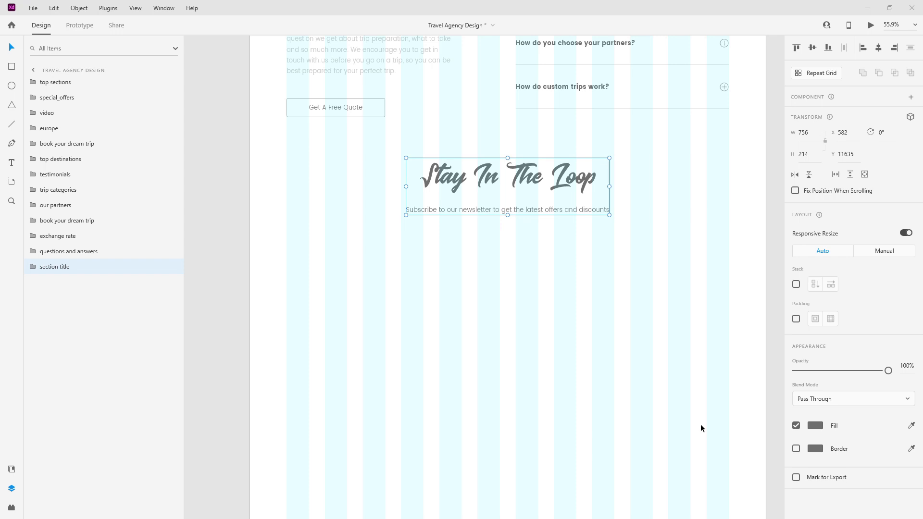
scroll(453, 316, "up", 2)
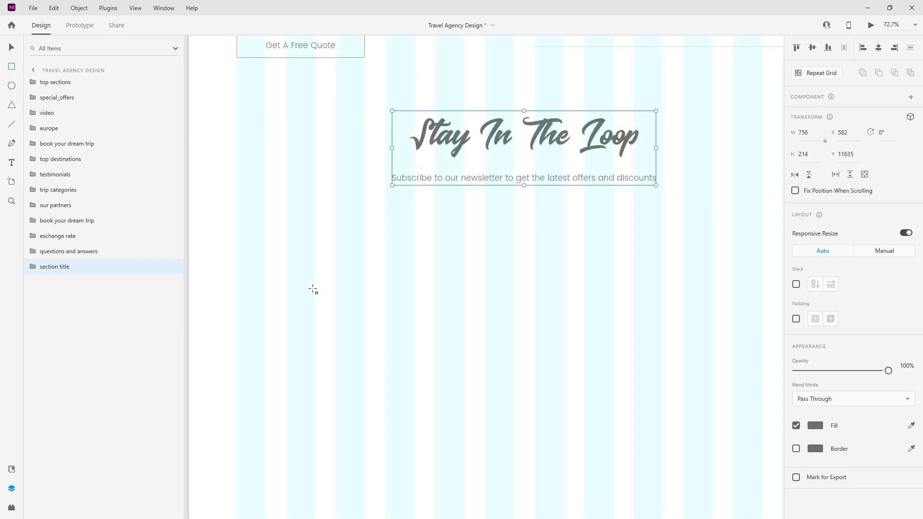
mouse_move(236, 256)
left_mouse_down()
mouse_move(262, 287)
mouse_move(646, 322)
mouse_move(662, 298)
left_mouse_up()
Step: Size the new rectangle to 792 wide by 70 high
type("70")
key("Return")
left_click(820, 135)
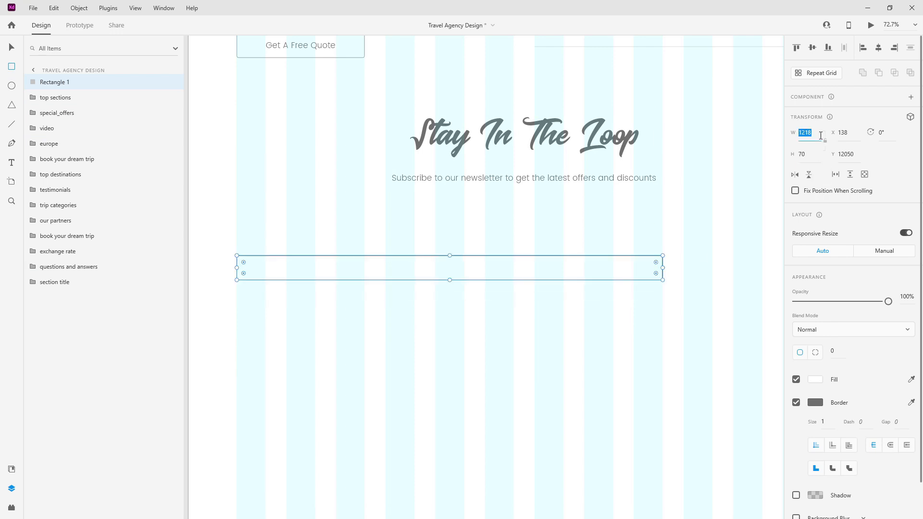
type("792")
key("Return")
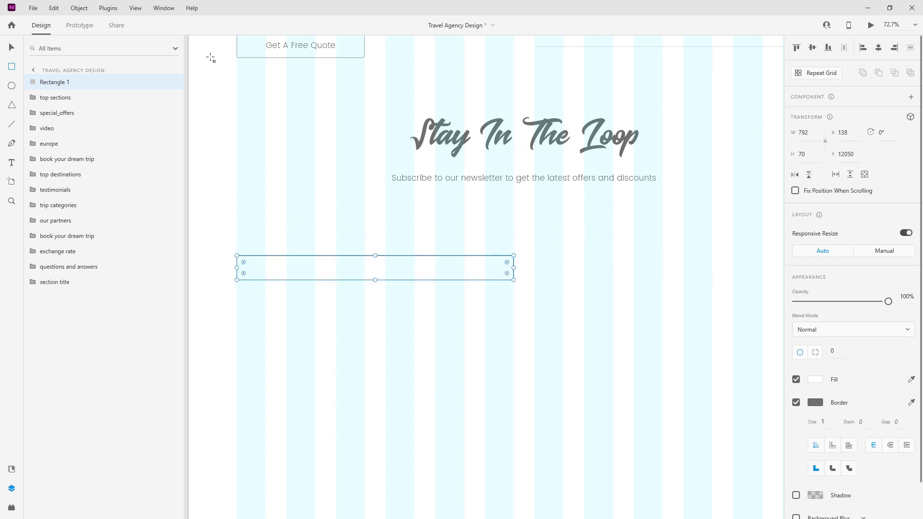
Step: Move the rectangle's layer below section title and name it input_bg
left_click_drag(39, 83, 57, 282)
double_click(57, 282)
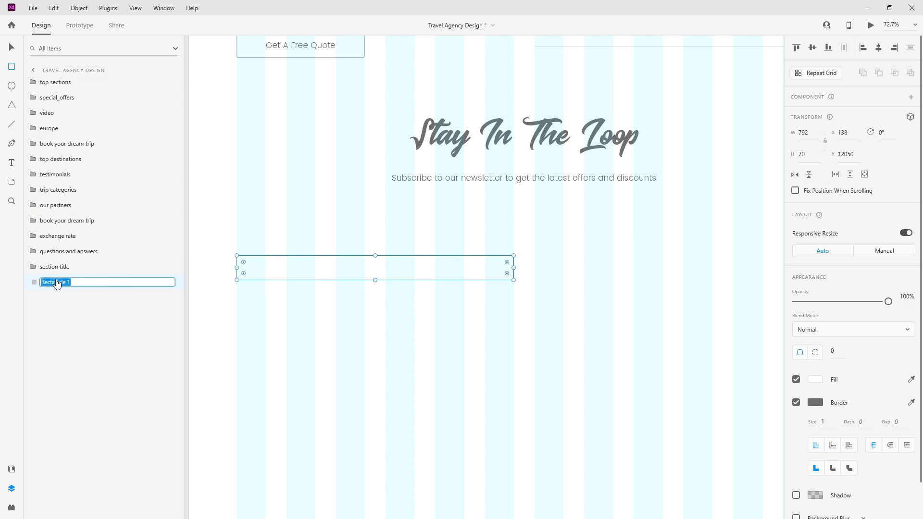
type("input_bg")
key("Return")
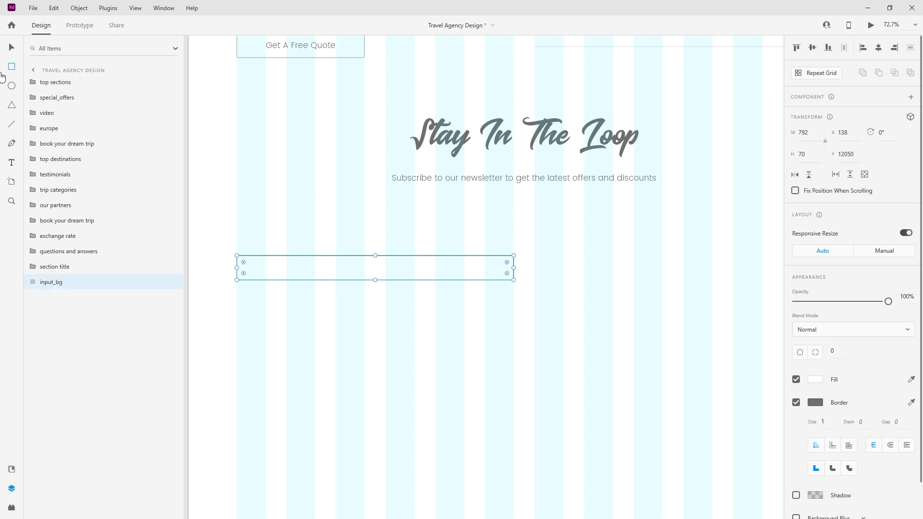
Step: Place the newsletter_icn component from Assets into the input_bg rectangle
left_click(12, 470)
scroll(108, 416, "down", 6)
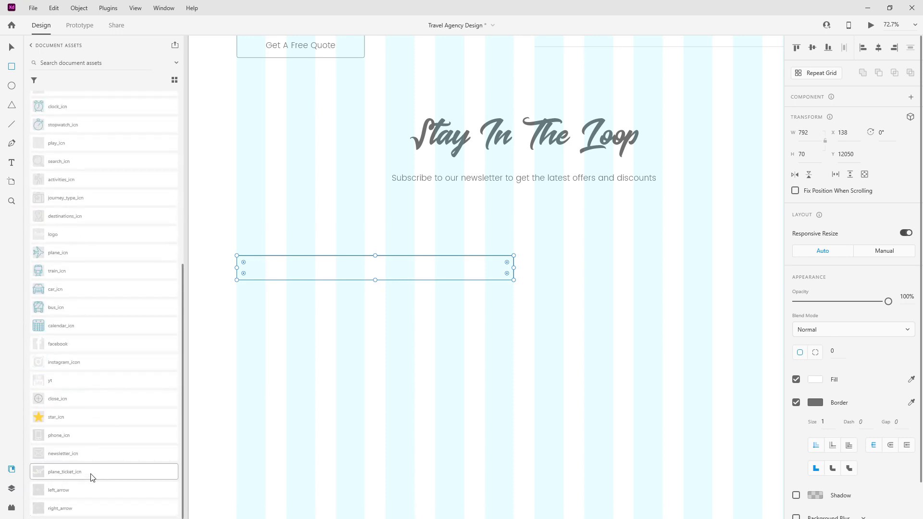
left_click_drag(91, 456, 255, 273)
Step: Fill the envelope icon with light_grey and enlarge it slightly
scroll(255, 273, "up", 5)
scroll(122, 336, "up", 6)
left_click(93, 139)
left_click(10, 487)
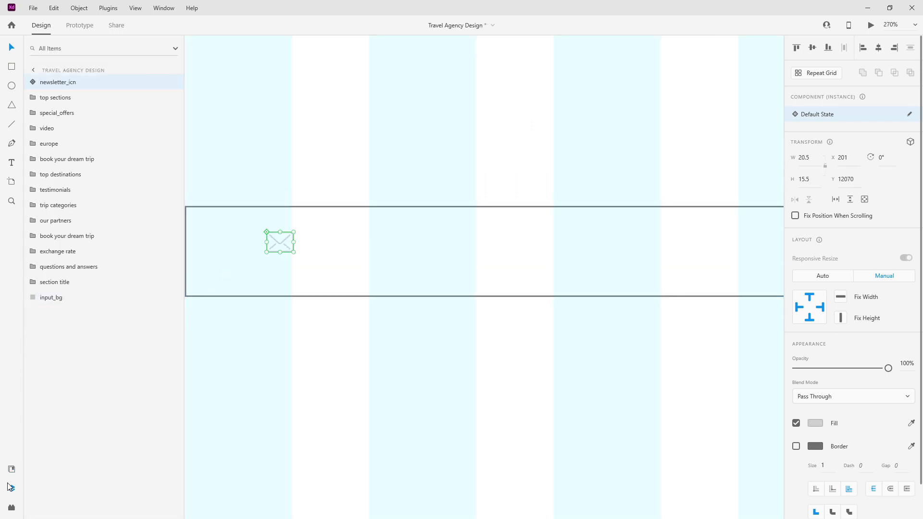
left_click_drag(290, 250, 320, 272)
Step: Stack the newsletter_icn layer above input_bg and round input_bg's corners to 5
left_click(406, 249, "shift")
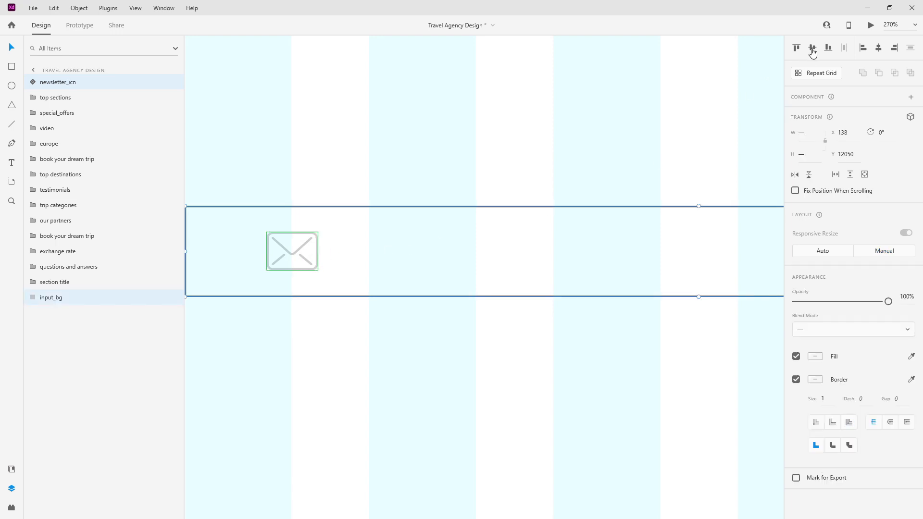
left_click_drag(74, 82, 63, 301)
left_click(63, 300)
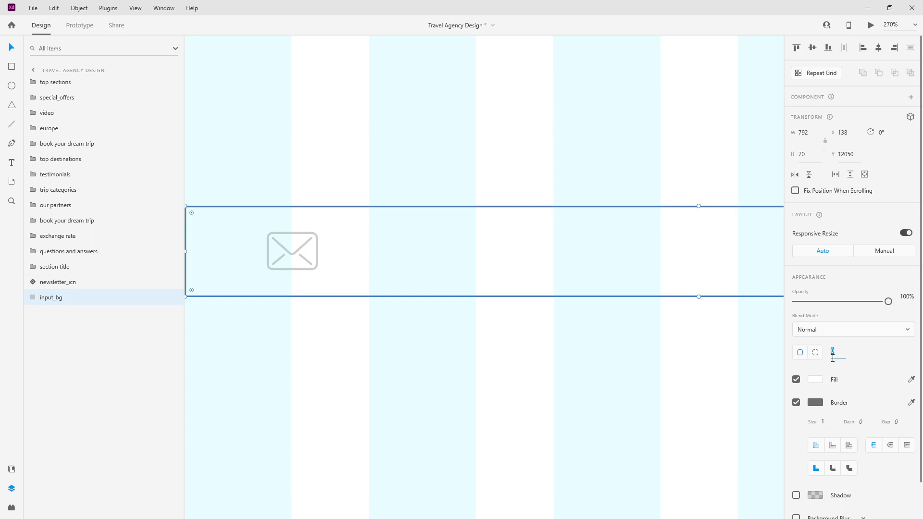
type("5")
key("Return")
scroll(568, 273, "down", 5)
scroll(440, 258, "up", 6)
Step: Move the envelope icon to the input box's left edge, at X 178
left_click(440, 258)
left_click(615, 268)
left_click_drag(612, 267, 505, 271)
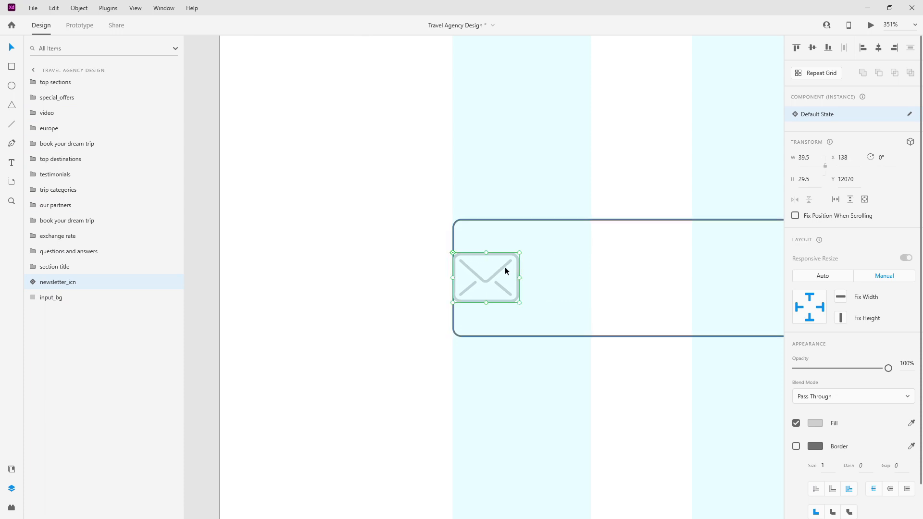
key("shift+Right")
key("shift+Right")
key("shift+Right")
key("shift+Right")
scroll(463, 266, "down", 3)
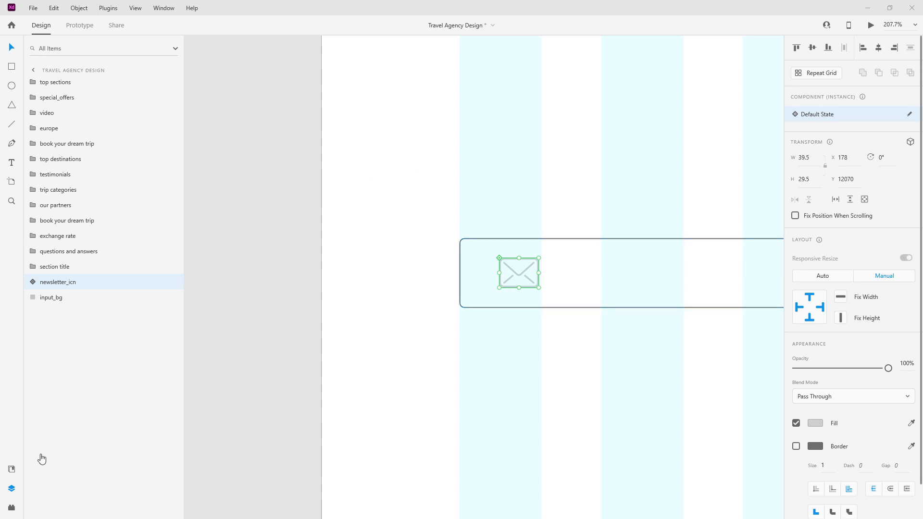
left_click(11, 469)
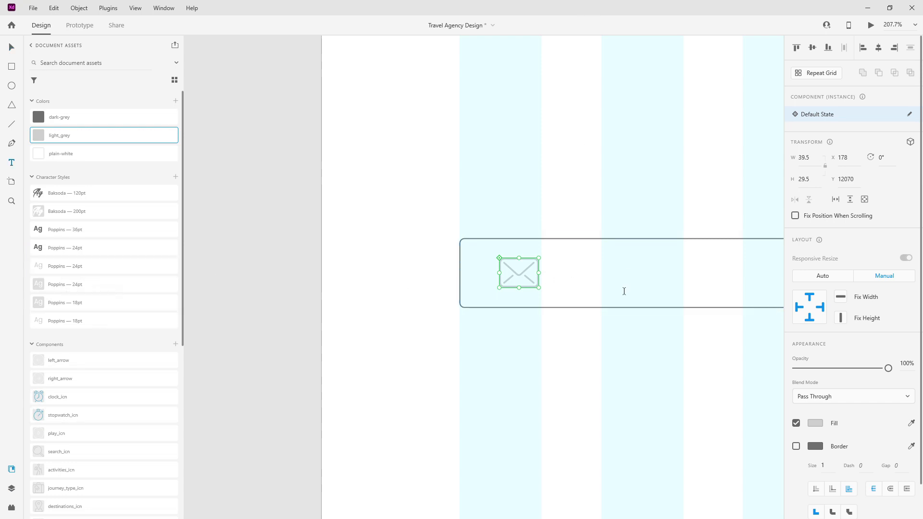
Step: Add 'Enter your email address' text in the box, styled Poppins 18pt Light
left_click(603, 273)
key("ctrl+v")
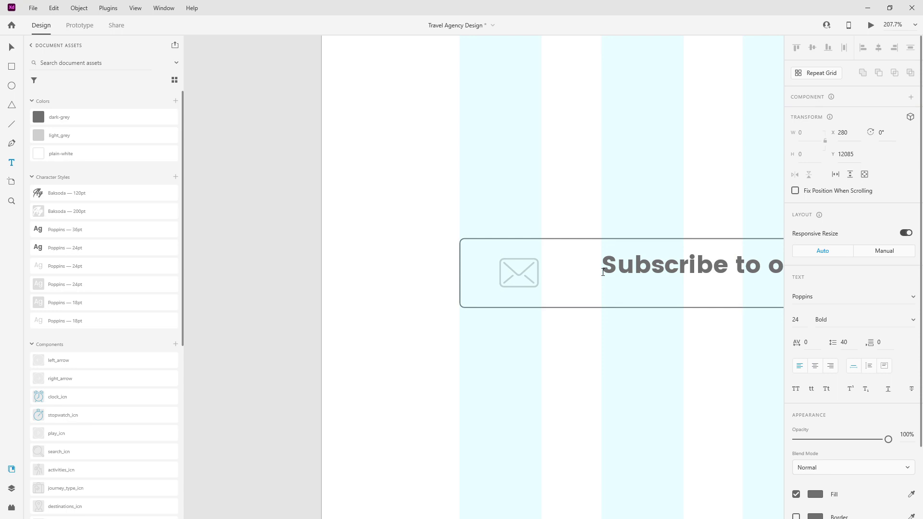
scroll(504, 299, "down", 3)
scroll(520, 299, "down", 4)
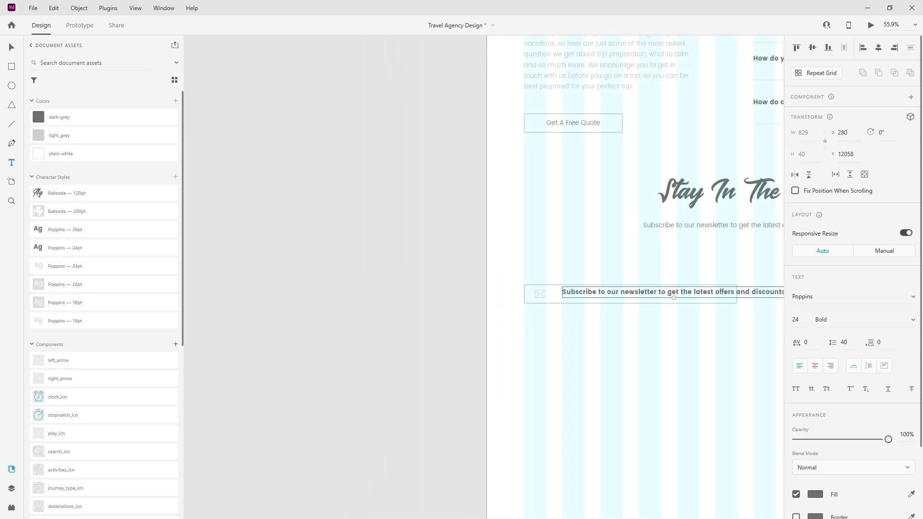
triple_click(675, 295)
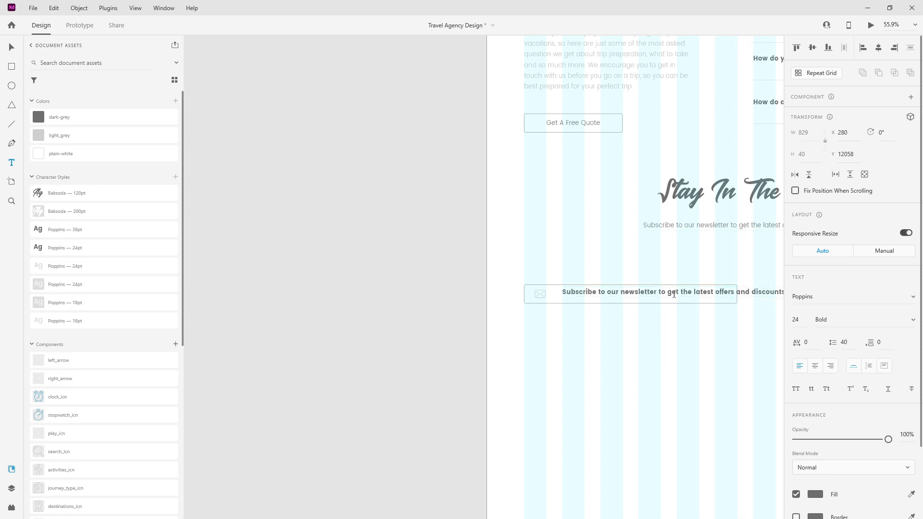
type("Enter your email address")
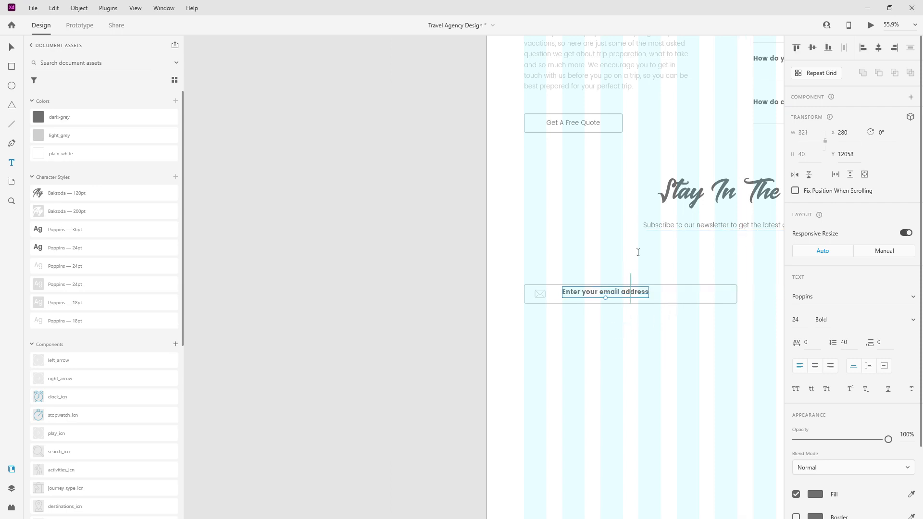
scroll(636, 251, "up", 4)
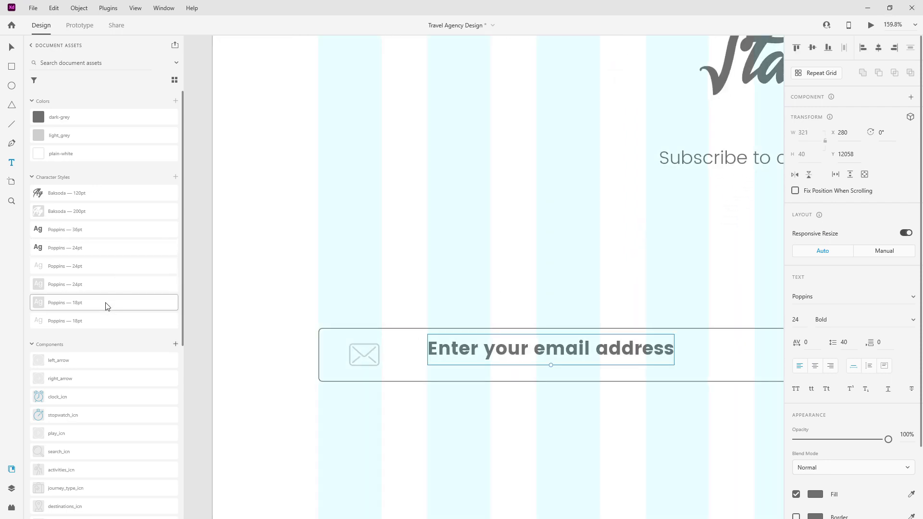
left_click(87, 322)
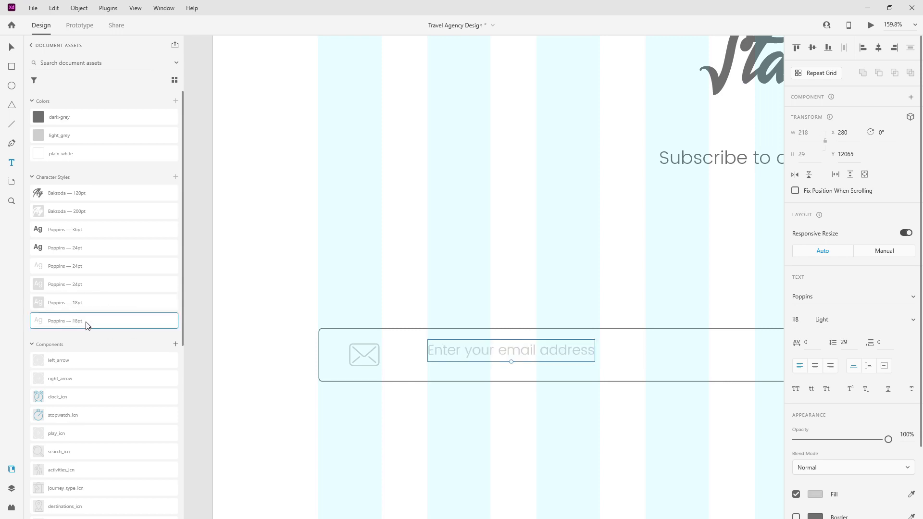
key("Escape")
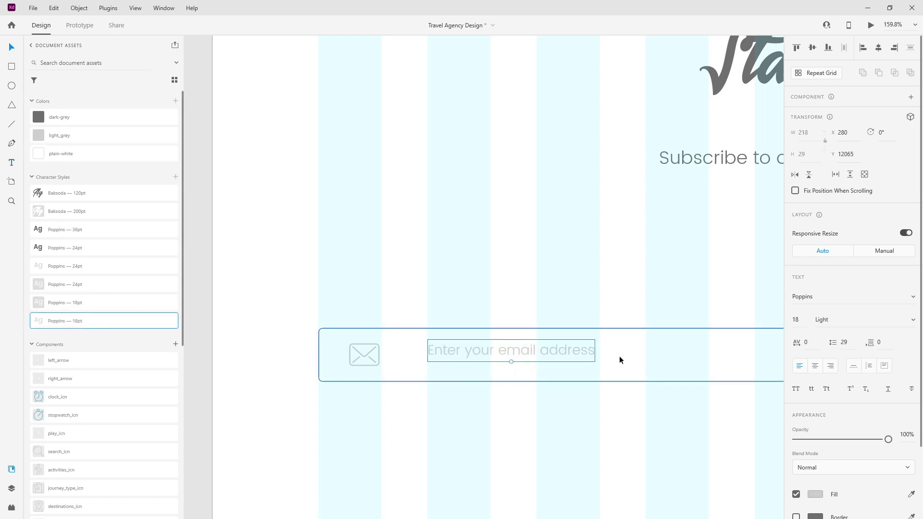
Step: Centre the placeholder vertically in the box and position it just right of the icon
left_click(619, 360)
left_click(813, 48)
left_click(492, 177)
left_click_drag(496, 350, 473, 354)
left_click_drag(461, 356, 449, 356)
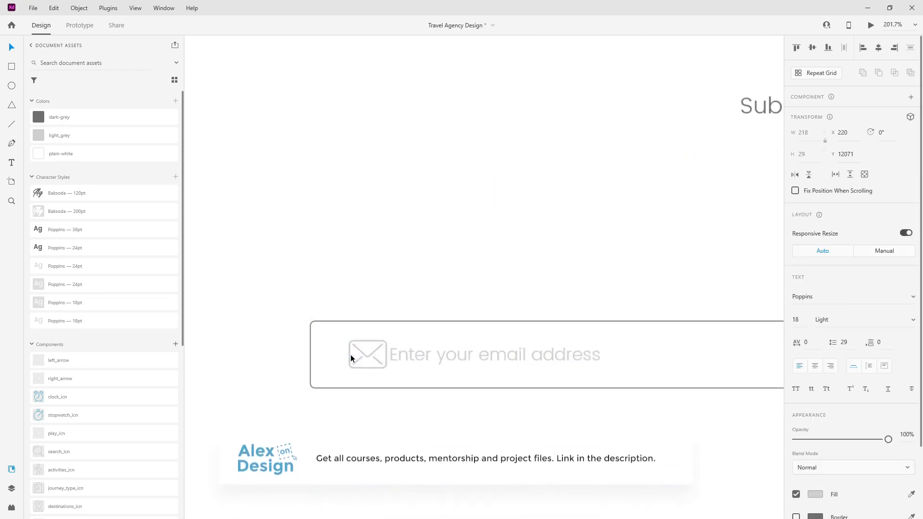
scroll(351, 354, "up", 5)
left_click_drag(495, 360, 489, 361)
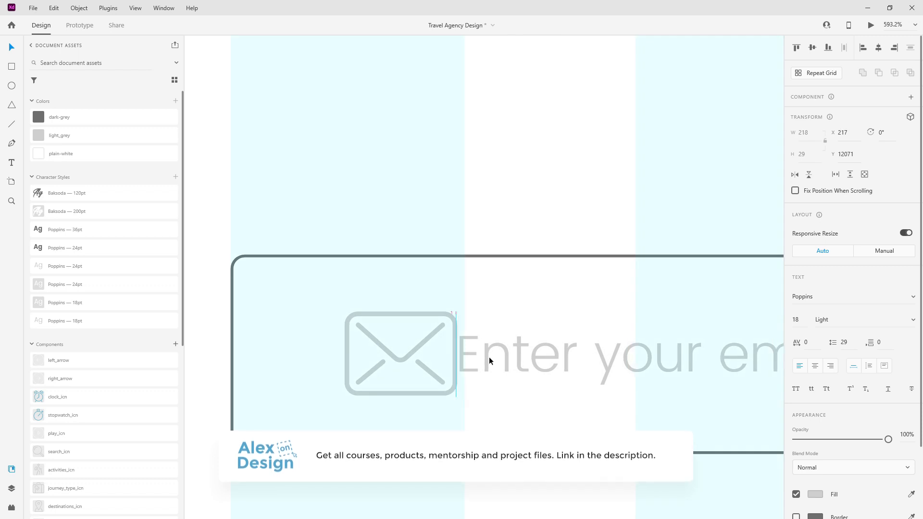
key("shift+Right")
key("shift+Right")
key("shift+Right")
key("shift+Right")
scroll(489, 360, "down", 8)
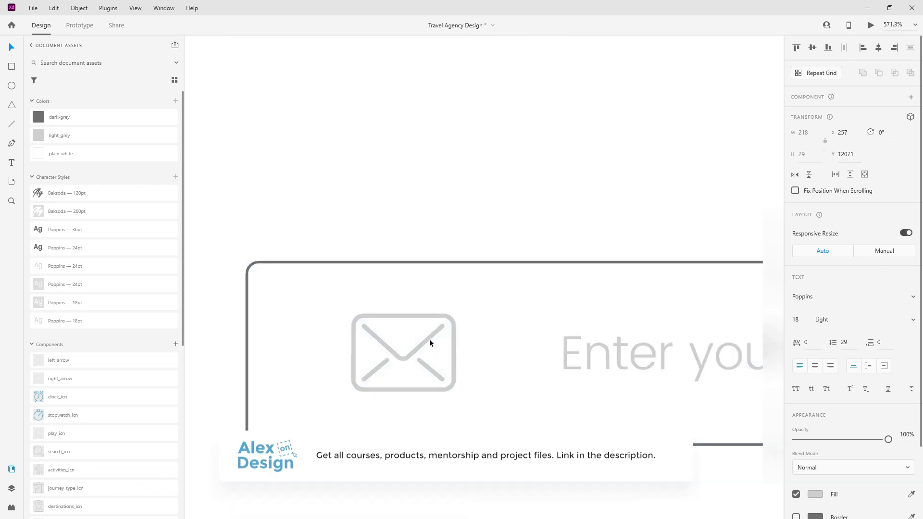
Step: Place the placeholder layer between the icon and input_bg, selecting all three layers
left_click(12, 488)
left_click_drag(68, 85, 70, 293)
left_click(70, 313, "shift")
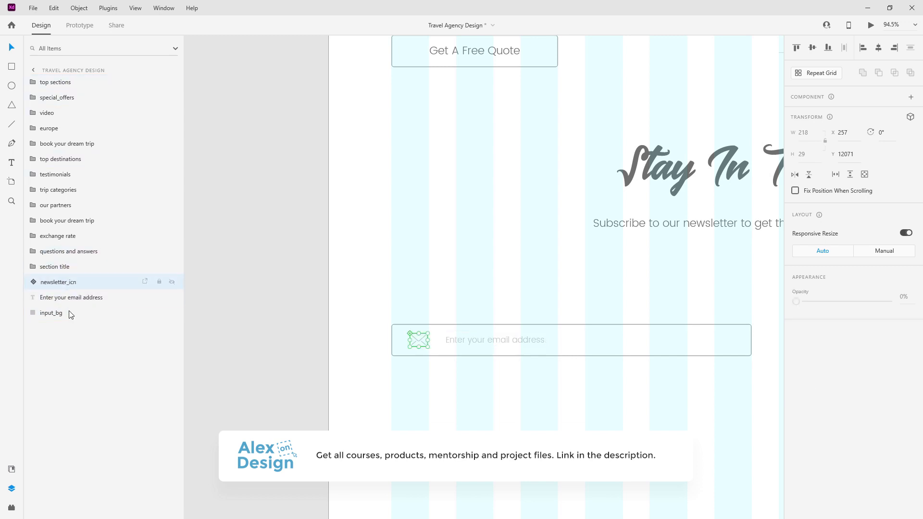
Step: Group the icon, placeholder and box as email_input
key("ctrl+g")
double_click(50, 283)
type("email_")
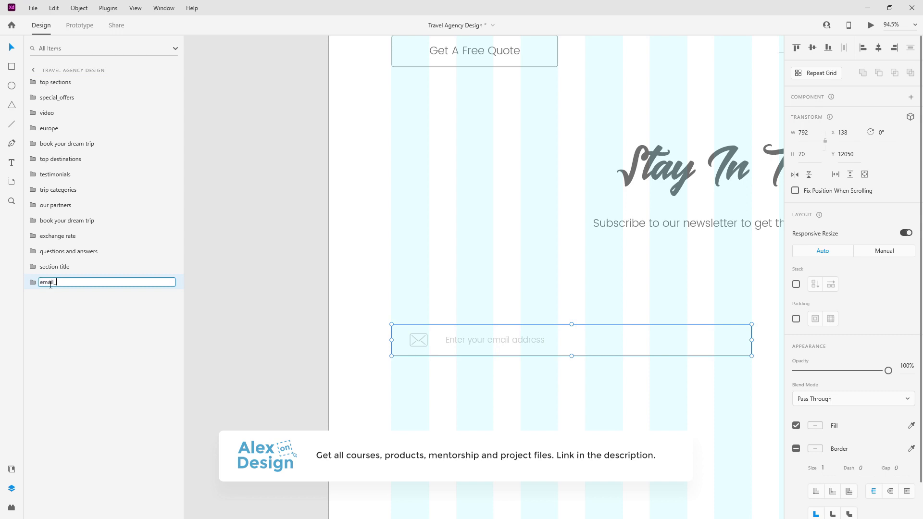
type("input")
key("Return")
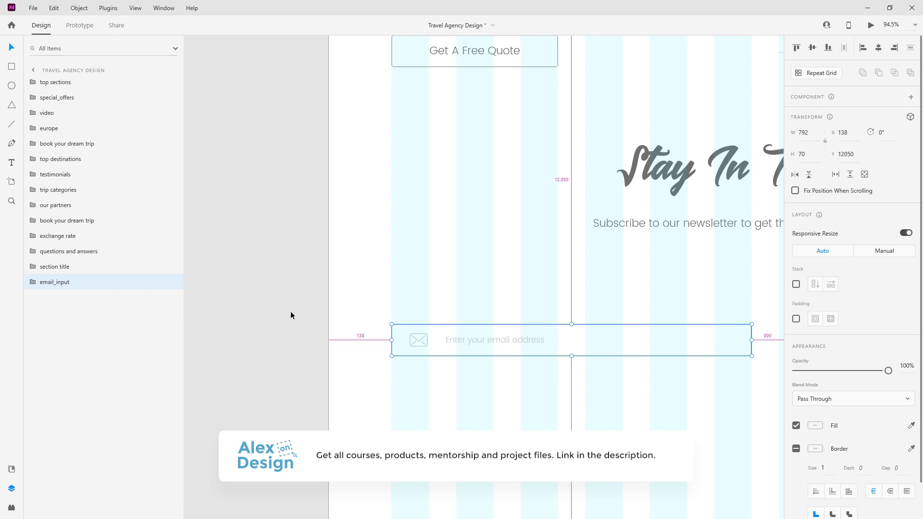
scroll(283, 298, "down", 2)
scroll(361, 295, "down", 2)
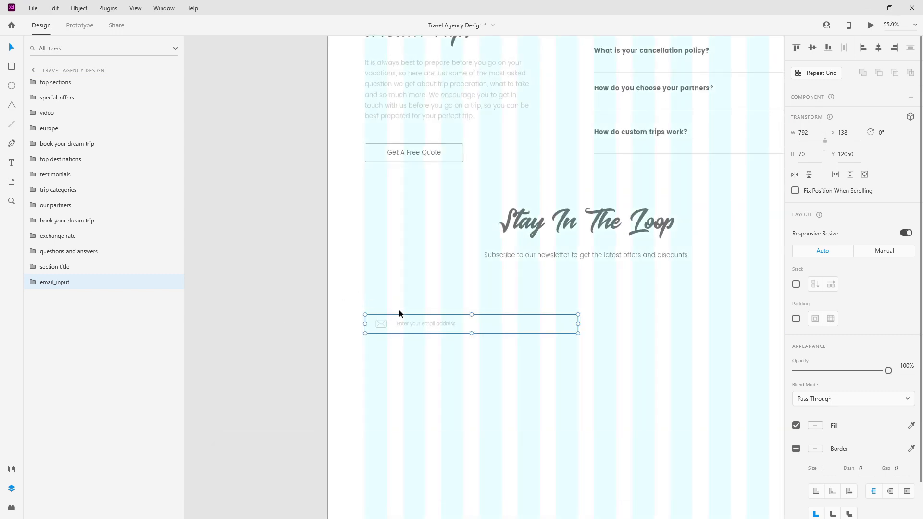
Step: Duplicate email_input as btn and move the copy beside the email field
key("ctrl+d")
double_click(62, 297)
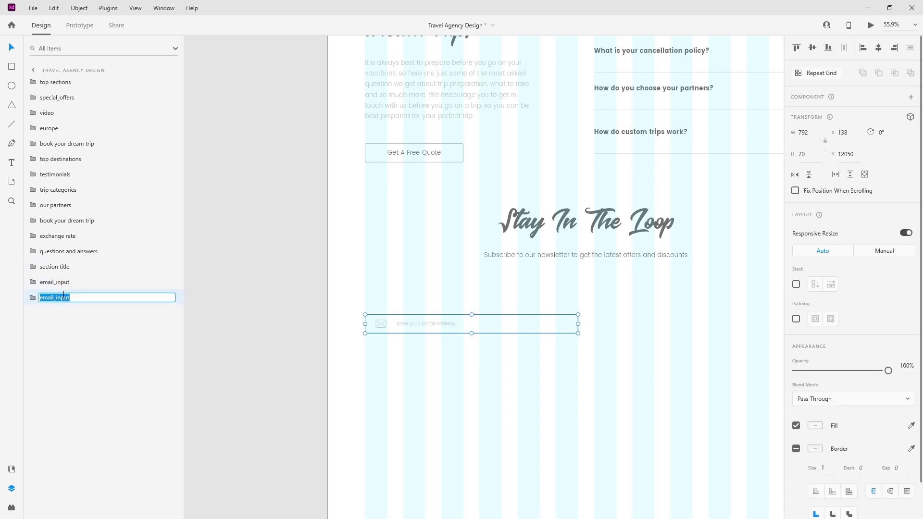
type("btn")
key("Return")
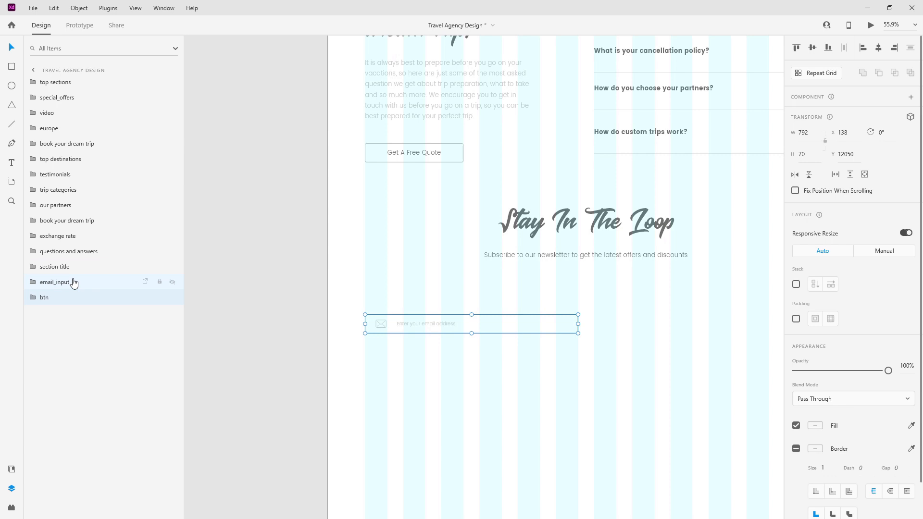
key("shift+Right")
key("shift+Right")
key("shift+Right")
key("shift+Right")
key("shift+Right")
key("shift+Right")
key("shift+Right")
key("shift+Right")
key("shift+Right")
key("shift+Right")
key("shift+Right")
key("shift+Right")
key("shift+Right")
key("shift+Right")
key("shift+Right")
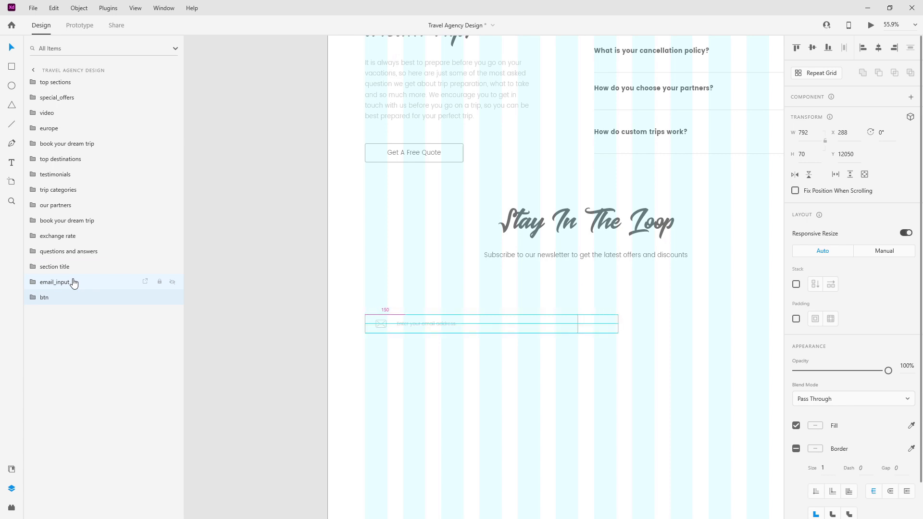
left_click_drag(599, 325, 690, 317)
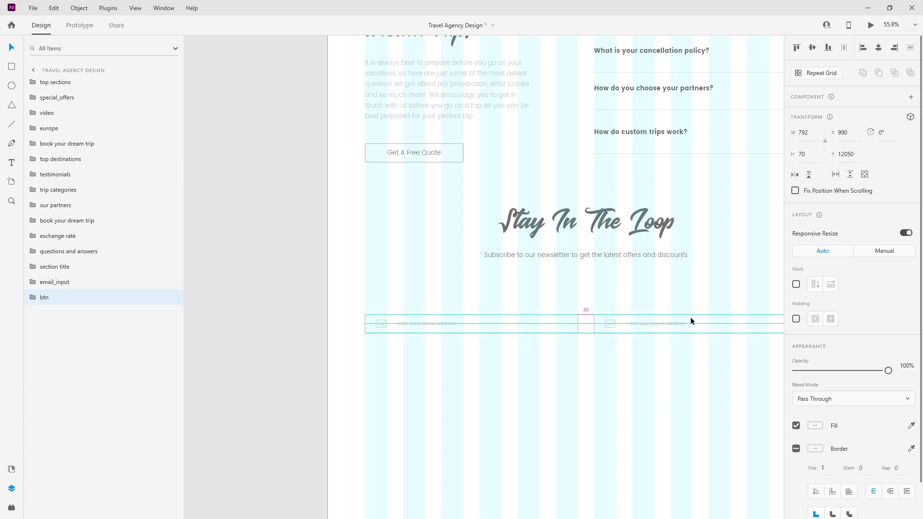
Step: Delete the envelope icon from btn and rename its background layer btn_bg
left_click(32, 299)
left_click(57, 312)
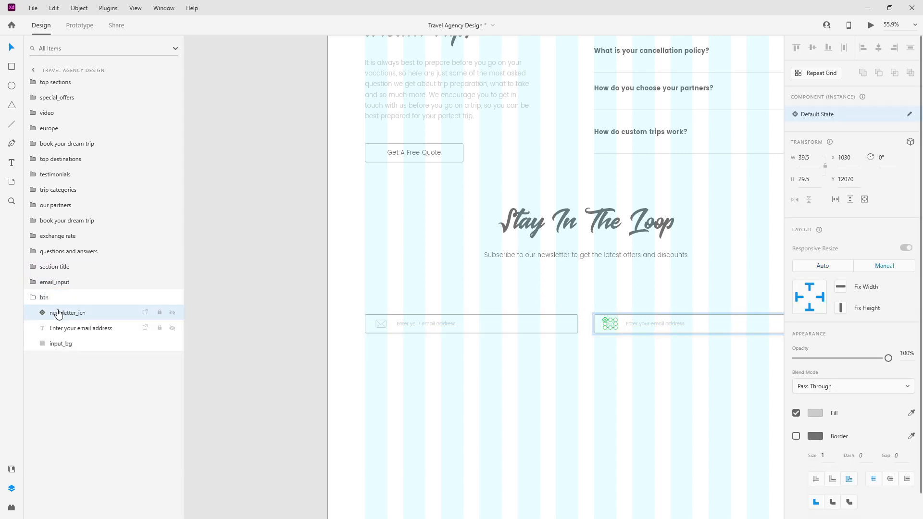
key("Delete")
double_click(61, 329)
type("btn")
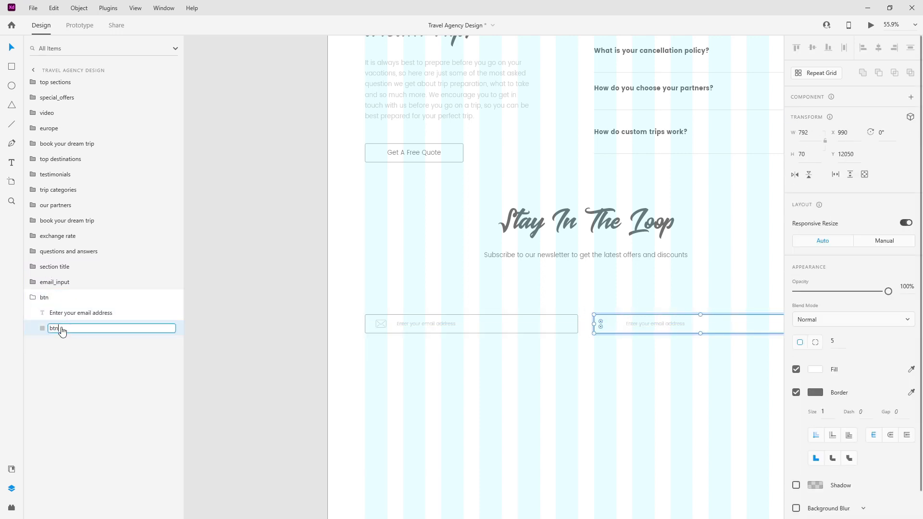
type("_bg")
key("Return")
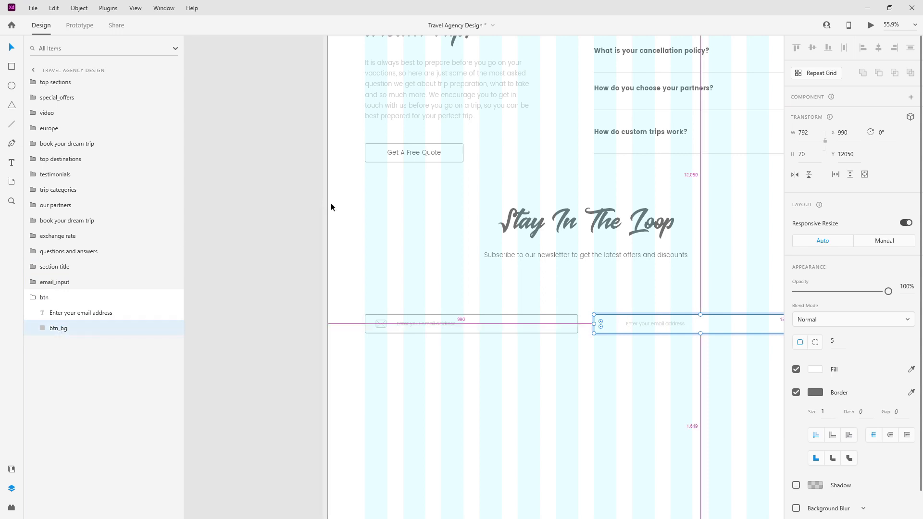
Step: Change the copy's text to 'Subscribe' and centre-align it
scroll(592, 351, "up", 3)
double_click(595, 262)
double_click(595, 263)
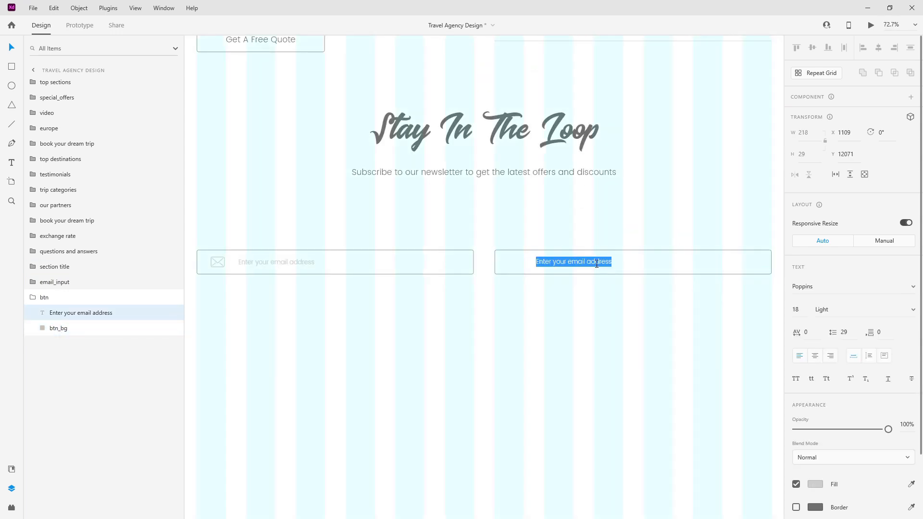
type("Subscrib")
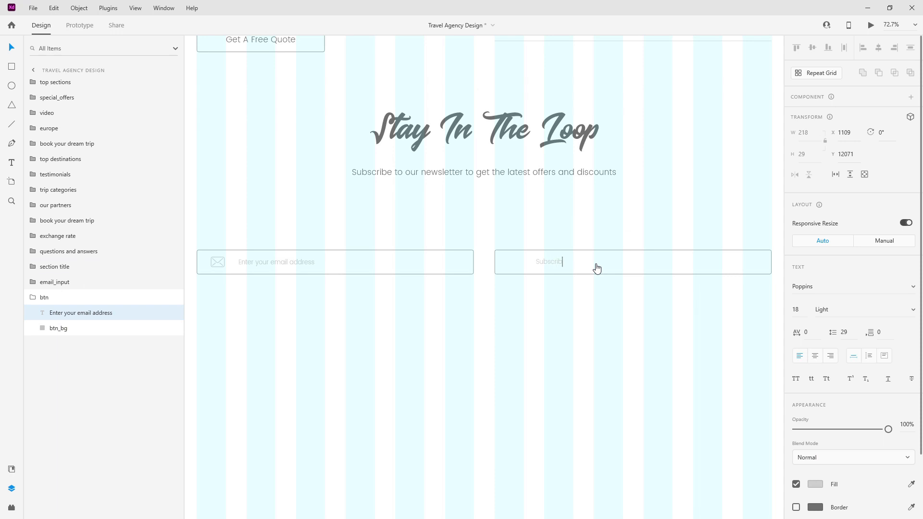
key("ctrl+a")
left_click(813, 356)
key("Escape")
Step: Narrow the button background to 366 wide and centre Subscribe horizontally in it
left_click(748, 251)
left_click_drag(773, 261, 624, 261)
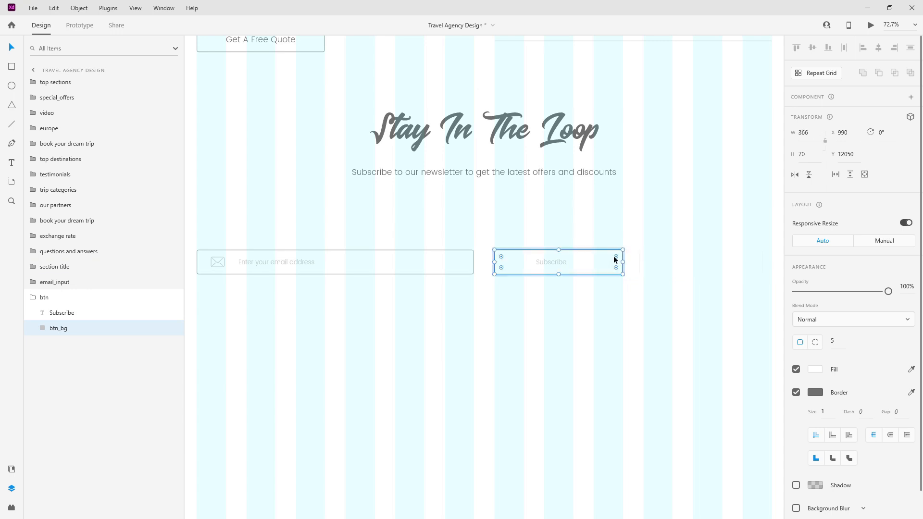
left_click(560, 261, "shift")
left_click(878, 50)
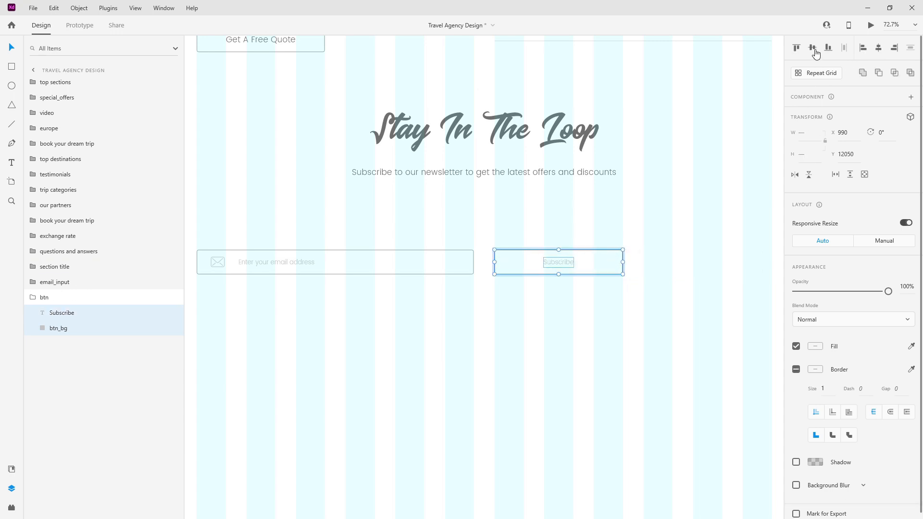
left_click(83, 311)
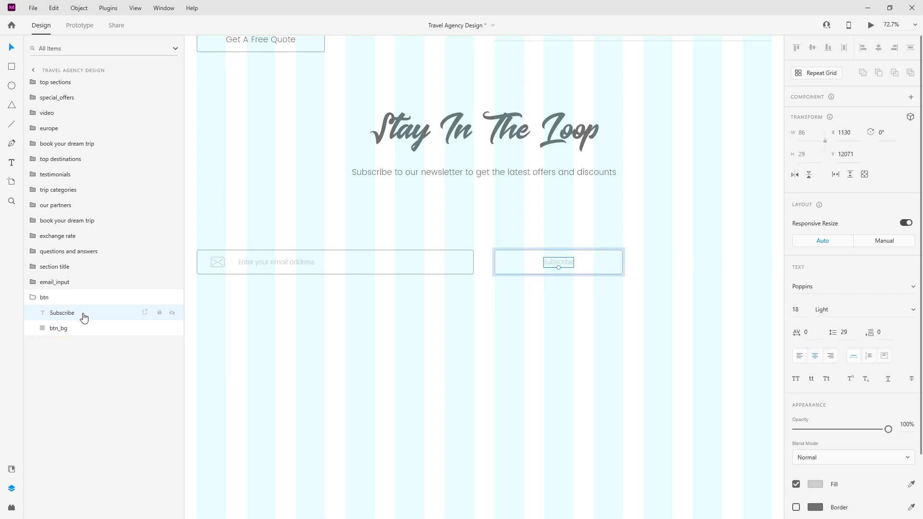
Step: Make the Subscribe text white and the button fill dark grey with no border
left_click(12, 469)
left_click(61, 154)
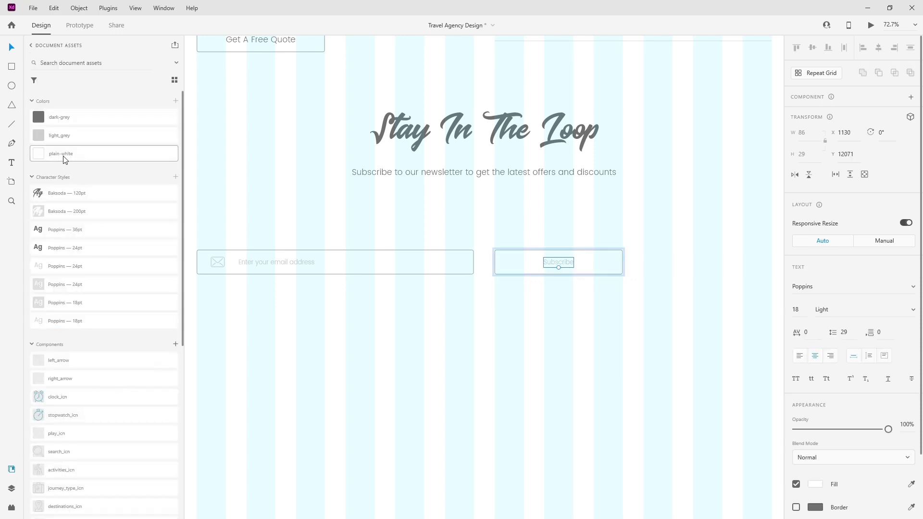
left_click(616, 273)
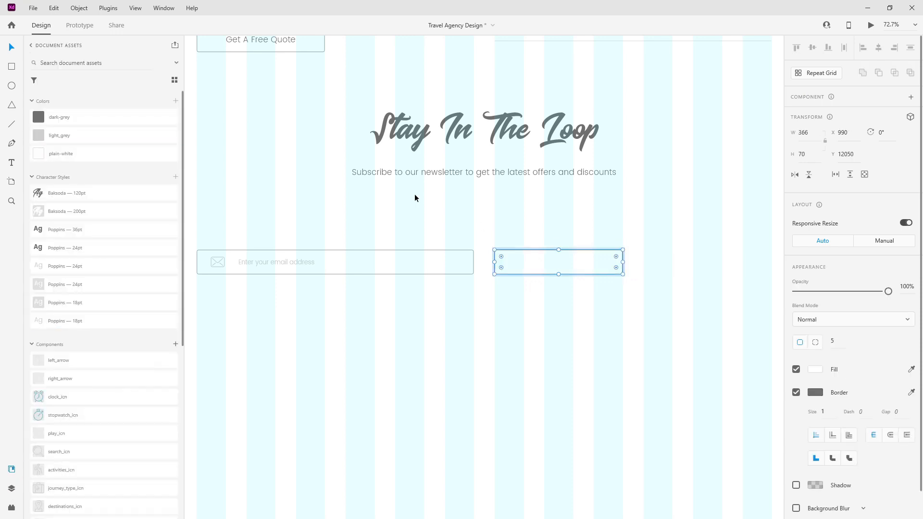
left_click(101, 124)
left_click(796, 393)
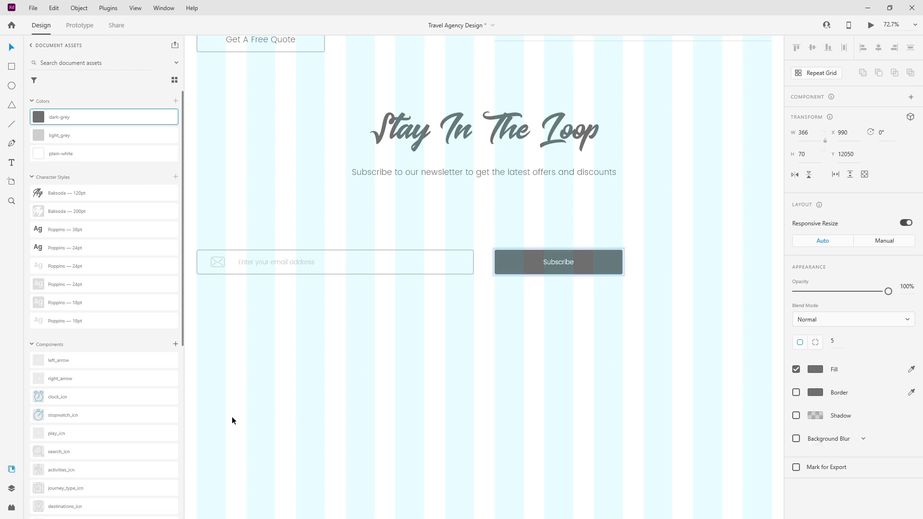
left_click(12, 488)
Step: Apply the white Poppins 24pt text style to the Subscribe label
left_click(34, 299)
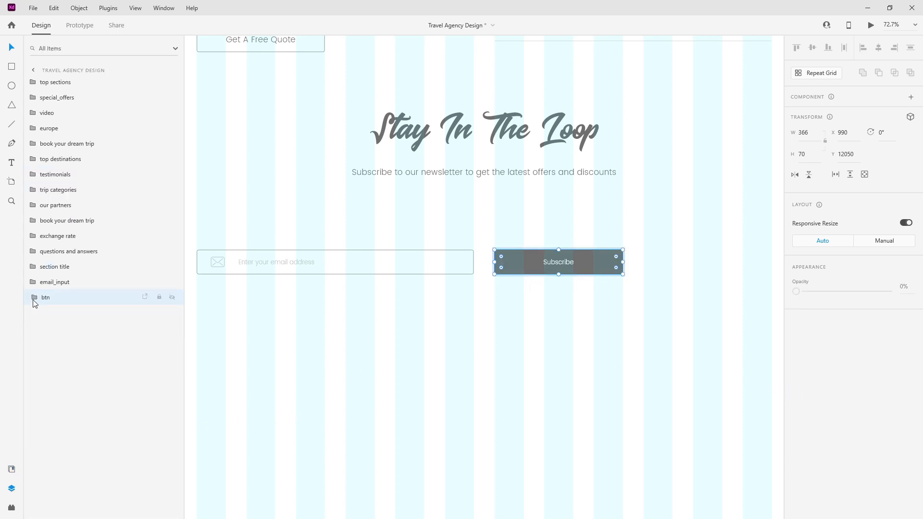
double_click(569, 261)
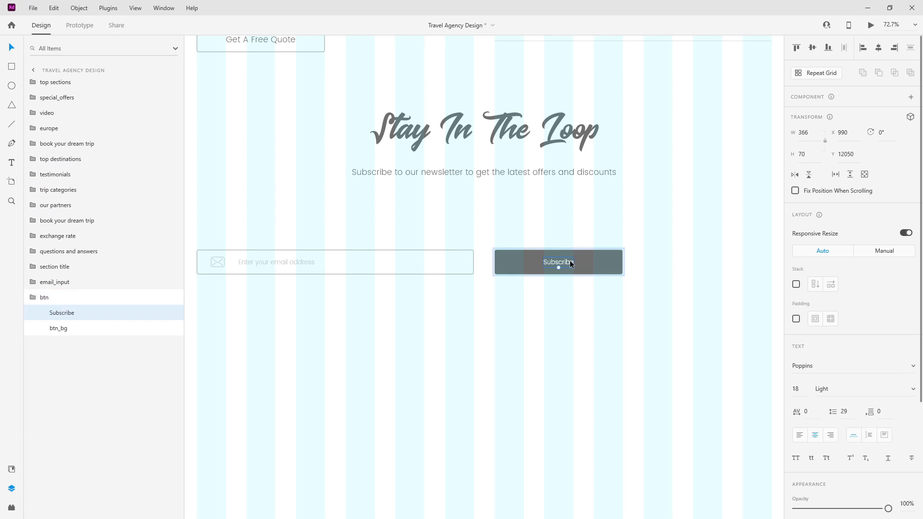
left_click(12, 468)
left_click(87, 265)
left_click(83, 153)
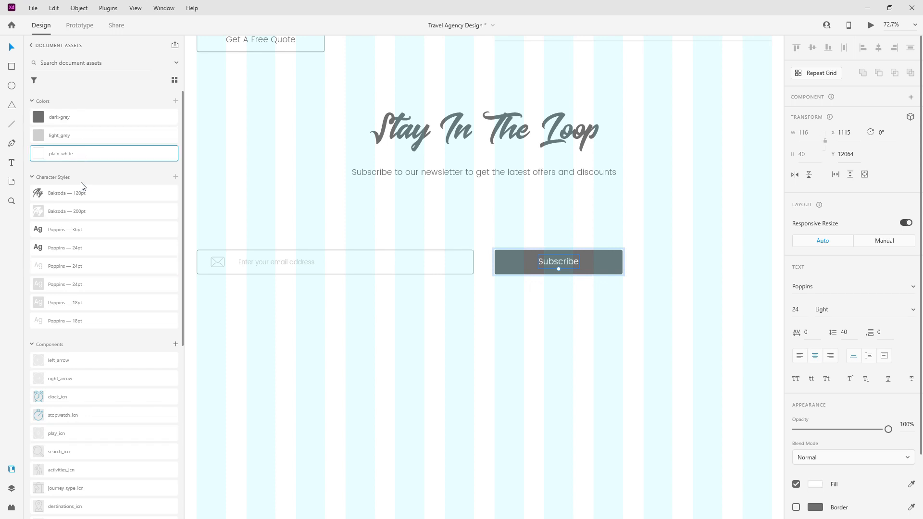
left_click(11, 488)
left_click(87, 329, "shift")
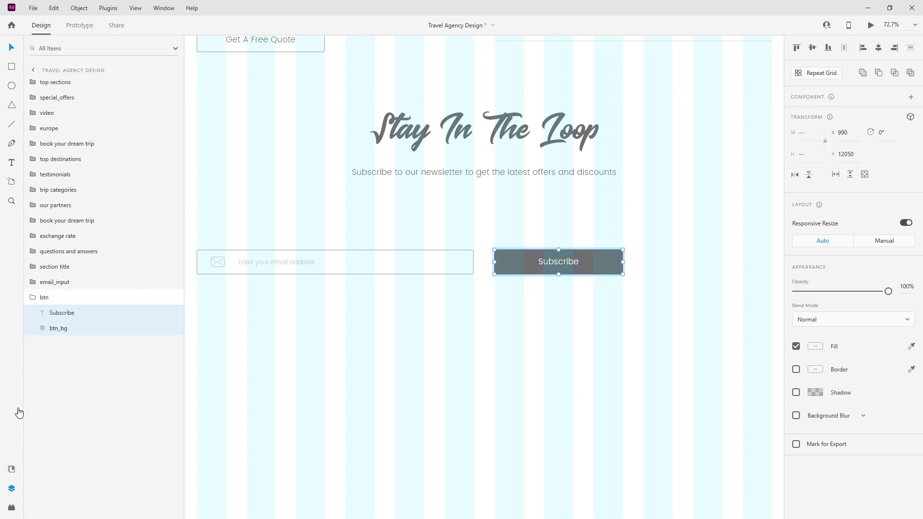
Step: Move the email input and button up under the subtitle, then 50 px lower
left_click(38, 301)
left_click(278, 263, "shift")
left_click_drag(549, 251, 595, 207)
key("shift+Down")
key("shift+Down")
key("shift+Down")
key("shift+Down")
key("shift+Down")
scroll(568, 193, "down", 3)
Step: Group the section title, input and button as newsletter and check its spacing
left_click(68, 267, "shift")
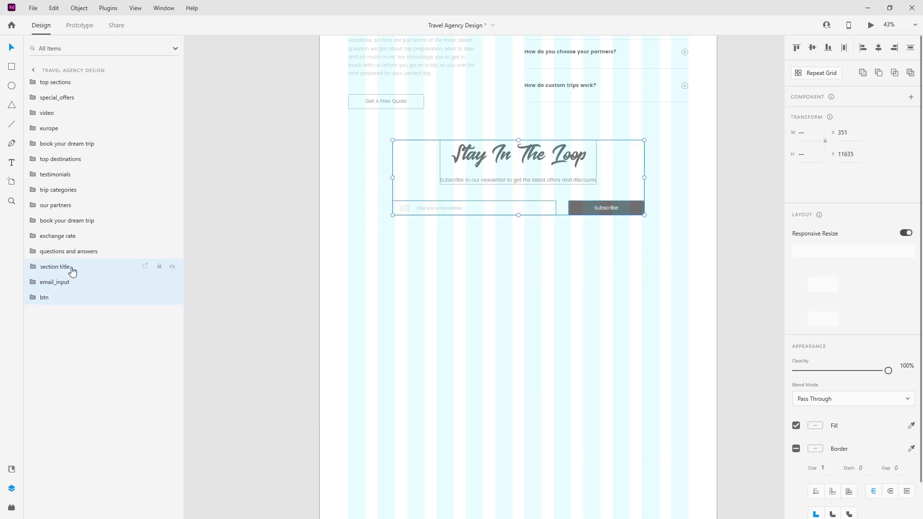
key("ctrl+g")
double_click(53, 271)
type("newsletter")
key("Return")
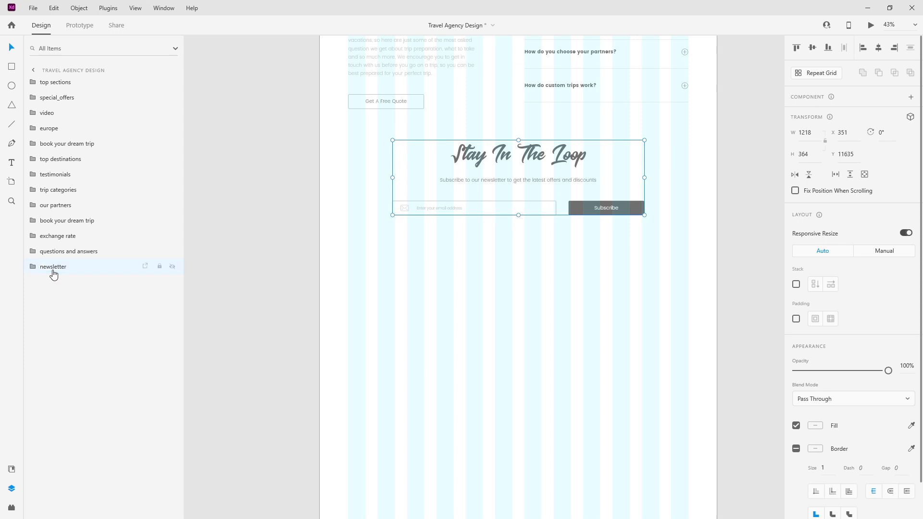
scroll(564, 258, "down", 3)
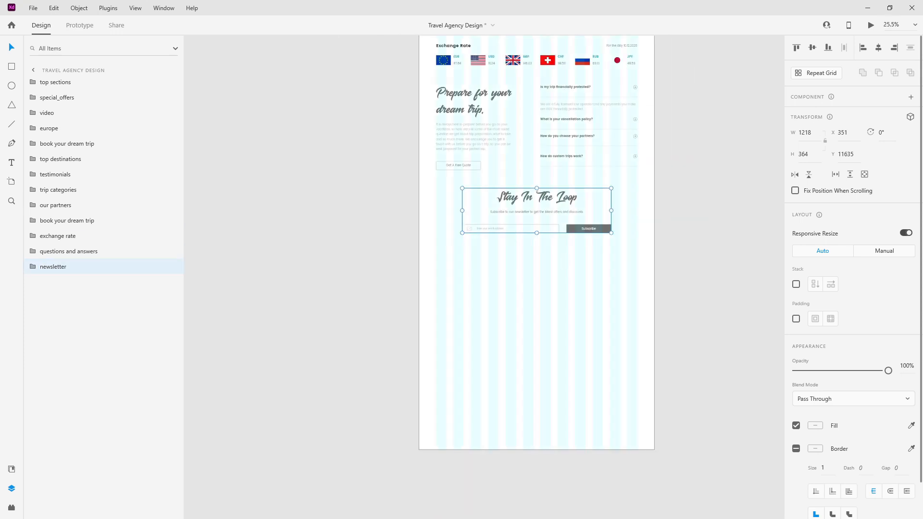
key("alt+Tab")
Step: Draw a full-width light grey rectangle without a border below the newsletter section
left_click(11, 67)
mouse_move(420, 253)
left_mouse_down()
mouse_move(536, 309)
mouse_move(654, 345)
left_mouse_up()
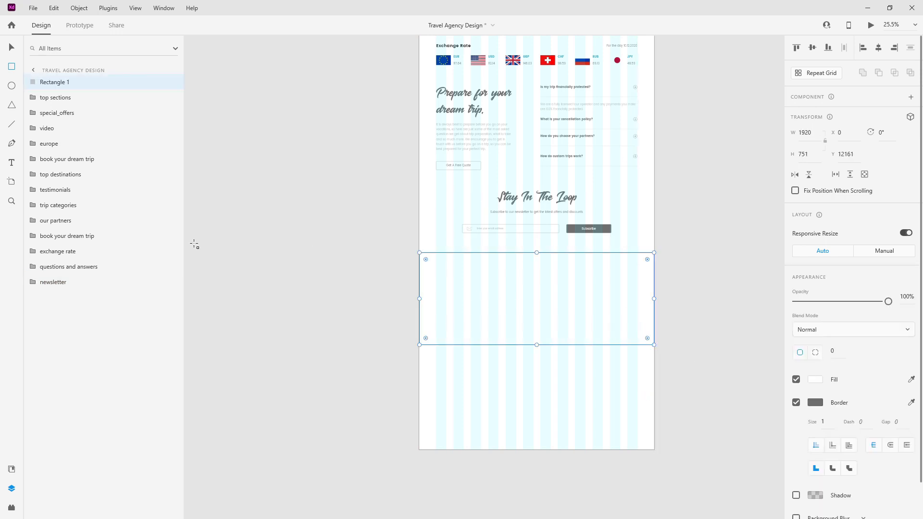
left_click(12, 470)
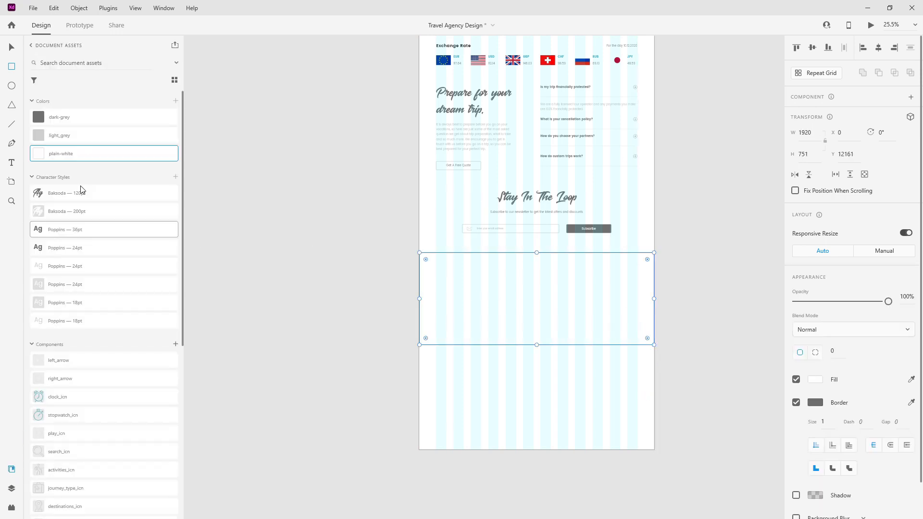
left_click(85, 137)
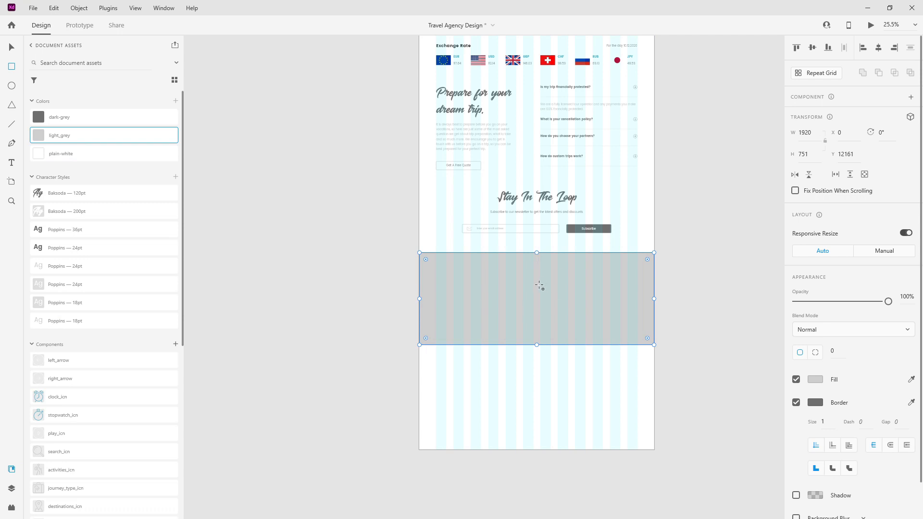
left_click(796, 403)
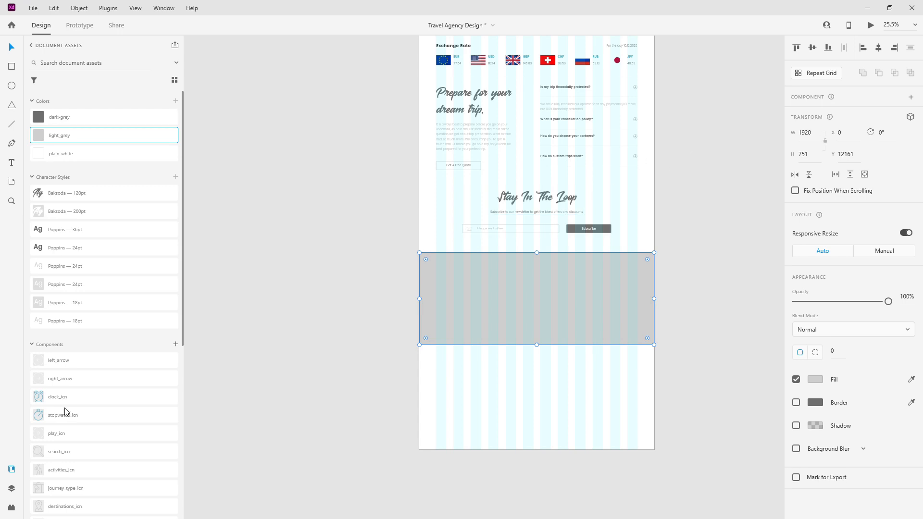
Step: Move the rectangle's layer below the newsletter and rename it footer_bg
left_click(12, 487)
left_click_drag(67, 83, 79, 298)
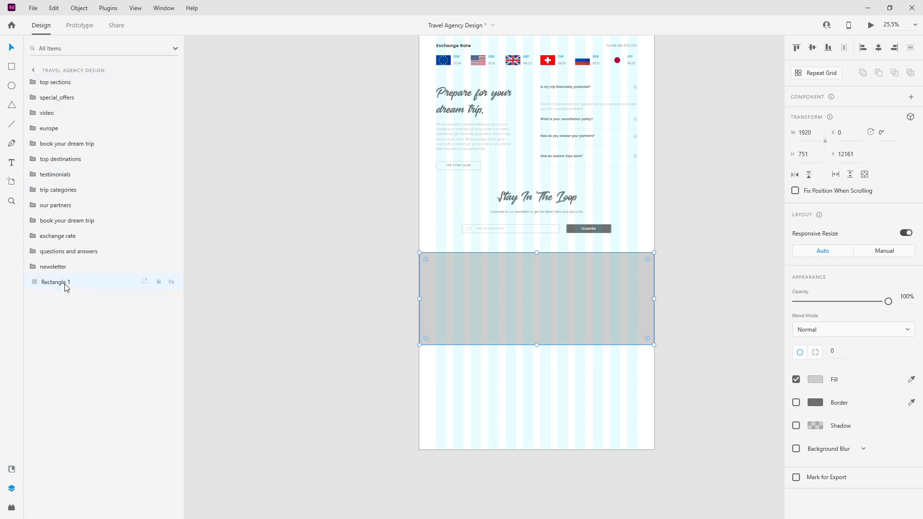
double_click(65, 283)
type("footer_bg")
key("Return")
Step: Set footer_bg's height to 632 and adjust its vertical position
left_click(815, 157)
type("632")
key("Return")
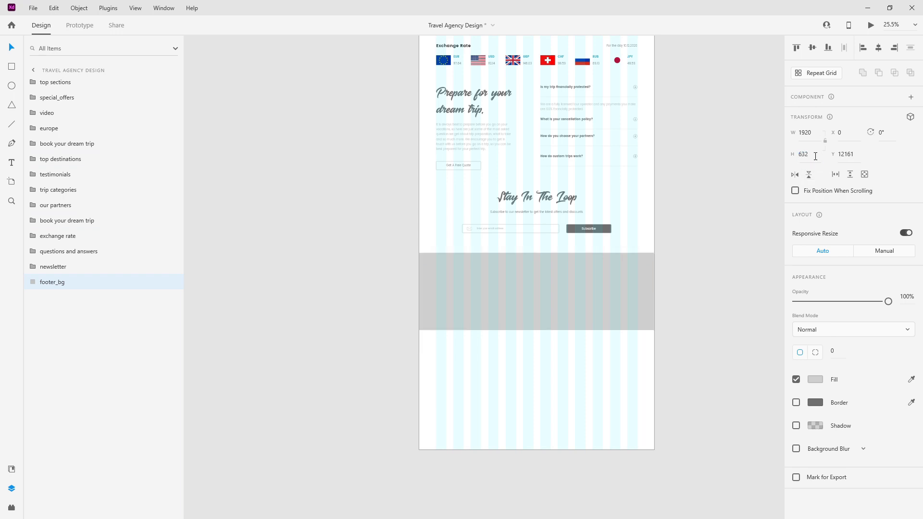
mouse_move(544, 274)
left_mouse_down()
mouse_move(543, 281)
mouse_move(546, 274)
left_mouse_up()
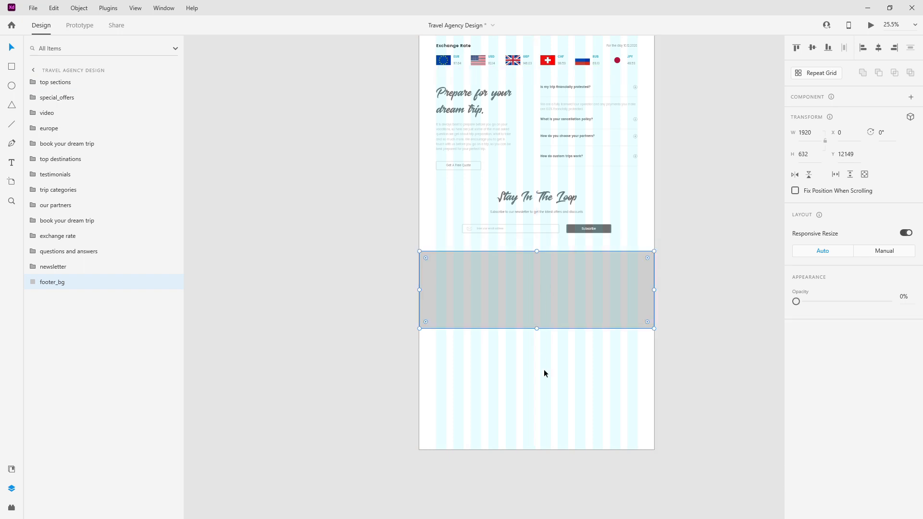
double_click(544, 370)
Step: Shorten the artboard to height 12781 so it ends at the footer's bottom, then select footer_bg
left_click_drag(537, 449, 548, 345)
scroll(547, 342, "up", 10)
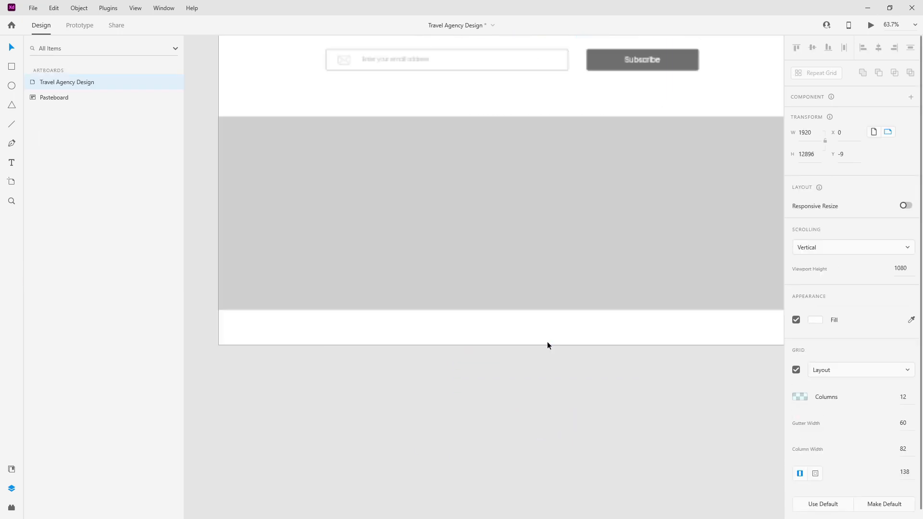
left_click_drag(452, 351, 463, 276)
scroll(452, 269, "up", 8)
scroll(399, 291, "up", 8)
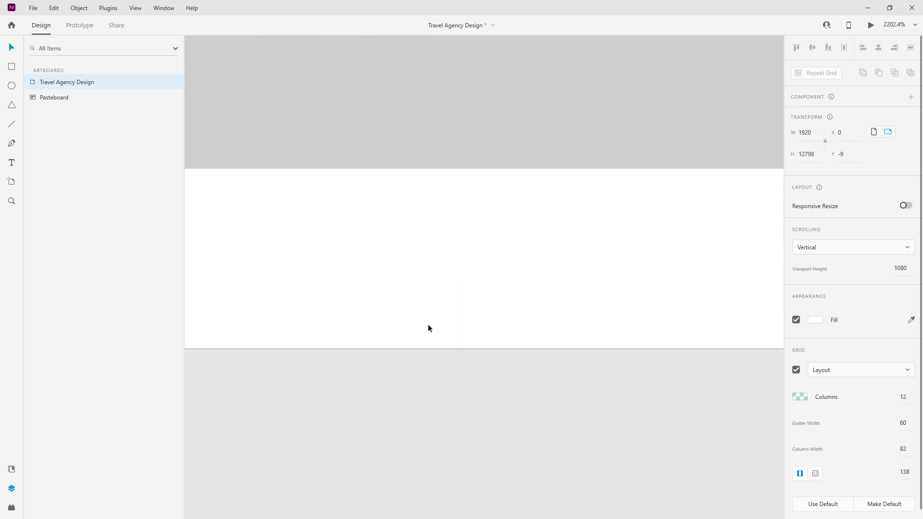
left_click_drag(515, 347, 512, 178)
scroll(503, 158, "up", 5)
left_click_drag(529, 226, 540, 206)
scroll(529, 261, "down", 20)
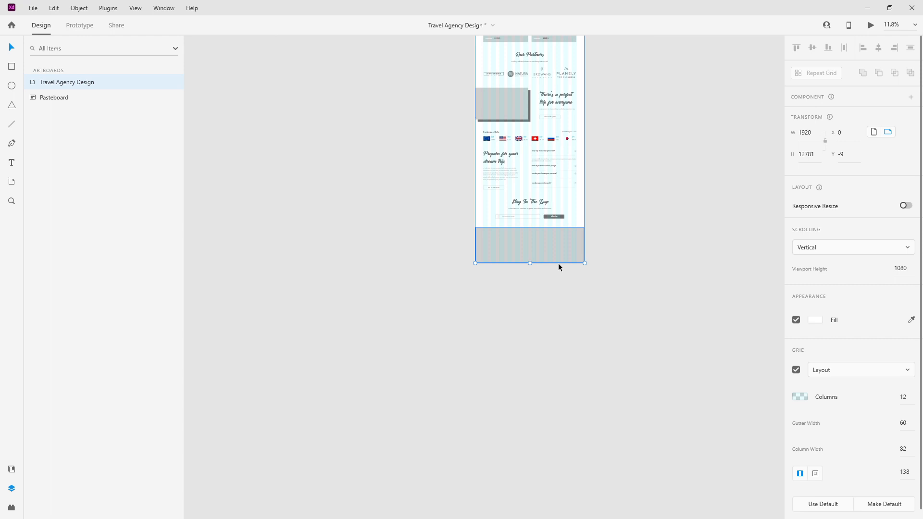
left_click(570, 246)
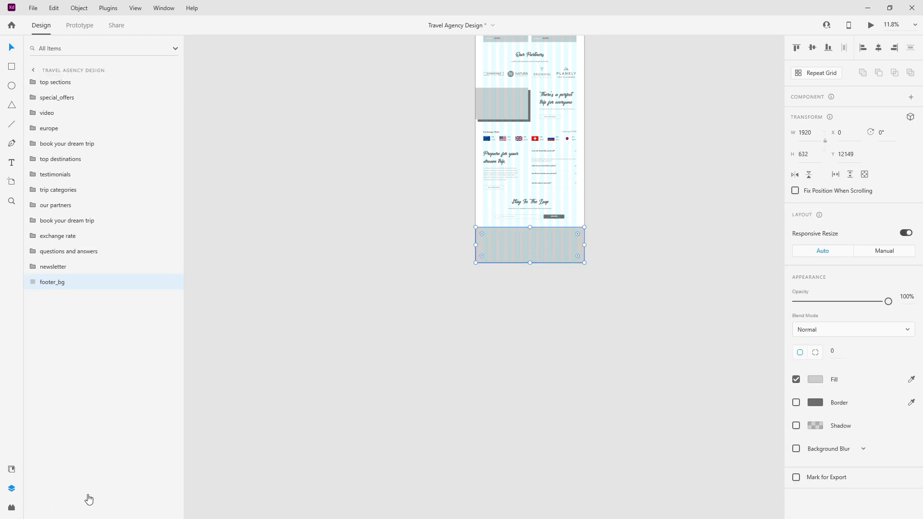
left_click(12, 469)
Step: Drag the Travelly logo component into the footer, centred horizontally at X 820, Y 12249
scroll(532, 214, "up", 5)
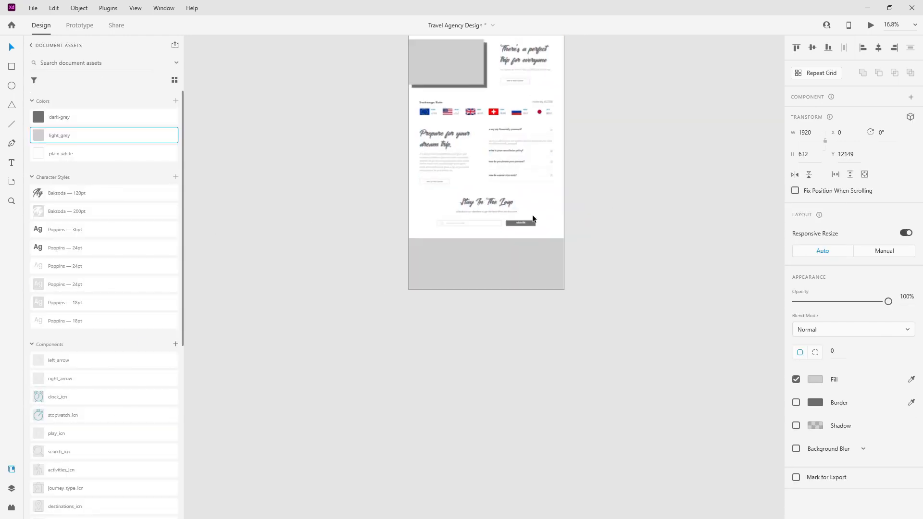
scroll(106, 388, "down", 3)
scroll(107, 388, "down", 3)
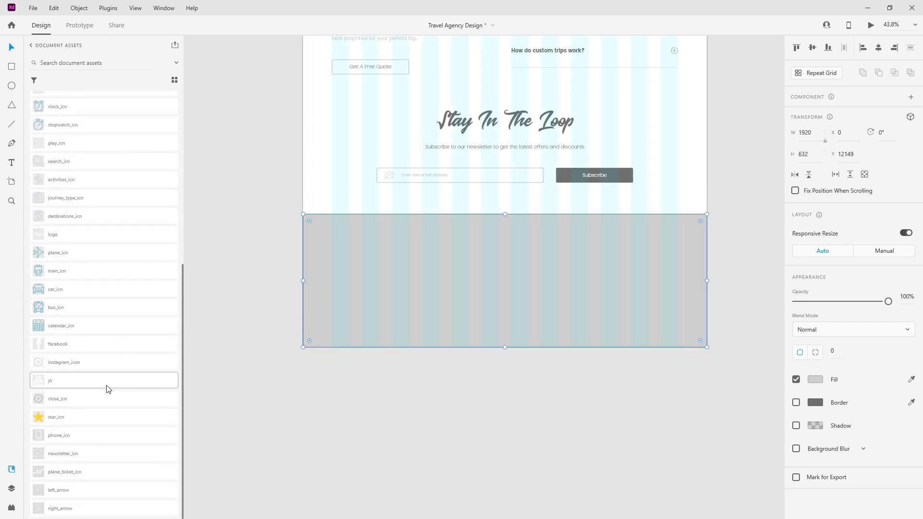
left_click_drag(85, 238, 421, 253)
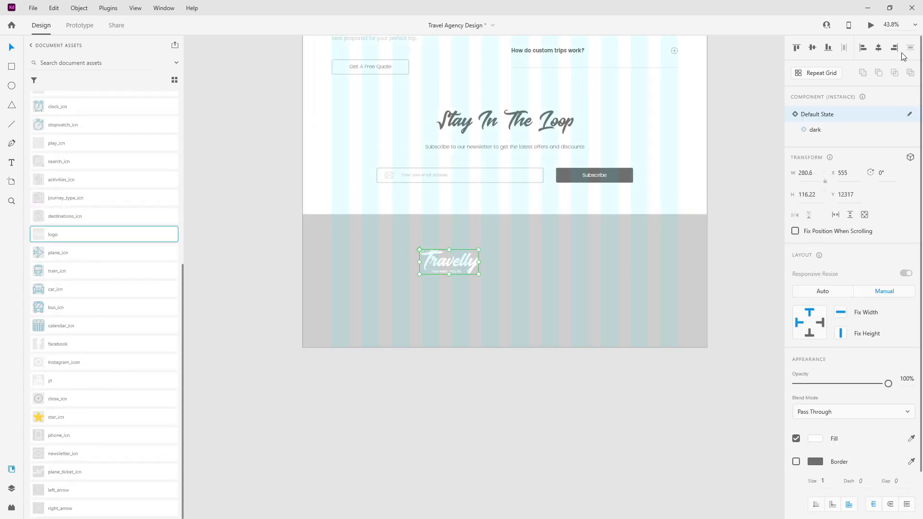
left_click(878, 49)
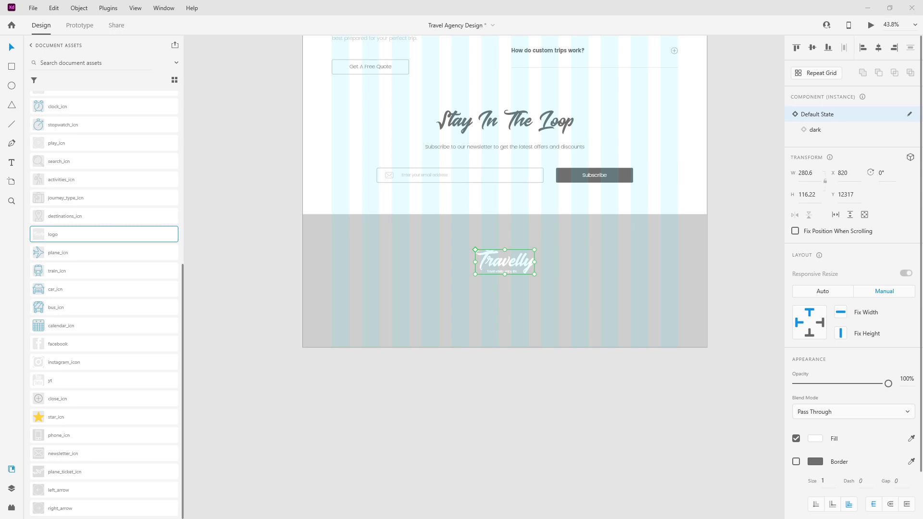
left_click(508, 240)
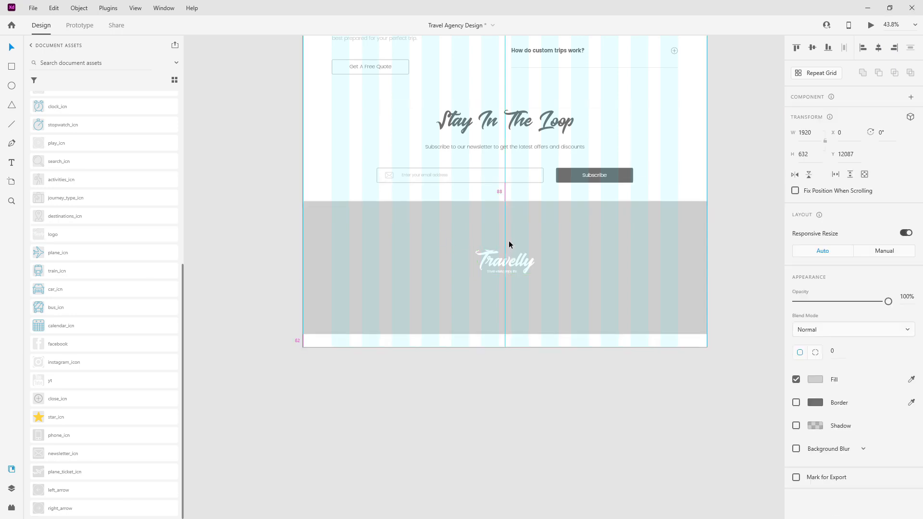
left_click_drag(516, 264, 518, 233)
key("shift+Down")
key("shift+Down")
key("shift+Down")
key("shift+Down")
key("shift+Down")
key("shift+Down")
key("shift+Down")
key("shift+Down")
key("shift+Down")
key("shift+Down")
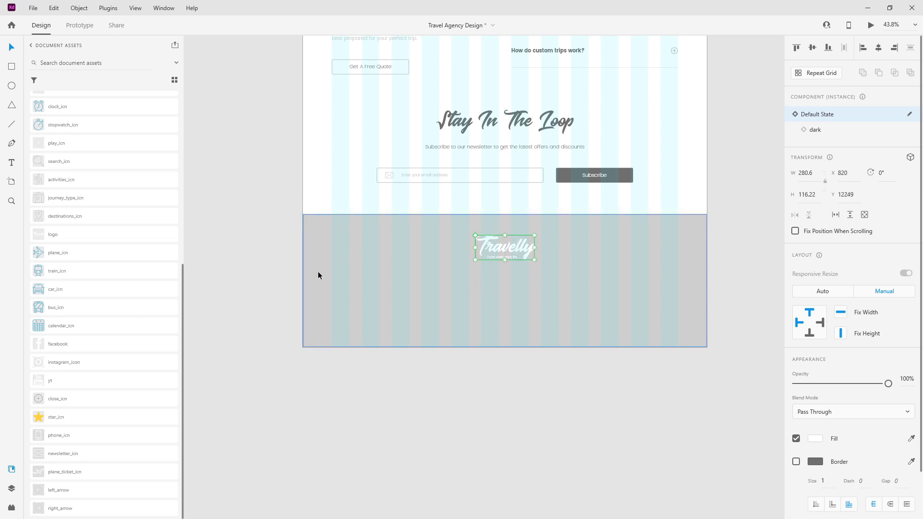
scroll(543, 269, "down", 10)
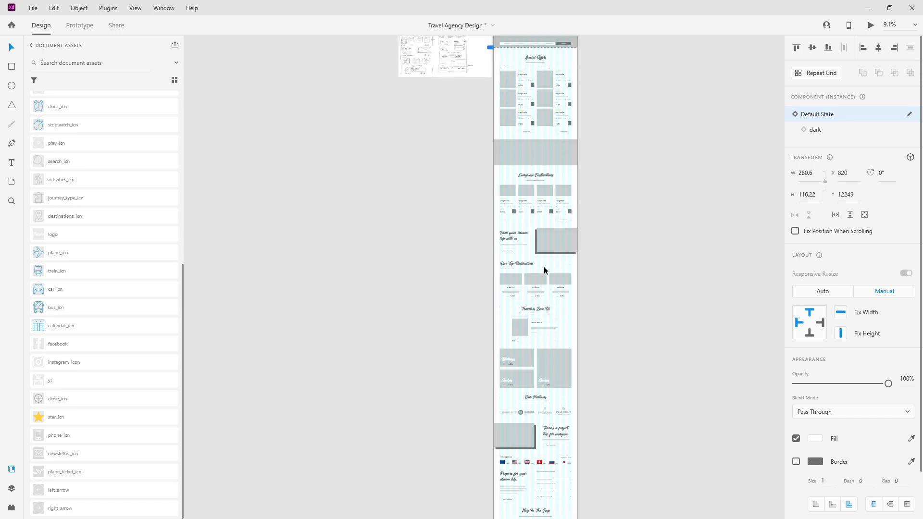
left_click(550, 134)
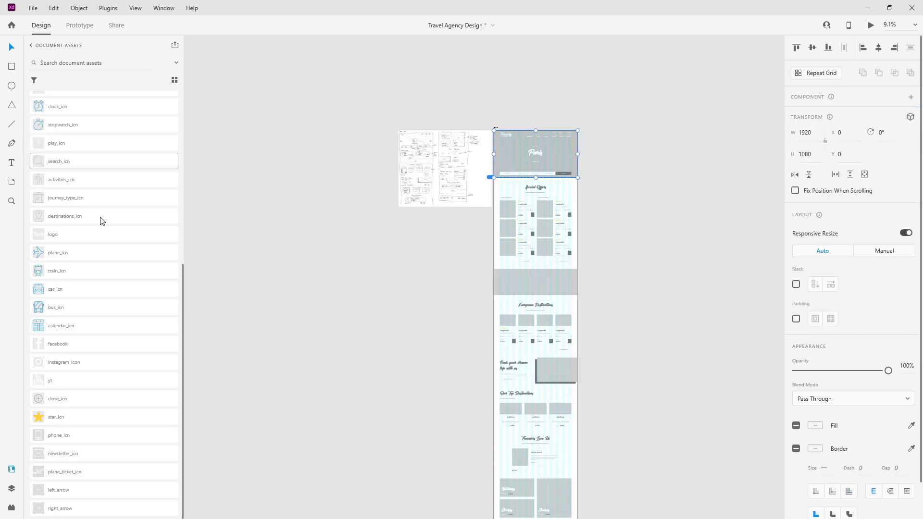
Step: In Layers, pull nav_items out of the header's nav group
left_click(13, 488)
left_click(32, 97)
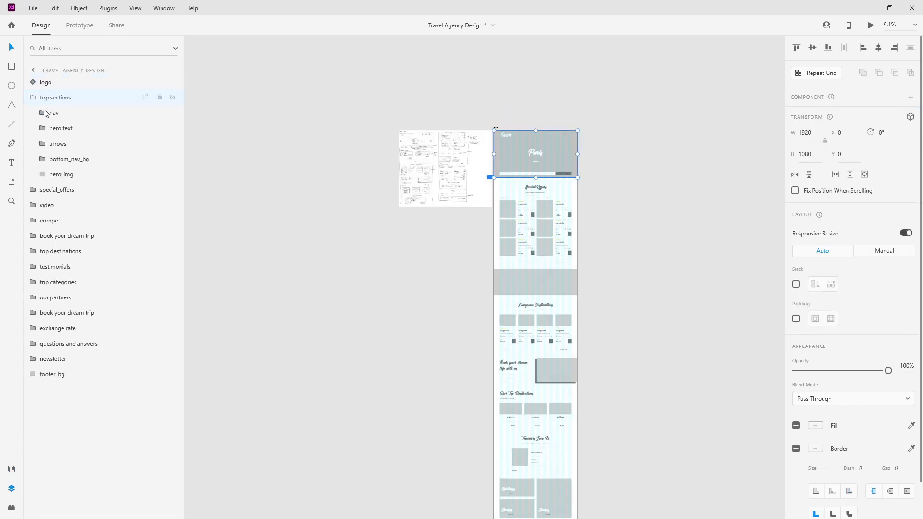
left_click(54, 128)
left_click(54, 114)
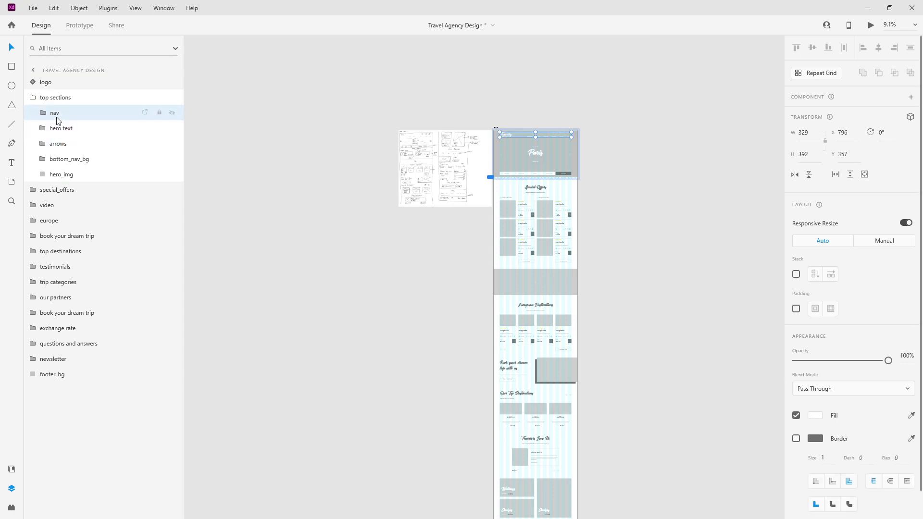
left_click(37, 112)
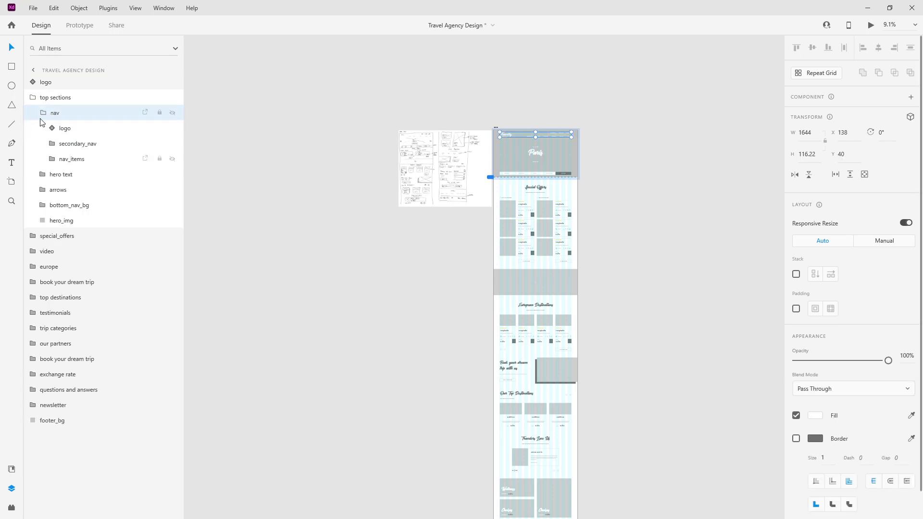
left_click(80, 160)
left_click_drag(77, 154, 37, 101)
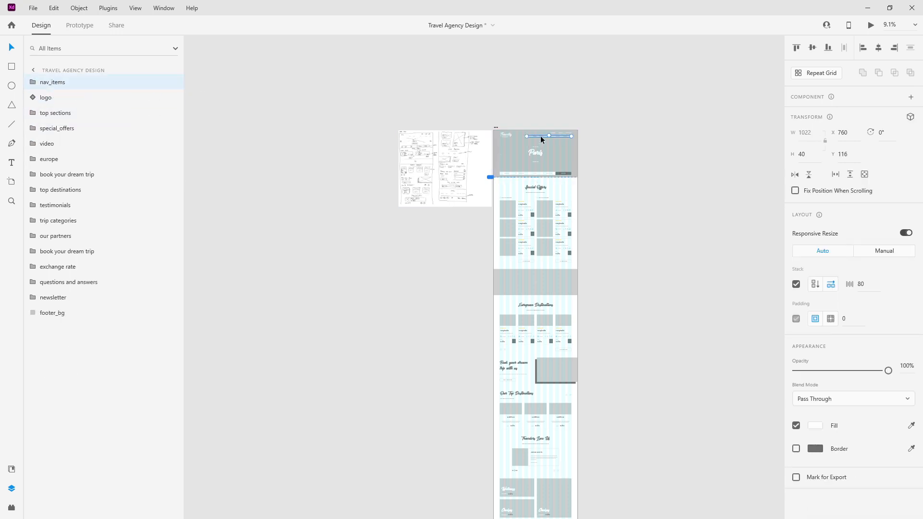
Step: Align nav_items bottom and centre, then place it in the footer just beneath the logo
left_click(827, 48)
scroll(545, 251, "down", 8)
scroll(534, 181, "up", 5)
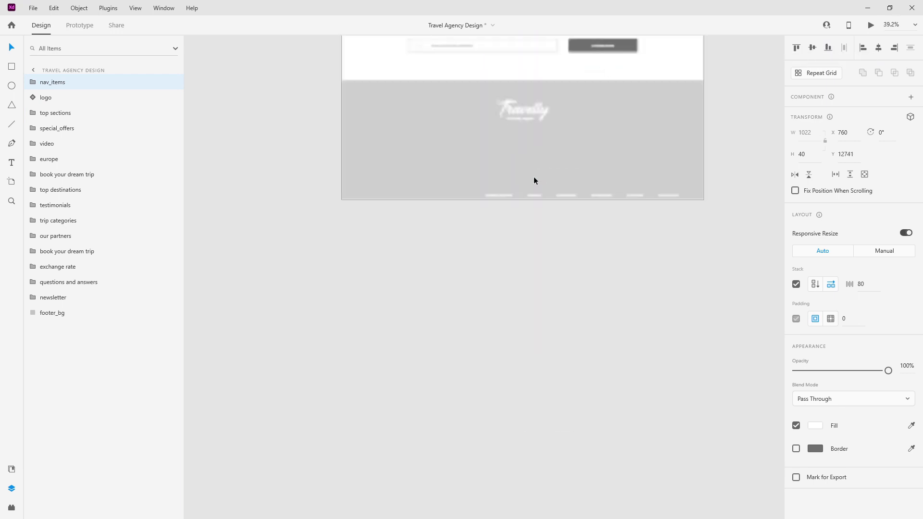
left_click(876, 48)
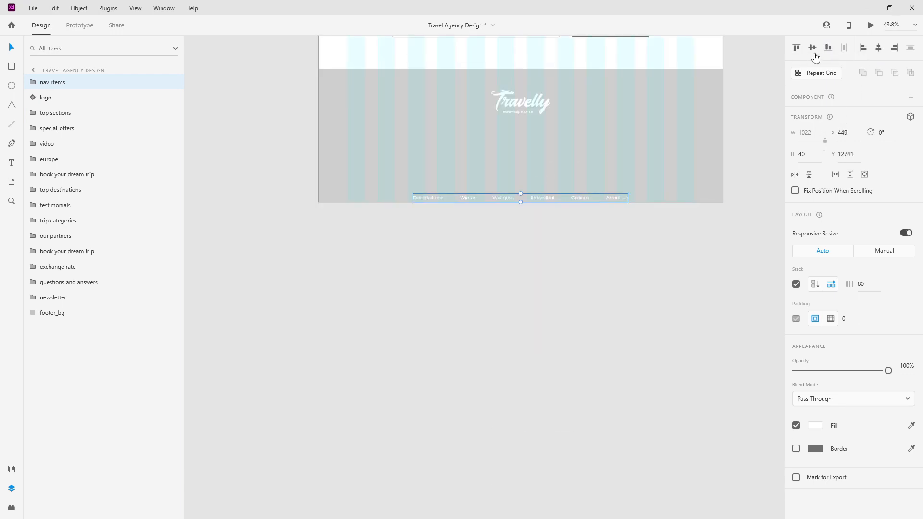
left_click_drag(64, 86, 64, 101)
left_click(64, 83, "shift")
left_click_drag(74, 152, 61, 309)
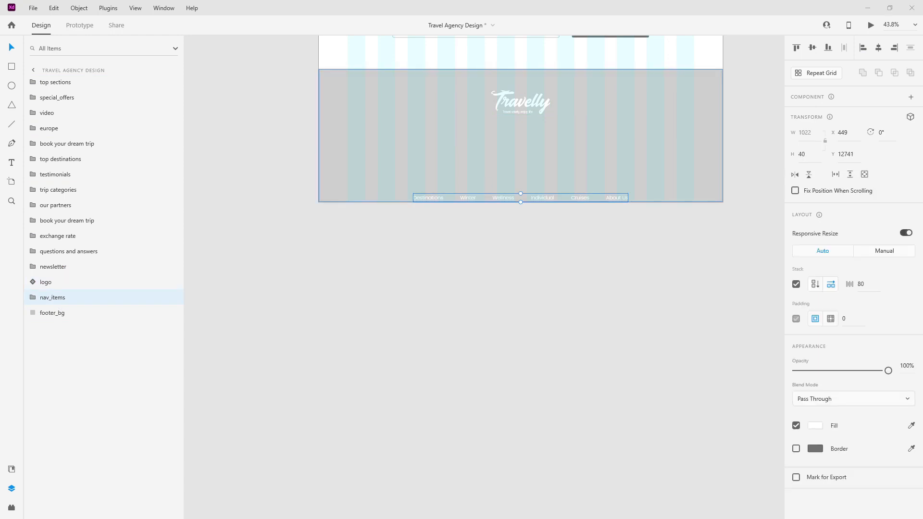
left_click_drag(534, 194, 541, 119)
key("shift+Down")
key("shift+Down")
key("shift+Down")
key("shift+Down")
key("shift+Down")
key("shift+Down")
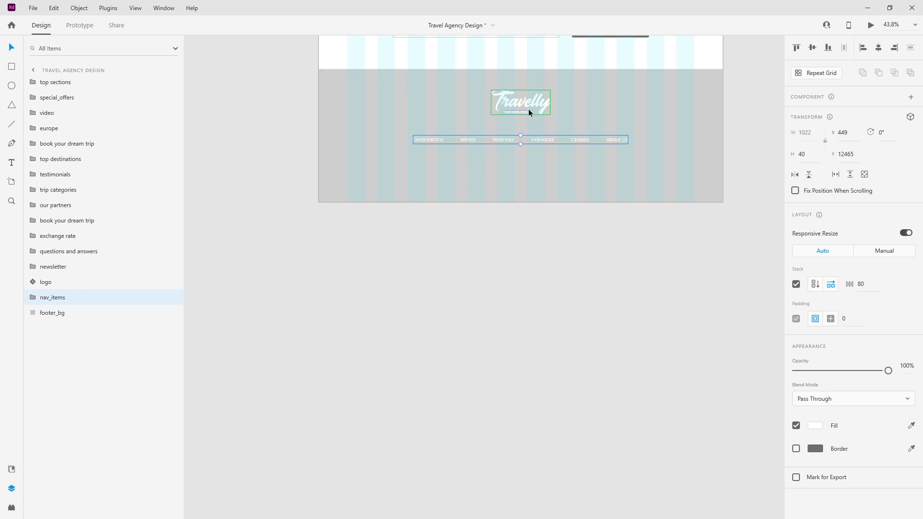
left_click_drag(437, 139, 371, 136)
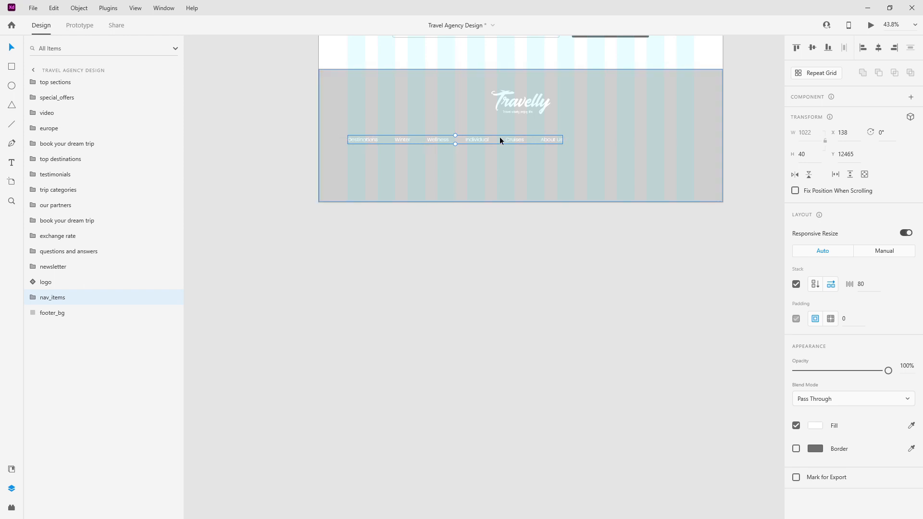
Step: Widen the stack spacing between the six nav links, Destinations to About Us, to 204
double_click(545, 141)
left_click_drag(546, 141, 642, 140)
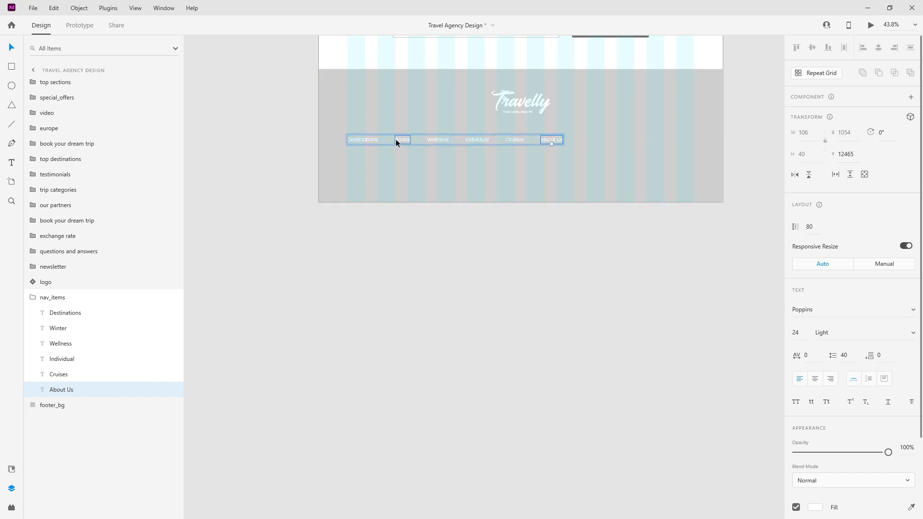
left_click_drag(389, 138, 413, 138)
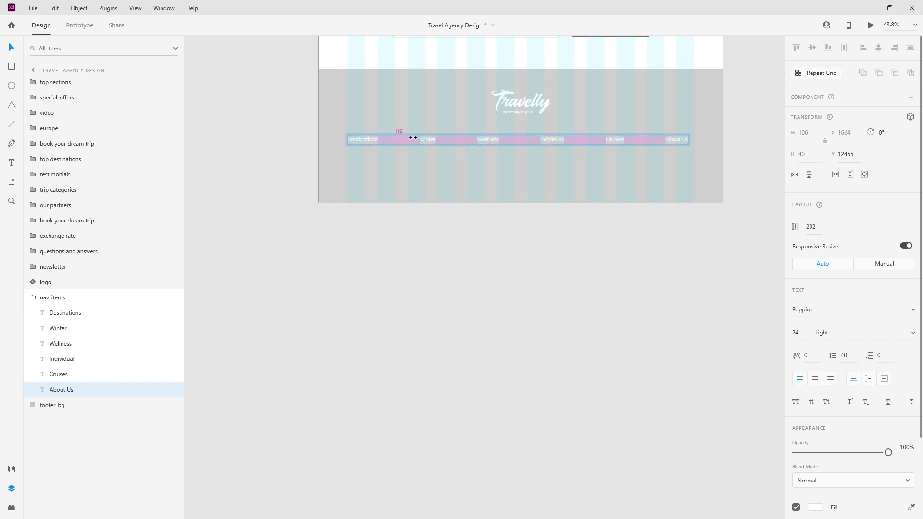
scroll(713, 137, "up", 5, "ctrl")
scroll(735, 138, "up", 3, "ctrl")
scroll(618, 129, "down", 2, "ctrl")
left_click_drag(354, 202, 356, 200)
scroll(645, 258, "down", 6, "ctrl")
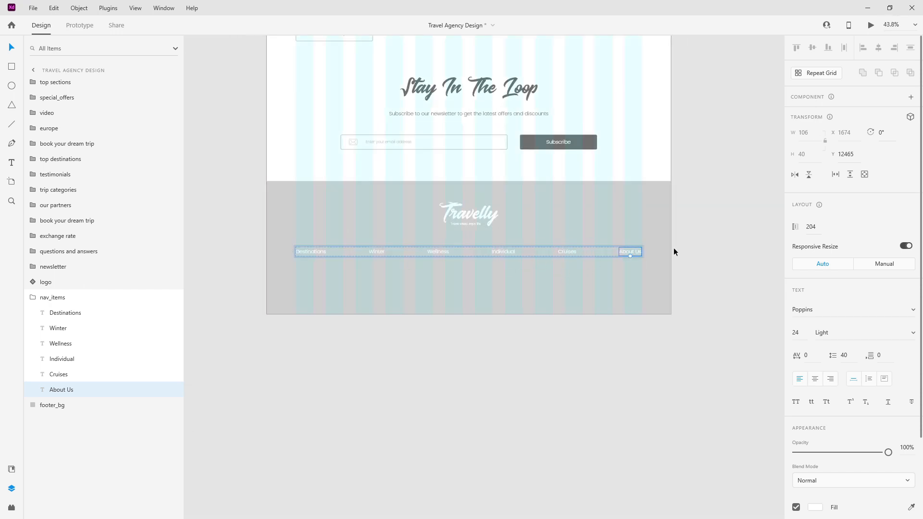
left_click(33, 298)
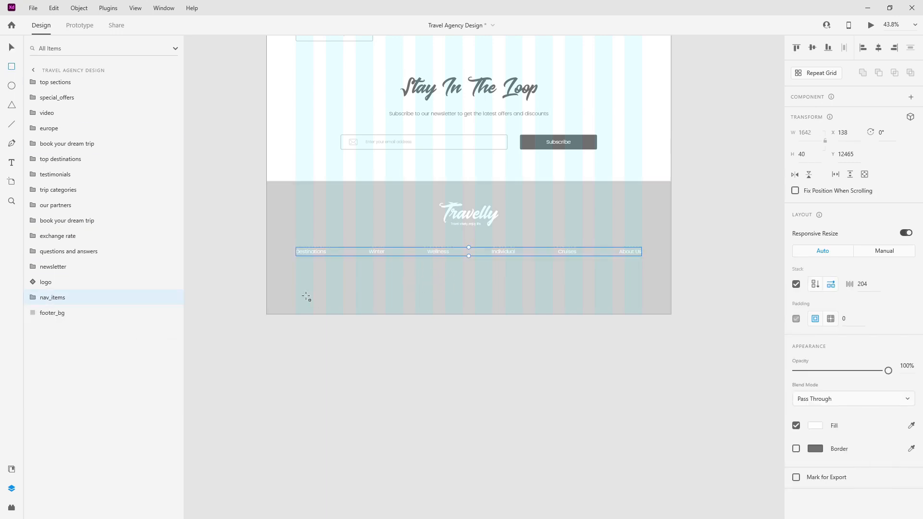
Step: Duplicate footer_bg and rename the copy 'divider'
left_click(62, 313)
key("ctrl+d")
double_click(59, 313)
type("divider")
key("Return")
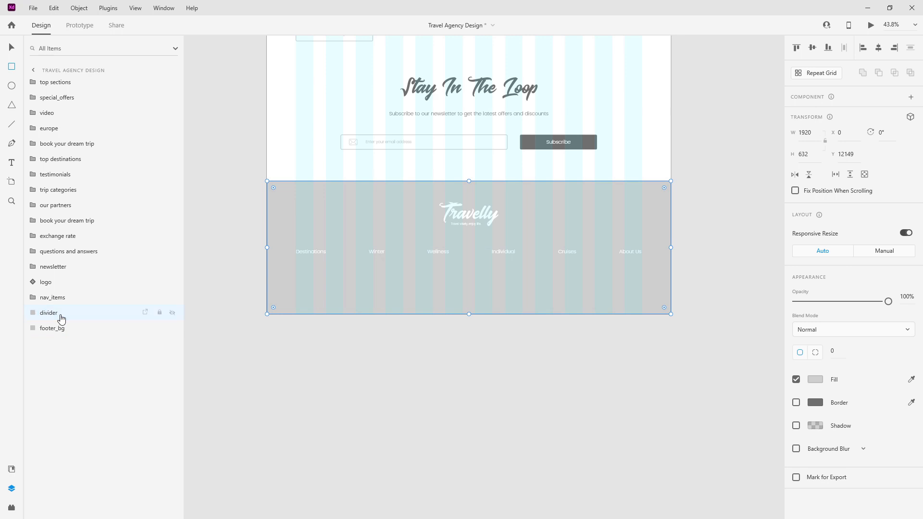
Step: Fill the divider with plain-white from Assets and make it 1 px tall
left_click(12, 469)
scroll(61, 162, "up", 6)
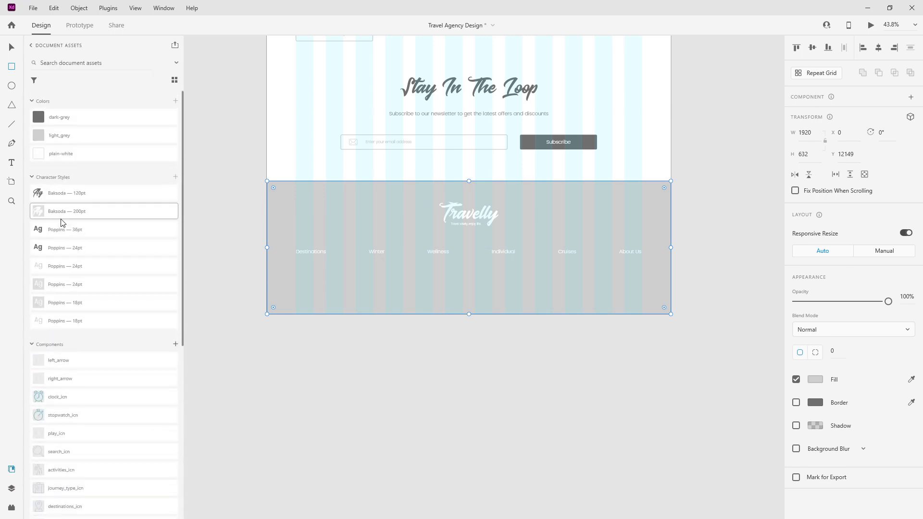
left_click(91, 154)
left_click(11, 489)
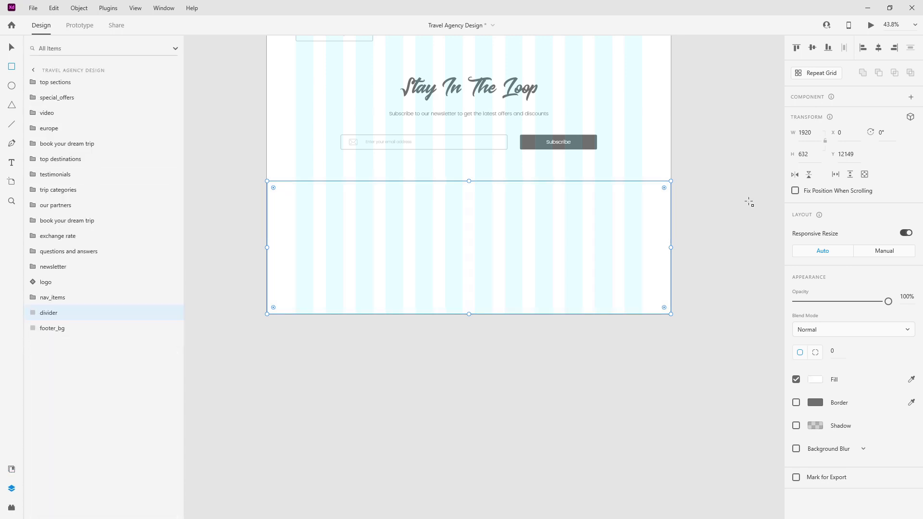
left_click(809, 154)
key("Return")
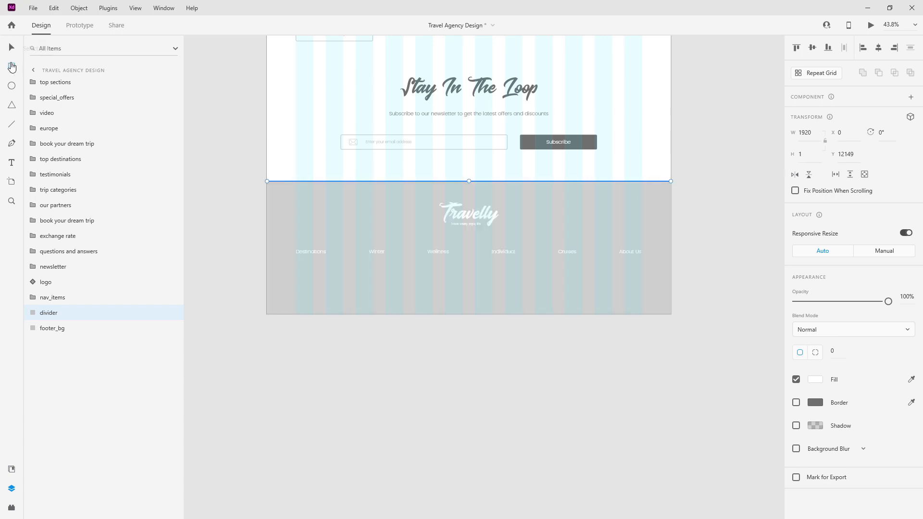
Step: Measure the nav row width with a temporary rectangle, then set the divider width to 1640
mouse_move(295, 278)
left_mouse_down()
mouse_move(336, 291)
mouse_move(641, 290)
left_mouse_up()
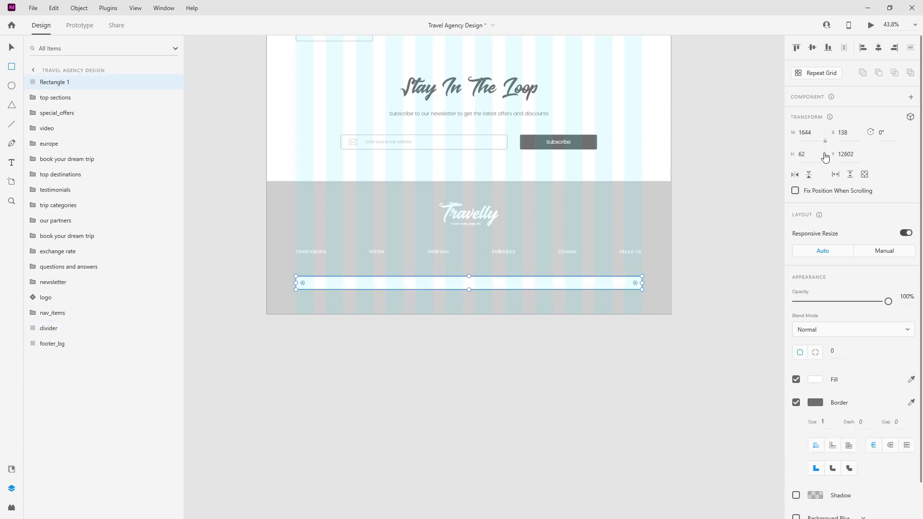
left_click(534, 287)
left_click(12, 47)
key("Delete")
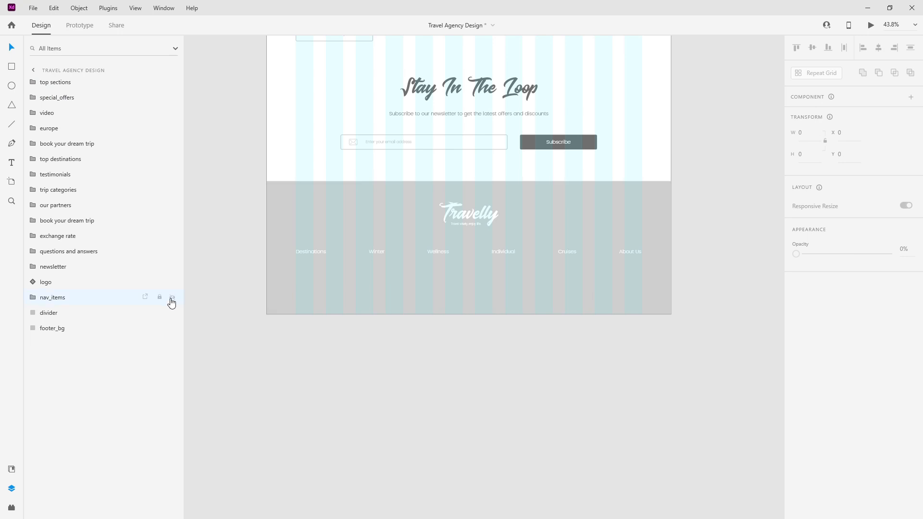
left_click(808, 133)
type("1640")
key("Return")
Step: Centre the divider on the artboard and nudge it just below the nav links
key("shift+Down")
key("shift+Down")
key("shift+Down")
key("shift+Down")
key("shift+Down")
key("shift+Down")
key("shift+Down")
key("shift+Down")
key("shift+Down")
key("shift+Down")
key("shift+Down")
key("shift+Down")
key("shift+Down")
key("shift+Down")
key("shift+Down")
key("shift+Down")
key("shift+Down")
key("shift+Down")
key("shift+Down")
key("shift+Down")
key("shift+Down")
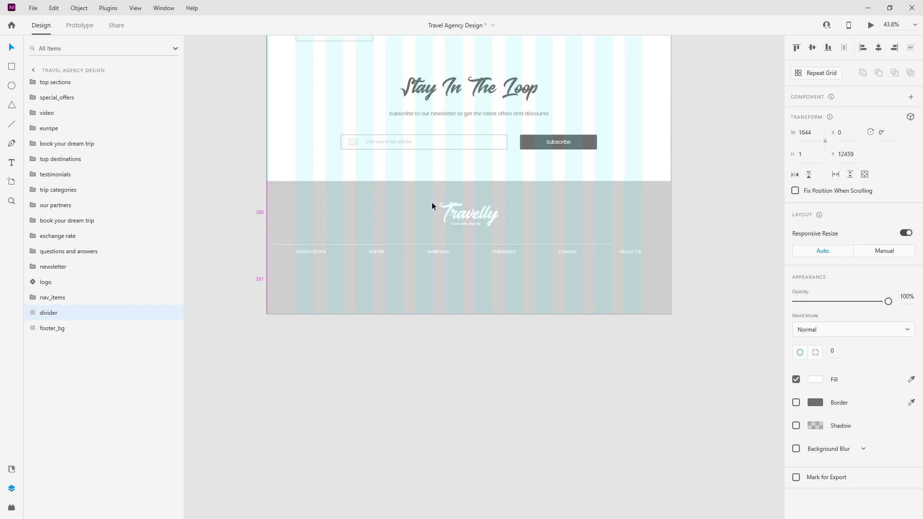
left_click(878, 48)
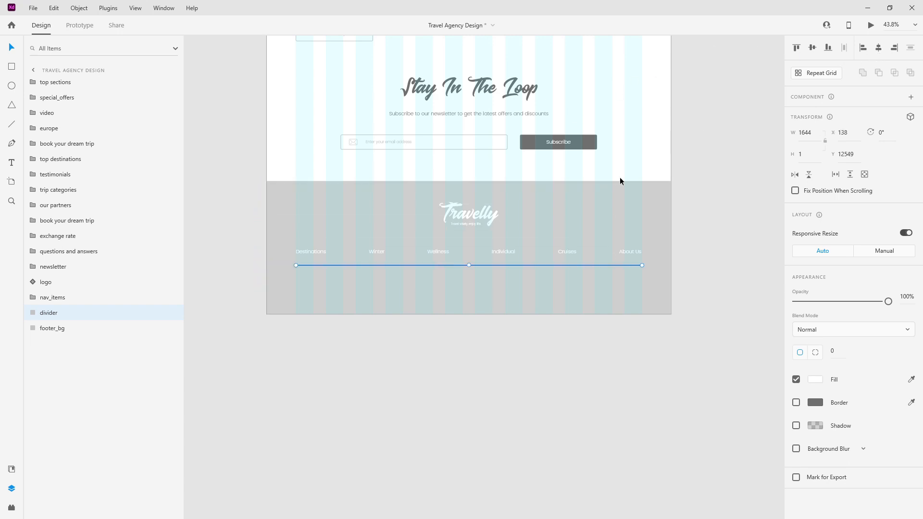
key("Up")
key("Up")
key("Up")
key("shift+Down")
key("shift+Down")
key("shift+Down")
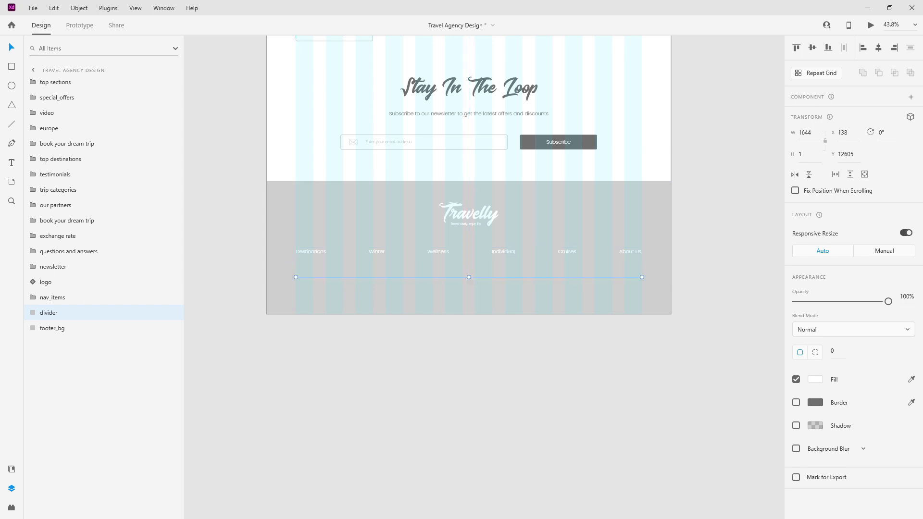
key("shift+Up")
key("shift+Up")
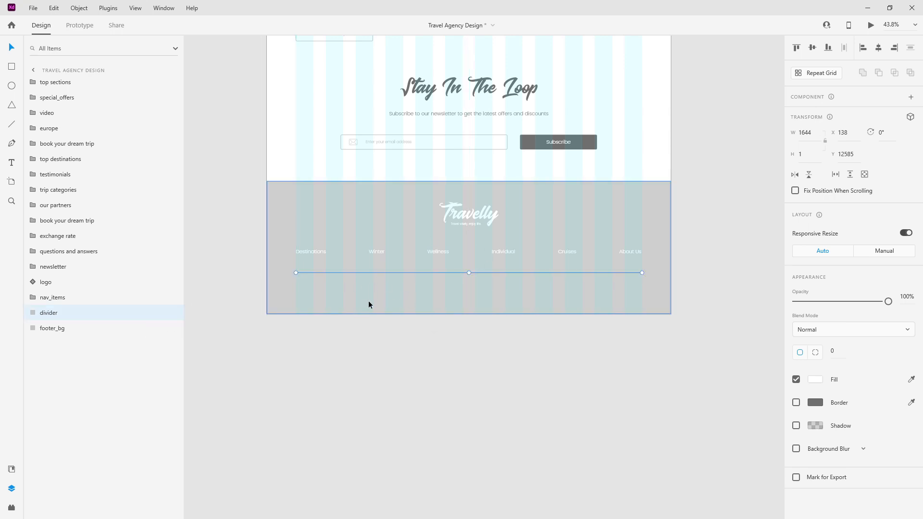
left_click(14, 469)
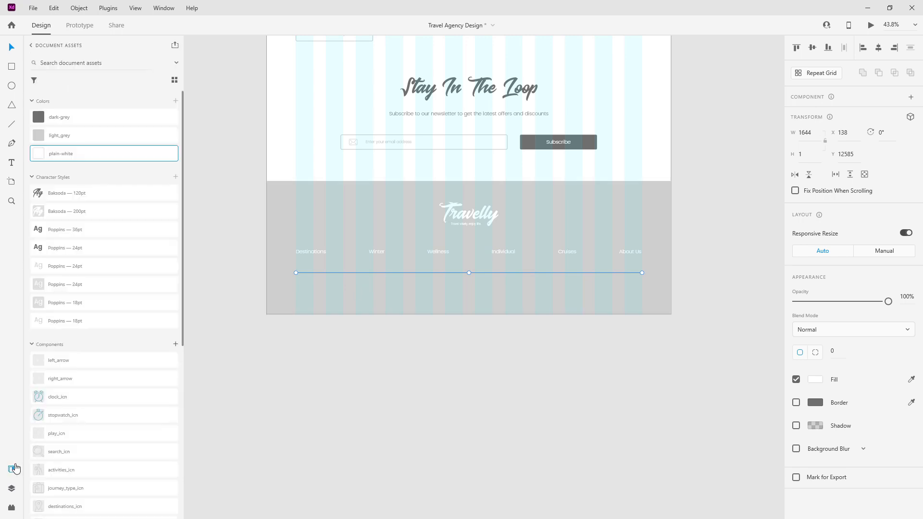
Step: Drag the Facebook, Instagram and YouTube icons from Assets into a row below the divider
scroll(85, 312, "down", 5)
scroll(84, 311, "up", 3)
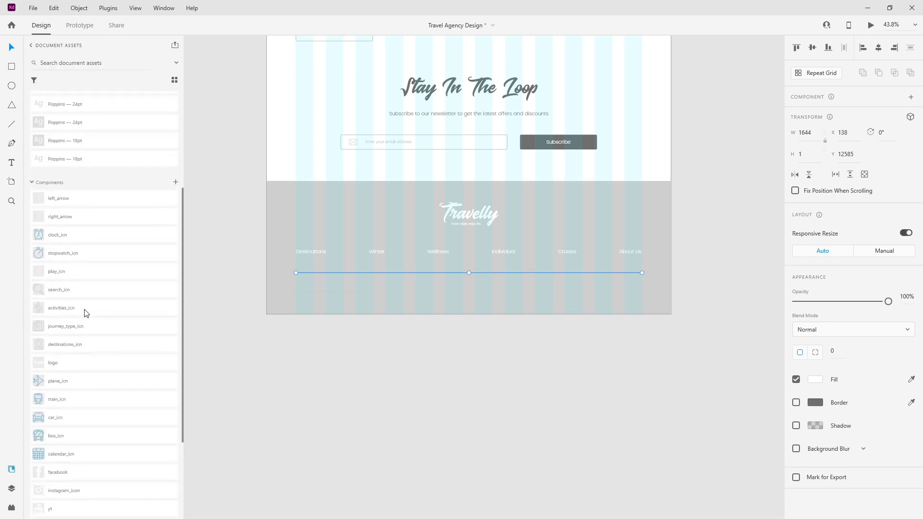
scroll(85, 317, "down", 3)
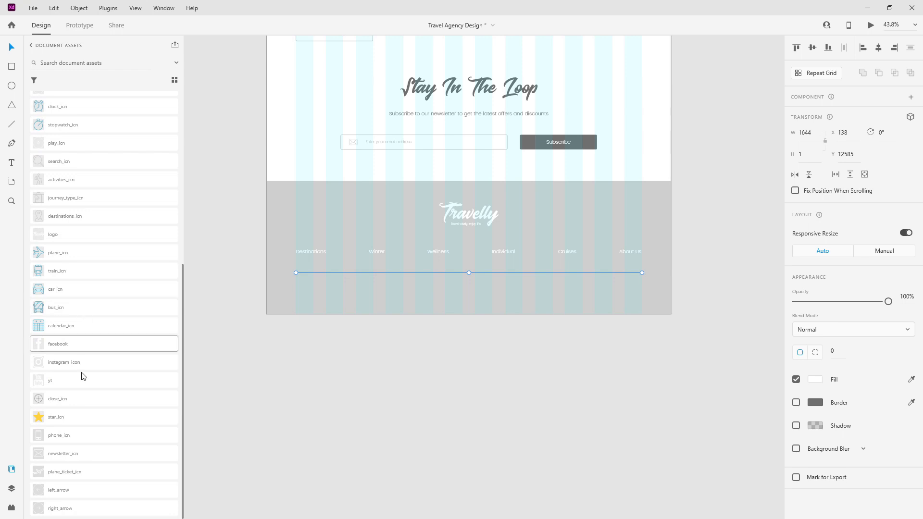
left_click_drag(82, 349, 300, 296)
left_click_drag(91, 362, 341, 299)
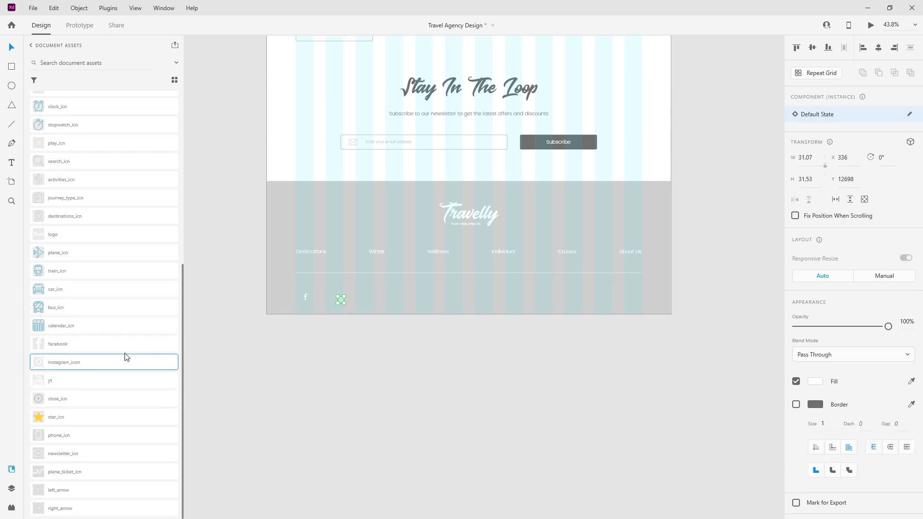
left_click_drag(82, 381, 373, 302)
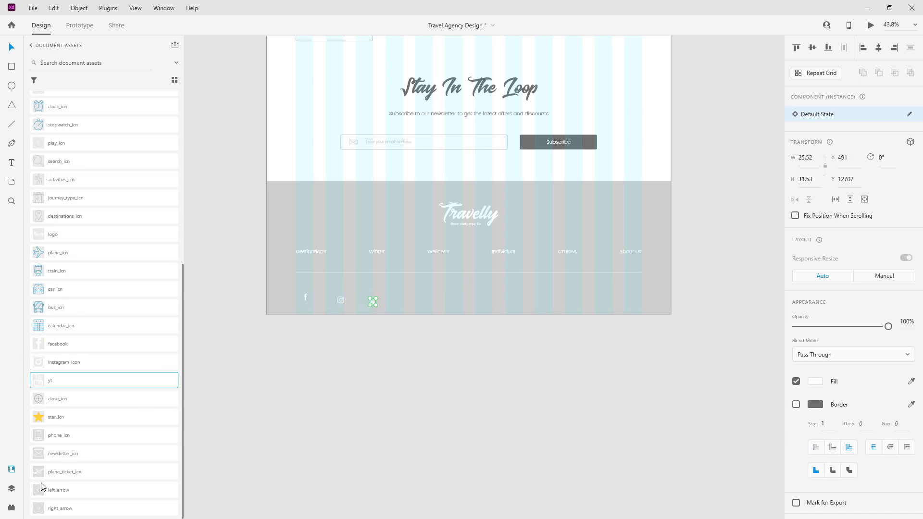
Step: Align the three icons vertically and move the facebook layer to the top
left_click(10, 488)
left_click(47, 113, "shift")
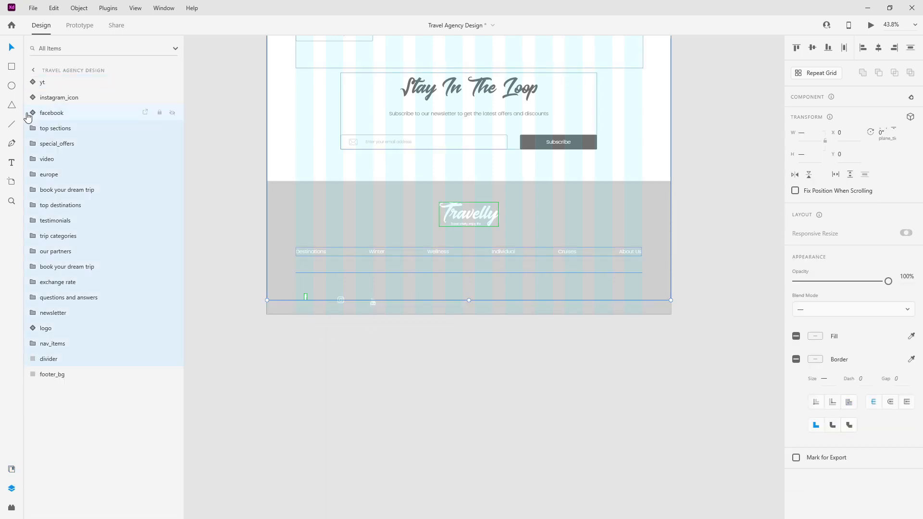
left_click(57, 83)
left_click(59, 114, "shift")
left_click(812, 47)
left_click(99, 113)
left_click_drag(109, 120, 82, 88)
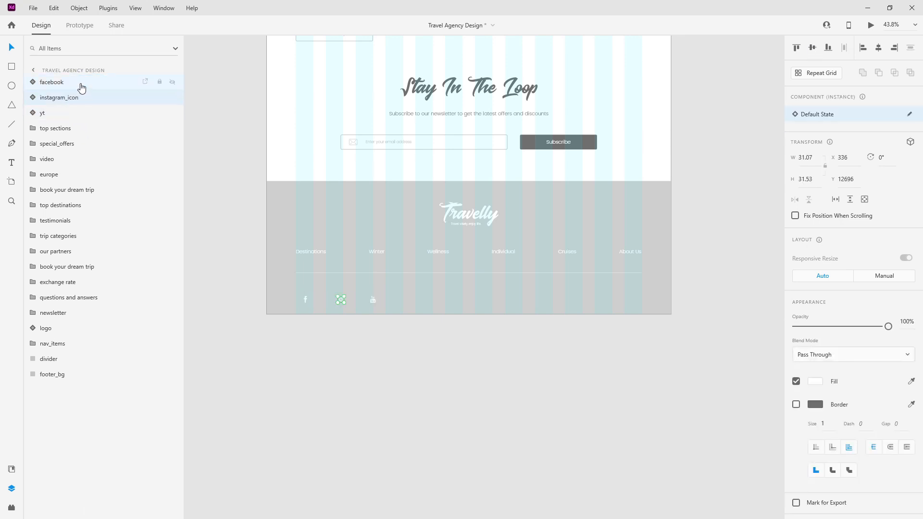
Step: Group the three icons with Ctrl+G and name the group 'social'
left_click(72, 117, "shift")
key("ctrl+g")
double_click(52, 84)
type("social")
key("Return")
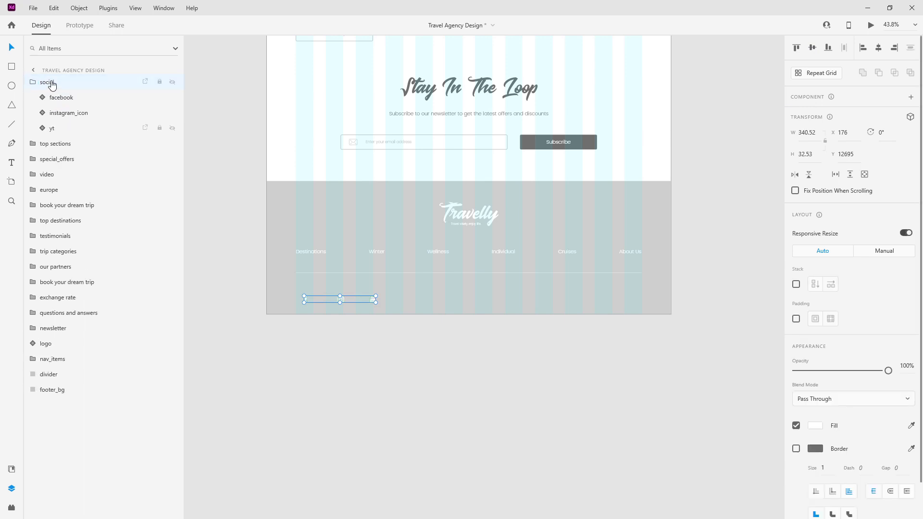
left_click(33, 82)
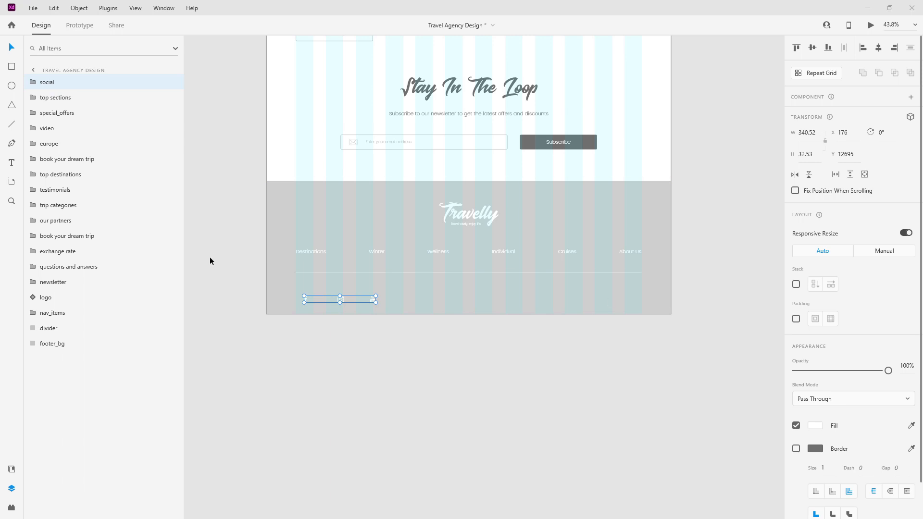
Step: Turn on Stack for the social group with 60 spacing between icons
left_click(795, 285)
left_click(863, 285)
type("60")
key("Return")
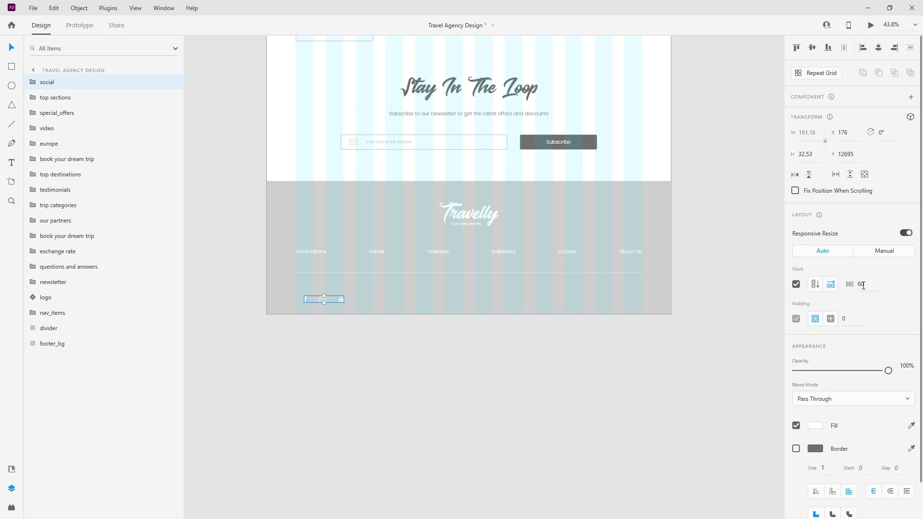
scroll(365, 284, "up", 5)
Step: Place the social group at X 138, 80 below the divider, layered just above footer_bg
key("ctrl+shift+apostrophe")
left_click_drag(363, 320, 330, 313)
key("ctrl+z")
key("alt")
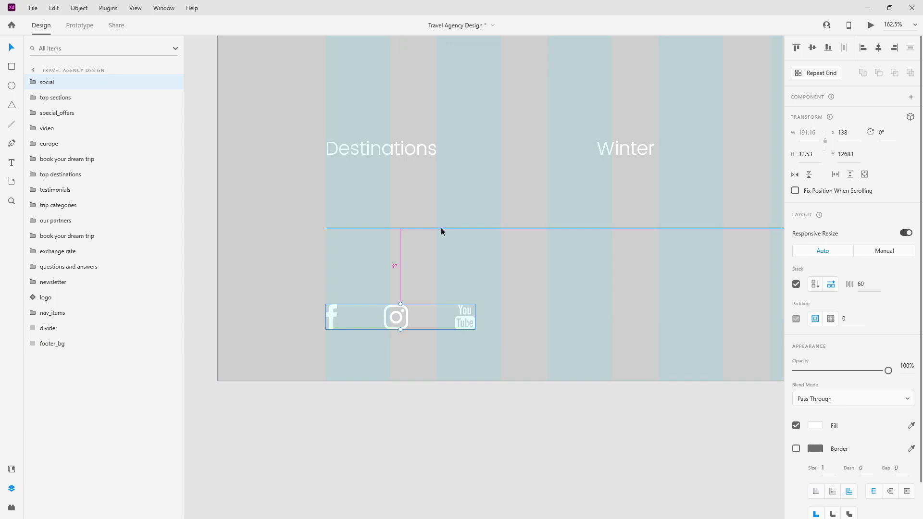
key("Down")
key("Down")
key("Down")
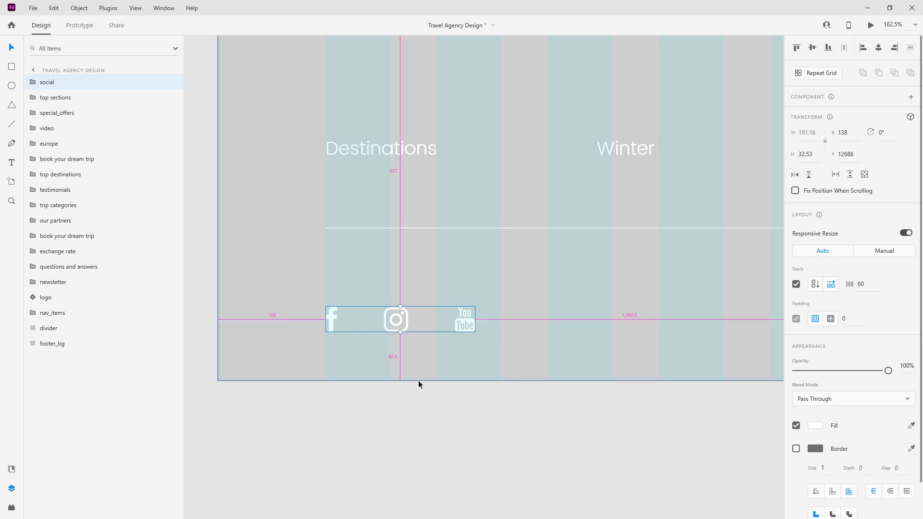
scroll(310, 318, "down", 5)
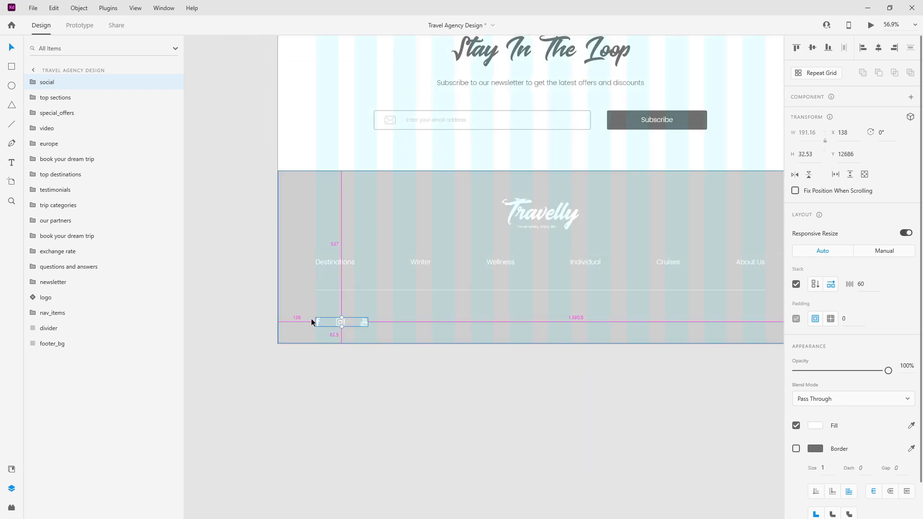
left_click(328, 266)
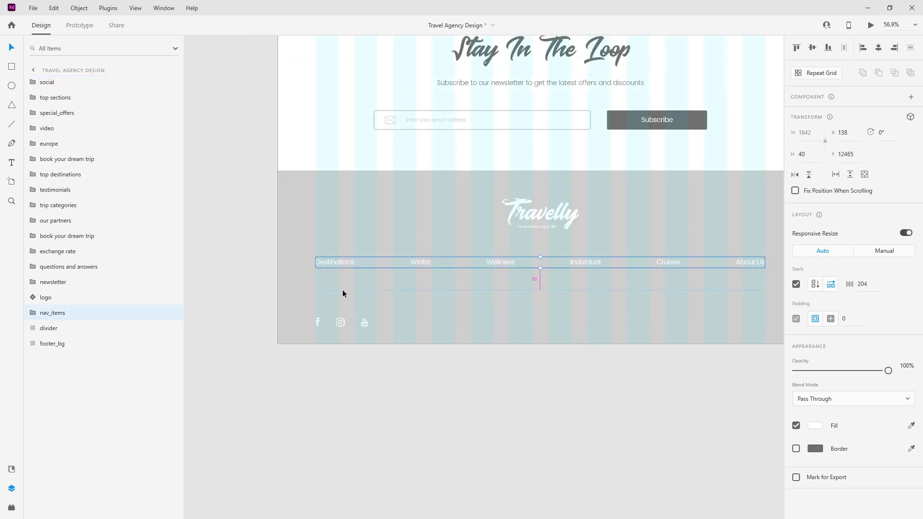
left_click(341, 322)
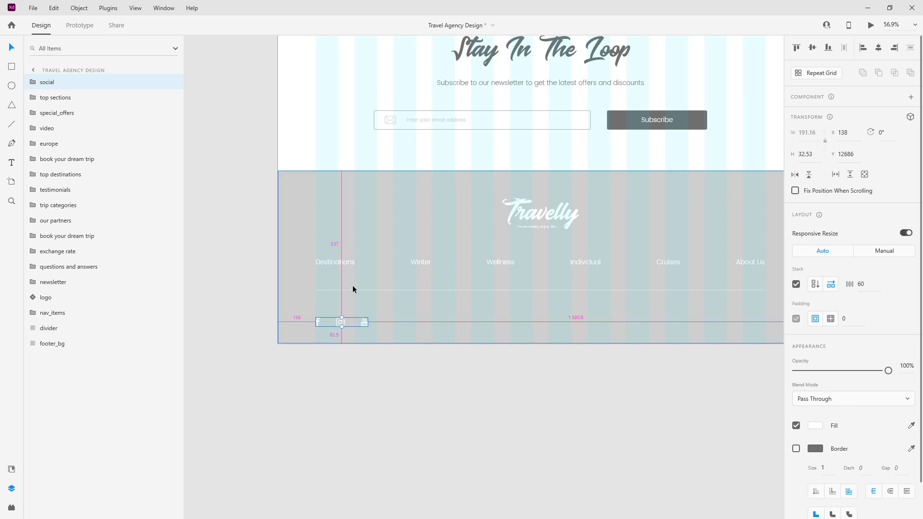
key("shift+Up")
key("shift+Up")
key("alt")
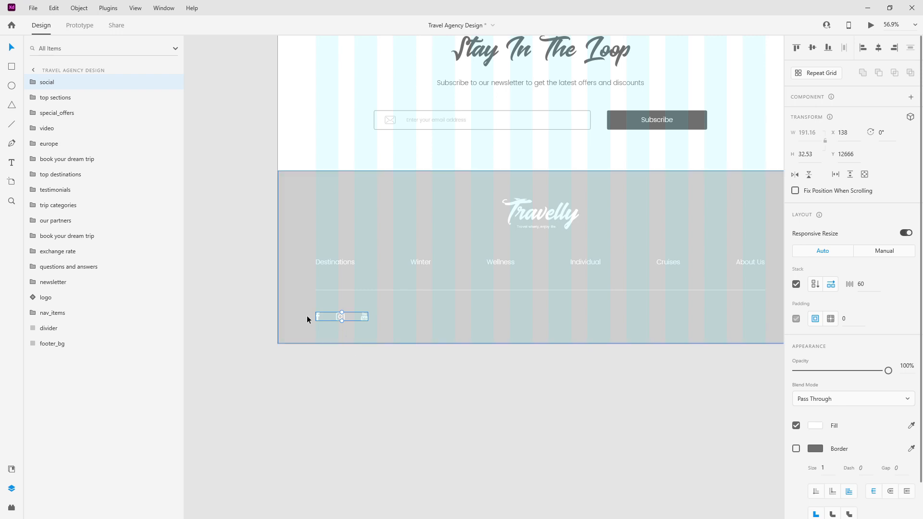
scroll(291, 313, "down", 3)
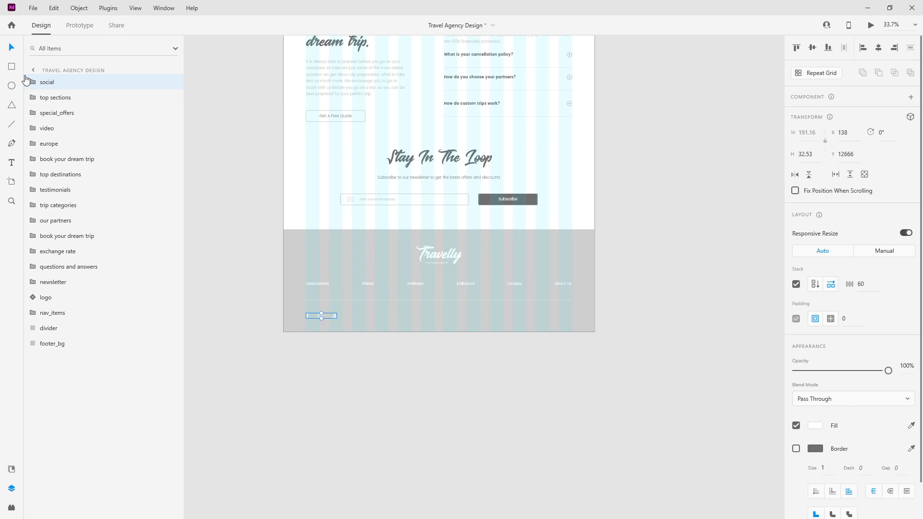
left_click_drag(48, 84, 48, 336)
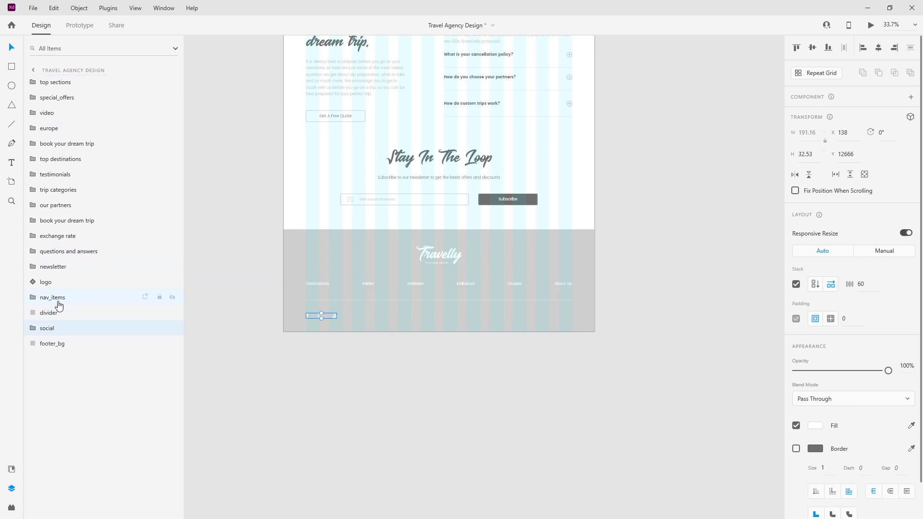
Step: Duplicate the nav links row and rename the copy 'bottom text'
left_click(58, 303)
key("ctrl+d")
left_click_drag(59, 303, 55, 345)
double_click(54, 343)
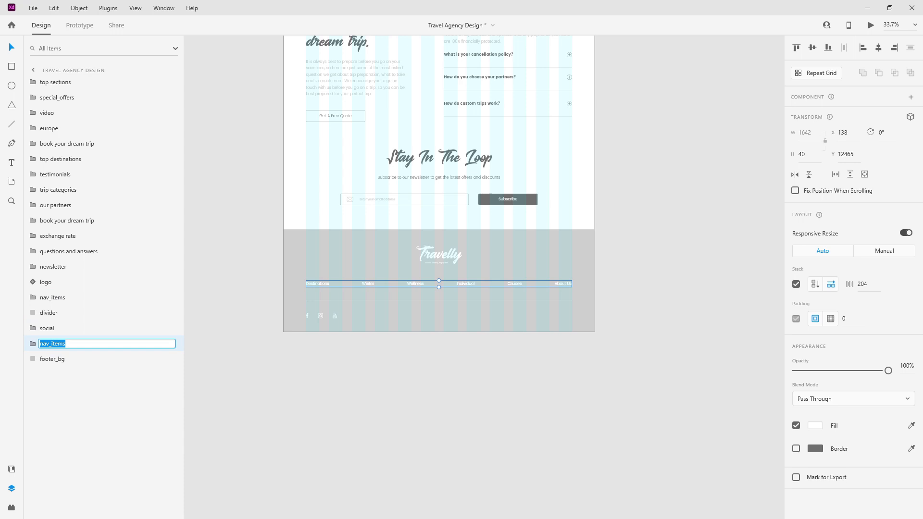
key("alt+Tab")
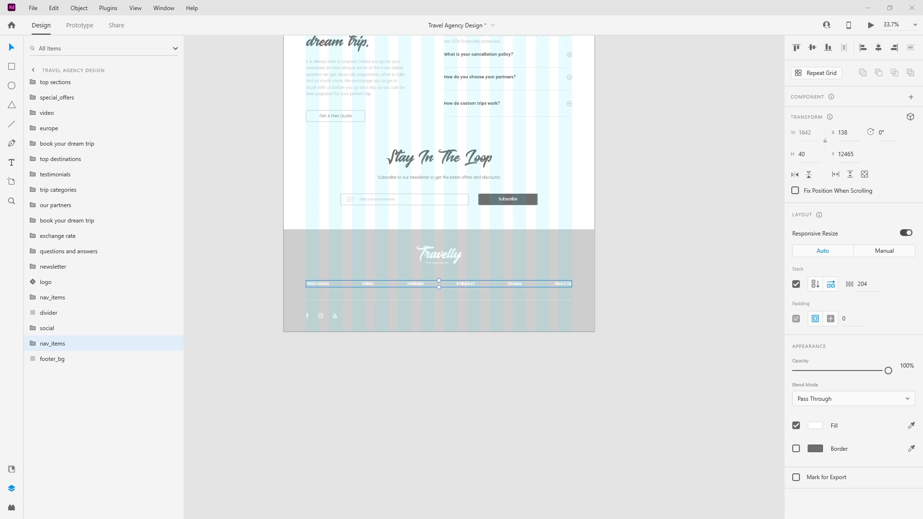
double_click(58, 345)
type("bottom text")
key("Return")
Step: Delete Wellness through About Us from bottom text, keeping Destinations and Winter
left_click(33, 343)
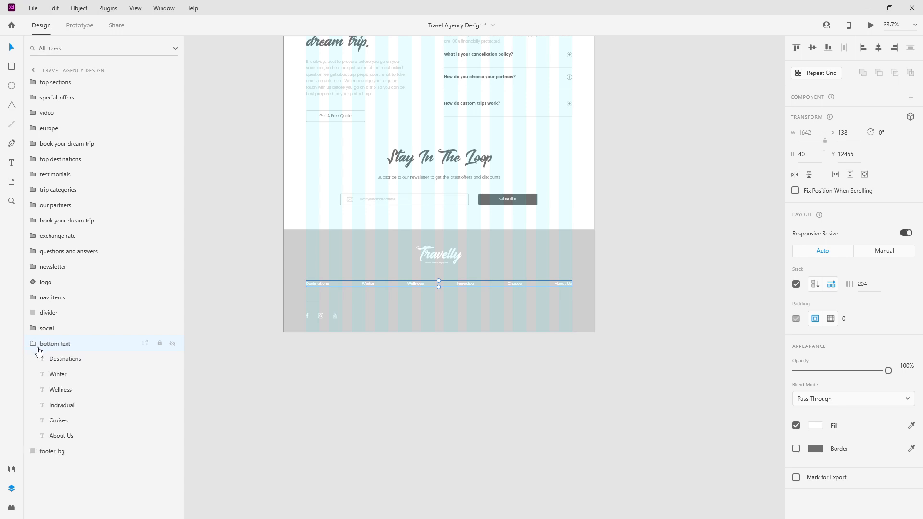
left_click(65, 375)
left_click(62, 390)
left_click(67, 435, "shift")
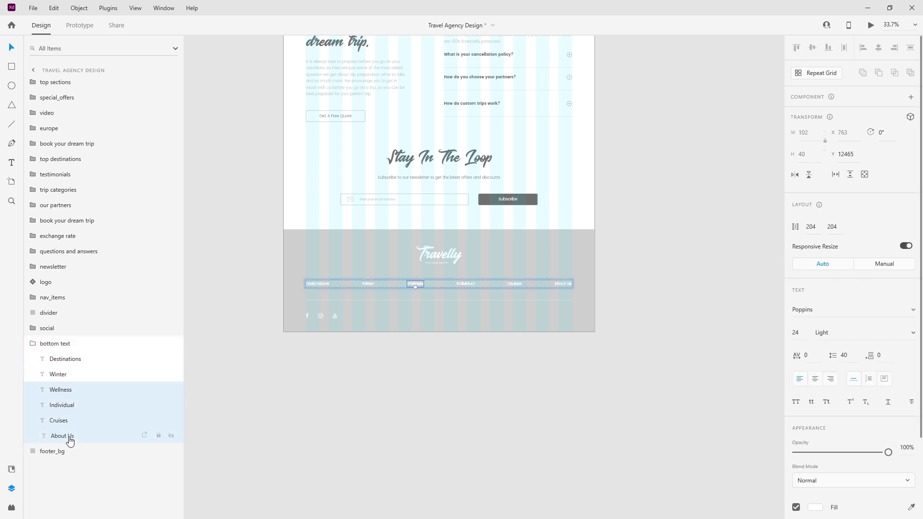
key("Delete")
Step: Move bottom text down level with the social icons, middle-align them, and shift it right to X 604
scroll(333, 305, "up", 5)
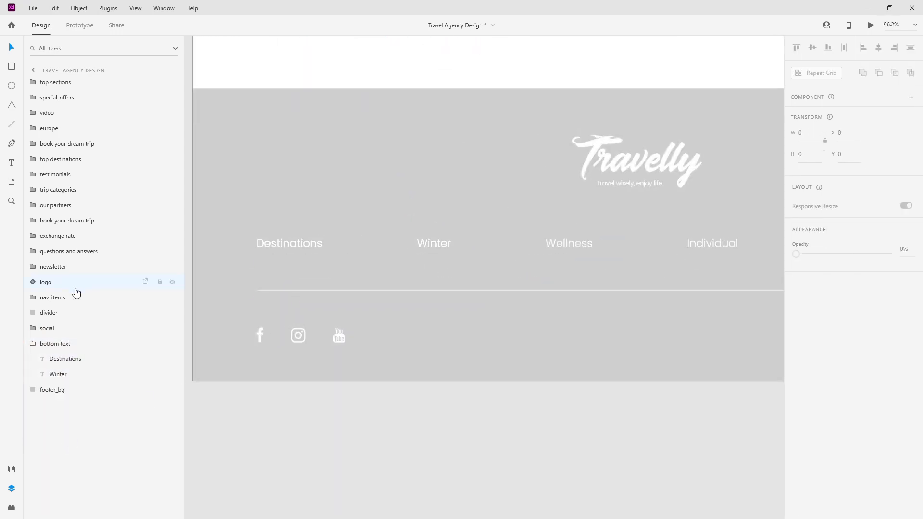
left_click(38, 342)
key("shift+Down")
key("shift+Down")
key("shift+Down")
key("shift+Down")
key("shift+Down")
key("shift+Down")
key("shift+Down")
key("shift+Down")
key("shift+Down")
key("shift+Down")
key("shift+Down")
key("shift+Down")
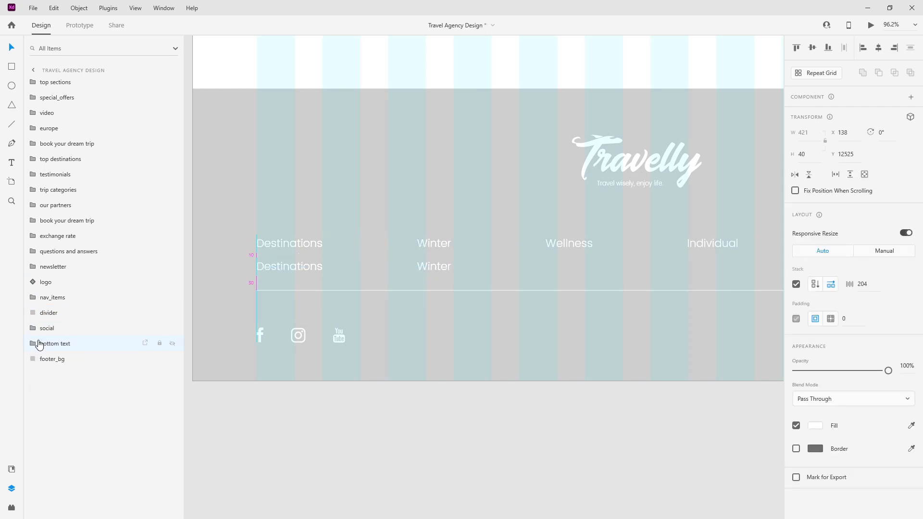
key("shift+Down")
key("shift+Down")
key("shift+Down")
key("shift+Down")
key("shift+Down")
key("shift+Down")
key("shift+Down")
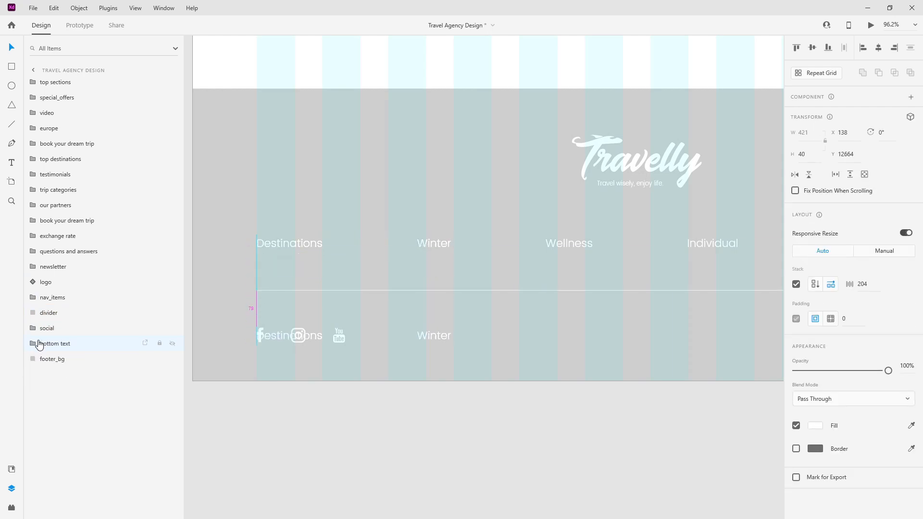
left_click(55, 329, "shift")
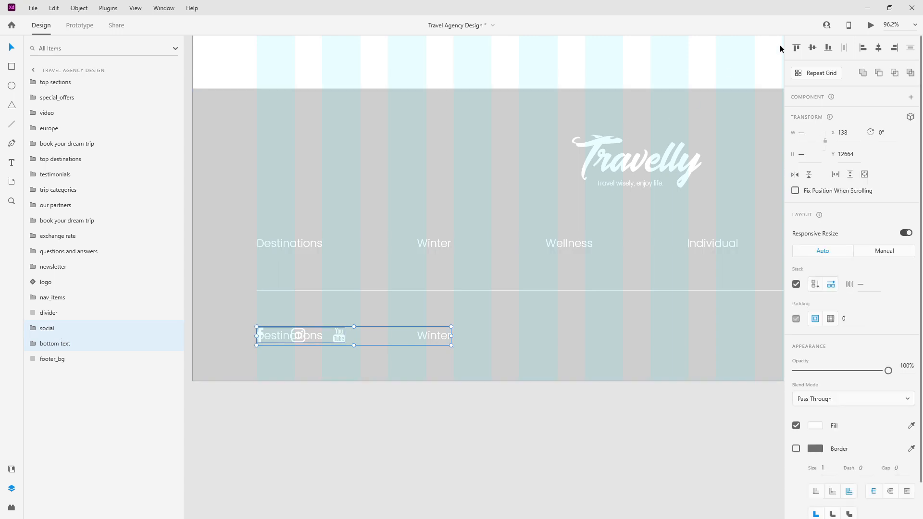
left_click(811, 48)
key("alt")
key("Down")
key("Down")
left_click(92, 342)
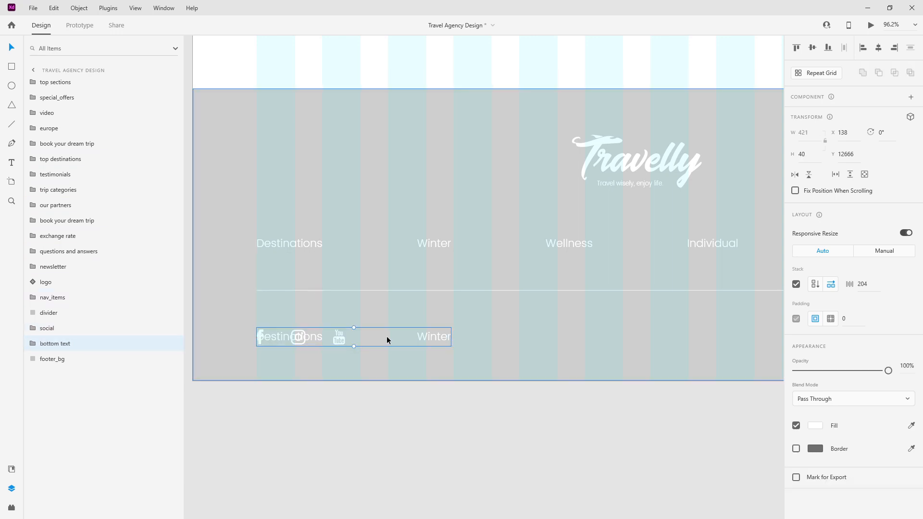
left_click_drag(457, 335, 638, 332)
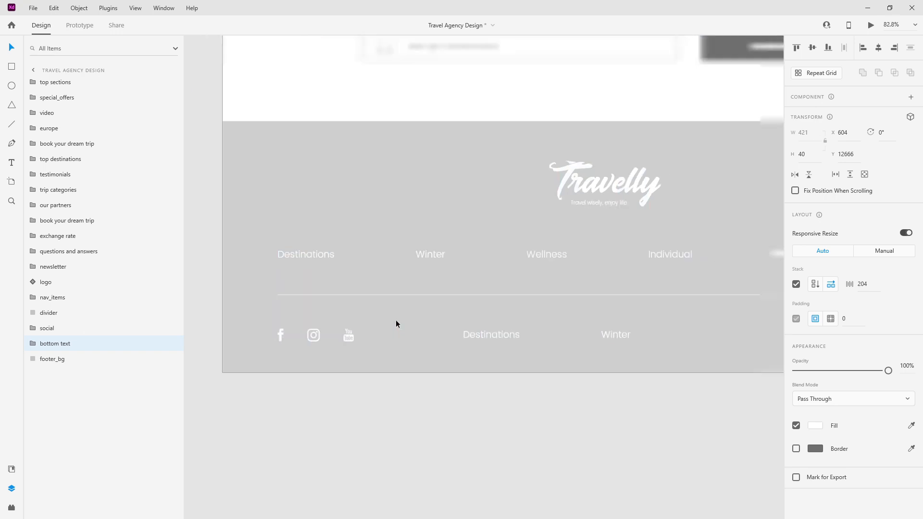
Step: Replace the Destinations text with ©Travelly 2021
scroll(396, 319, "down", 3)
left_click(27, 344)
left_click(64, 378)
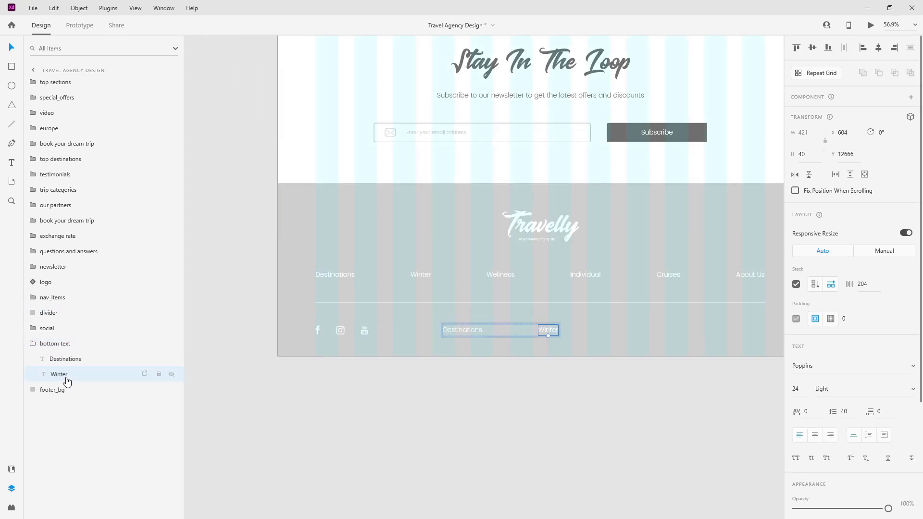
double_click(460, 331)
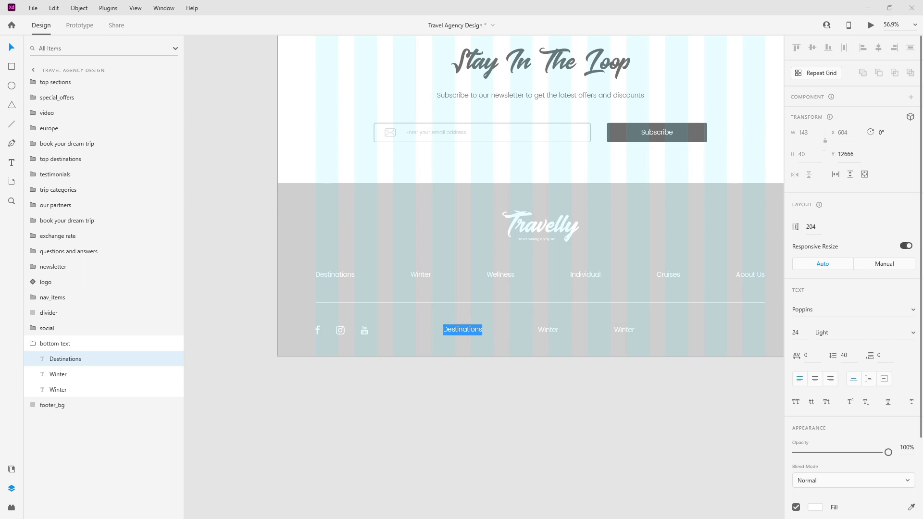
type("©Travelly 2021")
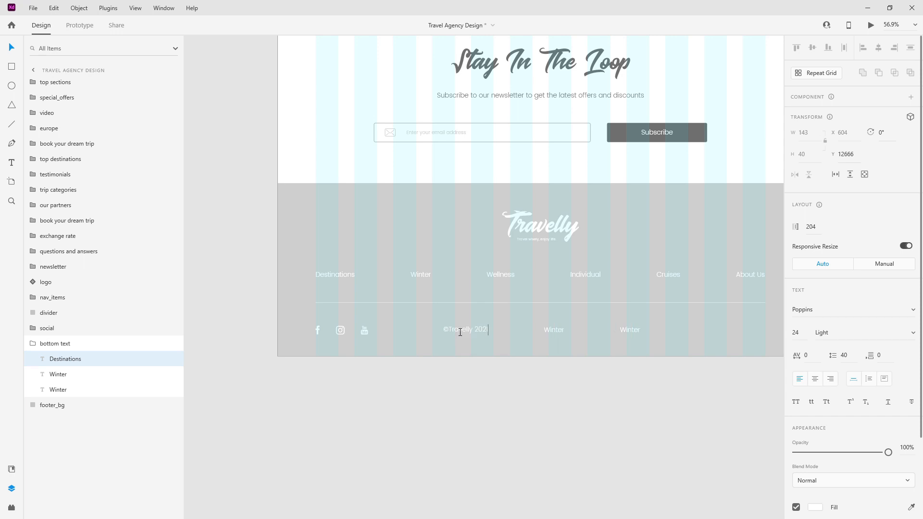
left_click(553, 331)
Step: Change the two Winter texts to 'Terms And Conditions' and 'Privacy Policy'
double_click(559, 330)
type("T")
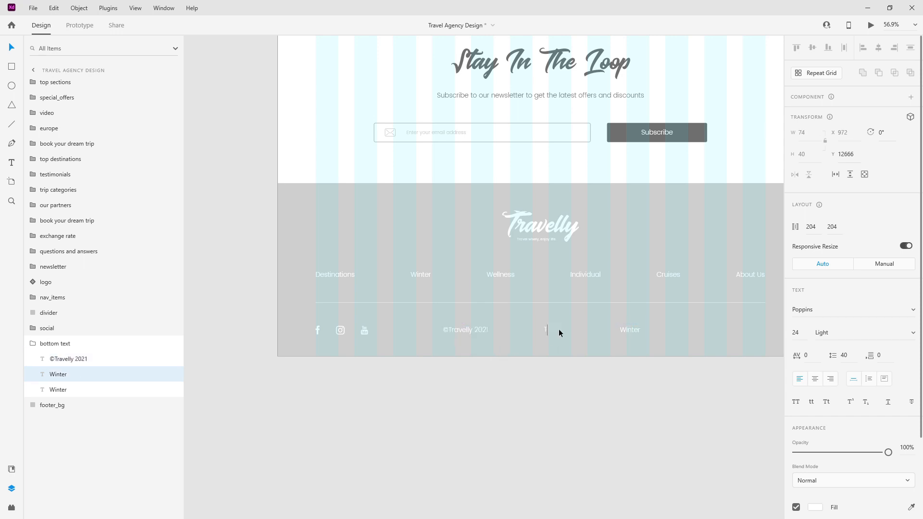
type("erms And Conditions")
key("Return")
key("Escape")
double_click(680, 331)
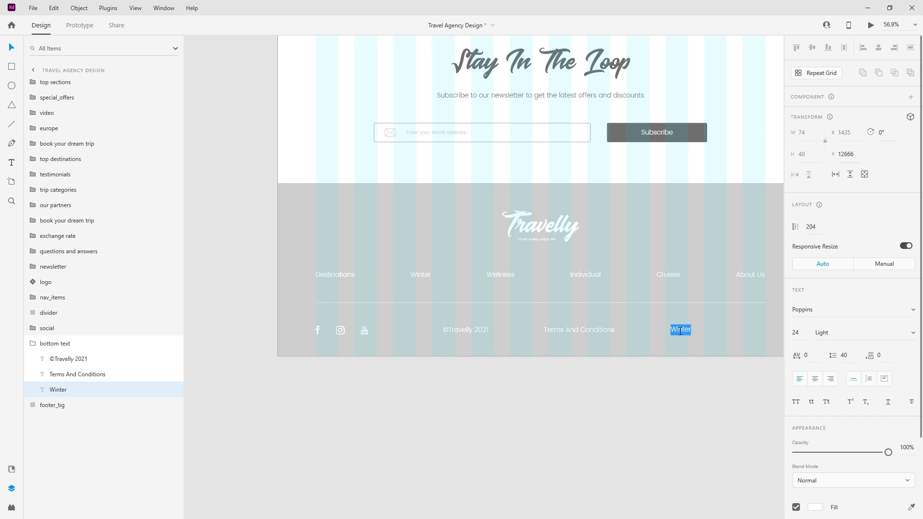
type("Privacy Policy")
key("Escape")
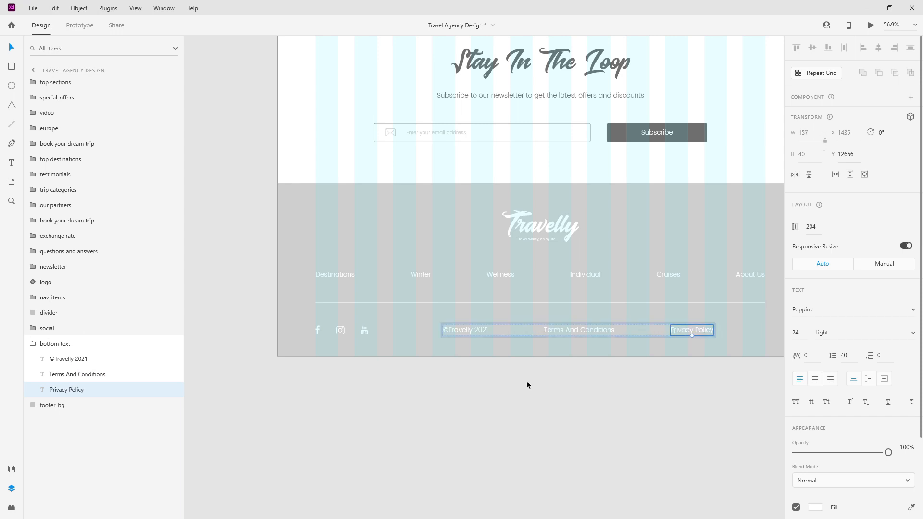
left_click(32, 343)
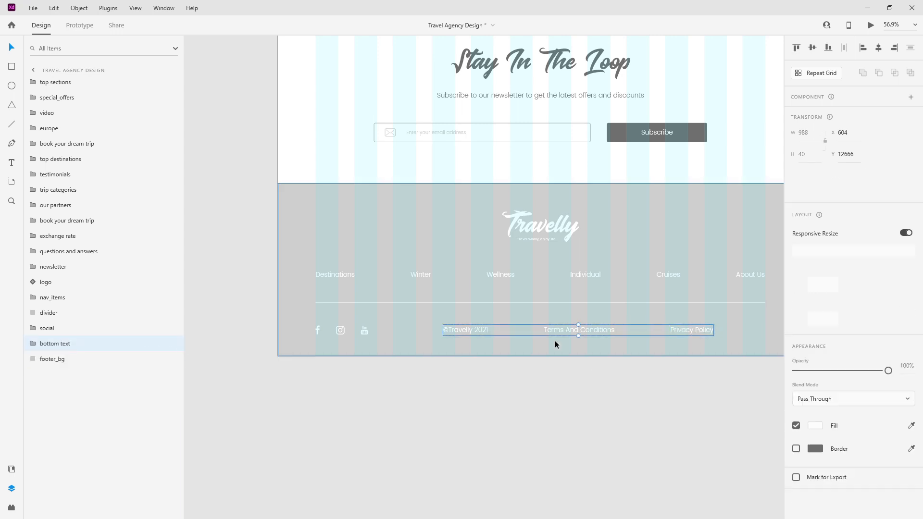
Step: Shift the bottom text row further right, using a vertical guide to check alignment
left_click(815, 285)
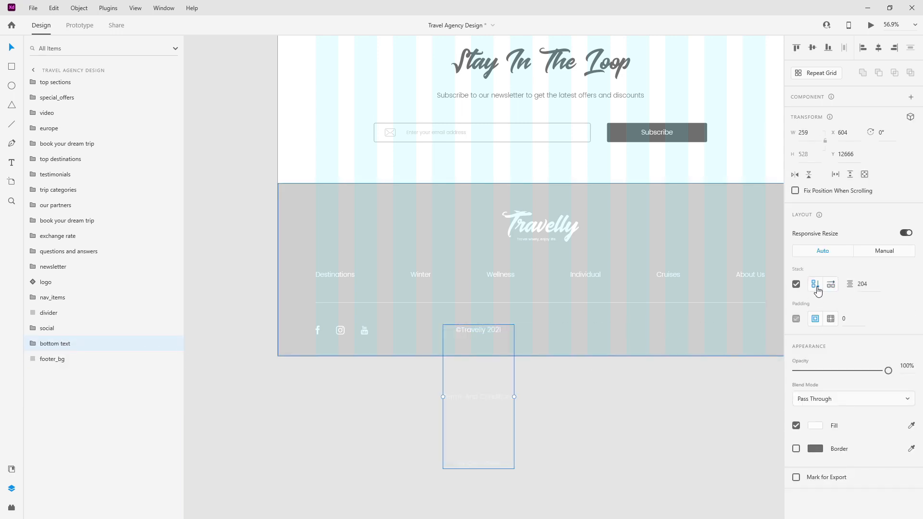
left_click_drag(481, 328, 543, 327)
left_click(831, 284)
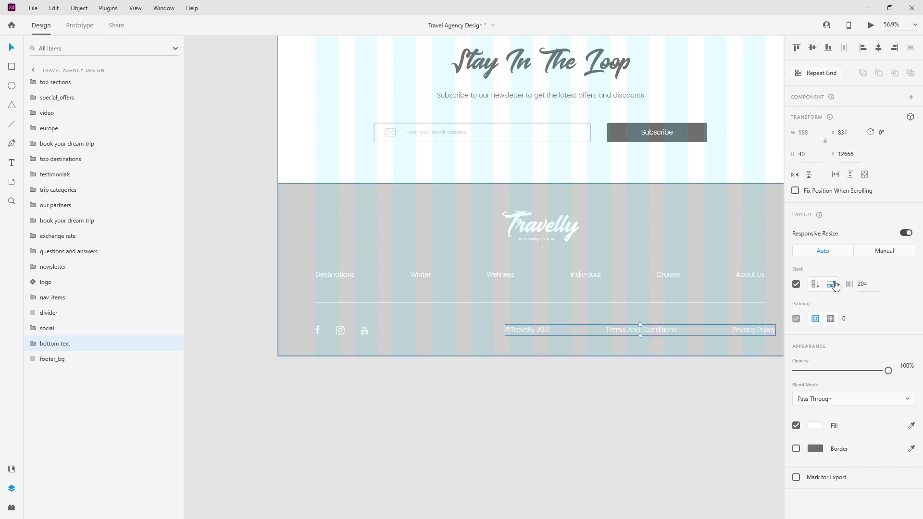
left_click_drag(539, 331, 550, 330)
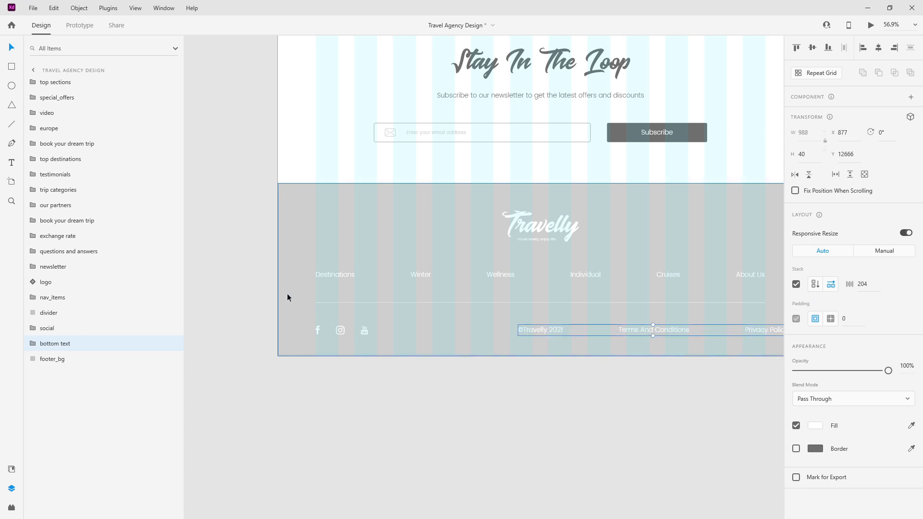
left_click_drag(273, 295, 192, 291)
scroll(467, 322, "down", 2)
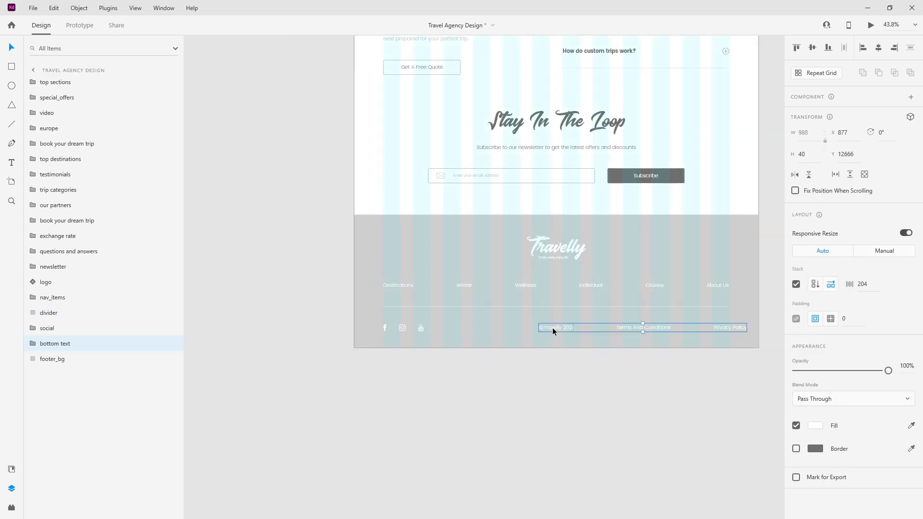
scroll(558, 328, "up", 4)
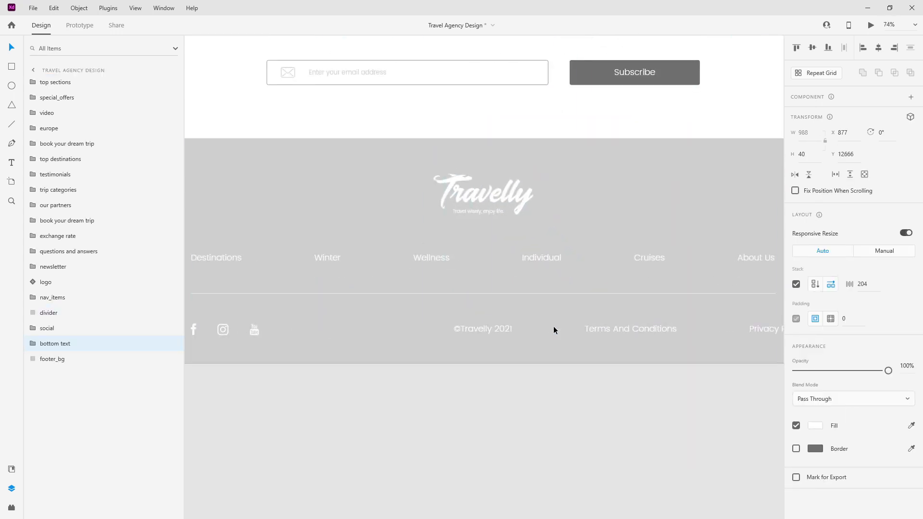
Step: Reduce the spacing between the bottom texts from 204 to 162
left_click(553, 326)
double_click(496, 330)
scroll(529, 313, "down", 2)
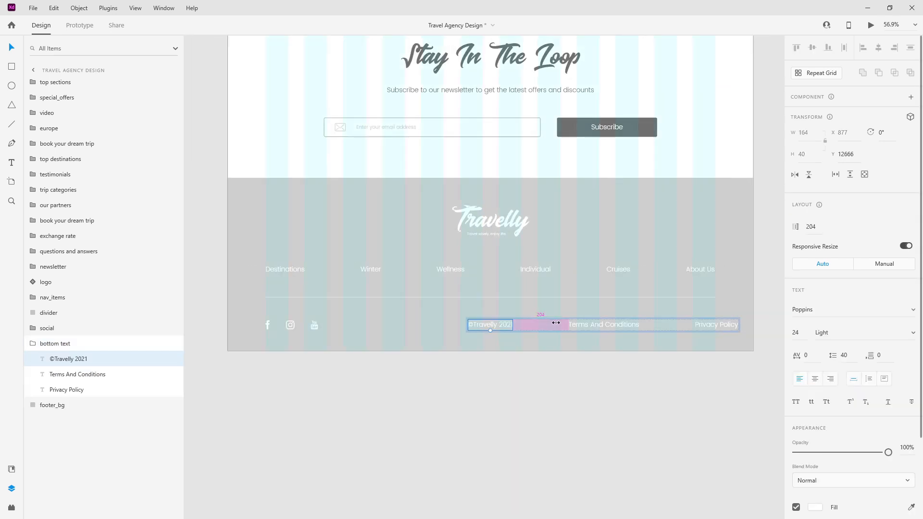
left_click_drag(554, 322, 533, 323)
scroll(715, 324, "up", 10)
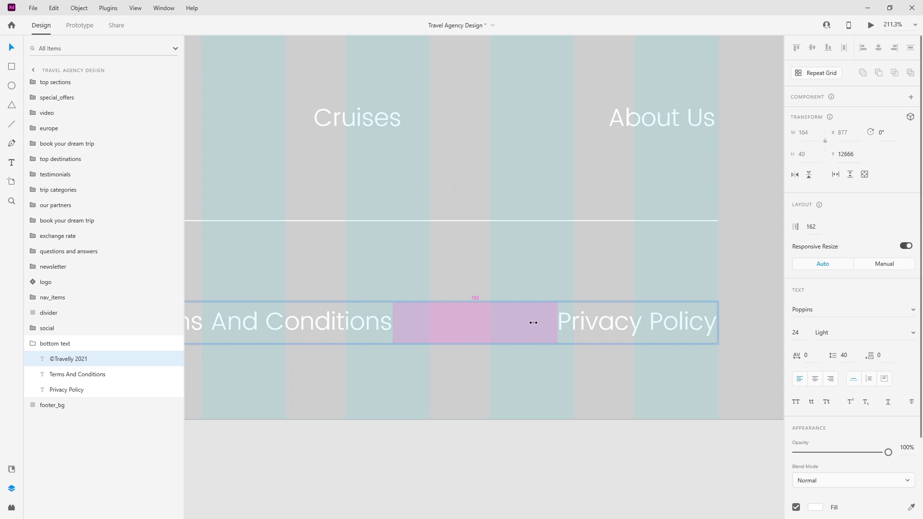
scroll(593, 342, "down", 15)
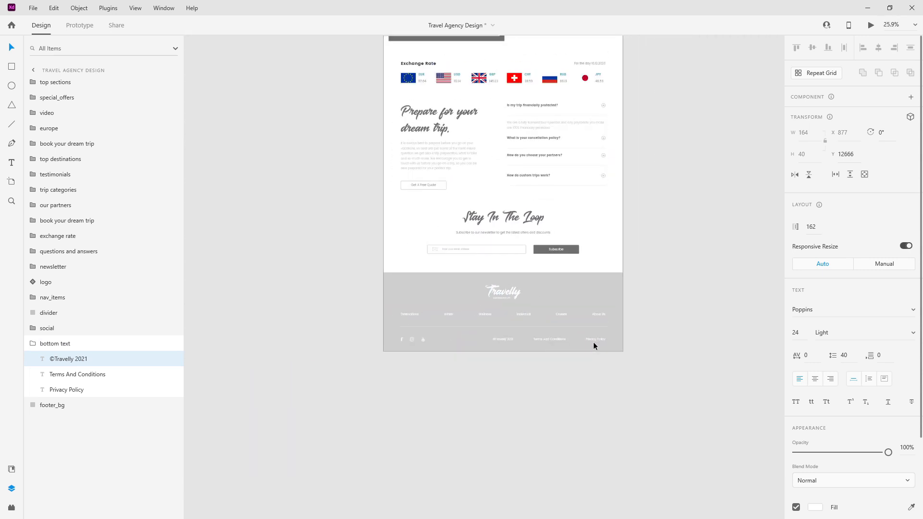
Step: Select every footer layer in Layers, from the logo down to footer_bg
left_click(546, 356)
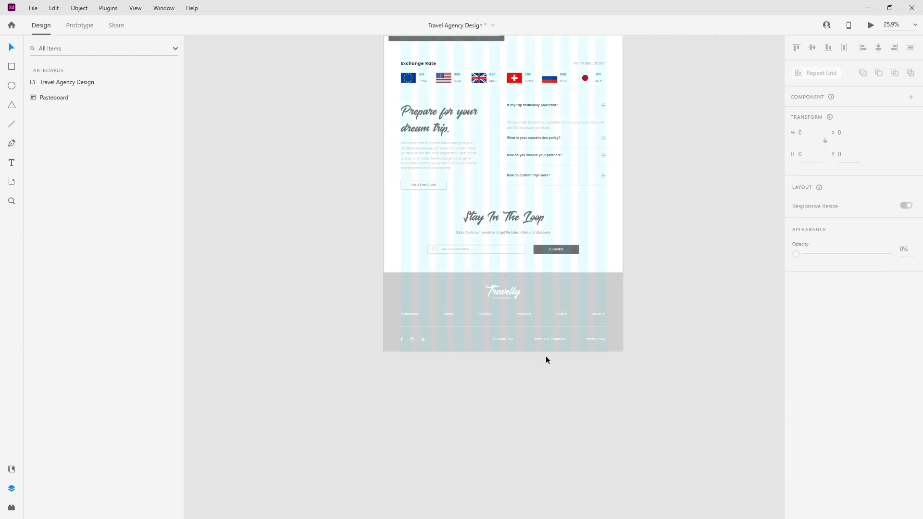
scroll(459, 347, "down", 3)
left_click(465, 339)
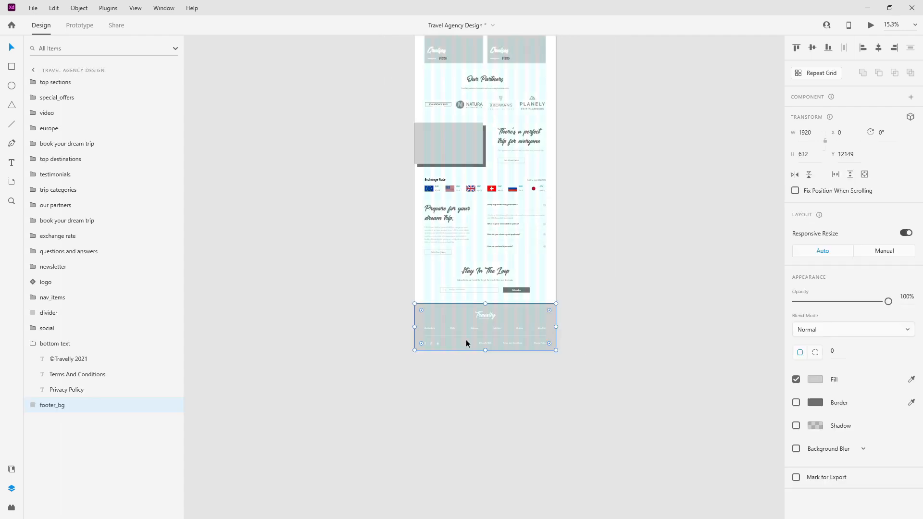
left_click(39, 347)
left_click(34, 344)
left_click(62, 288)
left_click(68, 358, "shift")
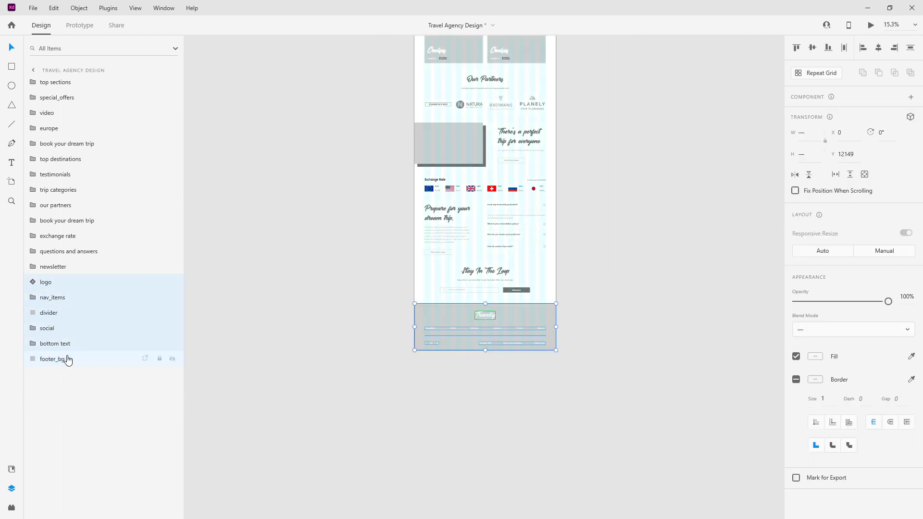
Step: Group the selected layers as 'footer' and fit the whole artboard in view
key("ctrl+g")
double_click(48, 283)
type("footer")
key("Return")
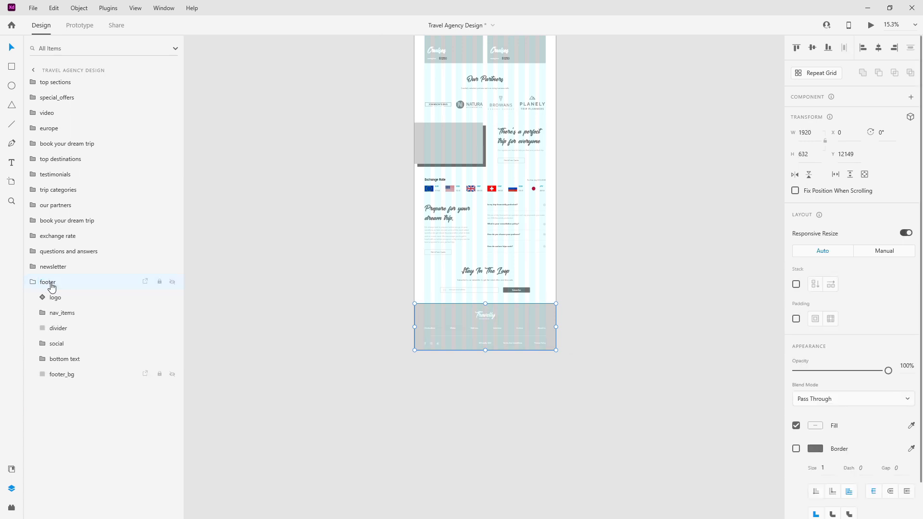
left_click(31, 282)
left_click(291, 278)
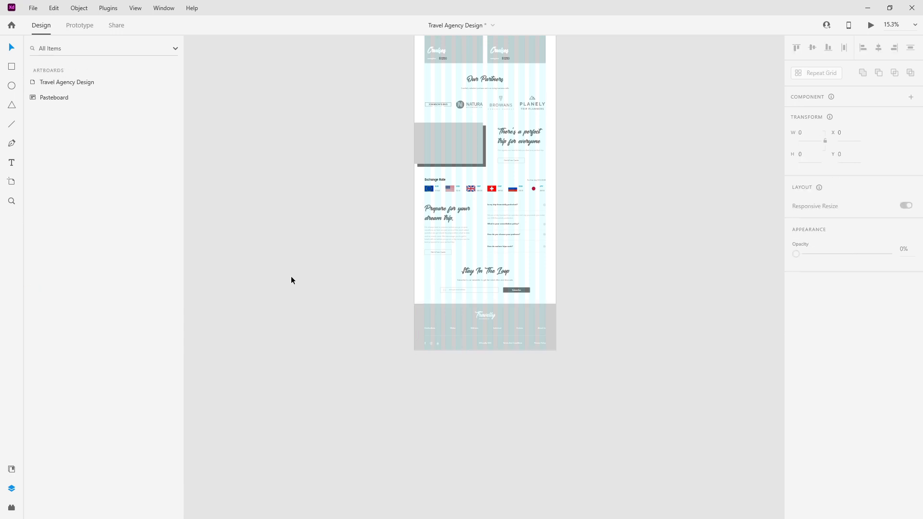
key("ctrl+0")
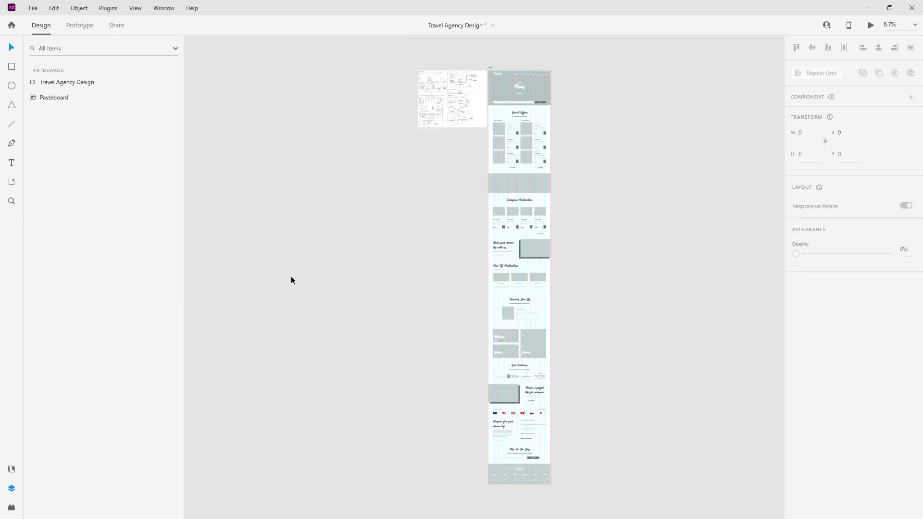